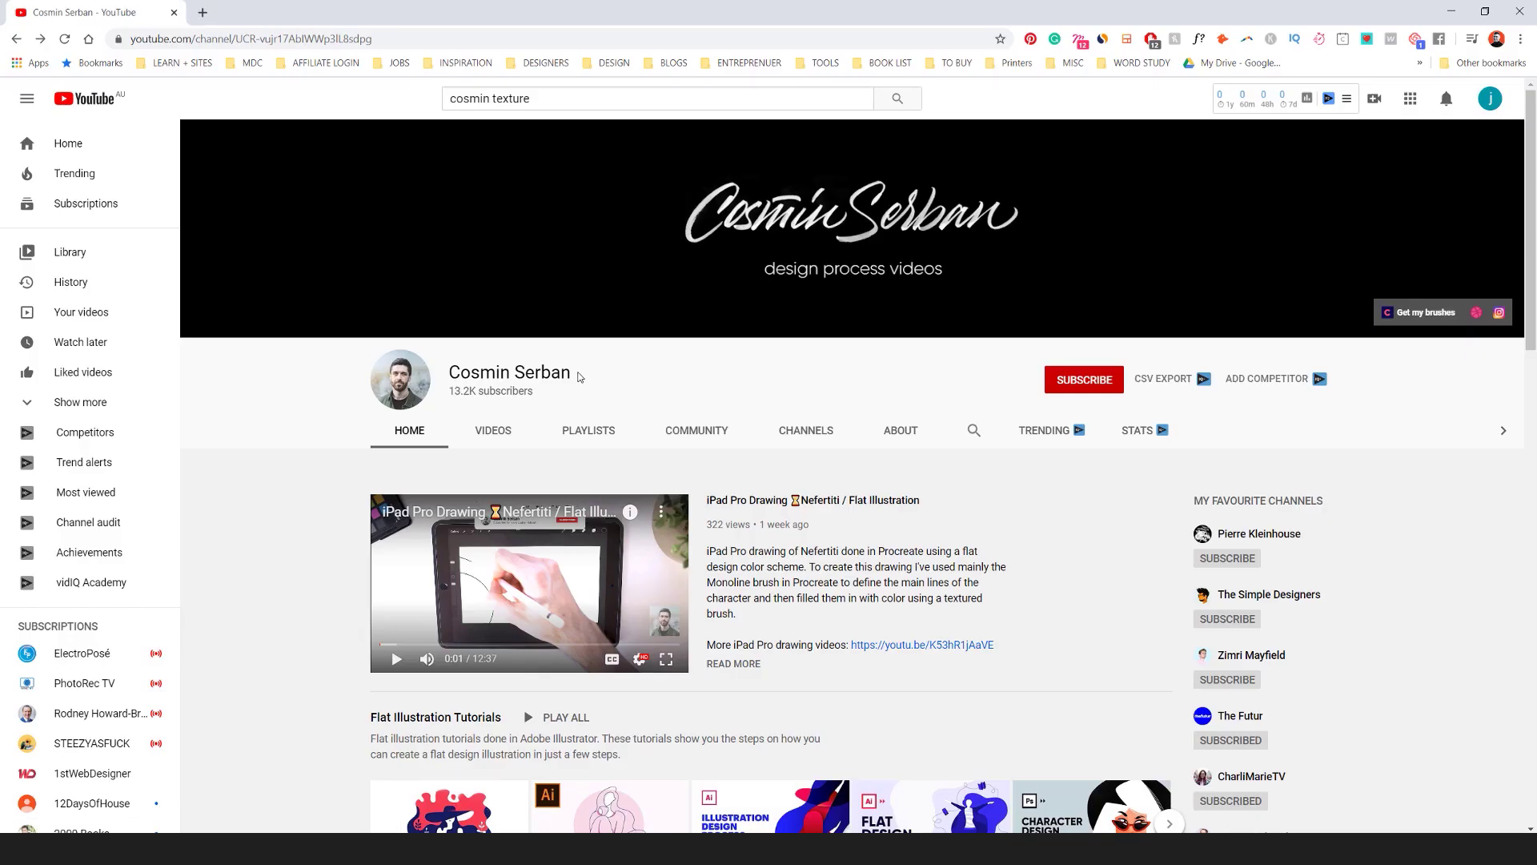
Step: Browse the YouTube channel's flat illustration tutorials, popular uploads and playlists
scroll(639, 376, down, 1)
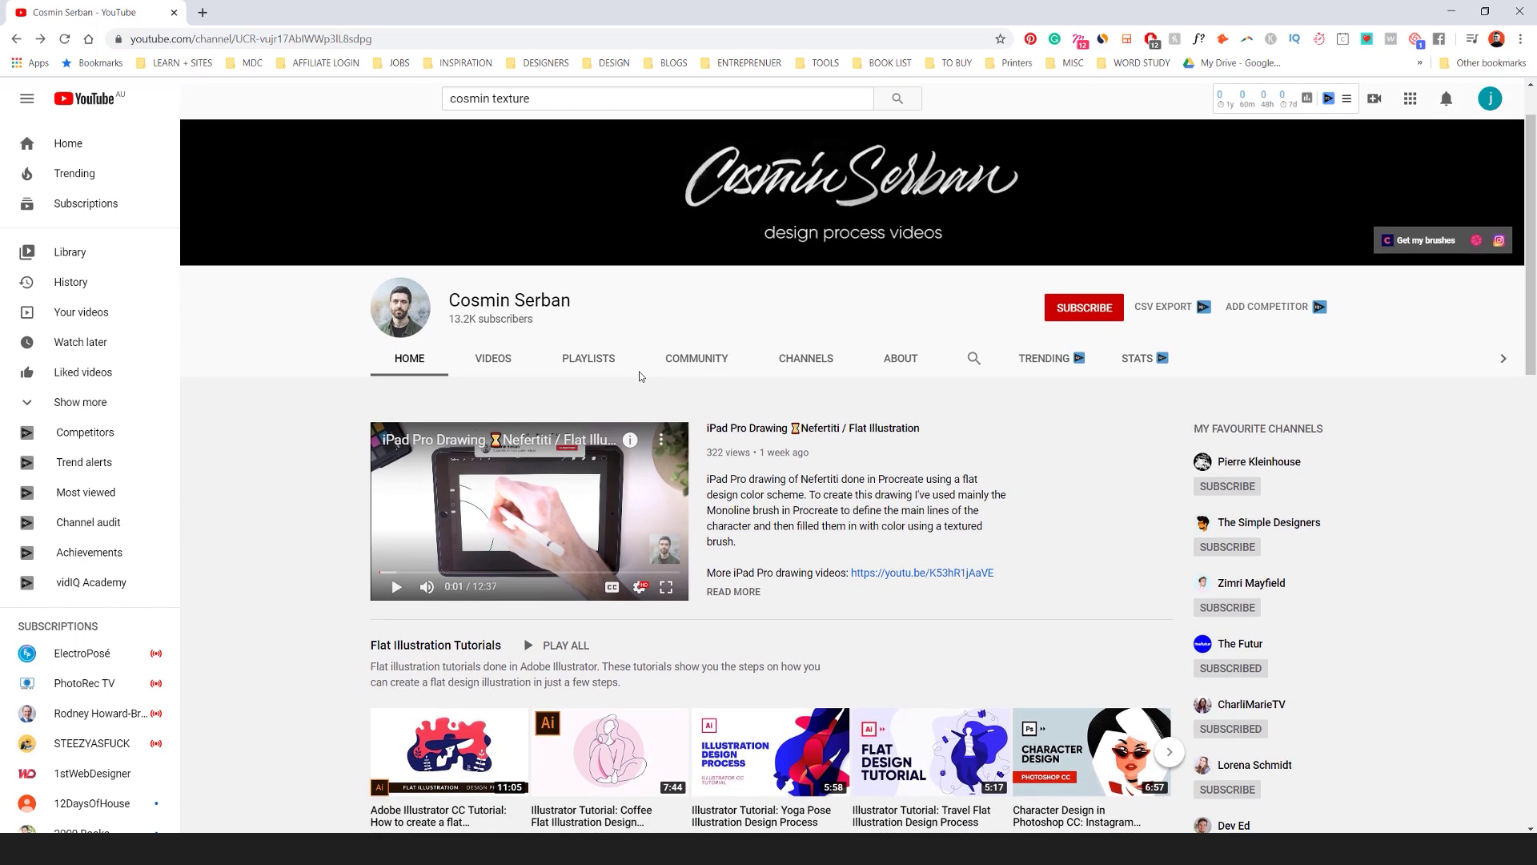
scroll(639, 376, down, 4)
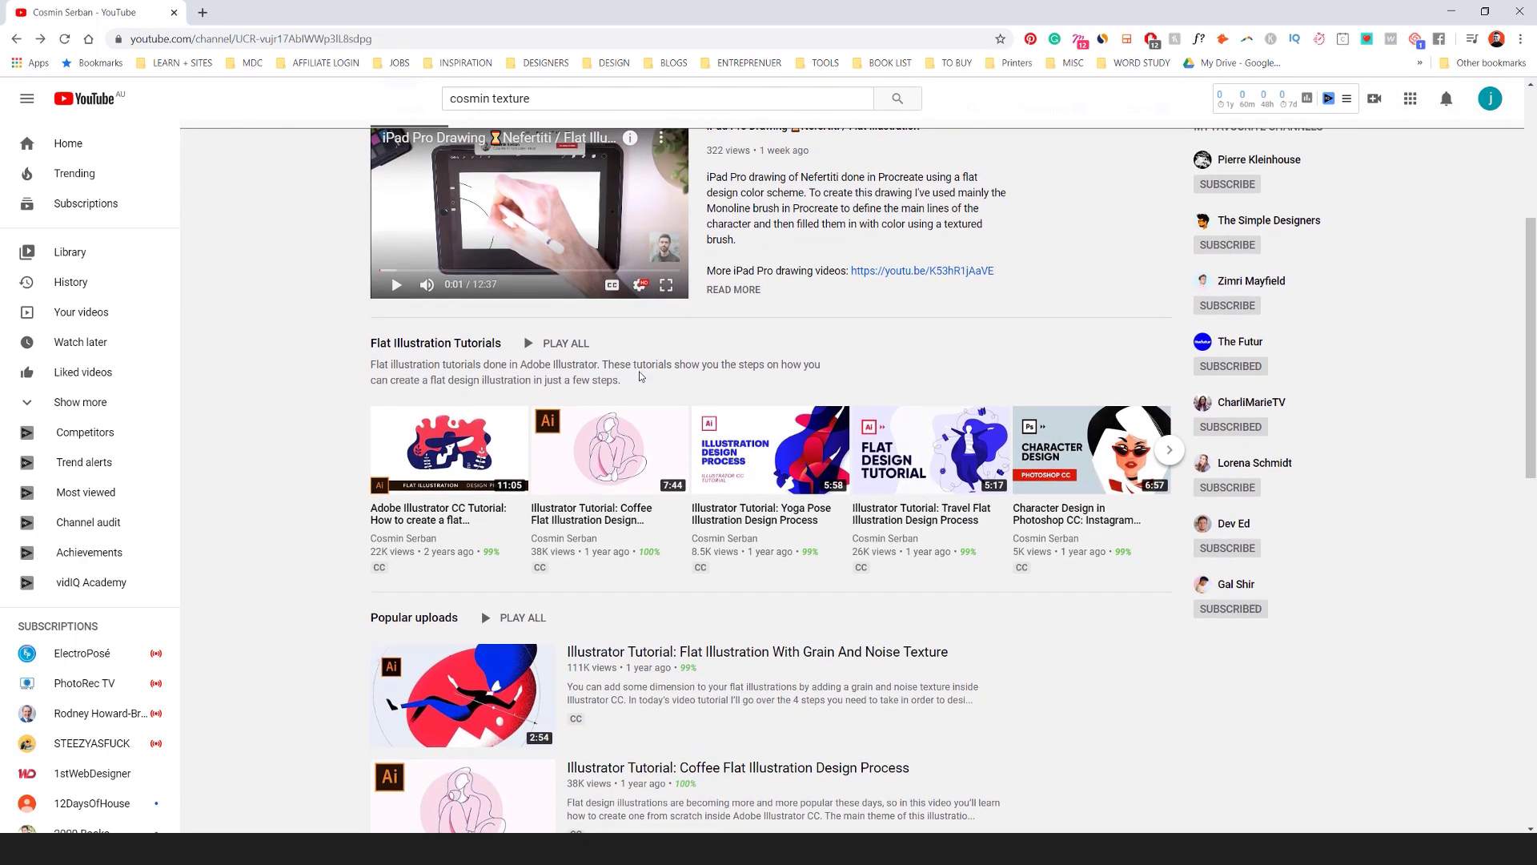
scroll(509, 415, down, 13)
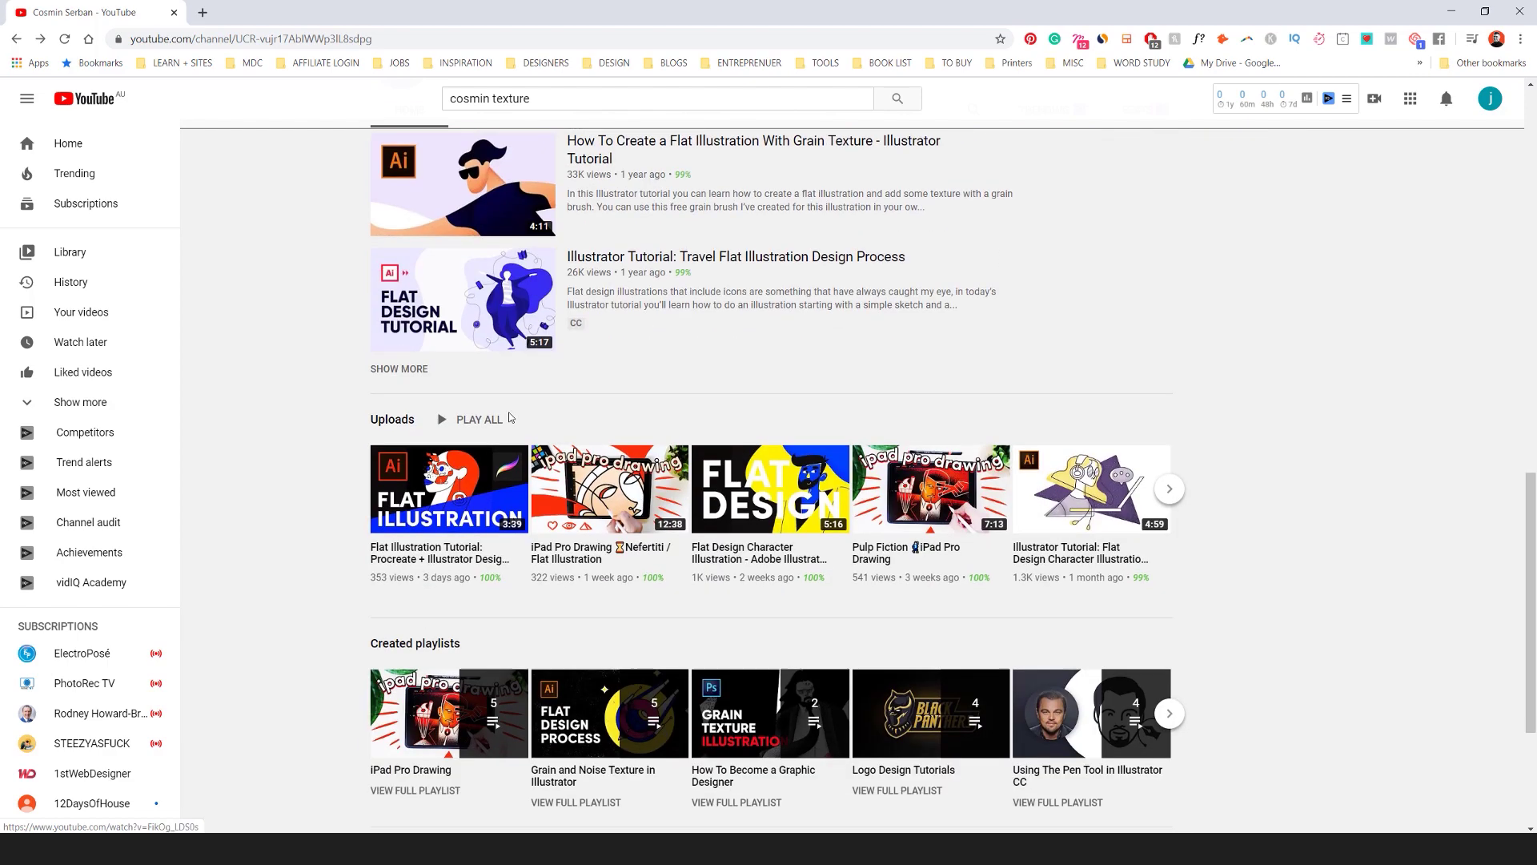
scroll(509, 416, up, 18)
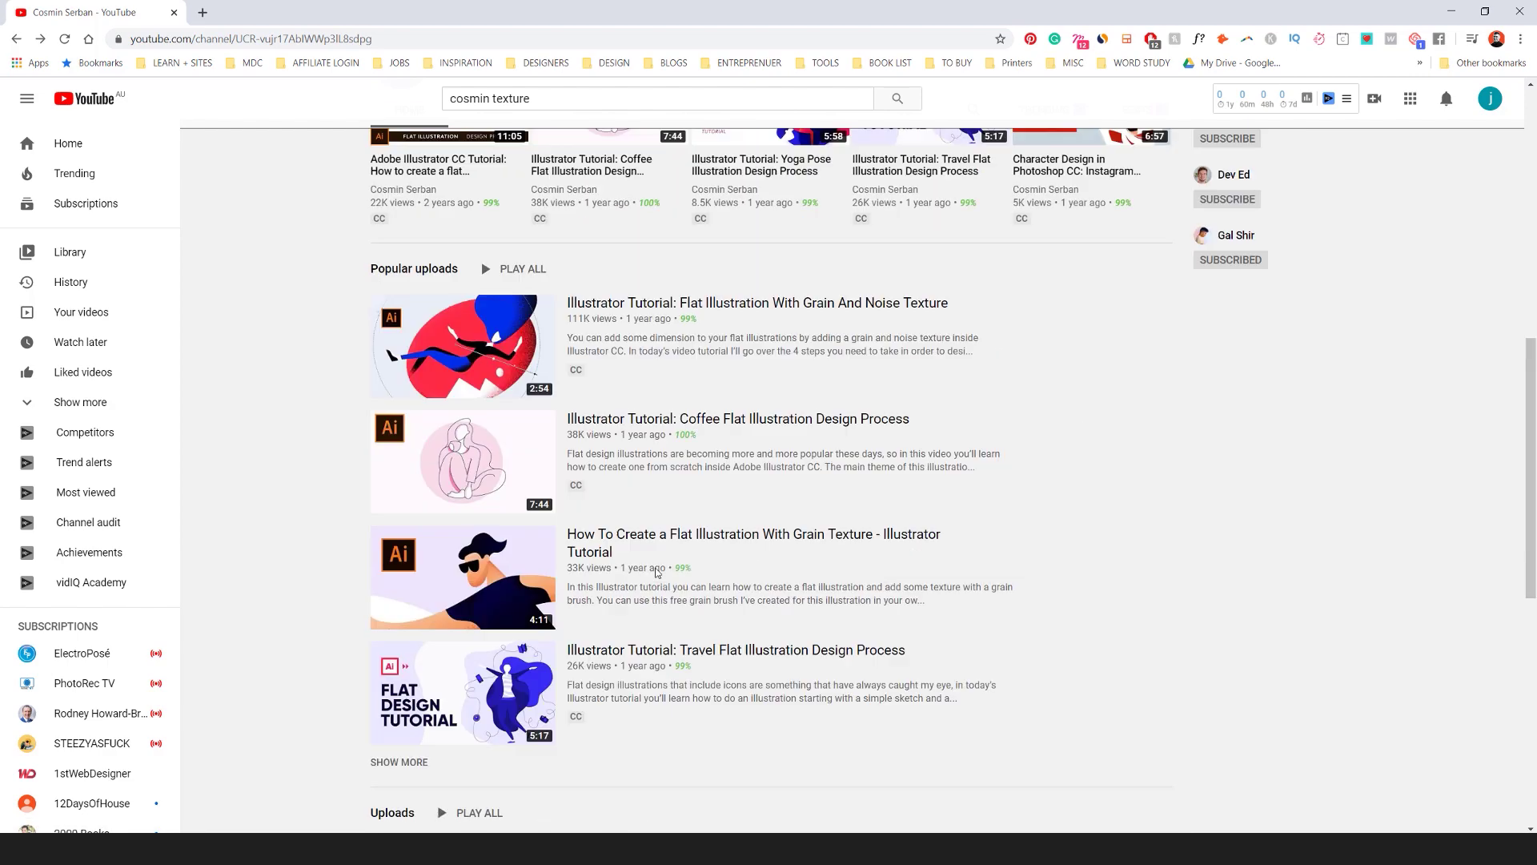
Step: Switch to Illustrator and examine the portrait's colour variations and the pencil sketch it is based on
click(1450, 8)
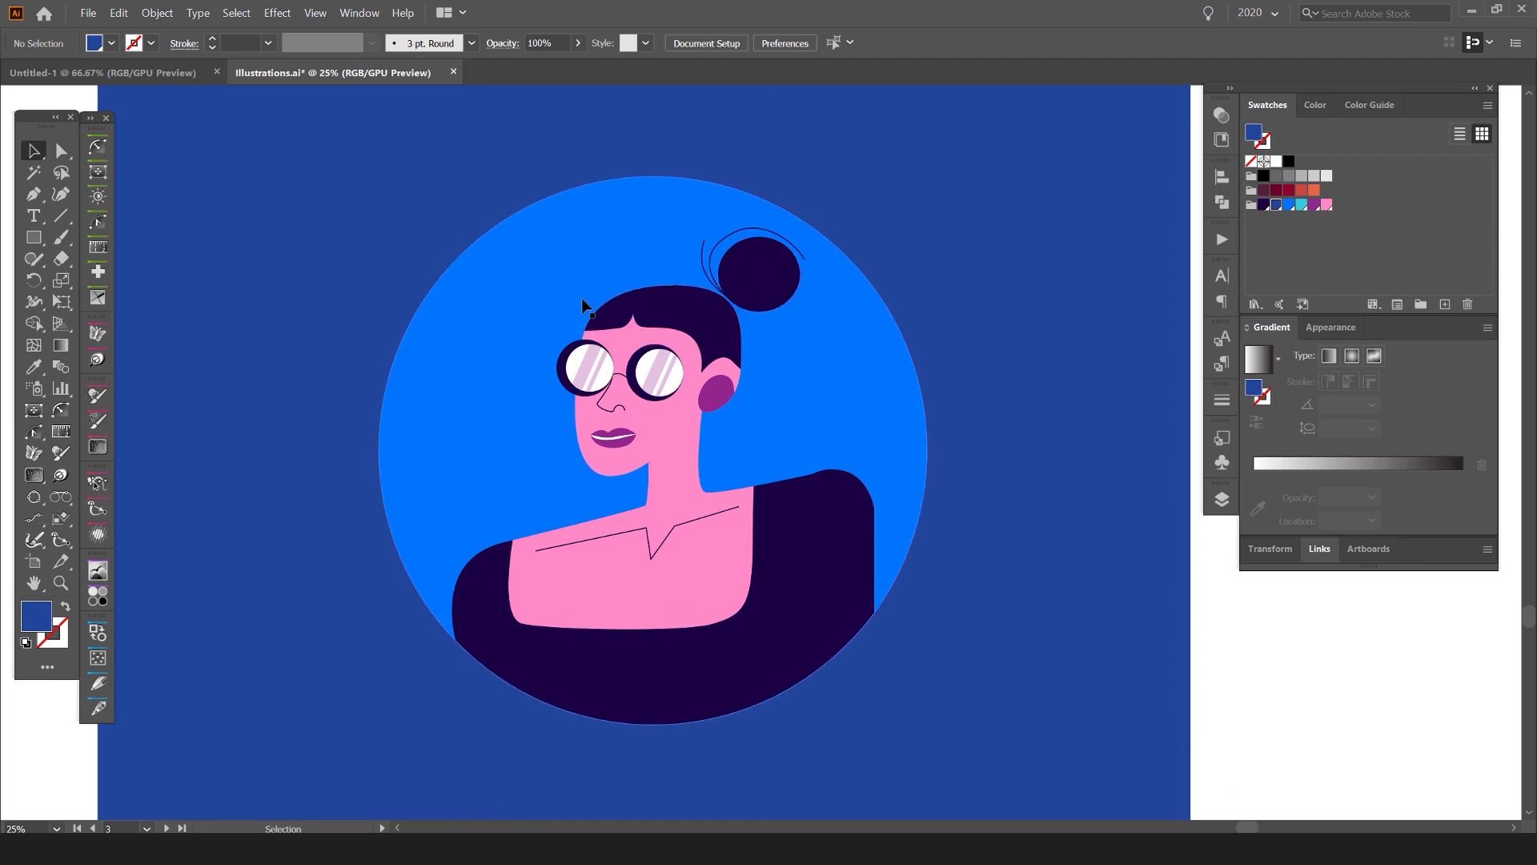
scroll(558, 344, down, 1)
drag(931, 406, 789, 427)
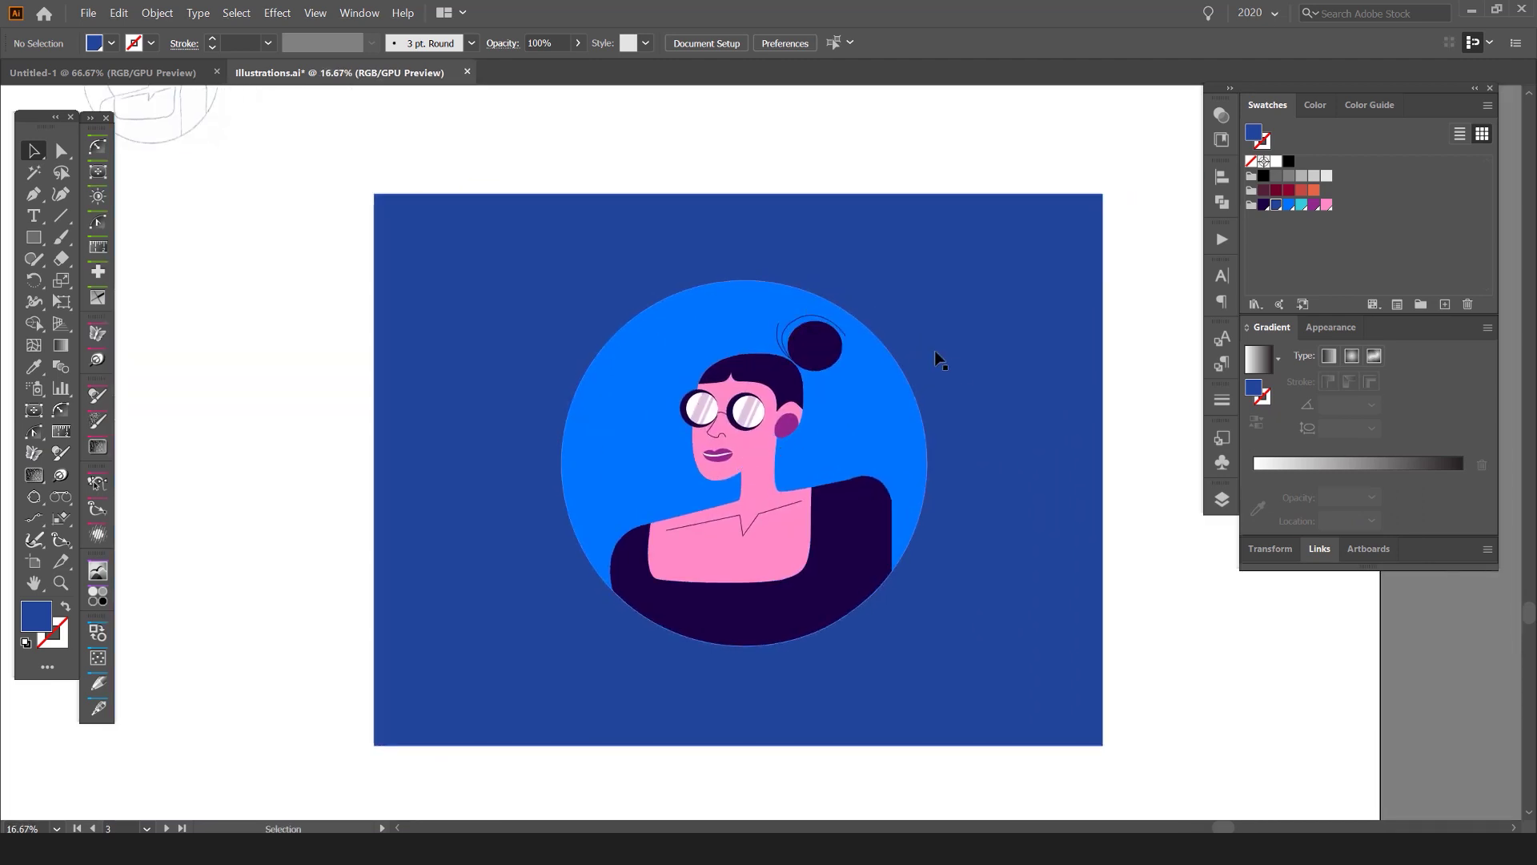
drag(678, 313, 609, 290)
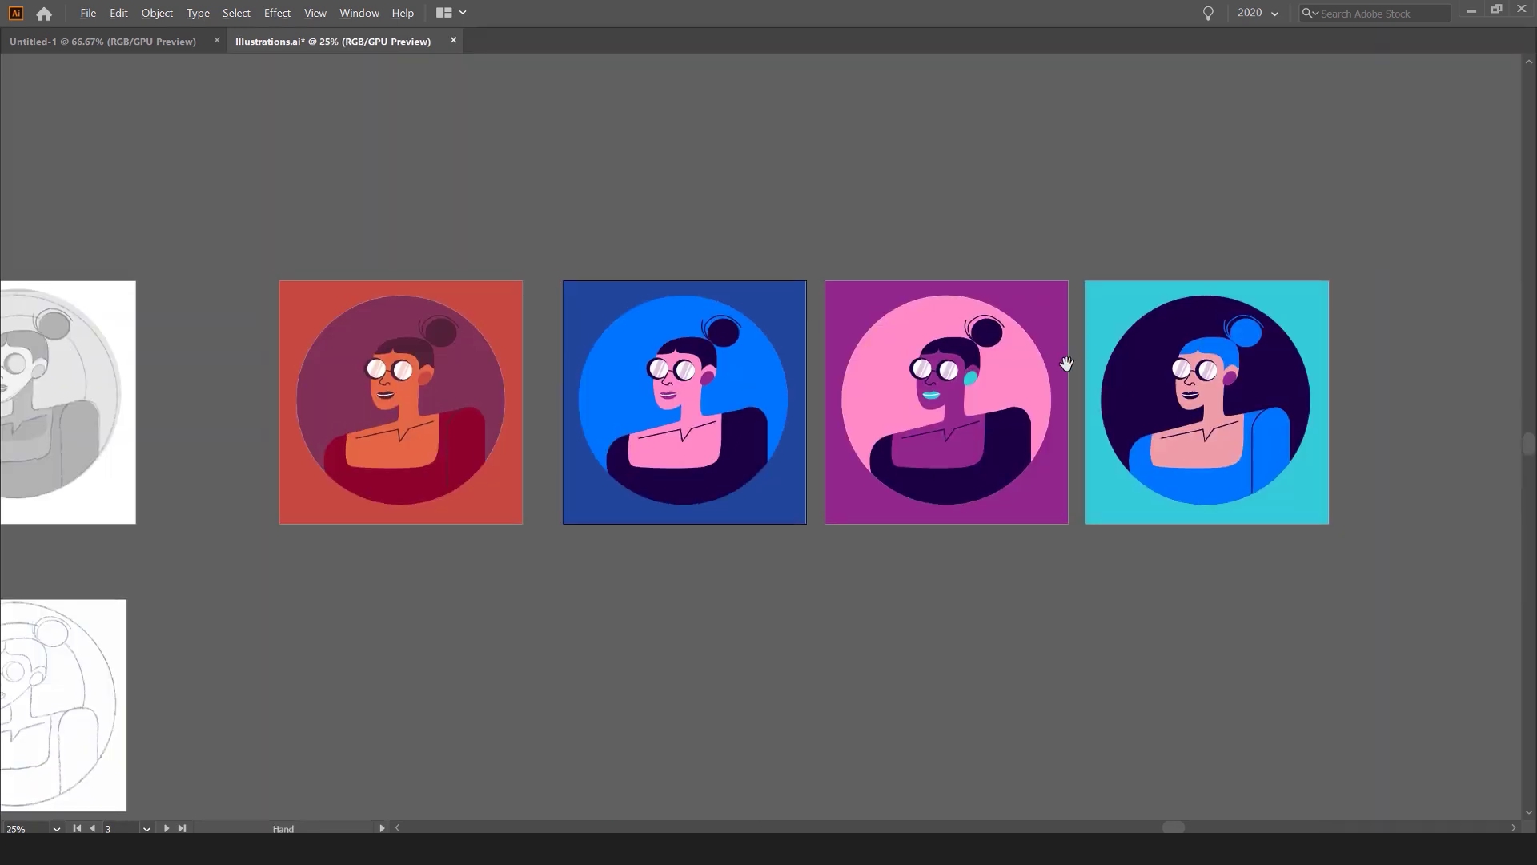
drag(639, 428, 781, 417)
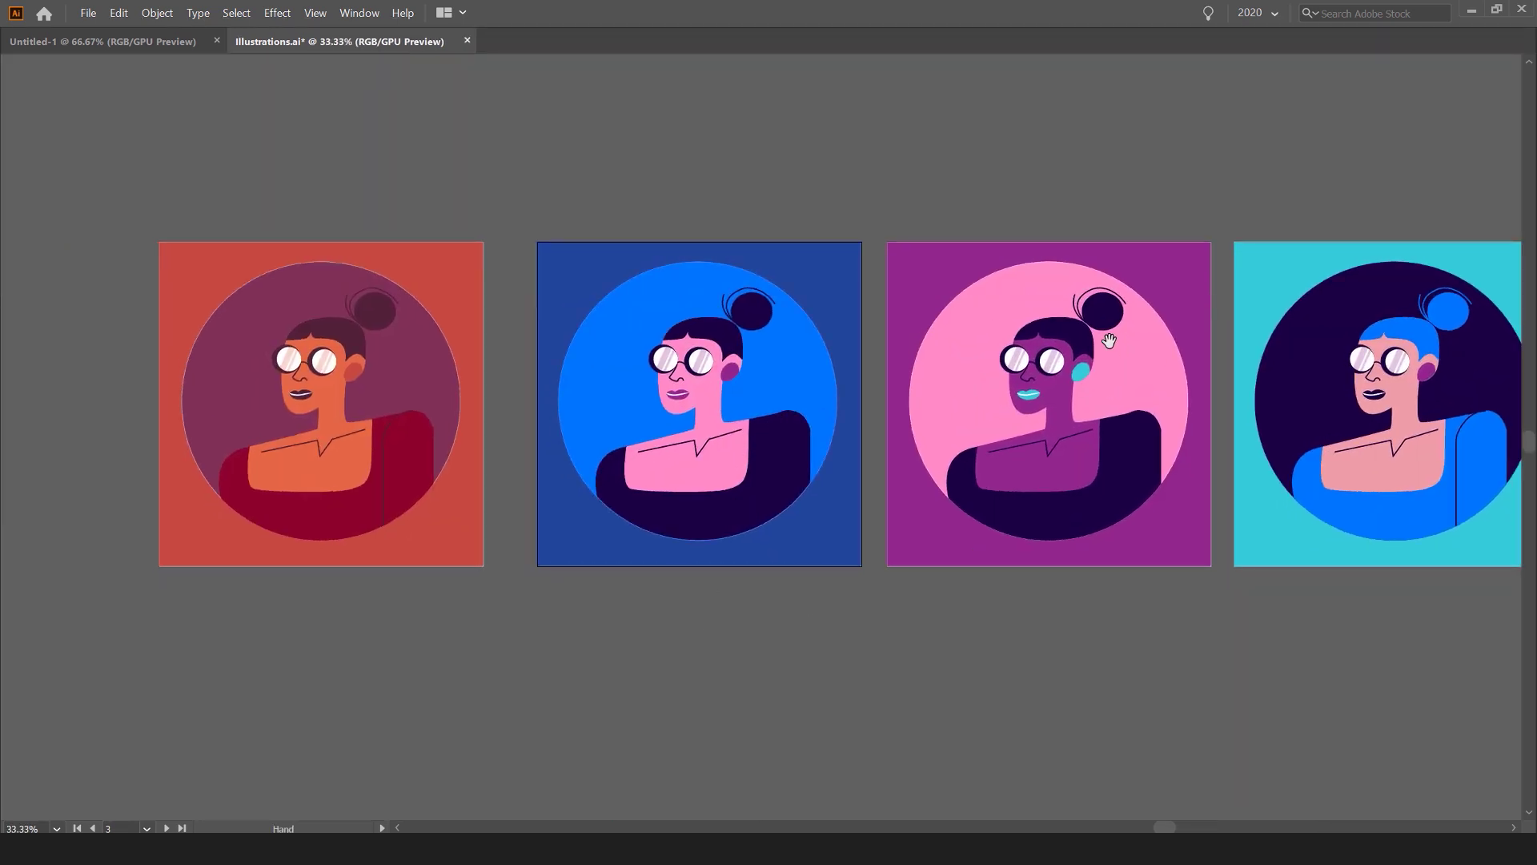
drag(529, 632, 1146, 404)
drag(772, 518, 1122, 336)
scroll(818, 309, up, 2)
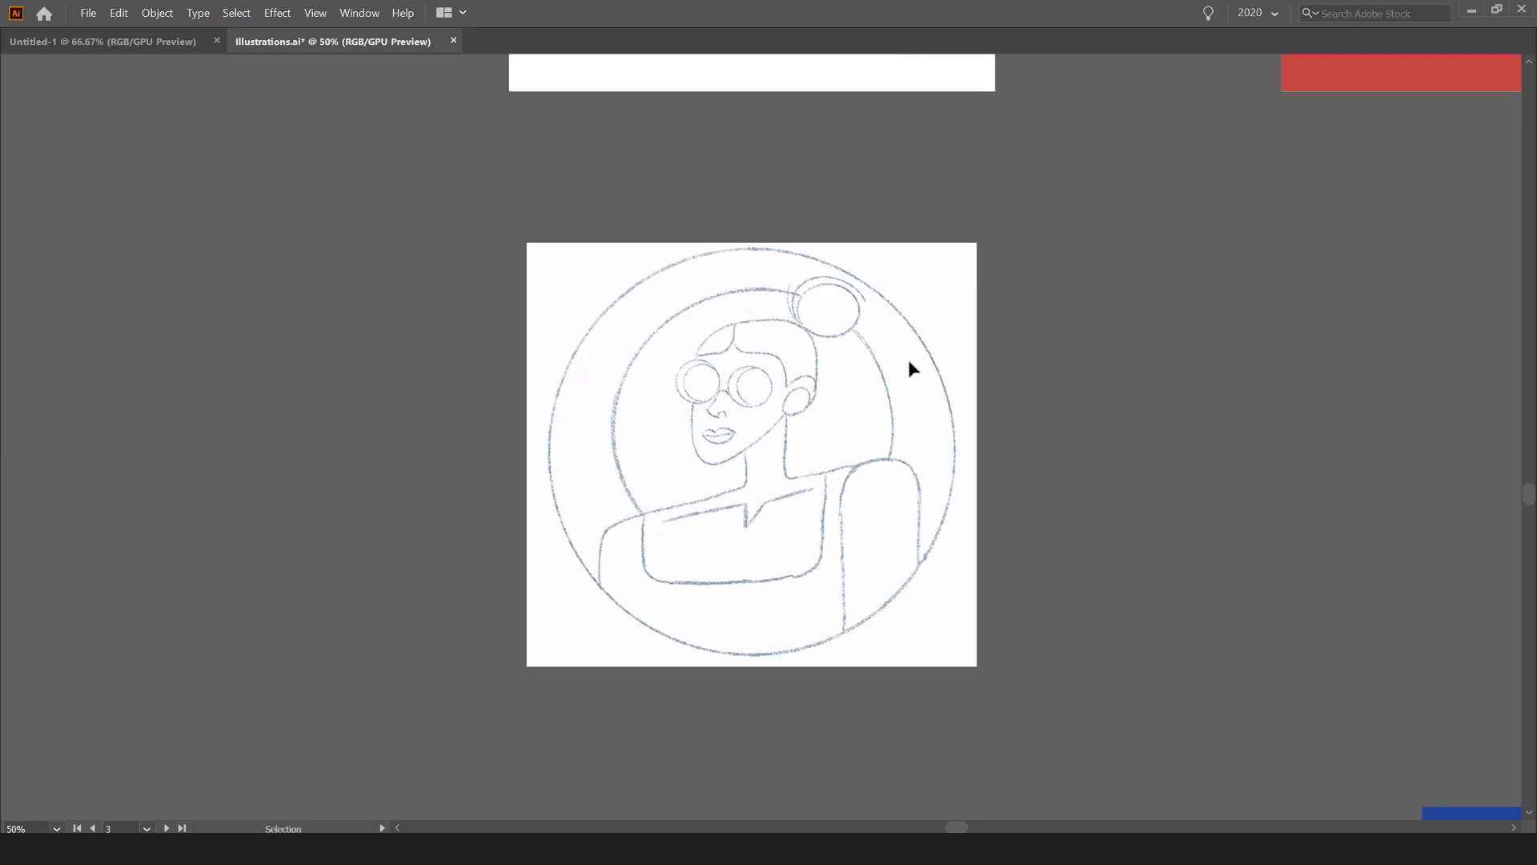
Step: Switch to the project folder, play the sketch-1-timelapse video through to near its end and close it
key(alt+Tab)
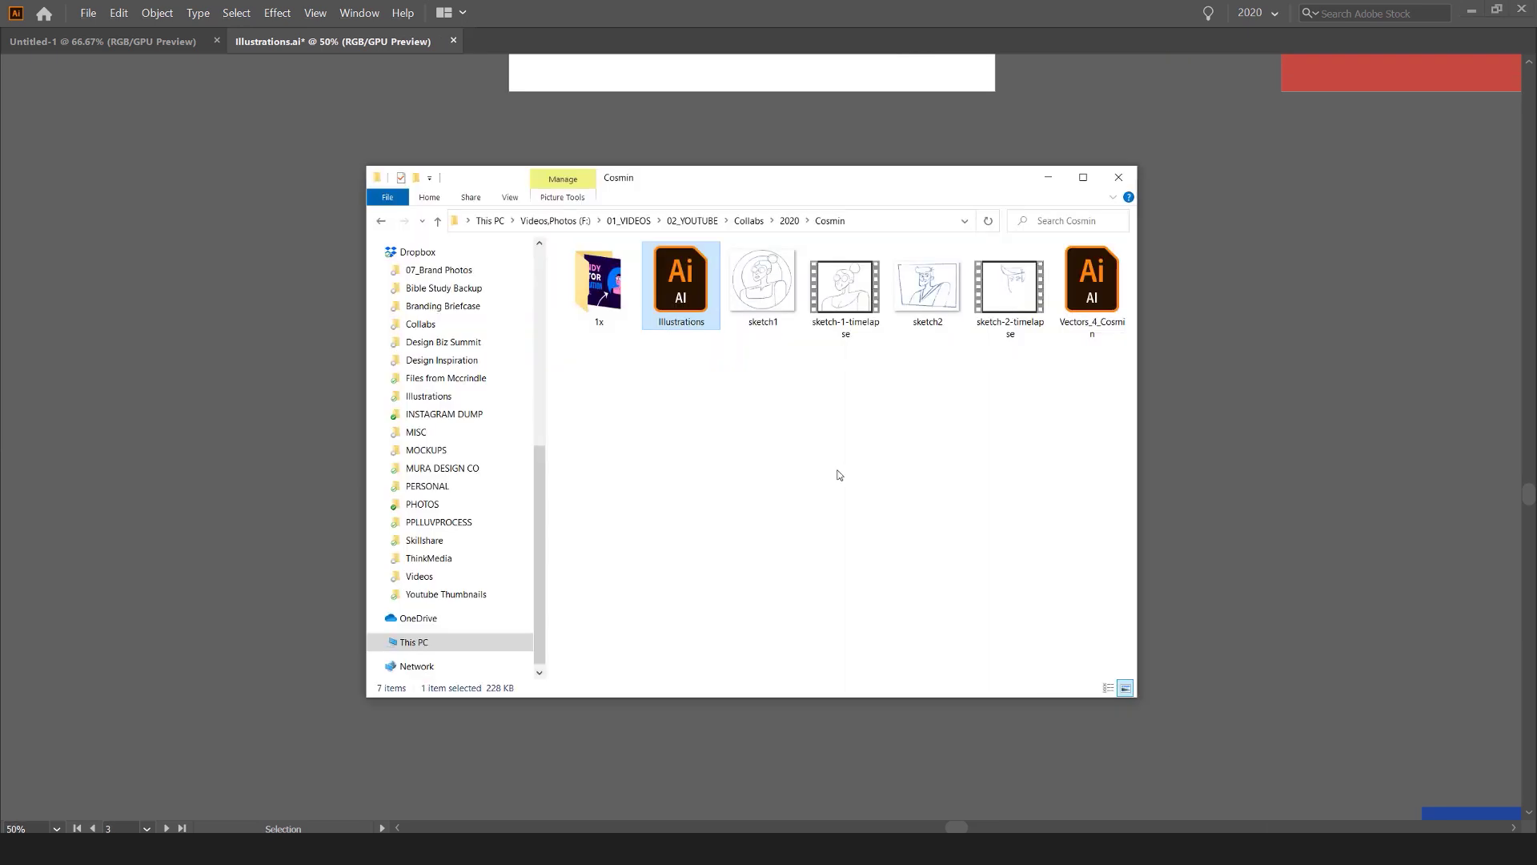
double_click(830, 322)
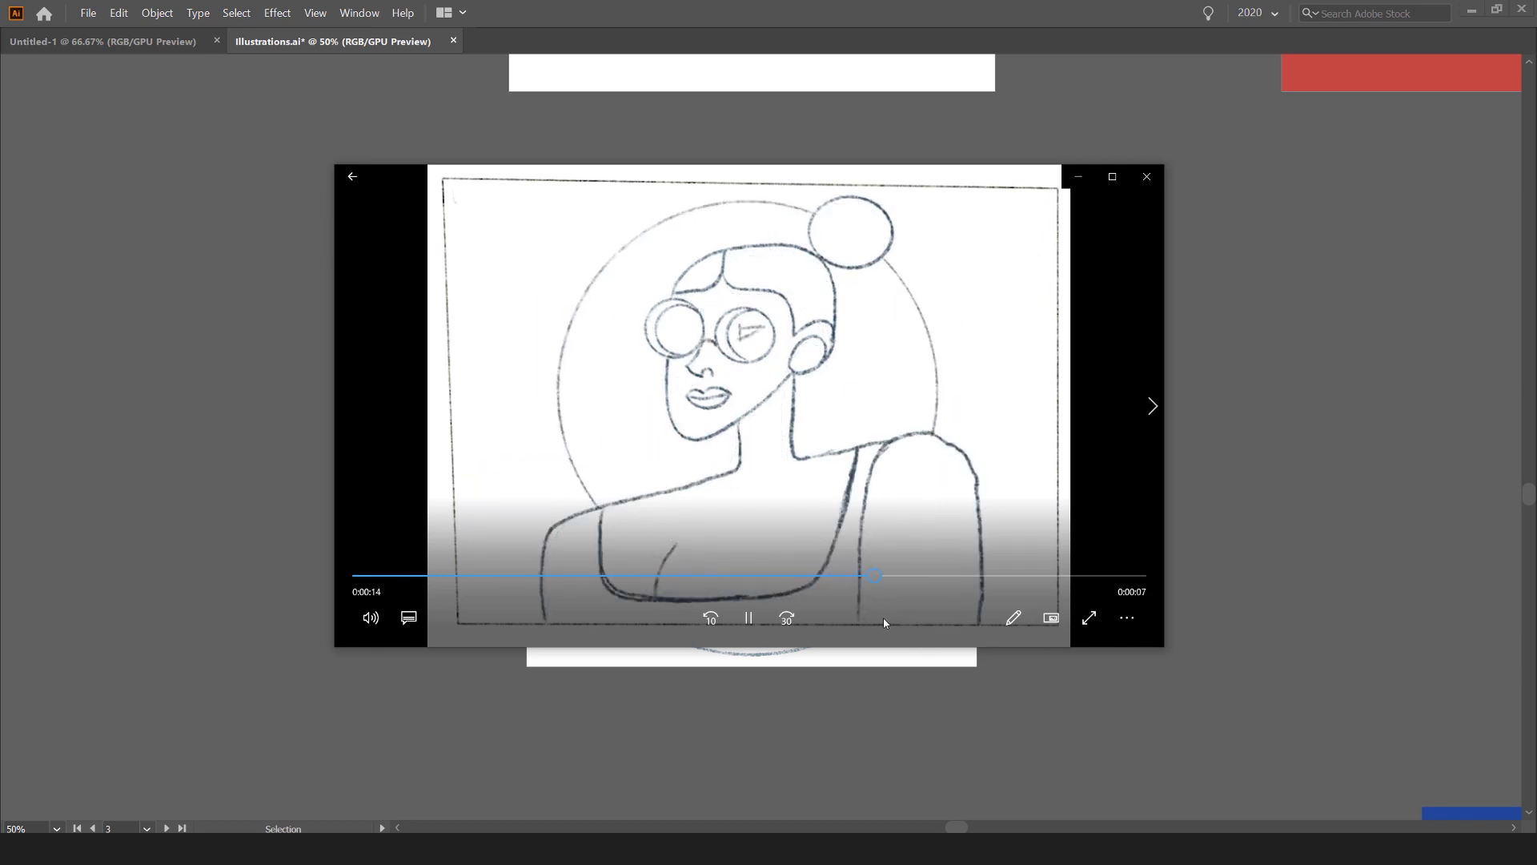
drag(961, 575, 1096, 575)
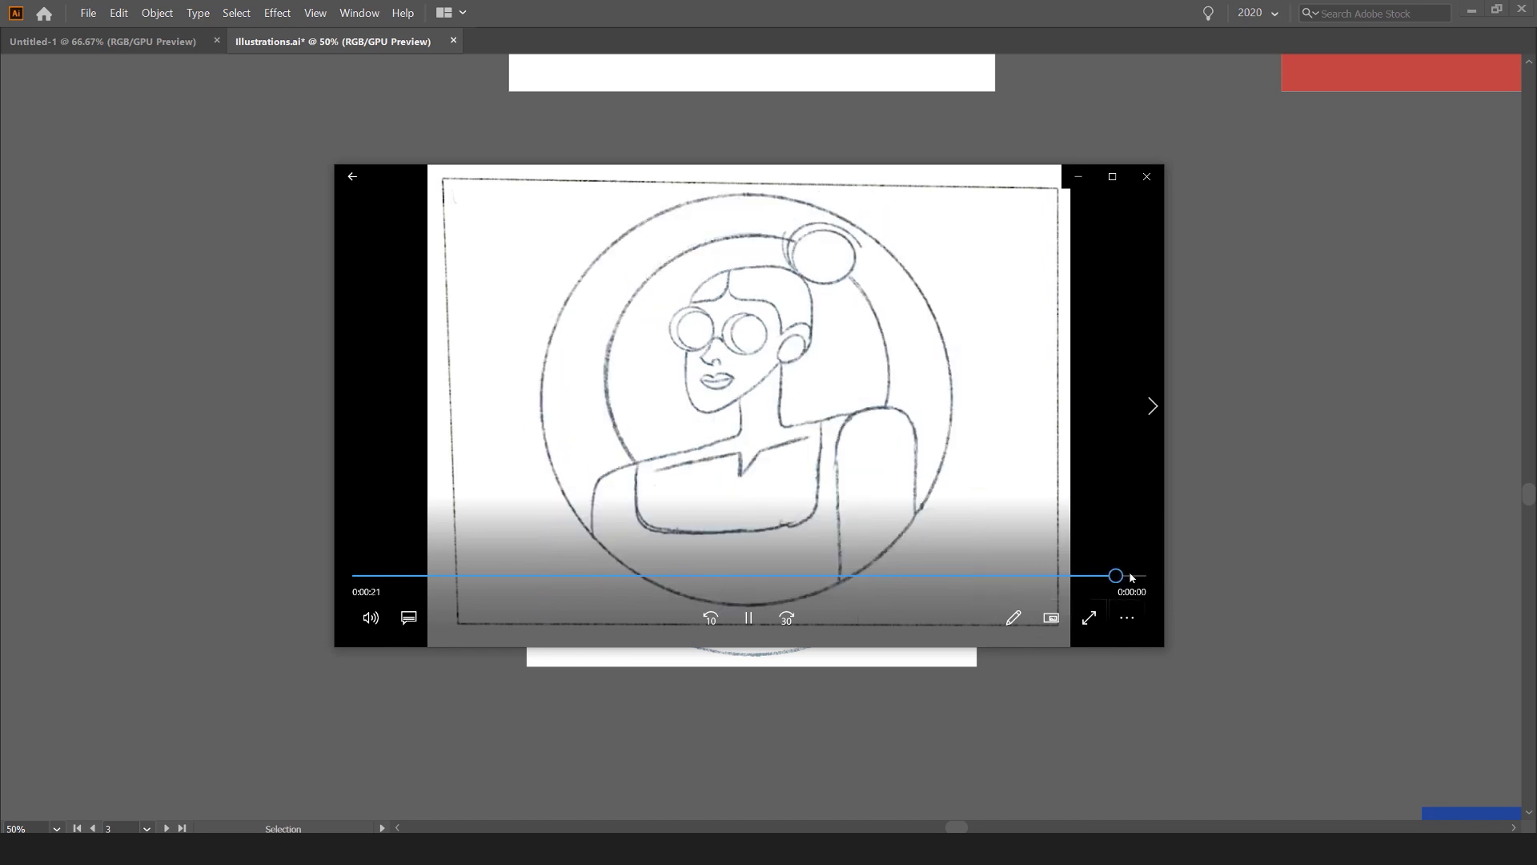
click(1146, 177)
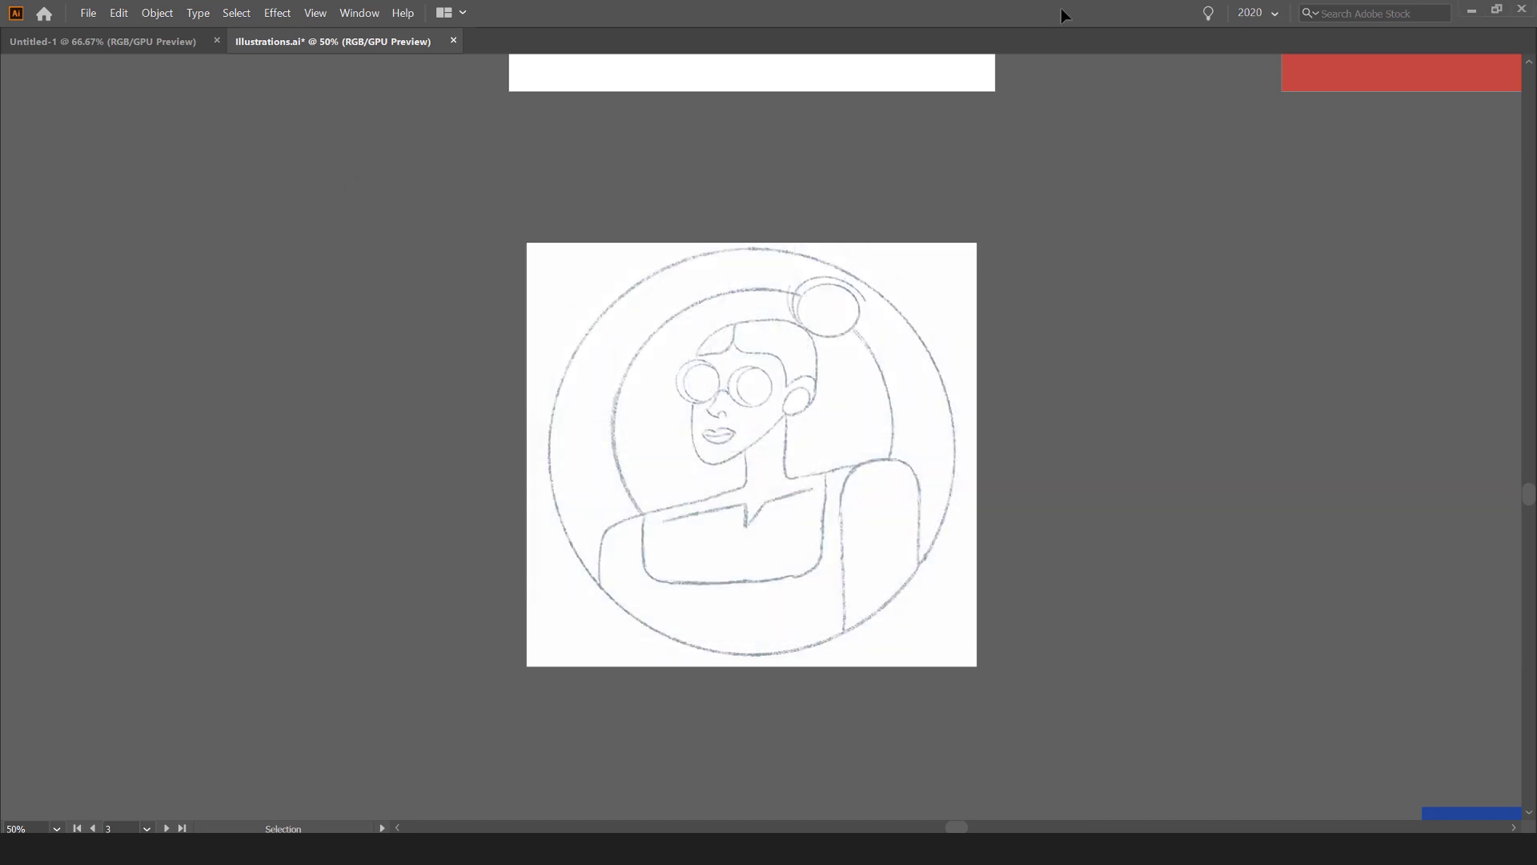
Step: Examine the pencil sketch of the woman with round glasses up close and beside the surrounding artboards
scroll(720, 459, up, 1)
scroll(796, 483, right, 1)
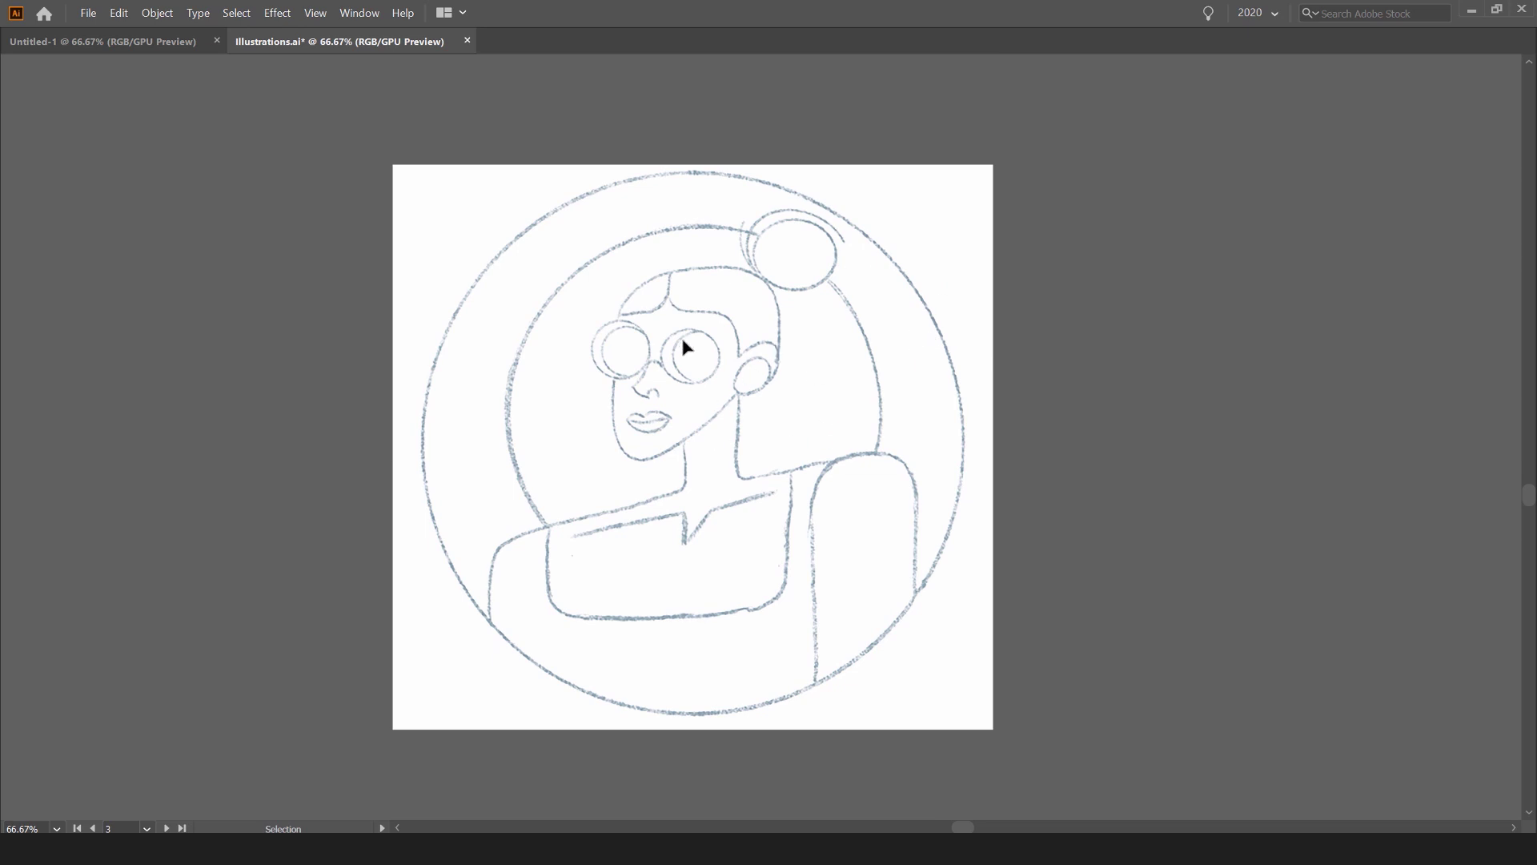
scroll(781, 330, down, 2)
drag(923, 127, 679, 326)
drag(509, 543, 666, 407)
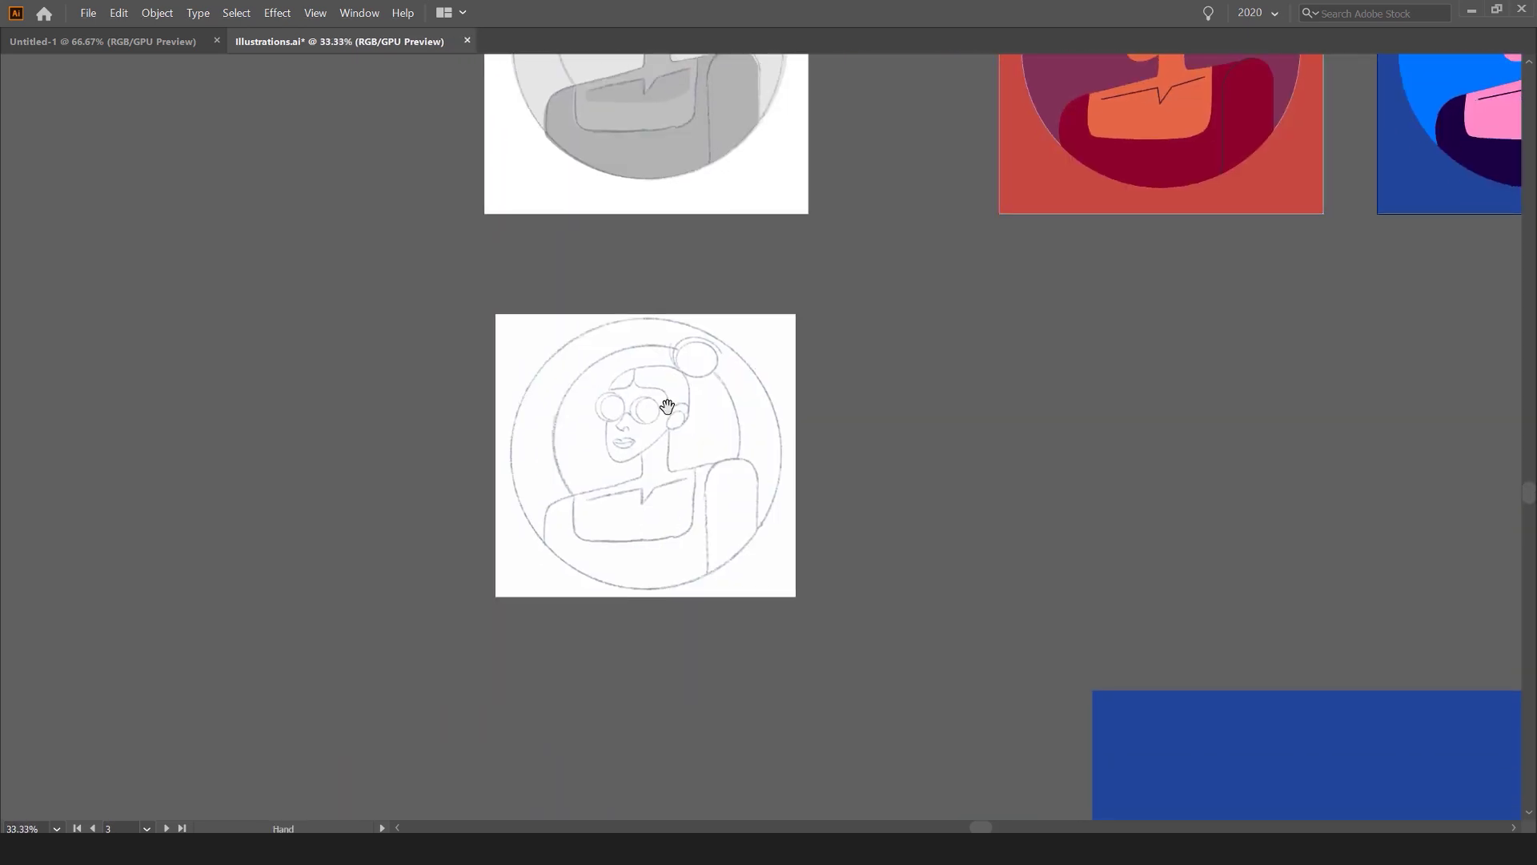
scroll(614, 429, up, 1)
key(alt+space)
drag(806, 551, 794, 510)
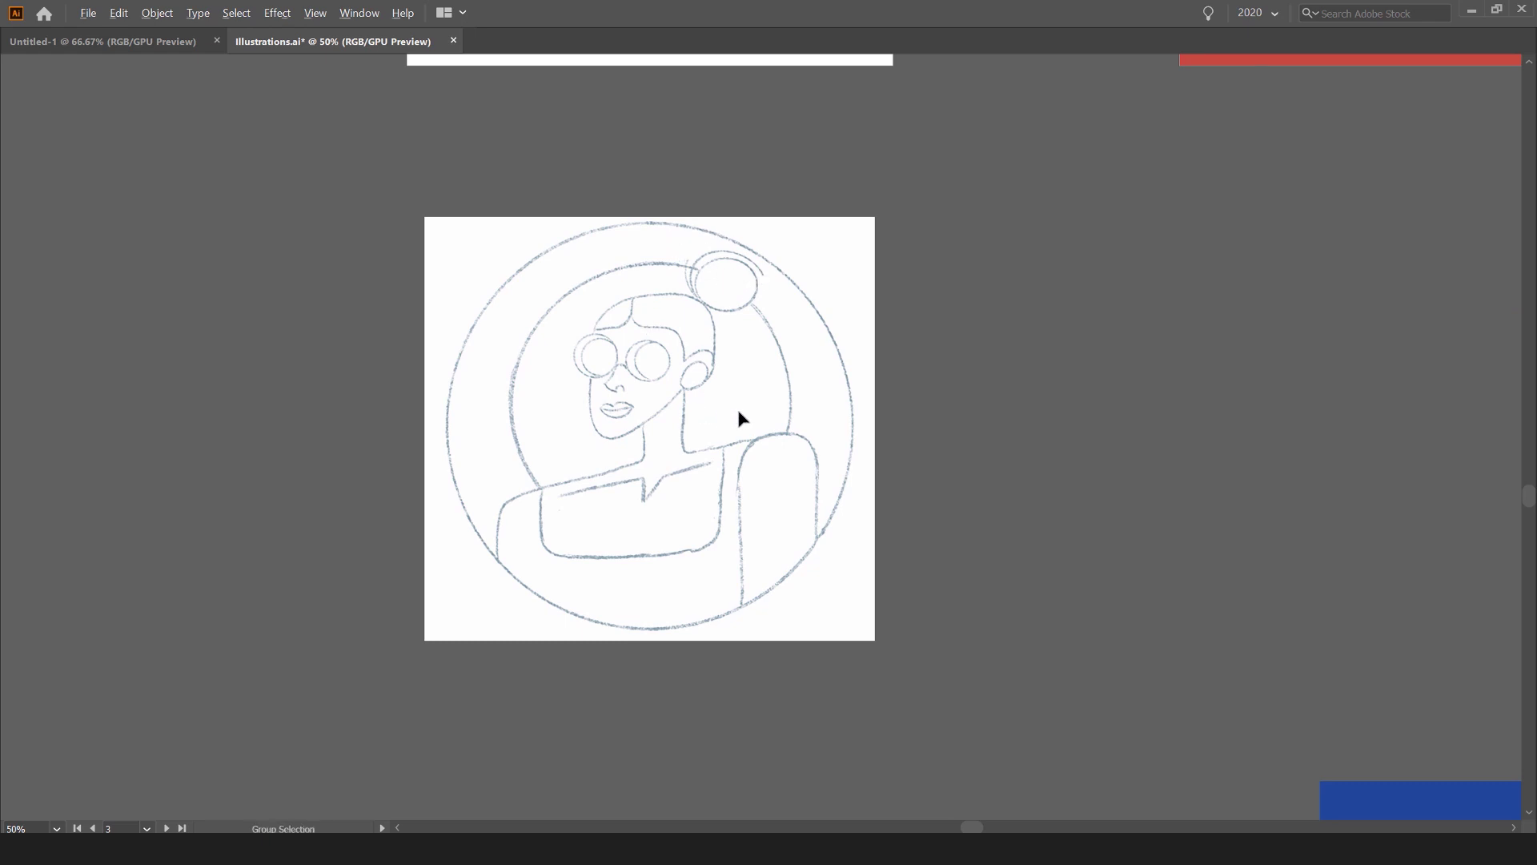
Step: Bring back the hidden panels and open the Layers panel
key(Tab)
click(1222, 499)
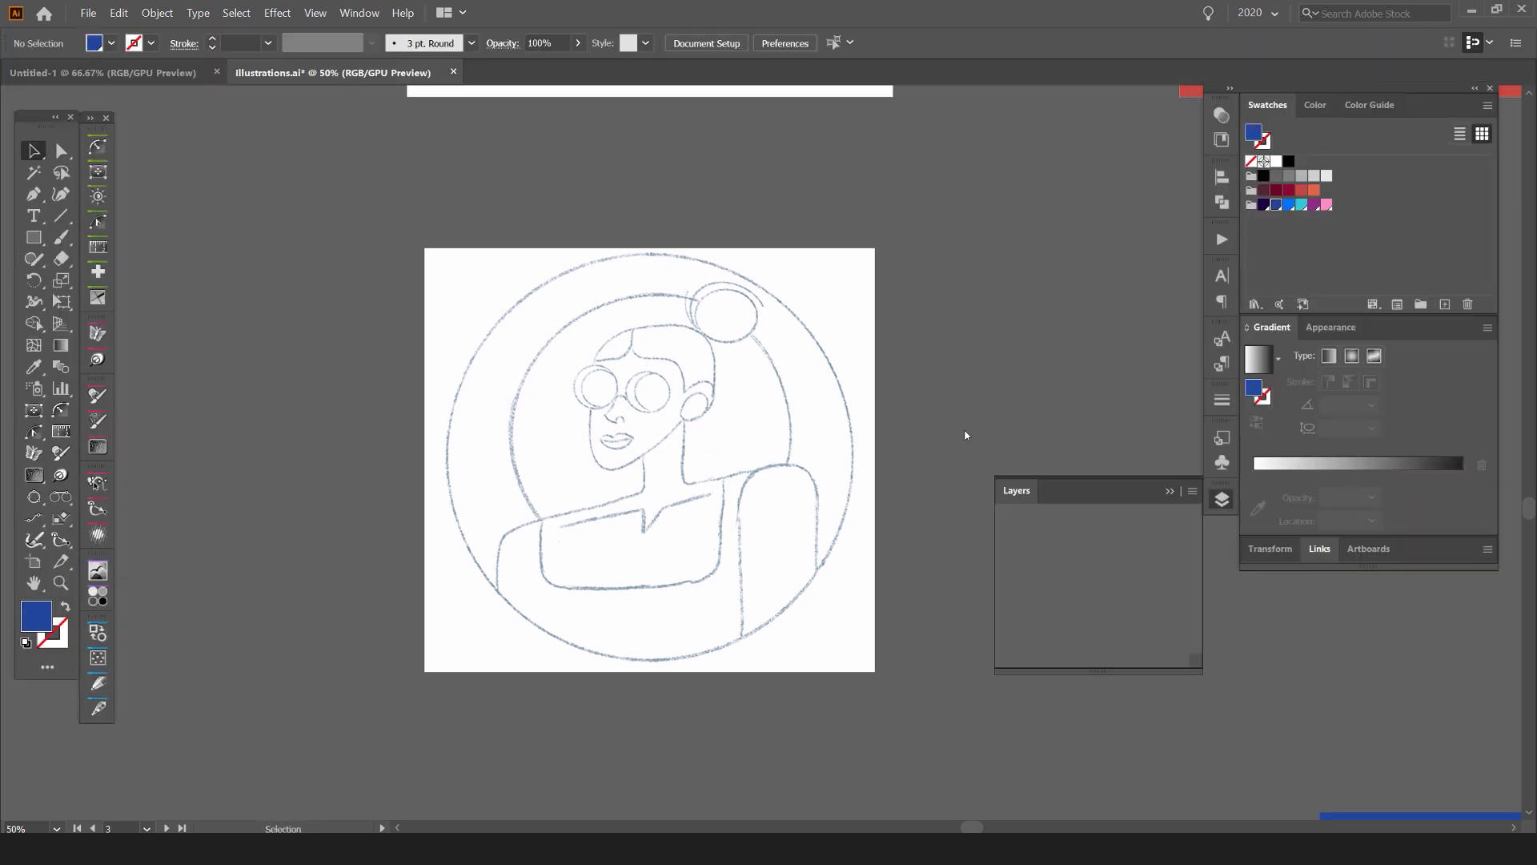
click(1068, 416)
click(1233, 500)
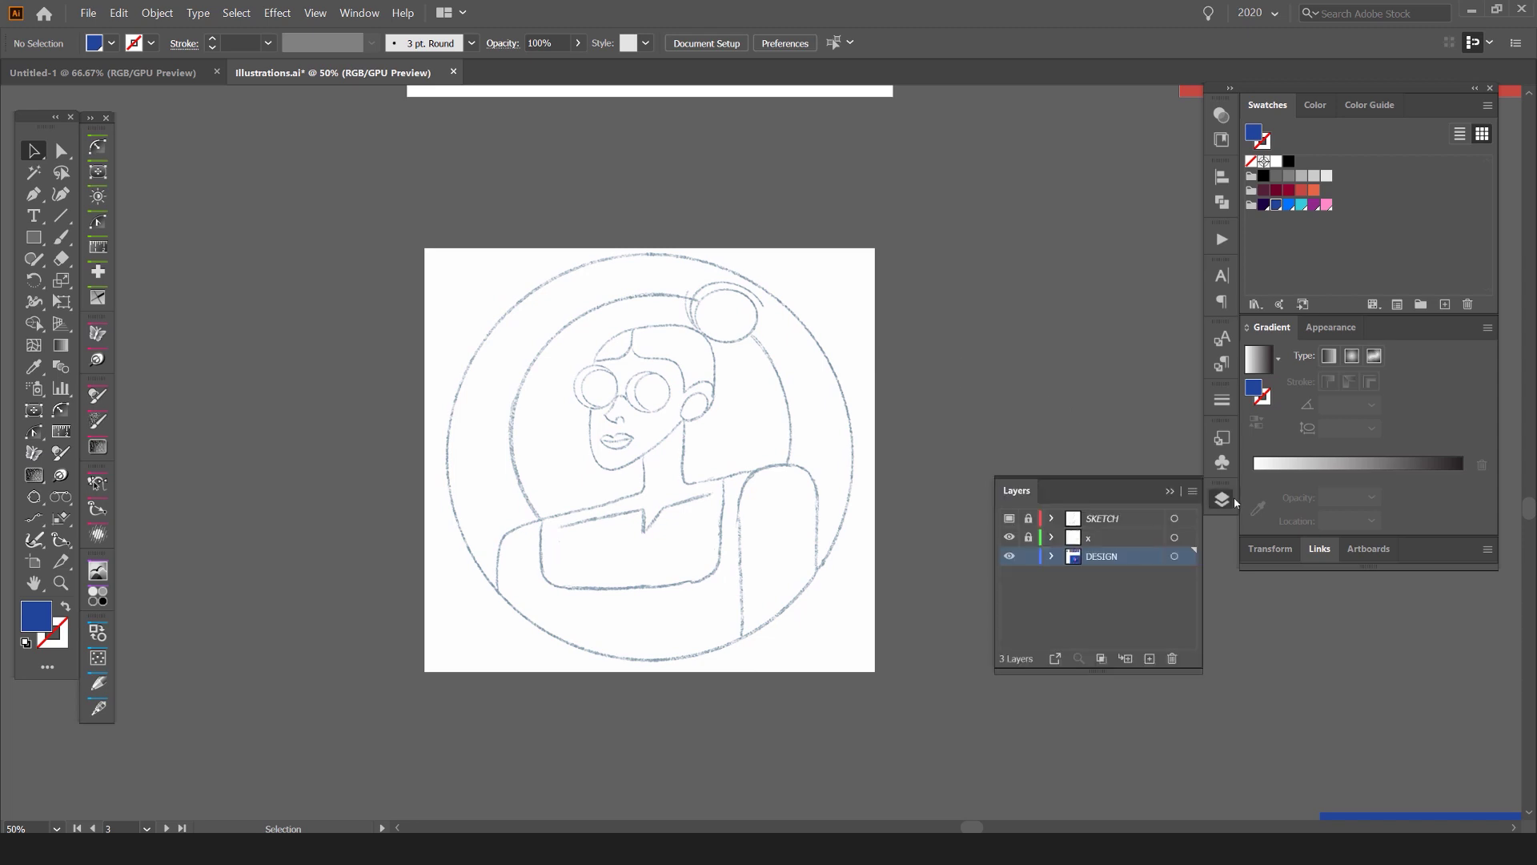
Step: Turn the SKETCH layer's visibility off and on again, and detach the Layers panel as a floating panel
click(1009, 518)
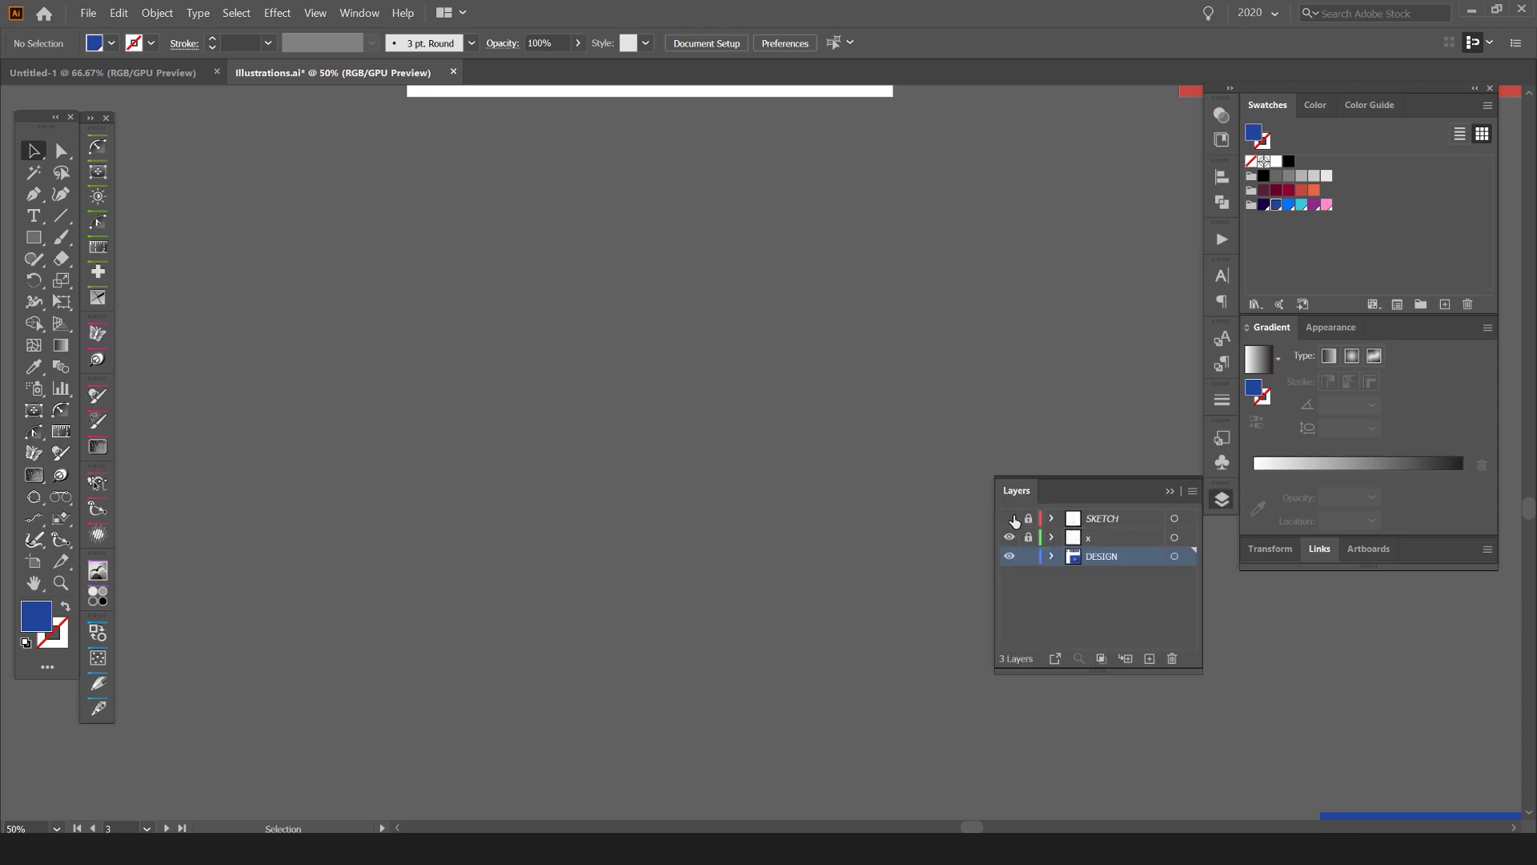
click(1008, 518)
click(1167, 463)
drag(1222, 499, 938, 404)
click(975, 429)
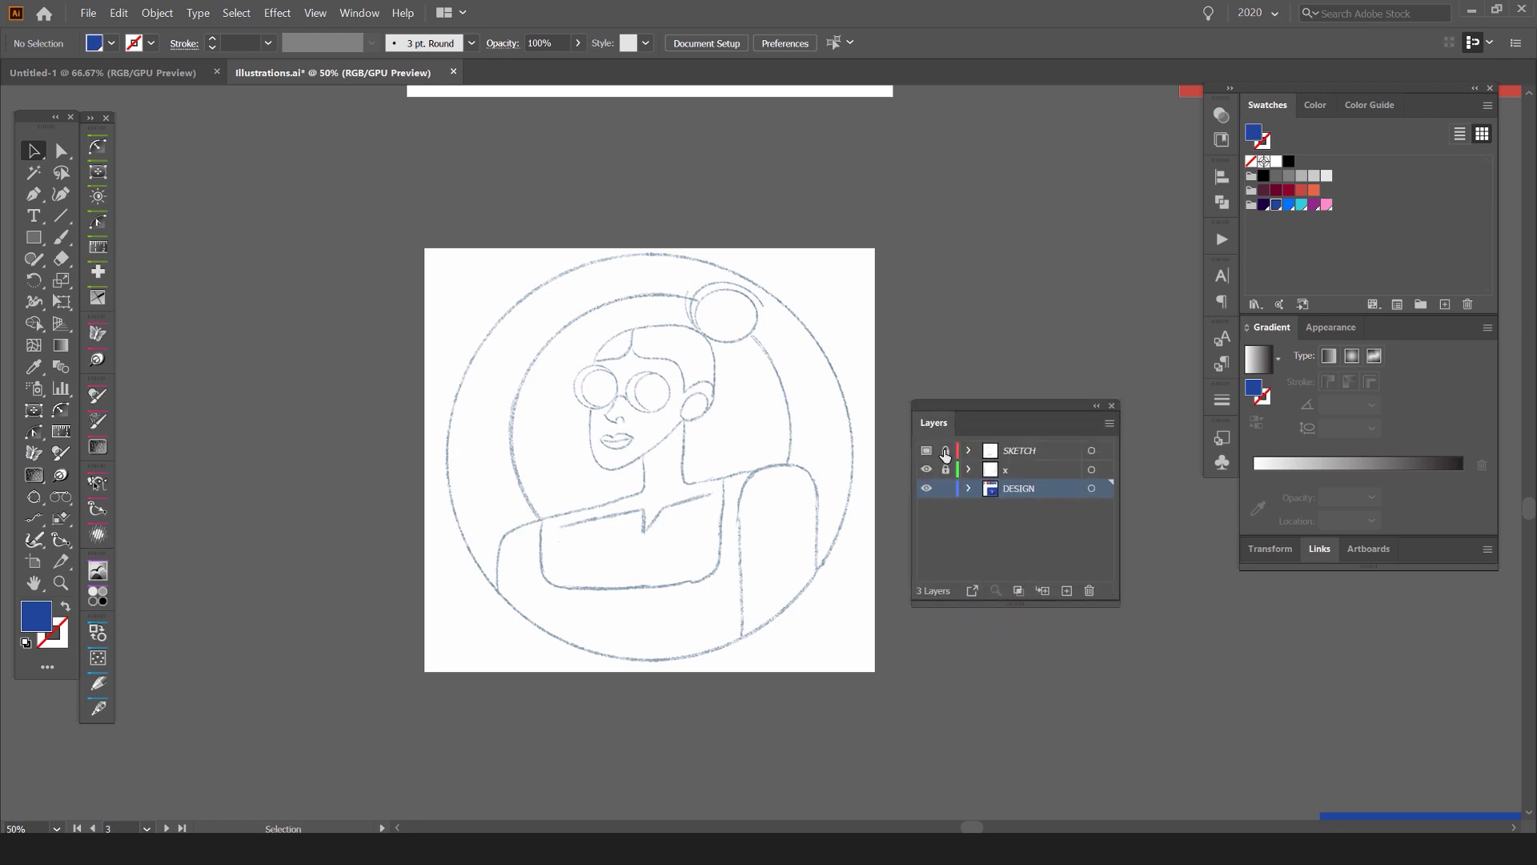
Step: Unlock the SKETCH layer, select the sketch image and try it at 50% opacity, undoing that opacity change
click(945, 454)
click(761, 408)
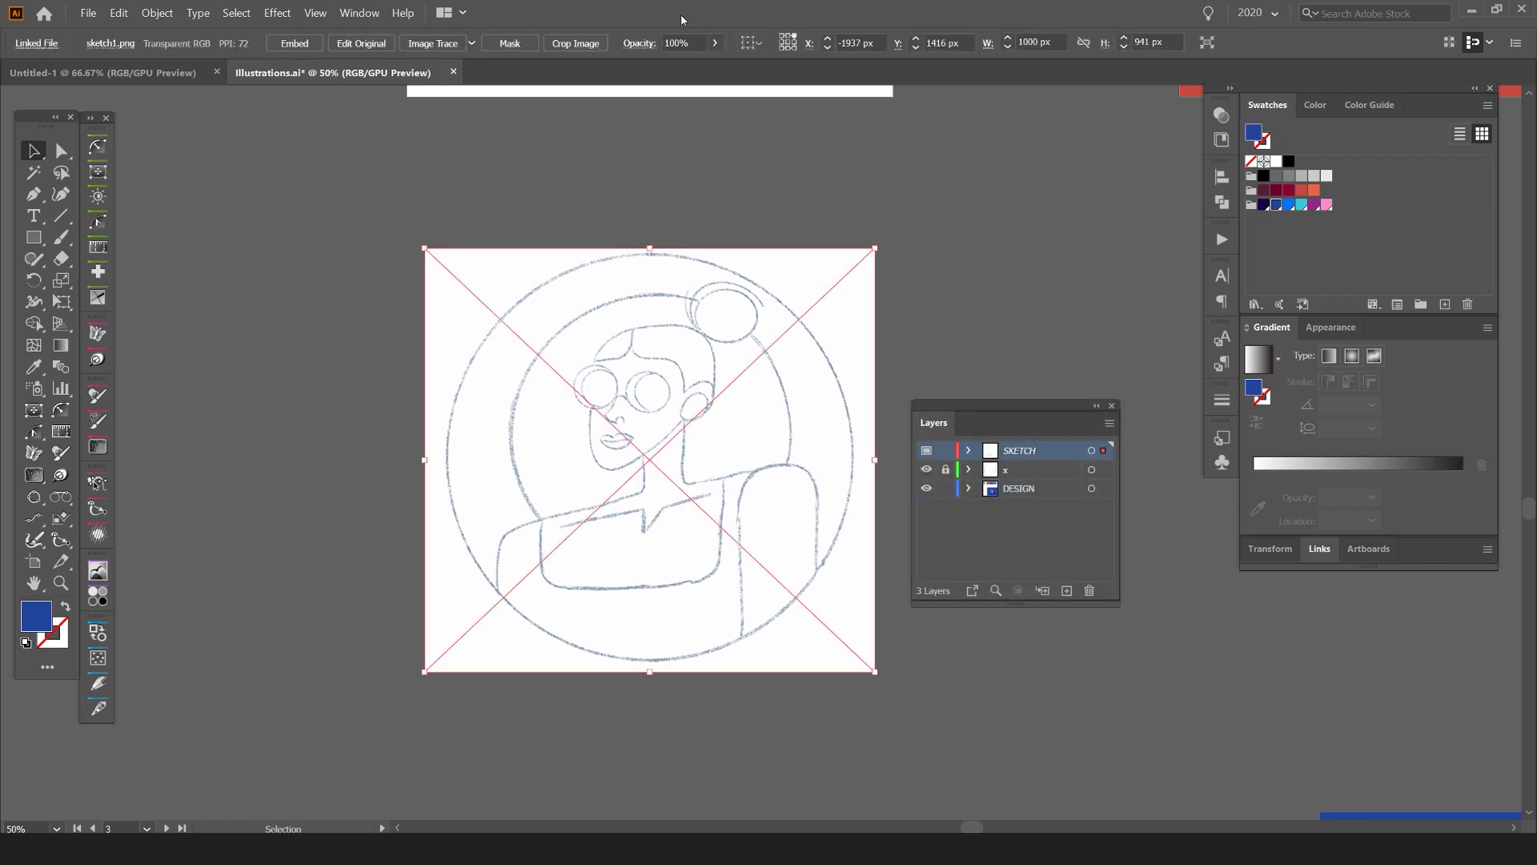
text(50)
key(Return)
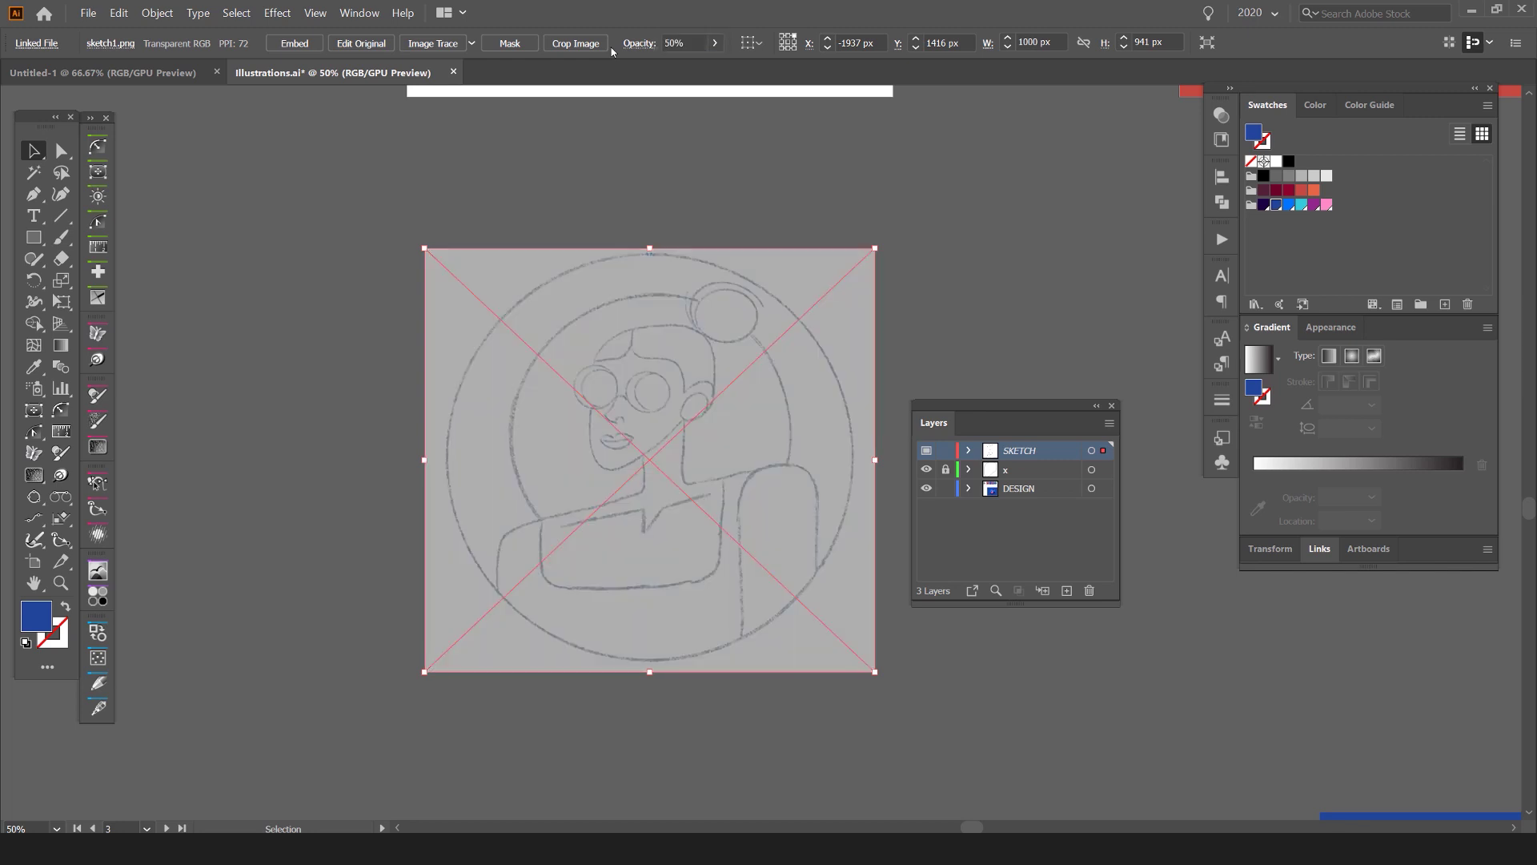
key(ctrl+z)
Step: Draw a new square artboard with the Artboard tool in the empty area beside the original sketch
scroll(864, 352, up, 5)
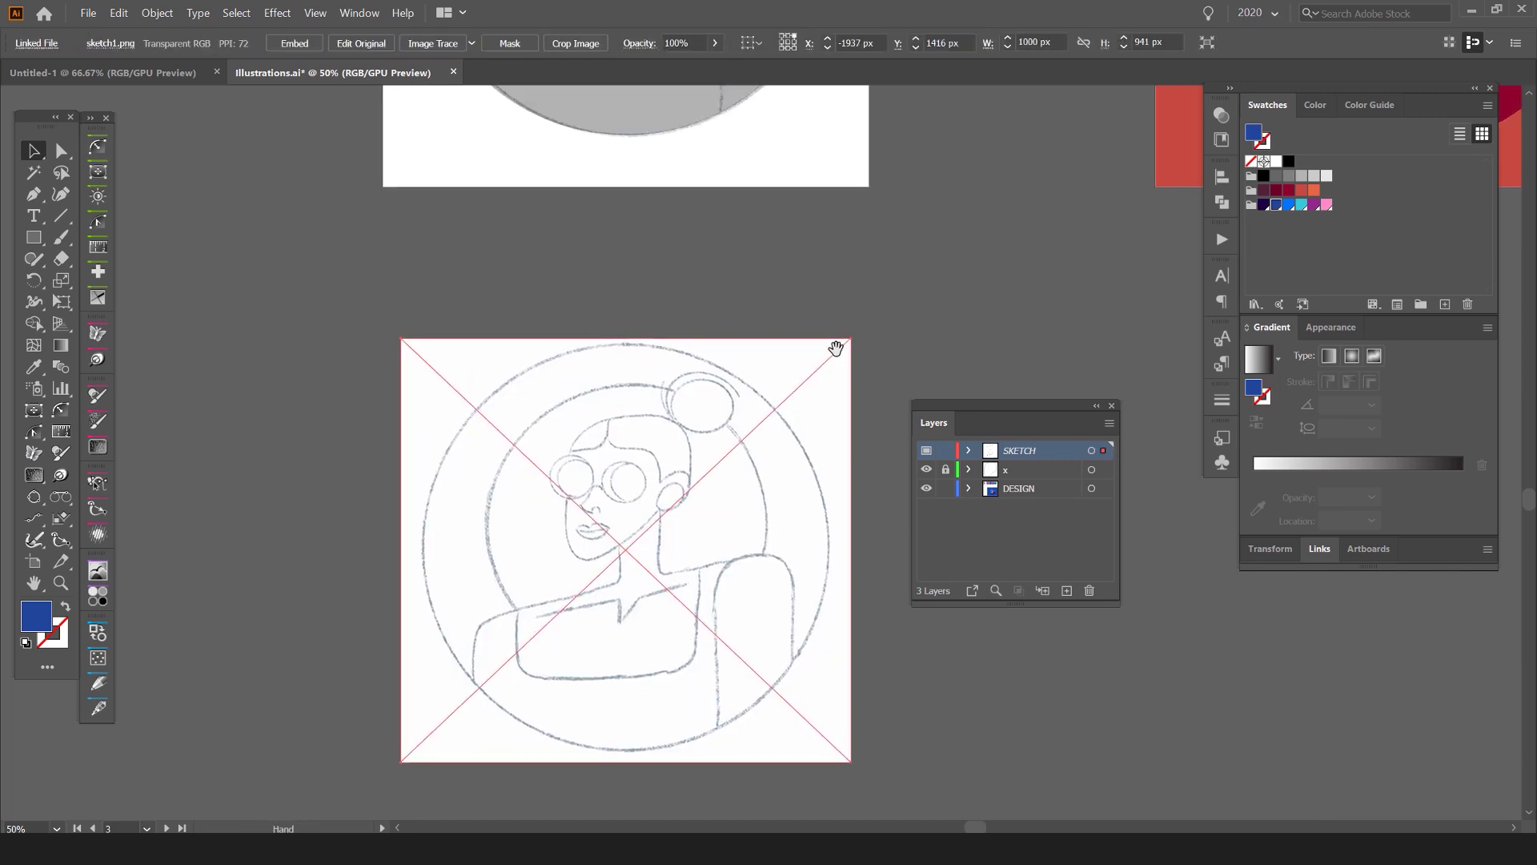
scroll(688, 243, down, 3)
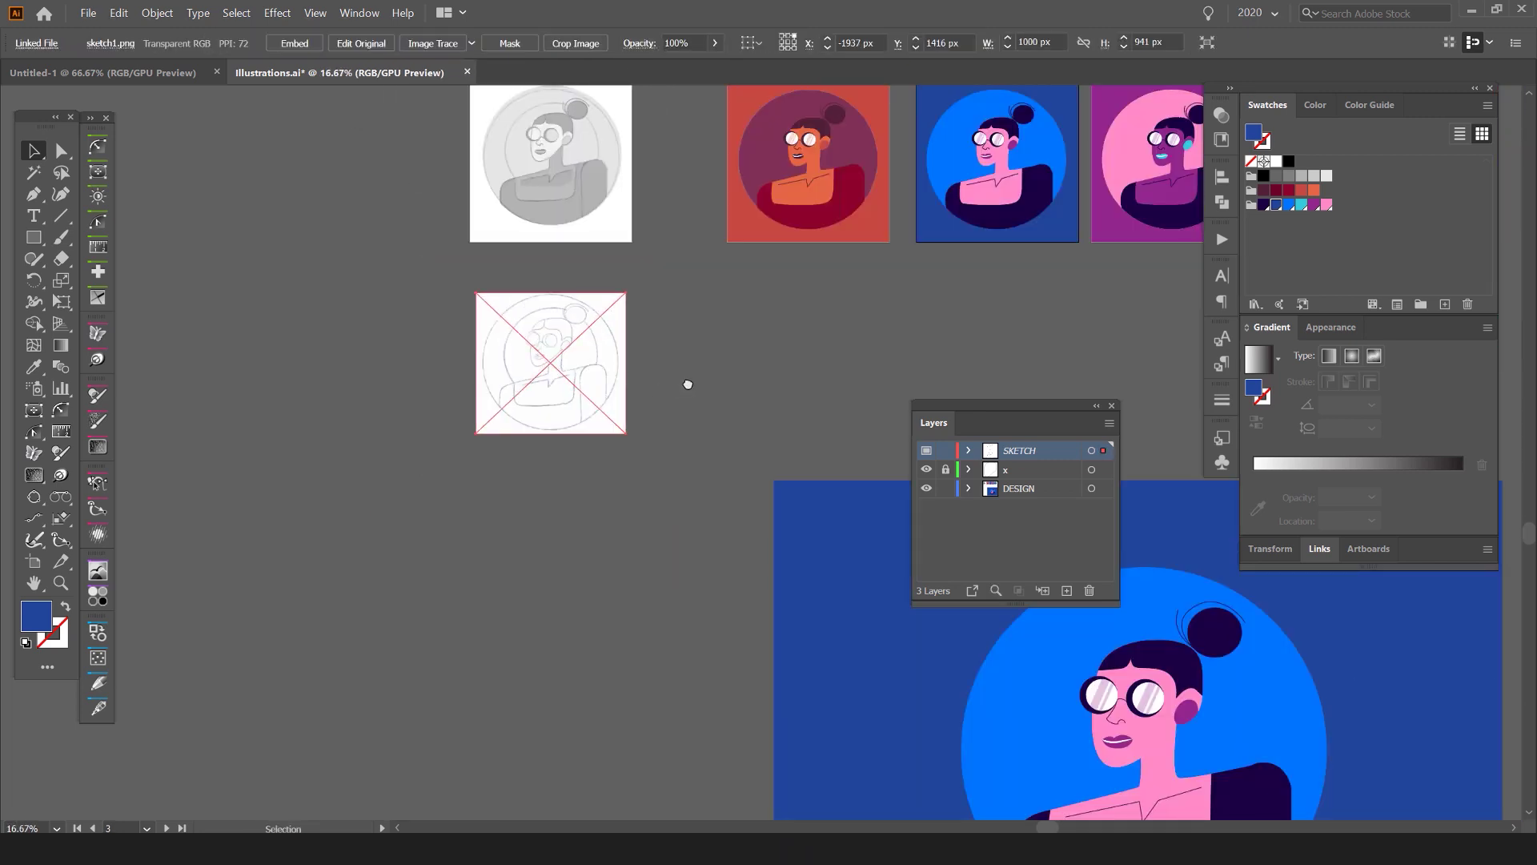
key(shift+o)
drag(693, 361, 871, 274)
key(ctrl+z)
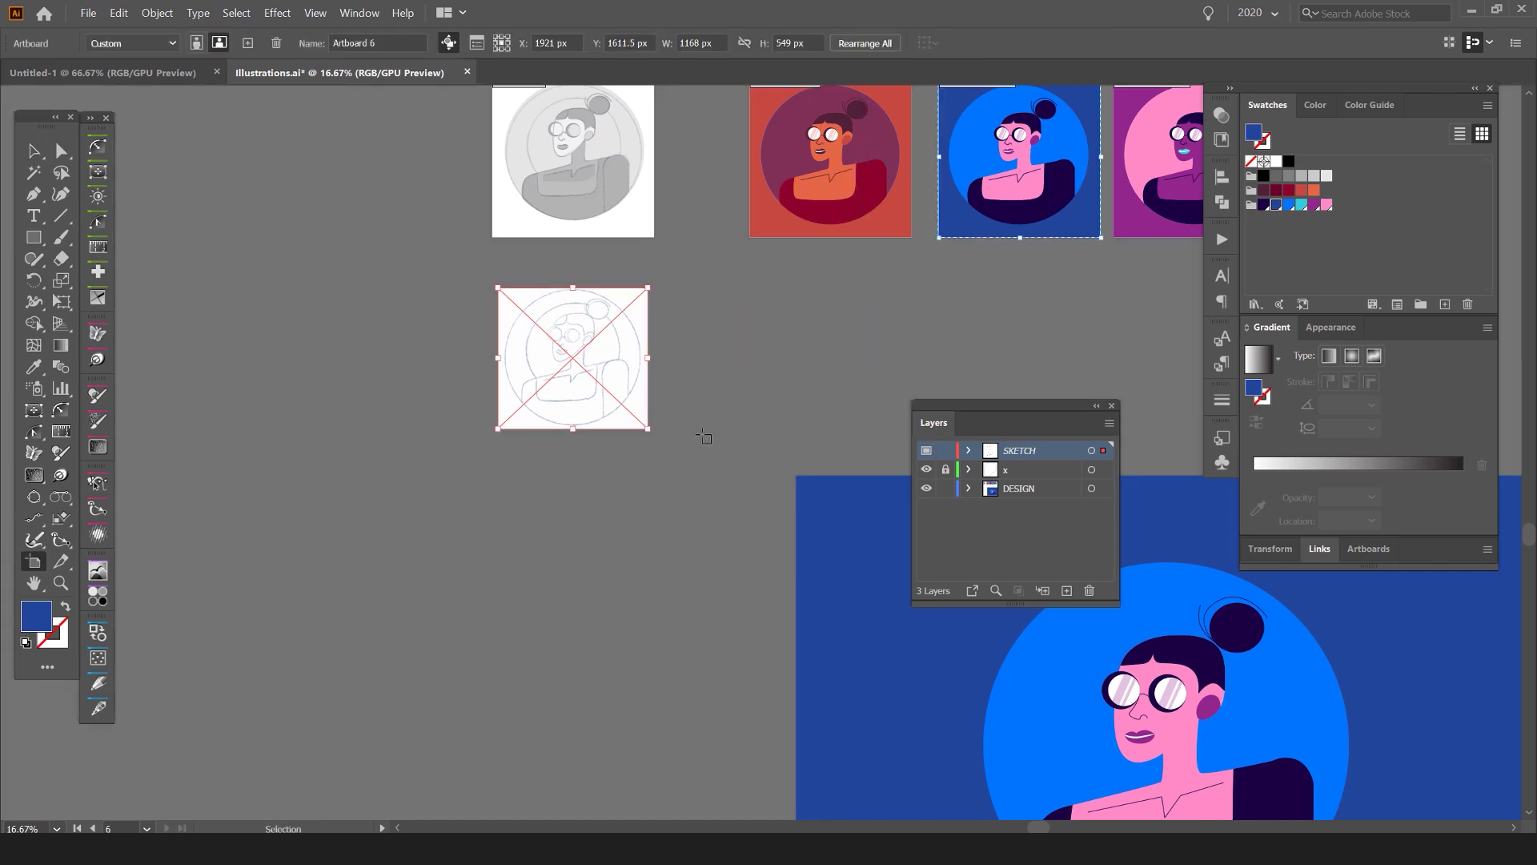
mouse_move(591, 371)
mouse_down()
mouse_move(790, 276)
mouse_move(425, 485)
mouse_up()
key(ctrl+z)
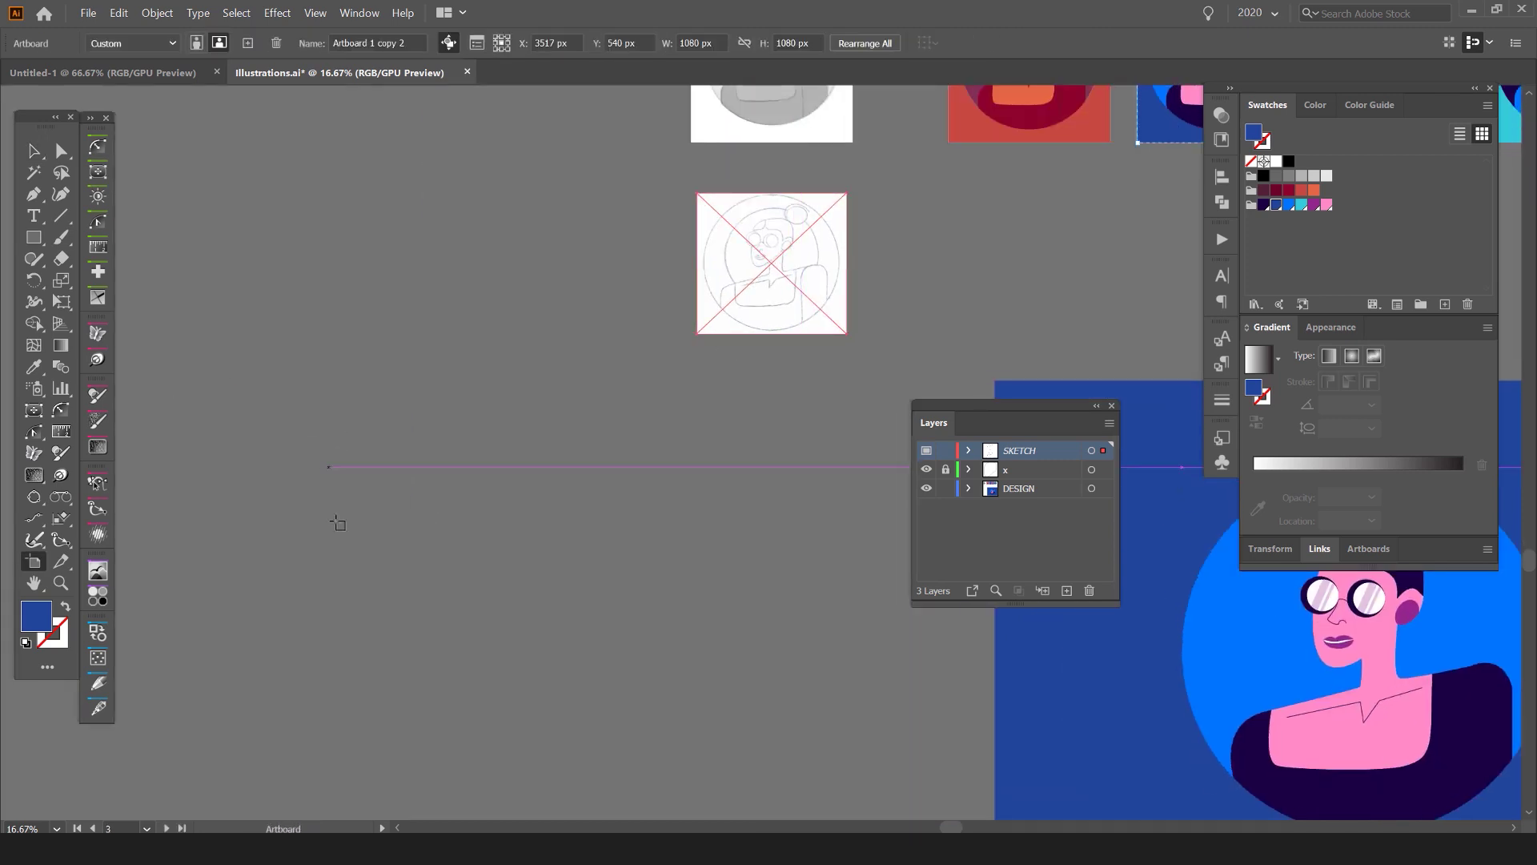
mouse_move(353, 426)
mouse_down()
mouse_move(580, 645)
mouse_move(478, 568)
mouse_move(494, 565)
mouse_up()
drag(574, 505, 705, 510)
key(v)
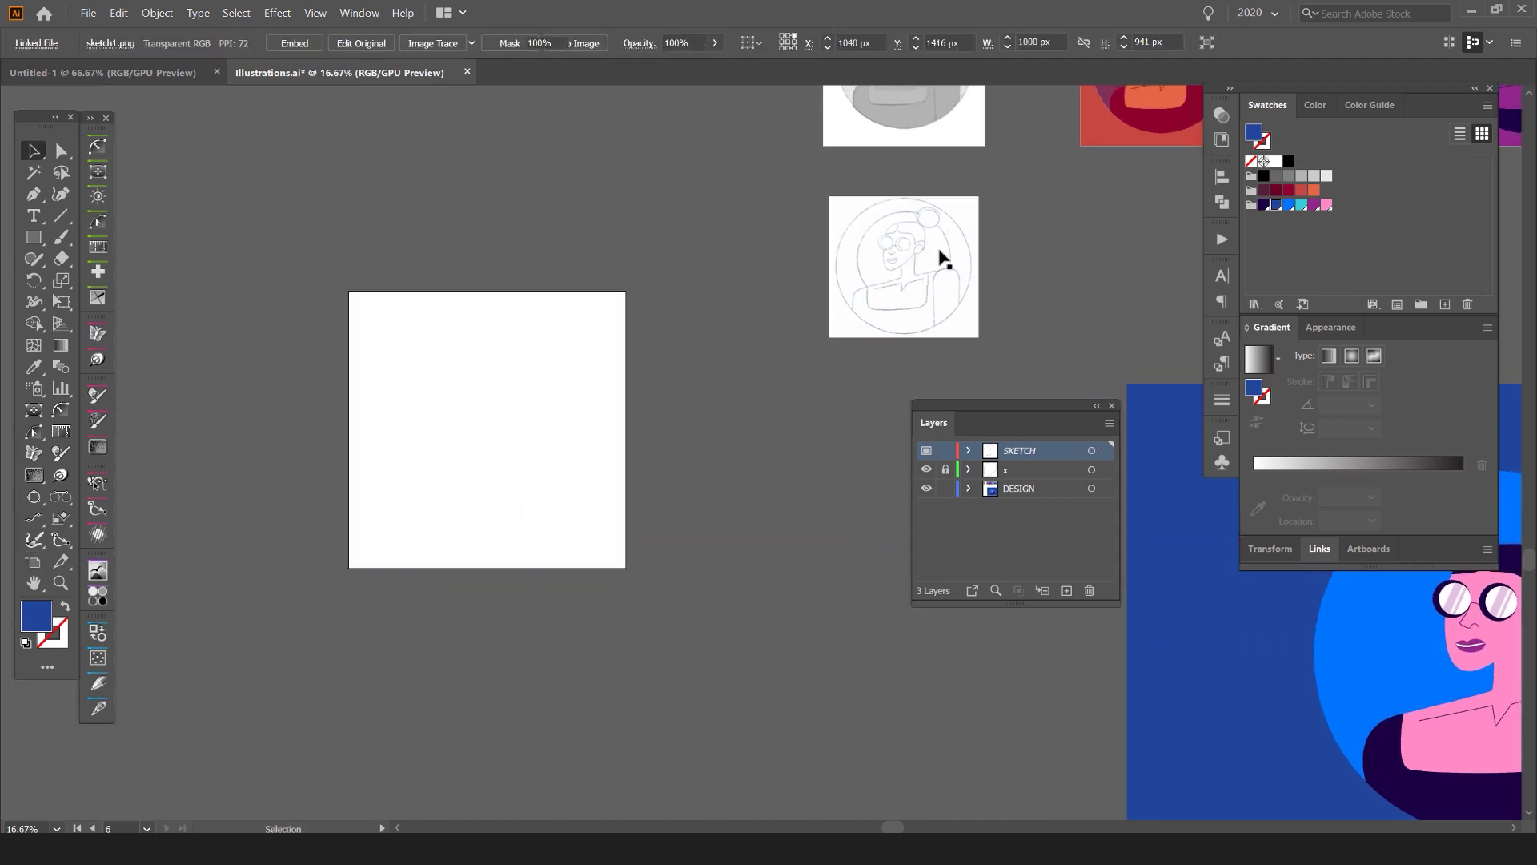
Step: Duplicate the sketch image onto the new artboard and enlarge it proportionally to about 1386 by 1304 px
mouse_move(942, 251)
mouse_down()
mouse_move(487, 426)
mouse_move(453, 410)
mouse_up()
scroll(405, 422, up, 2)
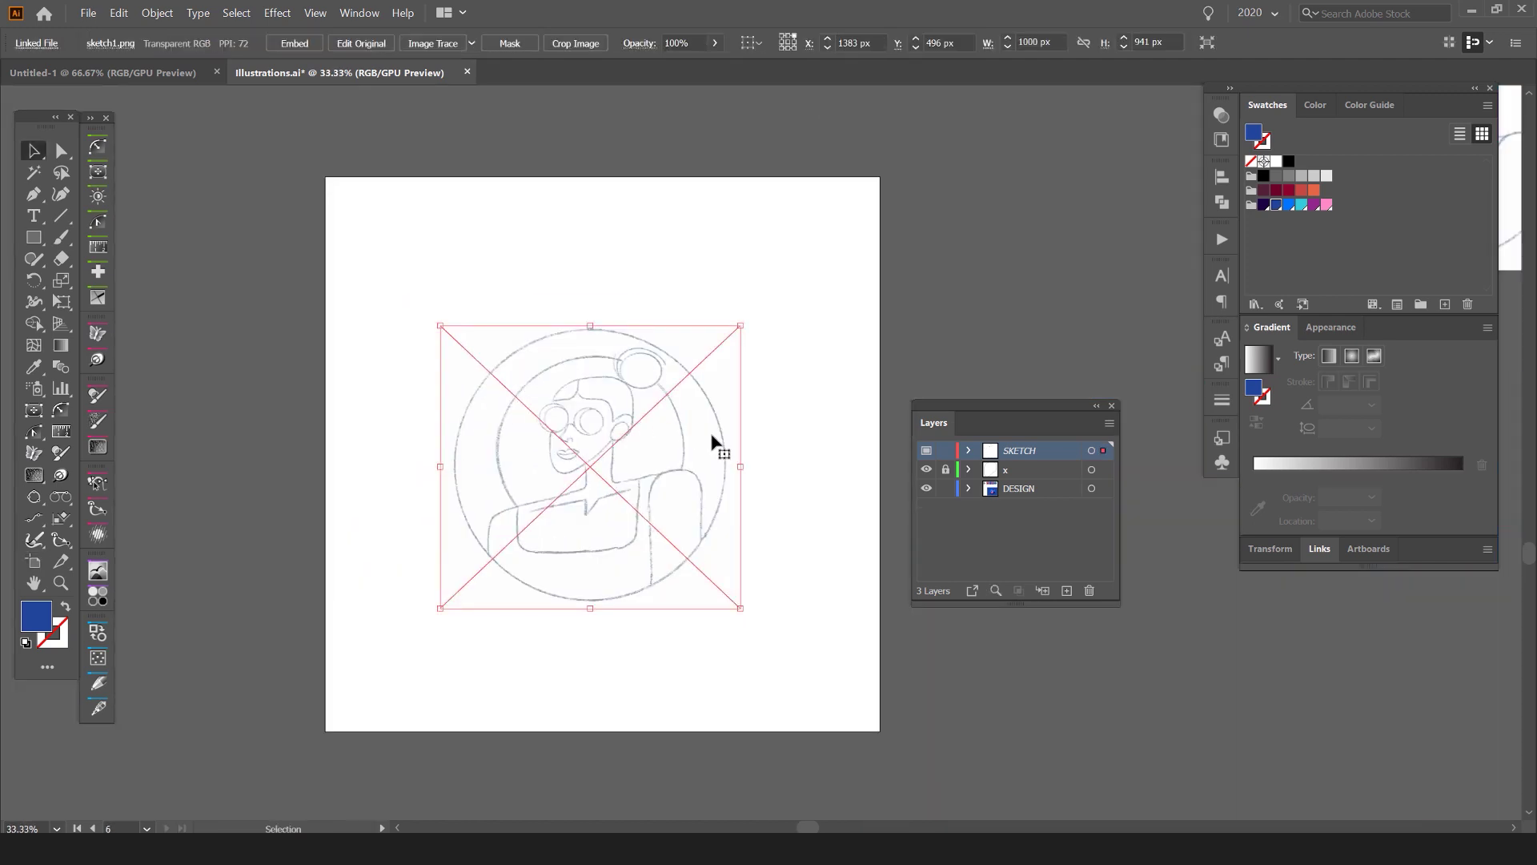
drag(744, 465, 801, 444)
drag(745, 491, 757, 478)
scroll(592, 454, up, 1)
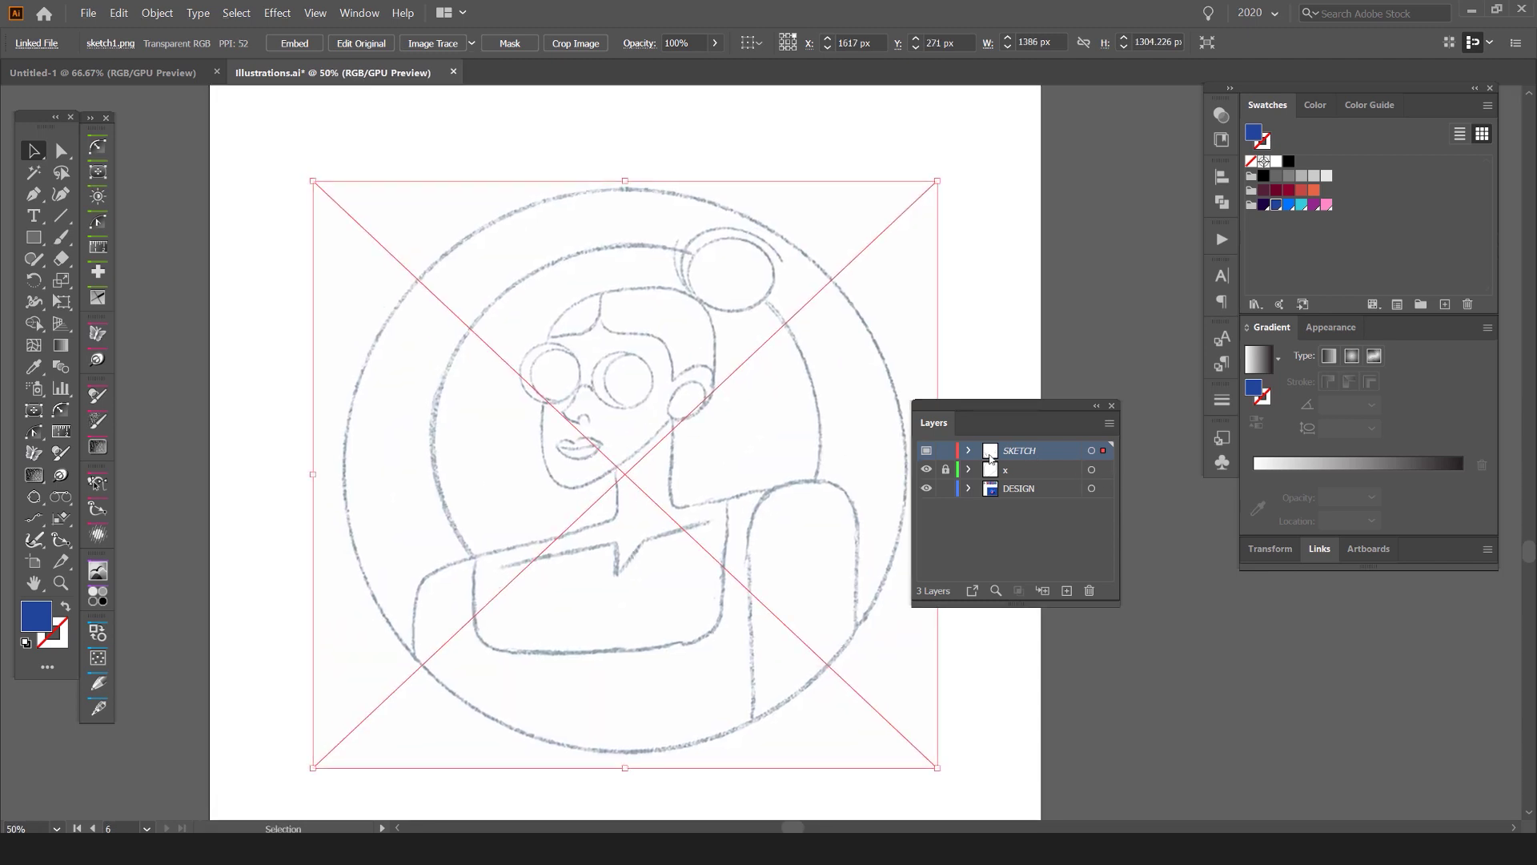
Step: Lock the SKETCH layer and keep it visible
click(946, 451)
click(926, 451)
click(926, 451)
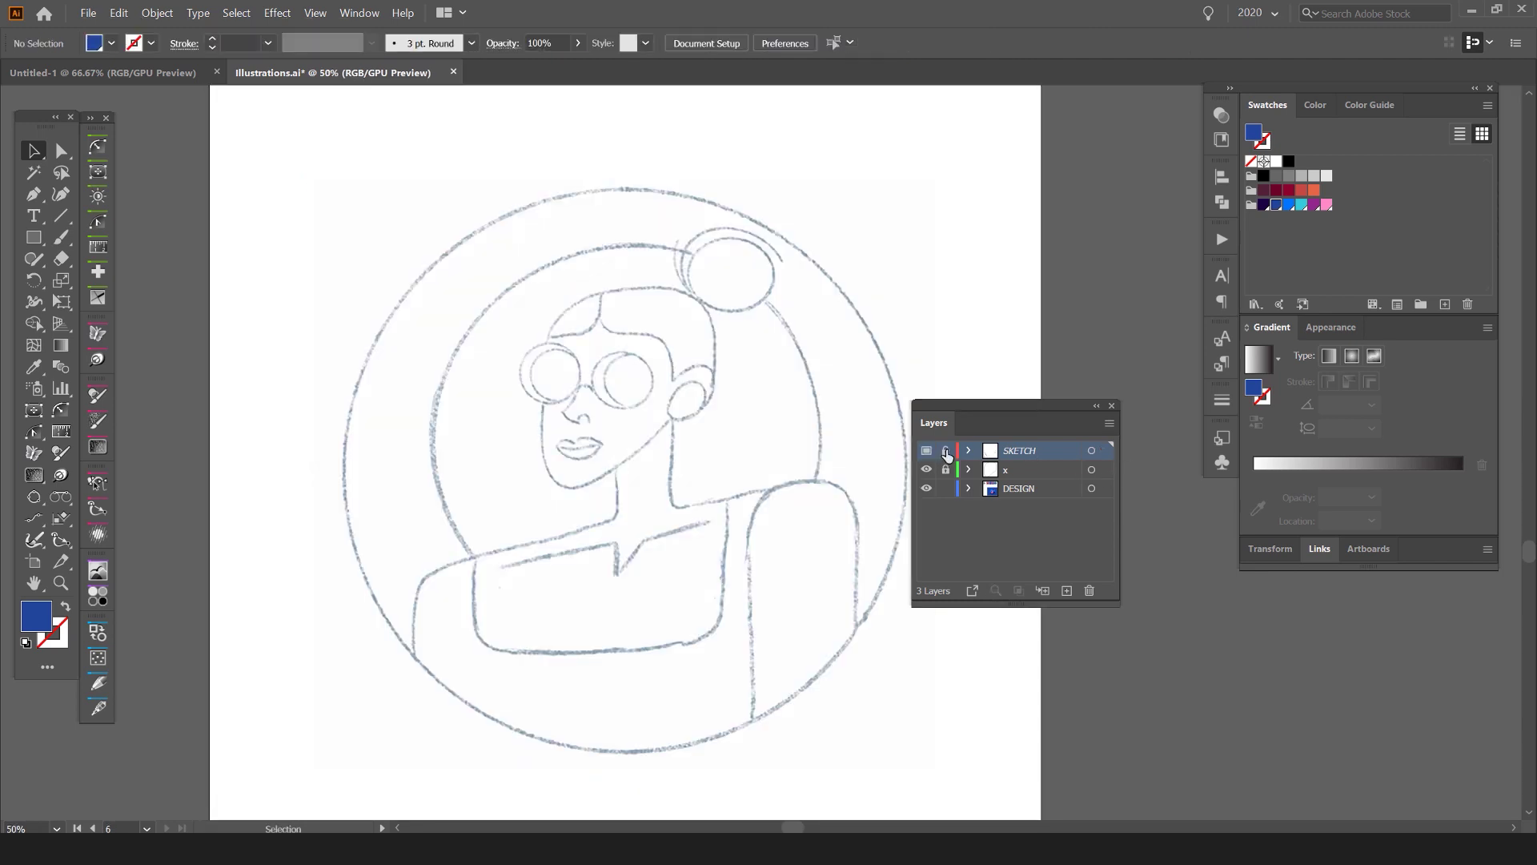
scroll(790, 395, down, 1)
scroll(702, 352, up, 1)
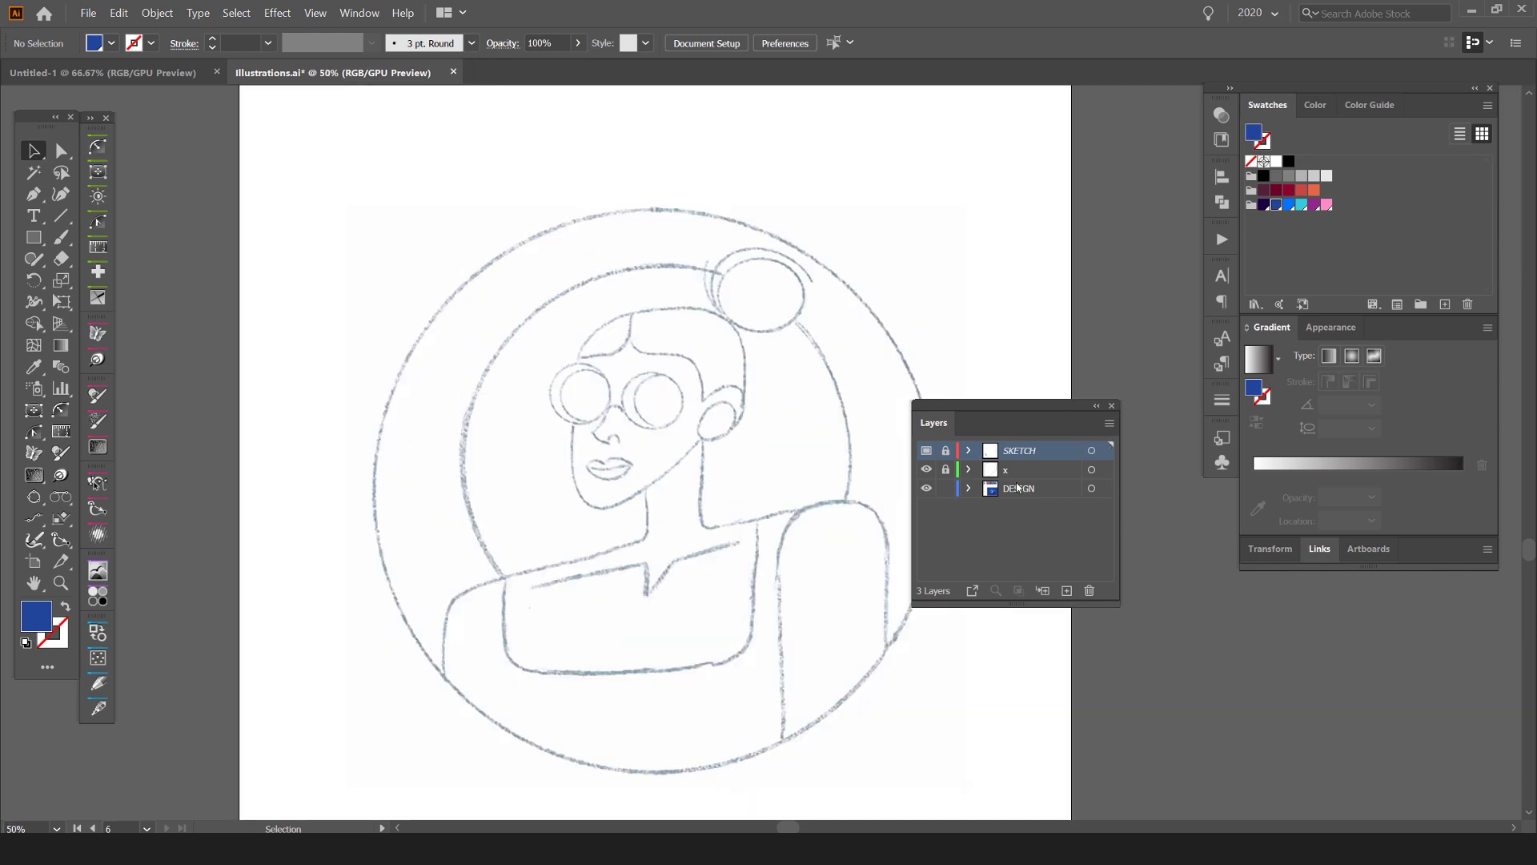
Step: Move the SKETCH layer beneath the DESIGN layer, to the end of the layer stack
click(927, 492)
click(1009, 492)
drag(1027, 451, 1019, 505)
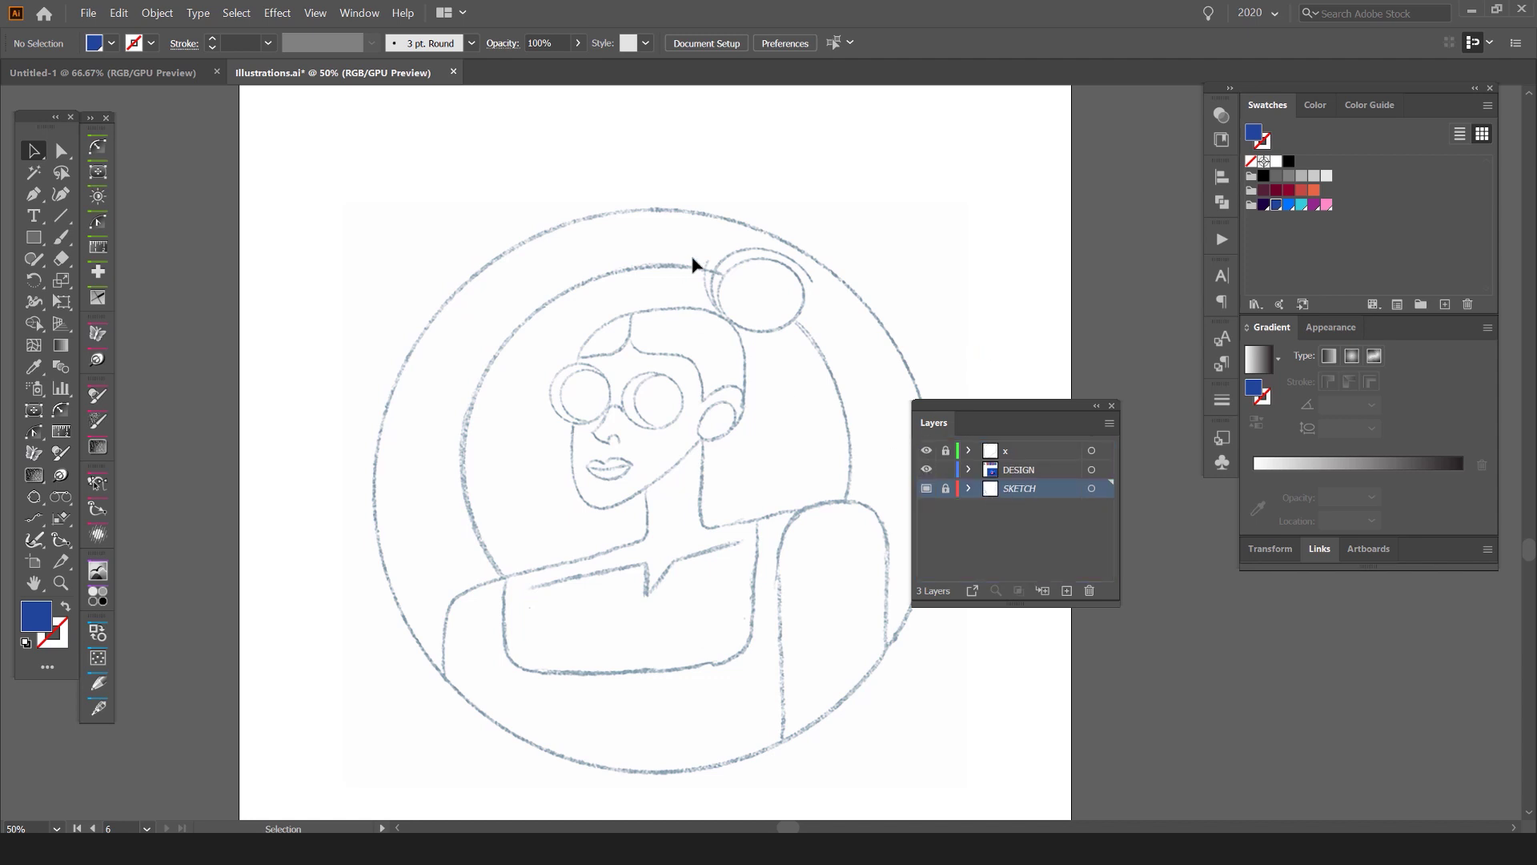
Step: Add a new layer directly above the DESIGN layer
drag(704, 312, 686, 305)
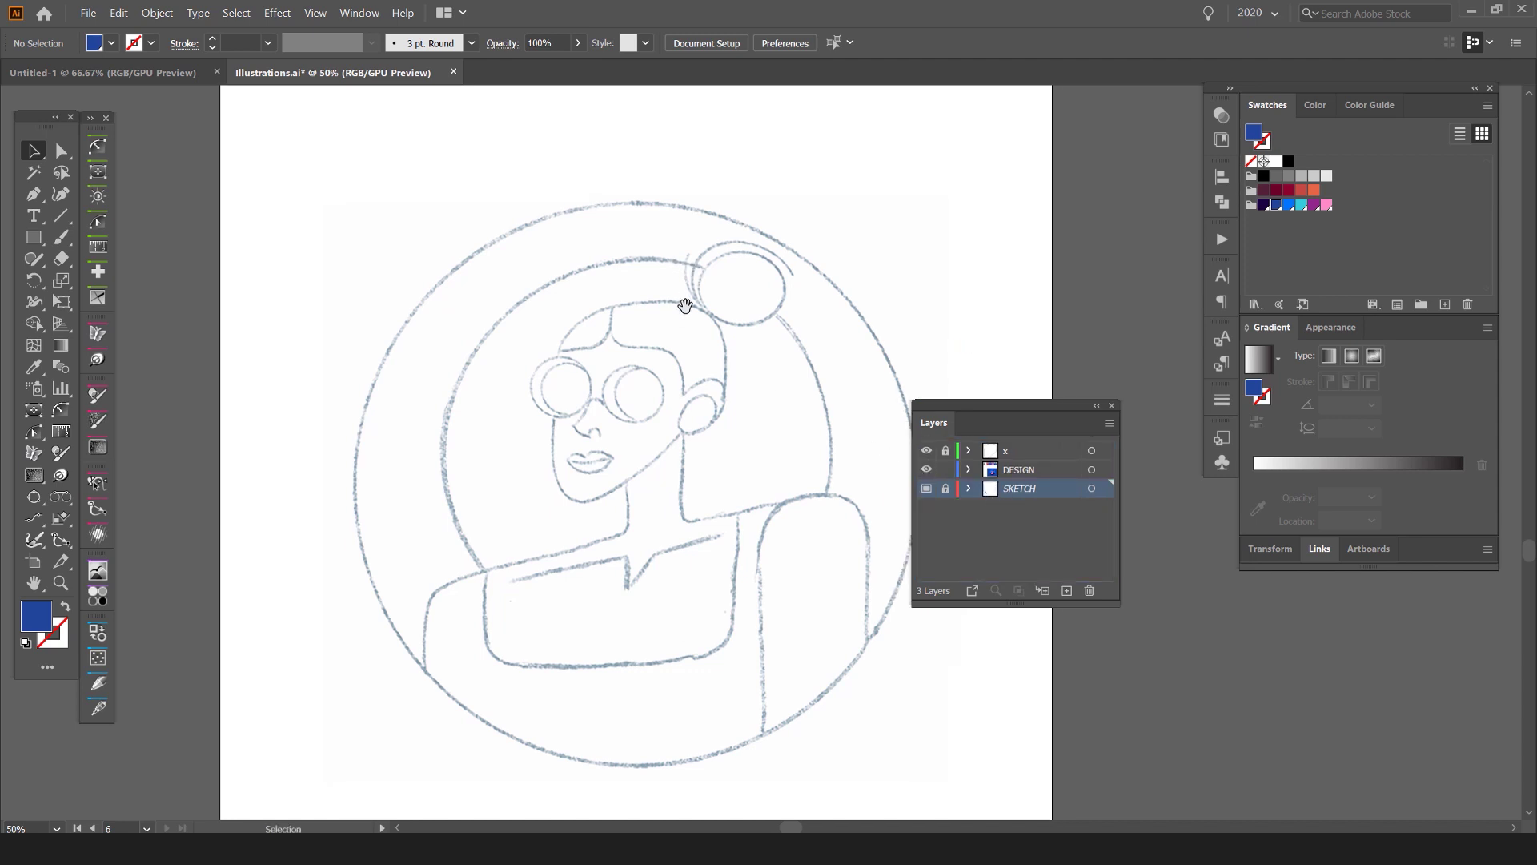
click(1062, 470)
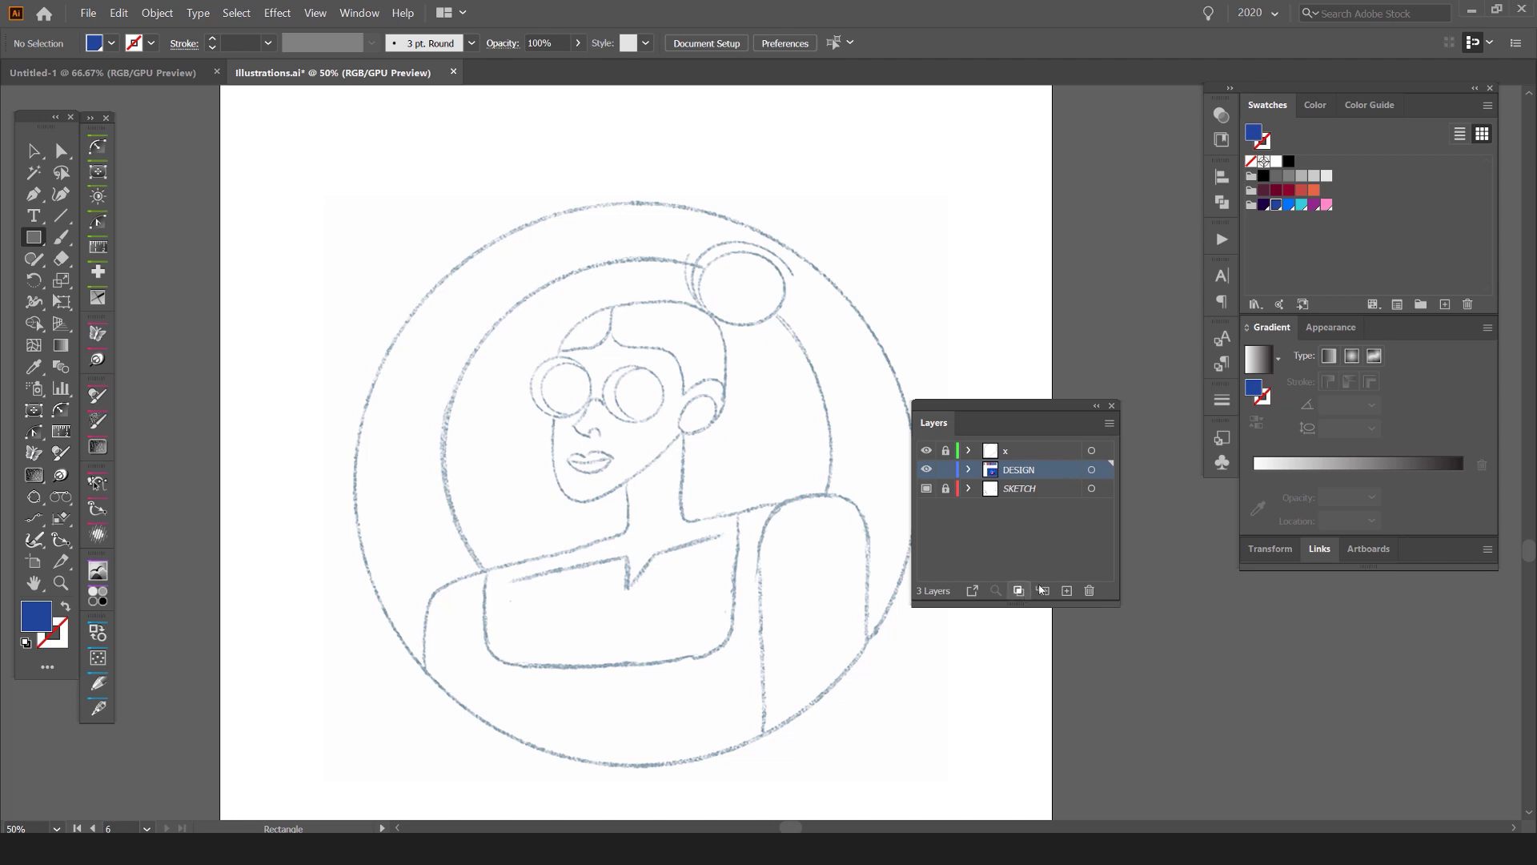
click(1067, 593)
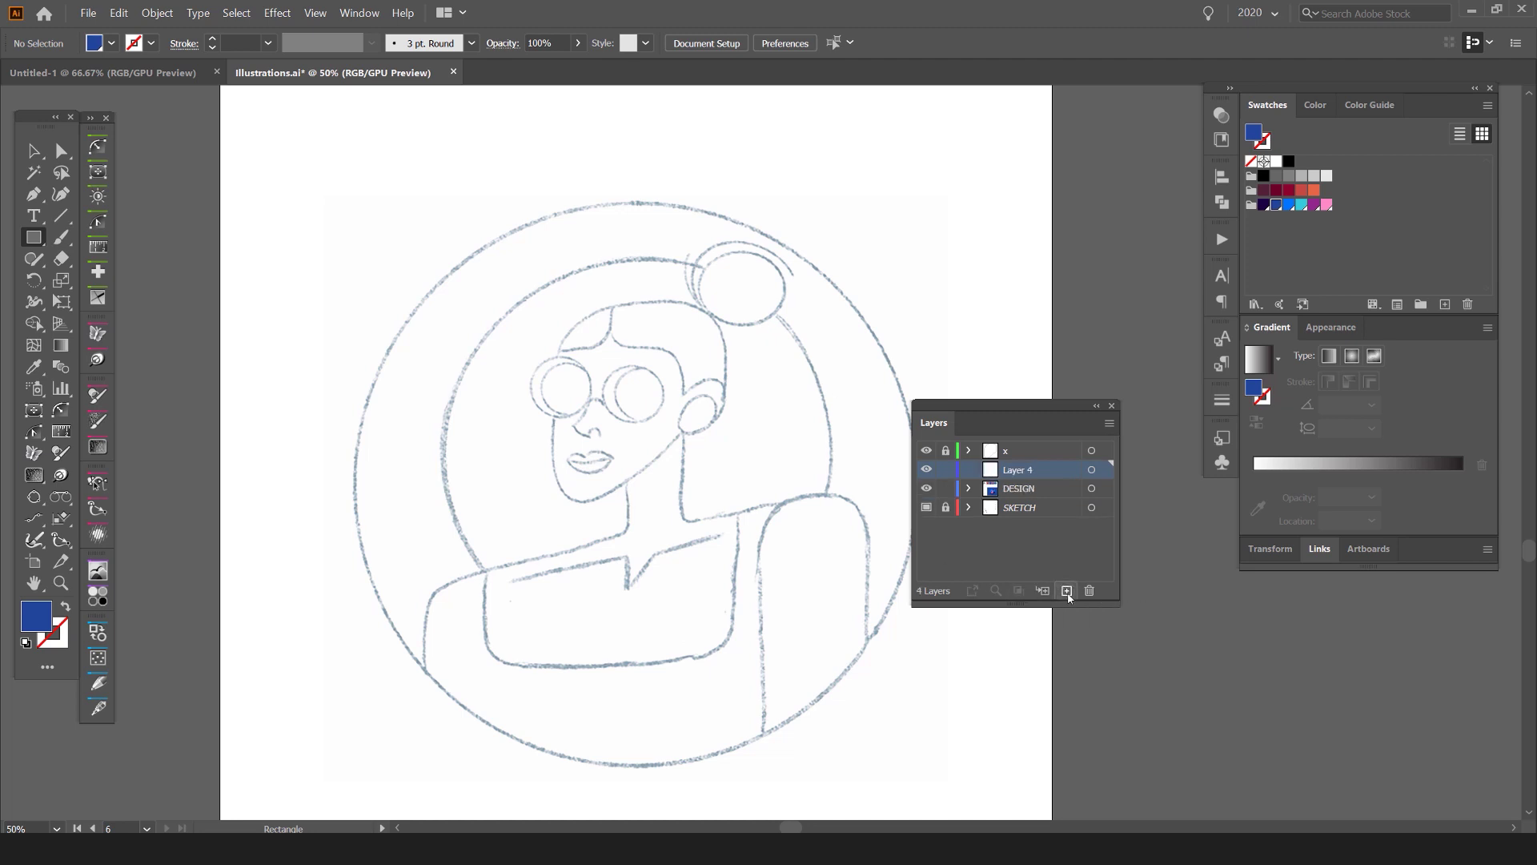
Step: Undo the last added layer and place a cyan-filled rectangle about 755 by 1001 px over the sketched portrait
key(ctrl+z)
drag(839, 229, 500, 680)
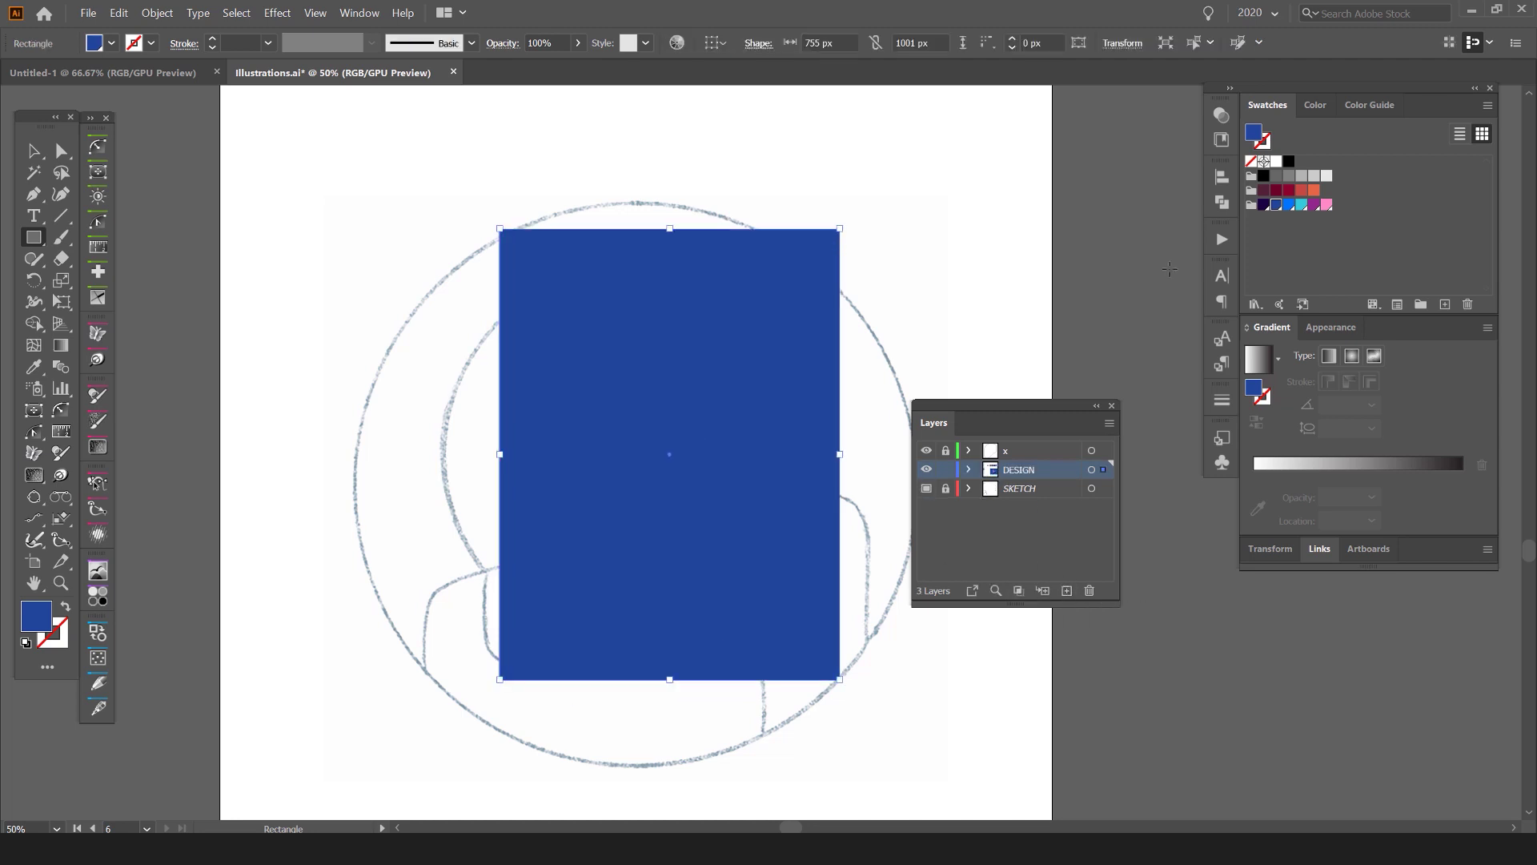
click(1302, 204)
key(v)
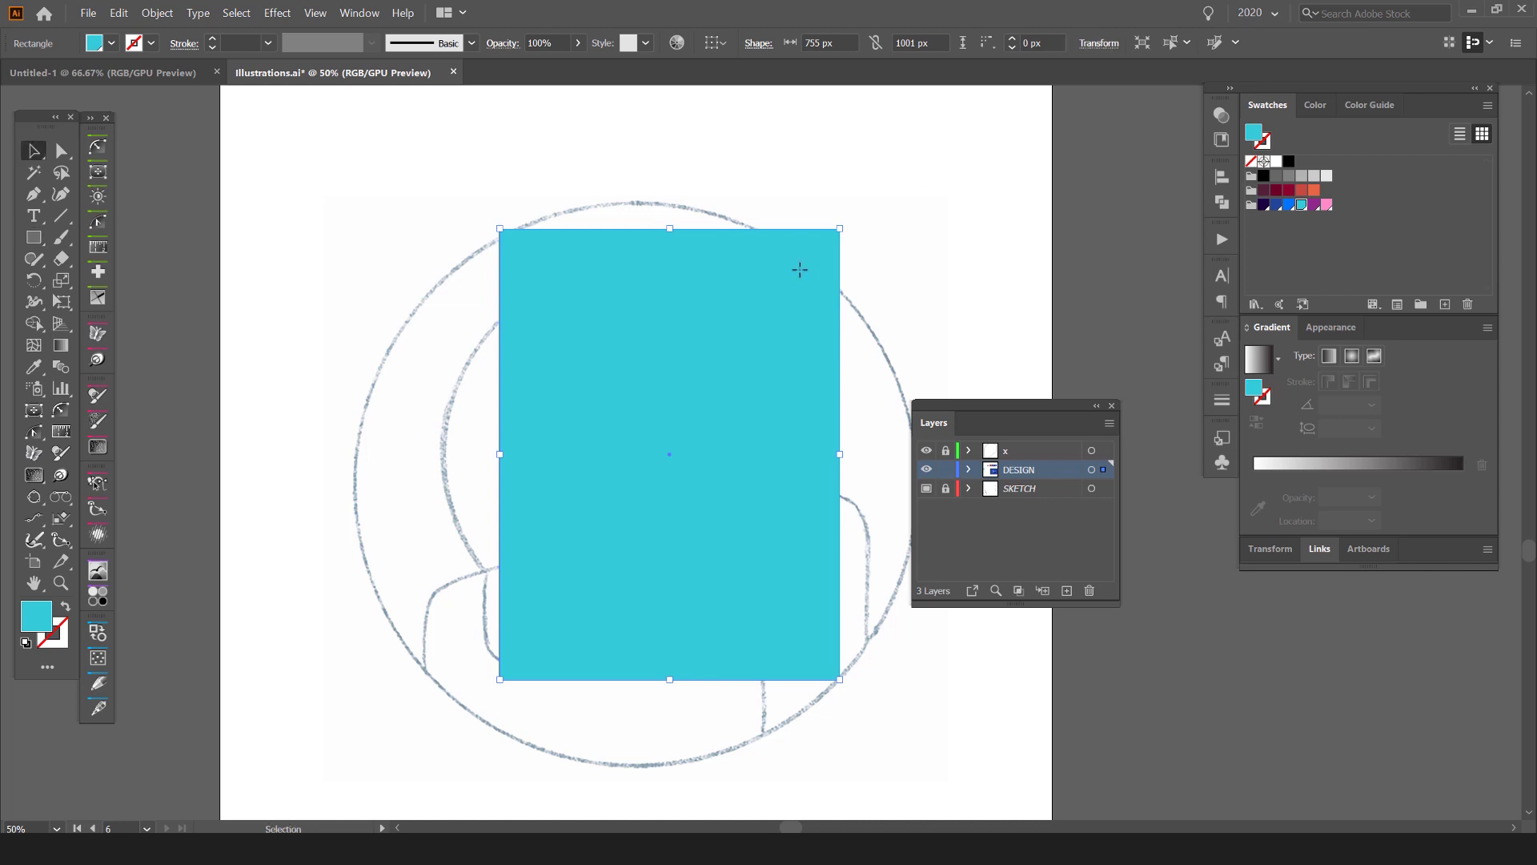
drag(799, 269, 757, 298)
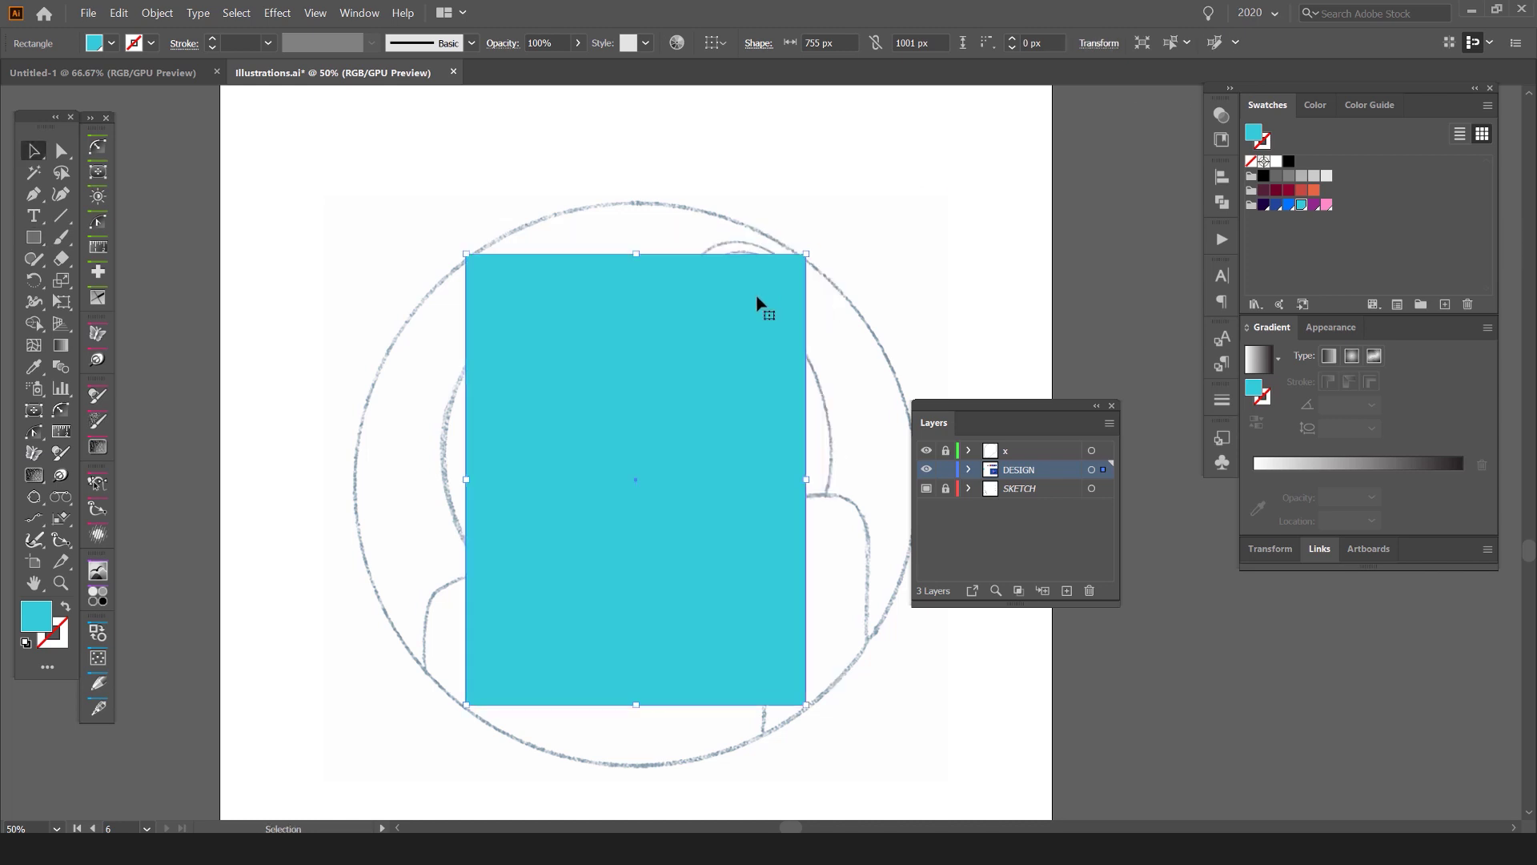
Step: Set the rectangle's blending mode to Multiply, test it over different parts of the sketch, and delete the rectangle
click(1222, 116)
click(1040, 134)
click(1029, 175)
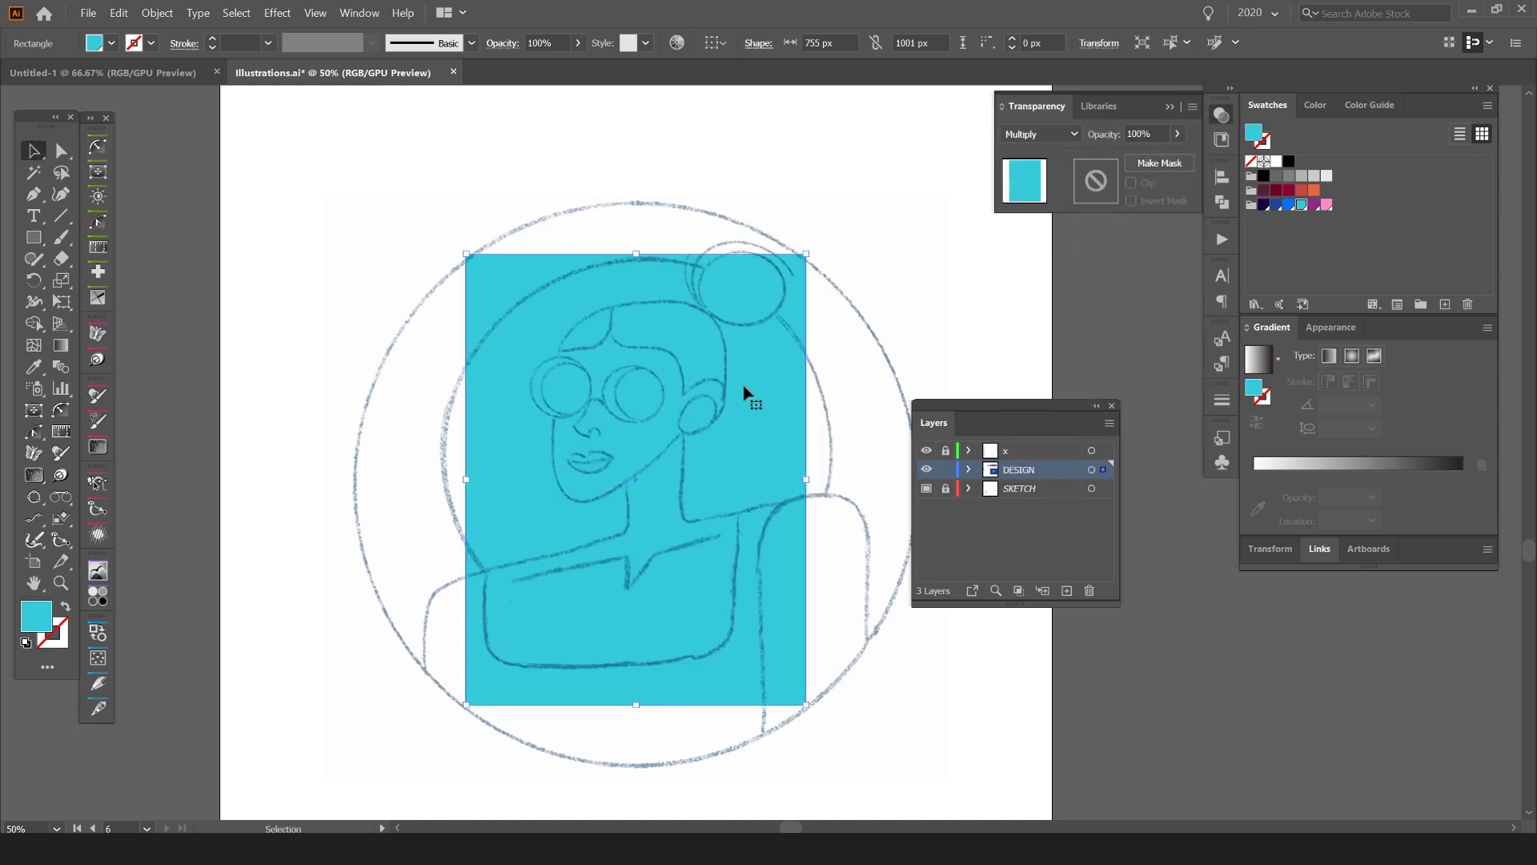
drag(744, 392, 1020, 372)
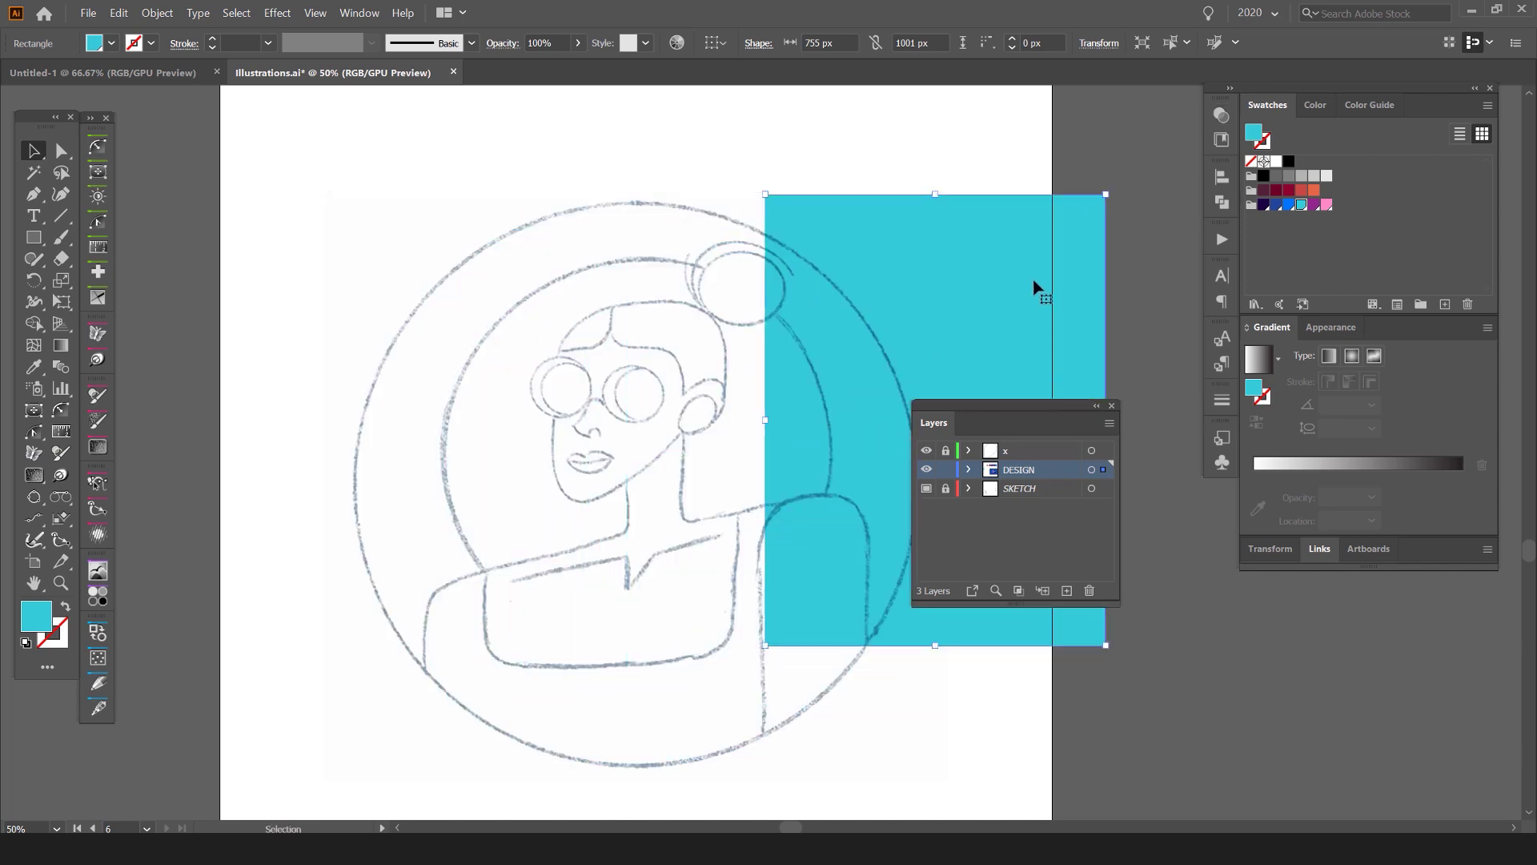
drag(1034, 286, 708, 305)
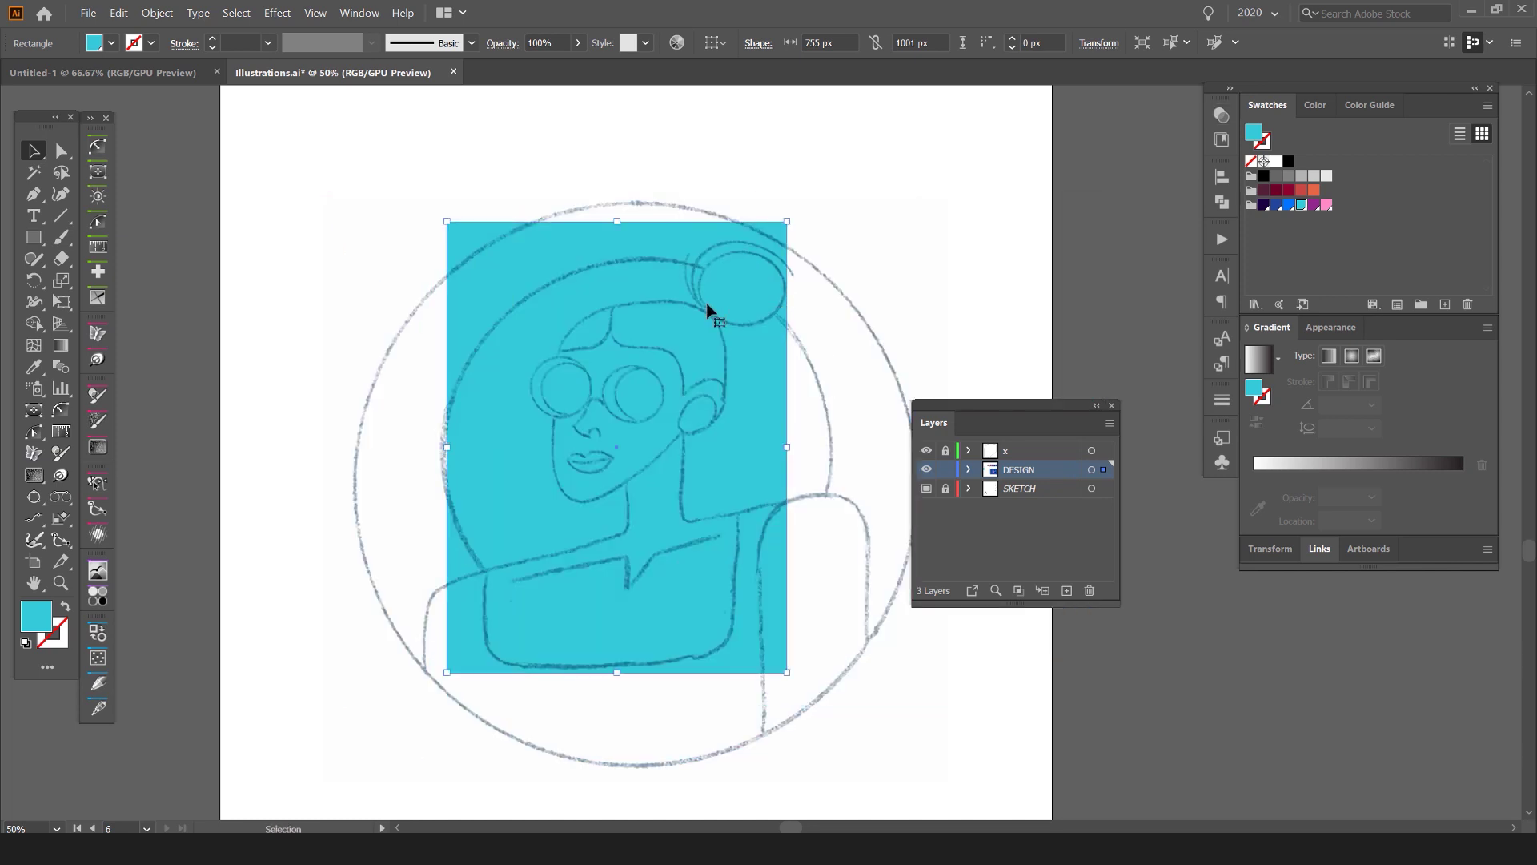
key(Delete)
Step: Trace the front of the neck and its slope out to the rounded shoulder with the Pen tool, starting at the jawline
drag(1064, 429, 1134, 488)
drag(854, 328, 854, 297)
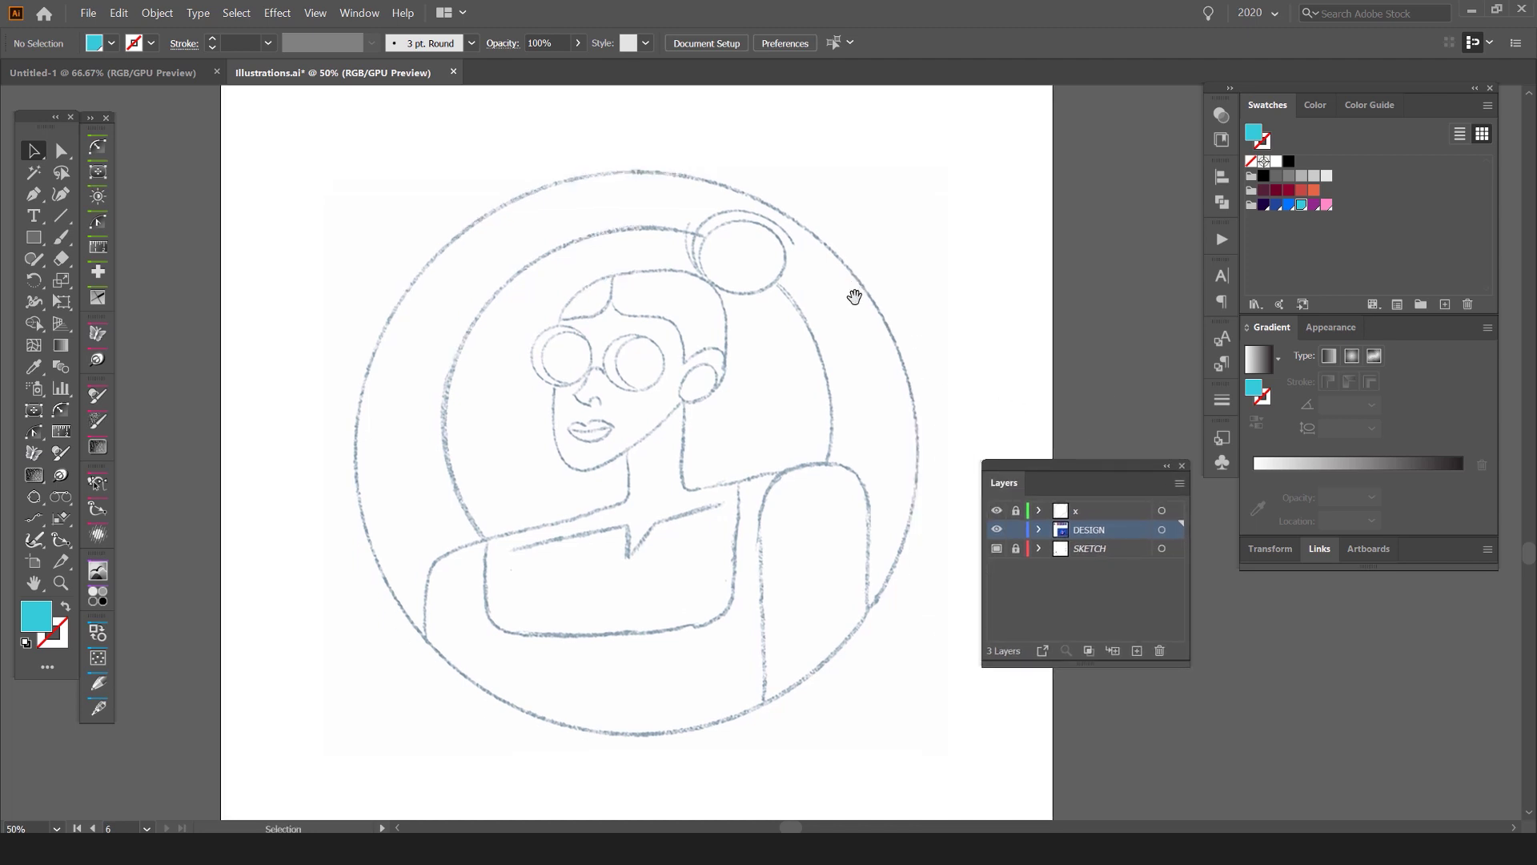
scroll(570, 344, up, 2)
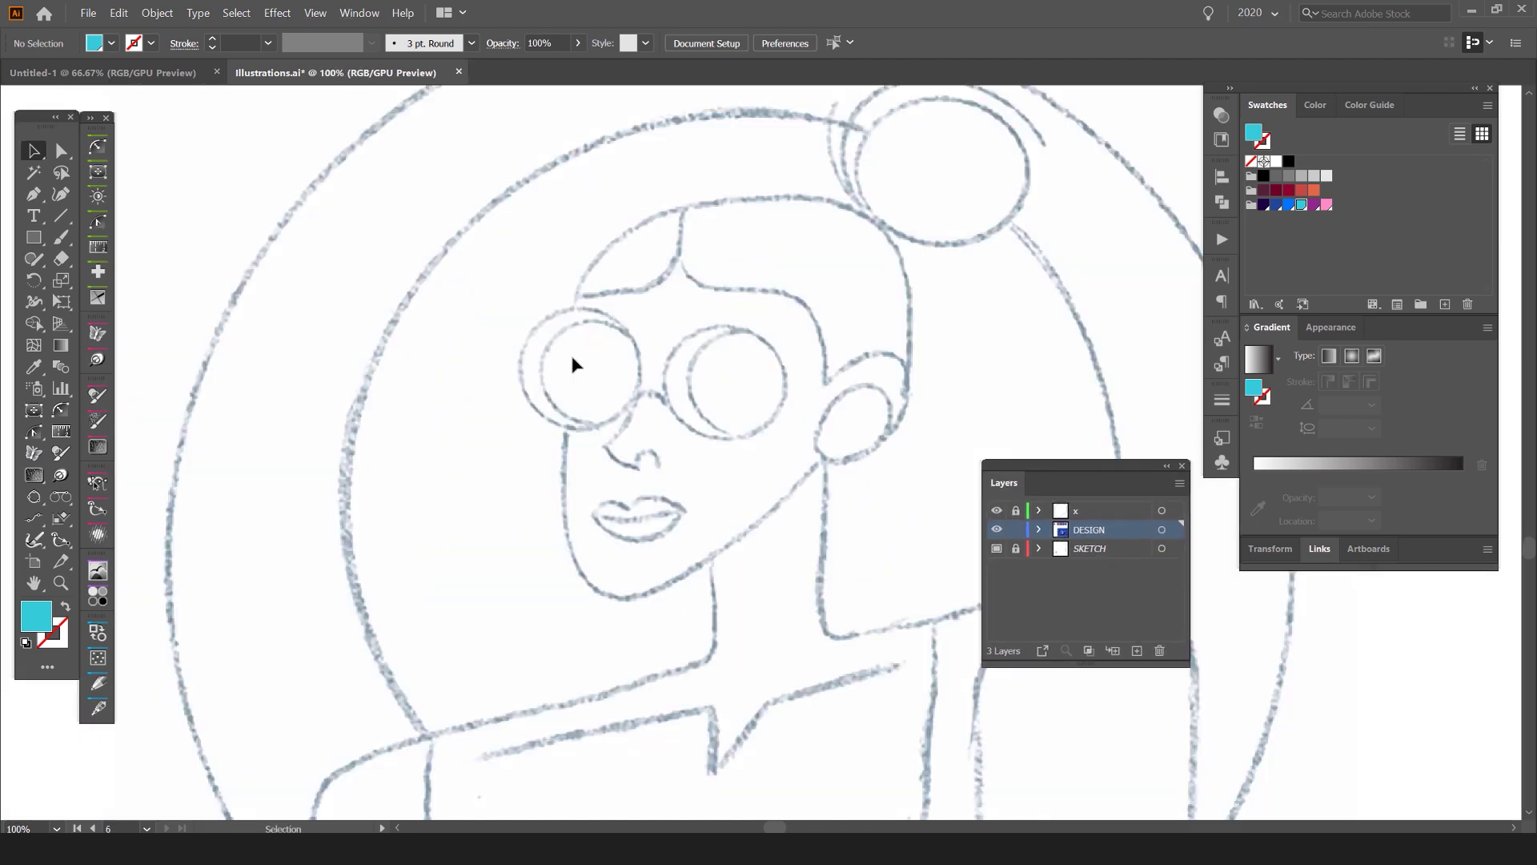
scroll(721, 441, down, 4)
key(p)
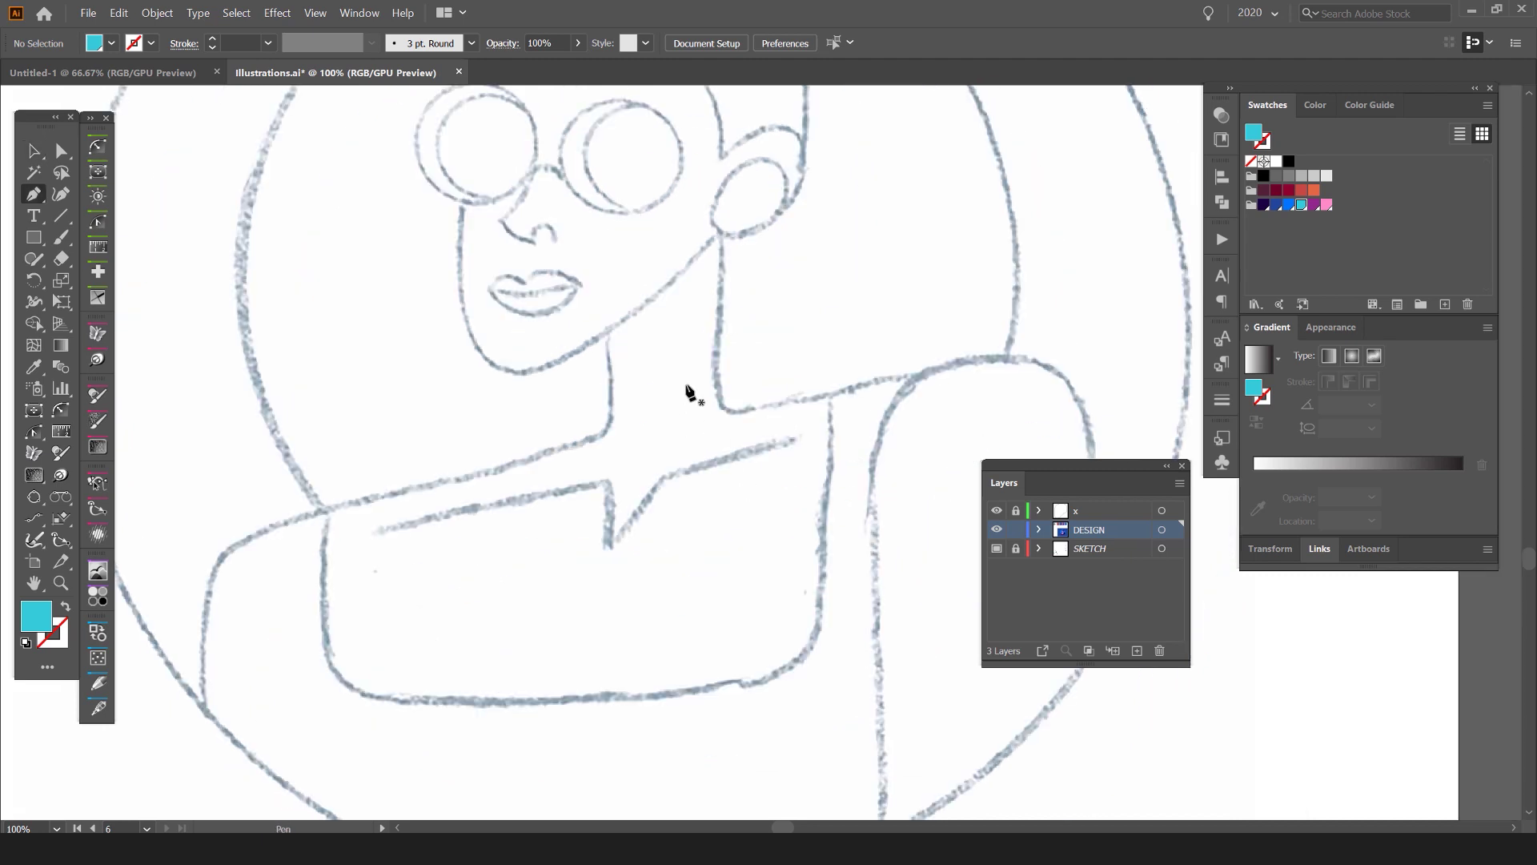
scroll(669, 347, down, 1)
scroll(557, 324, up, 1)
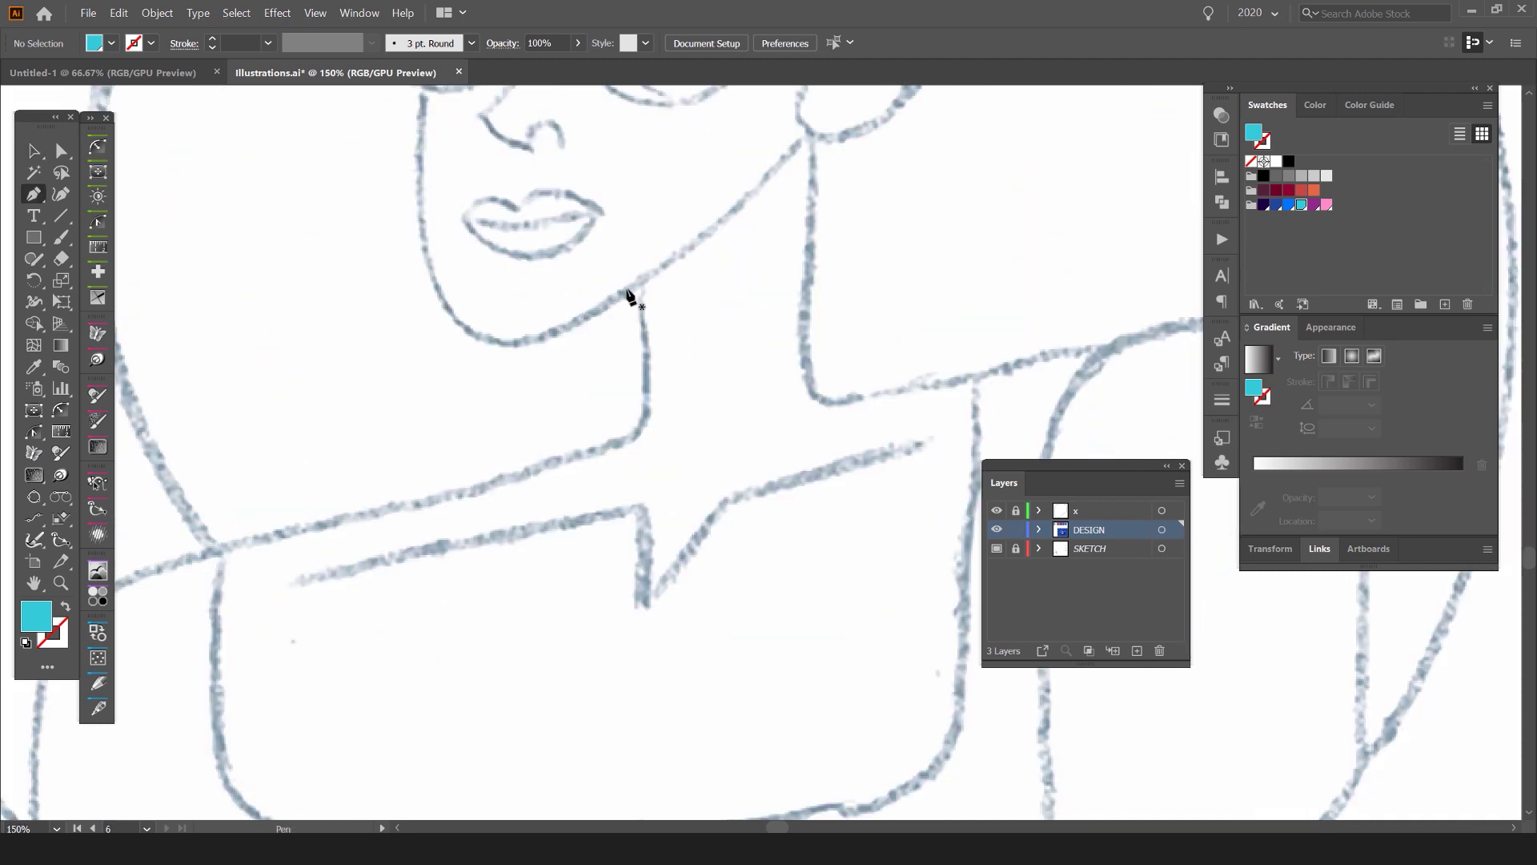
click(638, 280)
scroll(620, 448, up, 1)
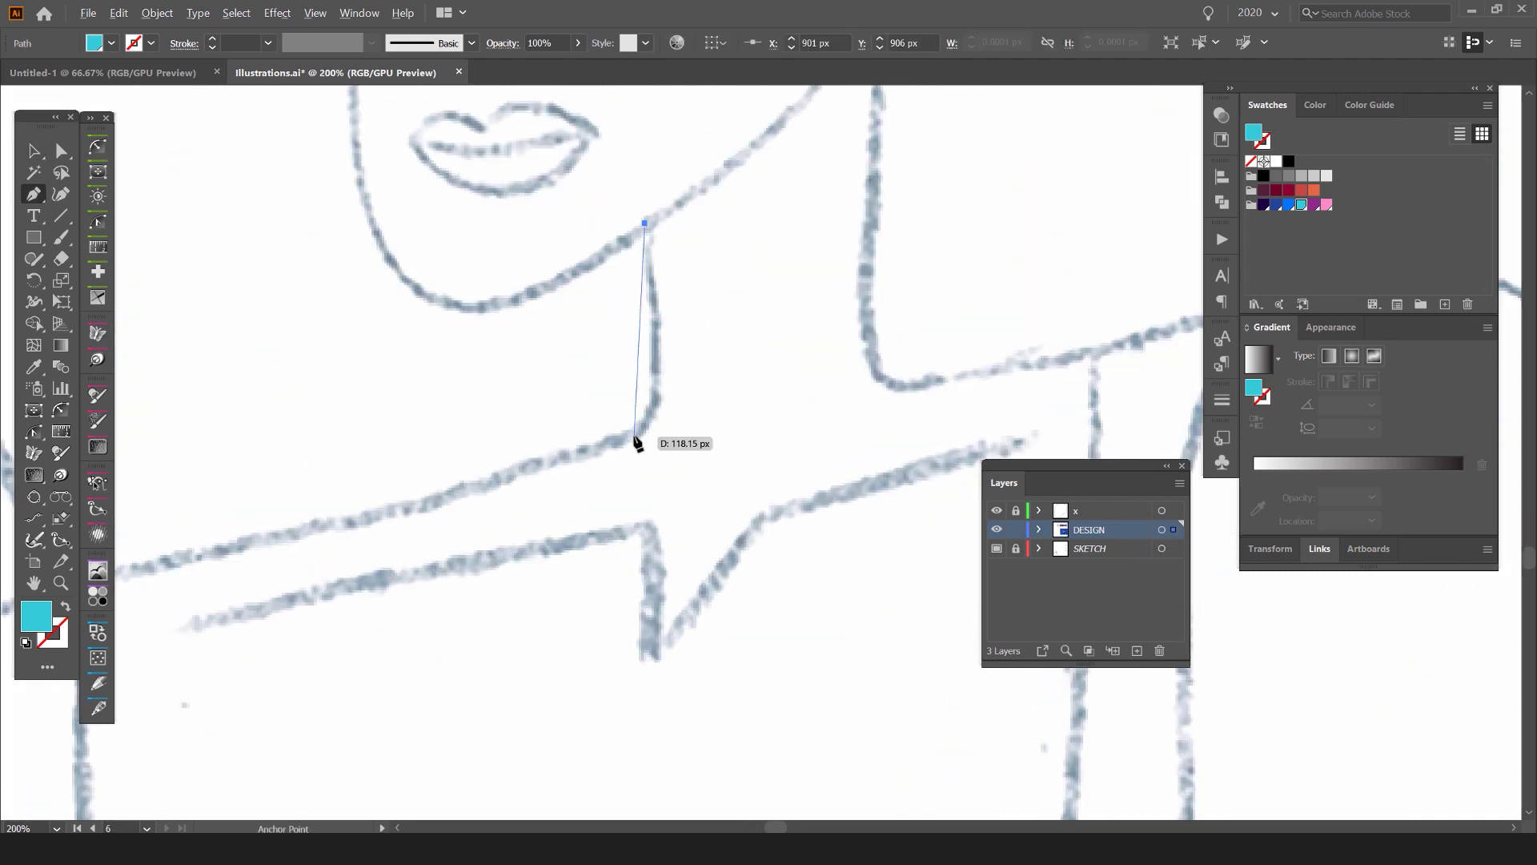
drag(641, 433, 849, 381)
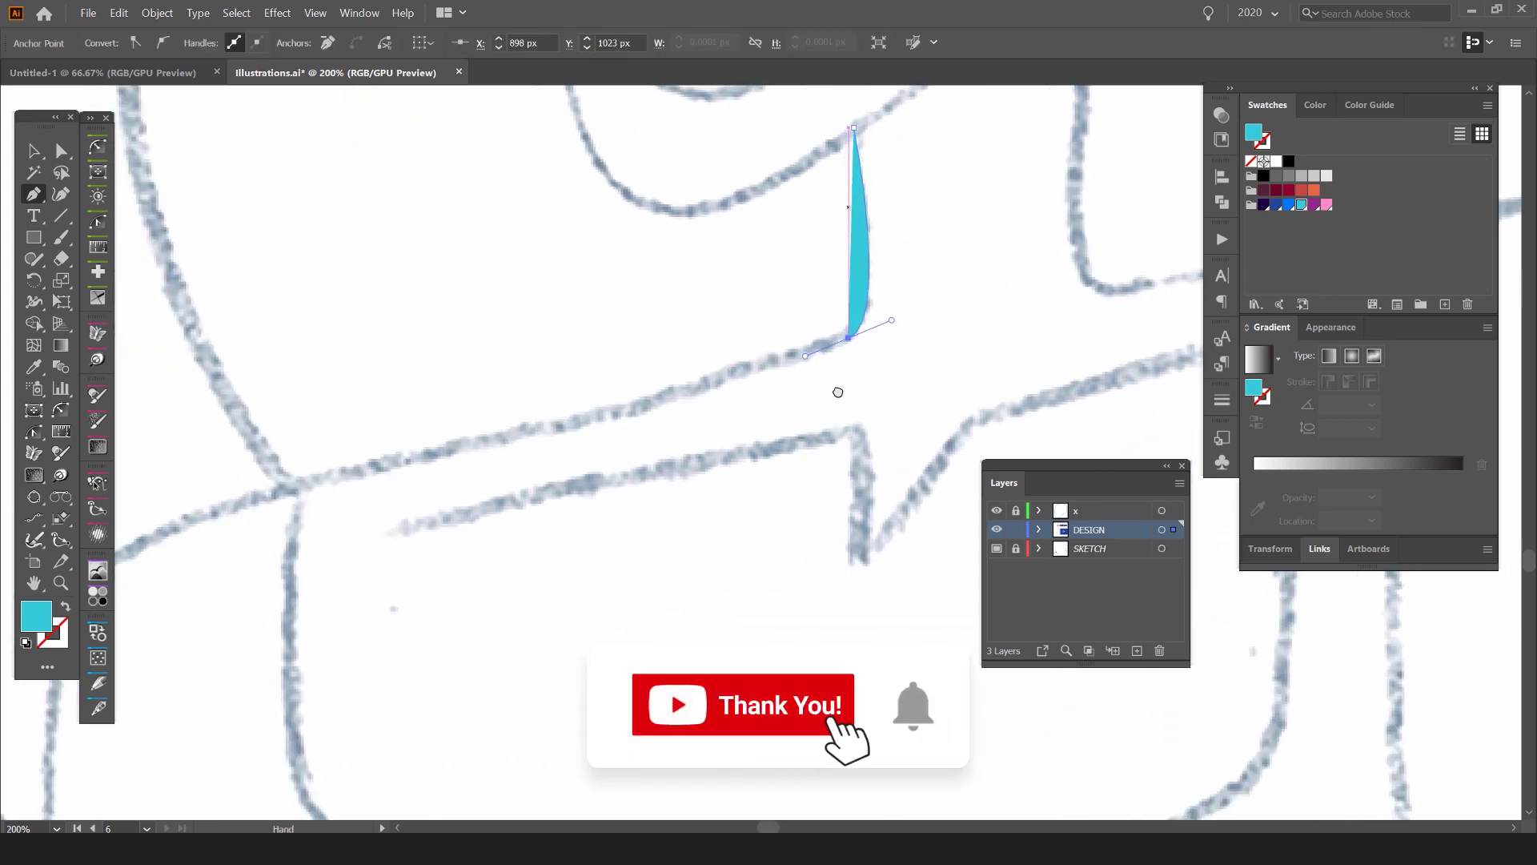
drag(384, 476, 660, 347)
scroll(607, 385, down, 2)
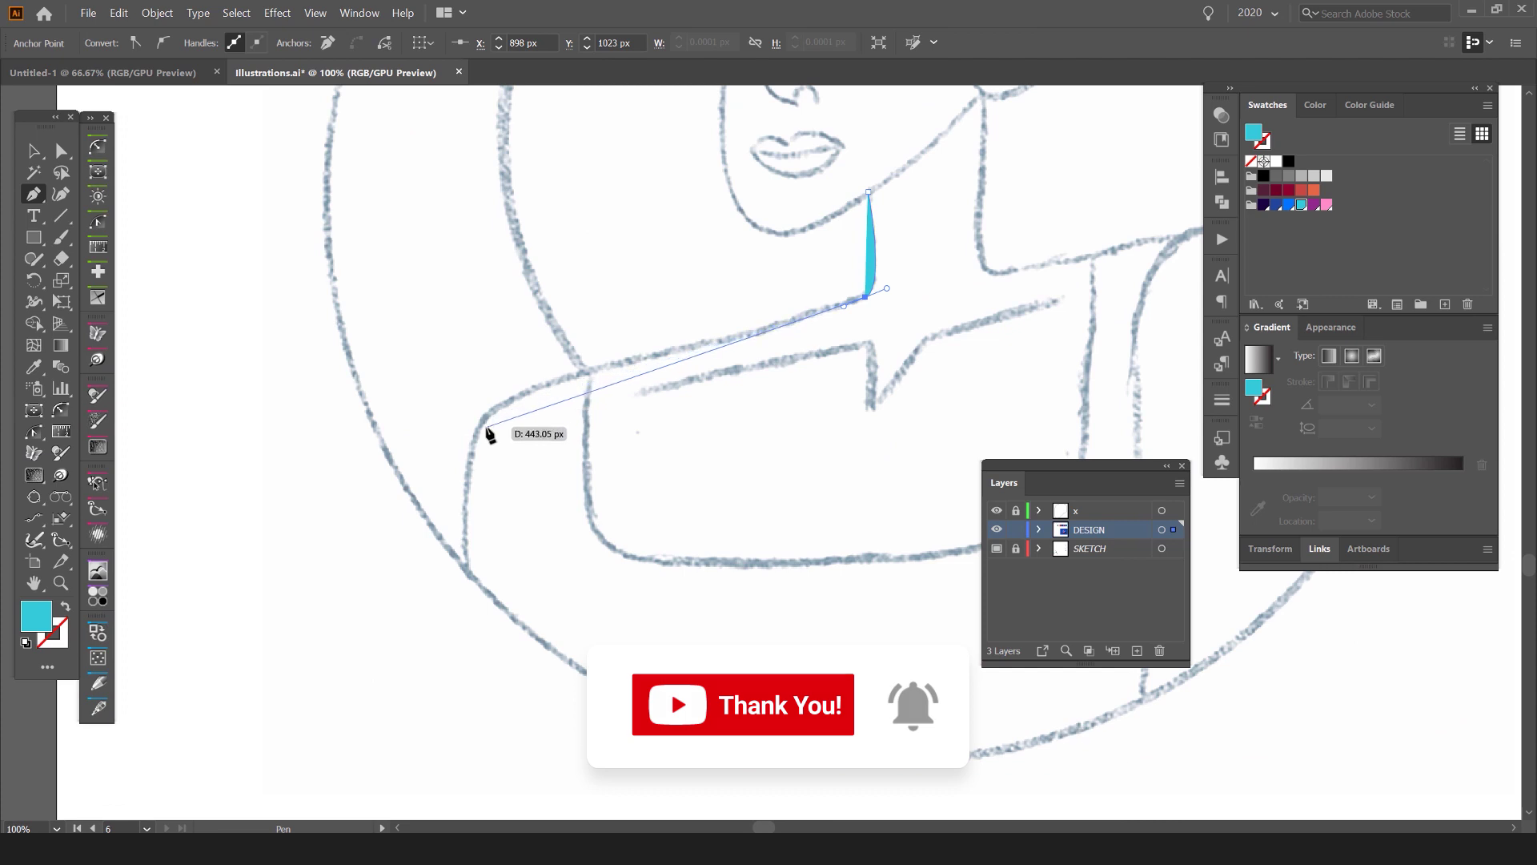
drag(483, 422, 469, 473)
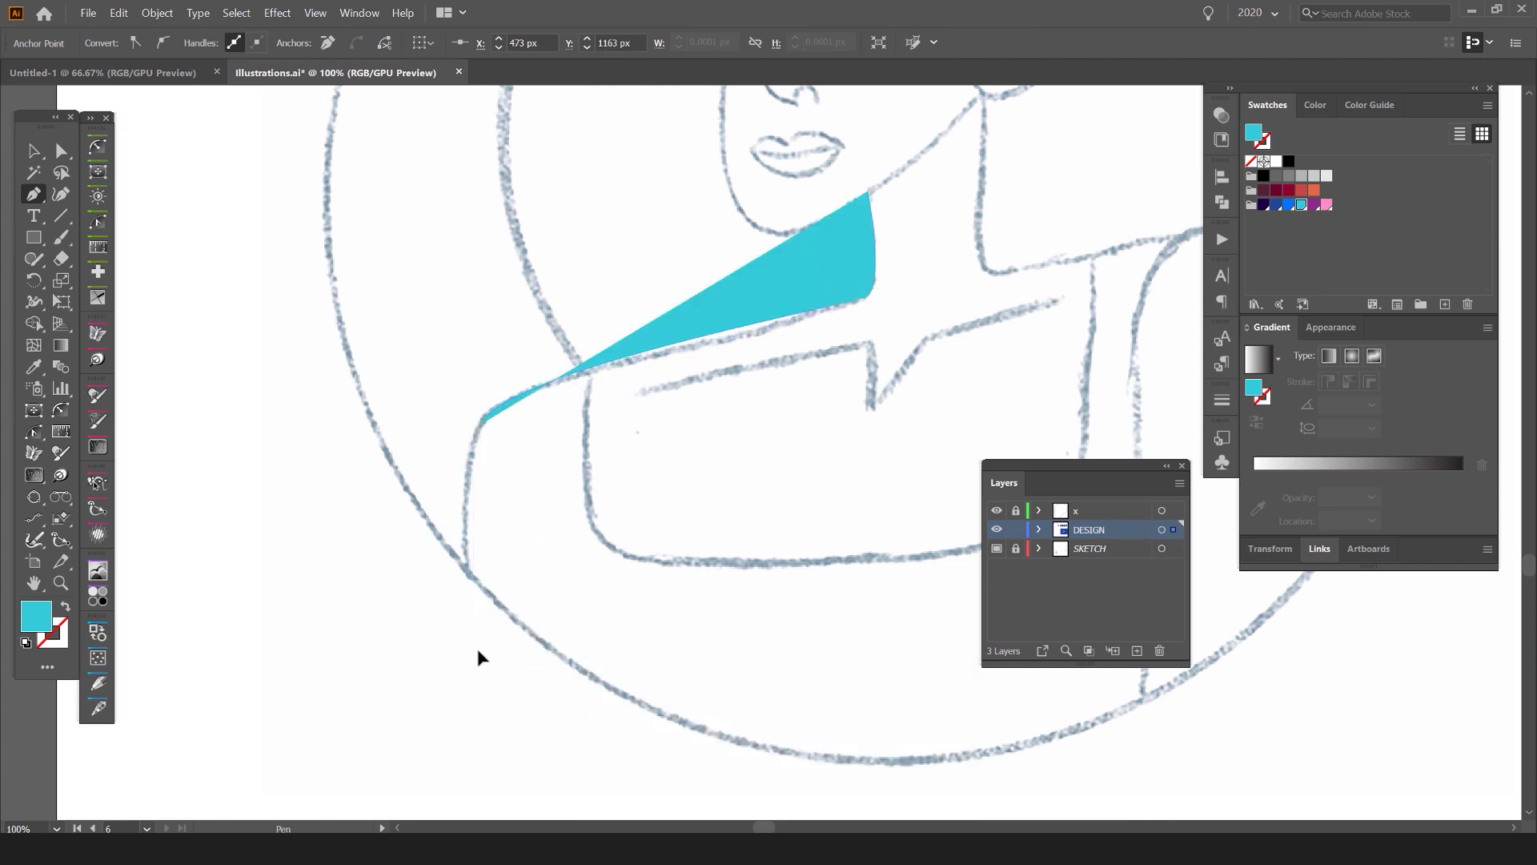
Step: Reposition the rounded shoulder's anchor and handle and the arm's lower end point so the path follows the sketch
scroll(485, 438, up, 2)
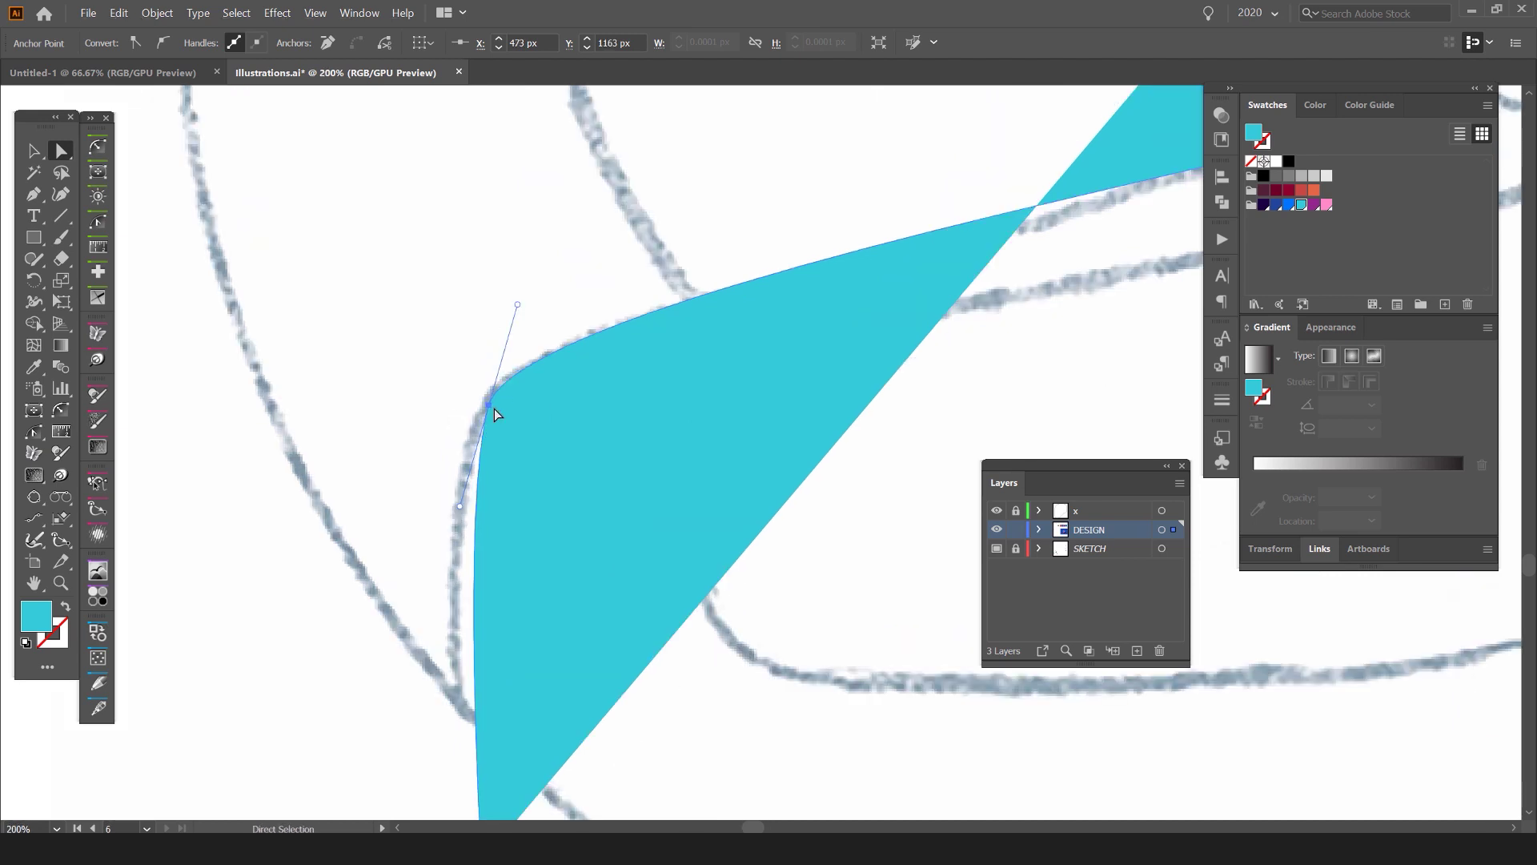
click(493, 408)
click(489, 406)
click(490, 405)
click(490, 406)
drag(489, 406, 466, 445)
drag(498, 333, 487, 302)
key(space)
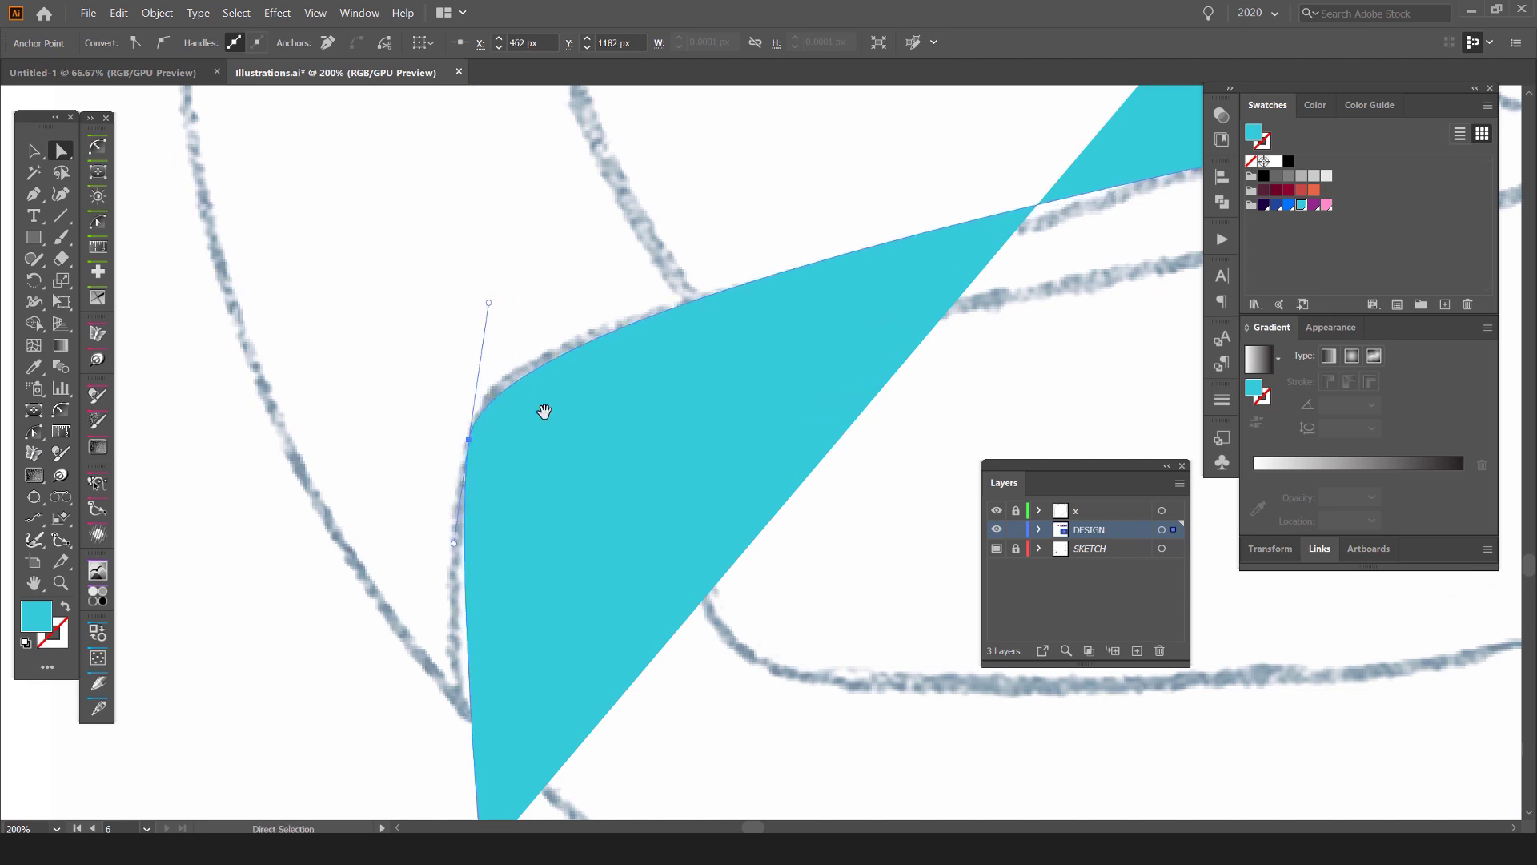
drag(542, 412, 582, 258)
click(519, 709)
drag(520, 708, 504, 692)
scroll(565, 650, down, 3)
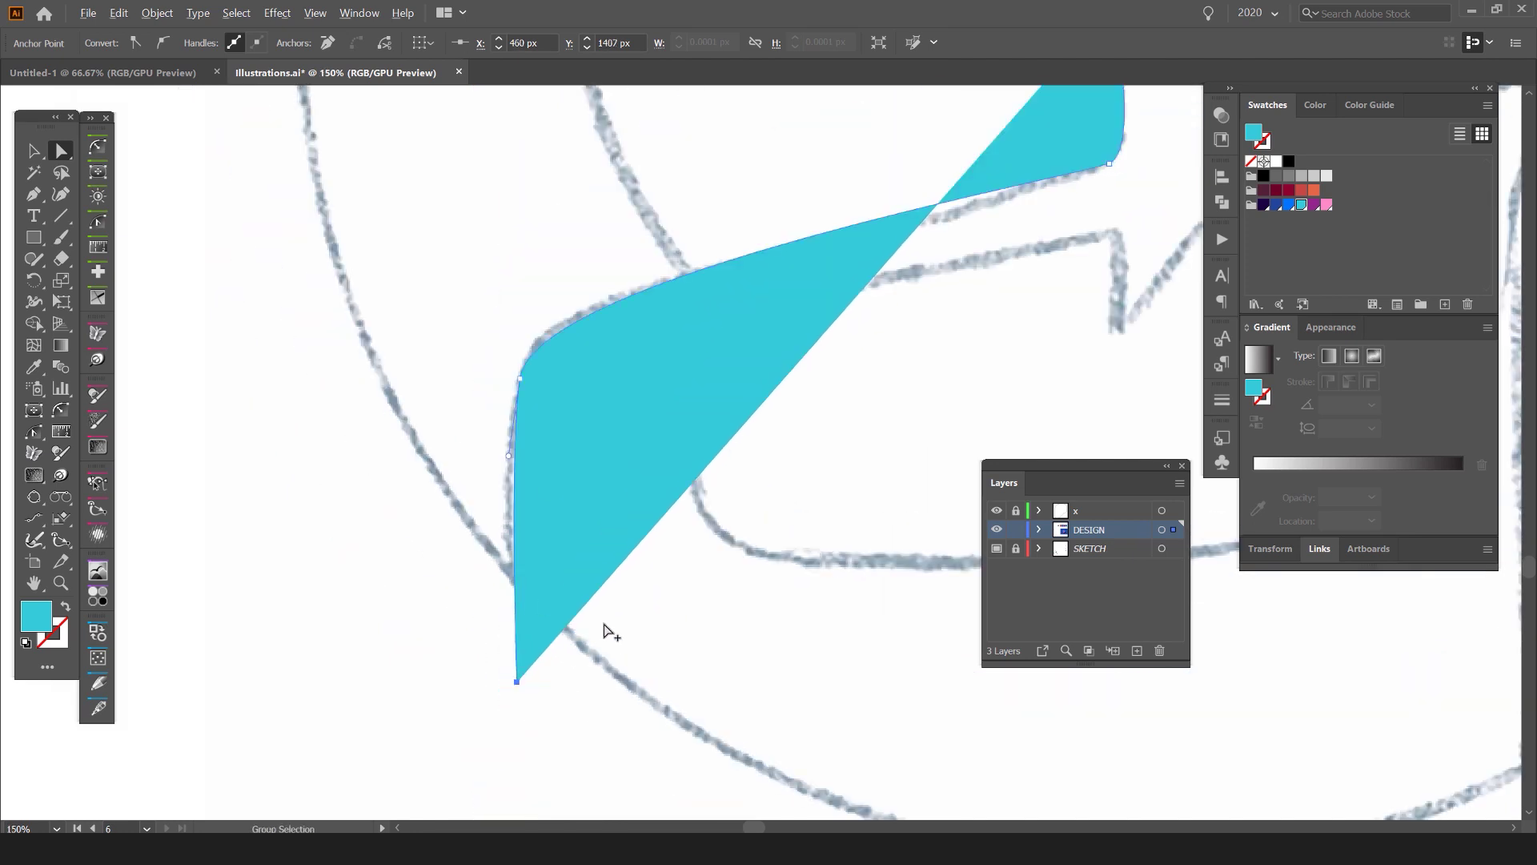
Step: Set the traced body path's blending mode to Multiply so the sketch shows through it
key(space)
drag(755, 583, 703, 585)
key(v)
click(1221, 114)
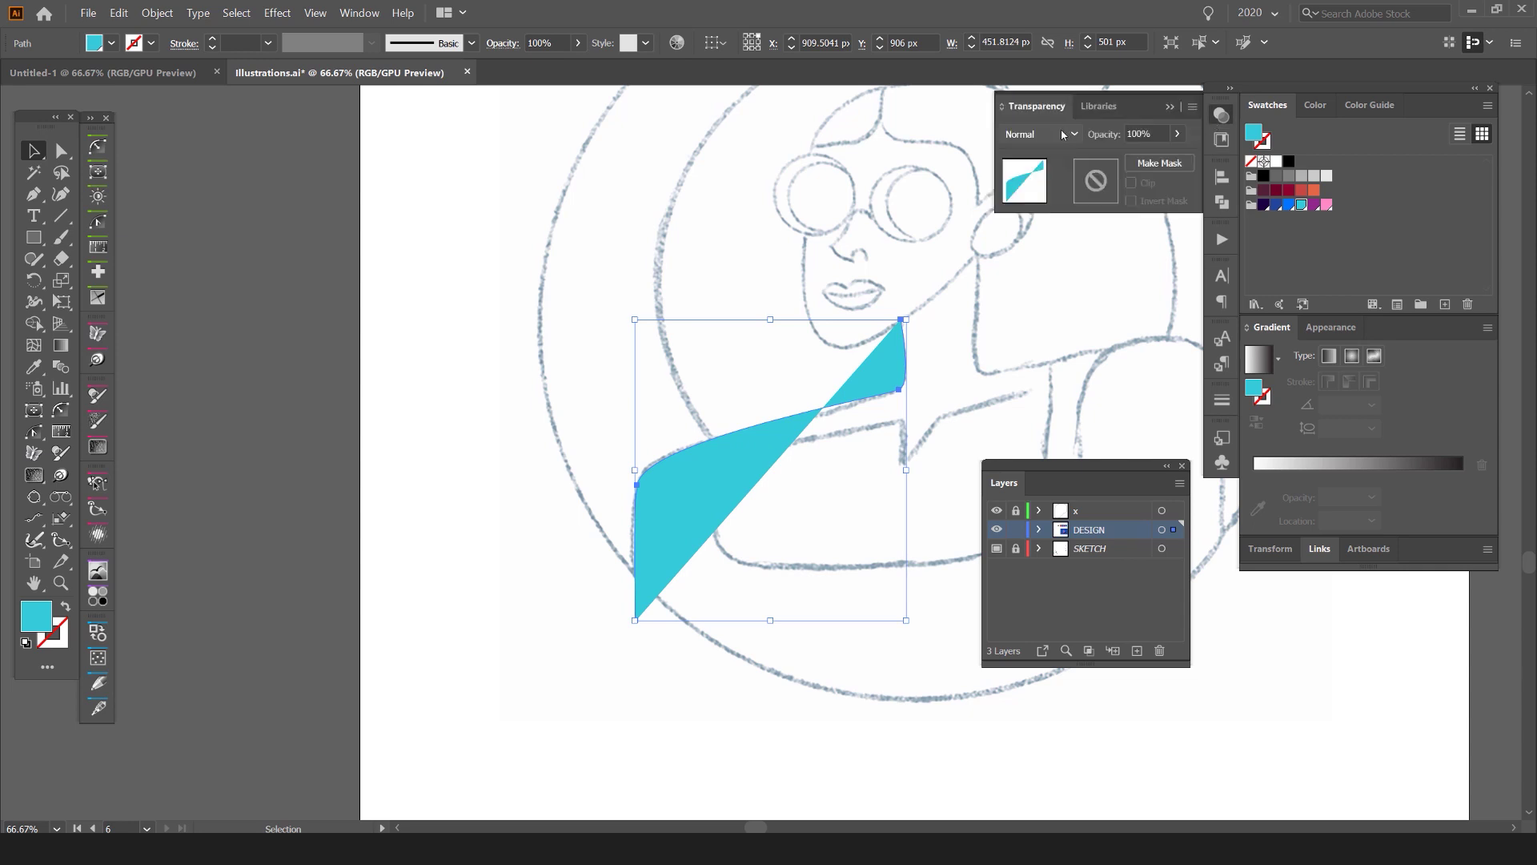
click(1037, 133)
click(1040, 196)
click(1123, 449)
drag(1108, 465, 1109, 482)
Step: Continue the body path from its lower end with a broad curve beneath the sketched circle to the opposite arm's outer edge
key(space)
drag(1058, 428, 788, 317)
drag(675, 317, 671, 343)
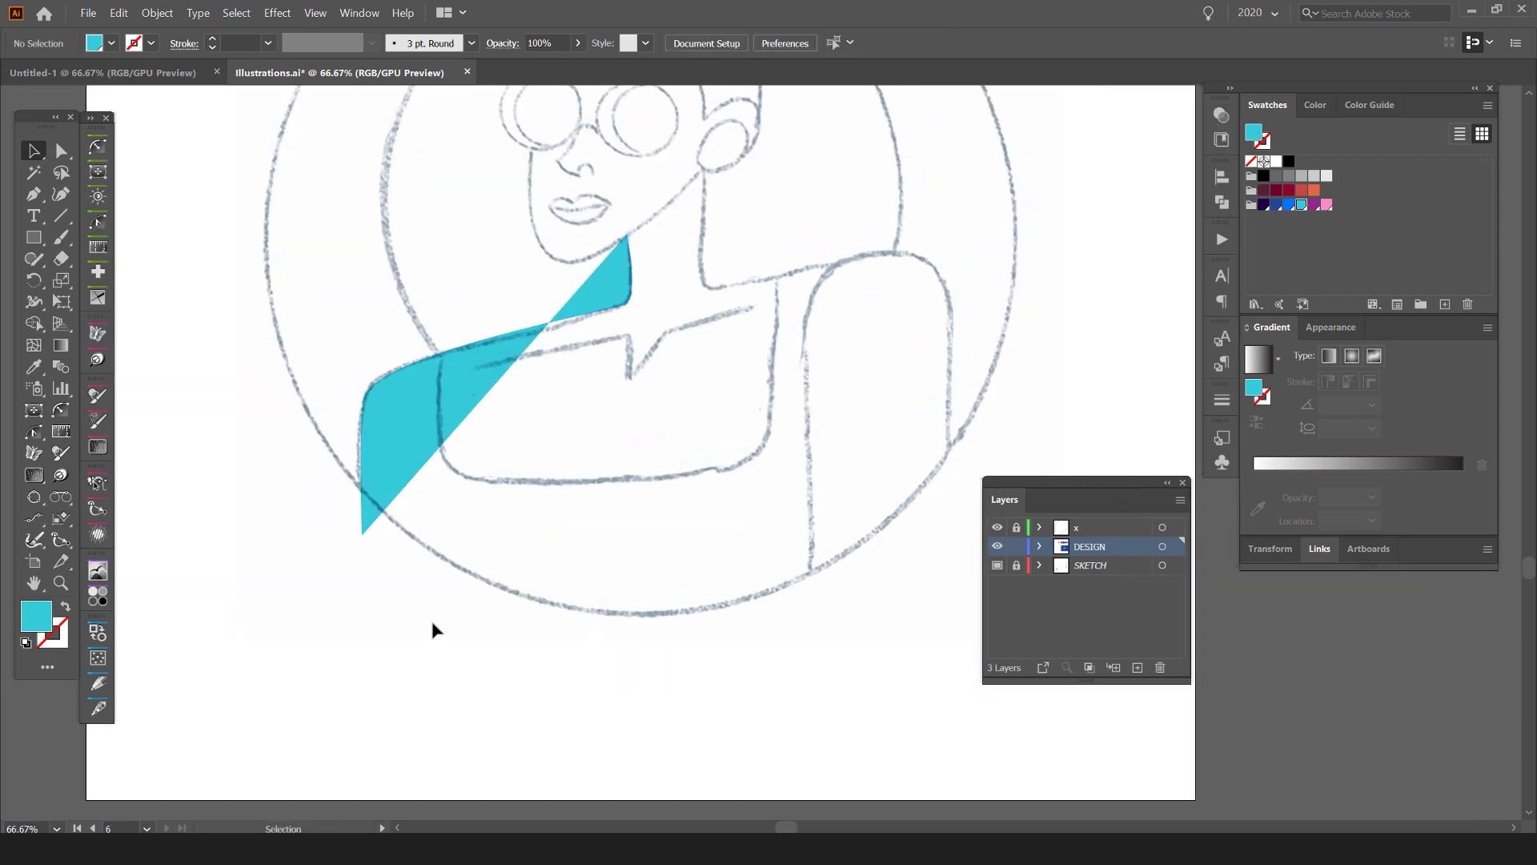
click(368, 520)
key(p)
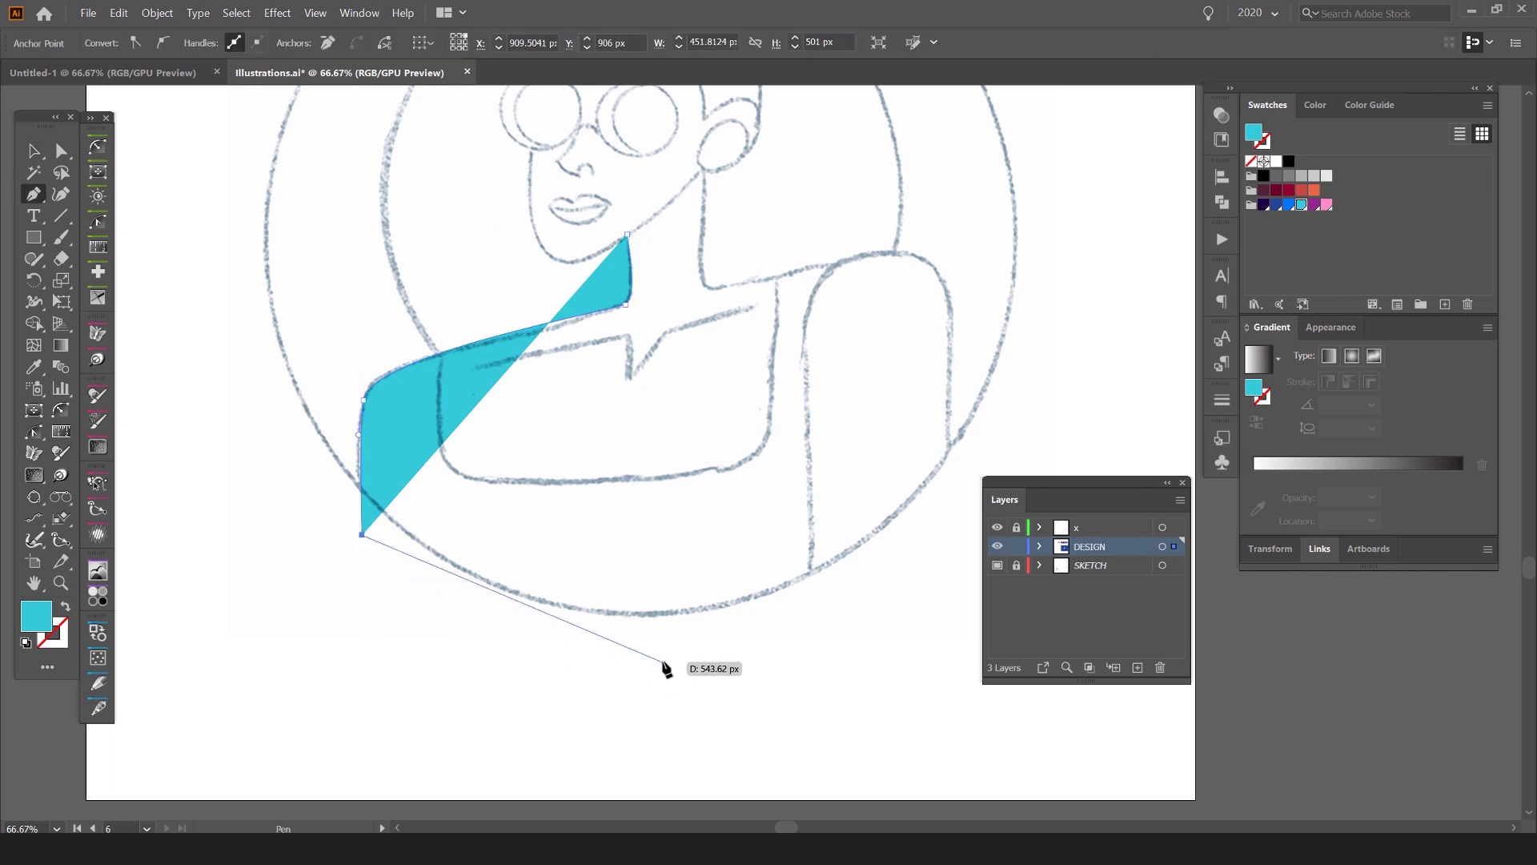
drag(662, 662, 593, 688)
key(space)
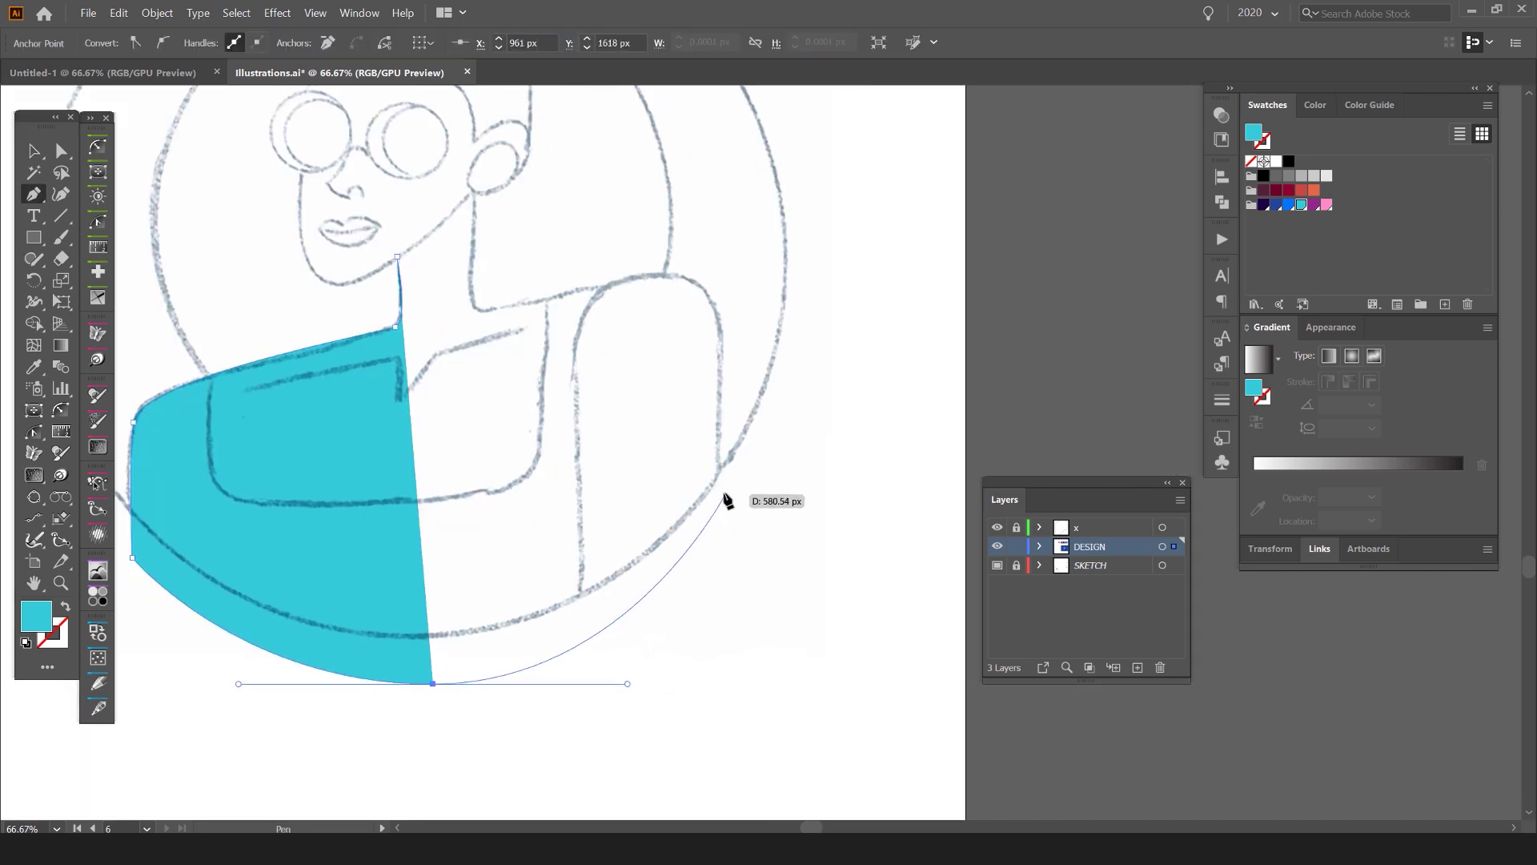
click(719, 492)
scroll(468, 628, down, 2)
scroll(548, 550, up, 3)
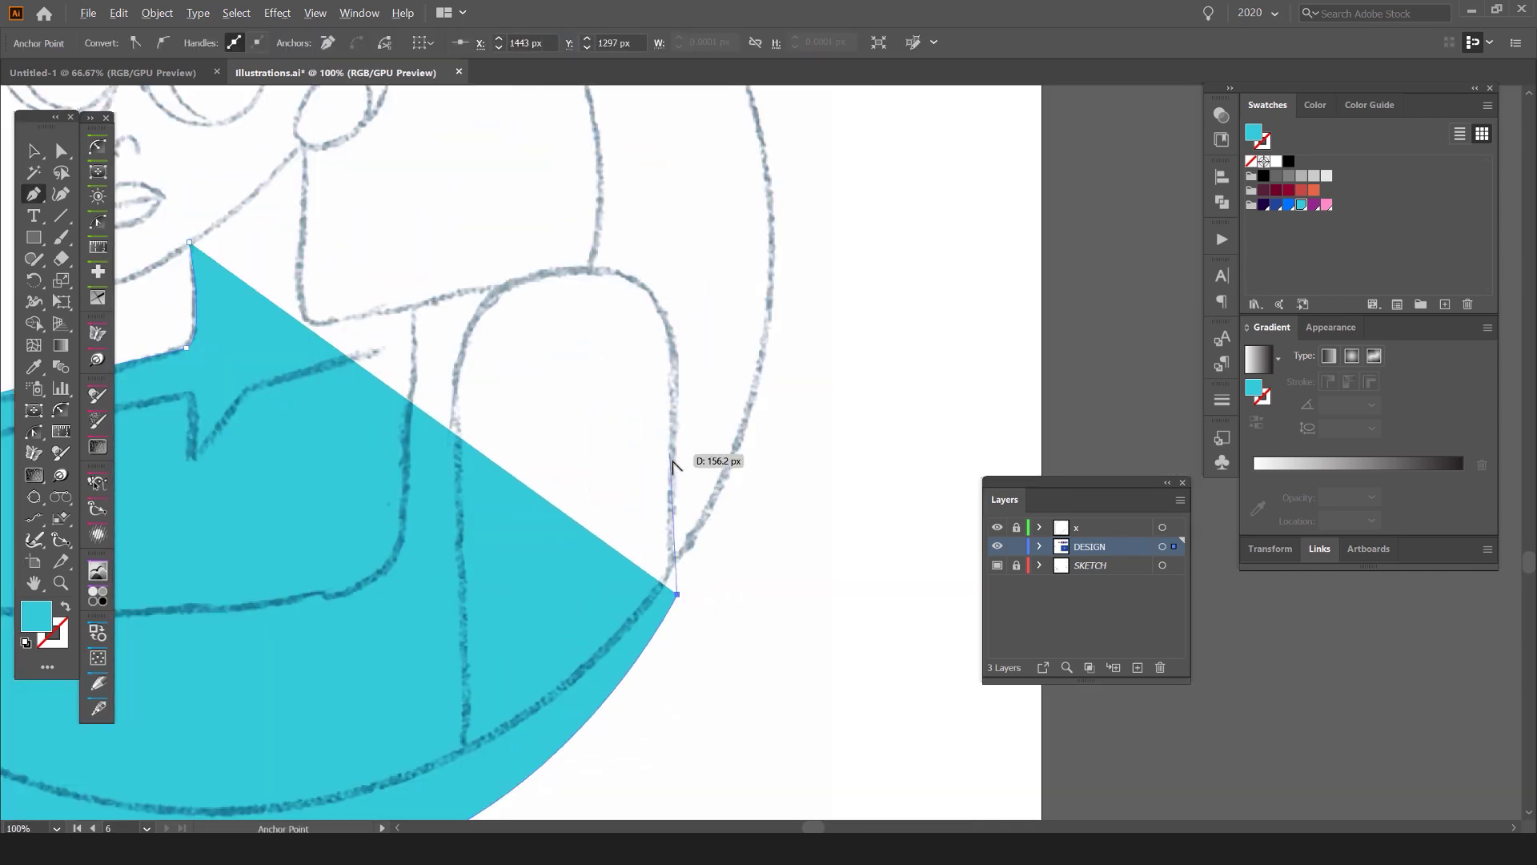
Step: Trace the second arm's outer edge, rounded shoulder and back of the neck up to the ear, and close the path along the jawline
click(678, 355)
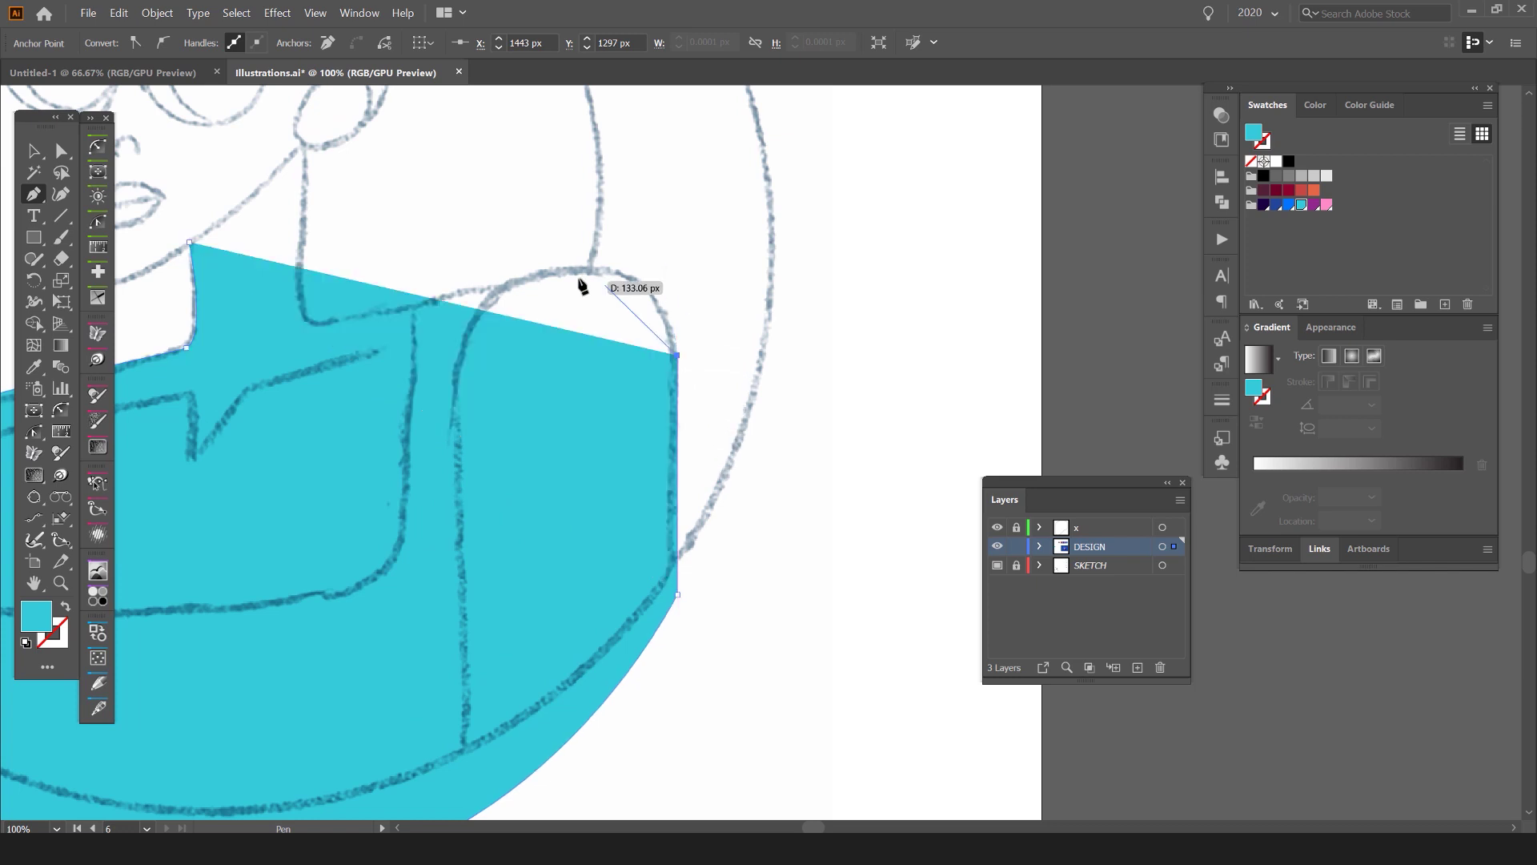
drag(474, 281, 660, 289)
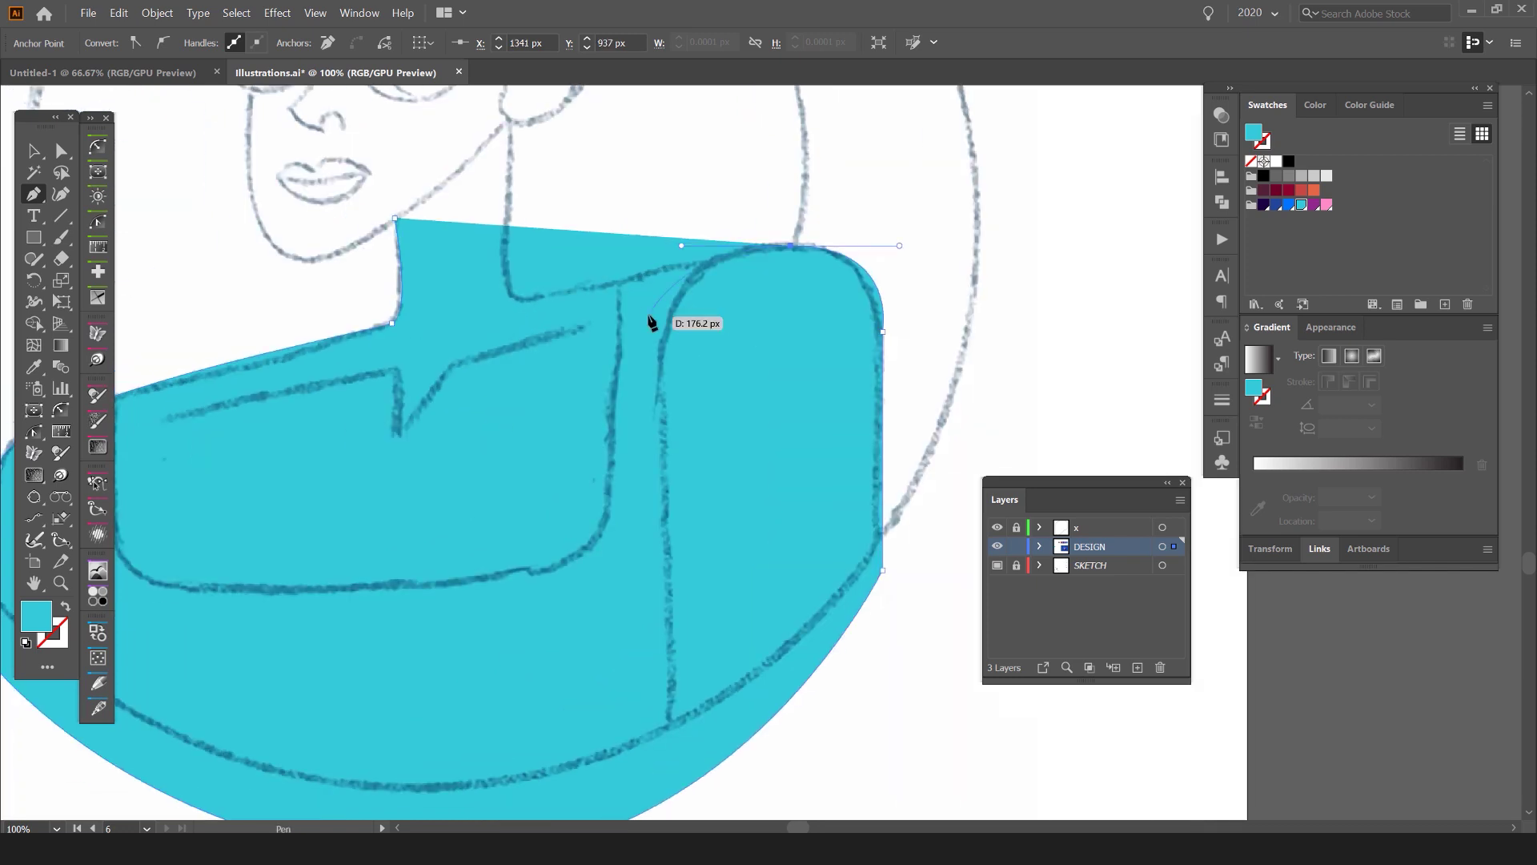
drag(524, 299, 492, 298)
scroll(510, 230, up, 1)
drag(506, 165, 498, 241)
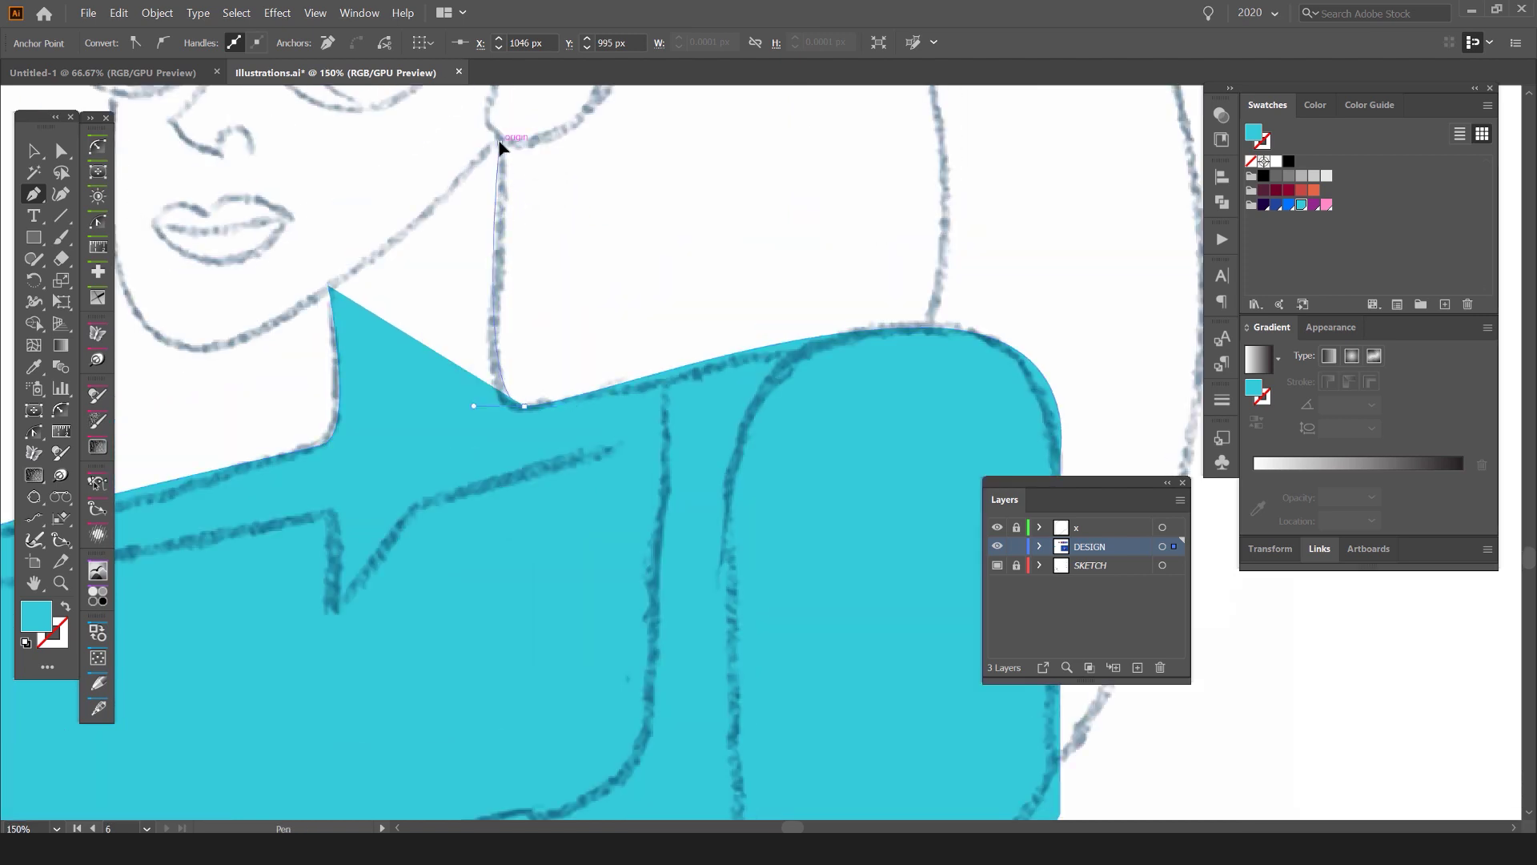
click(501, 143)
drag(329, 286, 292, 314)
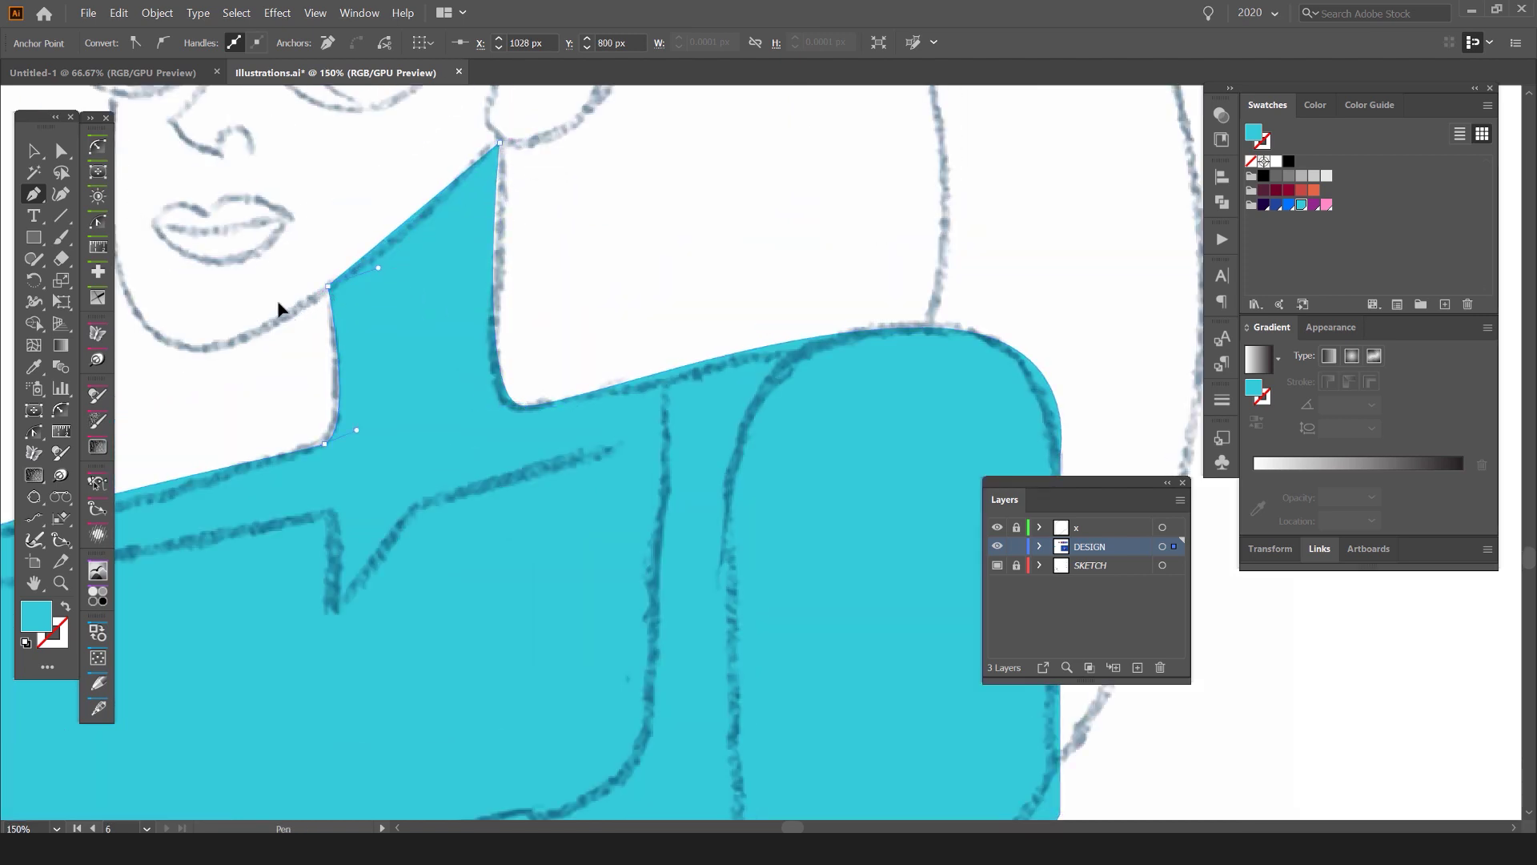
Step: Nudge the anchor where the front of the neck meets the jaw onto the sketch line, and deselect the body shape
key(a)
click(328, 286)
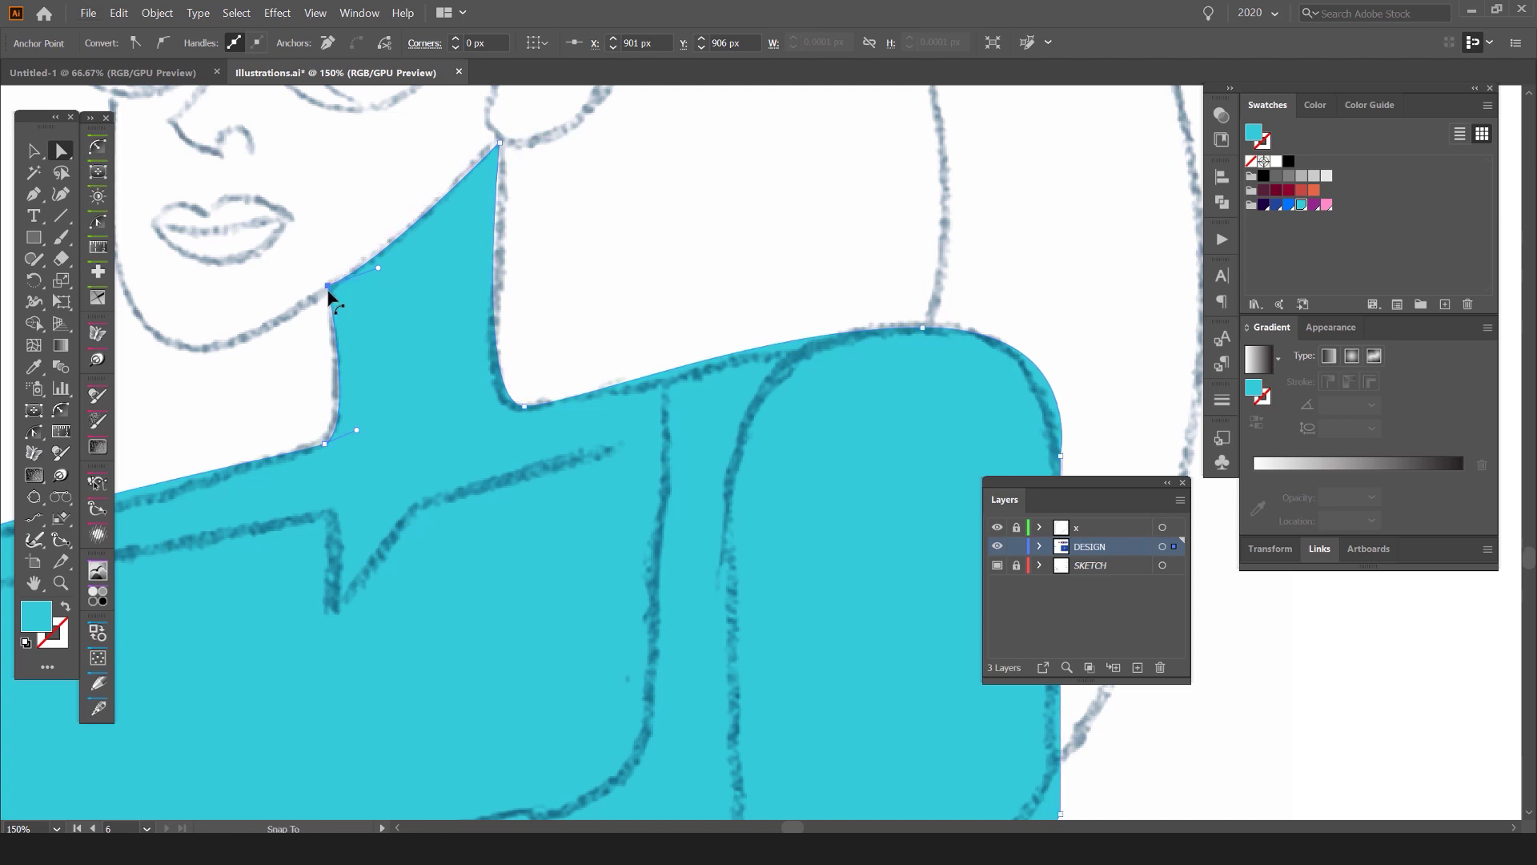
scroll(328, 290, down, 1)
scroll(325, 290, up, 3)
drag(327, 287, 329, 290)
scroll(330, 292, down, 3)
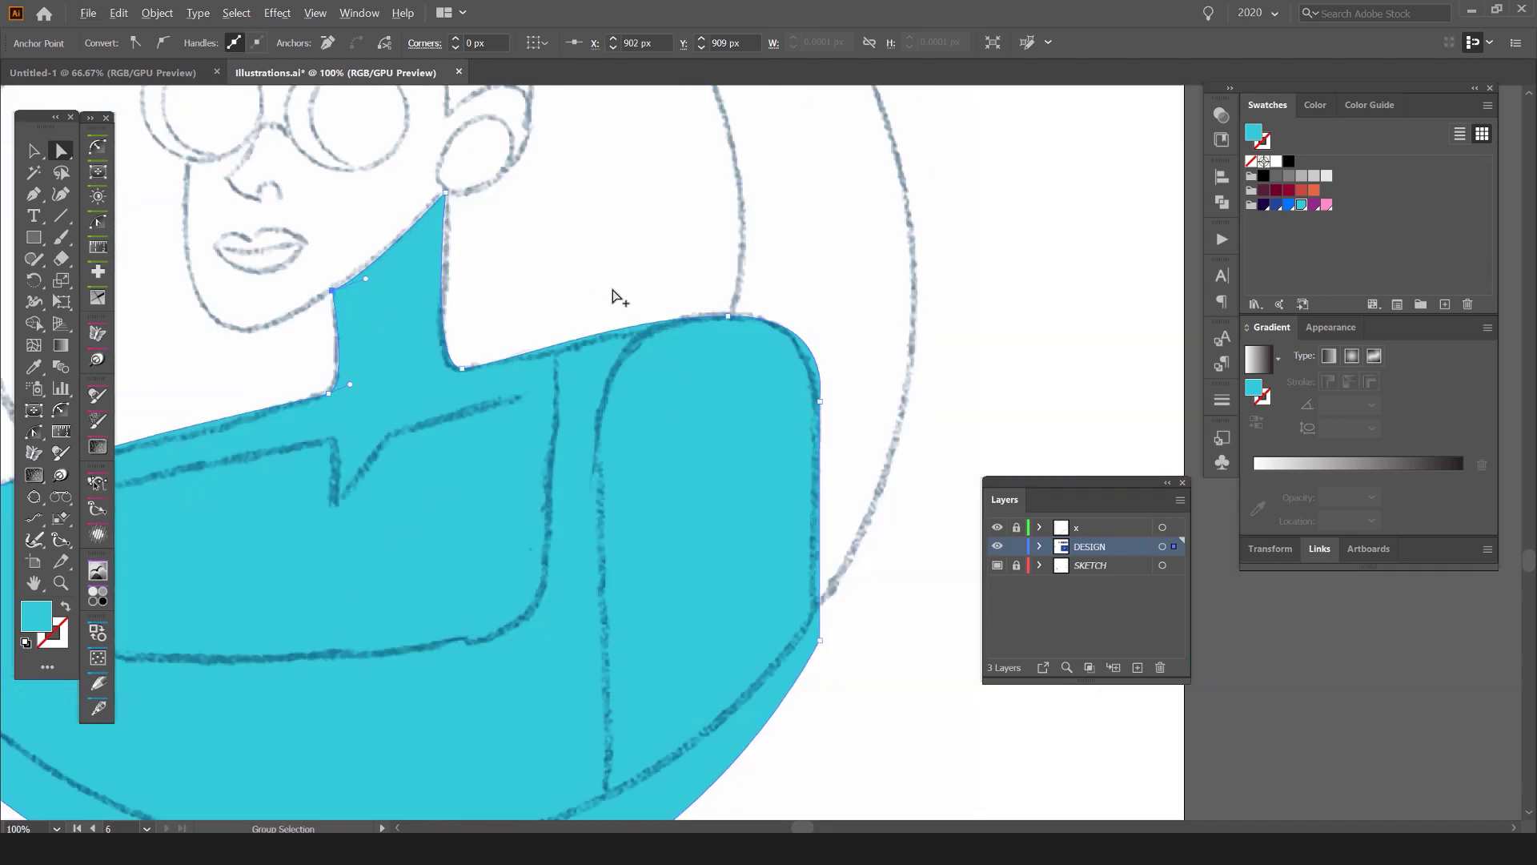
scroll(799, 242, down, 2)
scroll(769, 256, up, 1)
click(724, 277)
key(v)
click(656, 381)
click(810, 273)
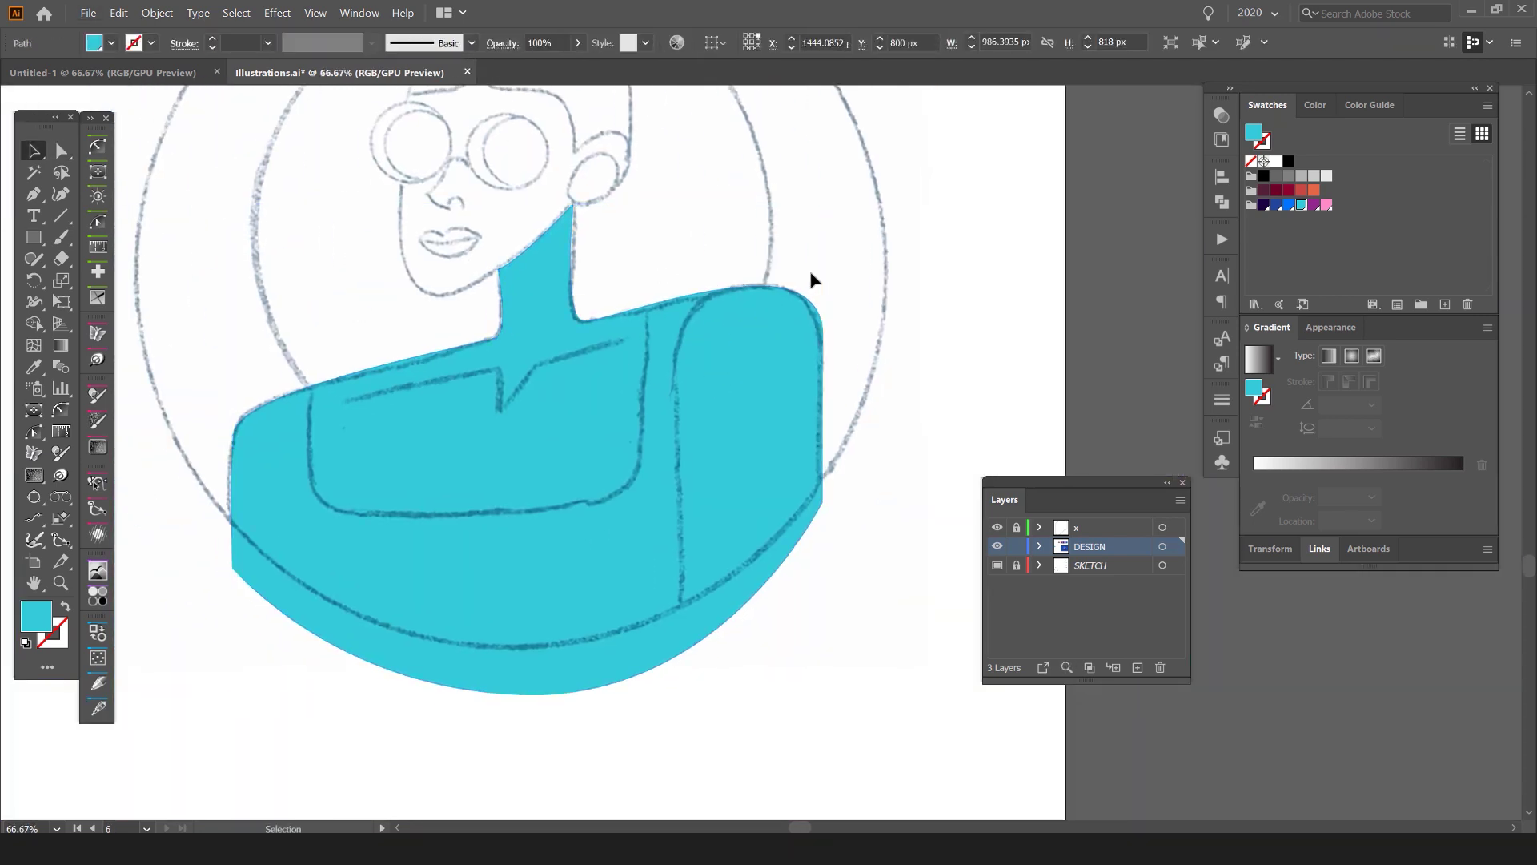
click(811, 278)
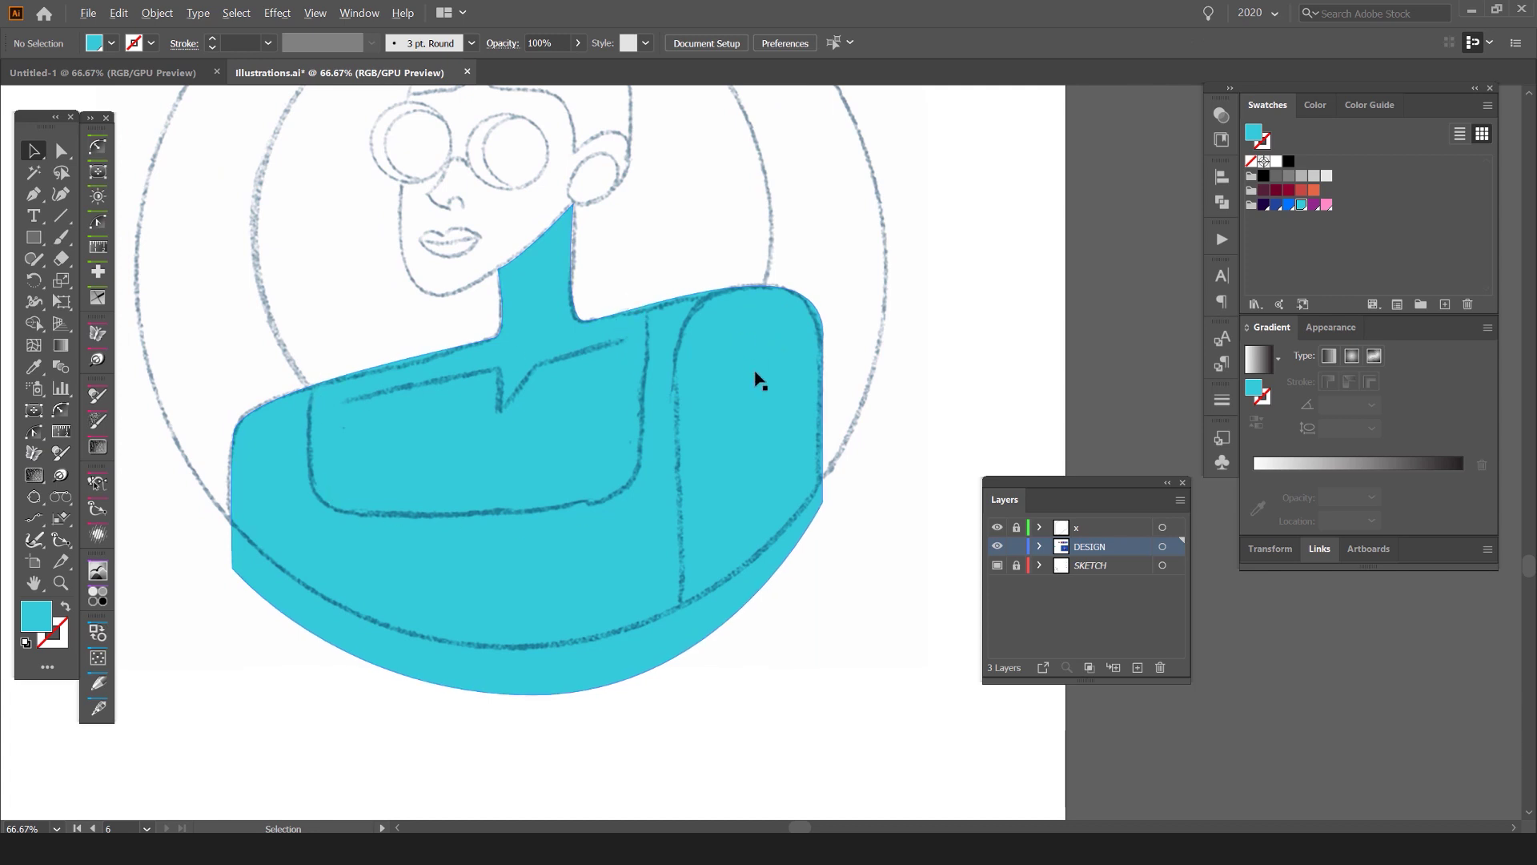
scroll(752, 352, up, 1)
scroll(752, 350, down, 2)
drag(626, 319, 785, 373)
mouse_move(805, 408)
mouse_down()
mouse_move(1043, 346)
mouse_move(735, 380)
mouse_move(820, 390)
mouse_move(585, 465)
mouse_up()
drag(498, 344, 634, 345)
drag(688, 405, 527, 349)
scroll(454, 280, up, 1)
click(847, 248)
click(849, 253)
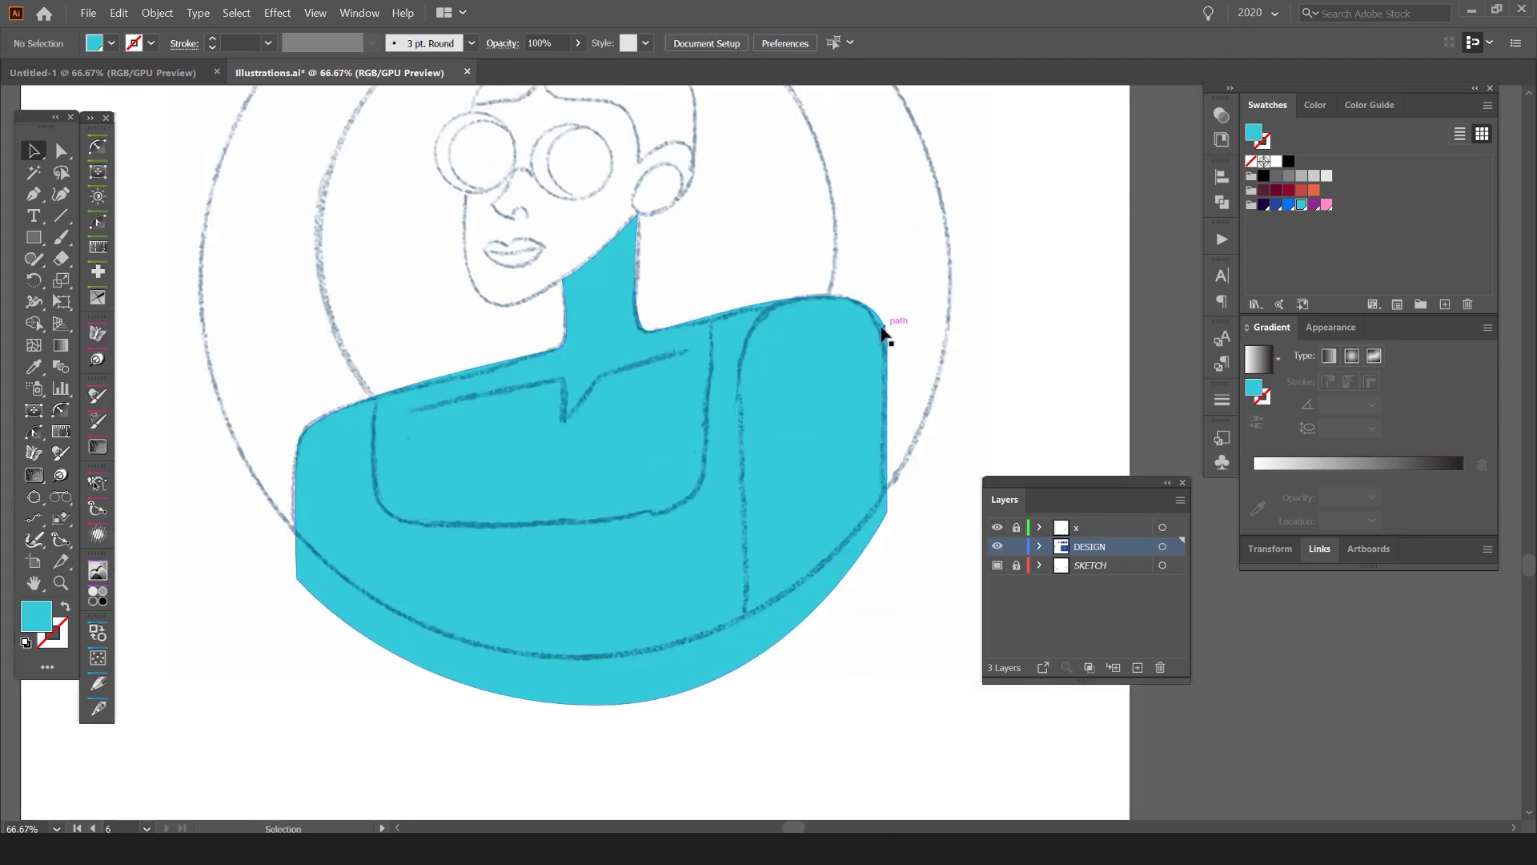
Step: Start tracing the arm's inner edge with the Pen tool as a vertical line up from below the body shape, undoing the misplaced upper anchor
key(m)
scroll(809, 346, up, 1)
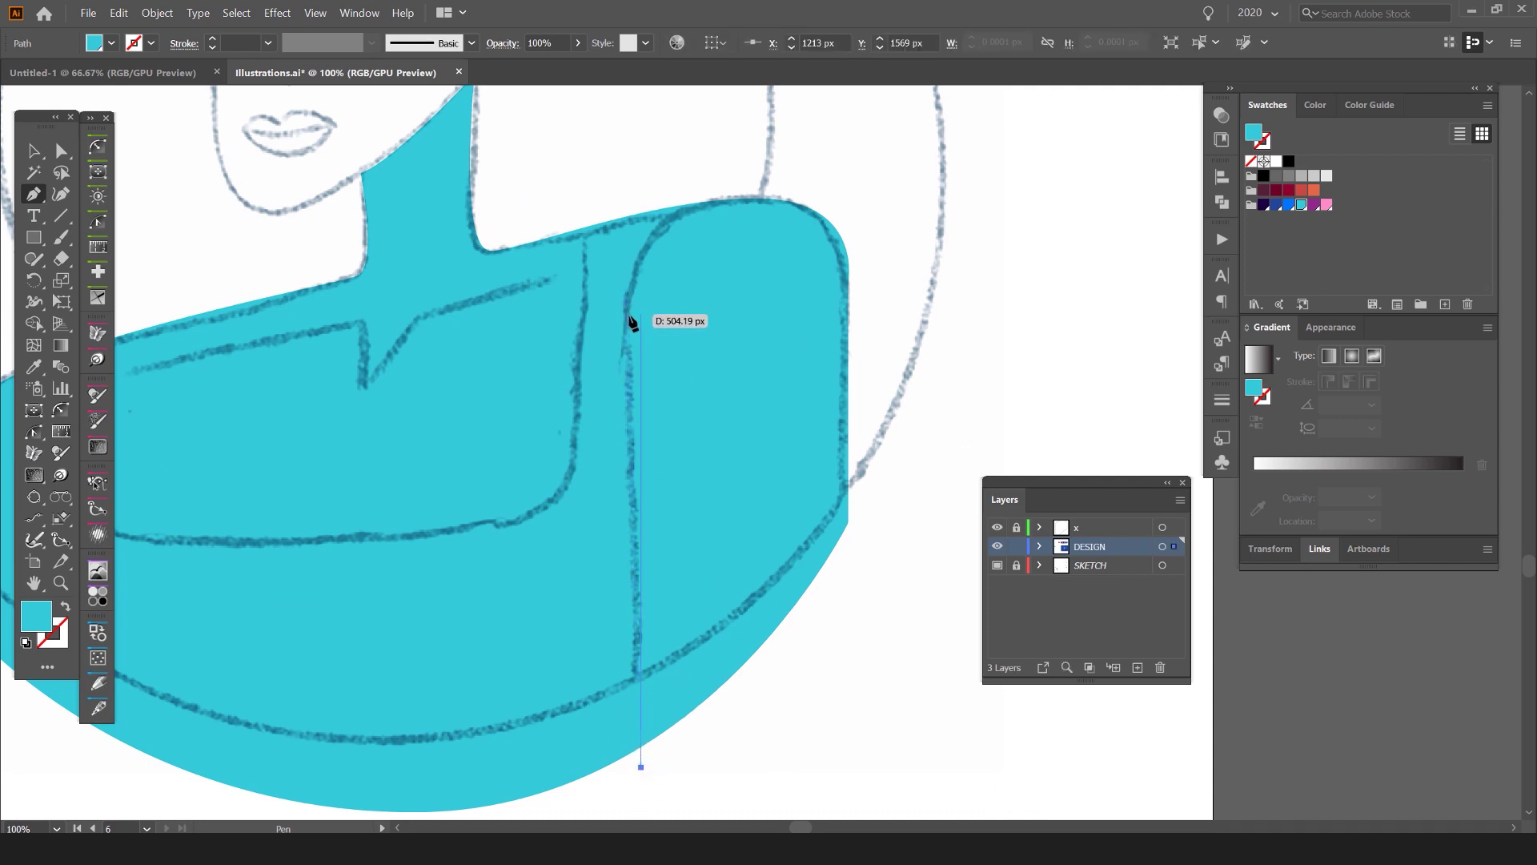
shift+click(679, 155)
key(ctrl+z)
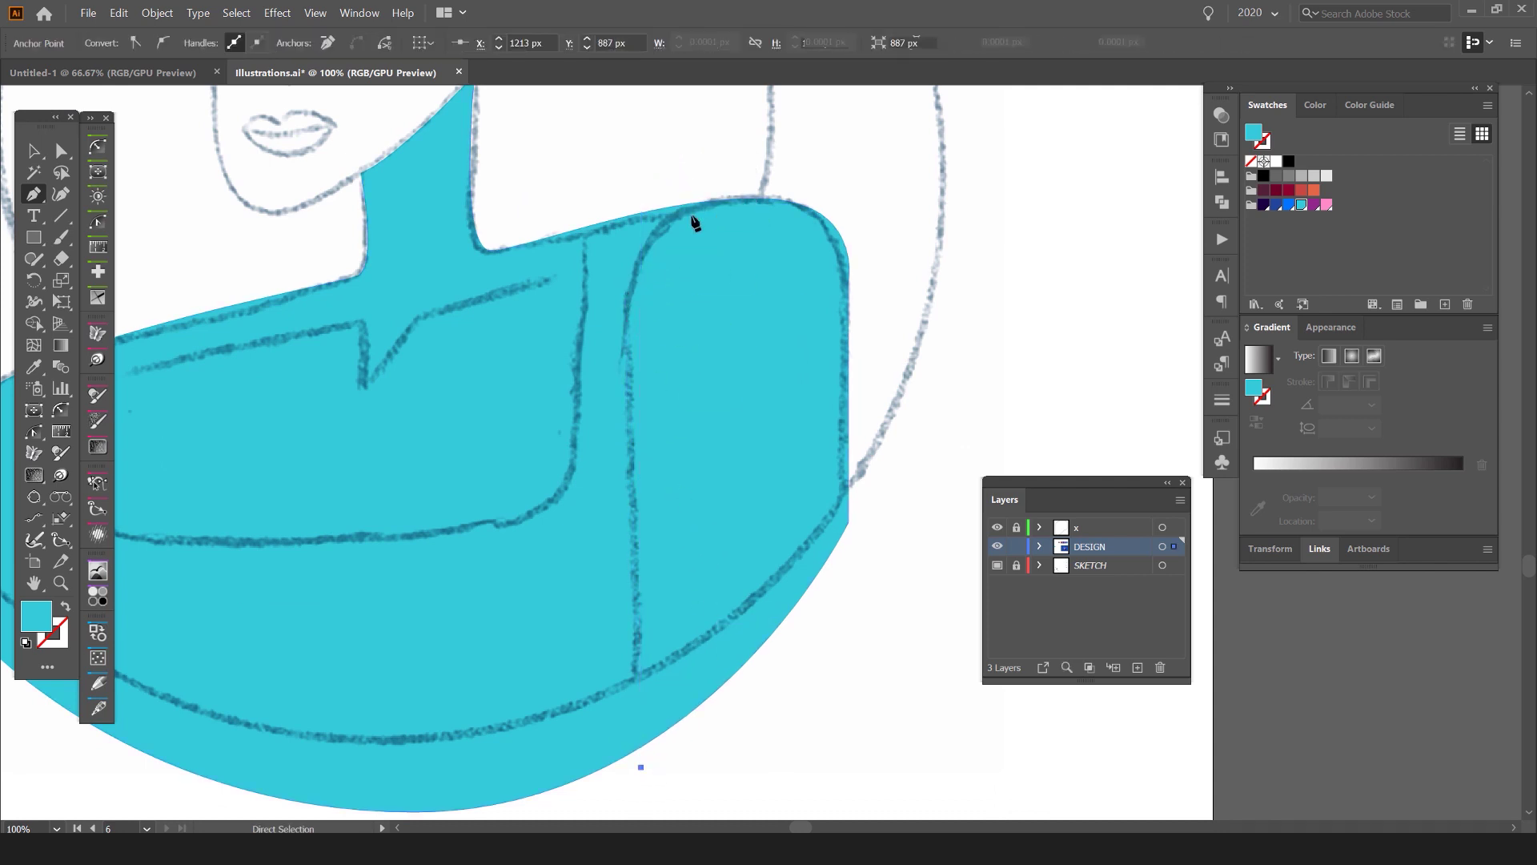
key(ctrl+z)
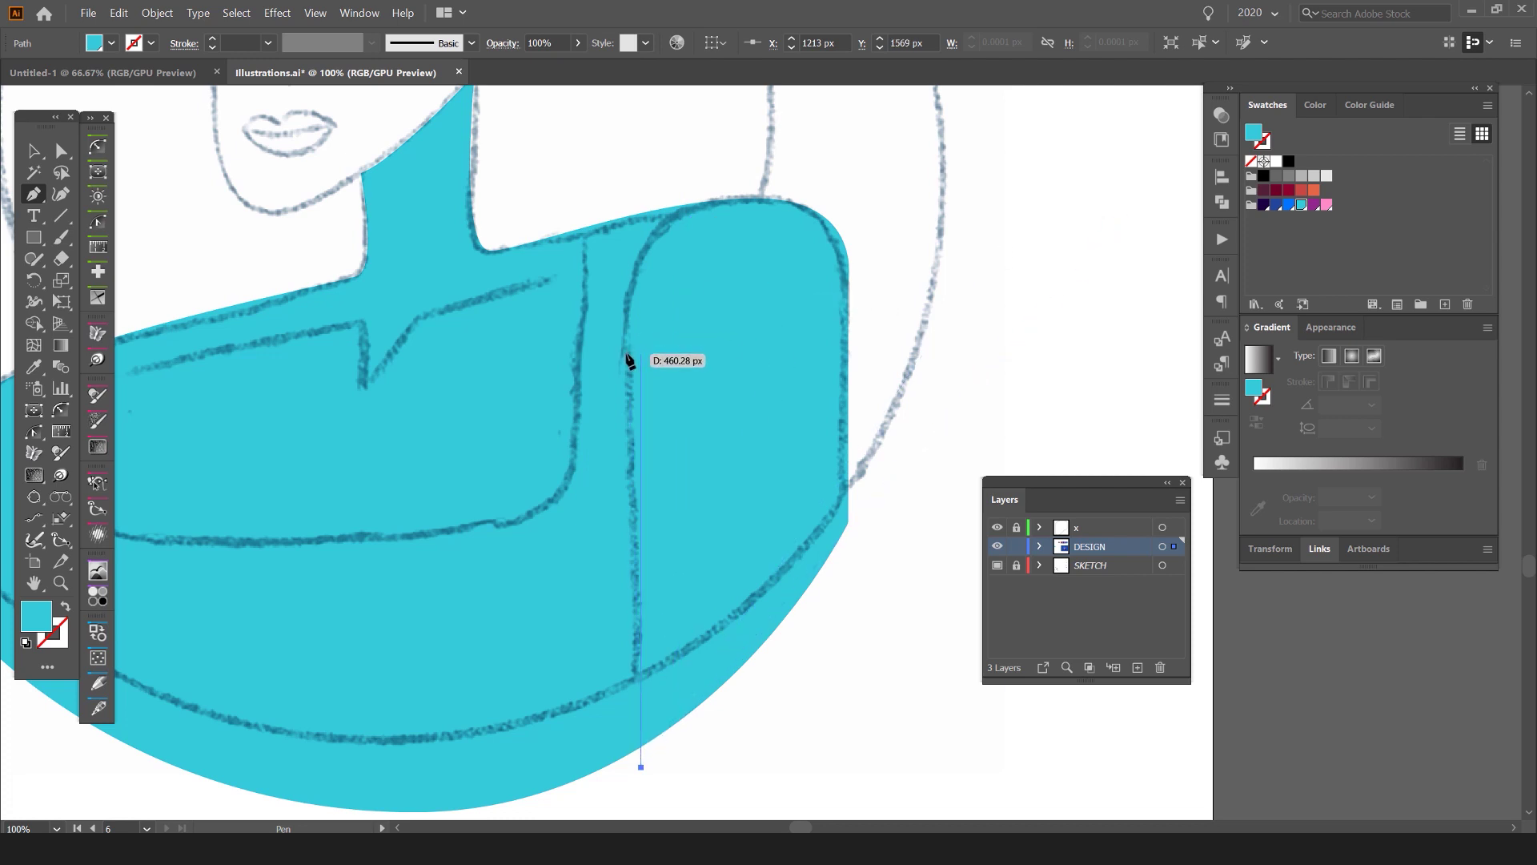
Step: Fill the closed neck-and-body shape with the black swatch
key(v)
click(719, 347)
click(1288, 161)
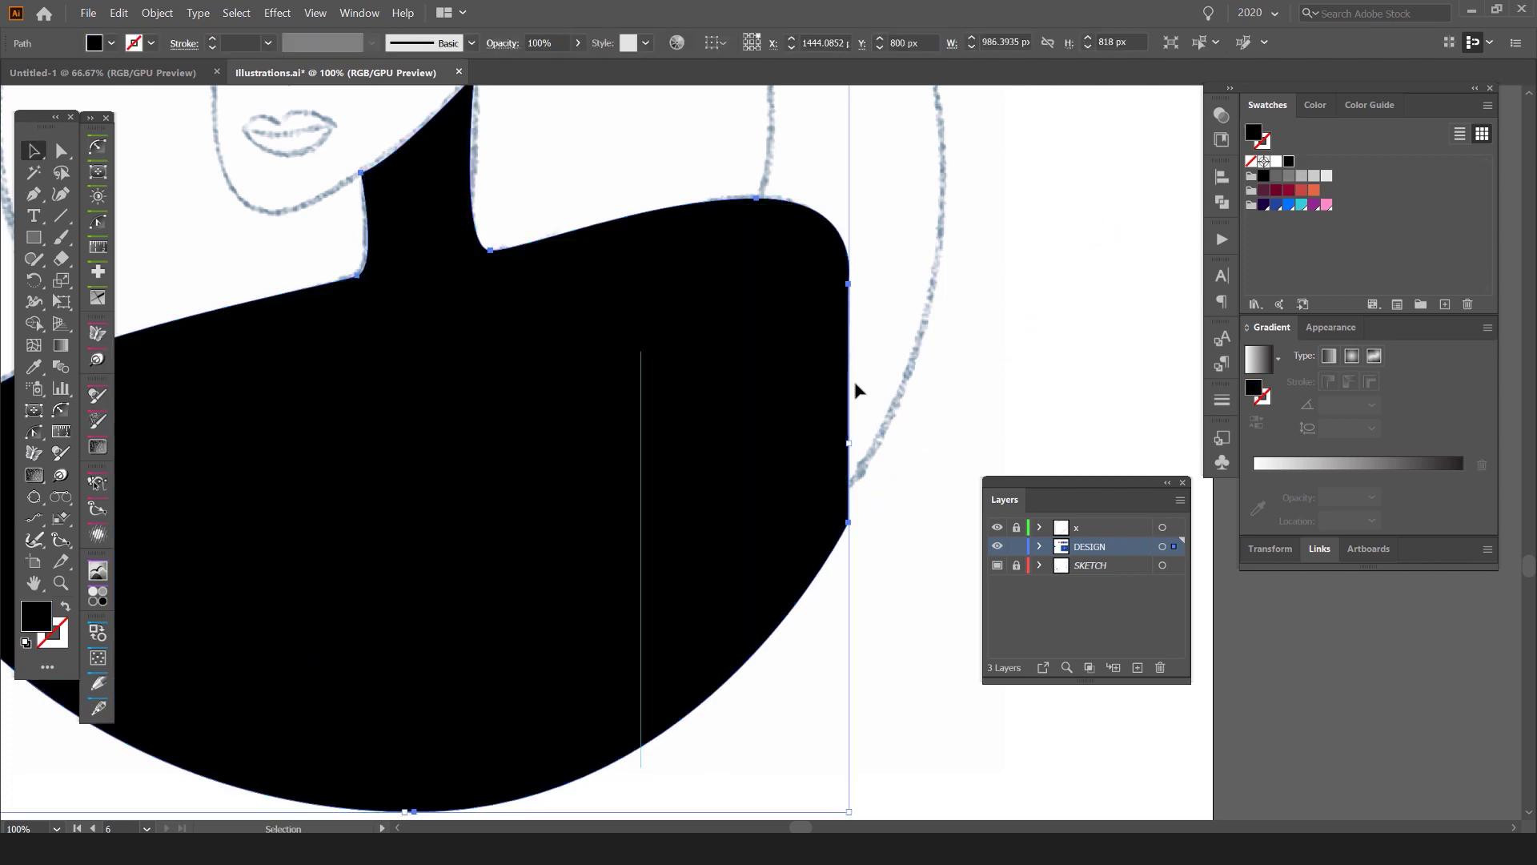
Step: Recolour the neck-and-body shape with the cyan swatch and undo the trial of the neighbouring blue swatch
click(1302, 204)
click(1289, 204)
key(ctrl+z)
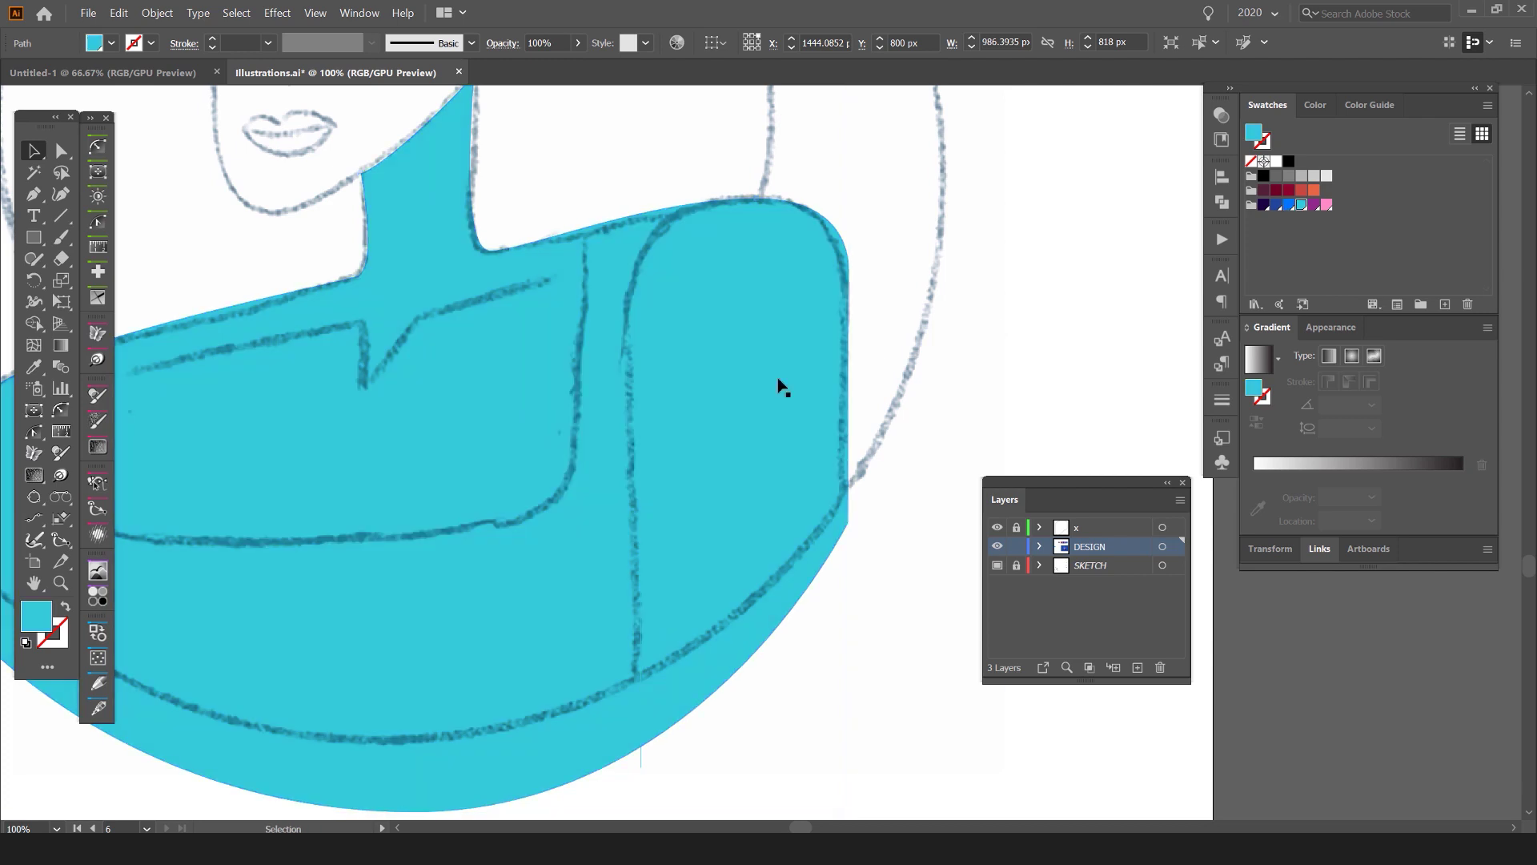
Step: Give the arm's vertical inner-edge line no fill and a dark red 4 pt stroke, undoing a trial with pink
click(704, 714)
click(637, 768)
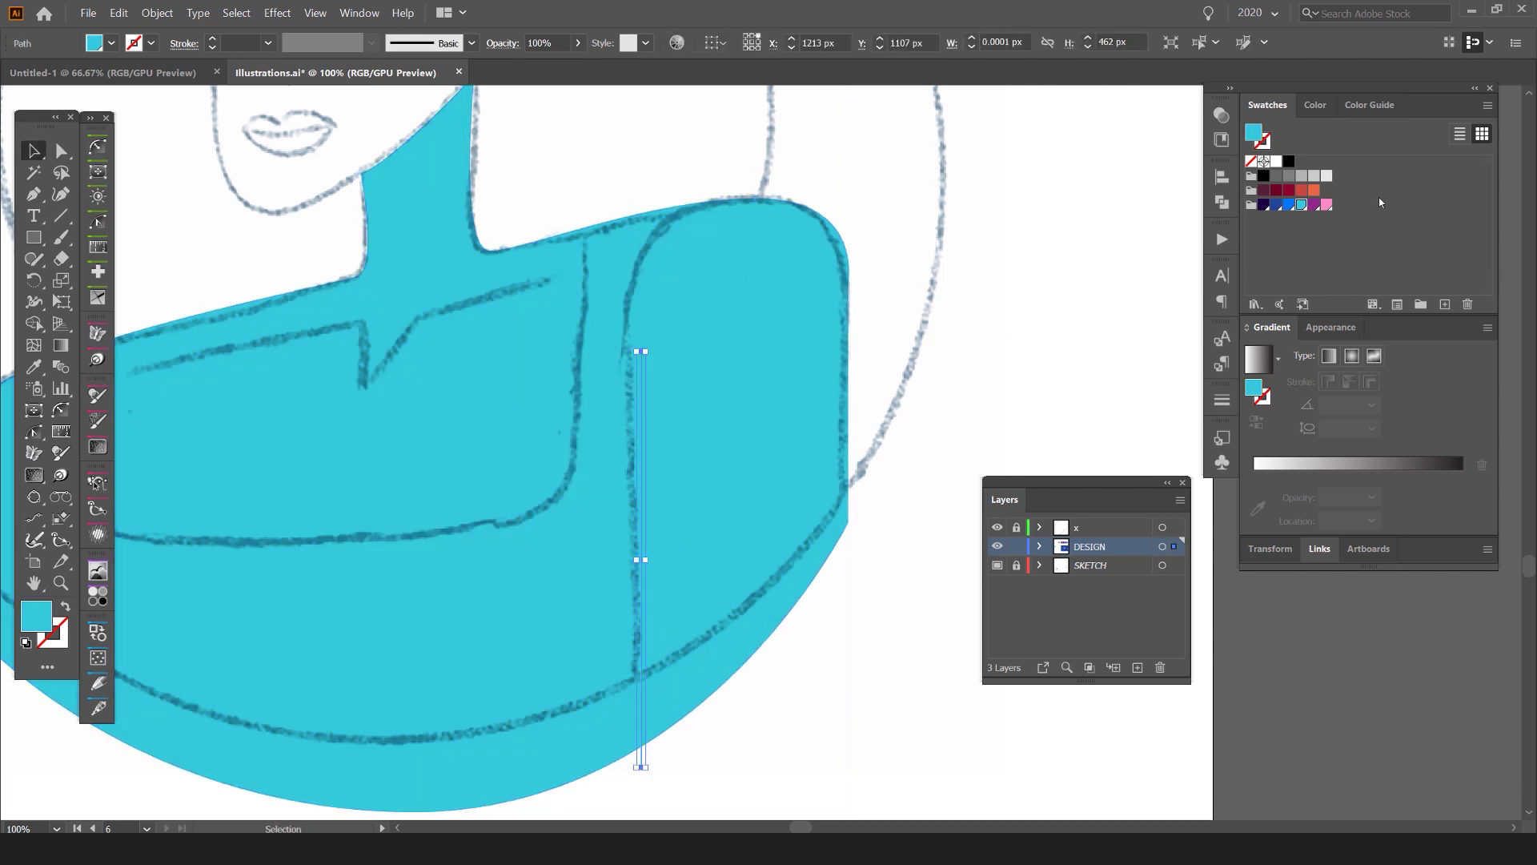
key(shift+x)
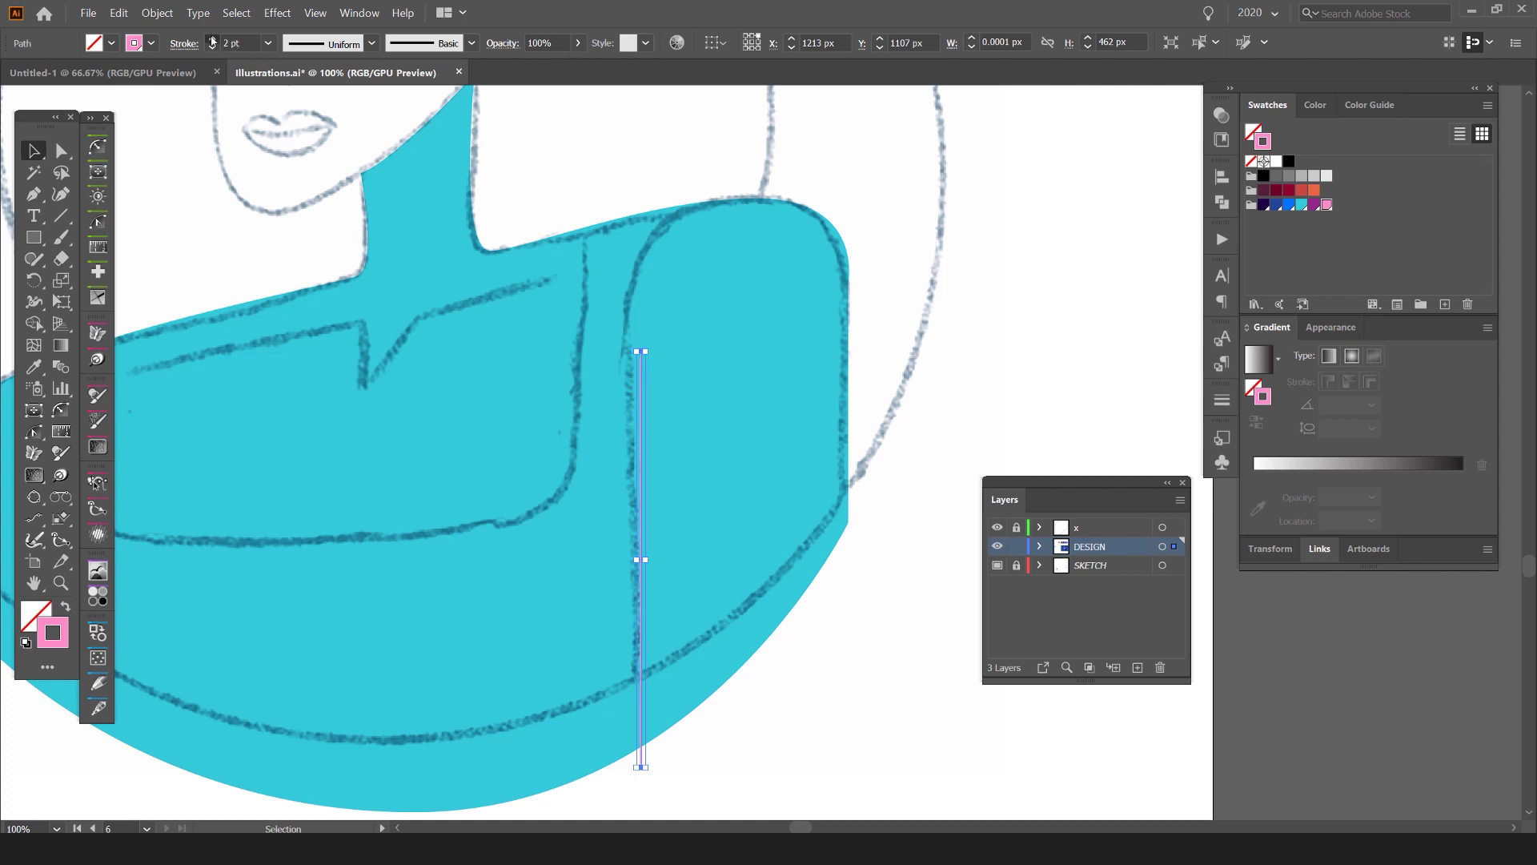
click(1289, 194)
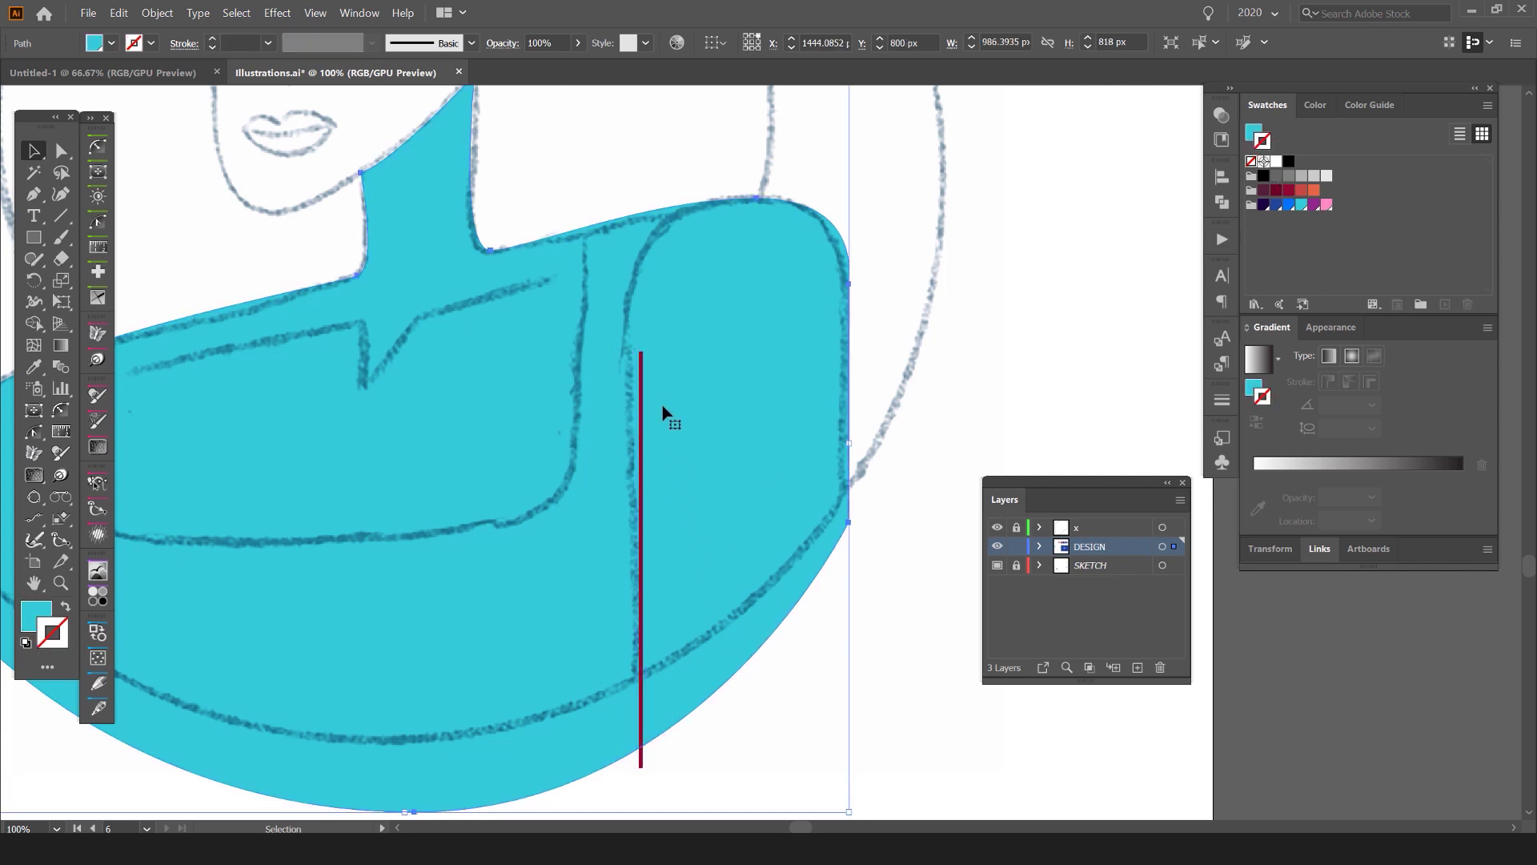
drag(636, 303, 670, 305)
scroll(670, 305, up, 1)
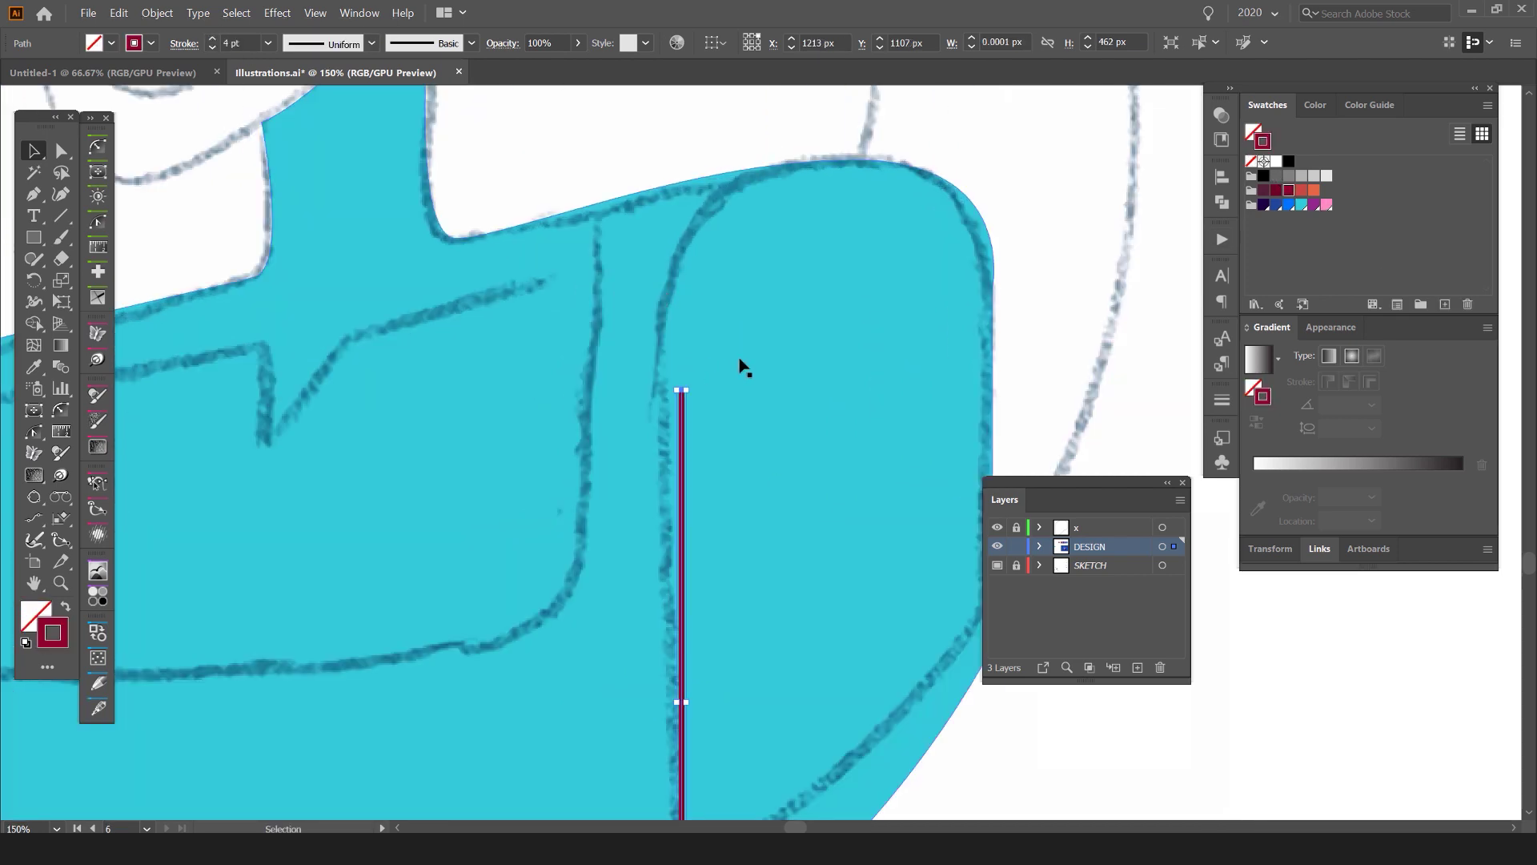
click(1326, 206)
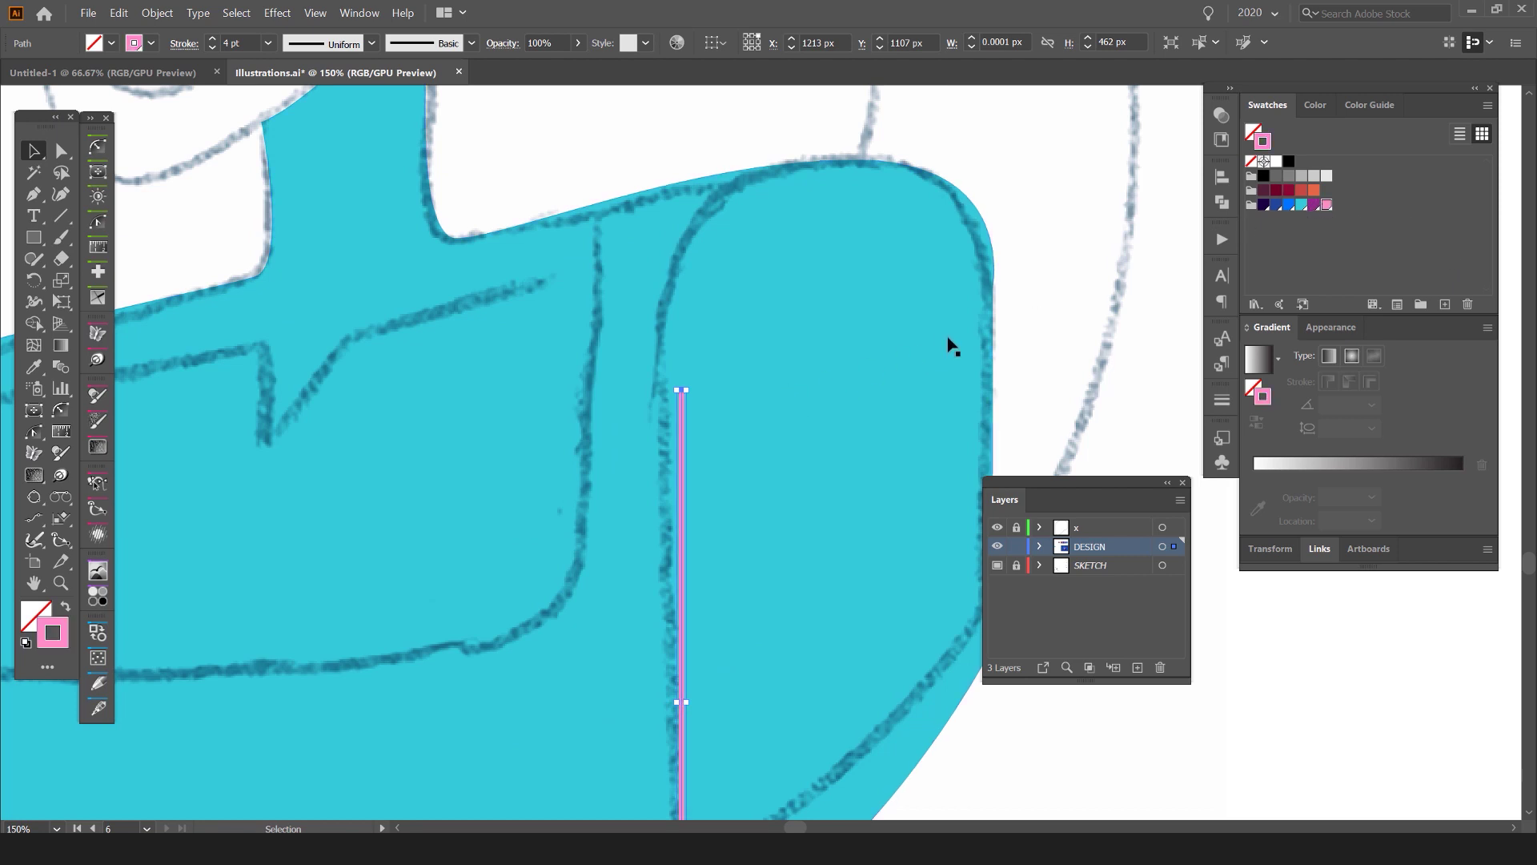
key(ctrl+z)
Step: Continue the arm path with the Pen tool over the rounded shoulder, down the outer edge and along a curve closing at the inner edge's lower end
key(p)
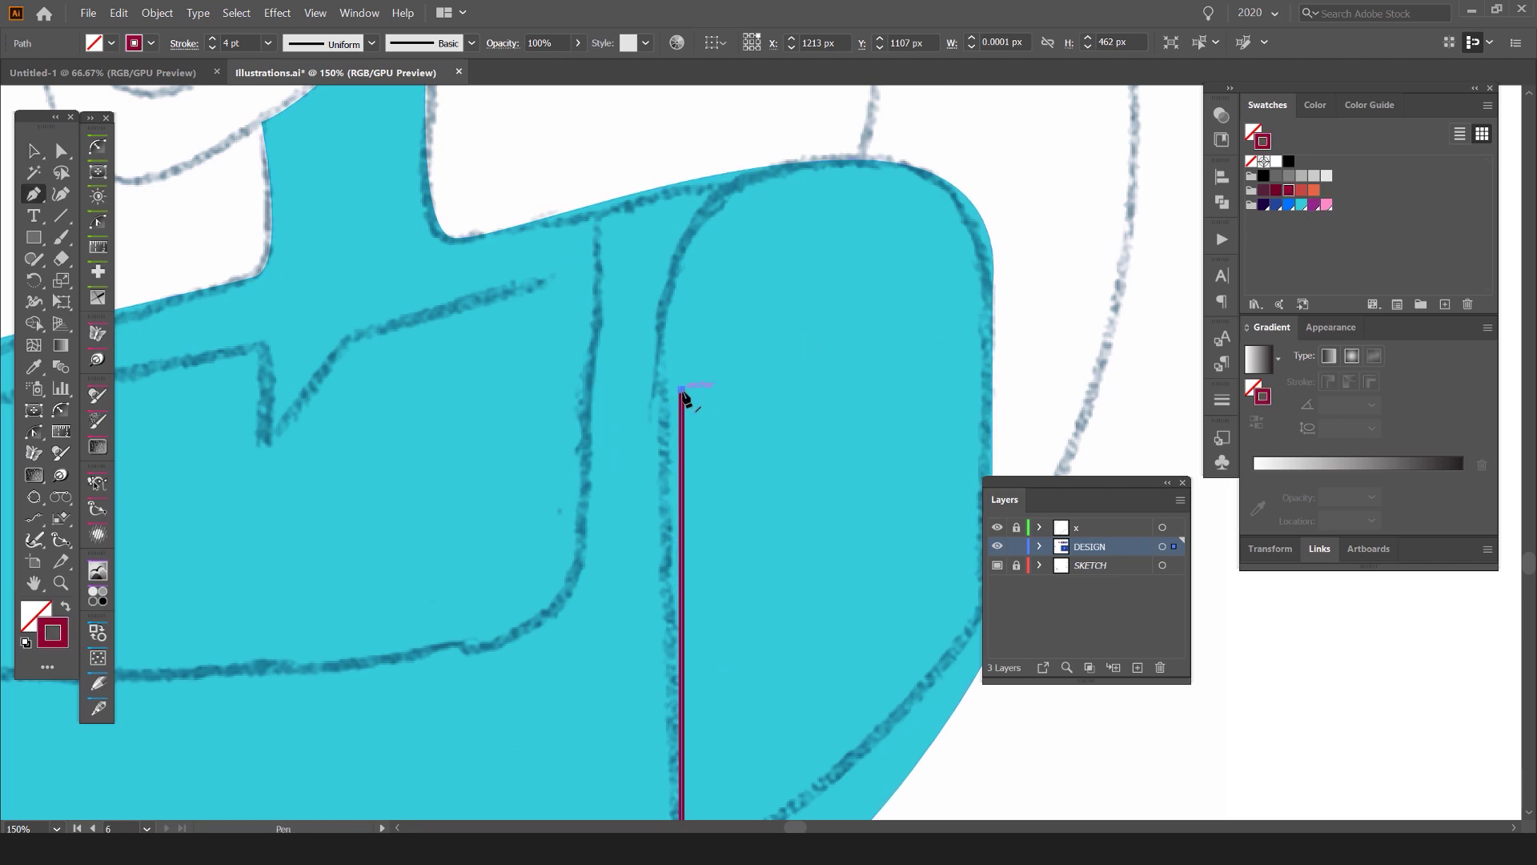
click(681, 390)
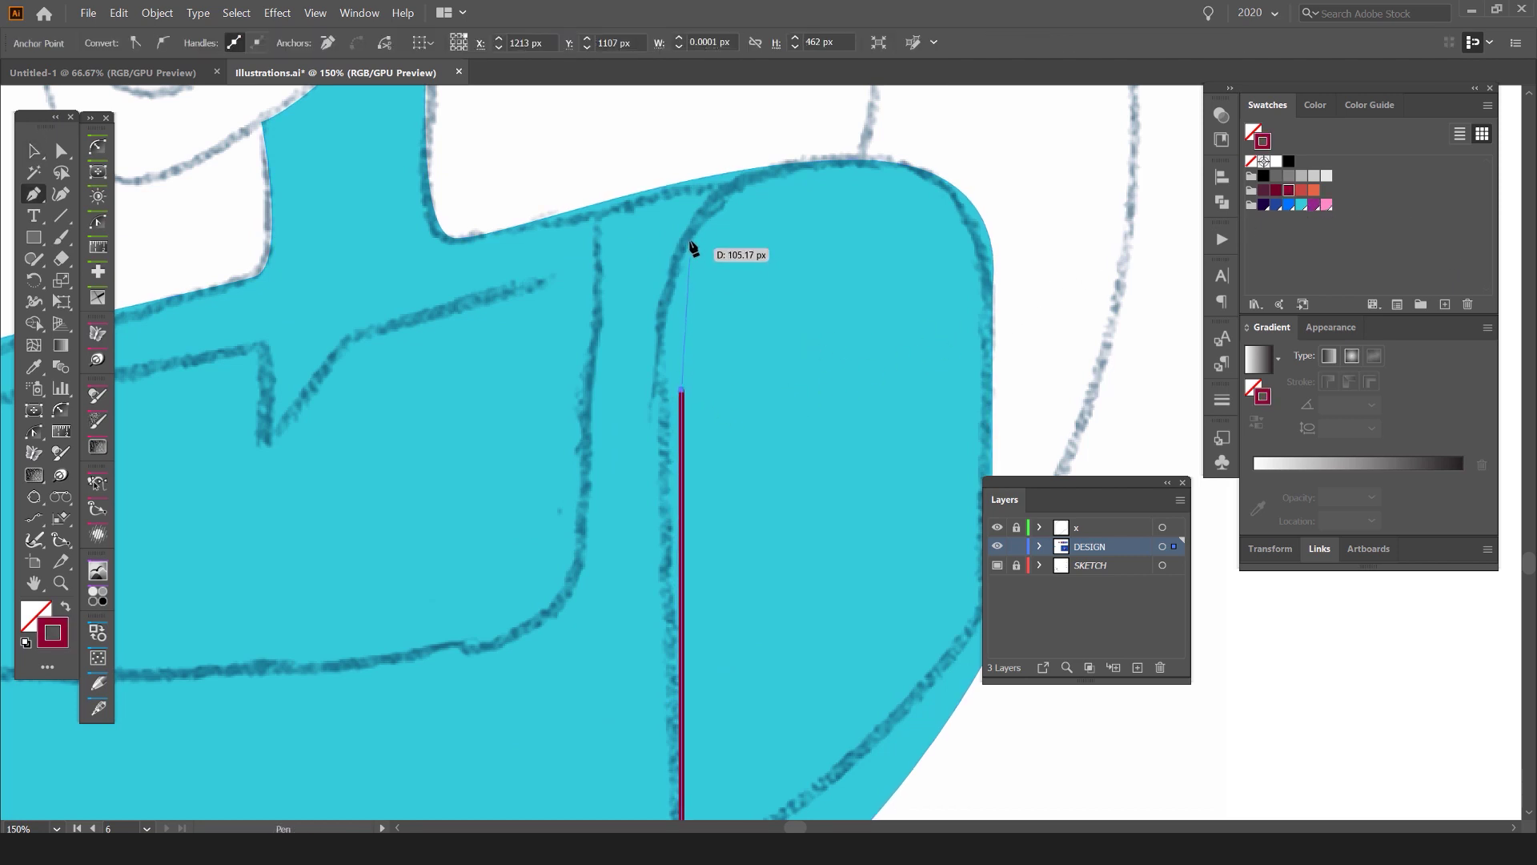
click(681, 291)
key(ctrl+z)
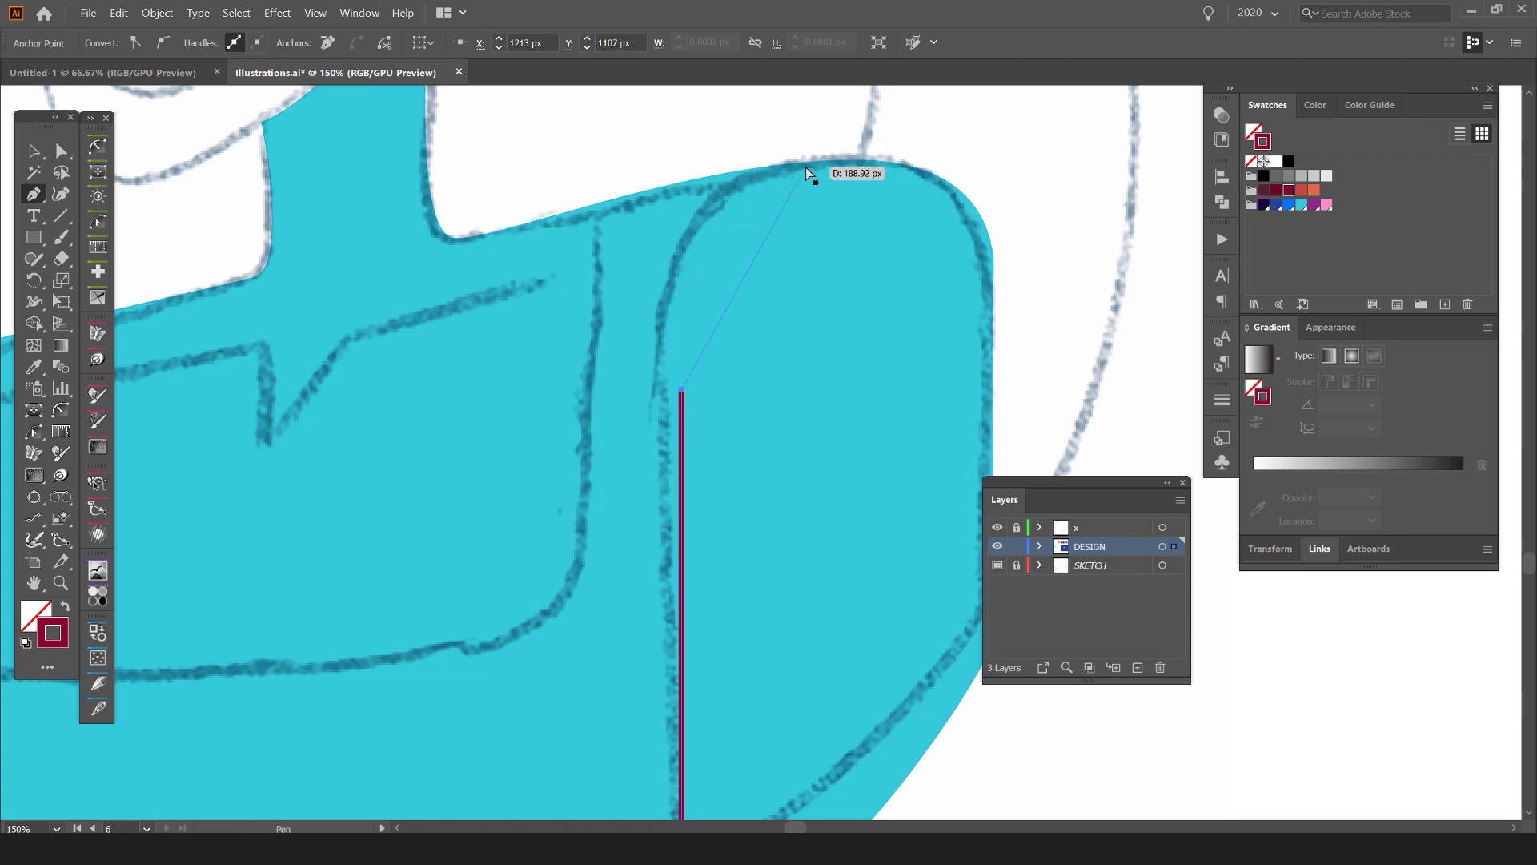
drag(804, 162, 956, 136)
drag(994, 311, 893, 154)
click(895, 484)
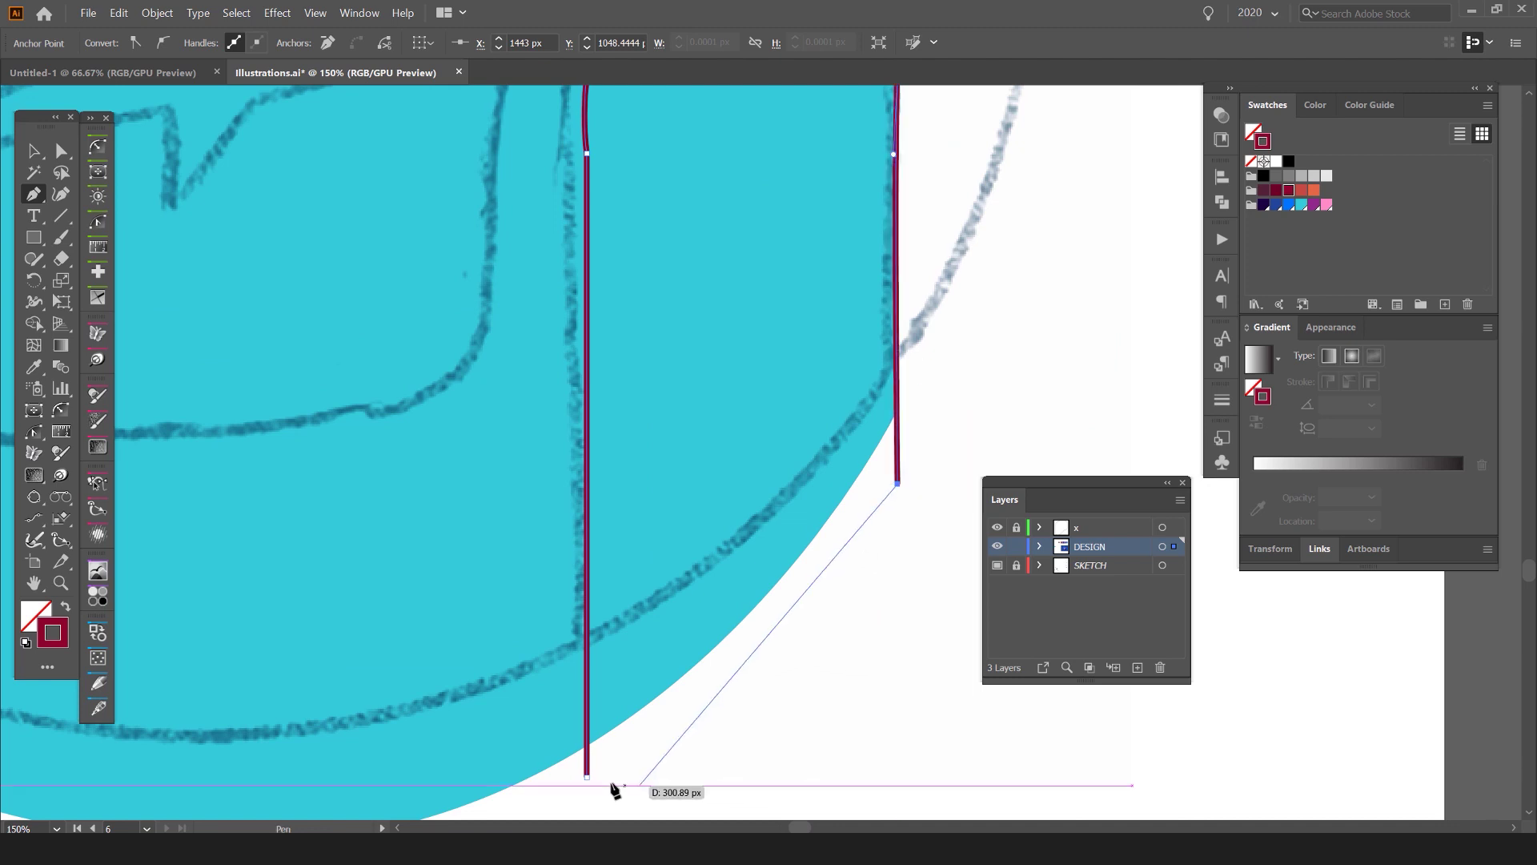
drag(587, 775, 398, 776)
key(ctrl+minus)
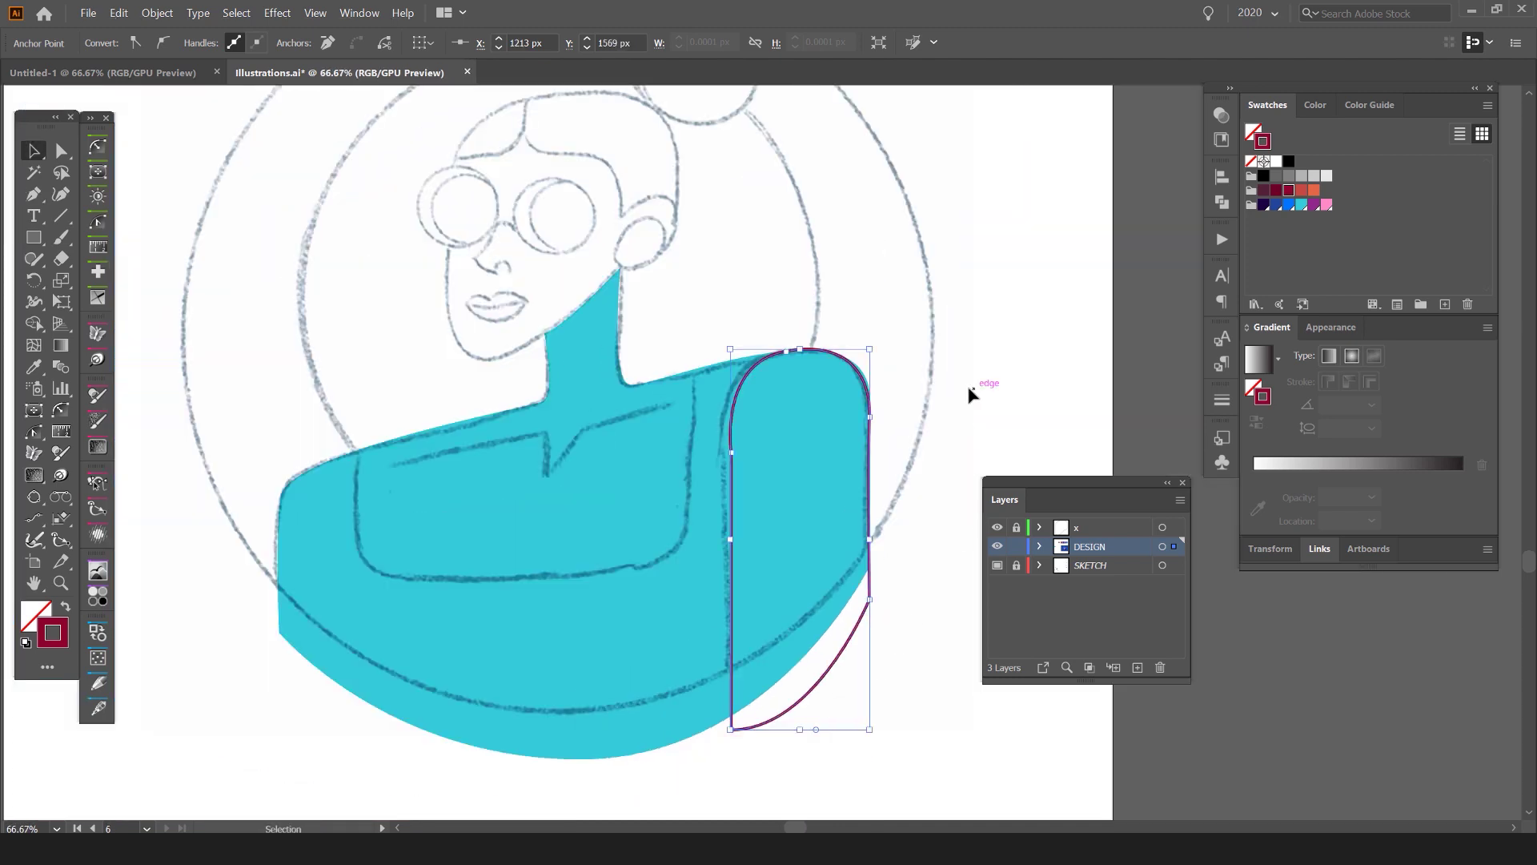
Step: Turn the arm's stroke into a fill and colour the arm light grey and the neck-and-body shape medium grey
key(v)
click(878, 414)
click(870, 405)
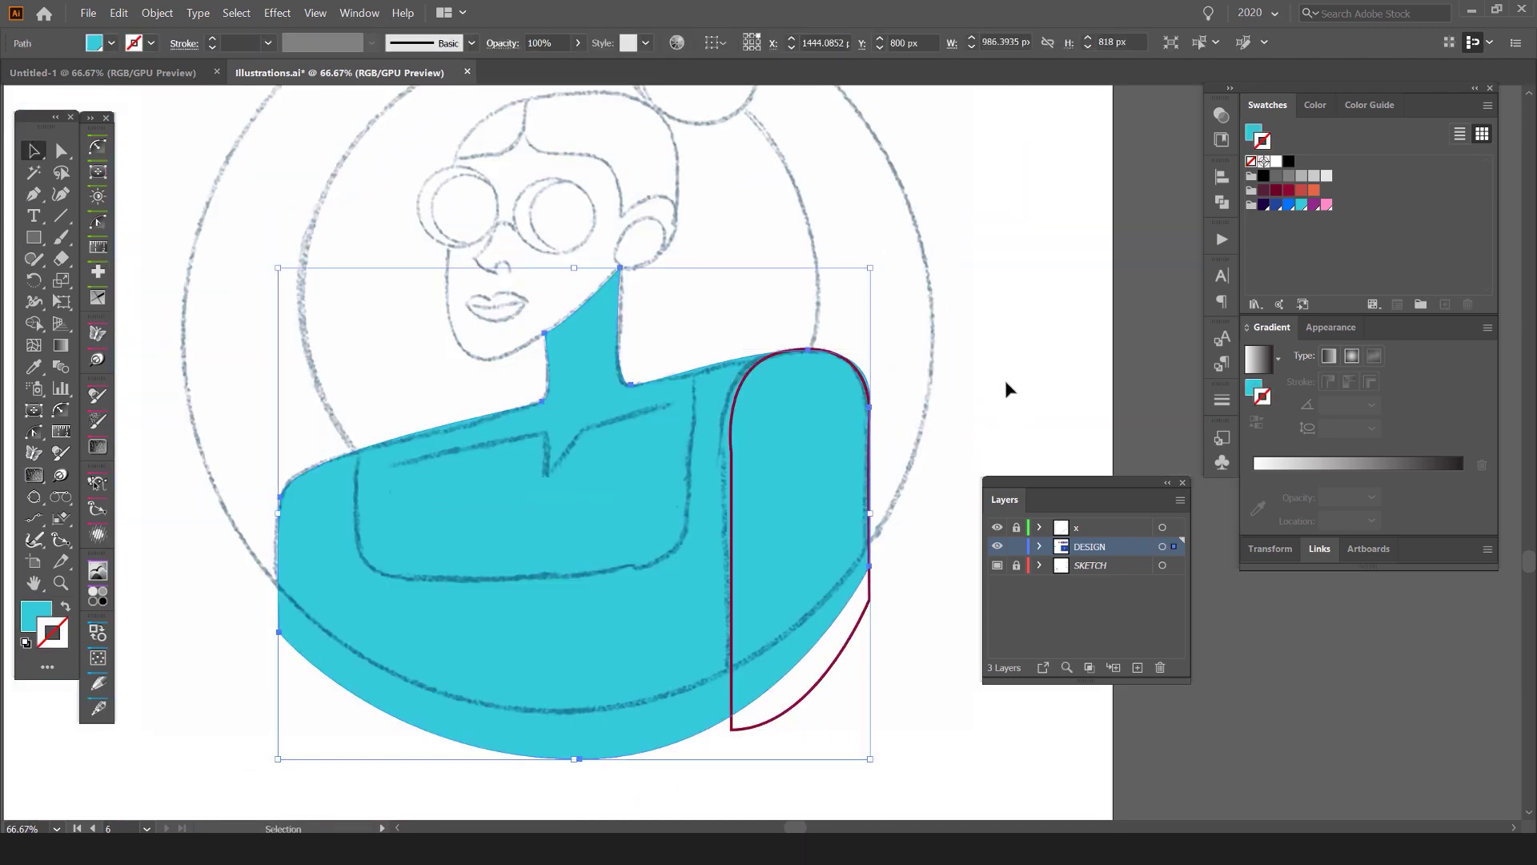
click(861, 375)
key(shift+x)
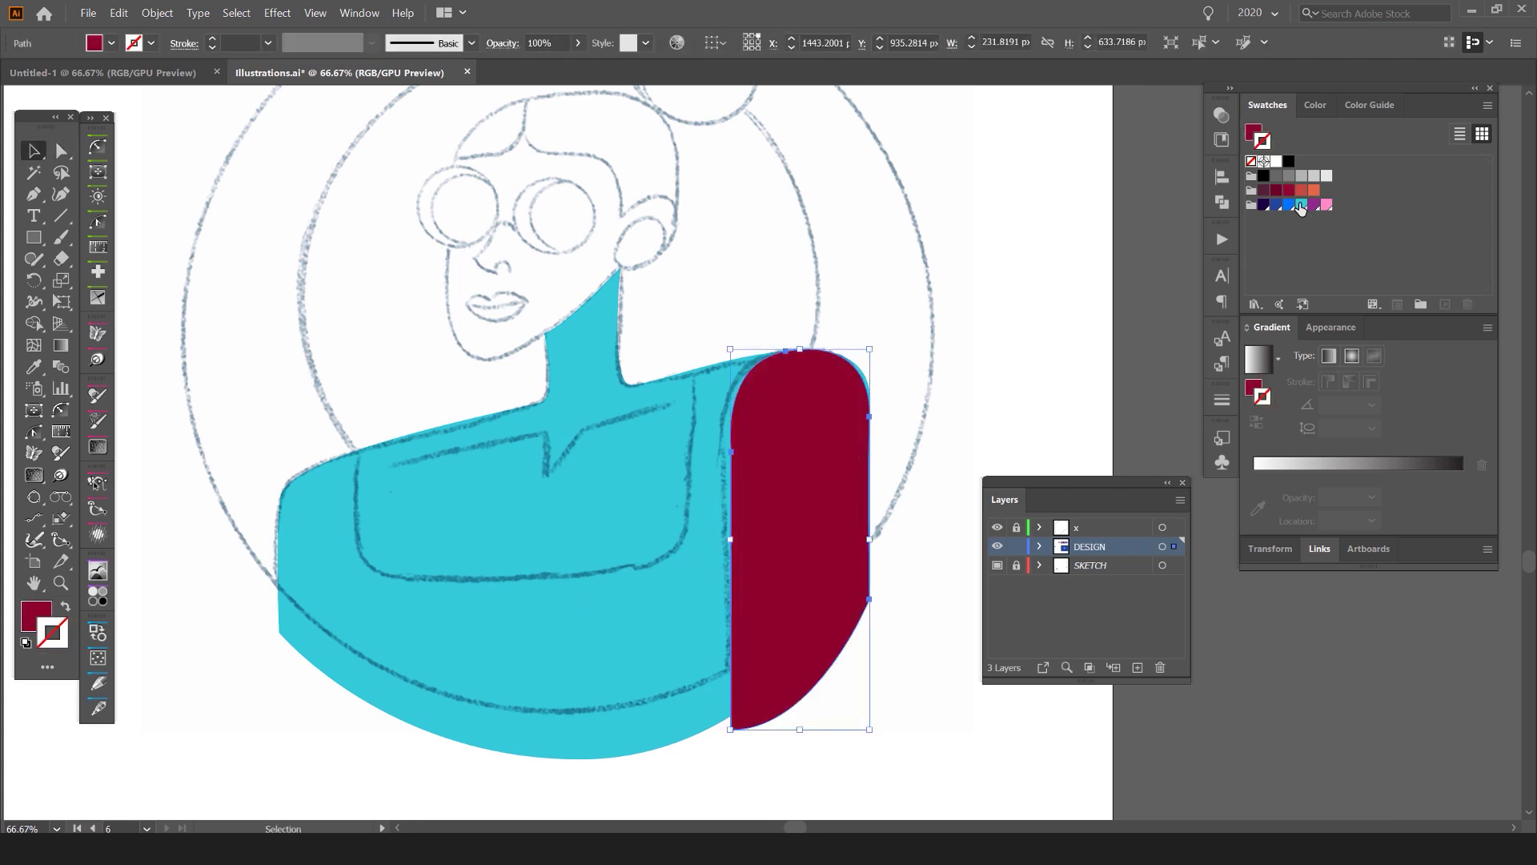
click(1300, 176)
click(706, 456)
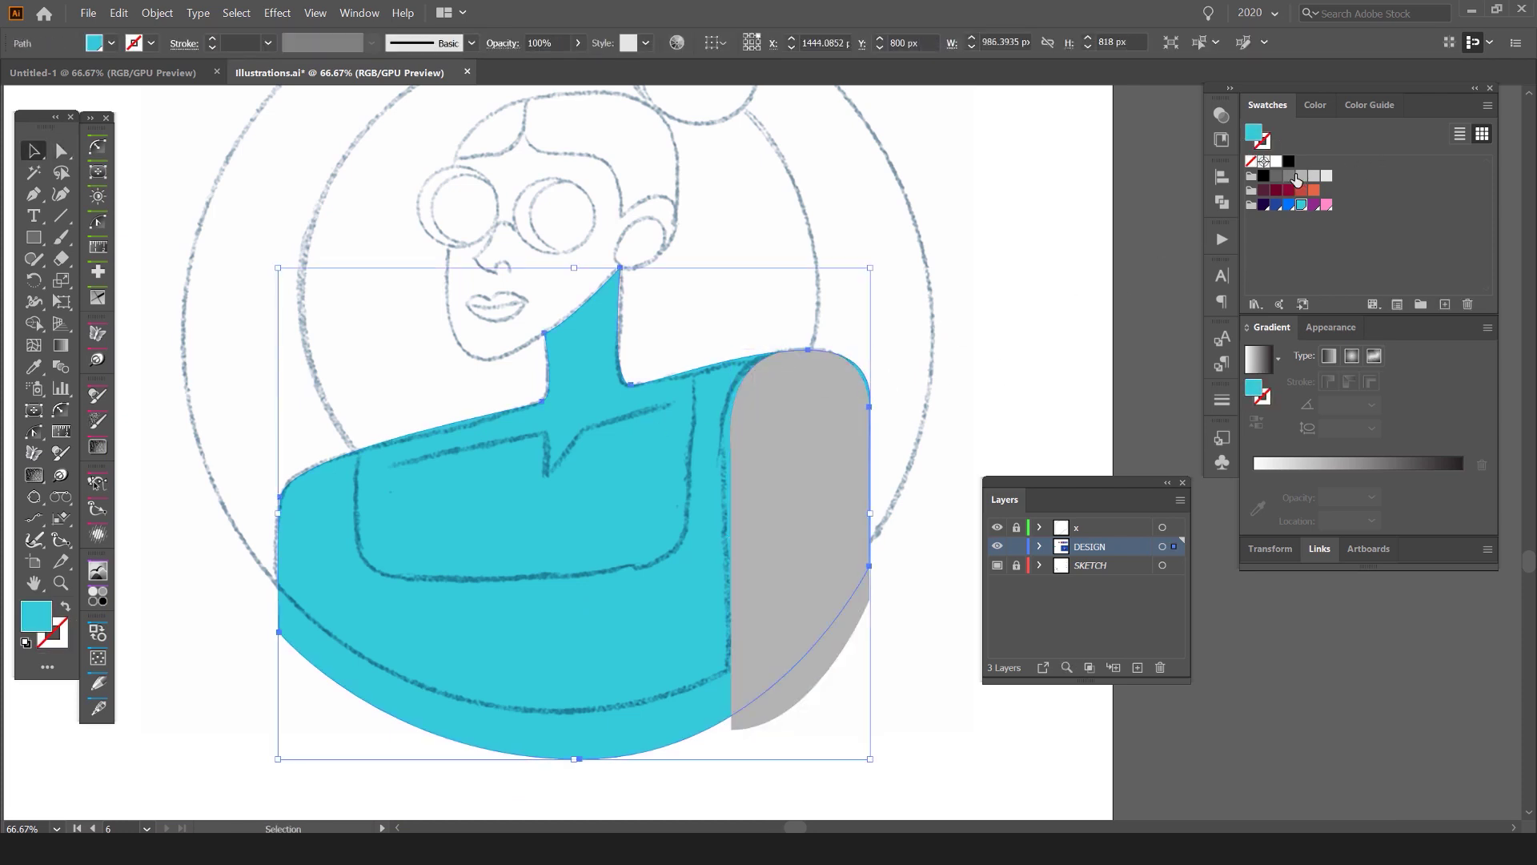
click(1288, 178)
click(830, 425)
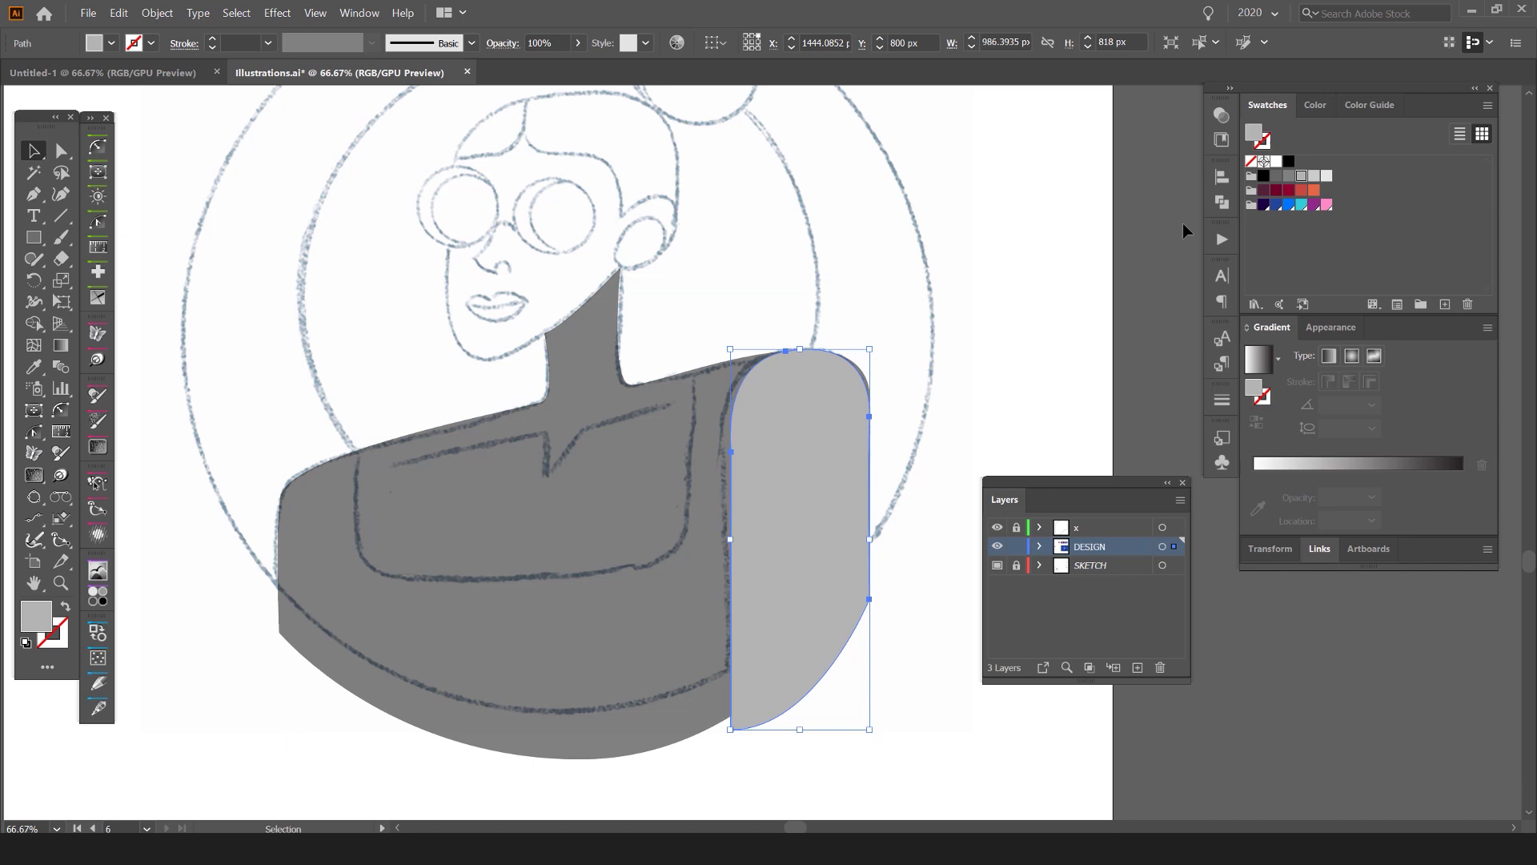
Step: Set the arm shape's blending mode to Multiply, deselect it, and move the floating Layers panel clear of the artwork
click(1217, 117)
click(1028, 134)
click(1034, 198)
click(950, 280)
drag(875, 427, 876, 400)
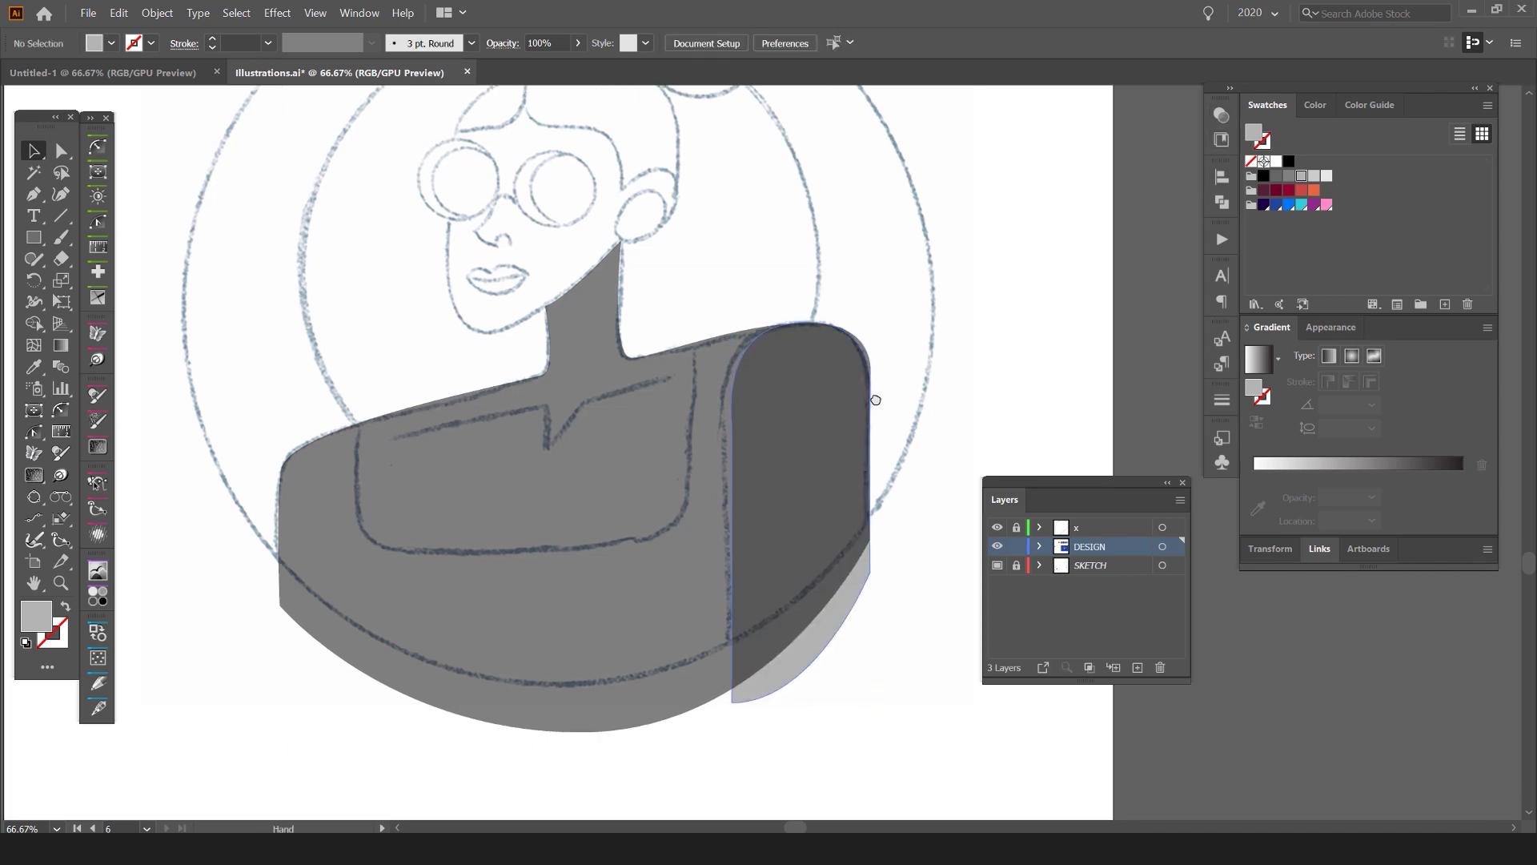
drag(612, 432, 716, 430)
drag(1095, 490, 1143, 495)
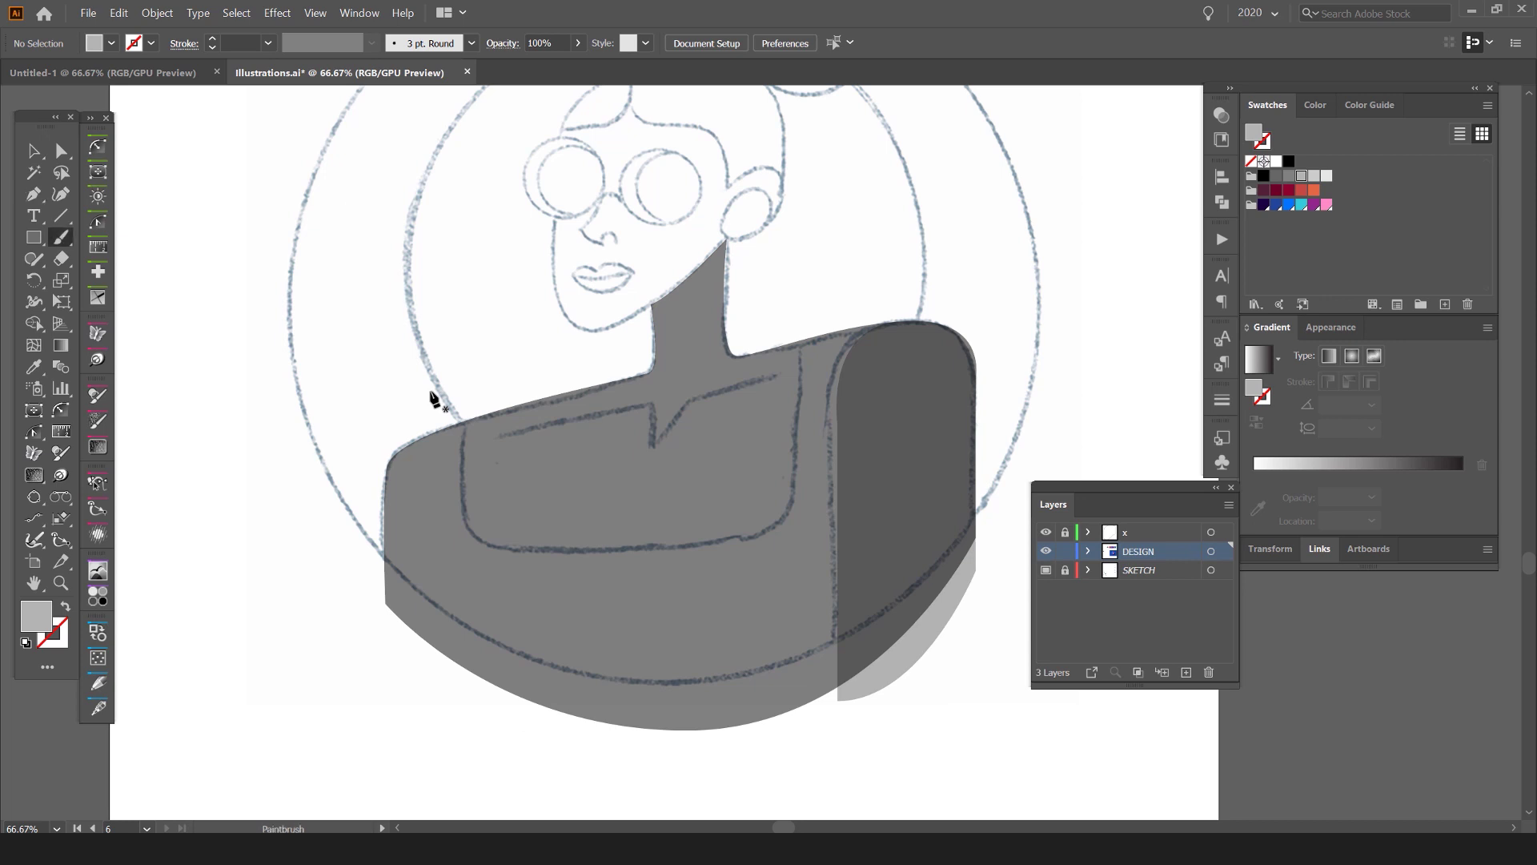
Step: Examine the finished greyscale portrait on another artboard as a reference for the chest panel and arm, and return to the sketch
scroll(484, 384, down, 3)
drag(743, 299, 344, 686)
drag(865, 100, 789, 293)
scroll(790, 293, up, 3)
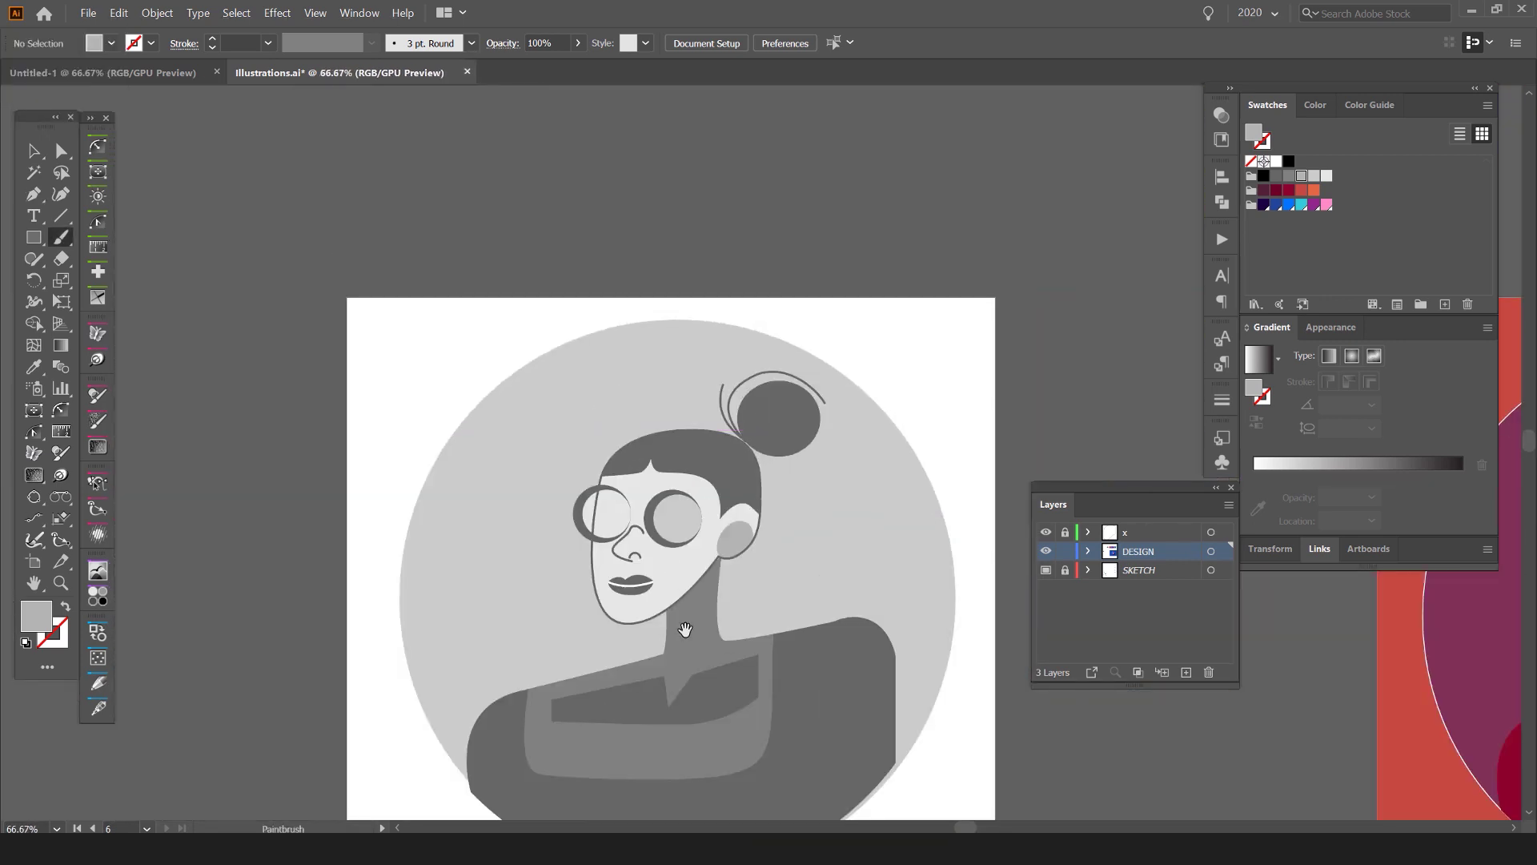
drag(685, 630, 699, 483)
scroll(651, 541, down, 3)
drag(508, 624, 803, 124)
drag(550, 565, 813, 254)
scroll(504, 293, up, 3)
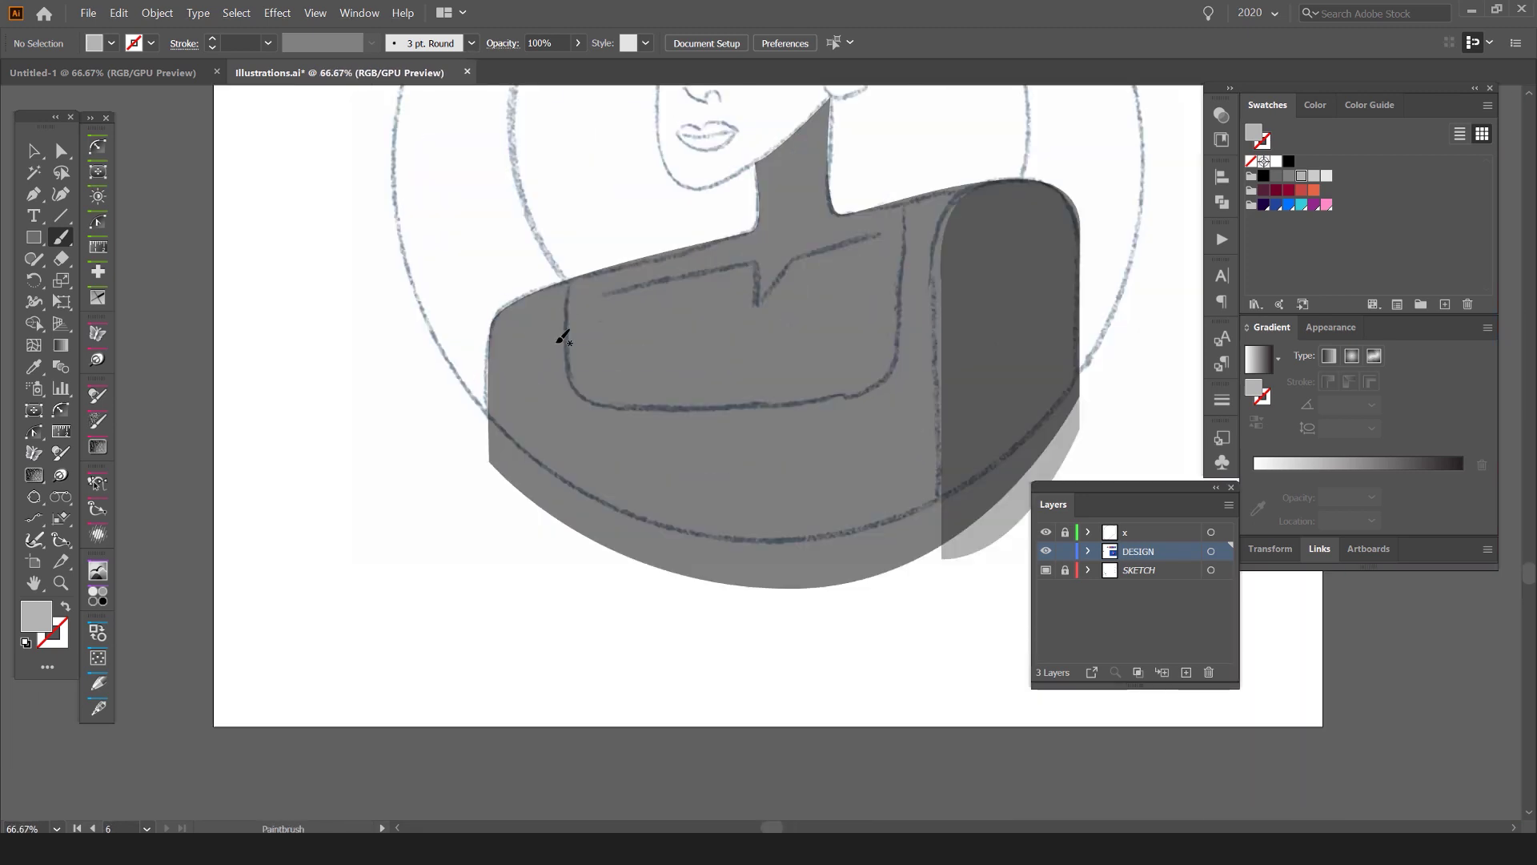
Step: Trace the rounded chest panel with the Pen tool as a closed shape extending above the shoulder line, and deselect it
drag(554, 271, 451, 304)
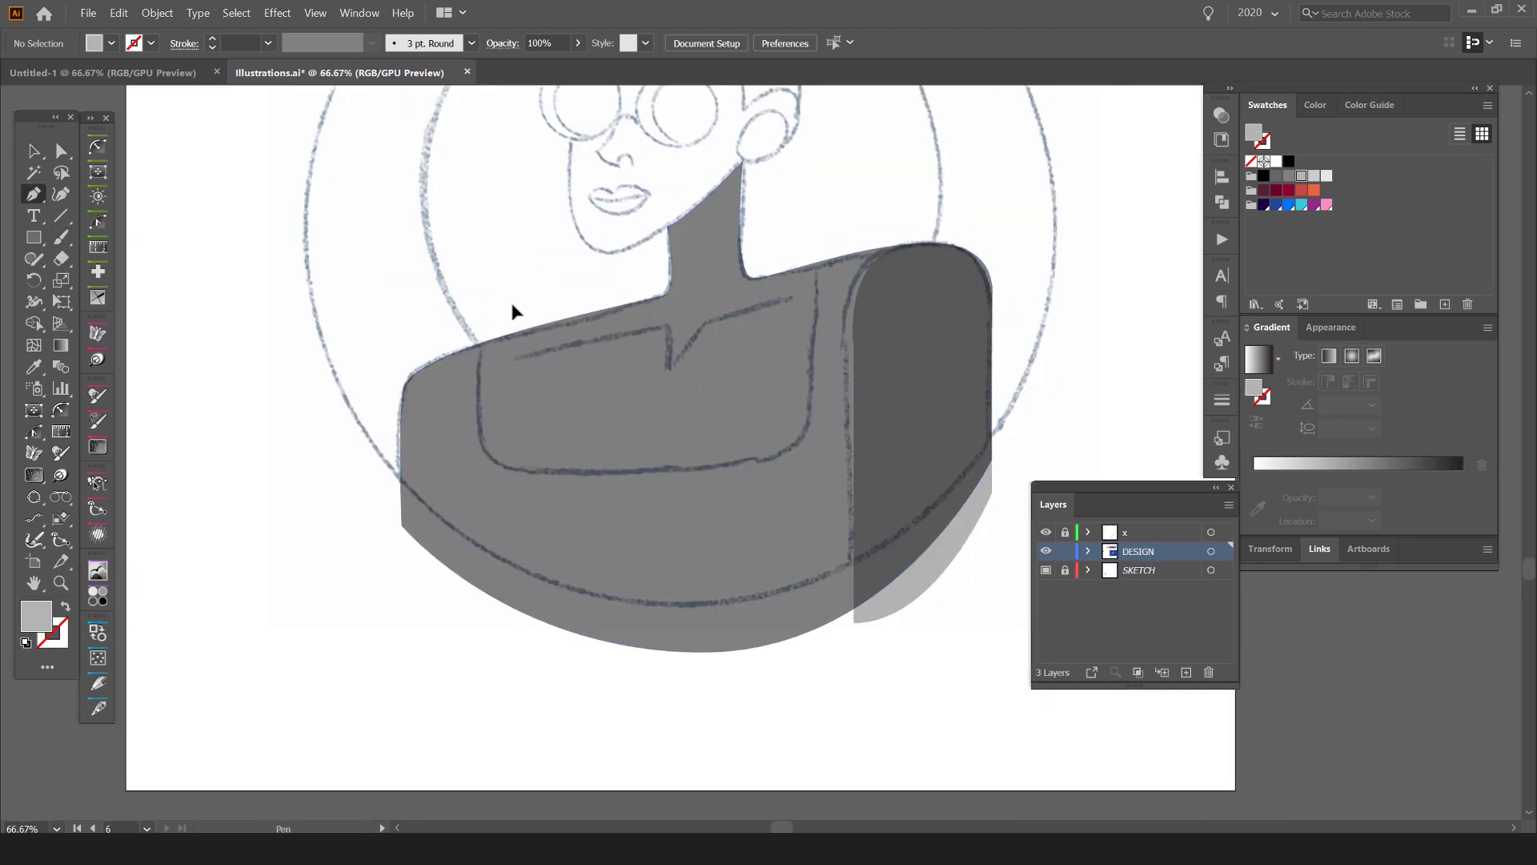
scroll(511, 299, up, 1)
click(465, 336)
click(496, 542)
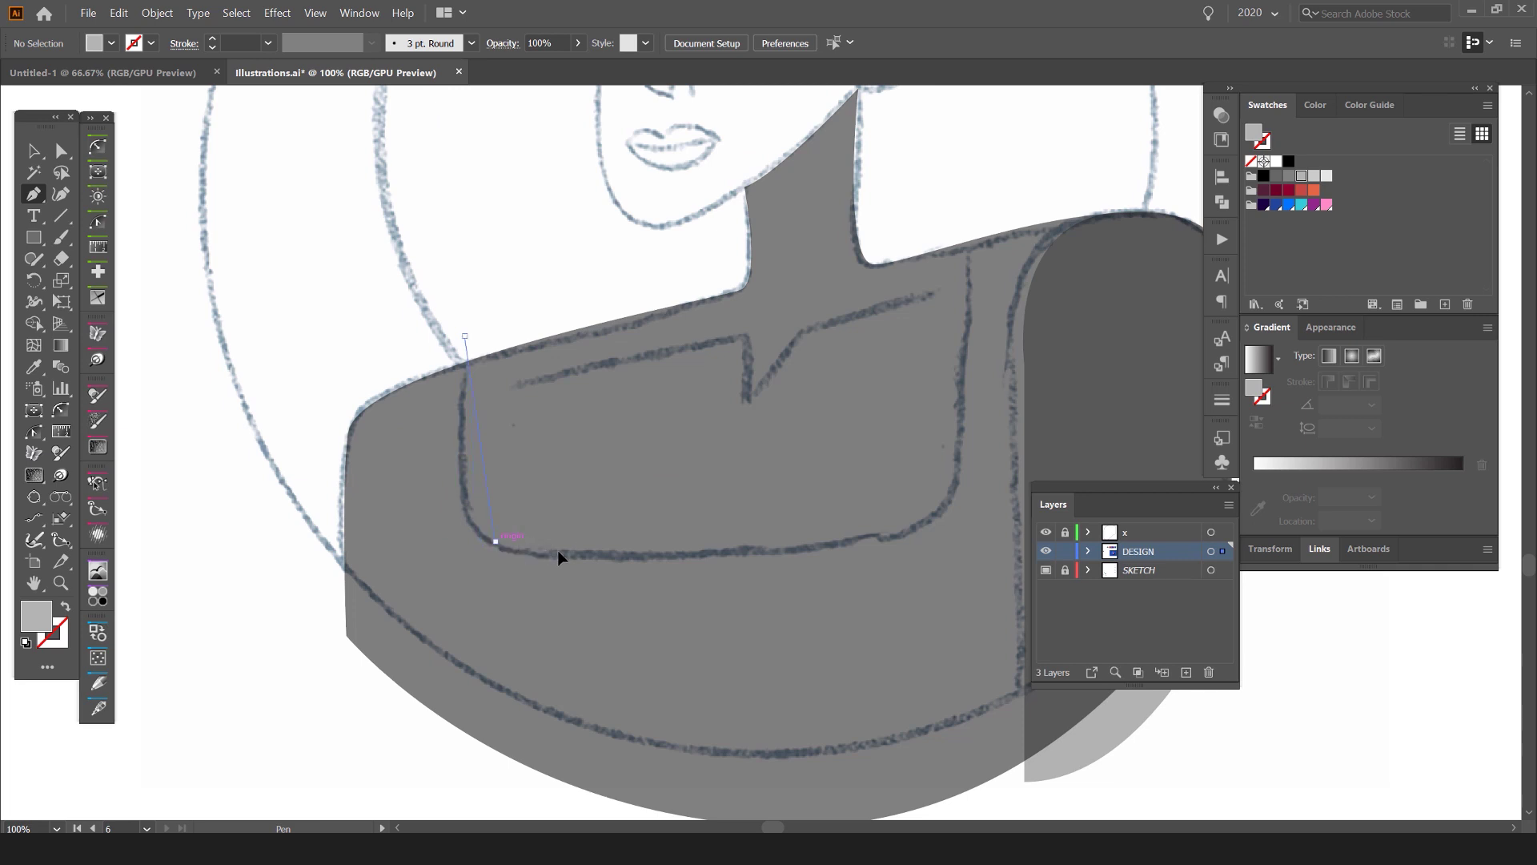
drag(558, 551, 549, 545)
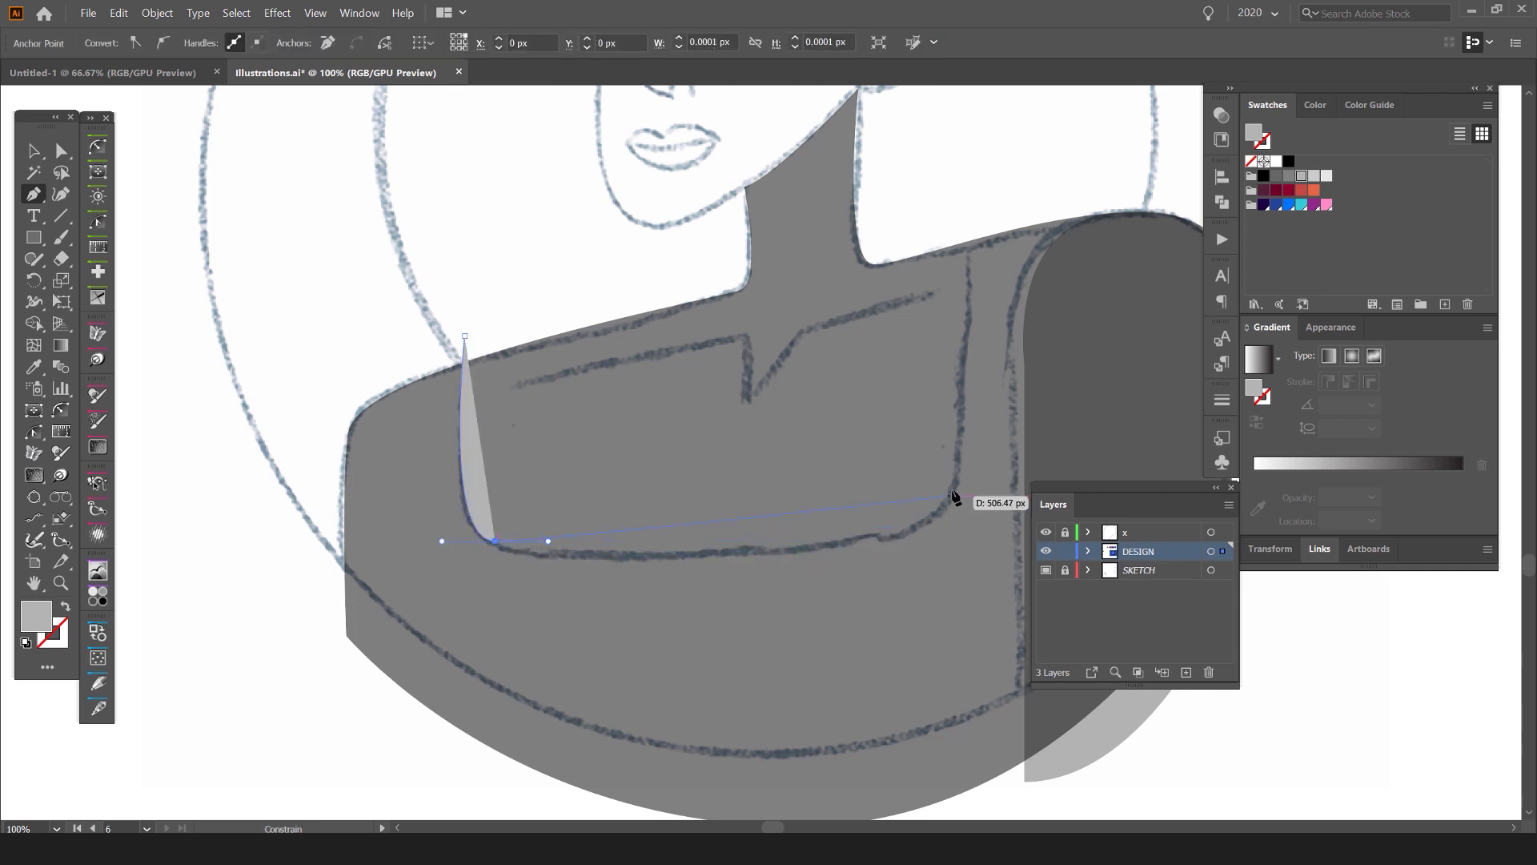
drag(983, 392, 983, 392)
click(969, 188)
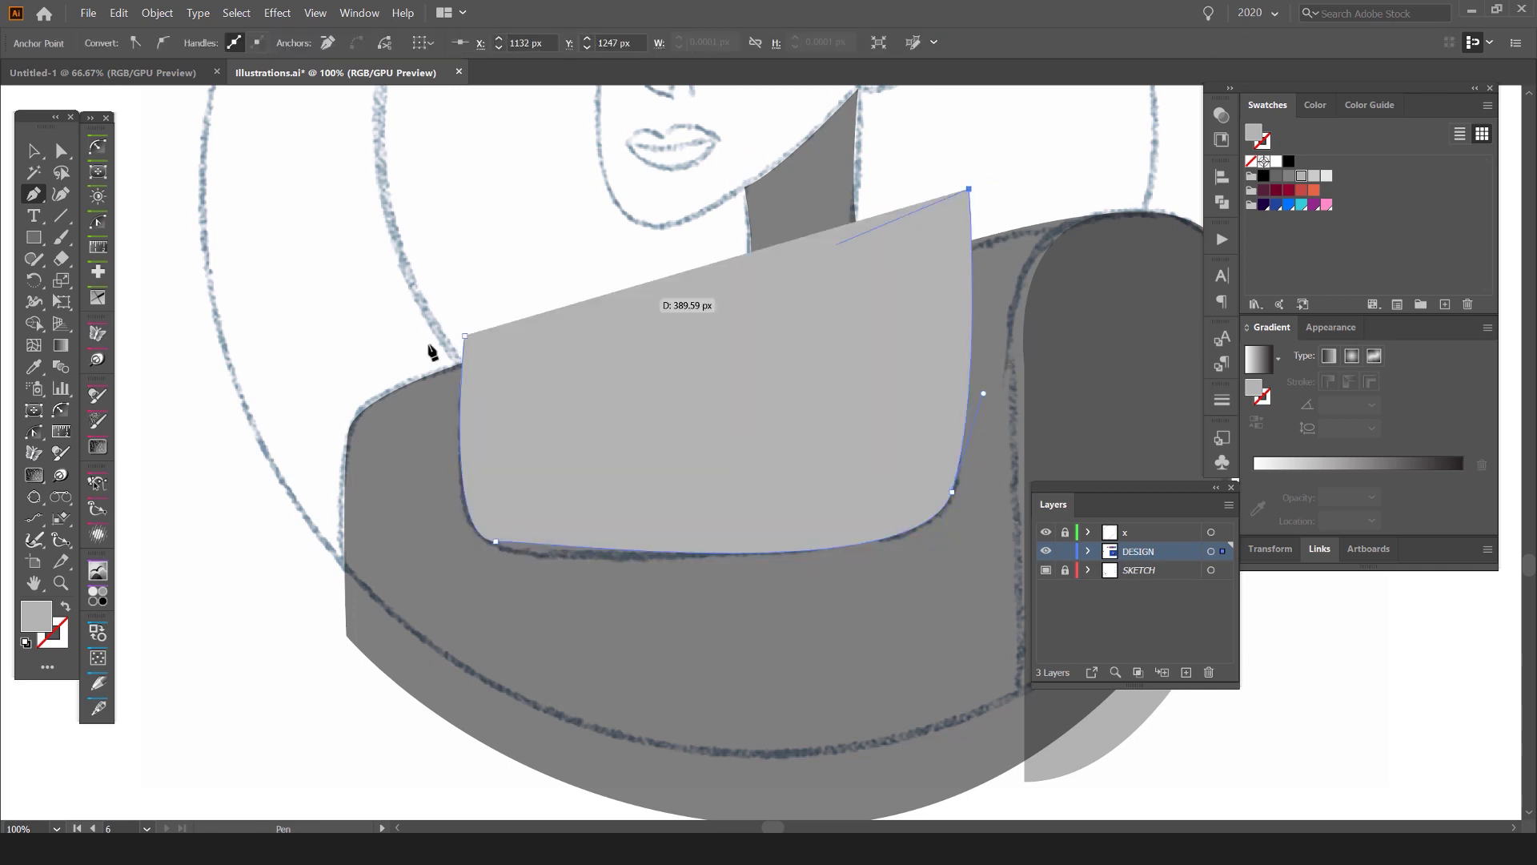
click(465, 336)
drag(465, 339, 284, 396)
key(v)
click(924, 165)
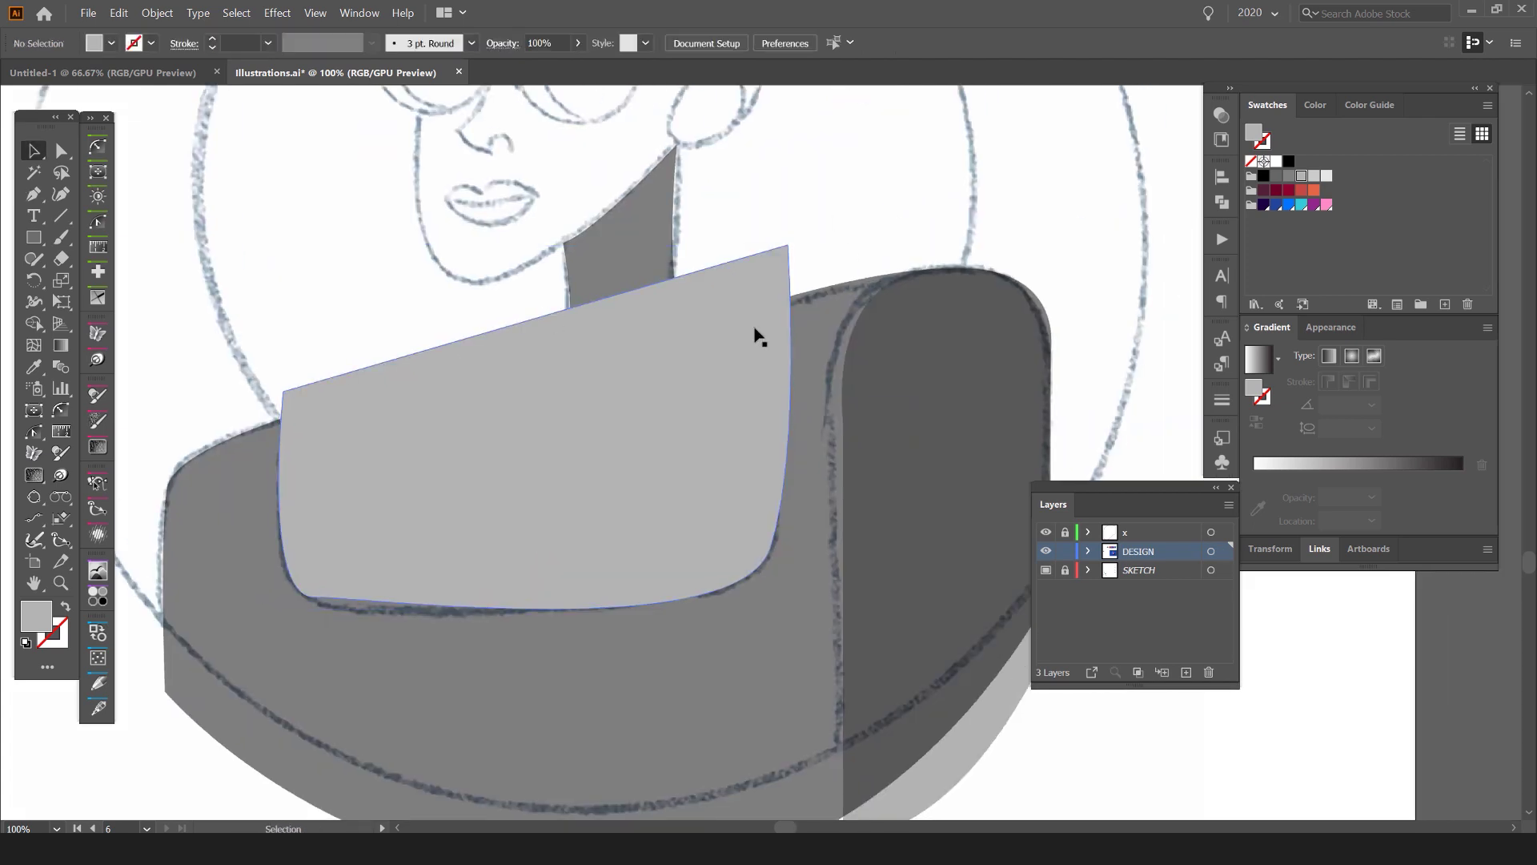
Step: Set the chest panel's blending mode to Multiply and deselect the shape
click(756, 330)
click(1222, 114)
click(1041, 146)
click(1033, 197)
click(939, 171)
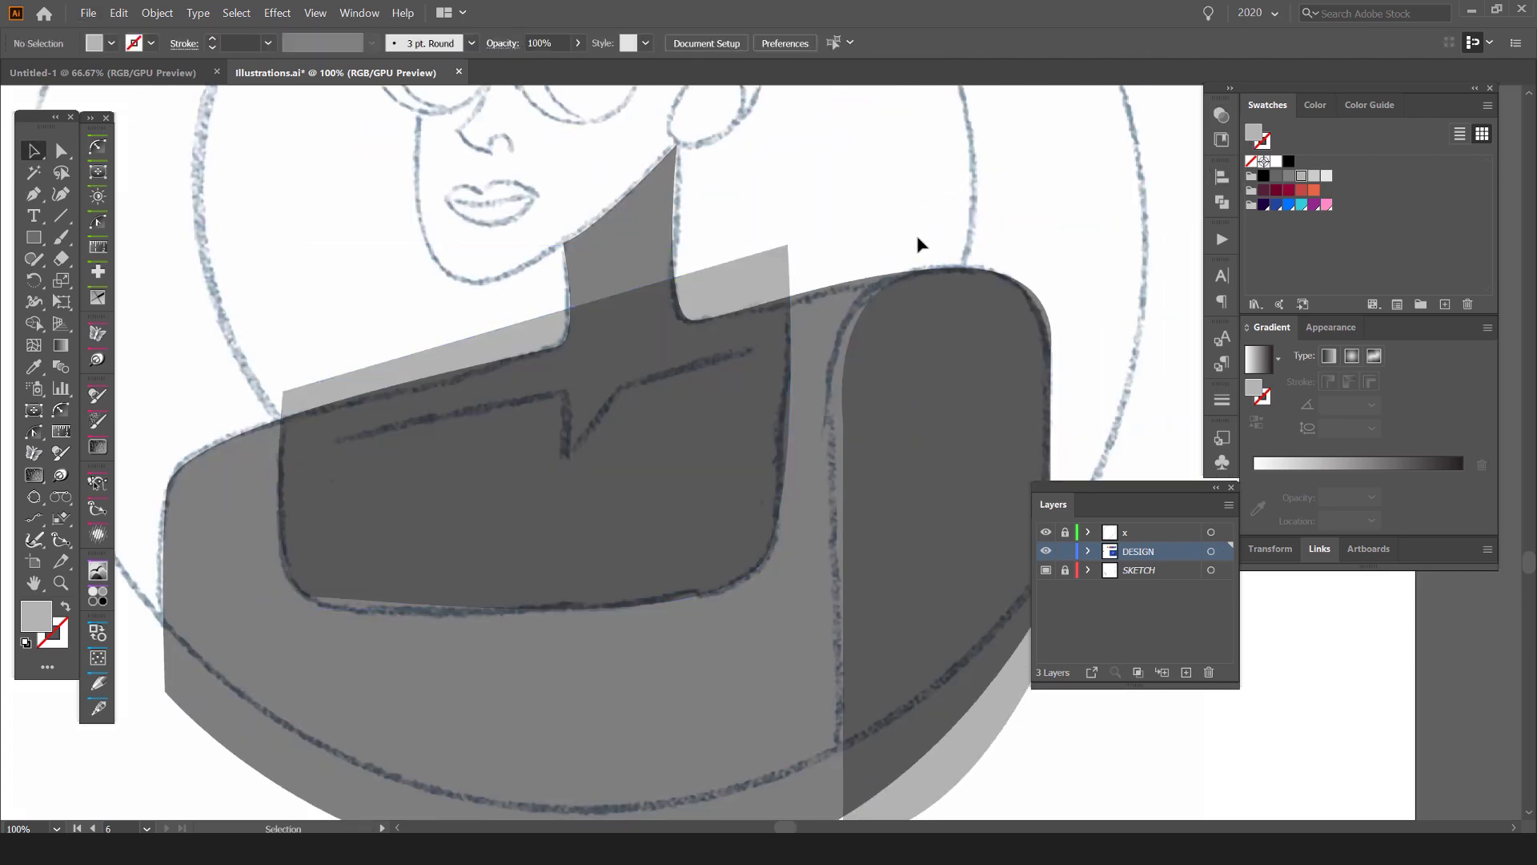
Step: Select all artwork on the DESIGN layer, set the whole layer's blending mode to Multiply, and deselect
click(1224, 552)
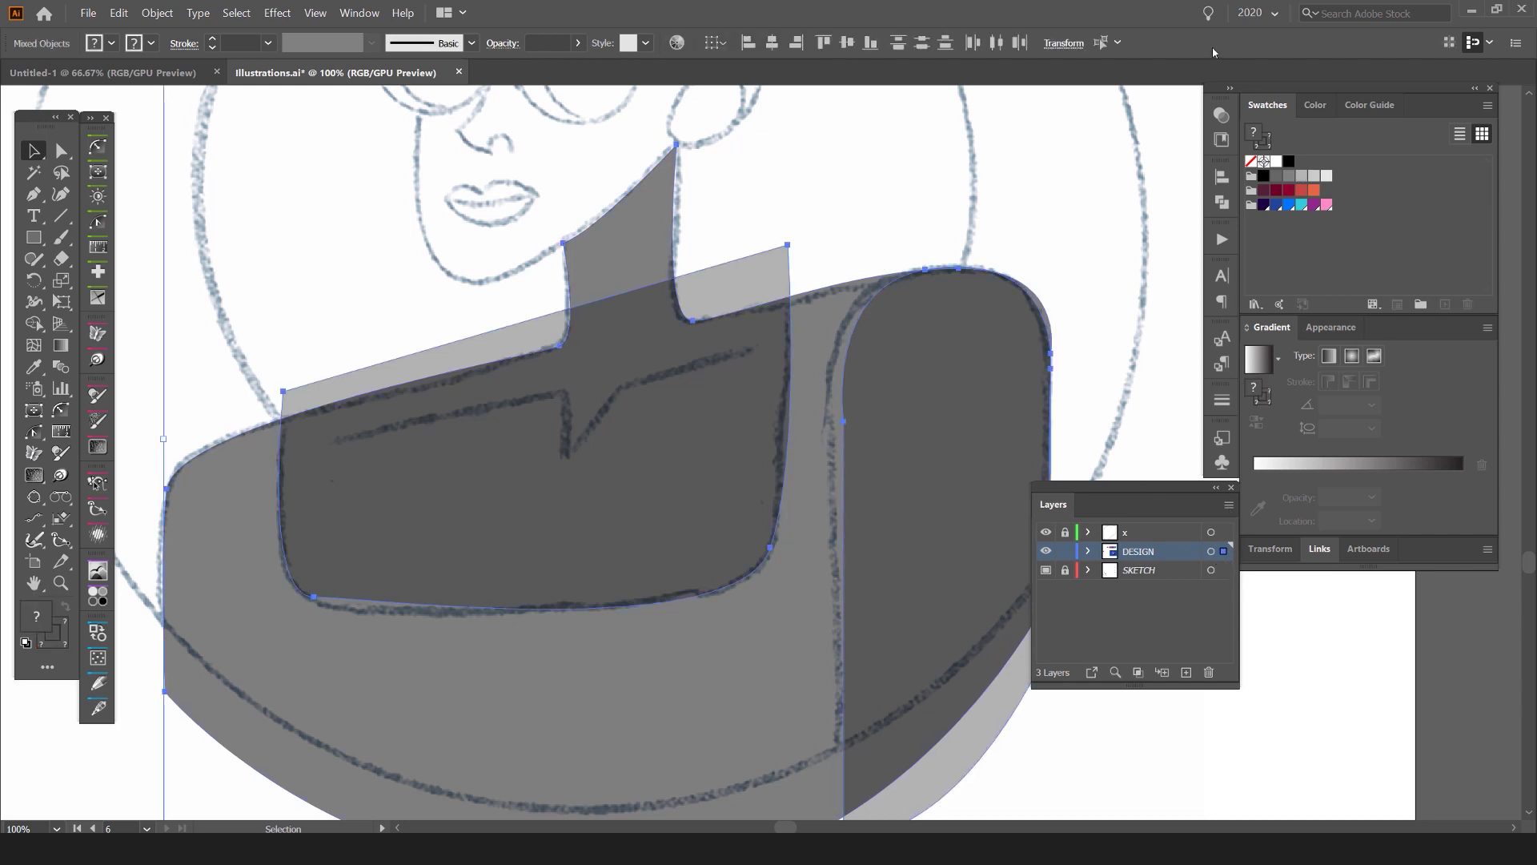
key(ctrl+minus)
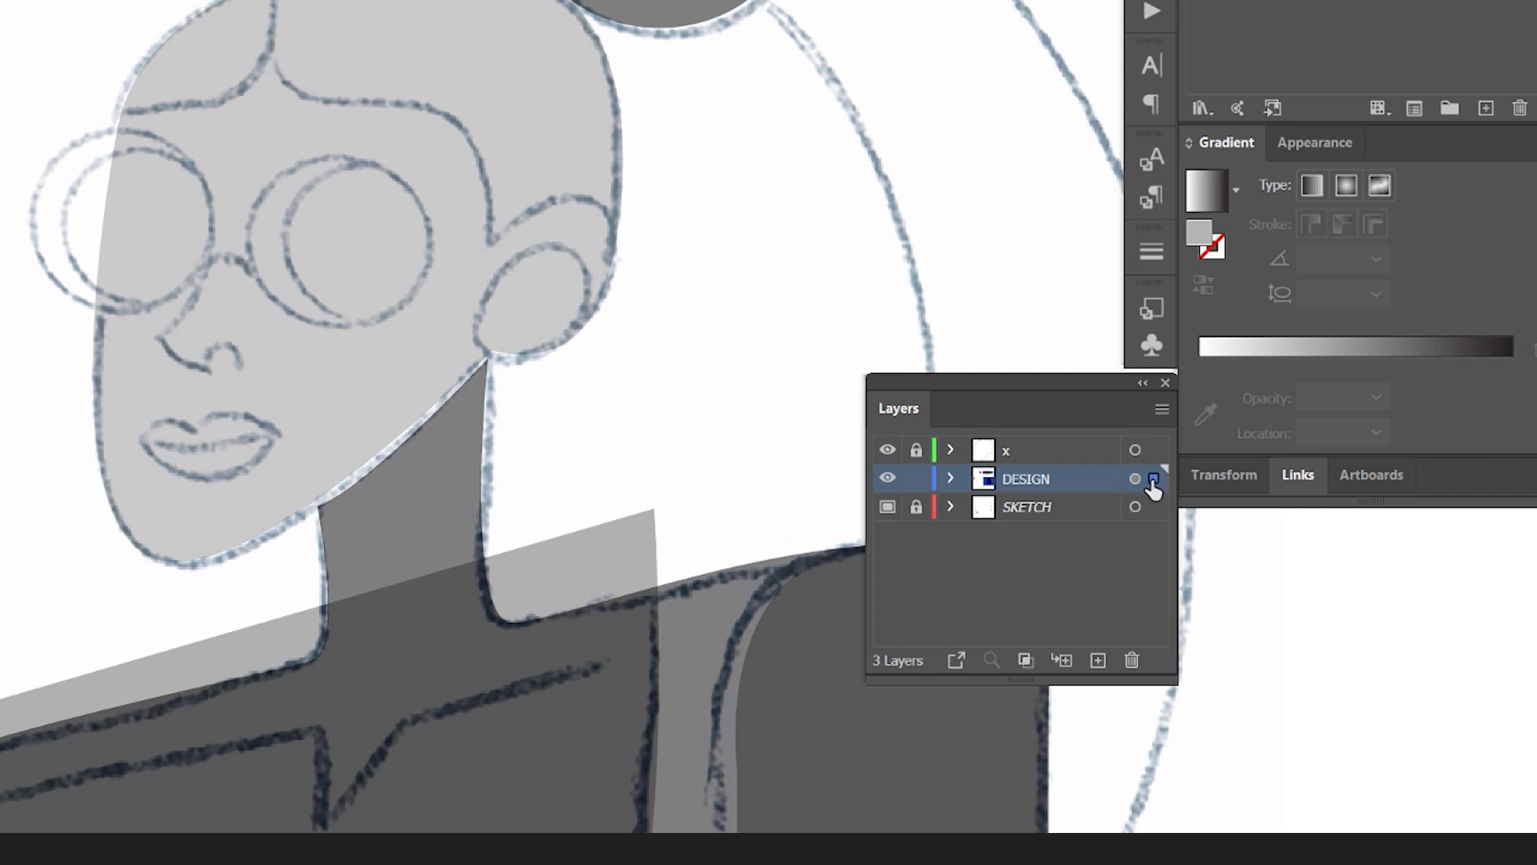
click(1153, 480)
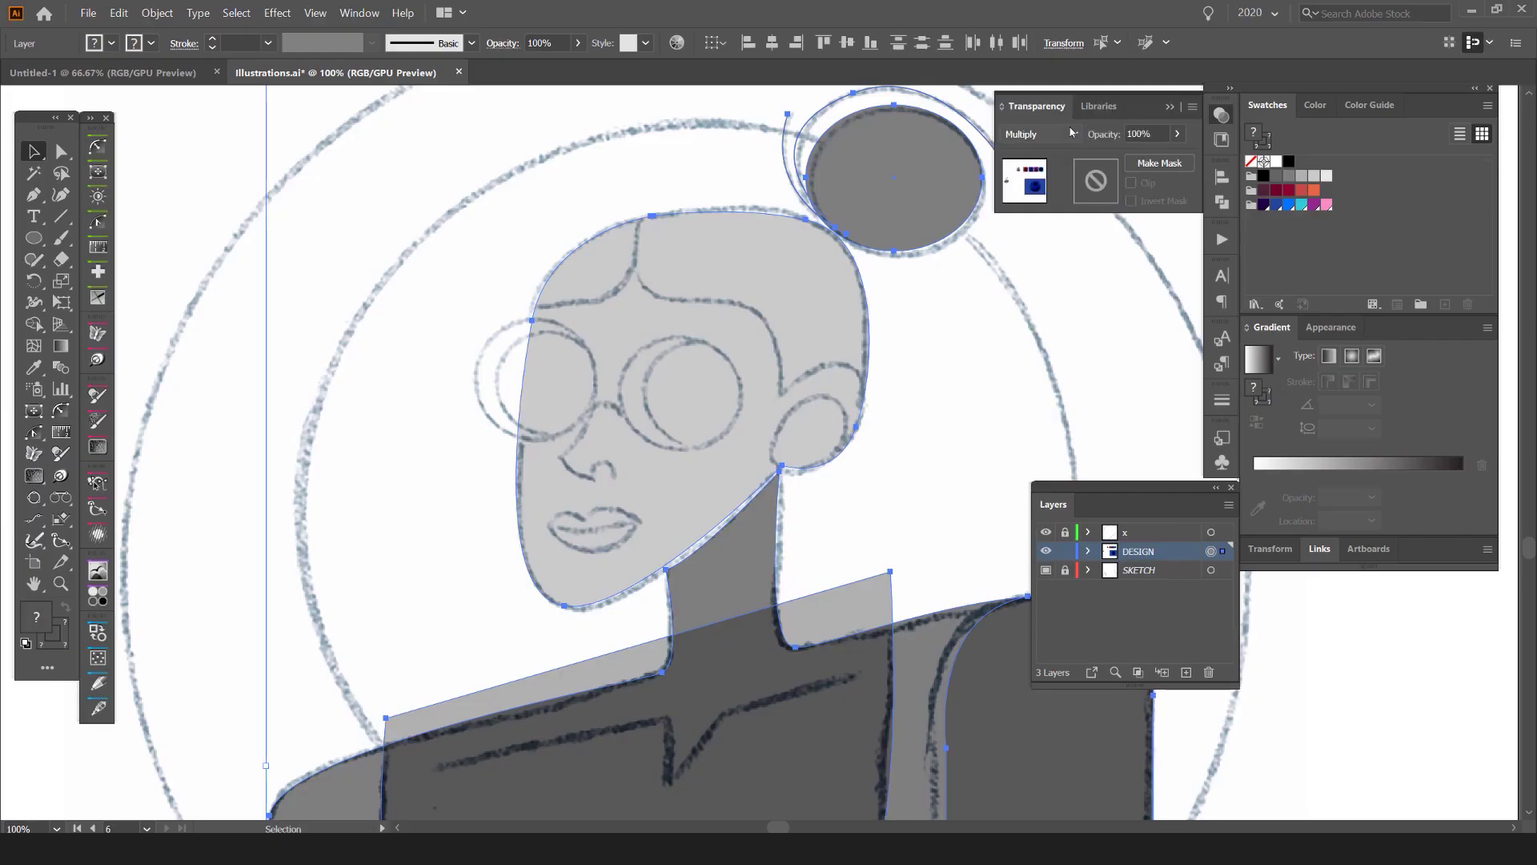
click(1039, 134)
click(1029, 189)
click(1054, 136)
click(1033, 197)
click(969, 303)
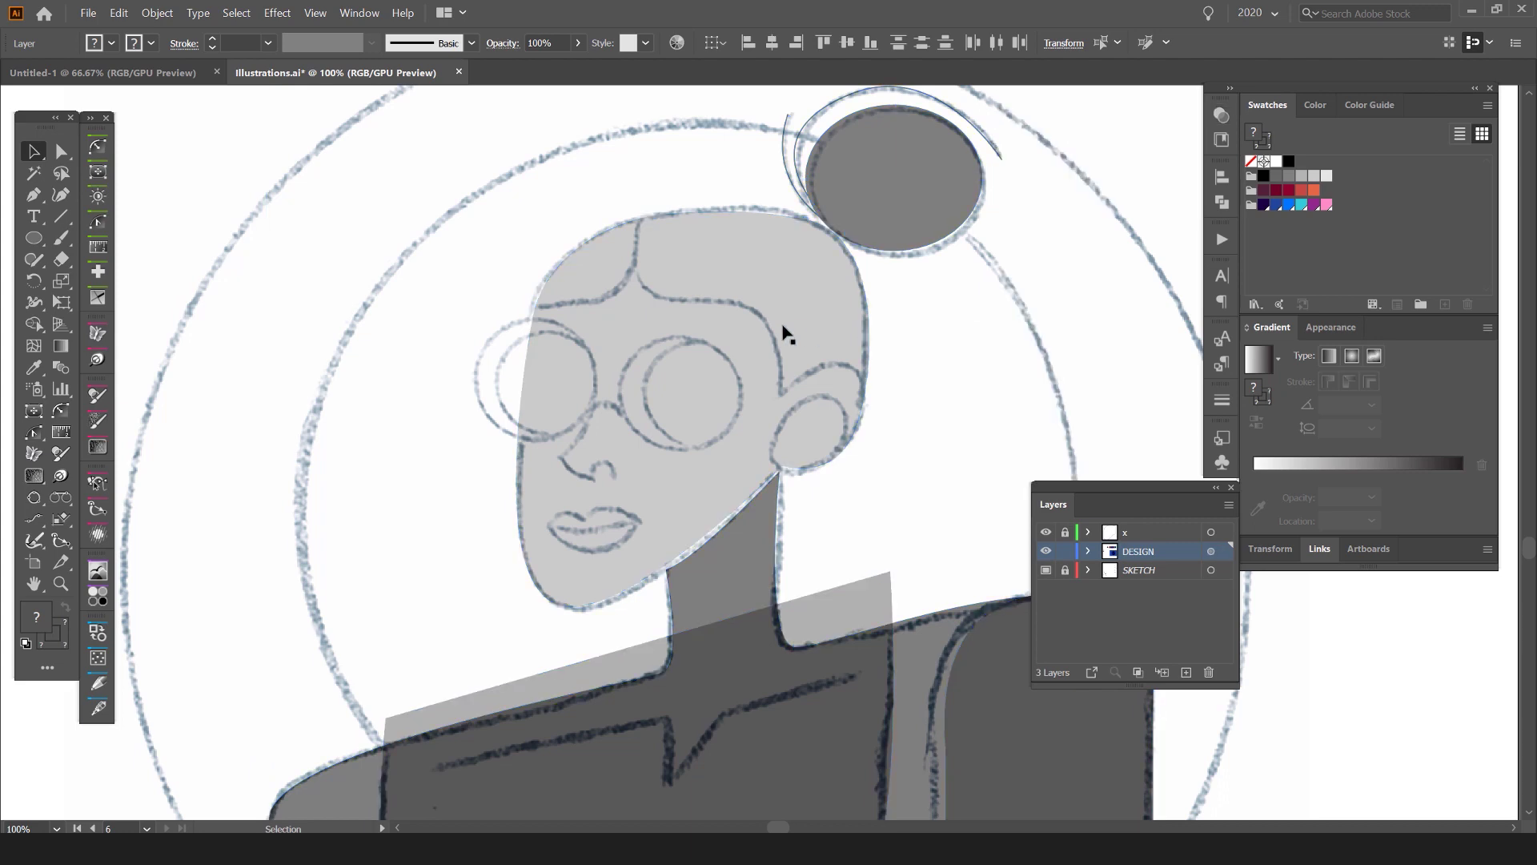
click(916, 319)
Step: Draw an ellipse from the centre of the hair bun out to its sketched outline, undoing the stray drag made after deselecting it
drag(916, 319, 867, 331)
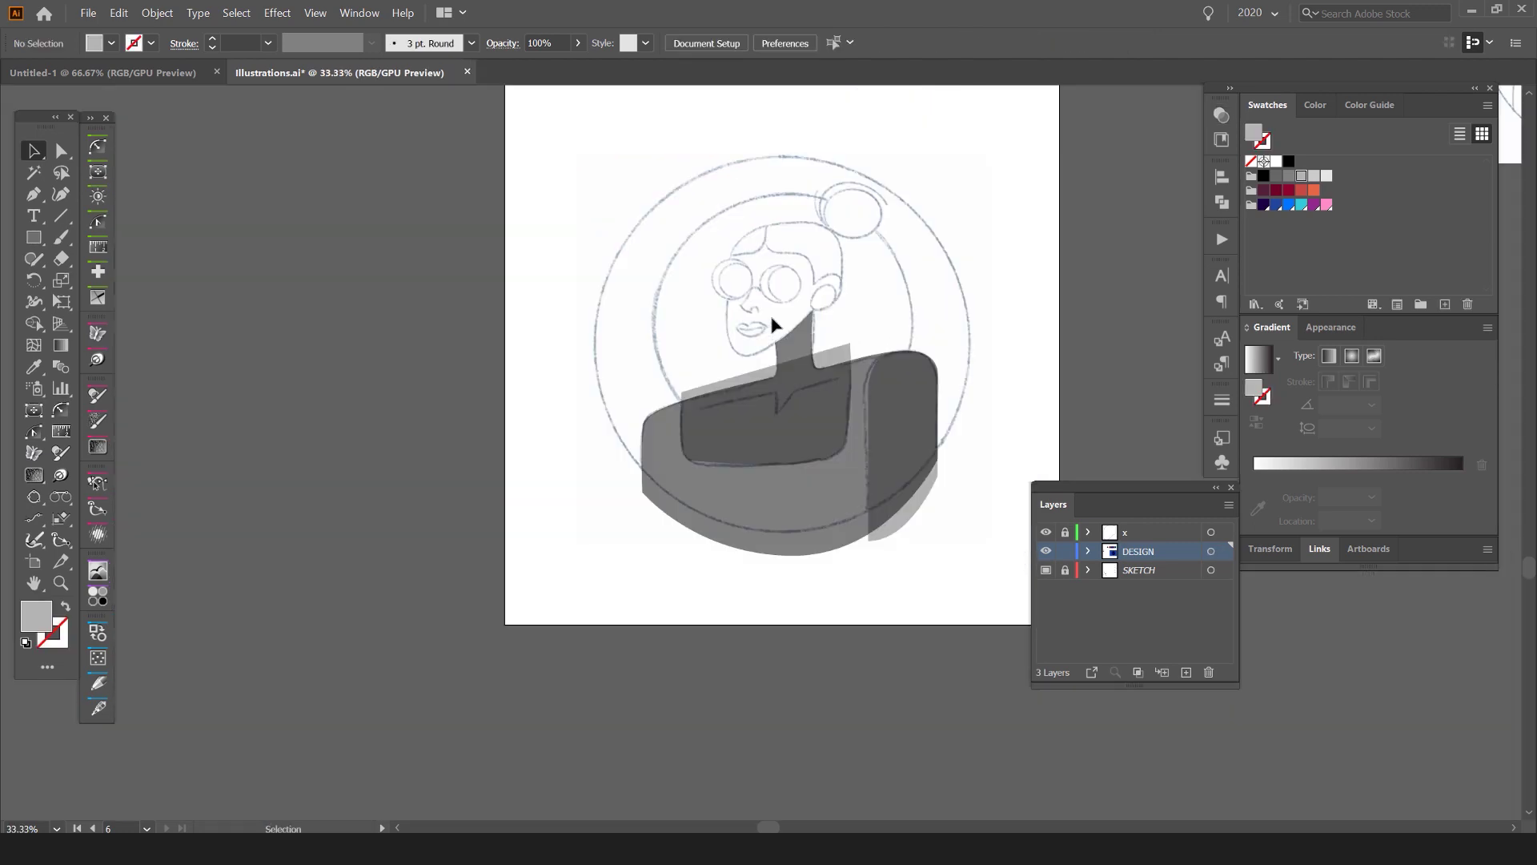
scroll(773, 324, up, 4)
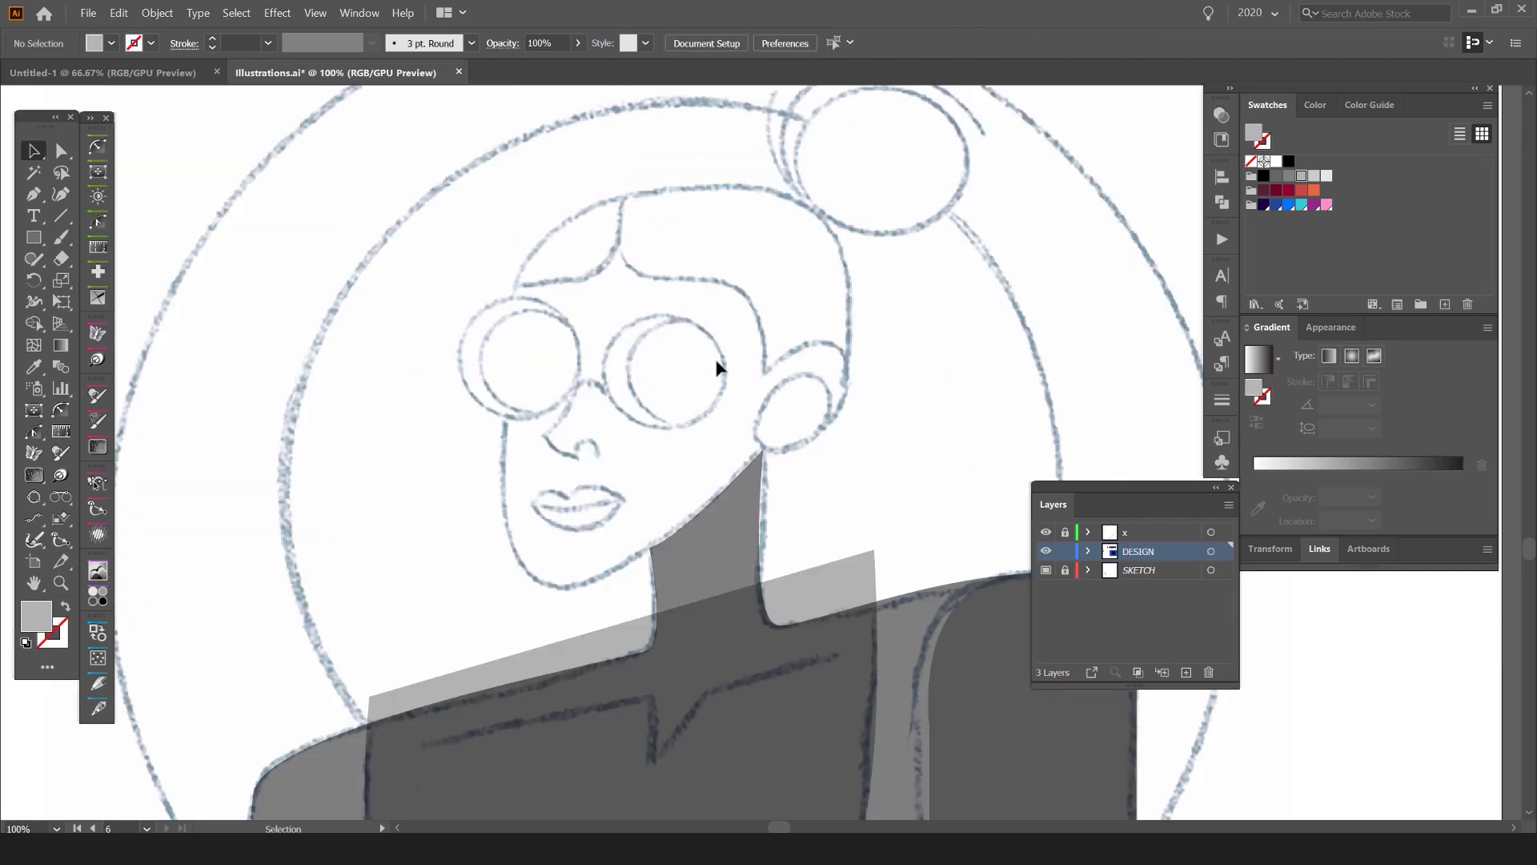
drag(724, 267, 658, 338)
scroll(793, 229, up, 1)
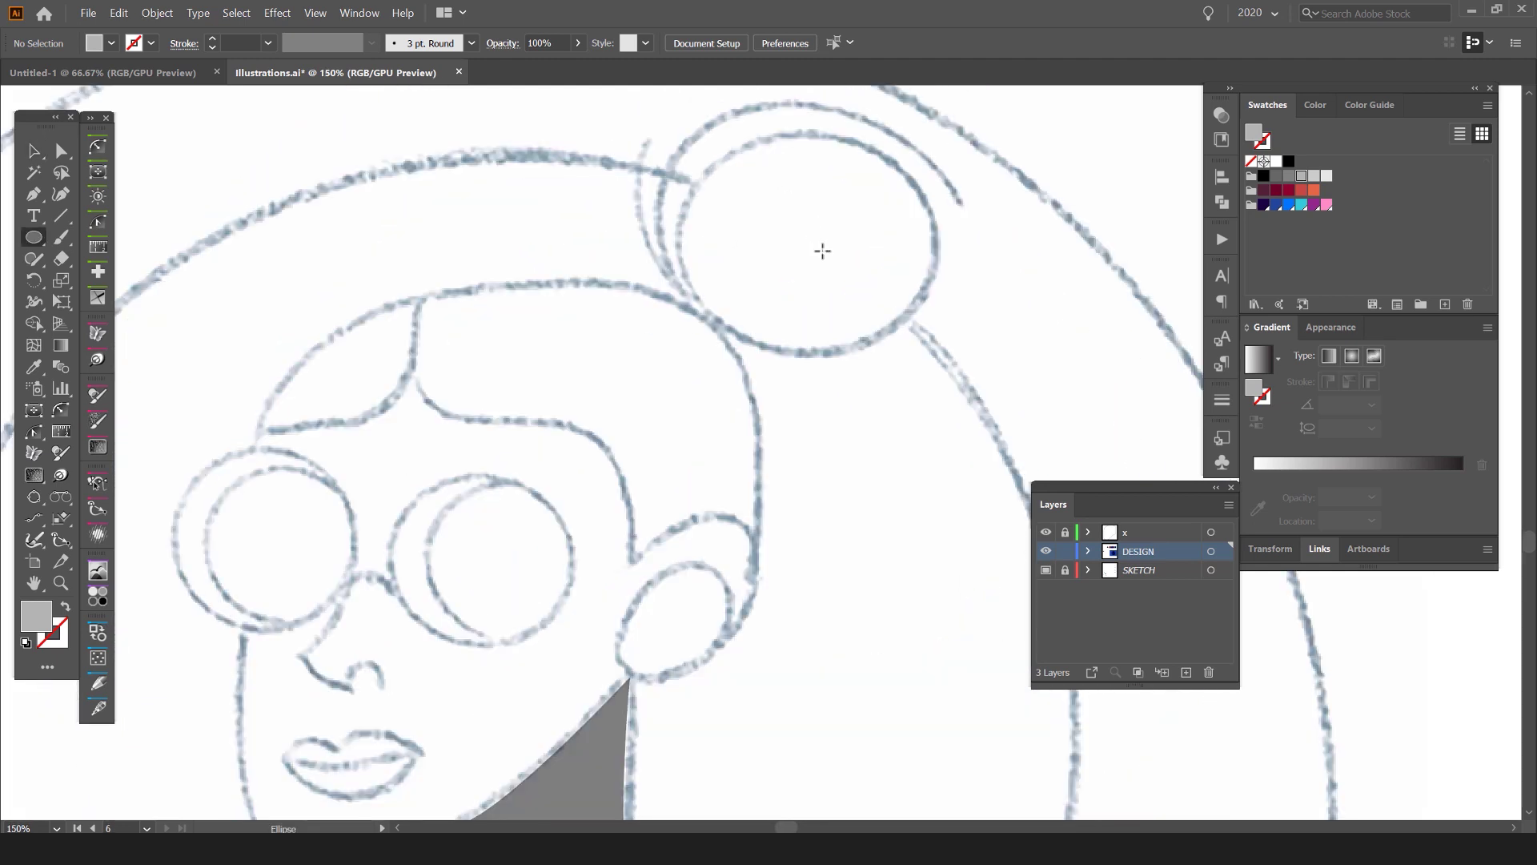
scroll(526, 275, up, 1)
drag(37, 243, 135, 286)
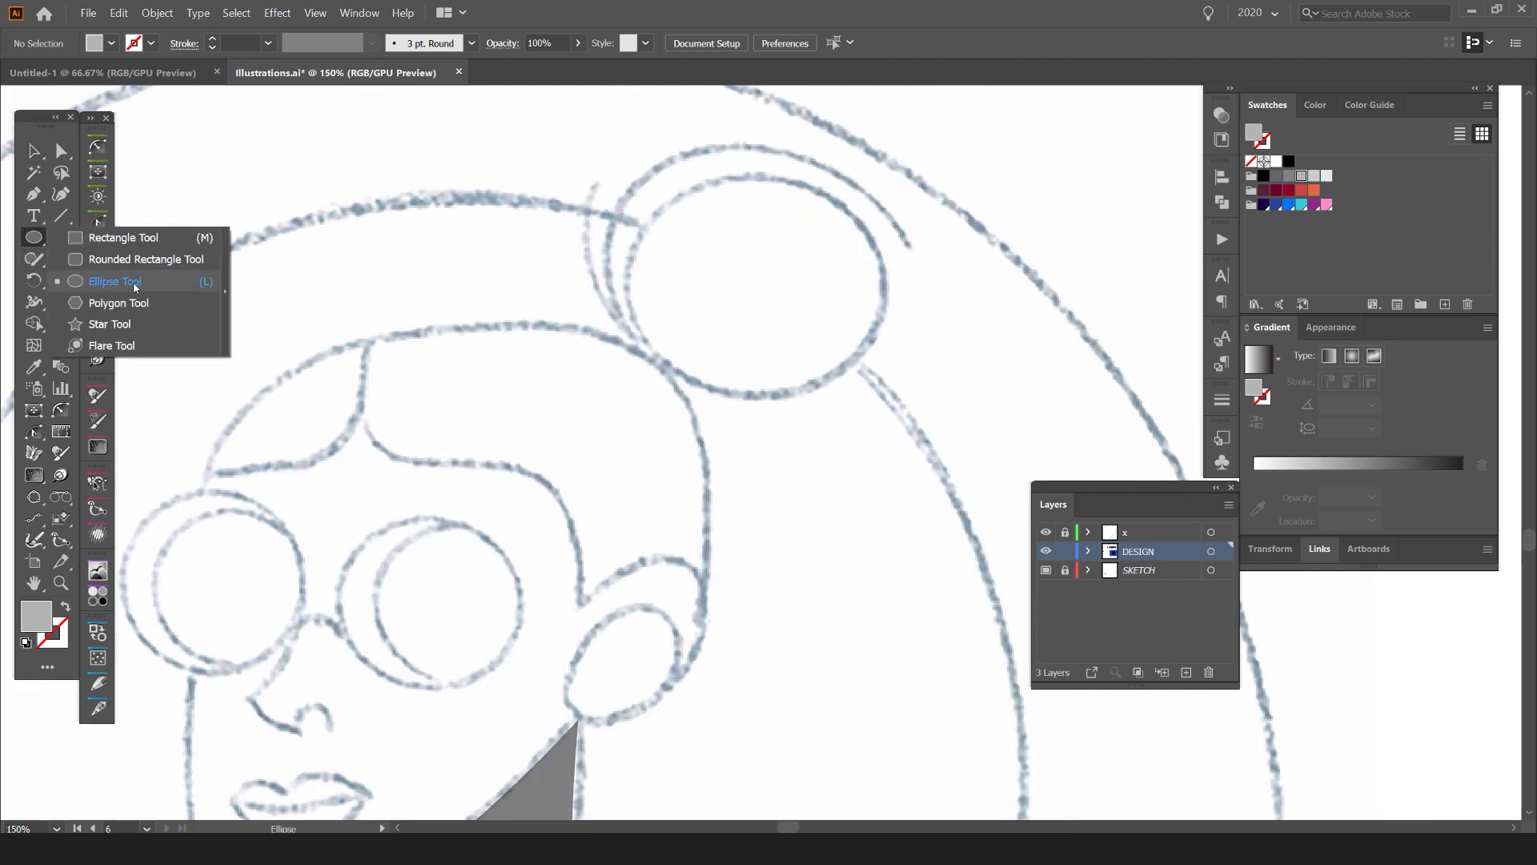
drag(41, 124, 40, 124)
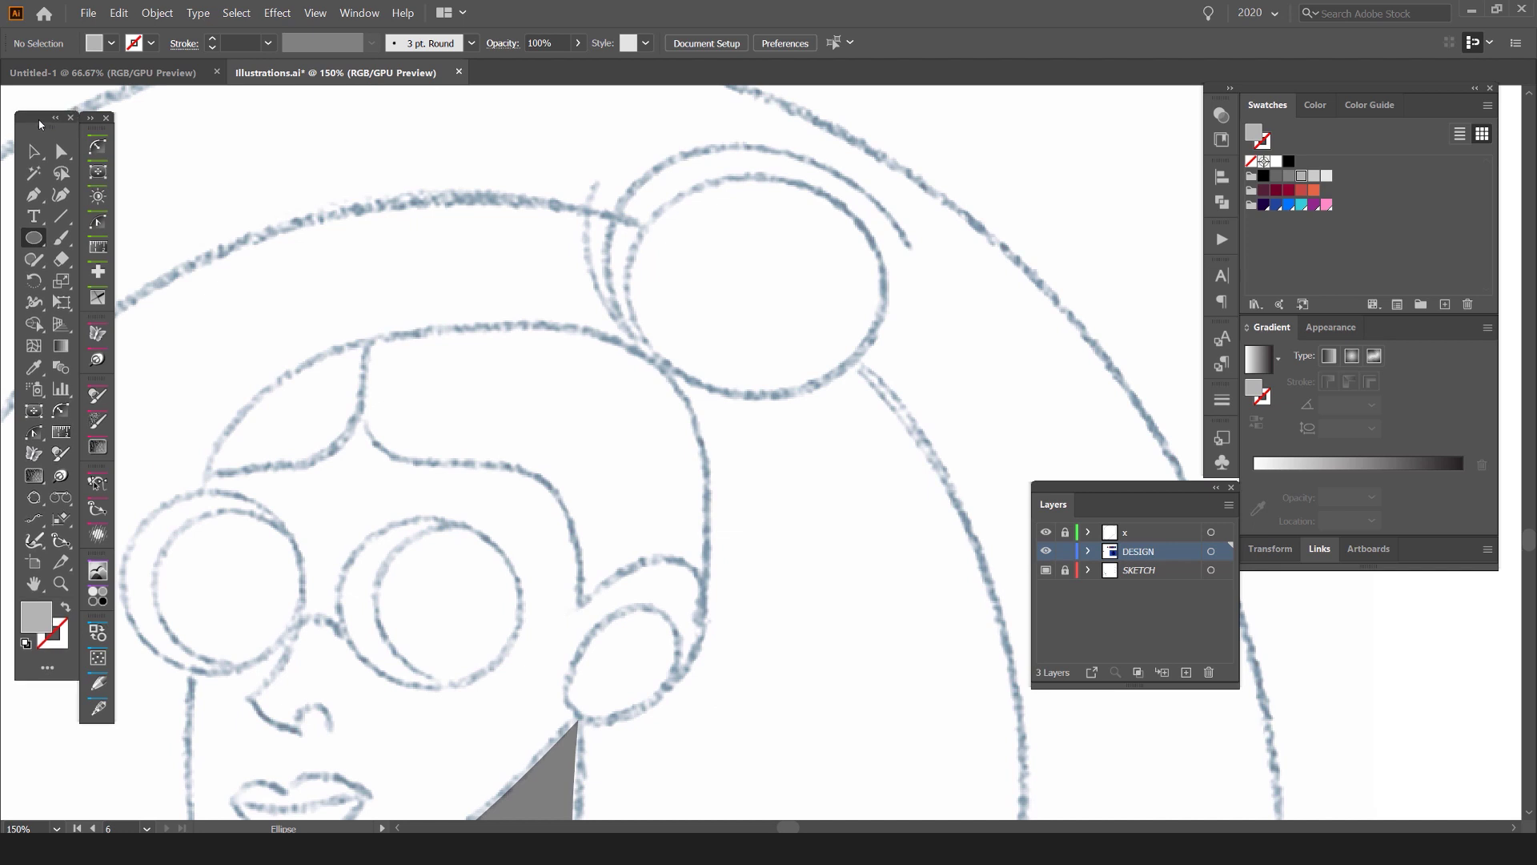
drag(750, 280, 882, 388)
key(v)
click(956, 306)
drag(800, 264, 831, 327)
key(ctrl+z)
Step: Fill the hair bun ellipse with the medium grey swatch and deselect it
click(847, 321)
click(1288, 177)
click(934, 316)
drag(893, 375, 879, 297)
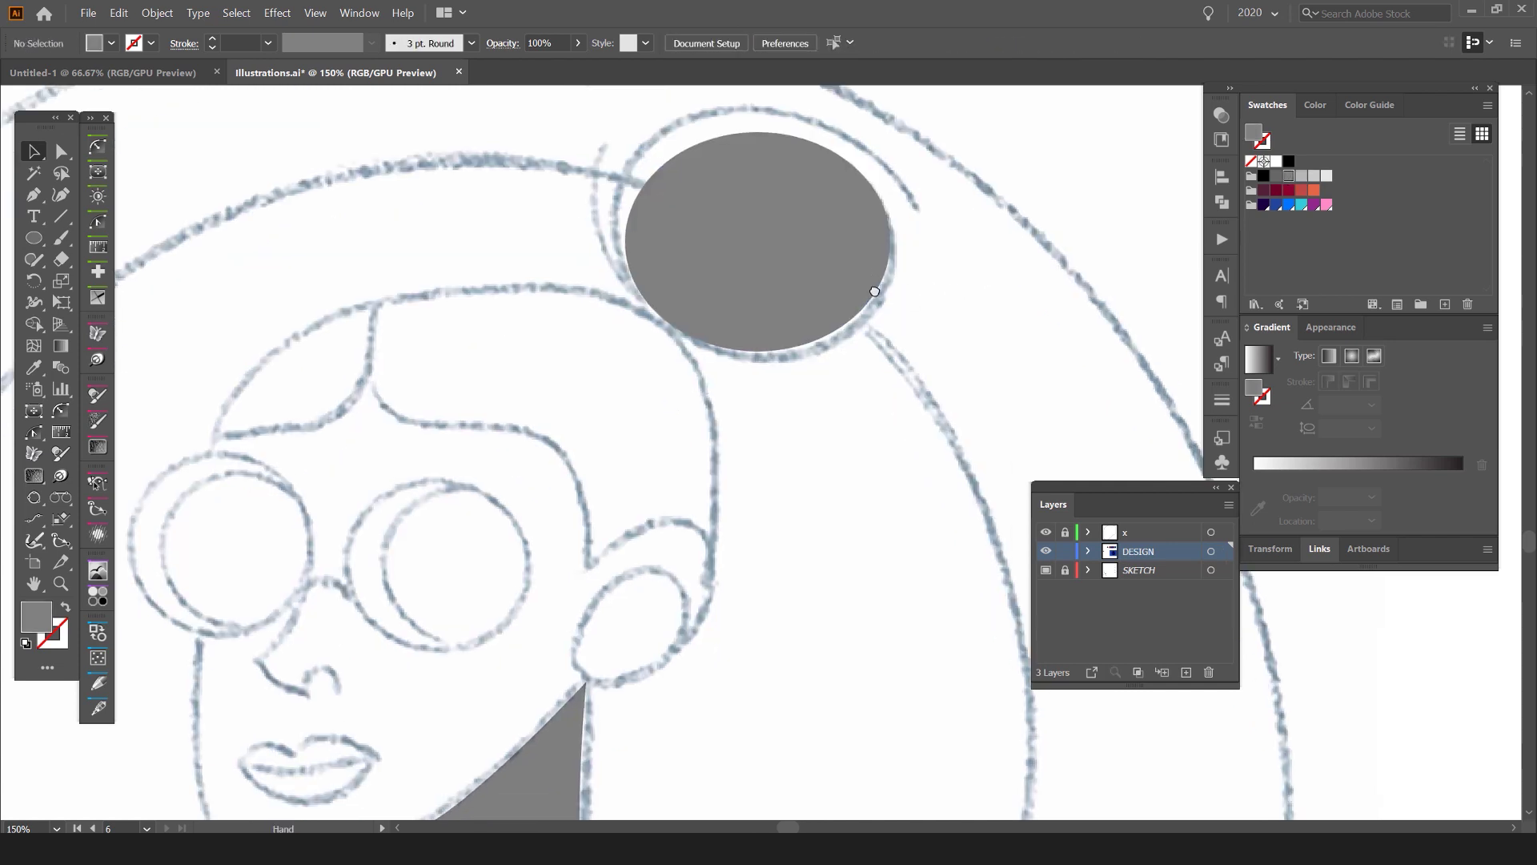
Step: Draw an open curved line over the top of the hair bun as a grey 1 pt stroke without fill, and deselect it
drag(728, 274, 809, 377)
key(p)
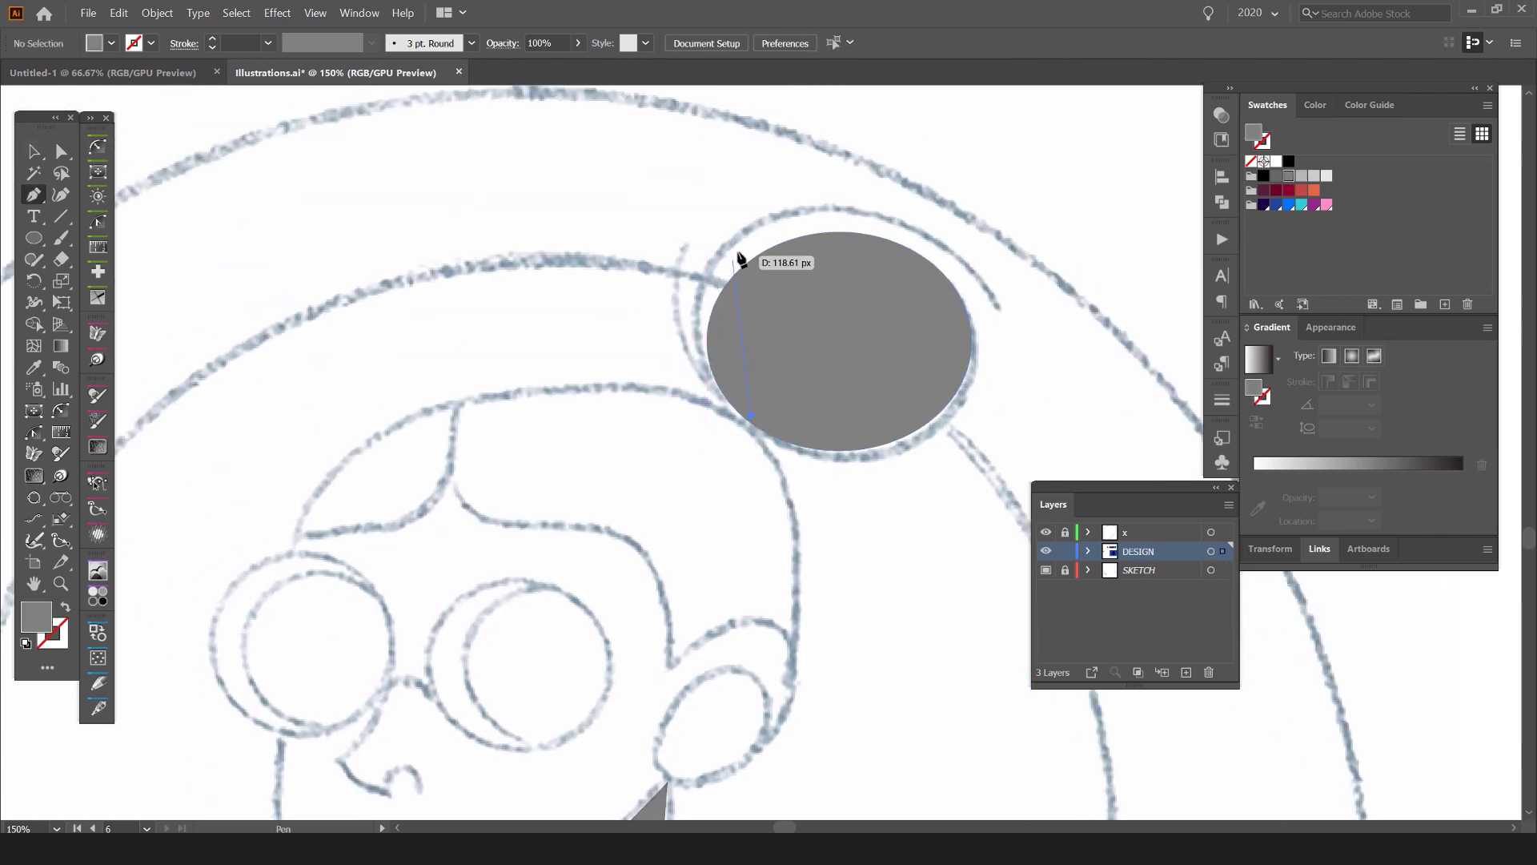
drag(888, 200, 954, 131)
click(1000, 314)
key(shift+x)
key(v)
click(872, 186)
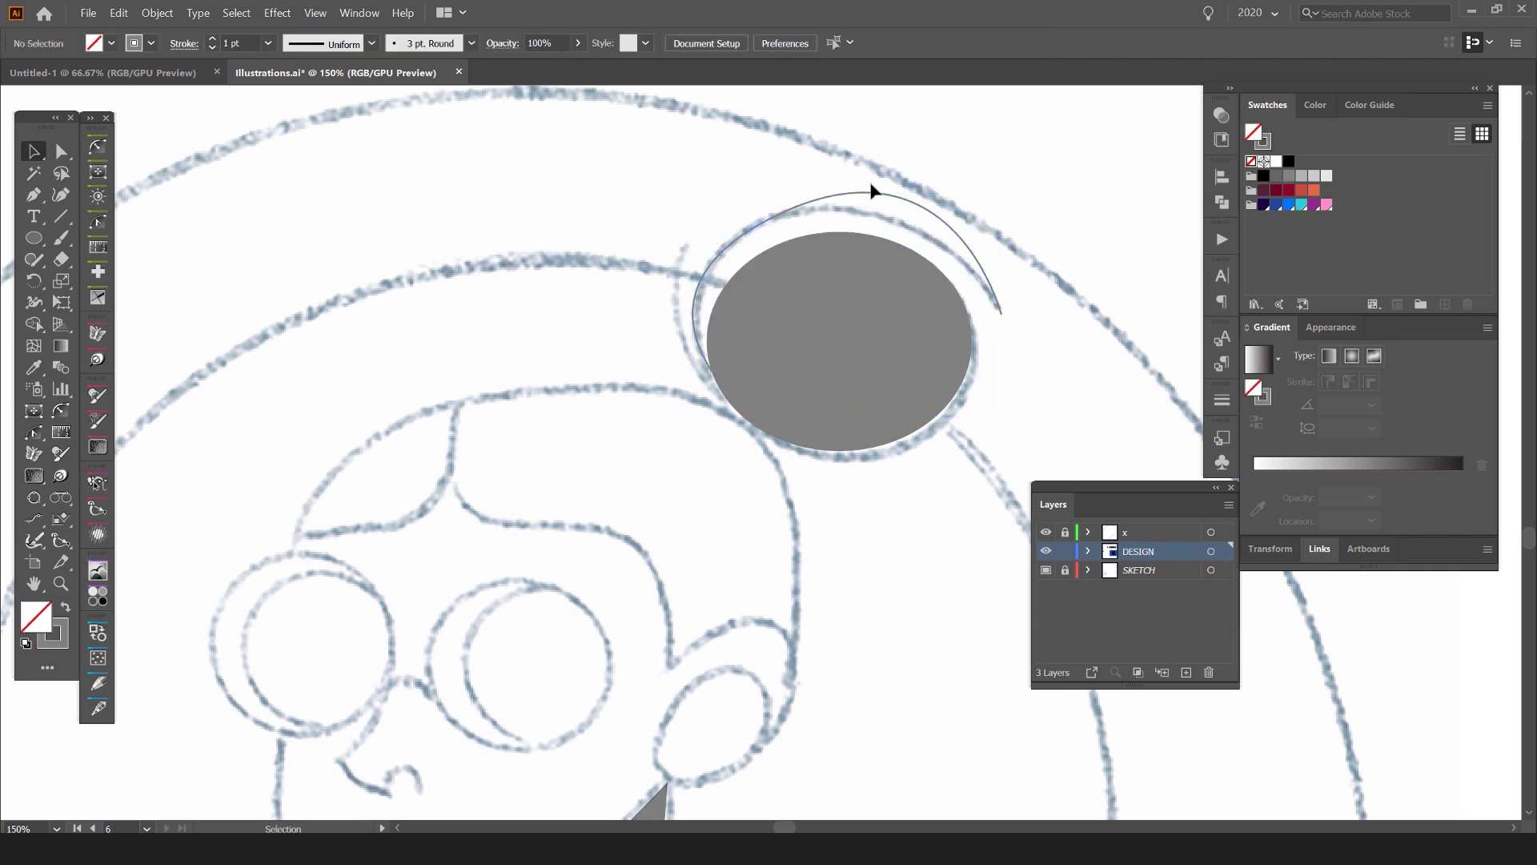
Step: Adjust the curved line above the hair bun so it follows the sketched arc, and deselect it
drag(910, 176, 840, 214)
scroll(884, 185, up, 1)
drag(976, 111, 915, 157)
click(843, 152)
Step: Draw a second, shorter curved line along the sketched stroke on the left side of the hair bun, and deselect it
key(p)
click(729, 506)
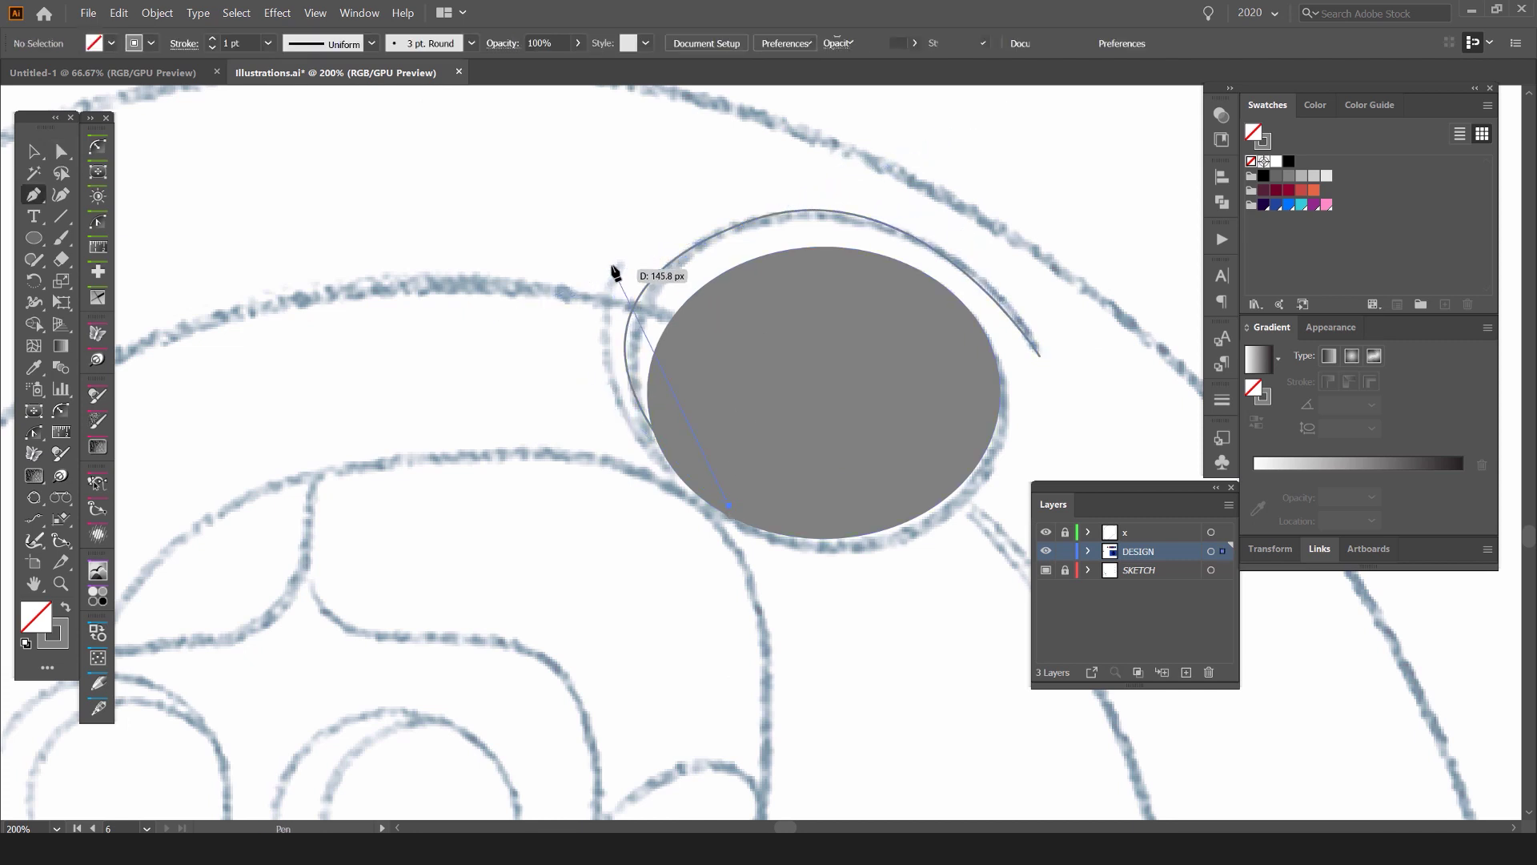
drag(613, 266, 761, 253)
key(v)
click(597, 200)
scroll(597, 199, down, 3)
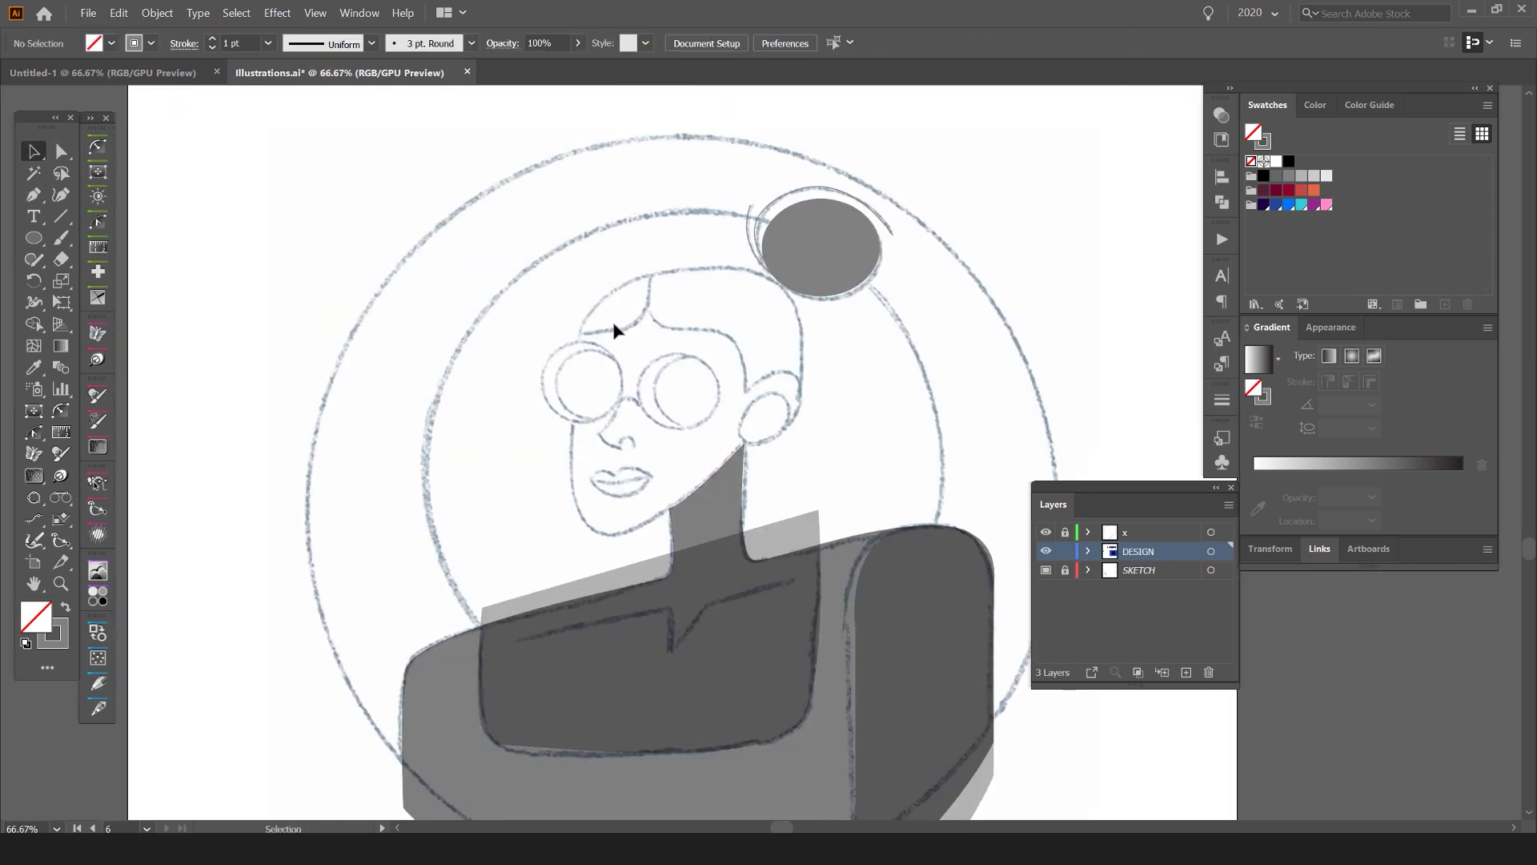
Step: Trace the sketched head outline with the Pen tool from the hair parting around the face, jaw, ear and skull as a closed path
scroll(614, 329, up, 1)
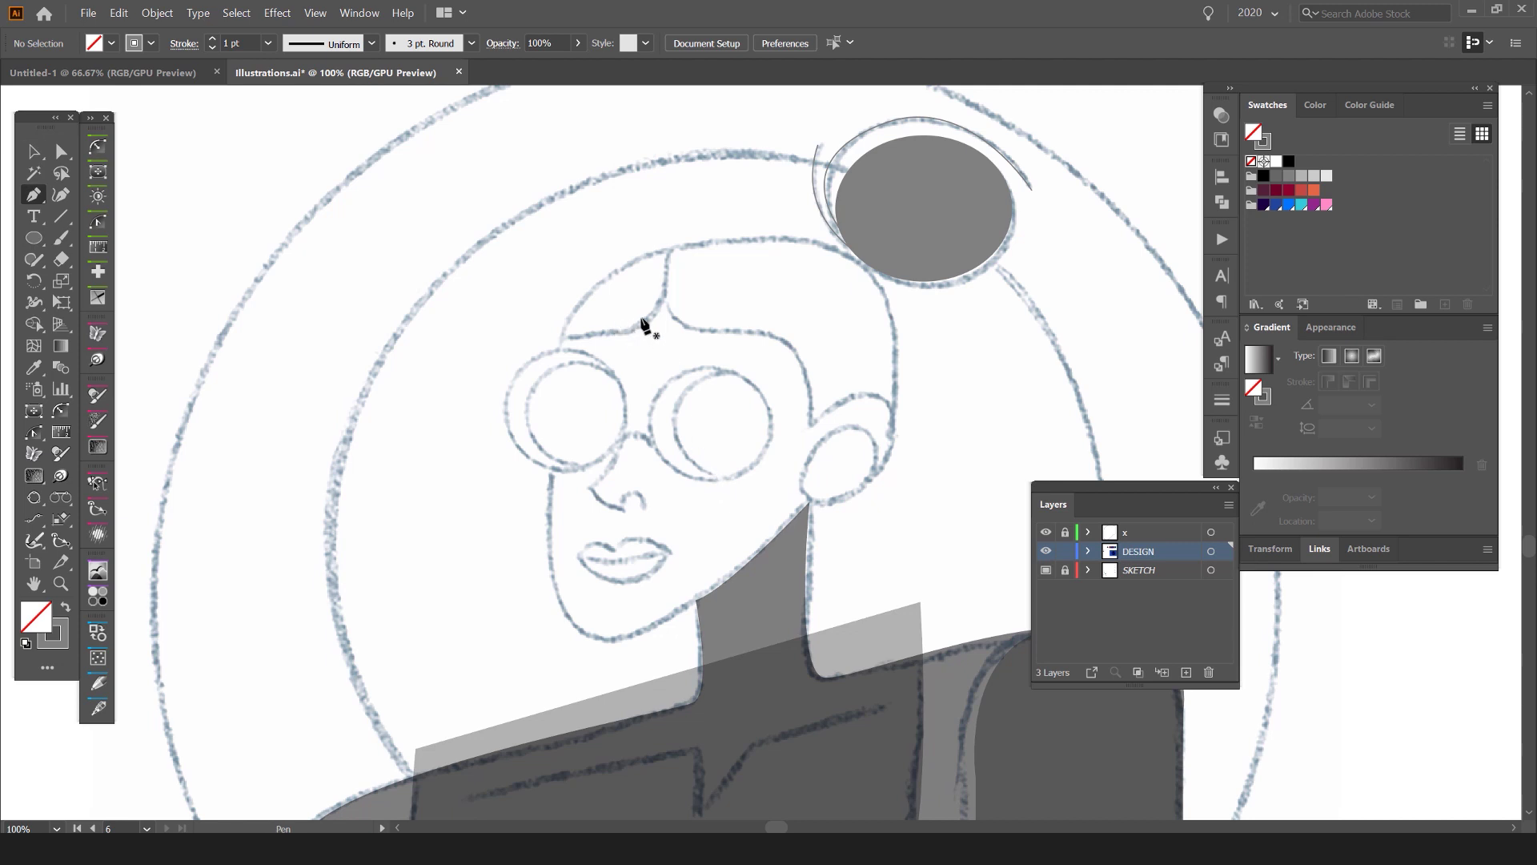
scroll(680, 228, down, 1)
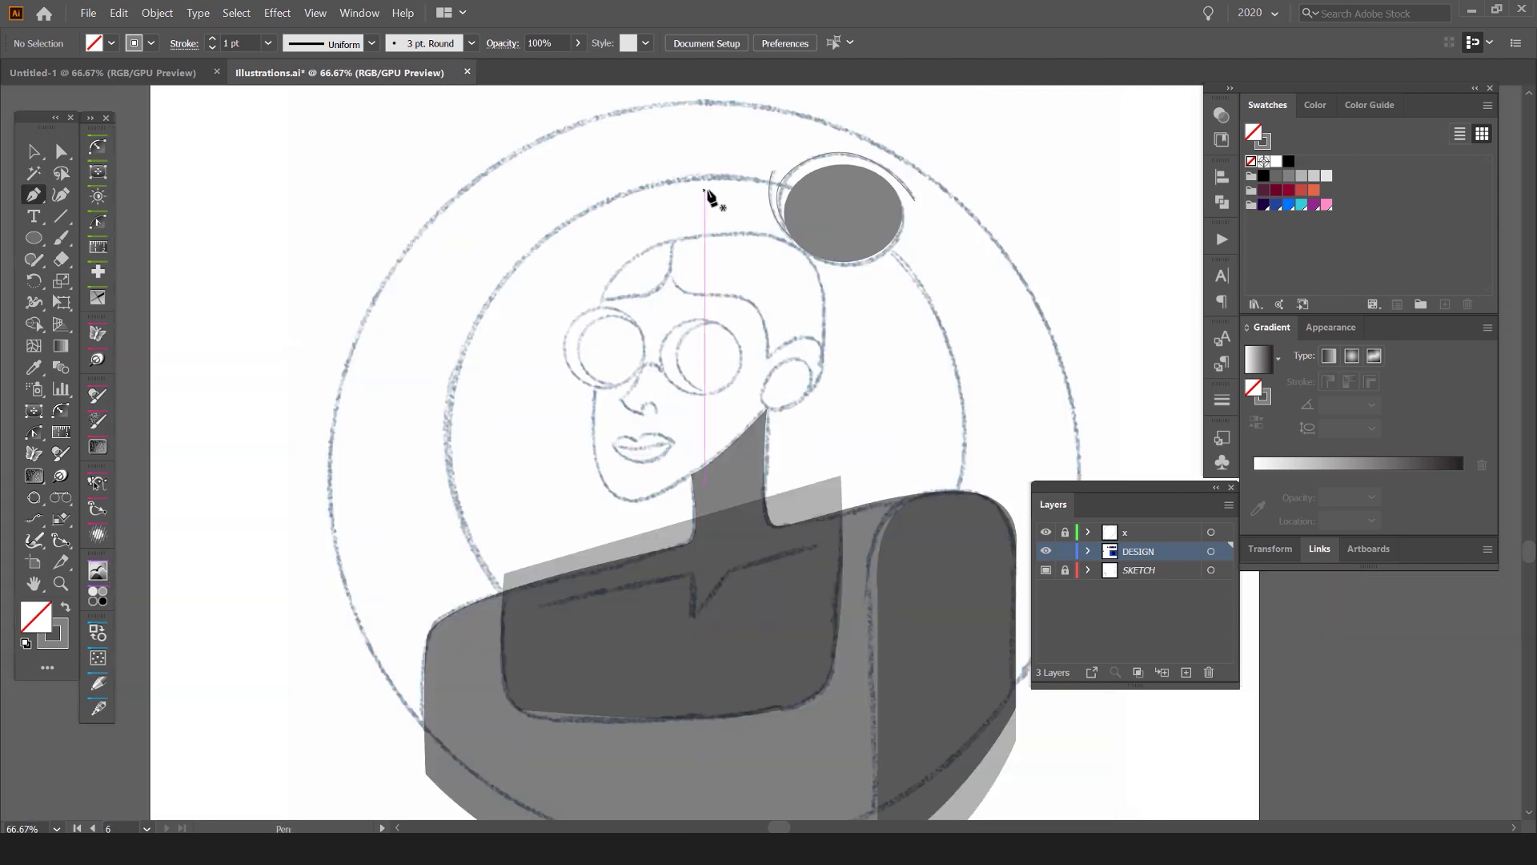
scroll(705, 194, up, 2)
drag(661, 425, 636, 249)
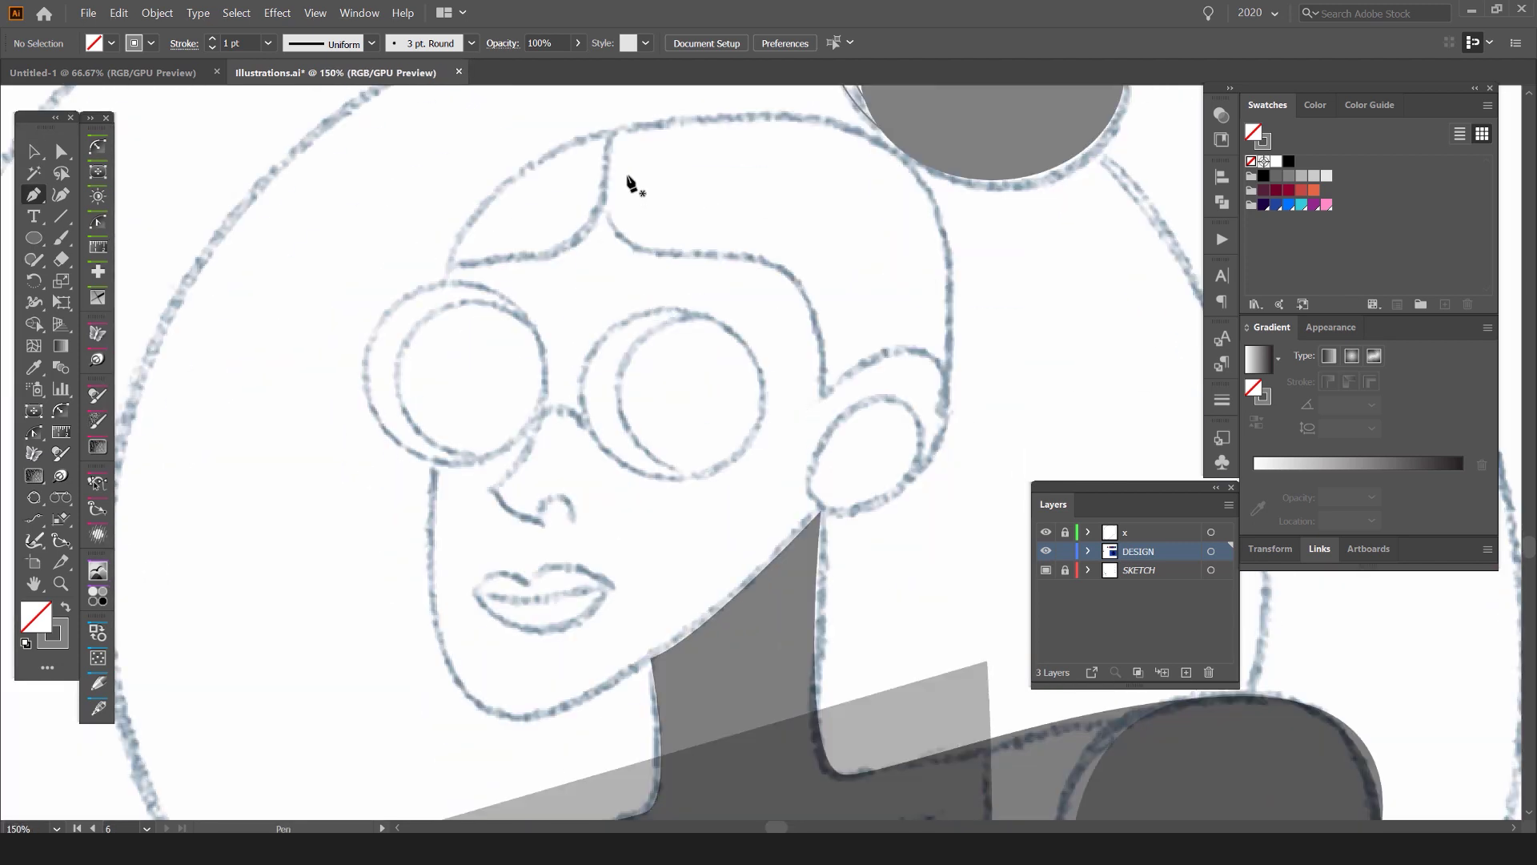
click(628, 128)
drag(450, 283, 425, 417)
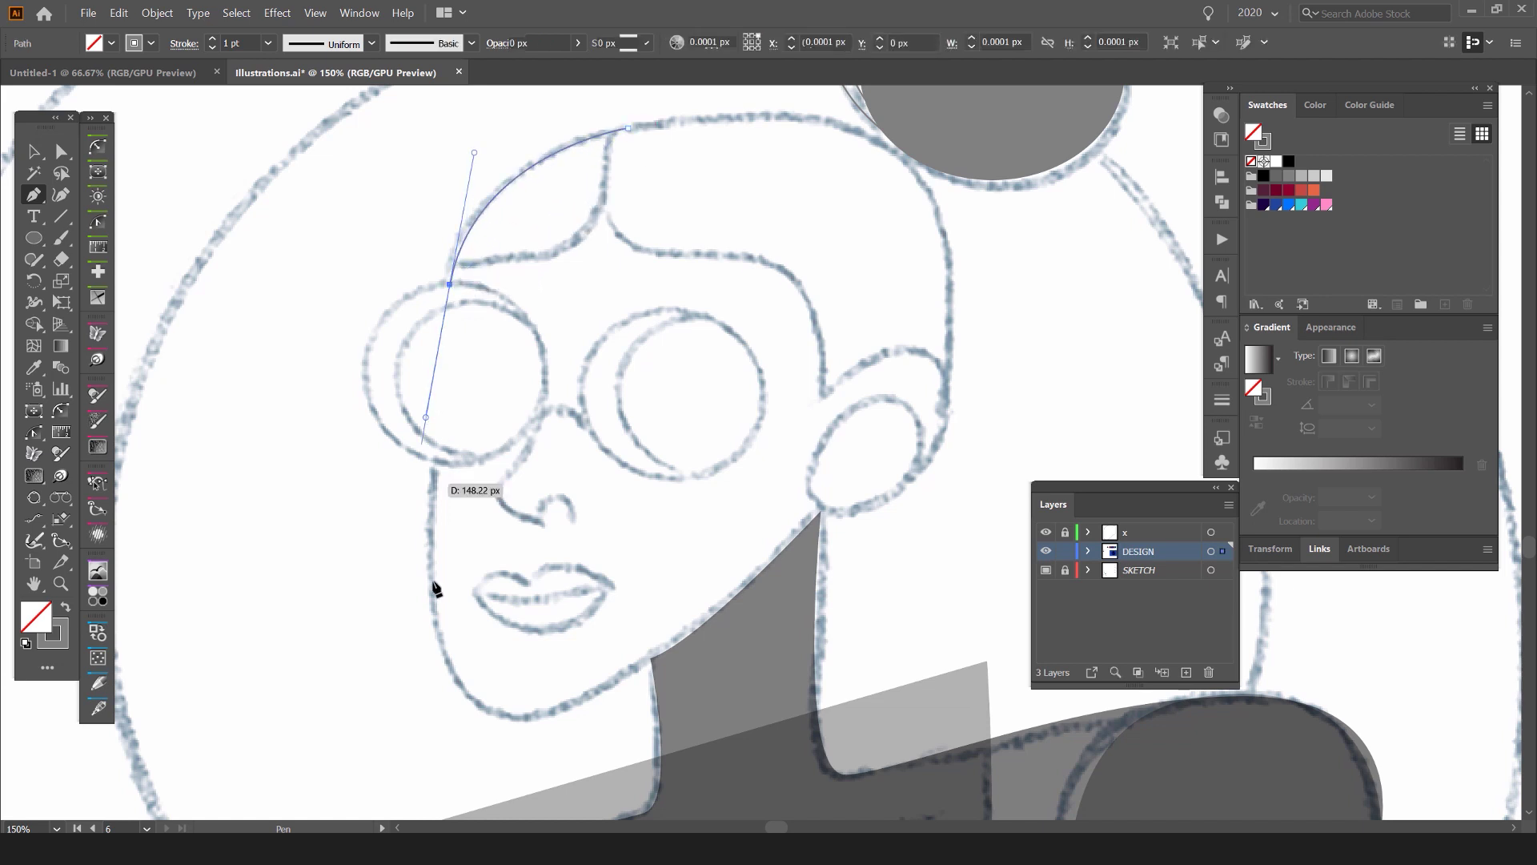
drag(477, 704, 603, 726)
drag(853, 498, 873, 479)
drag(937, 444, 965, 359)
drag(861, 132, 744, 110)
click(629, 129)
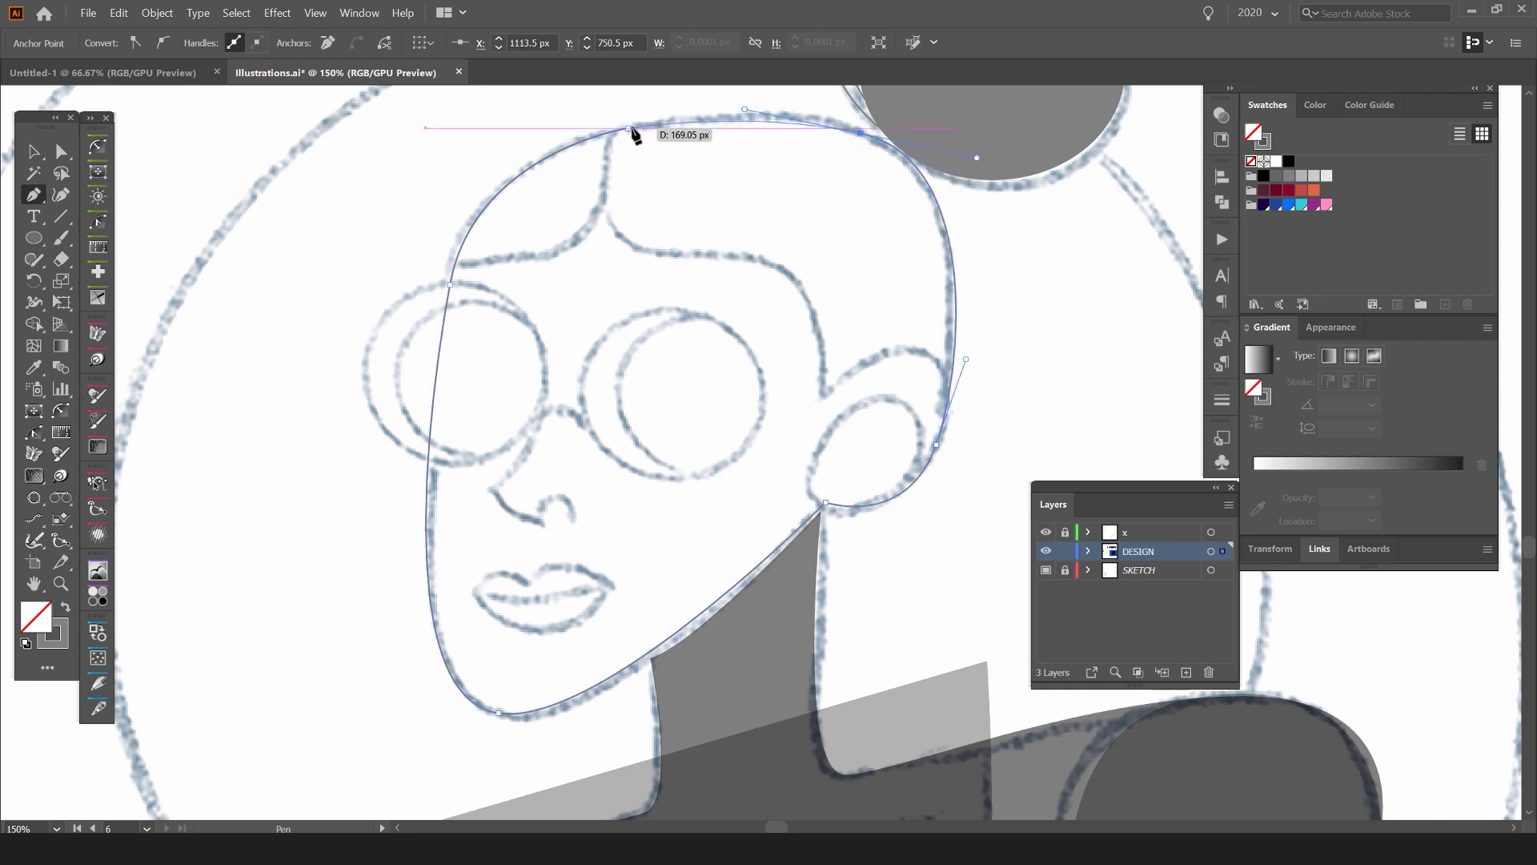
Step: Select the head outline and swap its fill and stroke so the head becomes a solid grey shape without outline
key(v)
scroll(731, 133, down, 1)
click(886, 232)
click(878, 230)
key(shift+x)
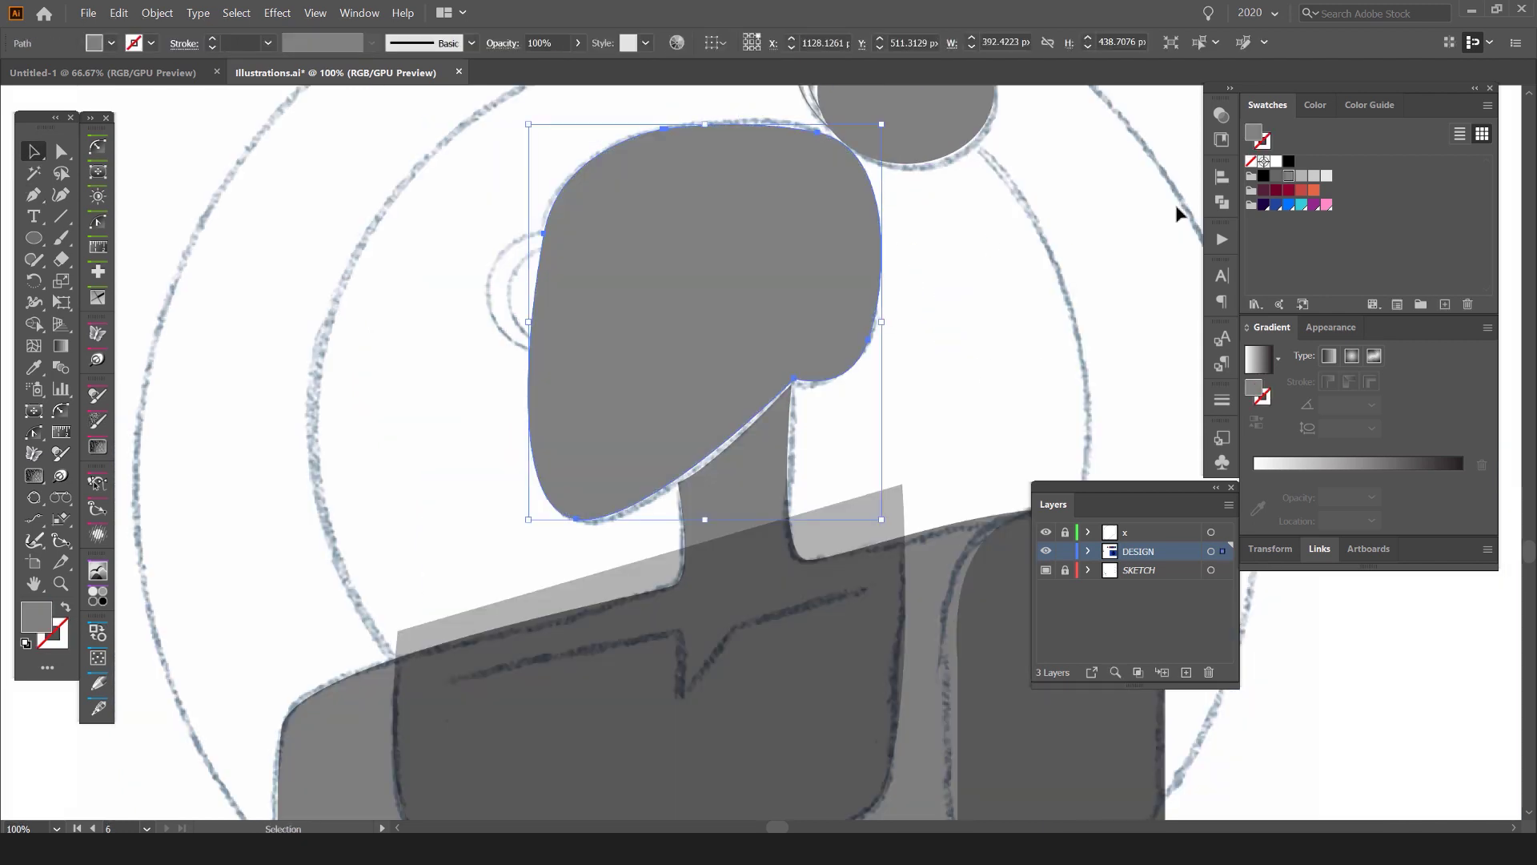
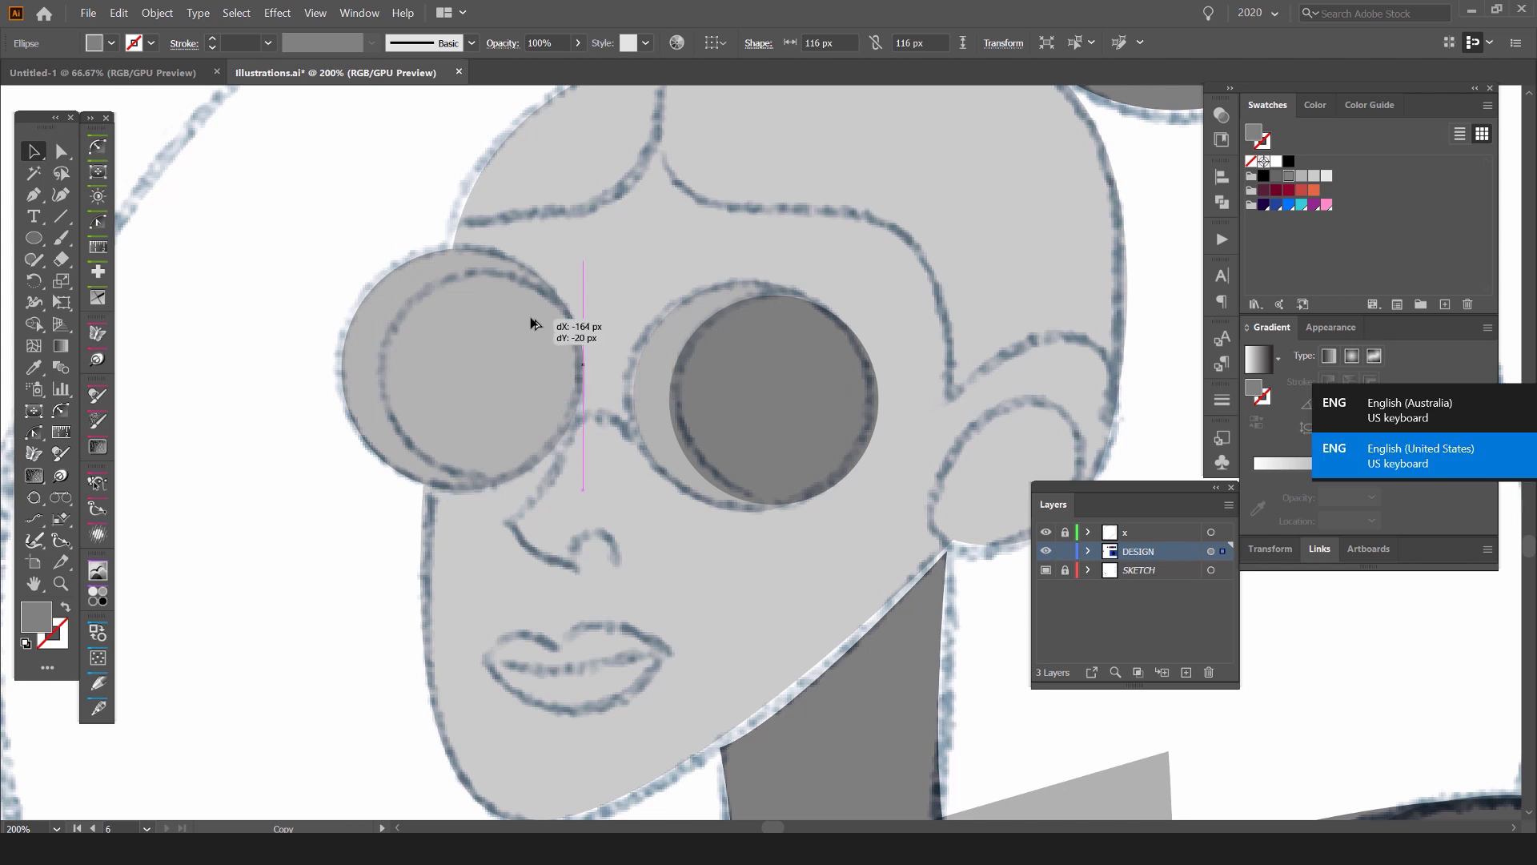
Step: Nudge the copied lens circle one step right and two steps down within the left glasses frame
key(Right)
key(Down)
key(Down)
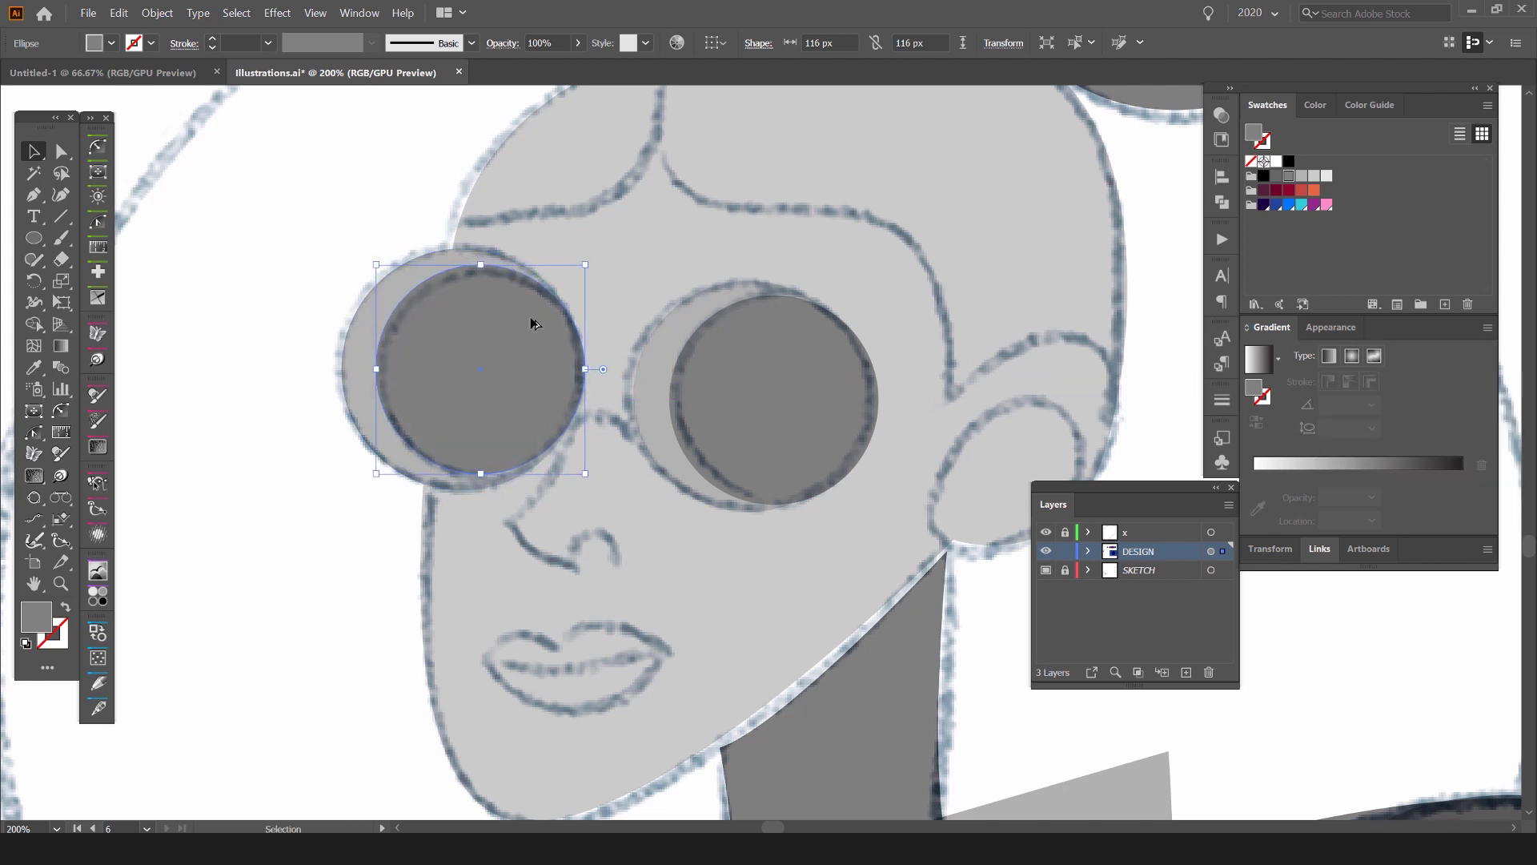
Step: Try to send the left lens circle one level backward, and undo the change
key(ctrl+[)
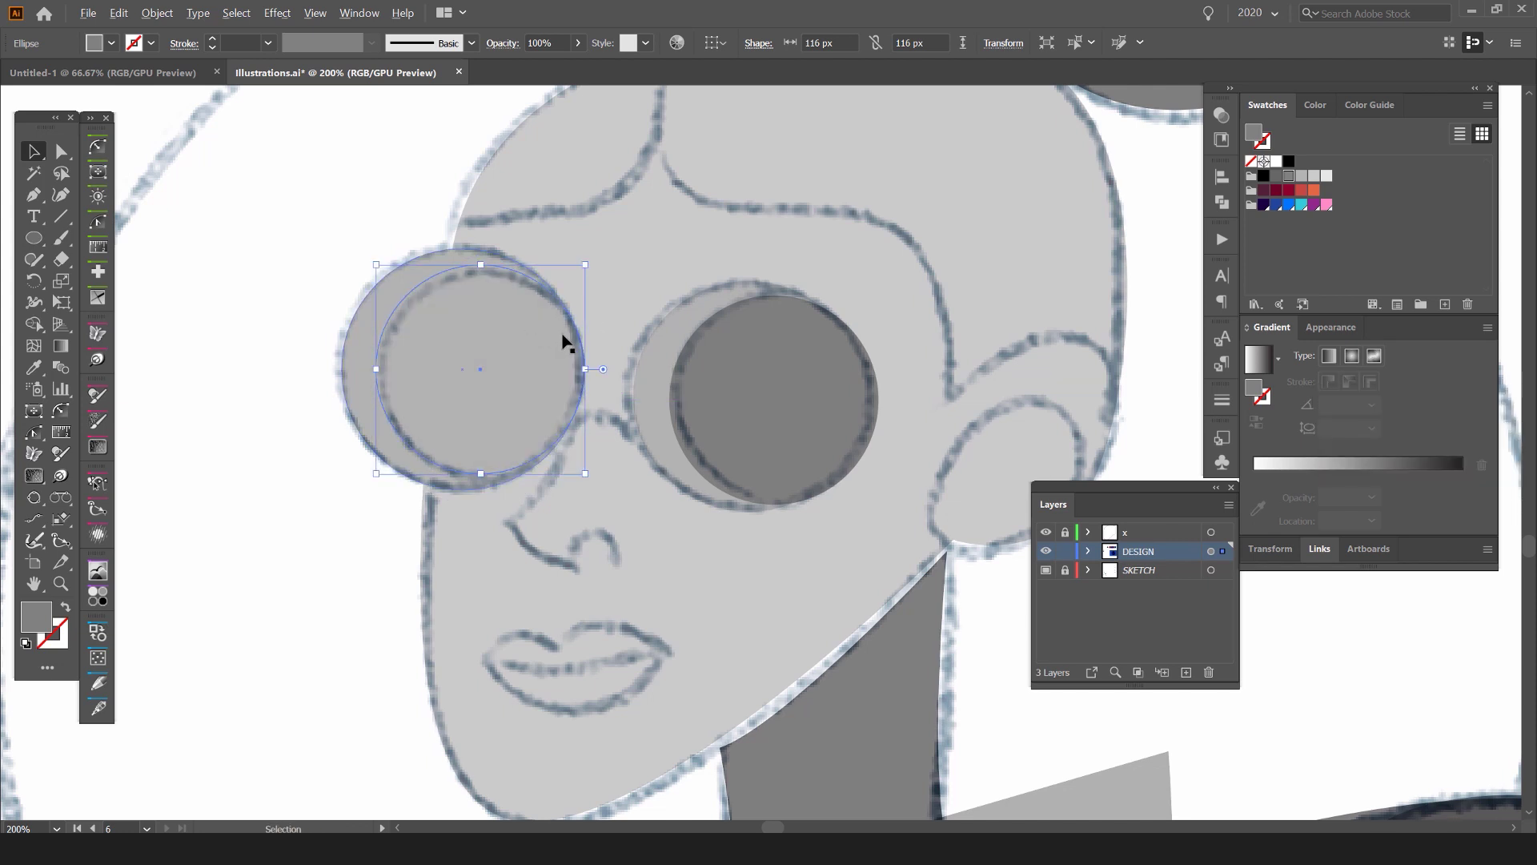
scroll(560, 332, down, 3)
key(ctrl+z)
Step: Examine the stacking-order commands available for the left lens circle
click(157, 13)
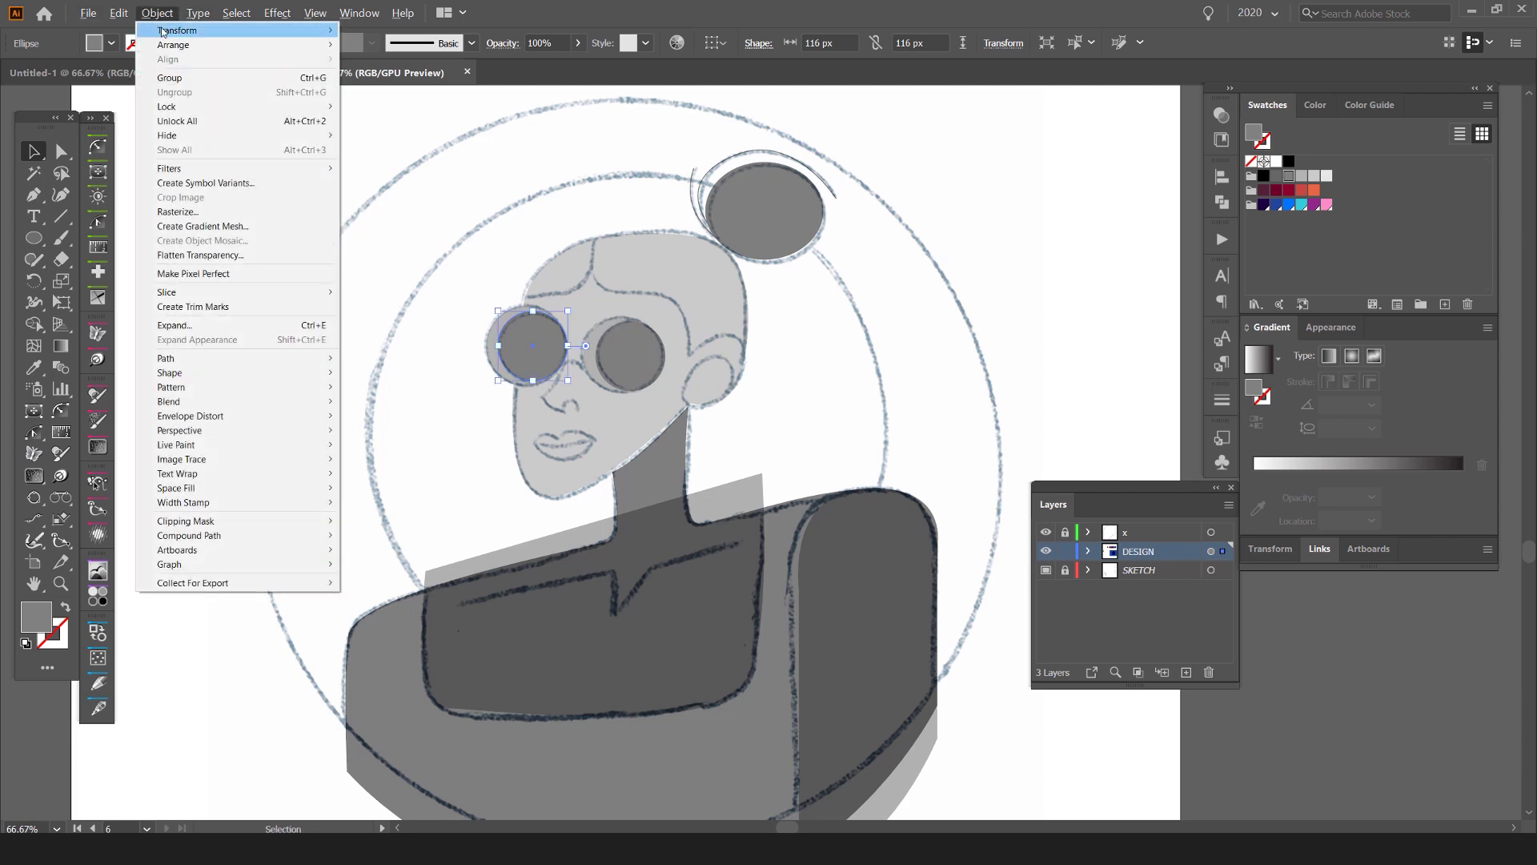
mouse_move(192, 45)
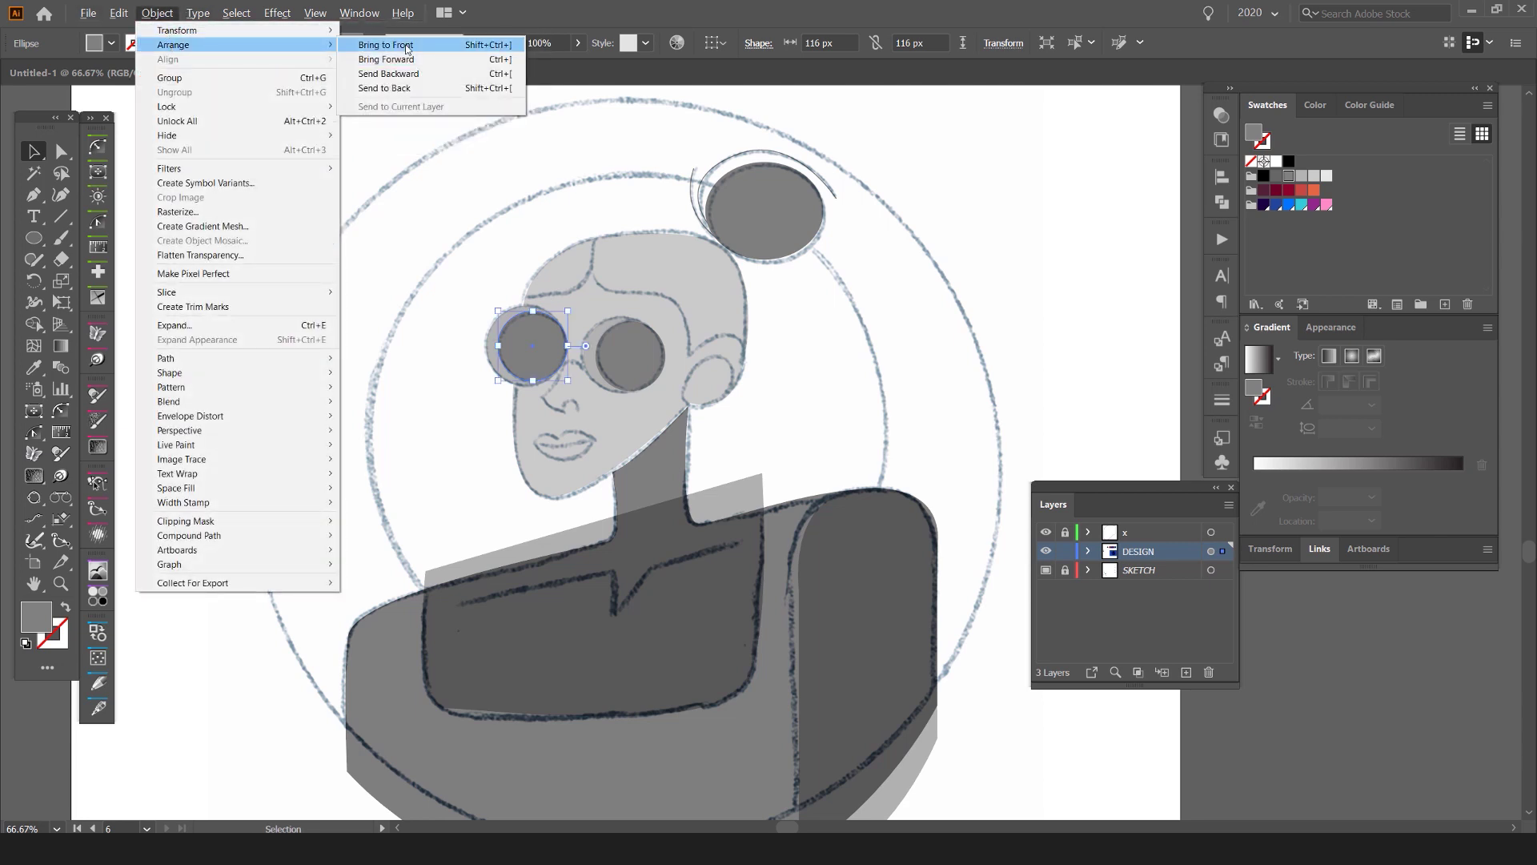
click(409, 88)
scroll(516, 301, up, 2)
click(157, 13)
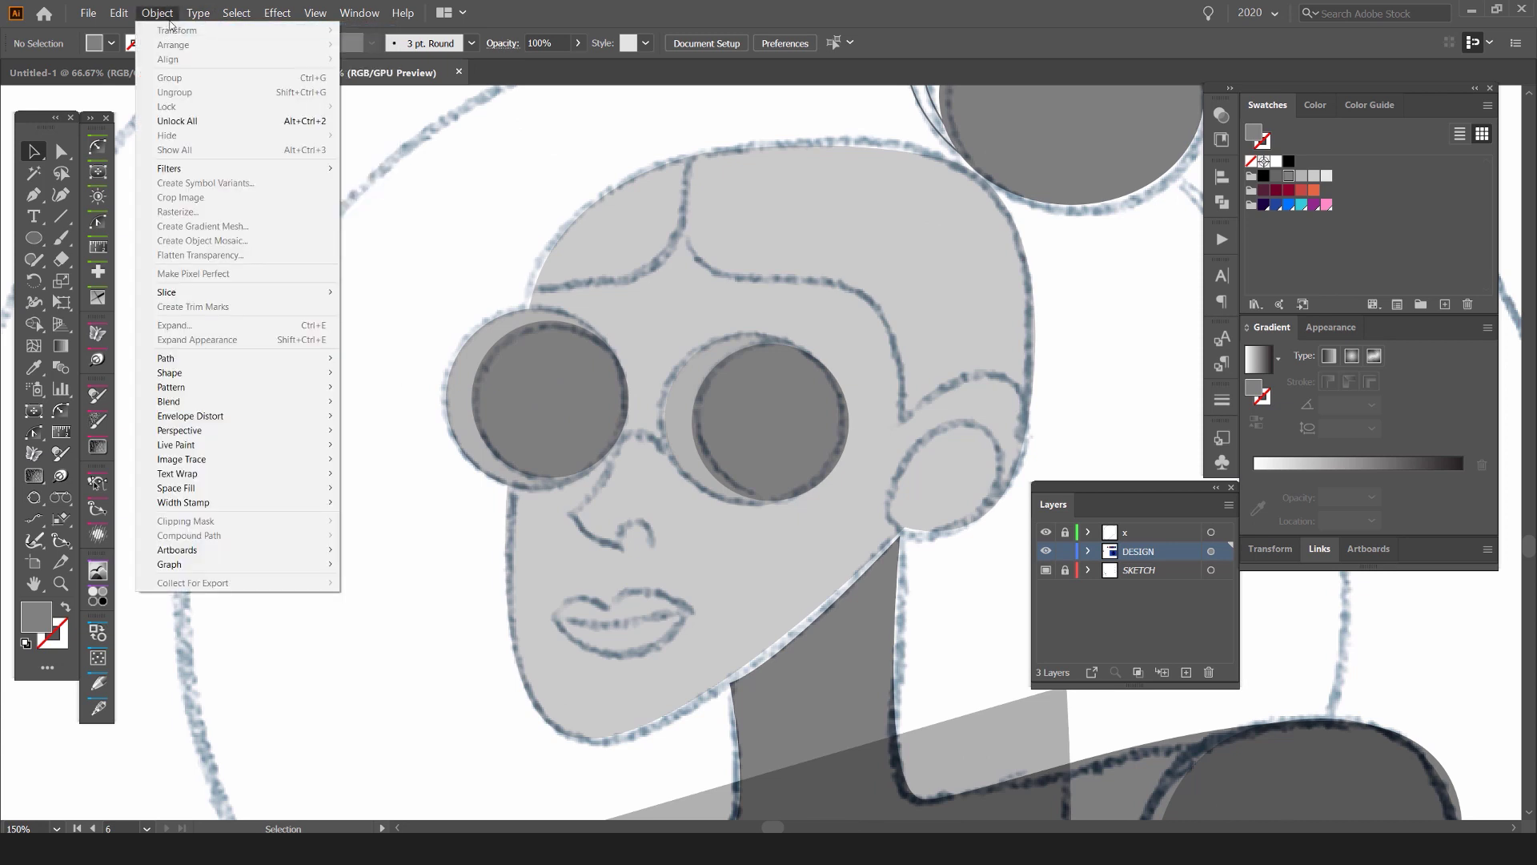
click(522, 368)
click(522, 368)
click(160, 13)
mouse_move(231, 46)
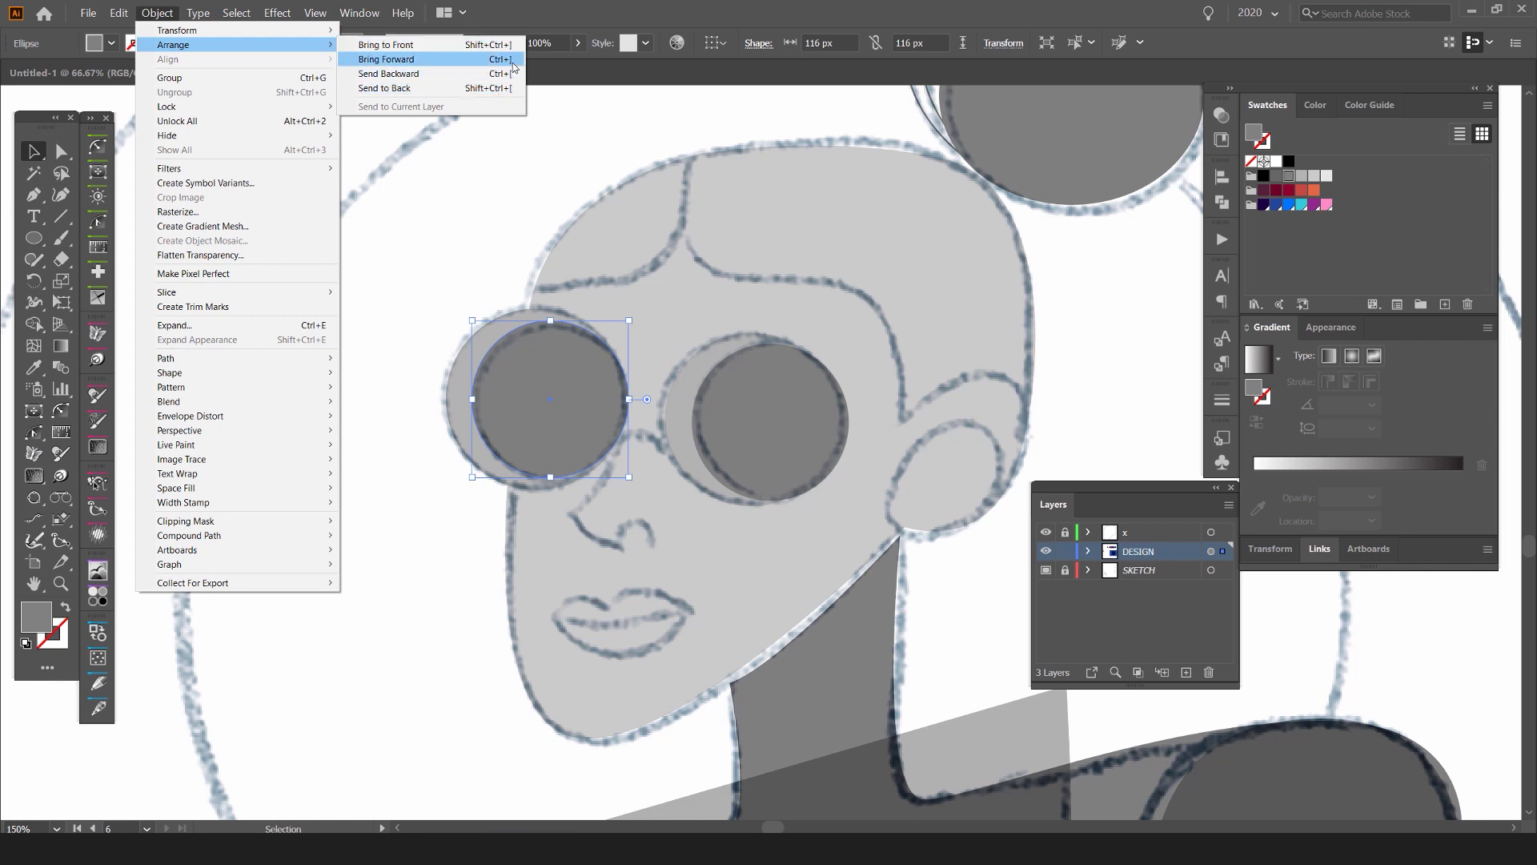
click(1105, 325)
click(1104, 326)
Step: Draw an ellipse over the ear, rotate and resize it to match the tilted inner-ear outline of the sketch, and deselect it
drag(959, 474, 874, 477)
key(l)
scroll(865, 440, up, 2)
key(v)
drag(883, 305, 884, 383)
drag(761, 434, 792, 448)
drag(841, 348, 856, 331)
drag(728, 507, 692, 547)
drag(704, 383, 697, 376)
drag(838, 486, 854, 497)
click(893, 565)
Step: Trace the outer contour of the sketched lips with the Pen tool as a closed medium grey shape
scroll(893, 565, down, 1)
drag(896, 589, 889, 571)
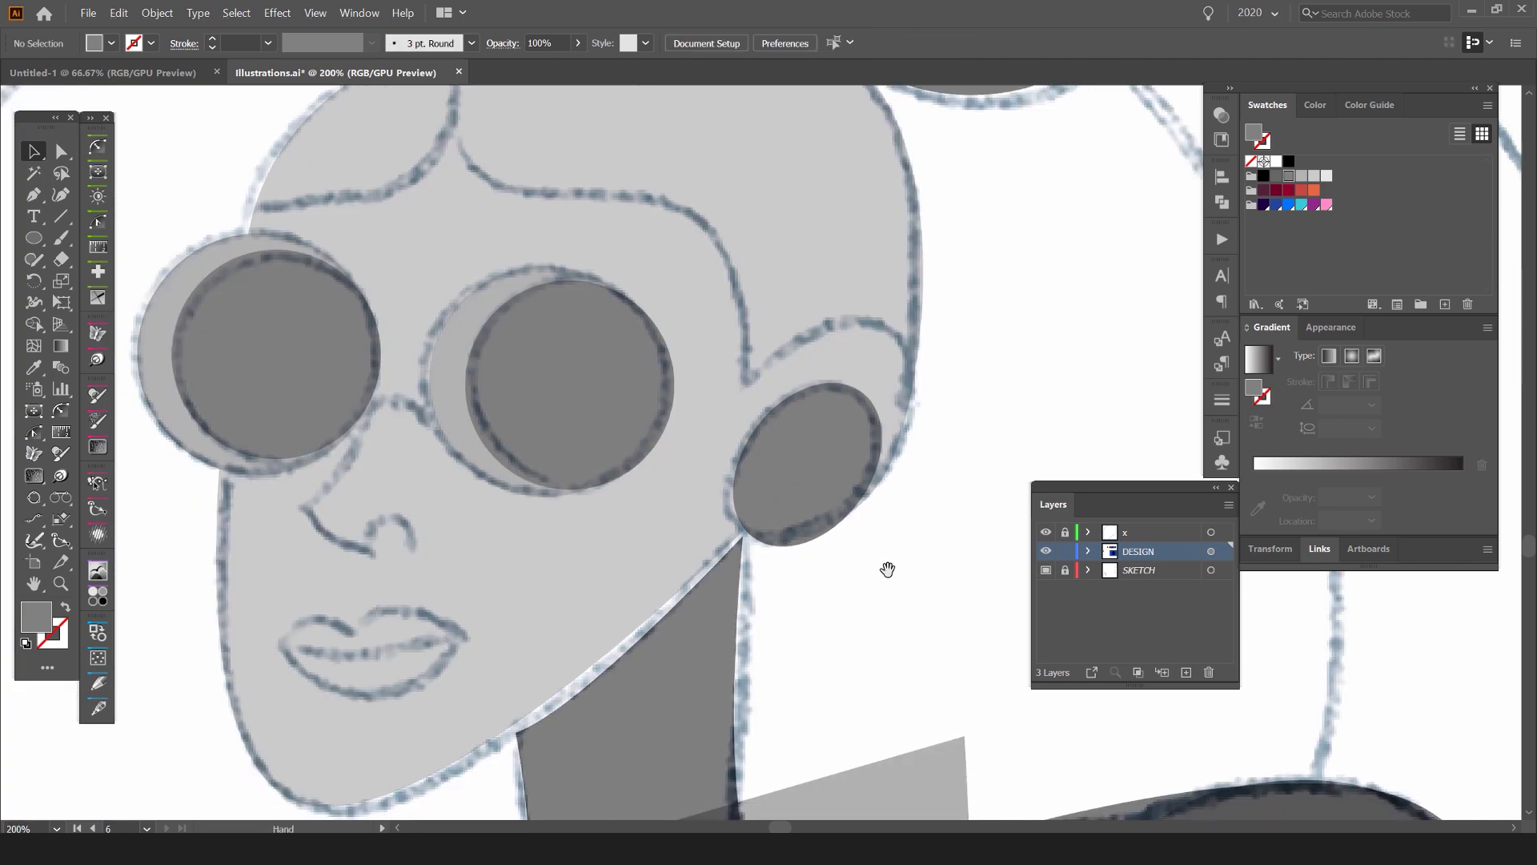
scroll(889, 571, down, 2)
drag(844, 514, 776, 439)
scroll(612, 540, up, 2)
scroll(429, 539, up, 1)
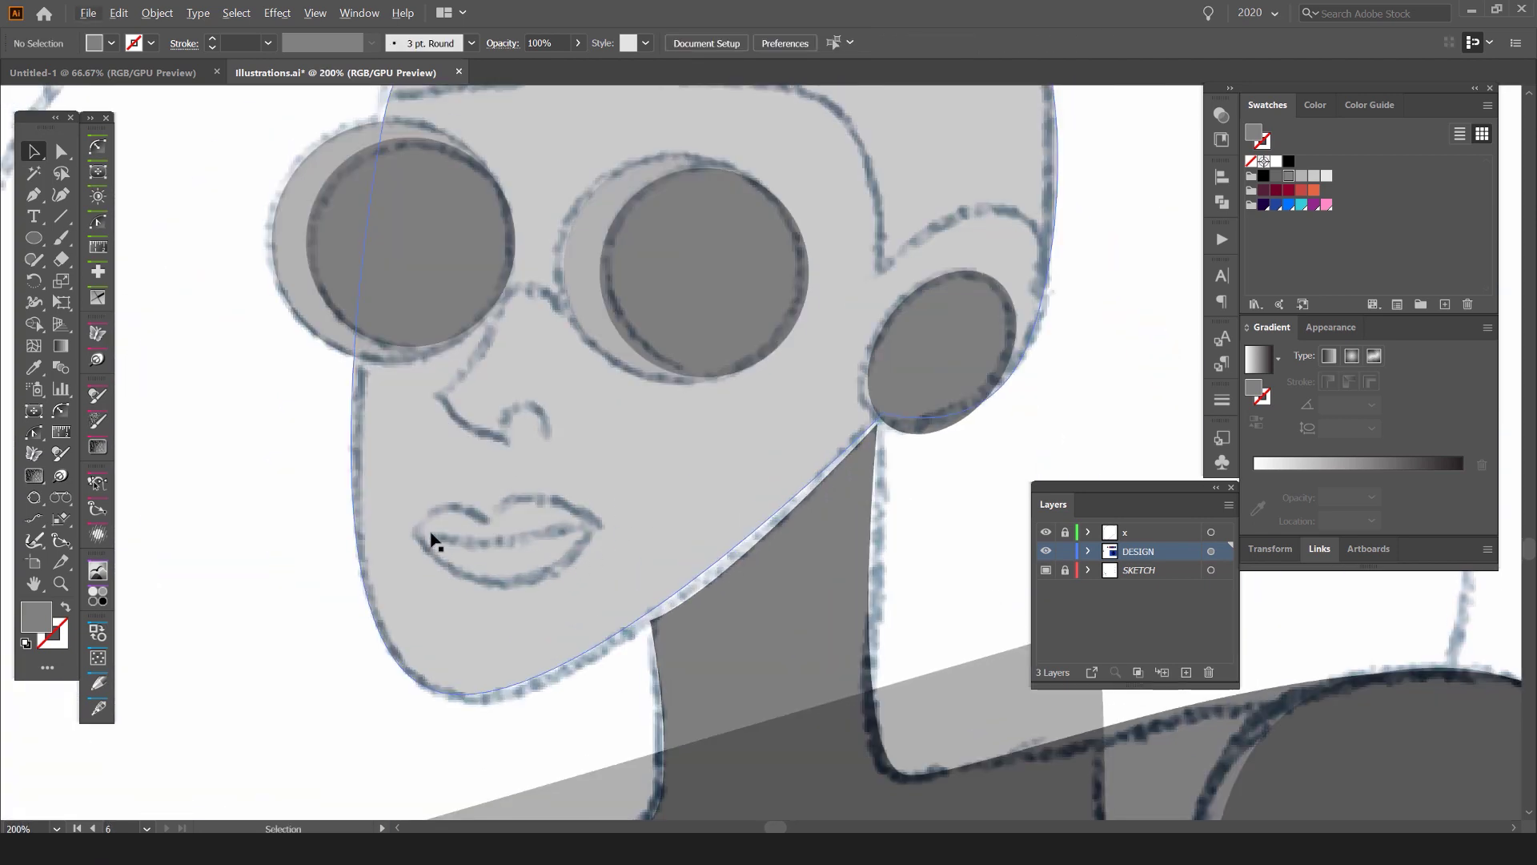
key(p)
alt+scroll(410, 530, up, 1)
click(404, 531)
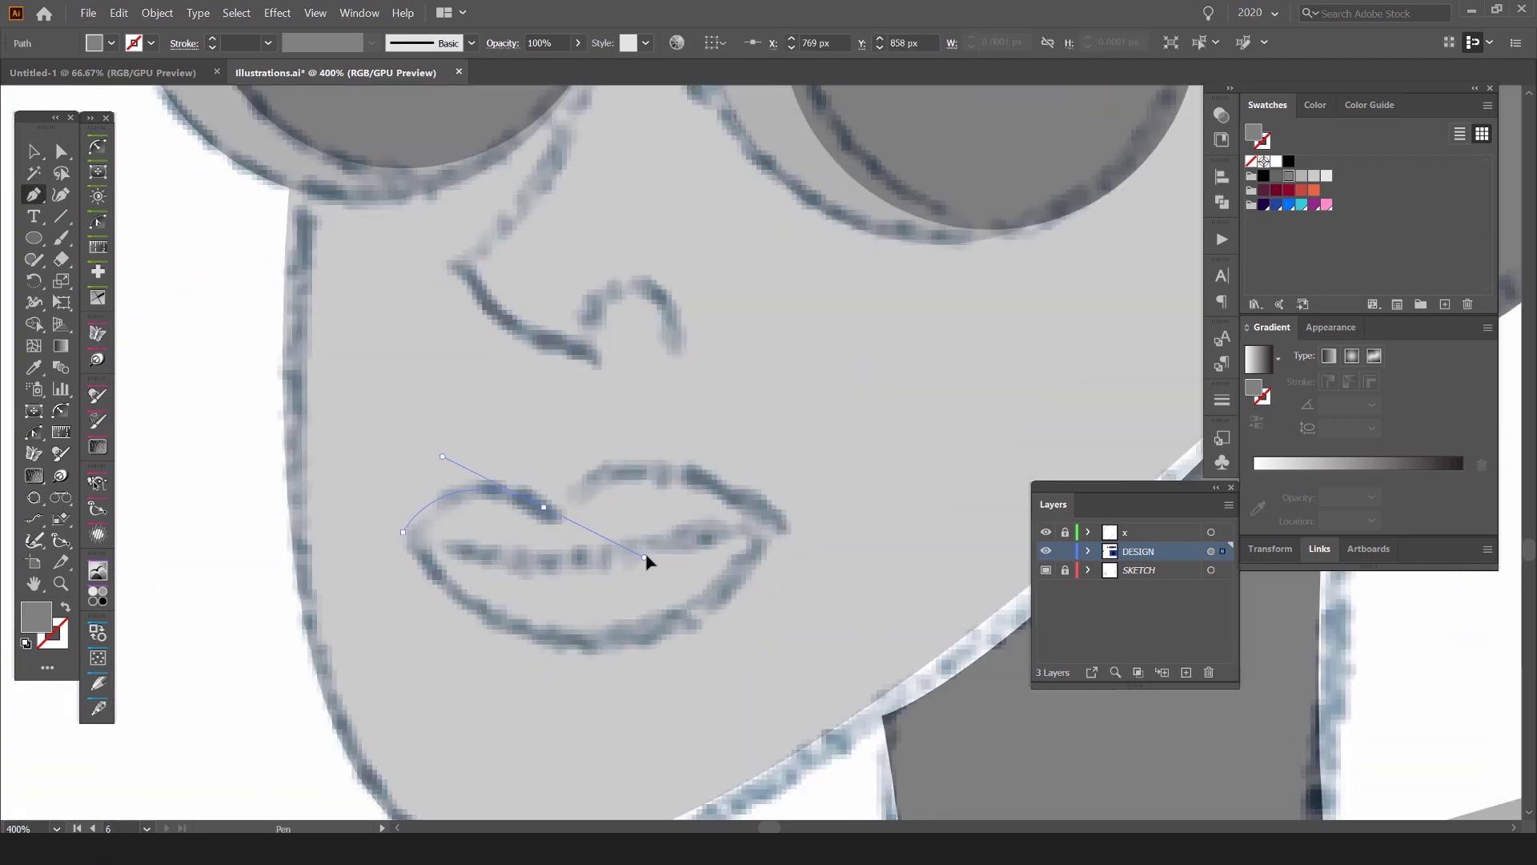
drag(647, 563, 645, 561)
click(544, 508)
drag(775, 514, 919, 597)
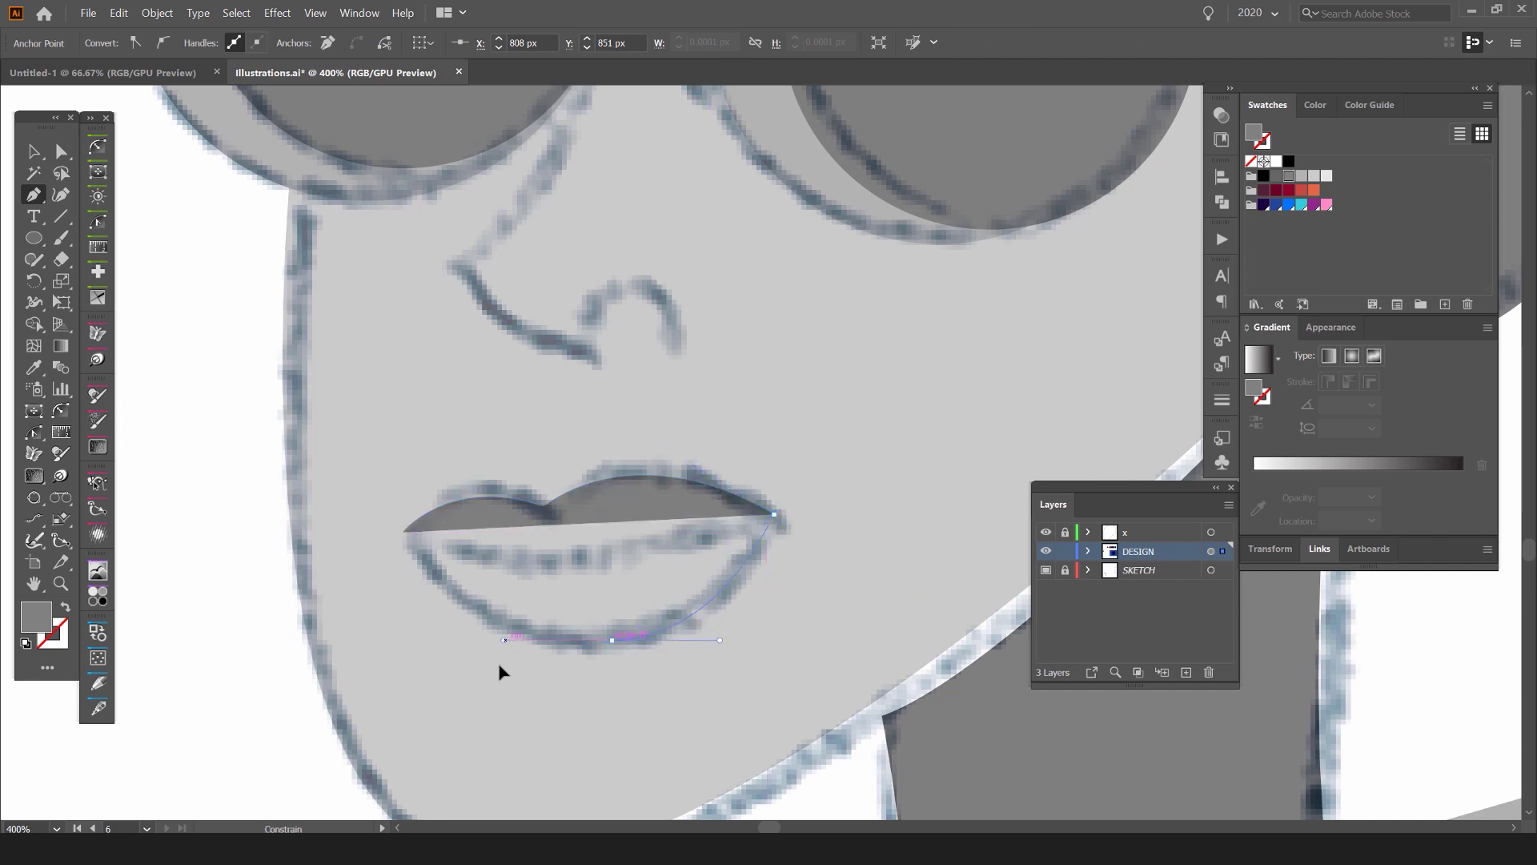
drag(502, 671, 481, 645)
click(404, 531)
key(v)
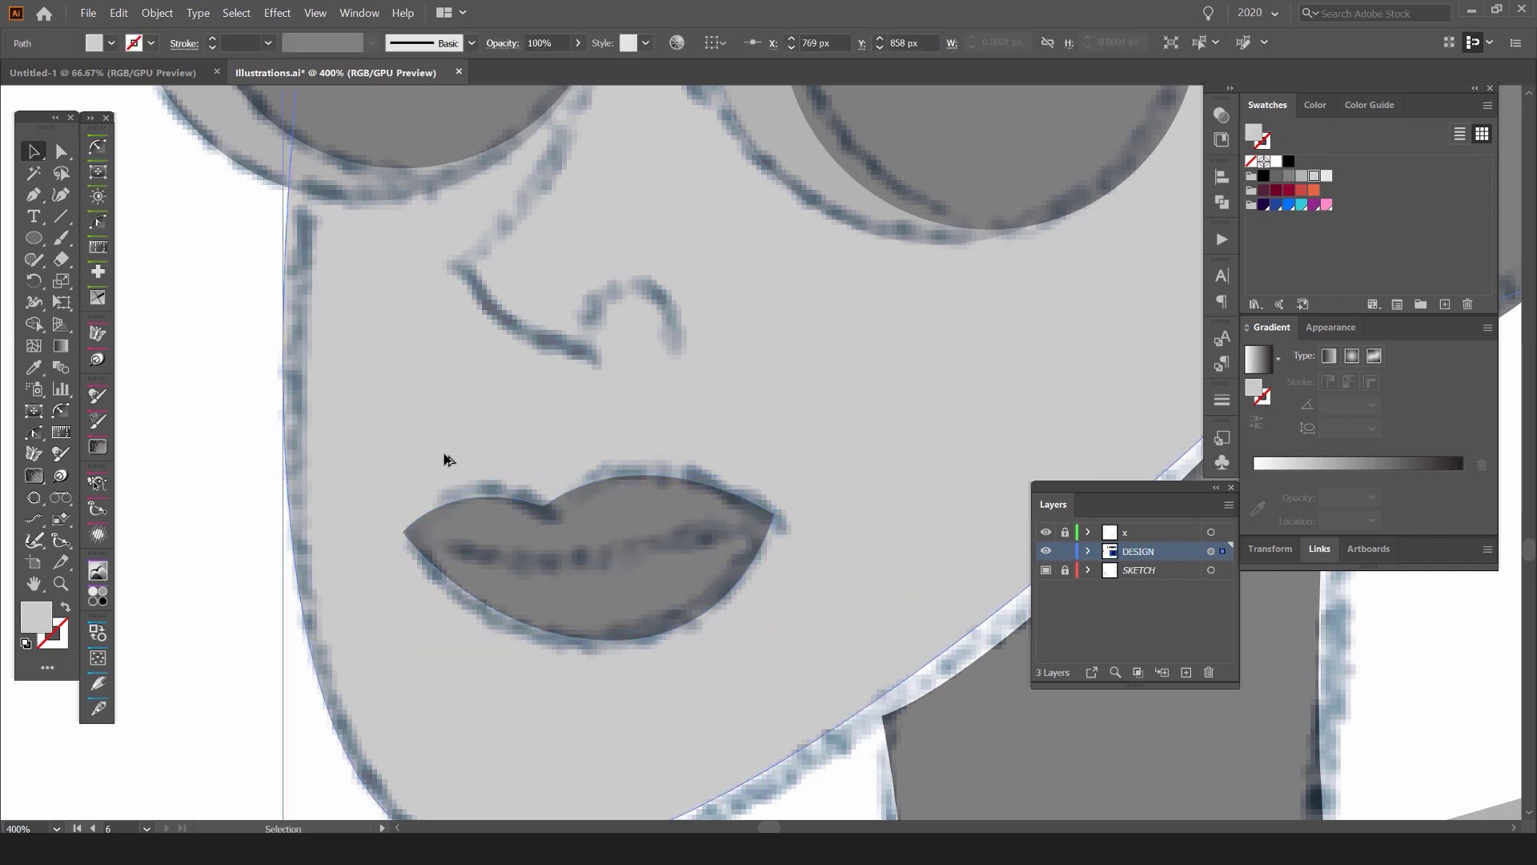
Step: Pick up the head's light grey fill and draw the thin curved opening between the lips as a closed shape
click(449, 454)
key(ctrl+minus)
key(ctrl+minus)
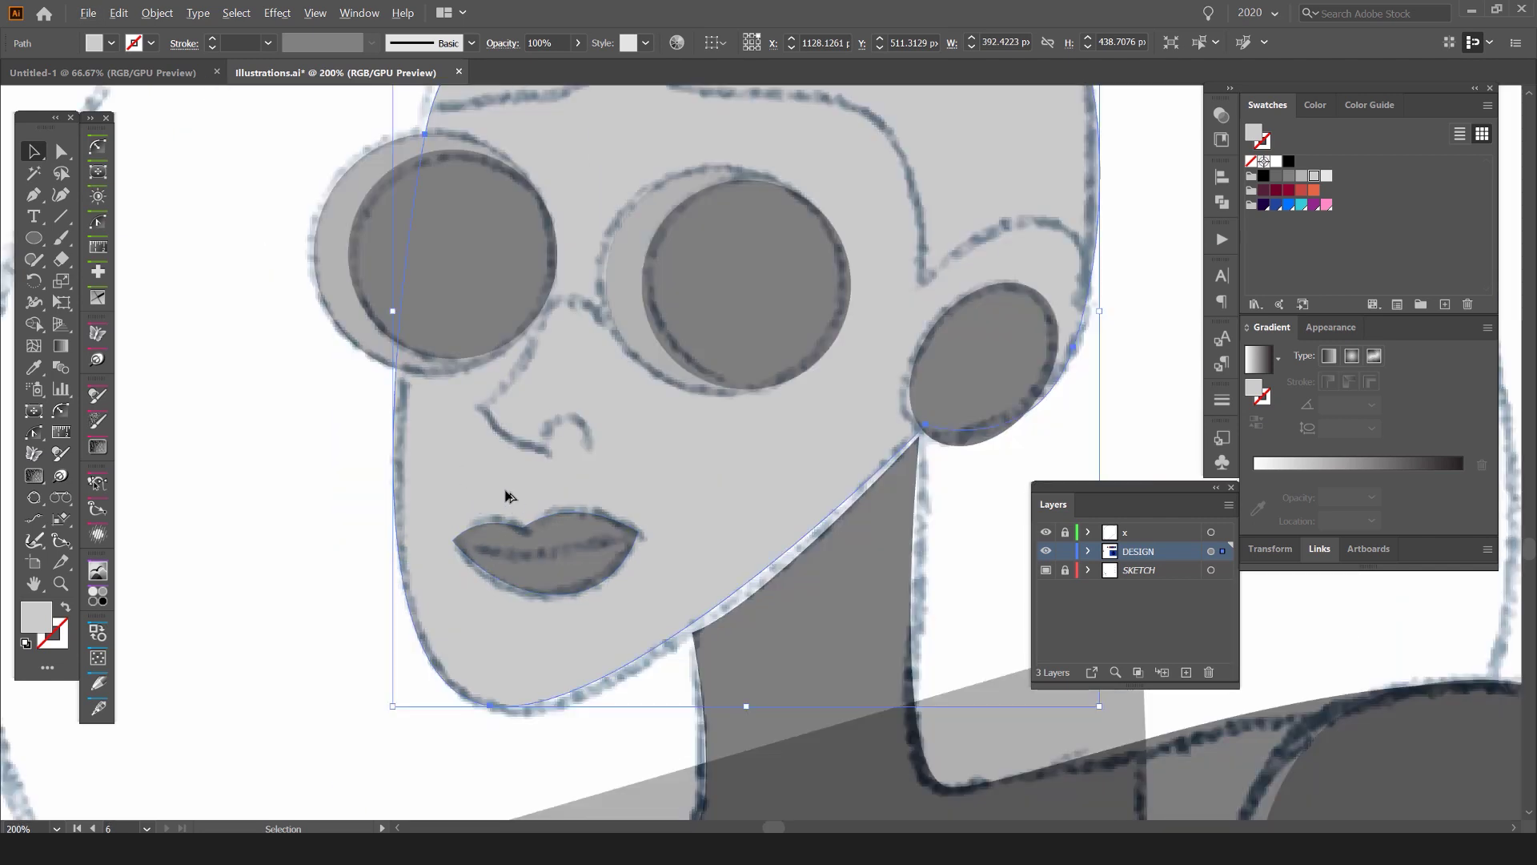
scroll(507, 493, up, 3)
key(p)
click(410, 644)
scroll(541, 658, up, 1)
drag(649, 652, 871, 621)
drag(766, 698, 515, 704)
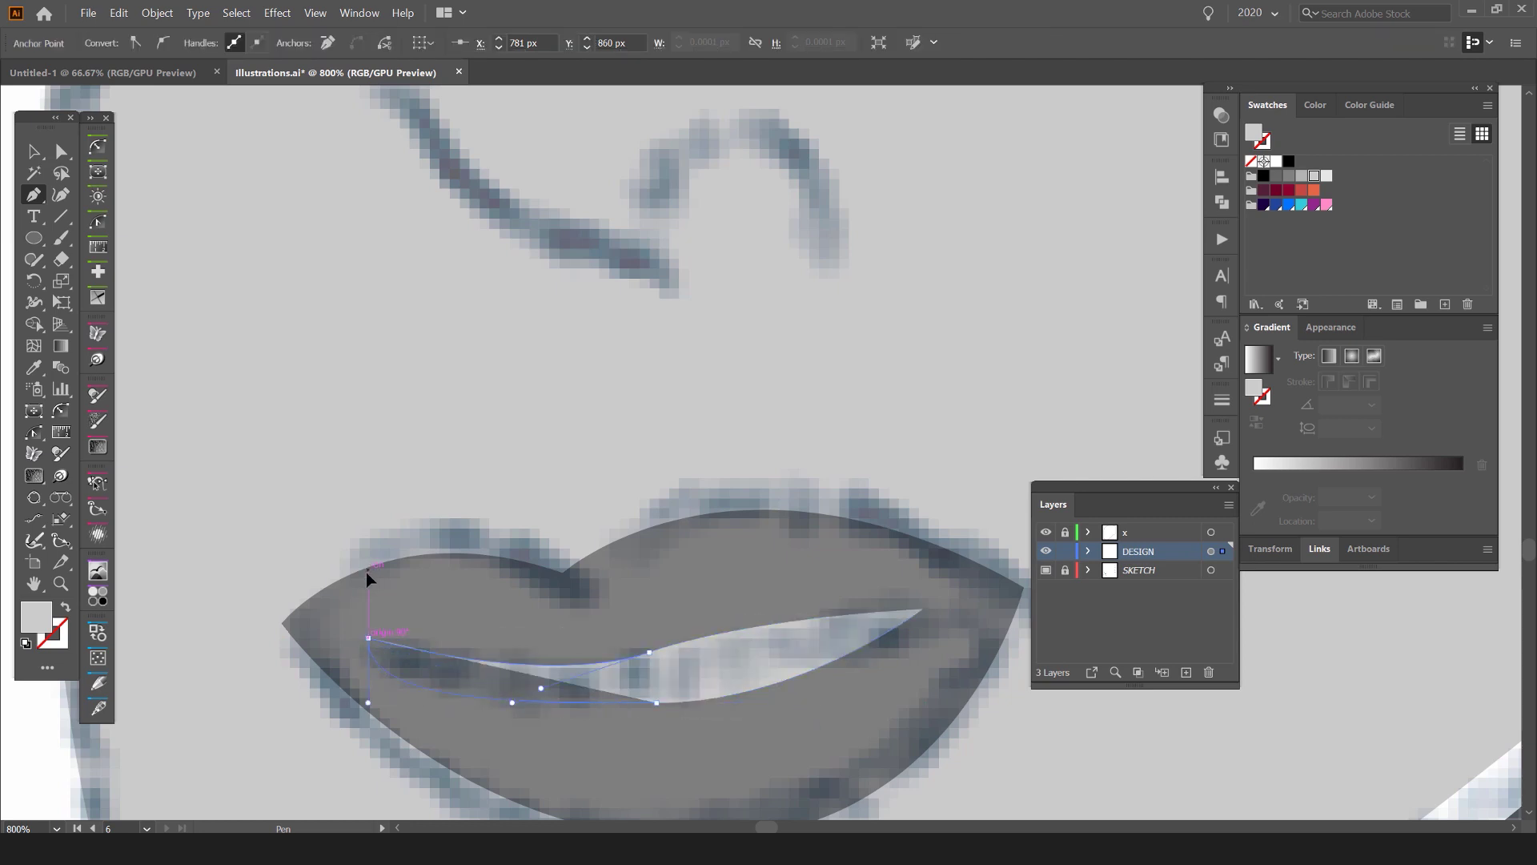
drag(366, 572, 367, 565)
key(v)
click(392, 536)
Step: Shrink the mouth opening to about 65 px wide, position it between the lips, and adjust its anchor points into a slimmer curve
scroll(706, 670, down, 3)
click(710, 669)
click(845, 583)
scroll(847, 581, down, 1)
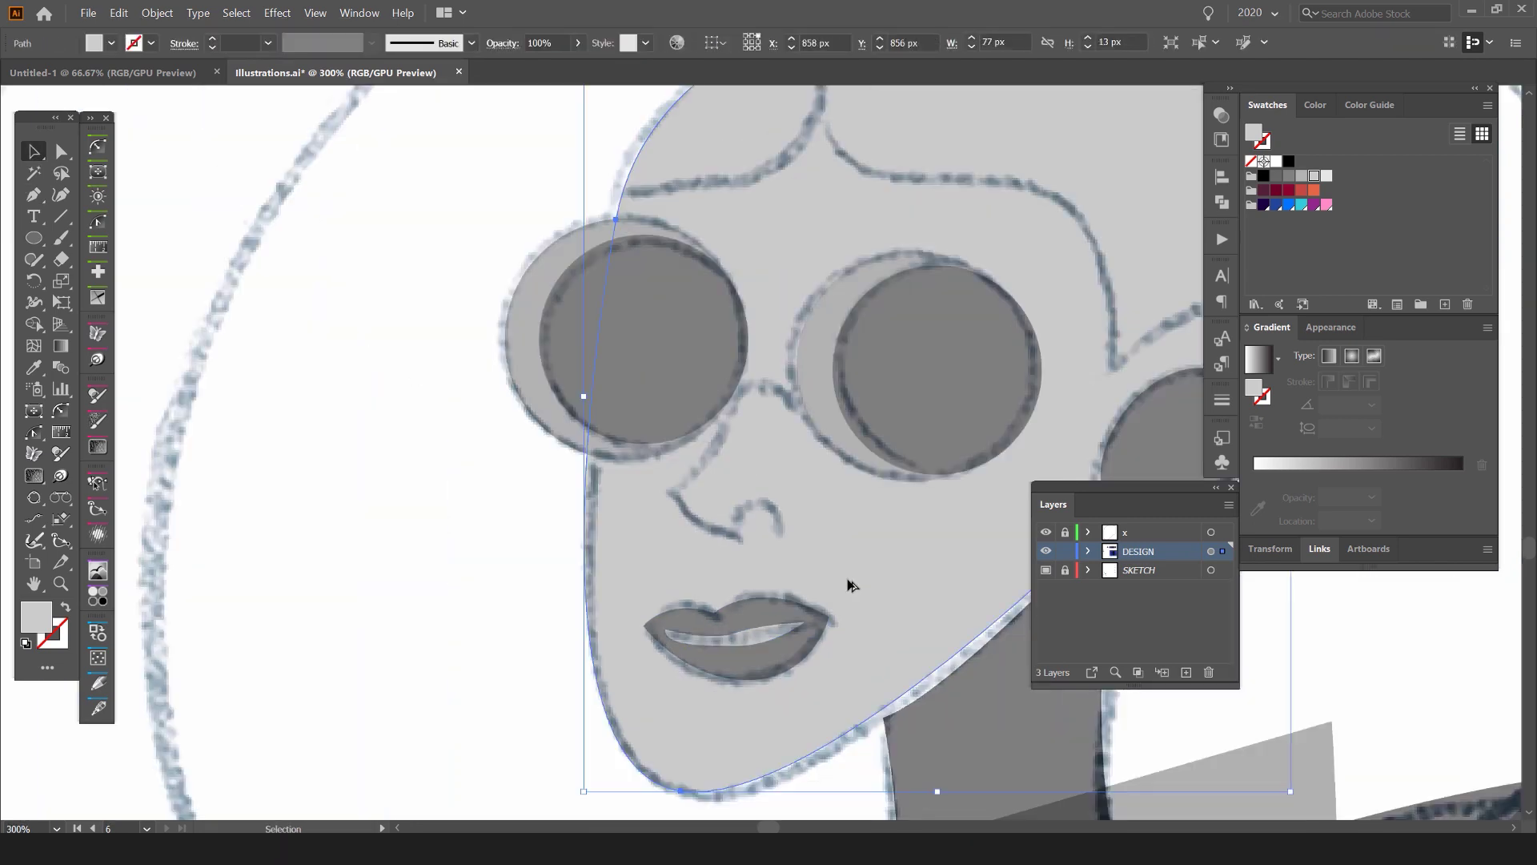
scroll(737, 611, up, 2)
click(738, 610)
scroll(775, 581, up, 3)
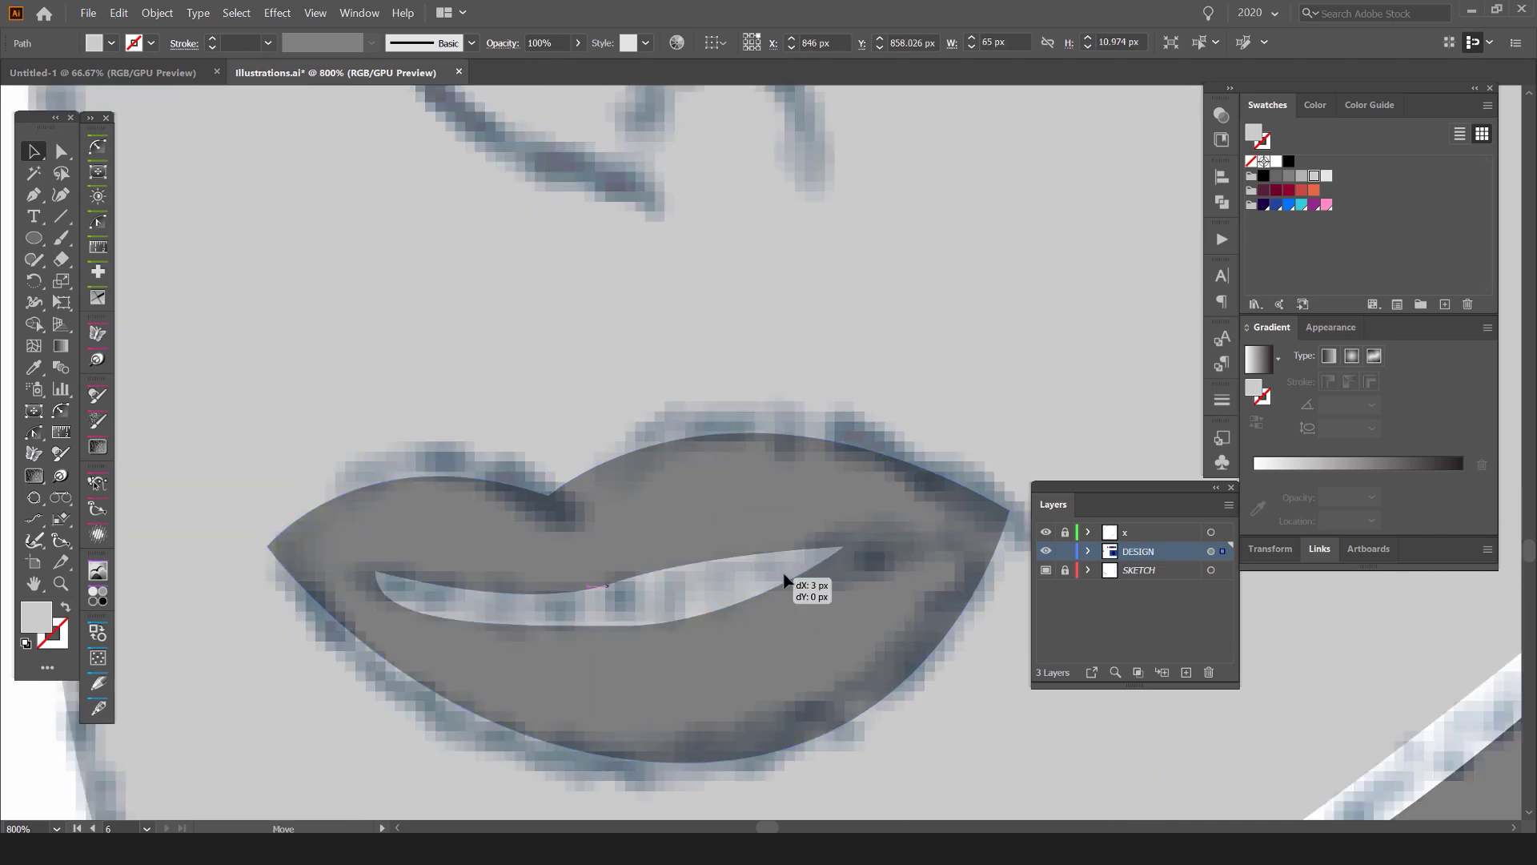
key(ctrl+z)
key(a)
drag(643, 578, 617, 611)
key(ctrl+z)
drag(416, 612, 416, 611)
key(v)
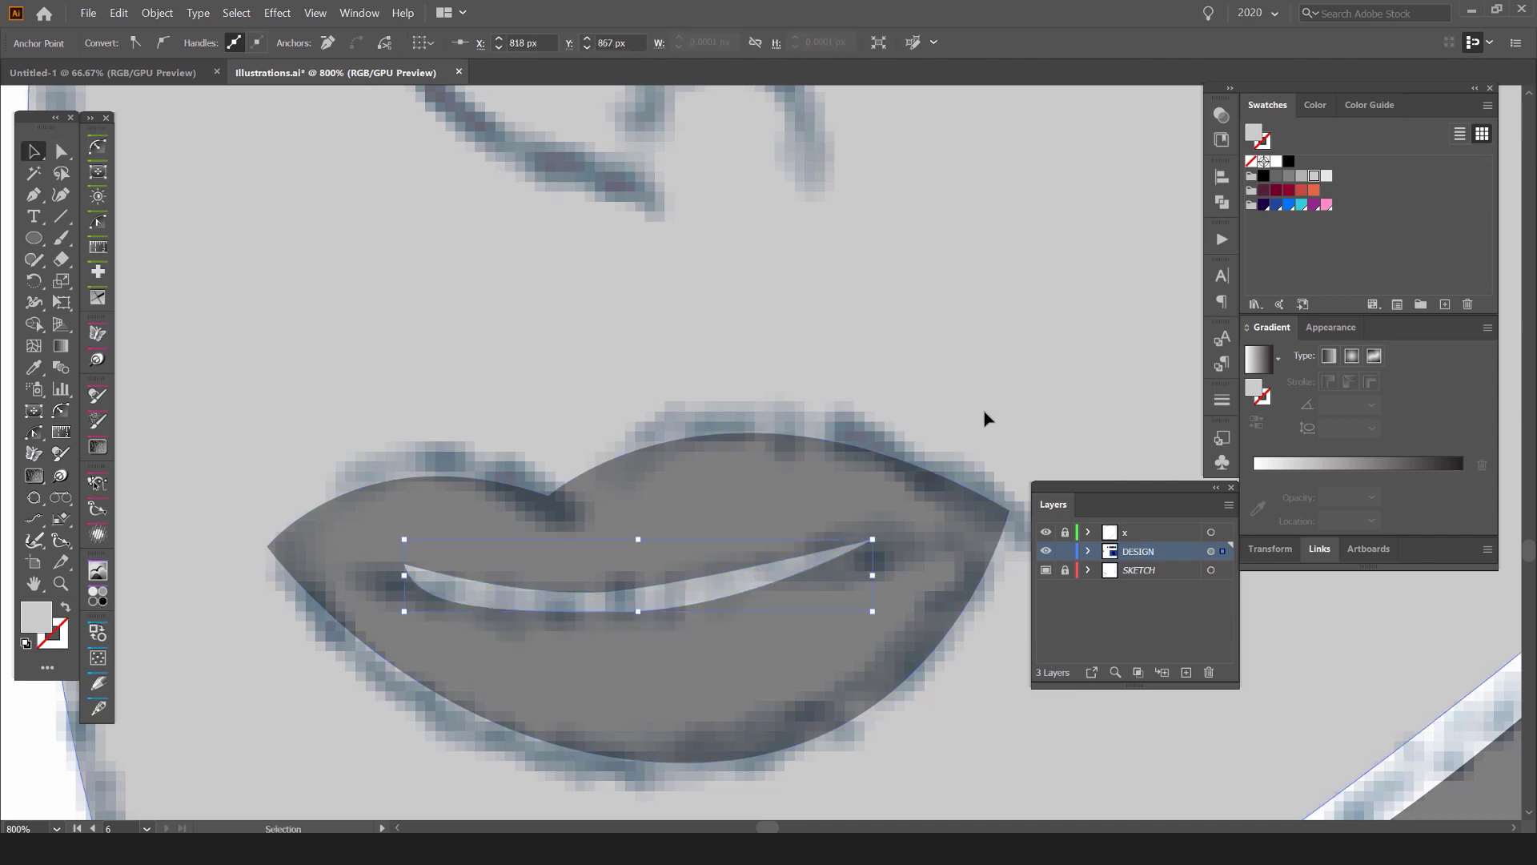
click(987, 418)
Step: Examine the traced portrait against the sketch, from the whole figure up to the hairline
scroll(993, 416, down, 6)
drag(1080, 371, 761, 446)
scroll(744, 476, up, 1)
drag(655, 446, 702, 460)
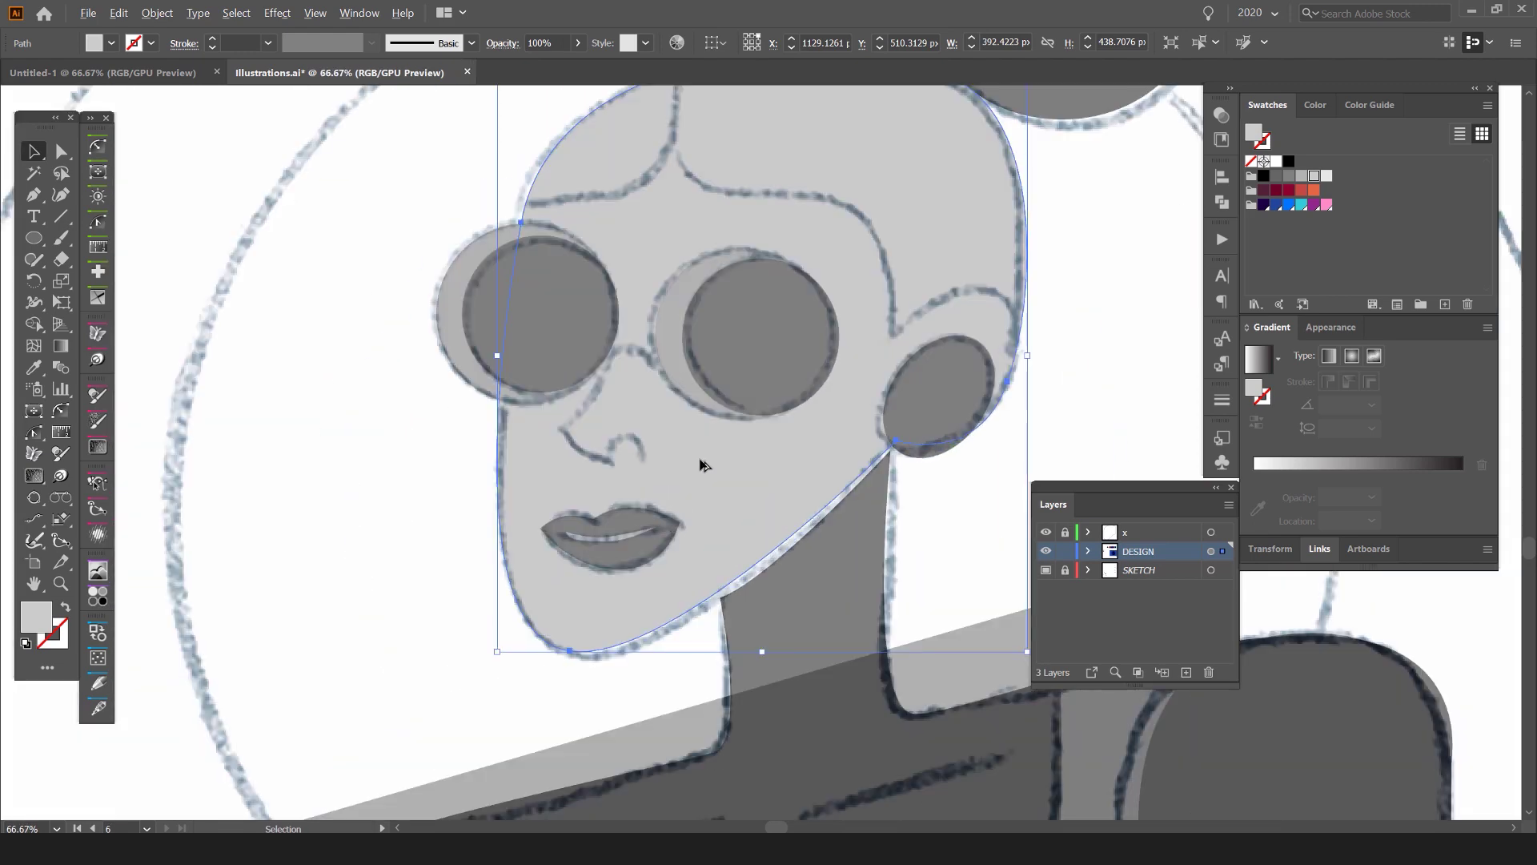
scroll(702, 461, down, 1)
drag(864, 504, 704, 292)
scroll(688, 264, down, 1)
drag(661, 217, 694, 548)
scroll(486, 416, up, 1)
scroll(368, 285, up, 5)
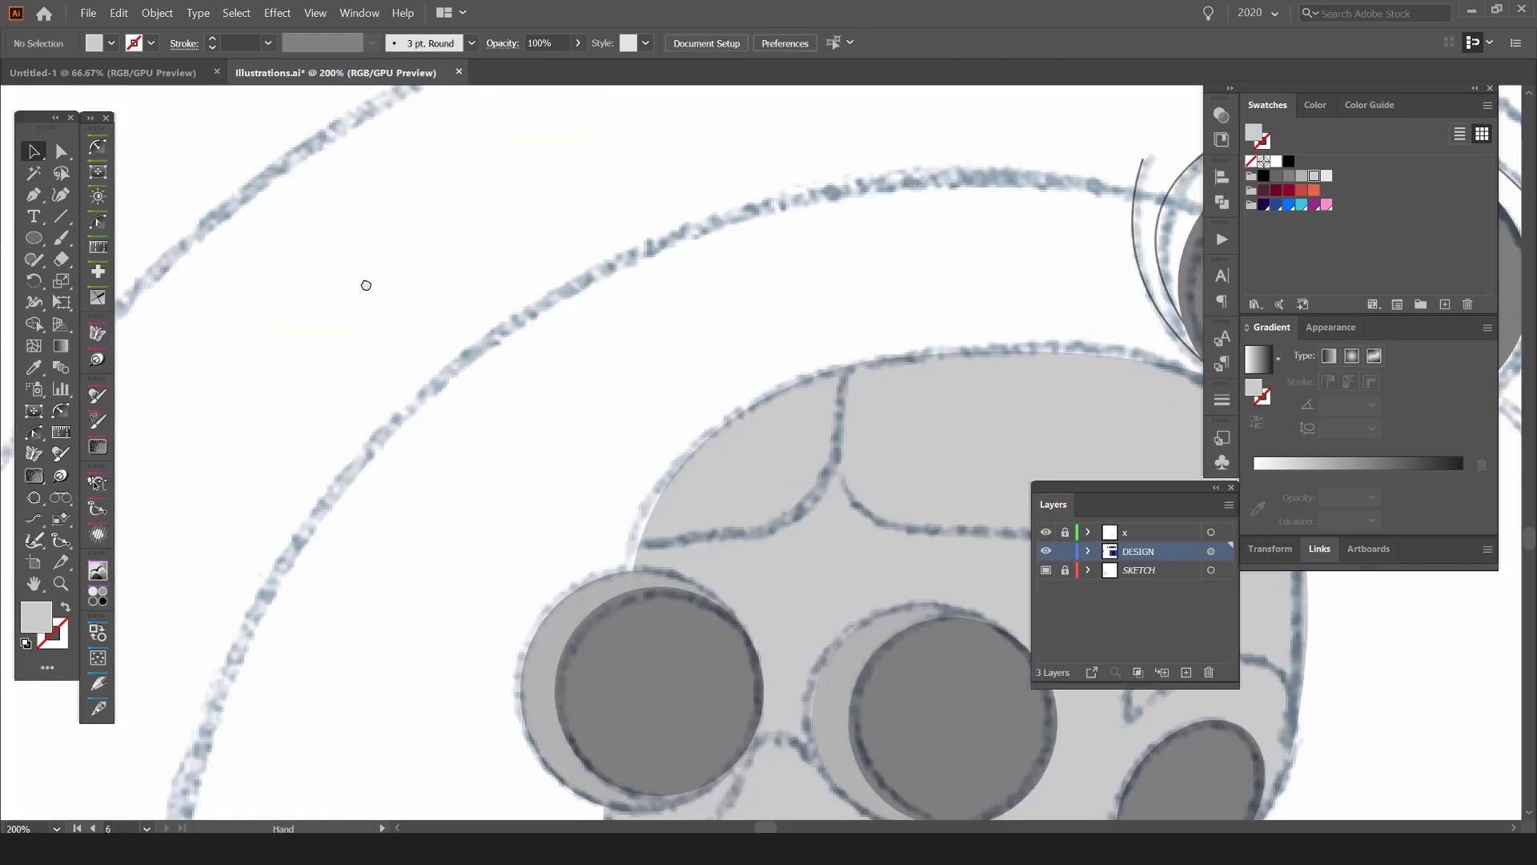
Step: Draw a closed light grey shape for the hair left of the parting, following the hairline and extending past the head's outline
key(ctrl+shift+a)
key(p)
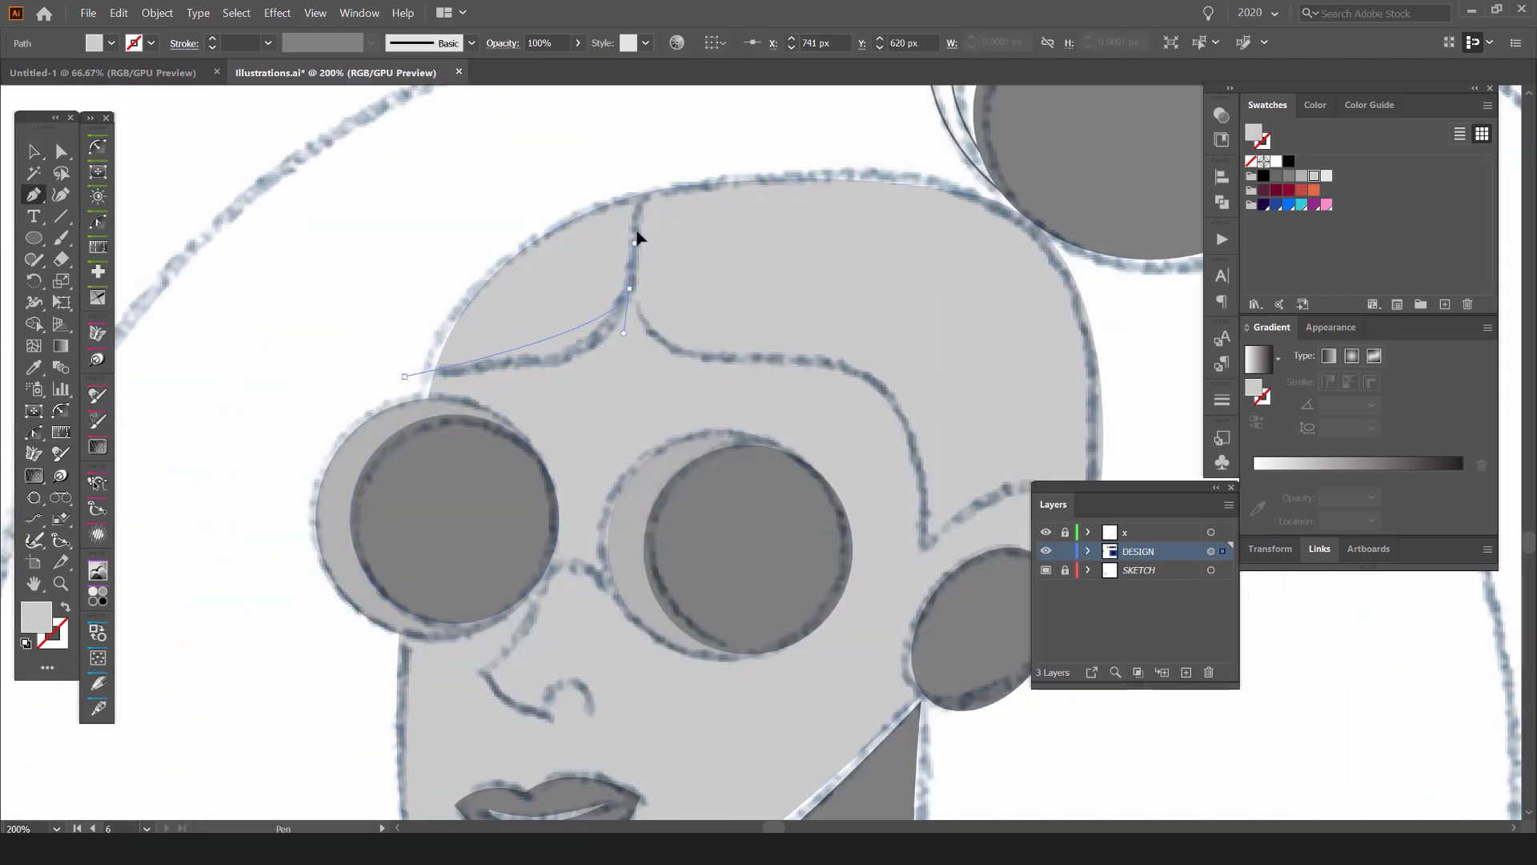
drag(606, 329, 634, 264)
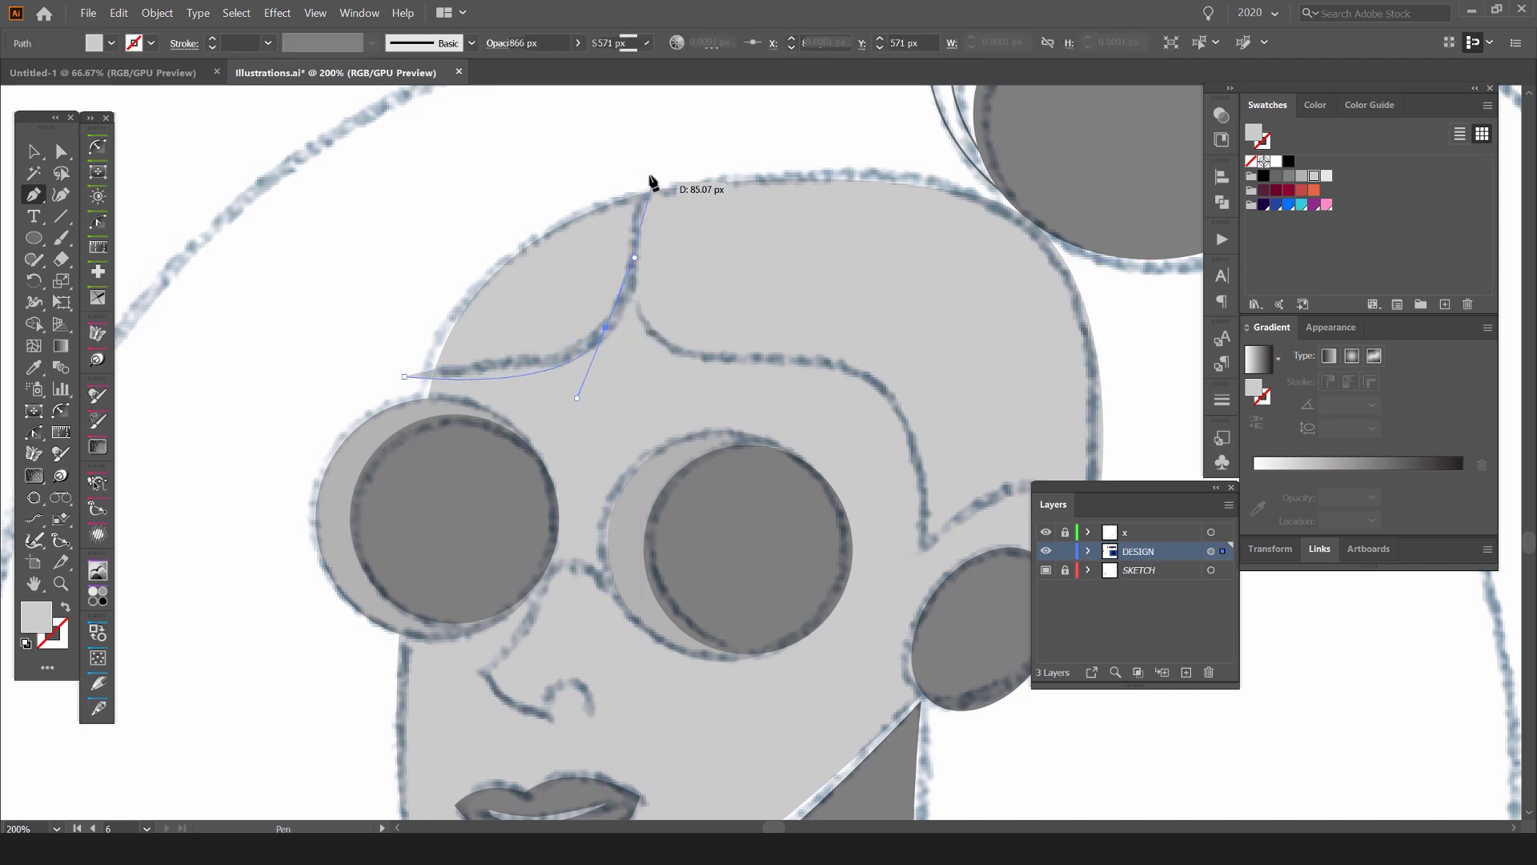
click(644, 158)
click(449, 244)
click(419, 346)
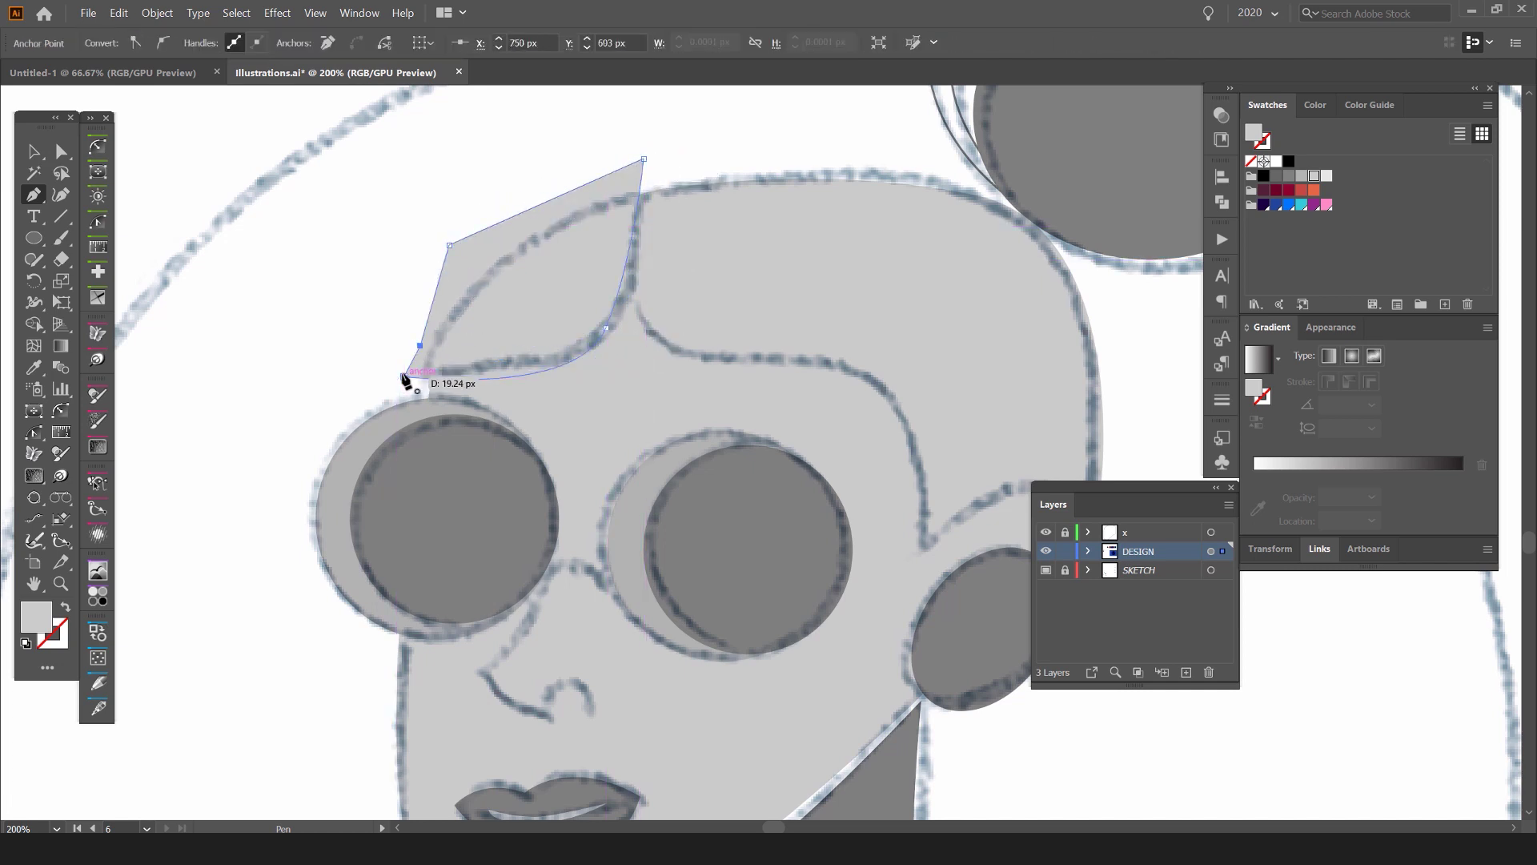
drag(420, 345, 403, 297)
drag(449, 244, 441, 231)
click(403, 375)
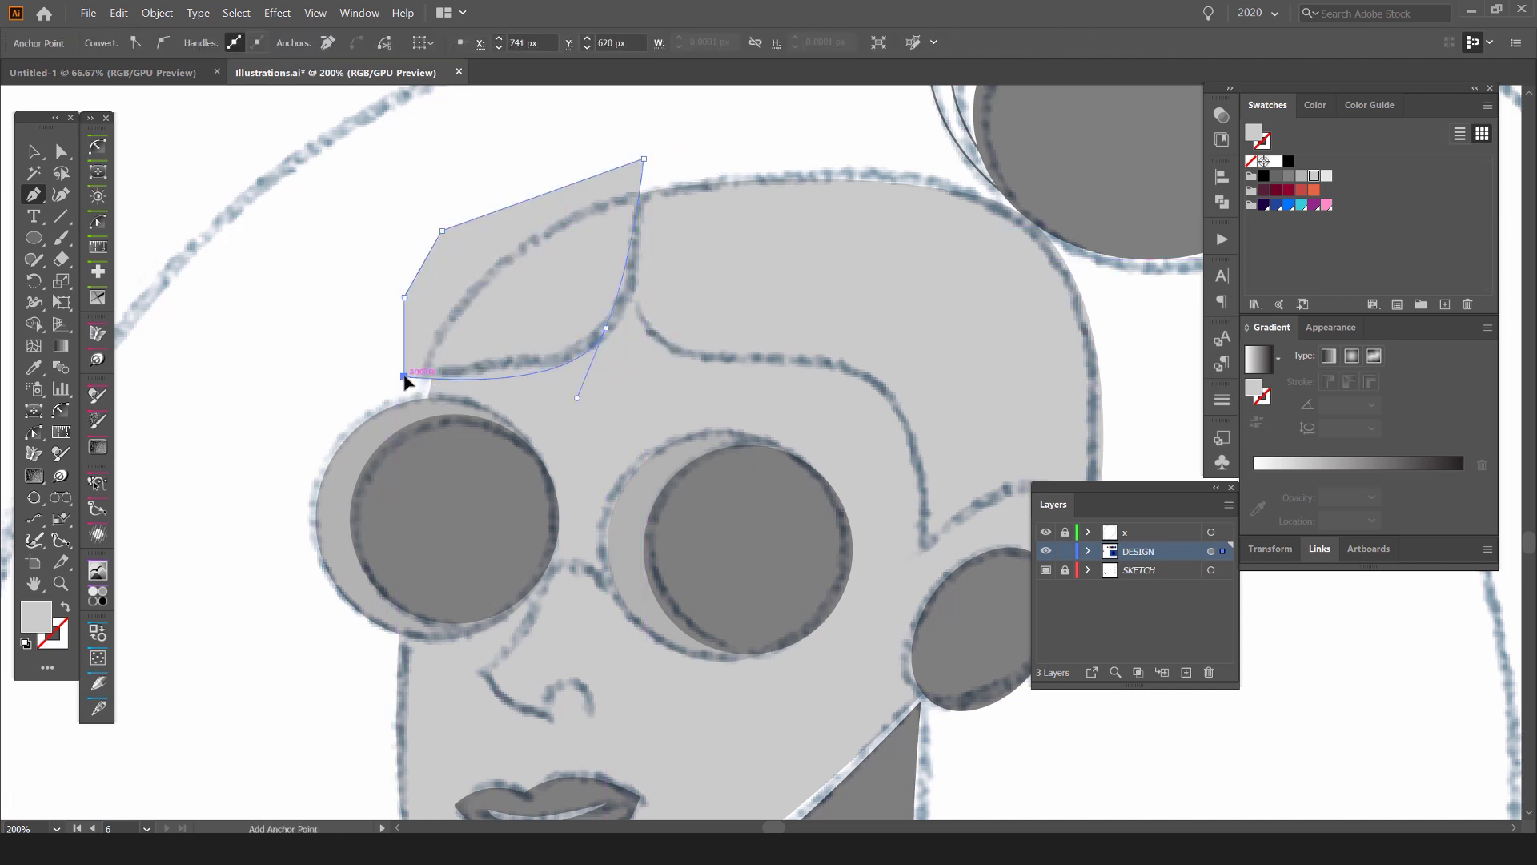
key(v)
drag(532, 244, 493, 276)
key(ctrl+z)
shift+click(671, 357)
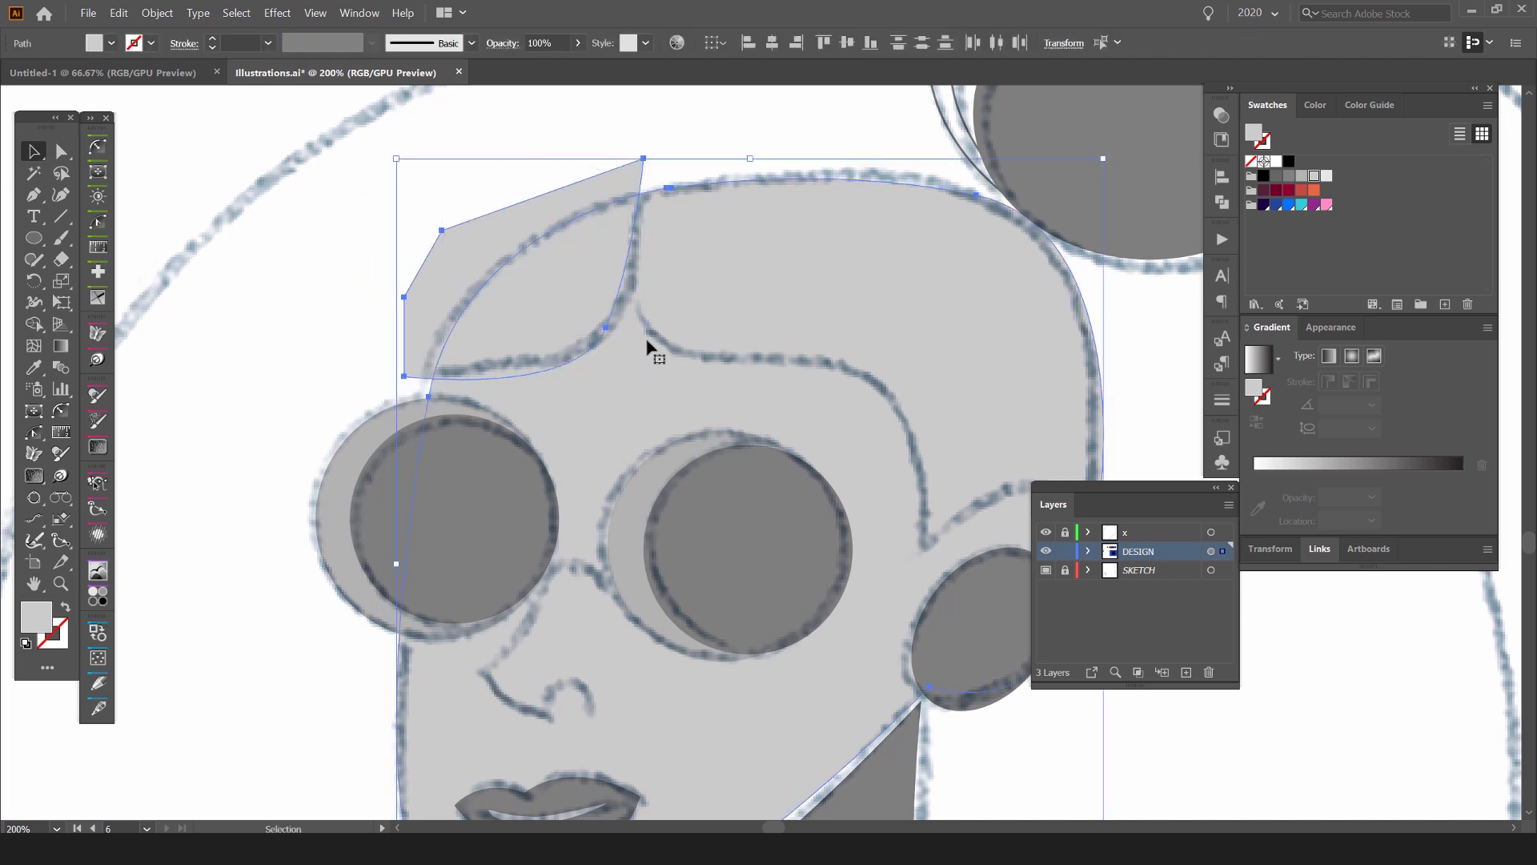
scroll(471, 231, up, 1)
scroll(472, 231, up, 1)
scroll(549, 312, down, 3)
click(743, 223)
Step: Fill the hair section left of the parting with the medium grey swatch and deselect it
click(626, 273)
click(1288, 177)
click(682, 210)
drag(691, 225, 606, 227)
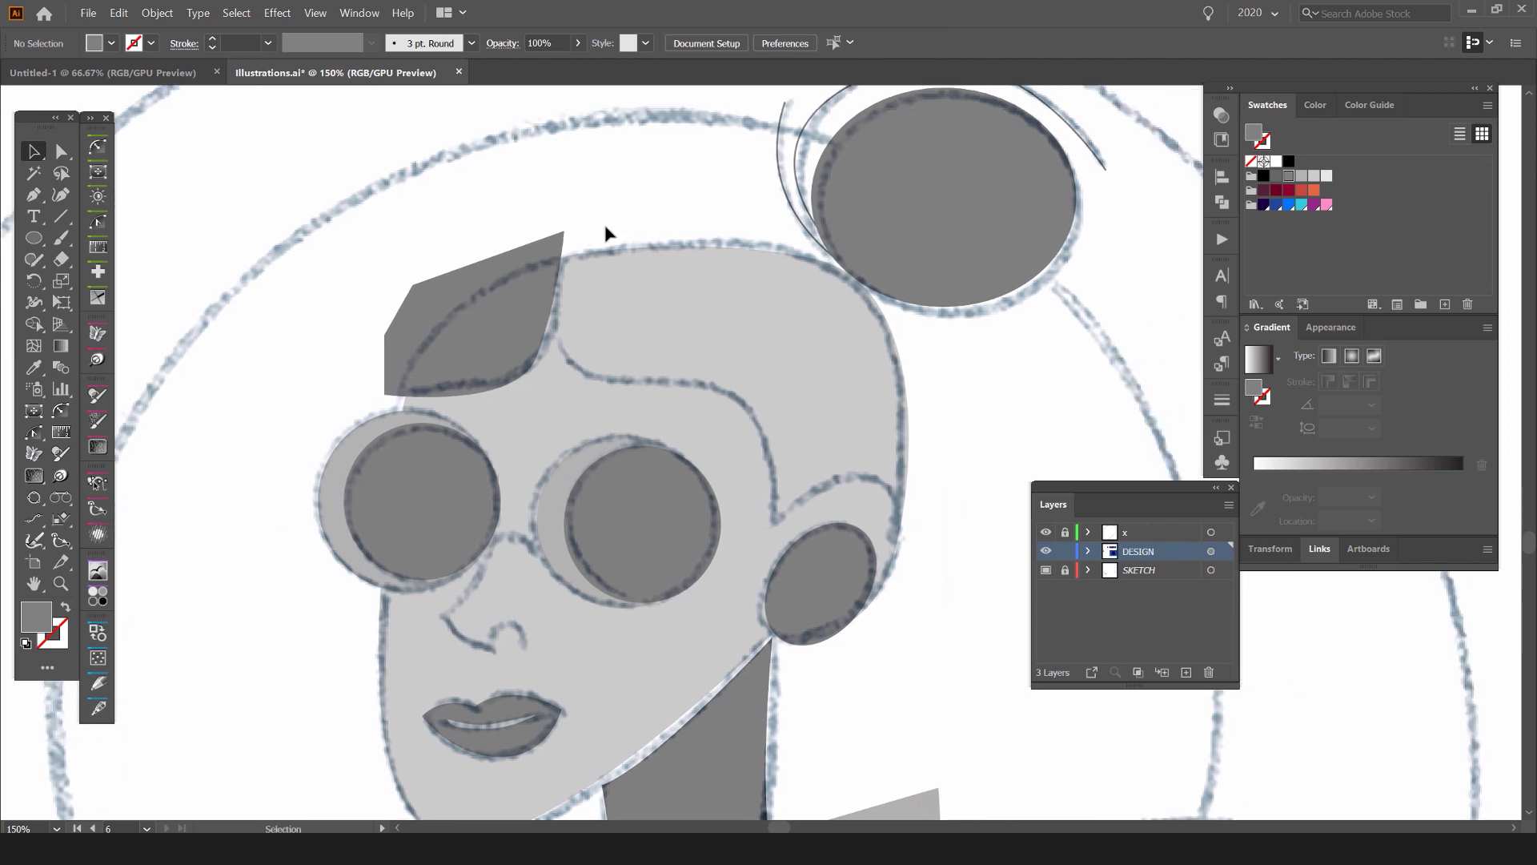
Step: Draw a closed medium grey shape for the hair behind the parting, following the hairline around the ear and extending past the head's outline
click(561, 214)
drag(589, 377, 655, 385)
drag(773, 520, 768, 677)
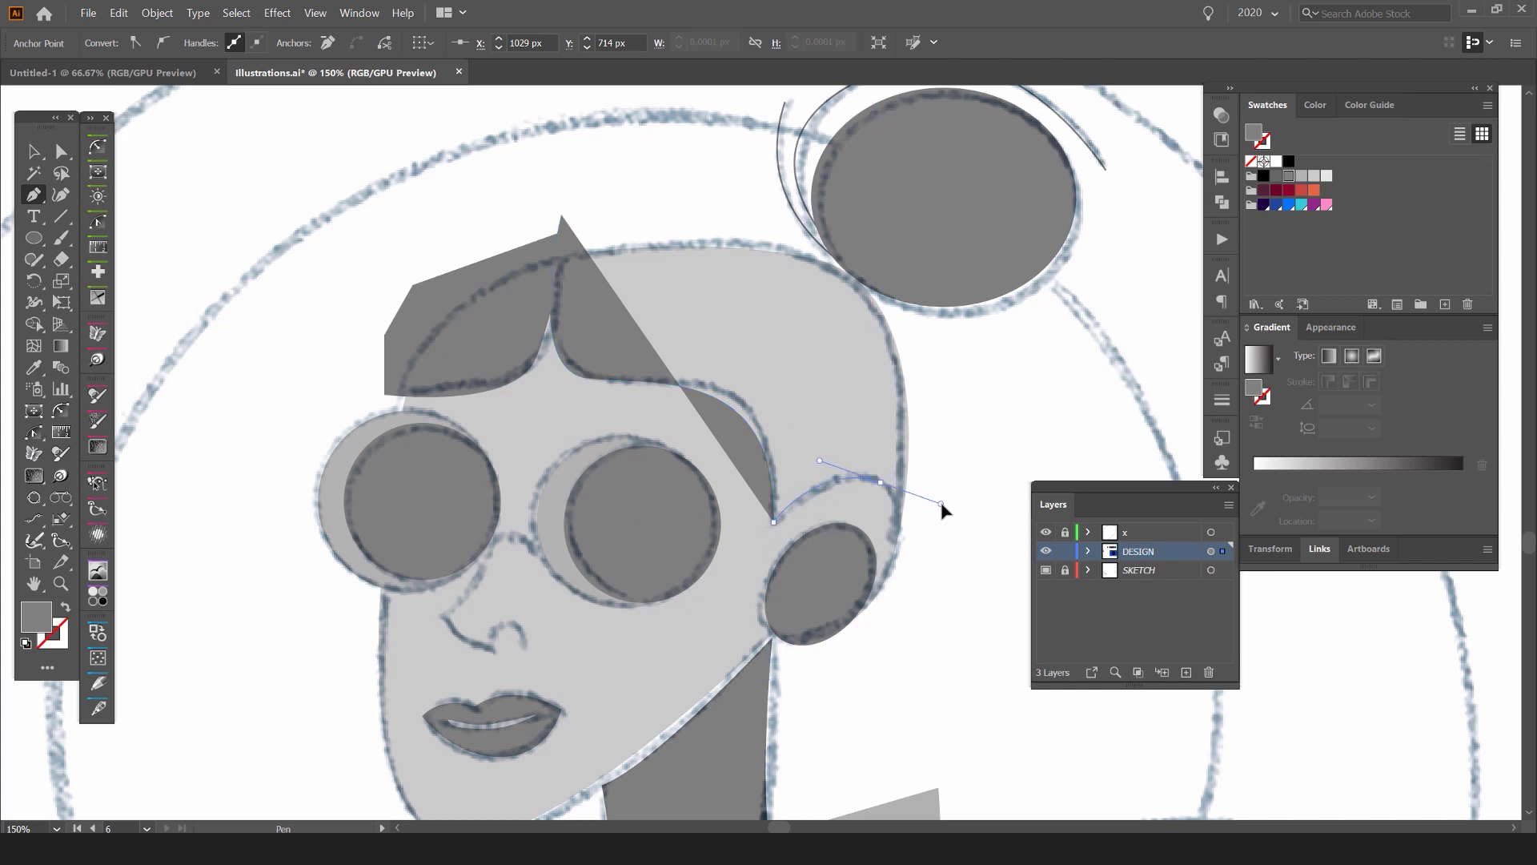
drag(942, 506, 932, 512)
click(926, 589)
click(945, 377)
drag(795, 236, 668, 197)
click(561, 215)
key(v)
click(671, 196)
key(ctrl+0)
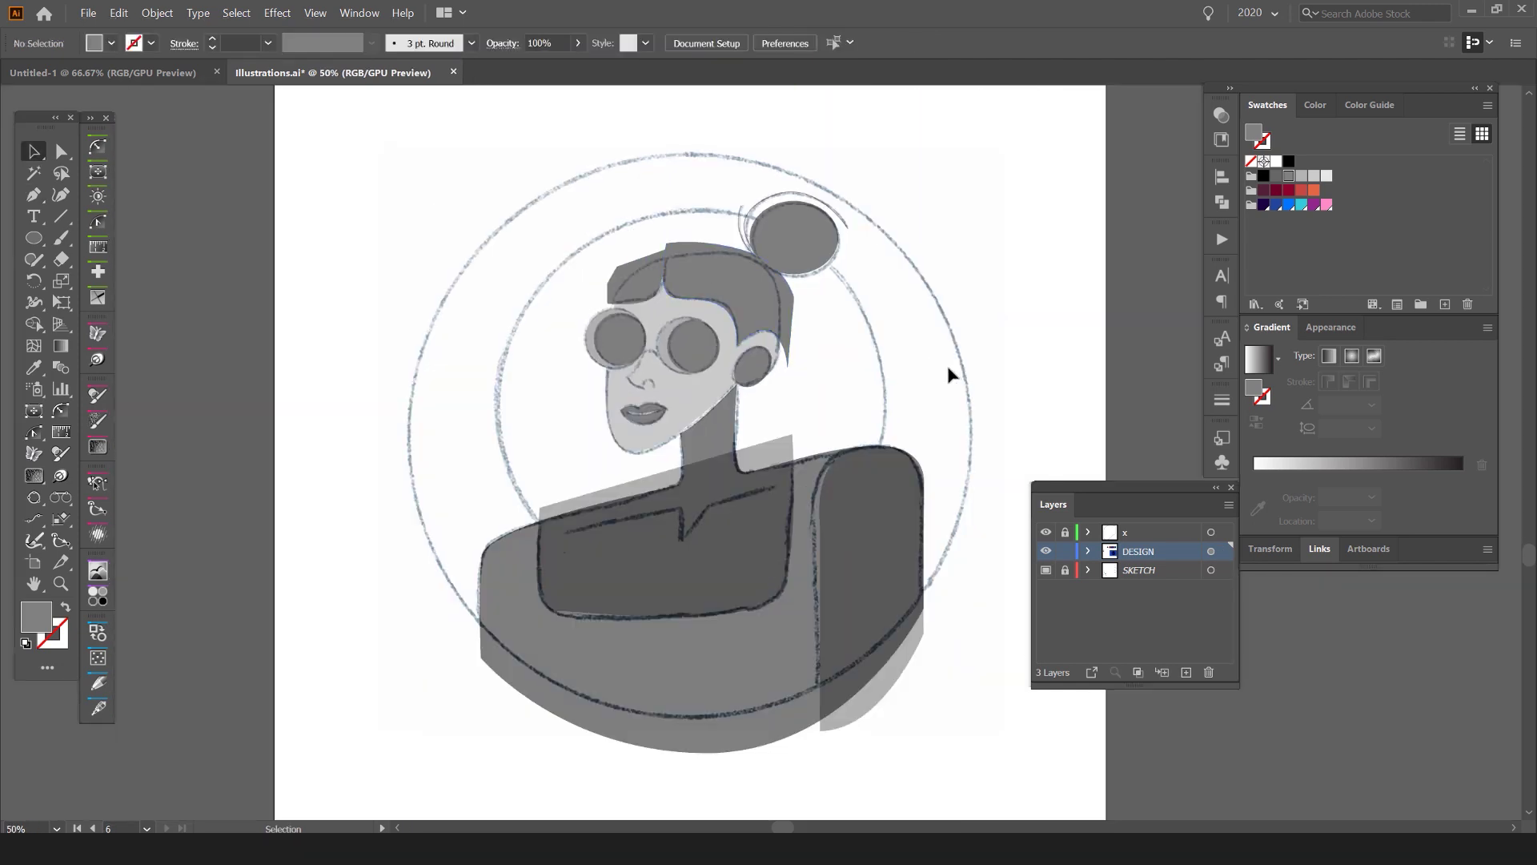
Step: Draw one open path tracing the glasses bridge, the nose profile and the nostril curve from the sketch
scroll(666, 370, up, 4)
key(p)
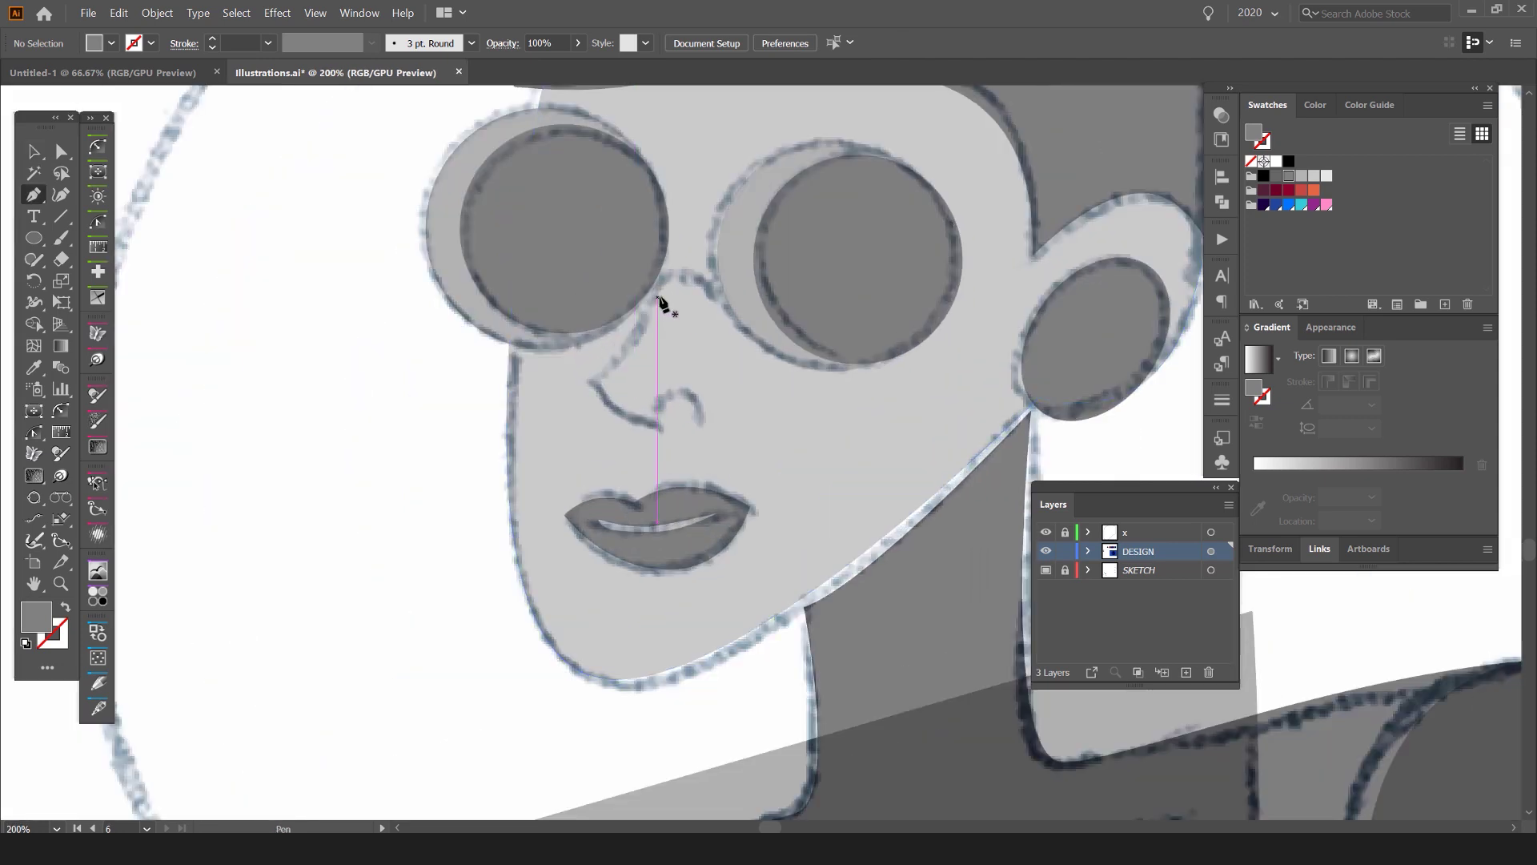
click(715, 300)
scroll(712, 298, up, 1)
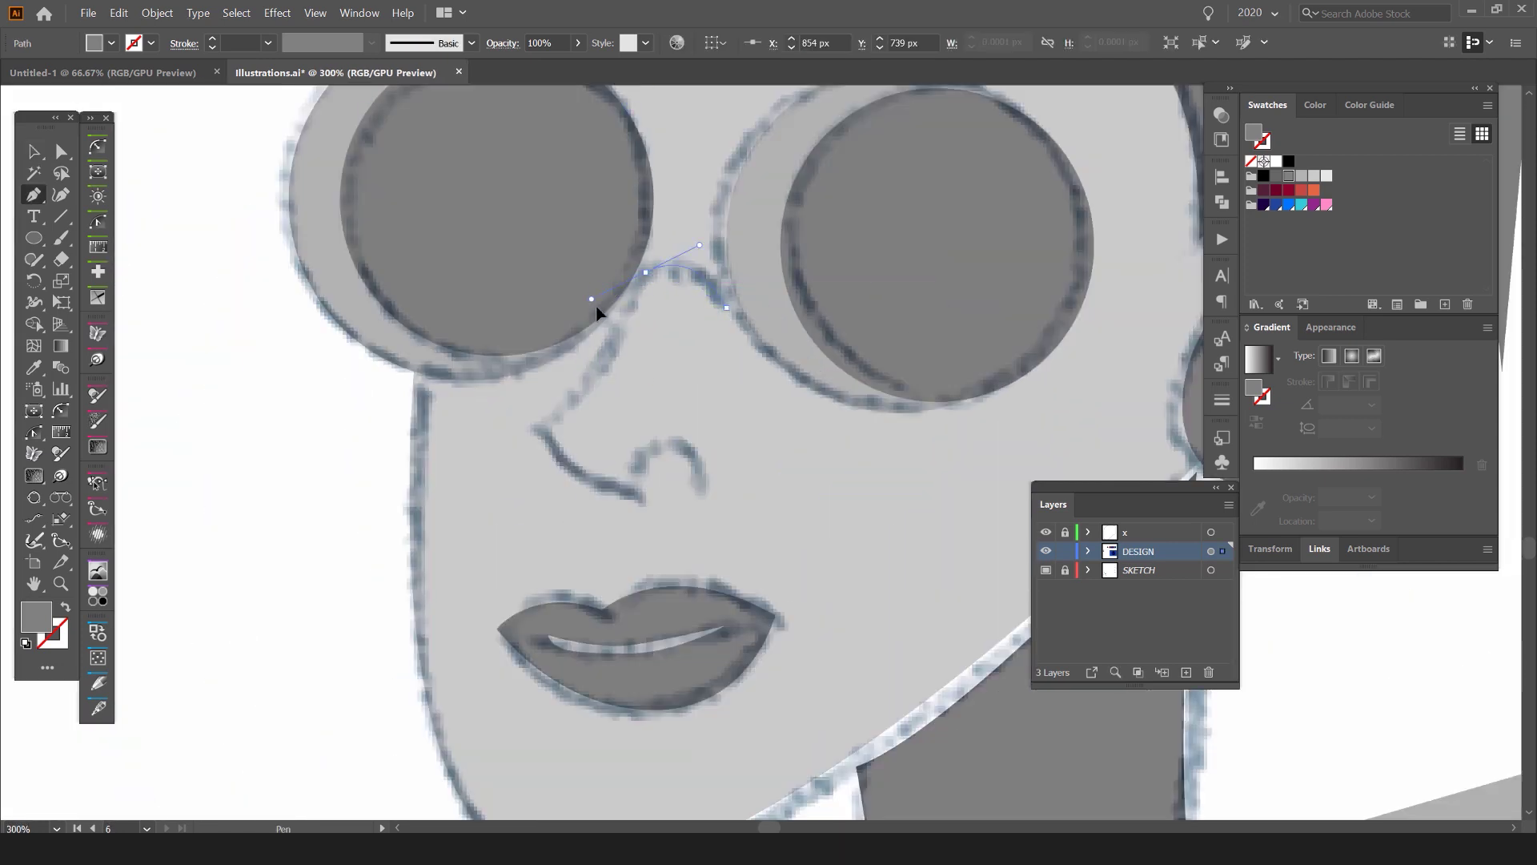
drag(593, 313, 632, 299)
right_click(608, 428)
click(551, 424)
drag(537, 430, 525, 431)
click(537, 429)
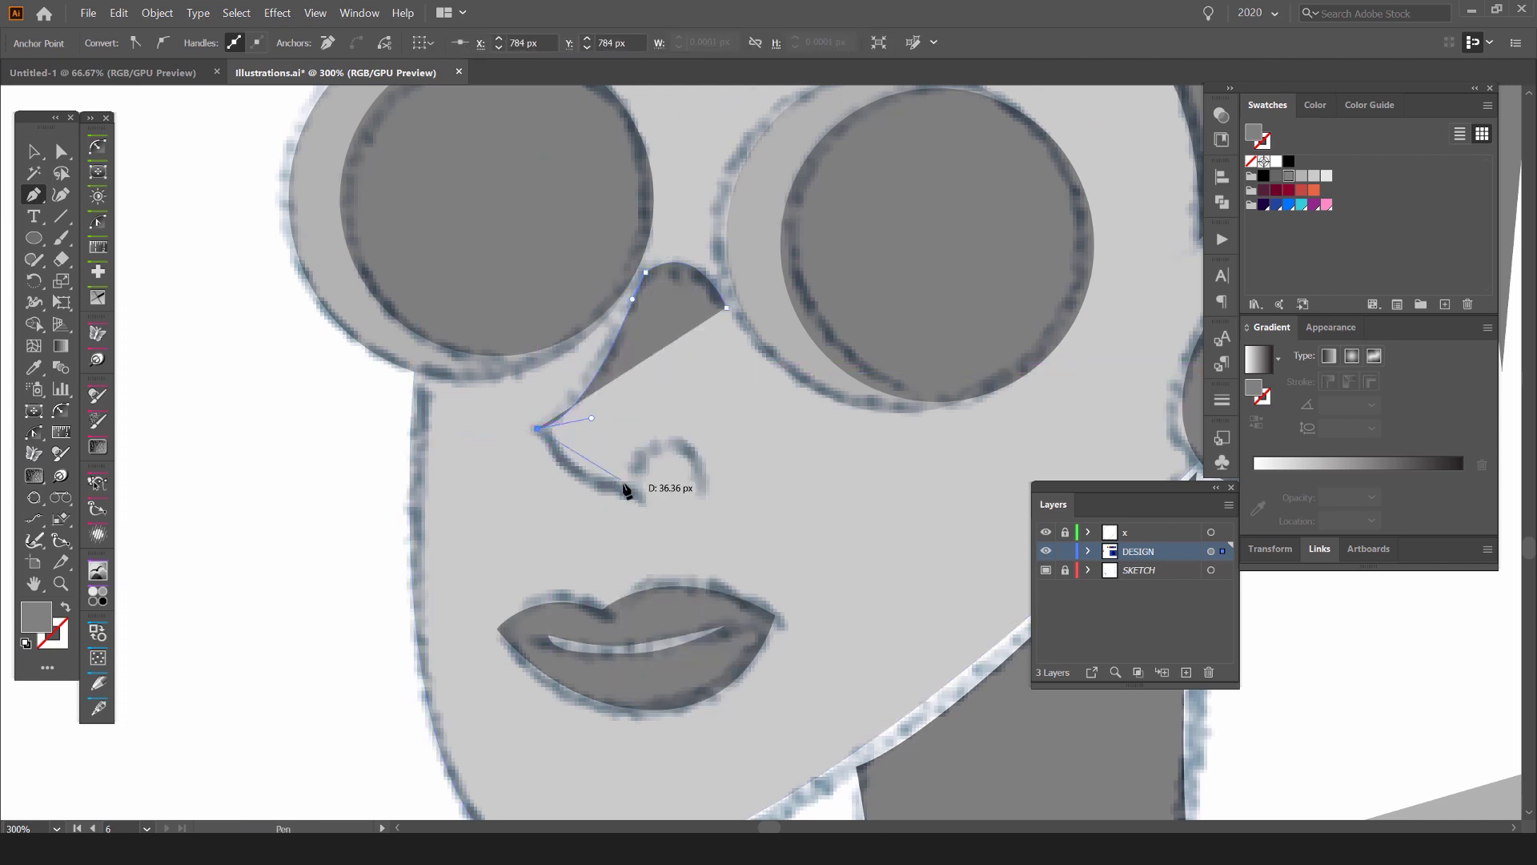
drag(660, 500, 621, 495)
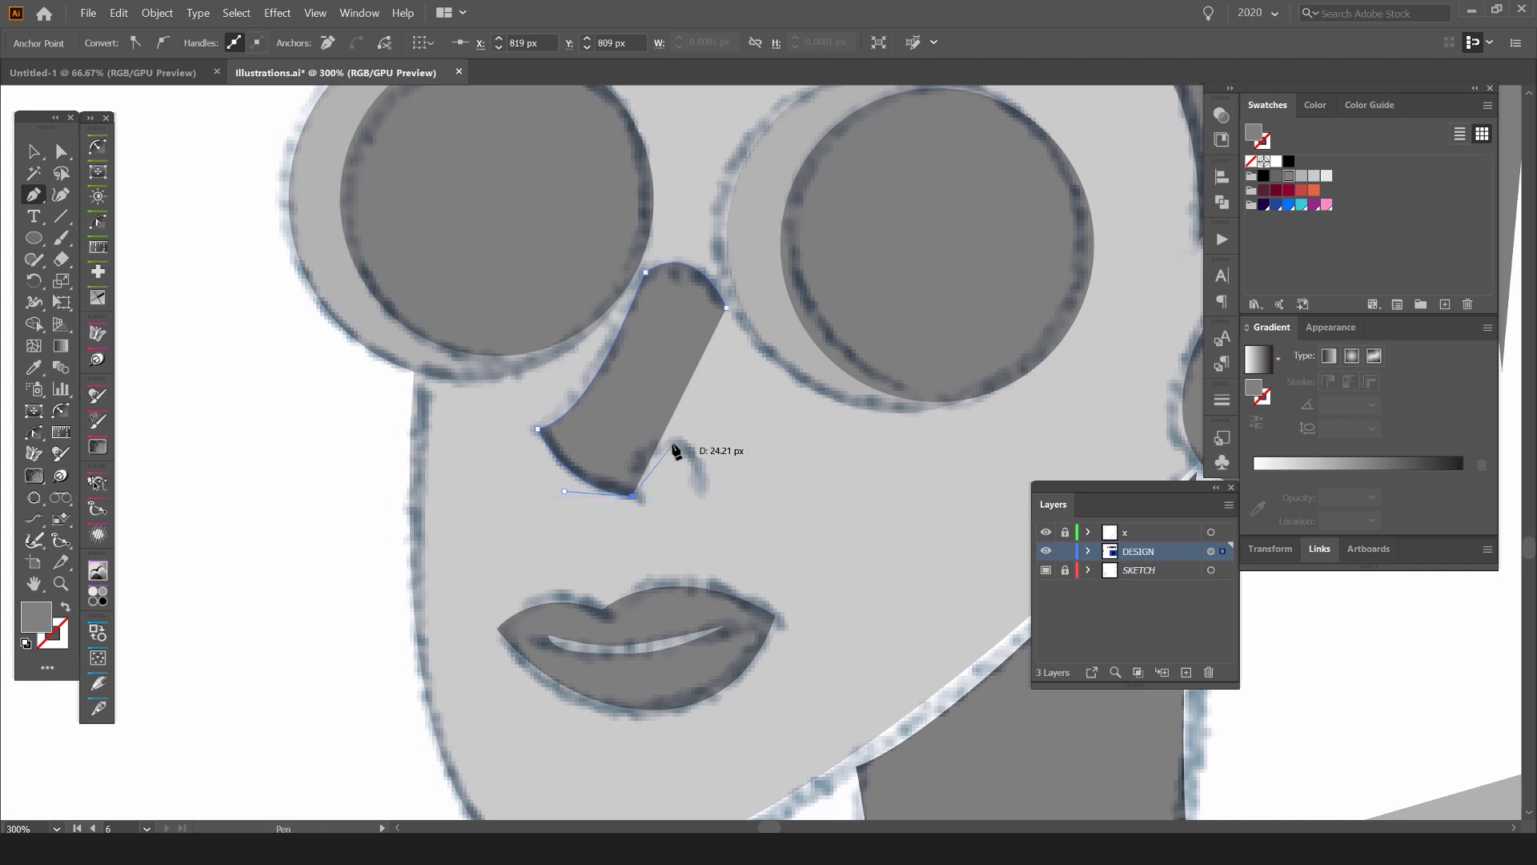
drag(702, 442, 655, 439)
click(697, 505)
Step: Swap the nose path's fill and stroke so it becomes a grey outline without fill, and deselect it
scroll(749, 503, down, 2)
key(v)
key(shift+x)
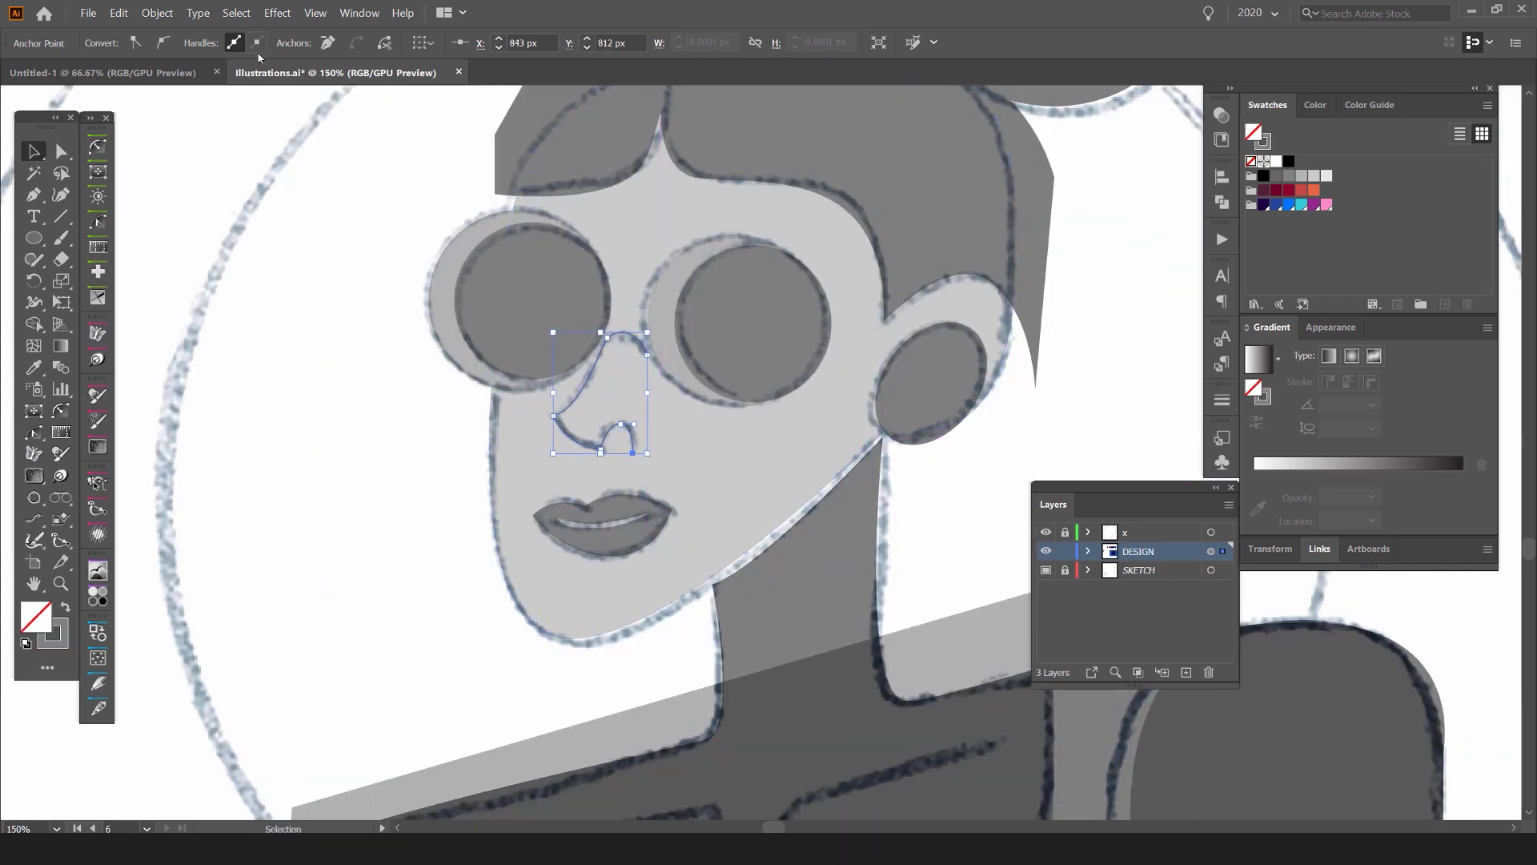
scroll(1041, 253, down, 1)
click(1103, 244)
Step: Draw an open five-point straight-segment line along the sketched collarbones with a V-shaped notch below the neck
drag(1091, 281, 749, 268)
scroll(743, 279, down, 1)
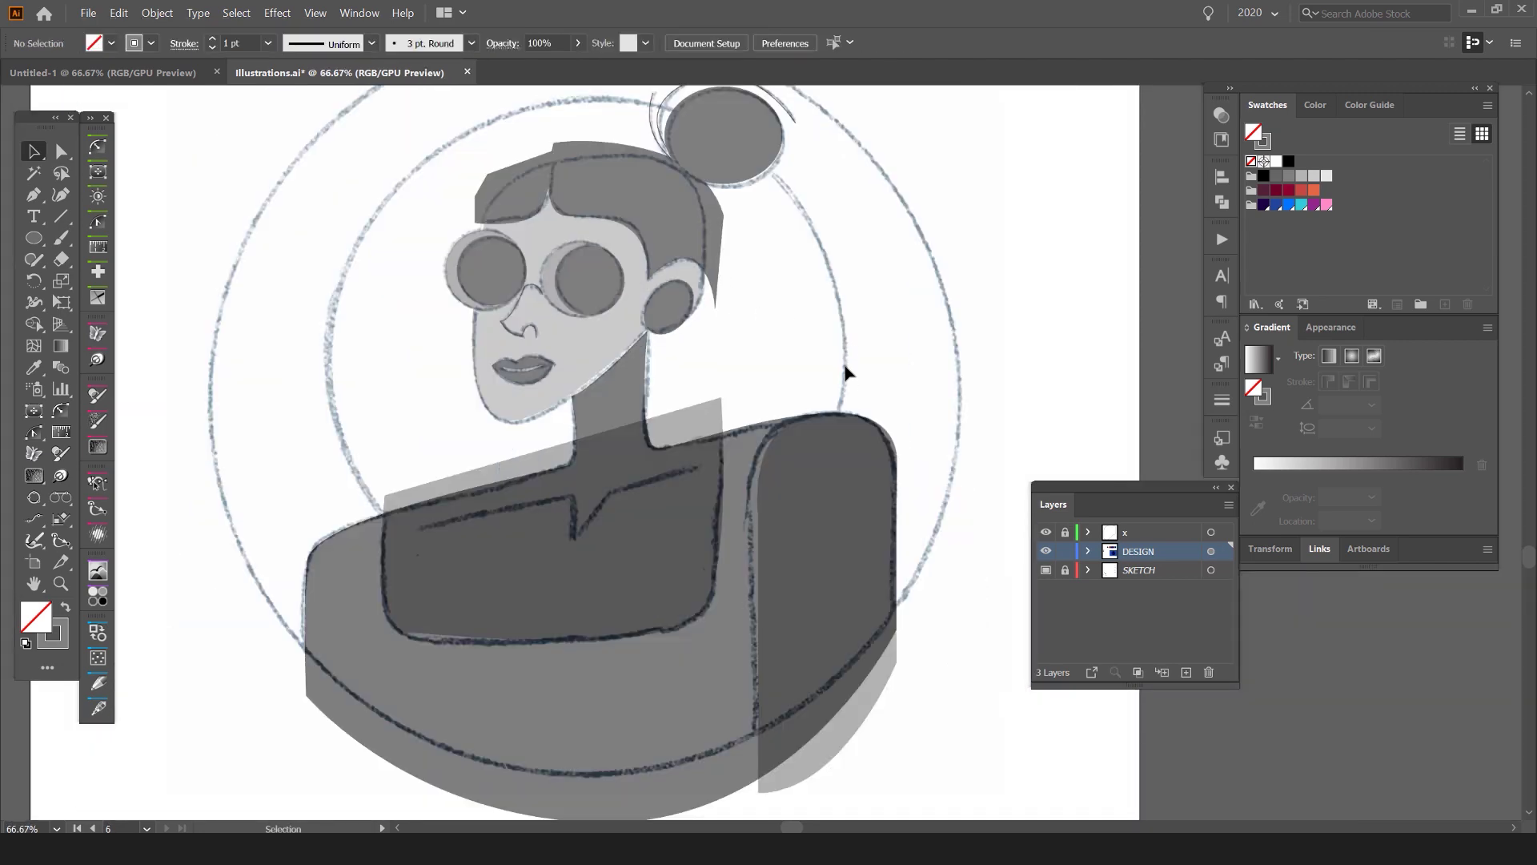
key(p)
key(ctrl+plus)
key(ctrl+plus)
click(454, 531)
click(807, 461)
click(808, 567)
click(891, 455)
click(1085, 399)
key(v)
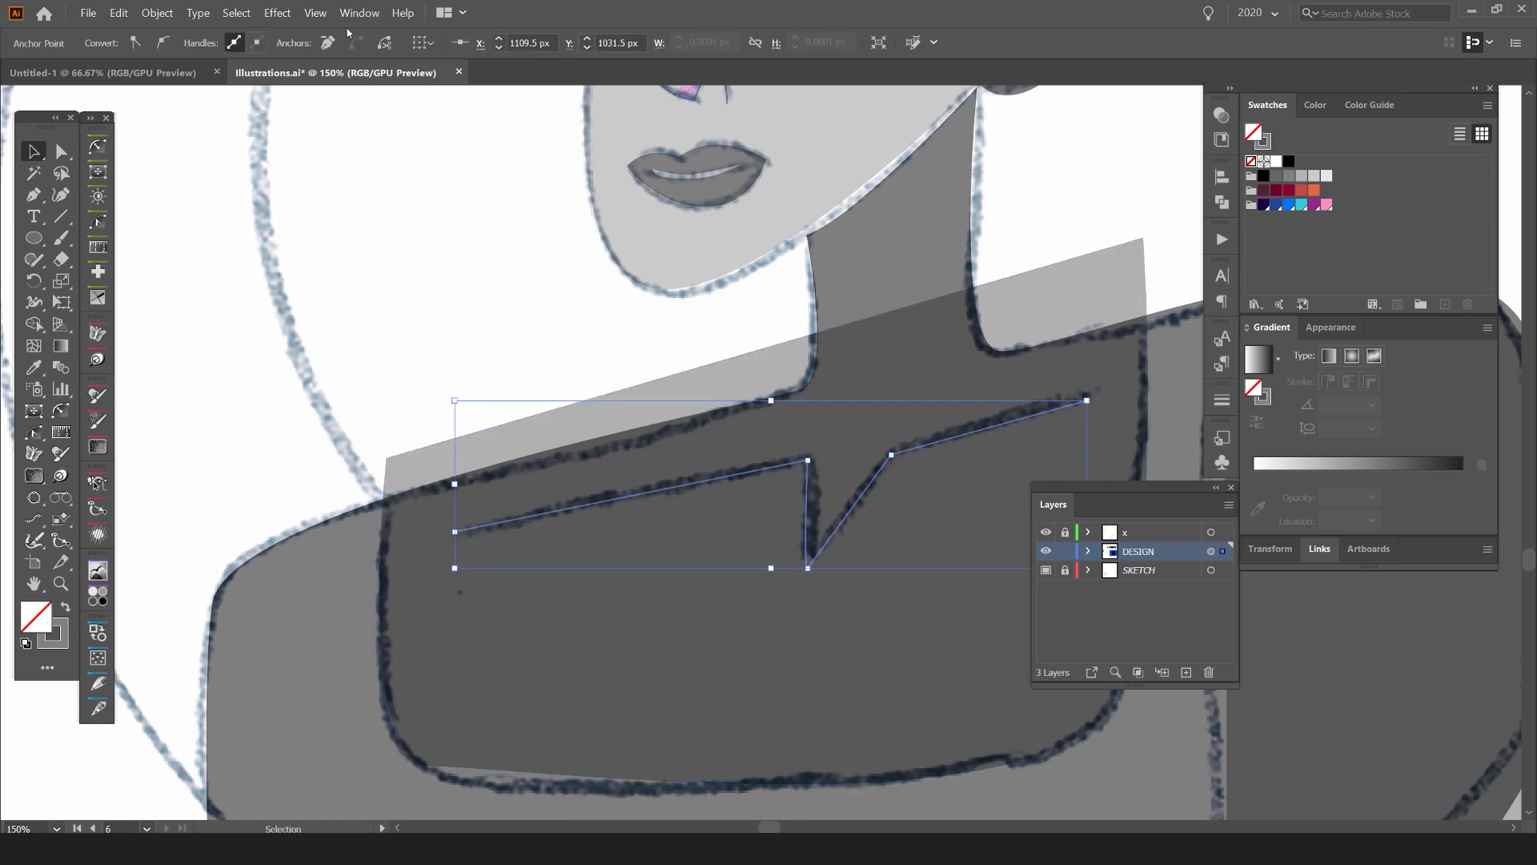
Step: Set the collarbone line's stroke weight to 4 pt and deselect it
click(1222, 400)
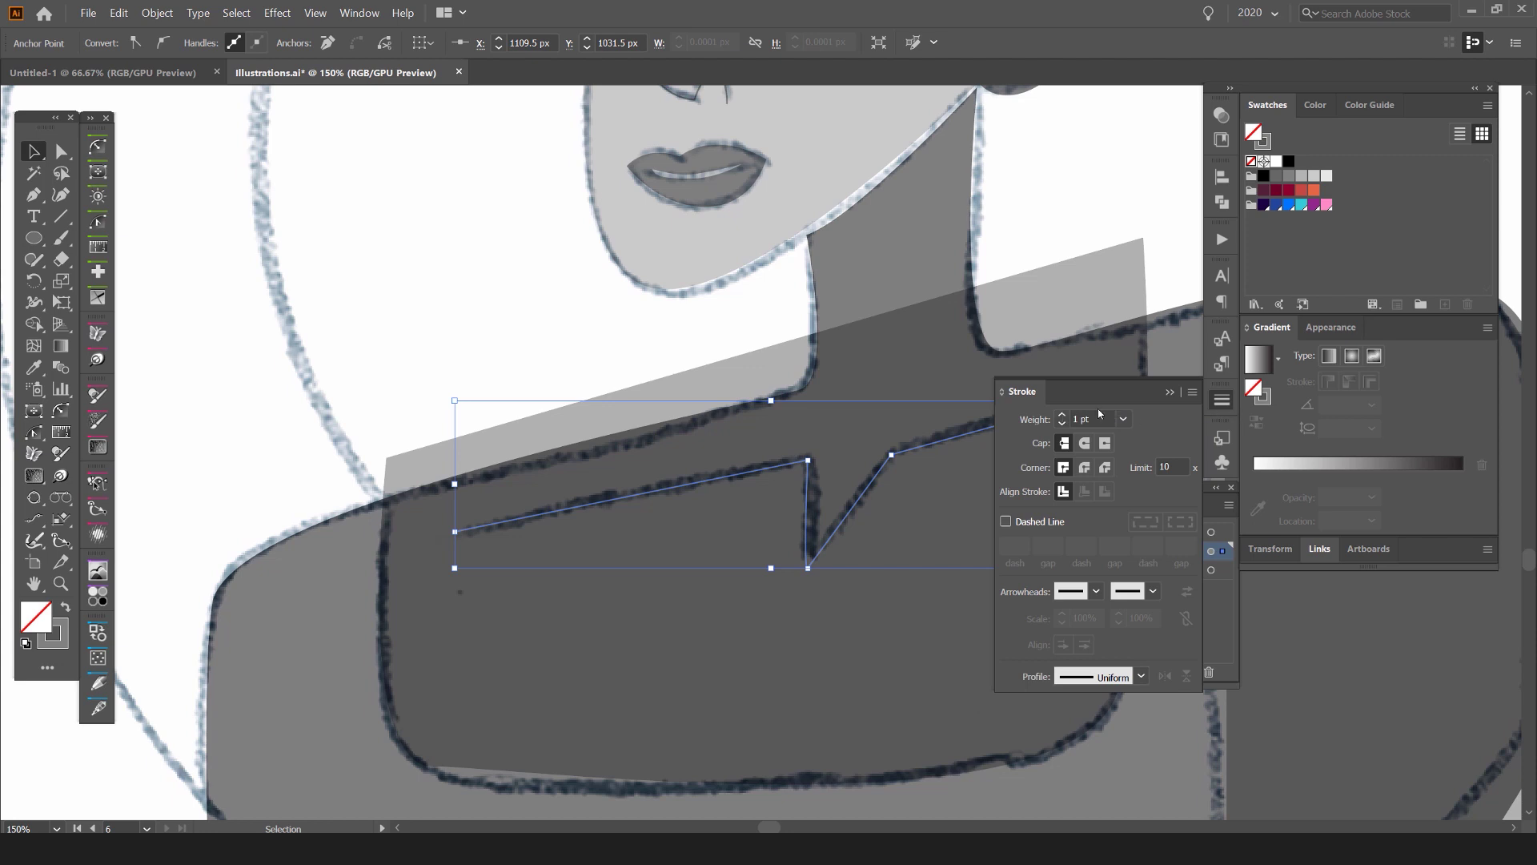
click(1062, 415)
click(1062, 415)
click(1061, 414)
click(353, 12)
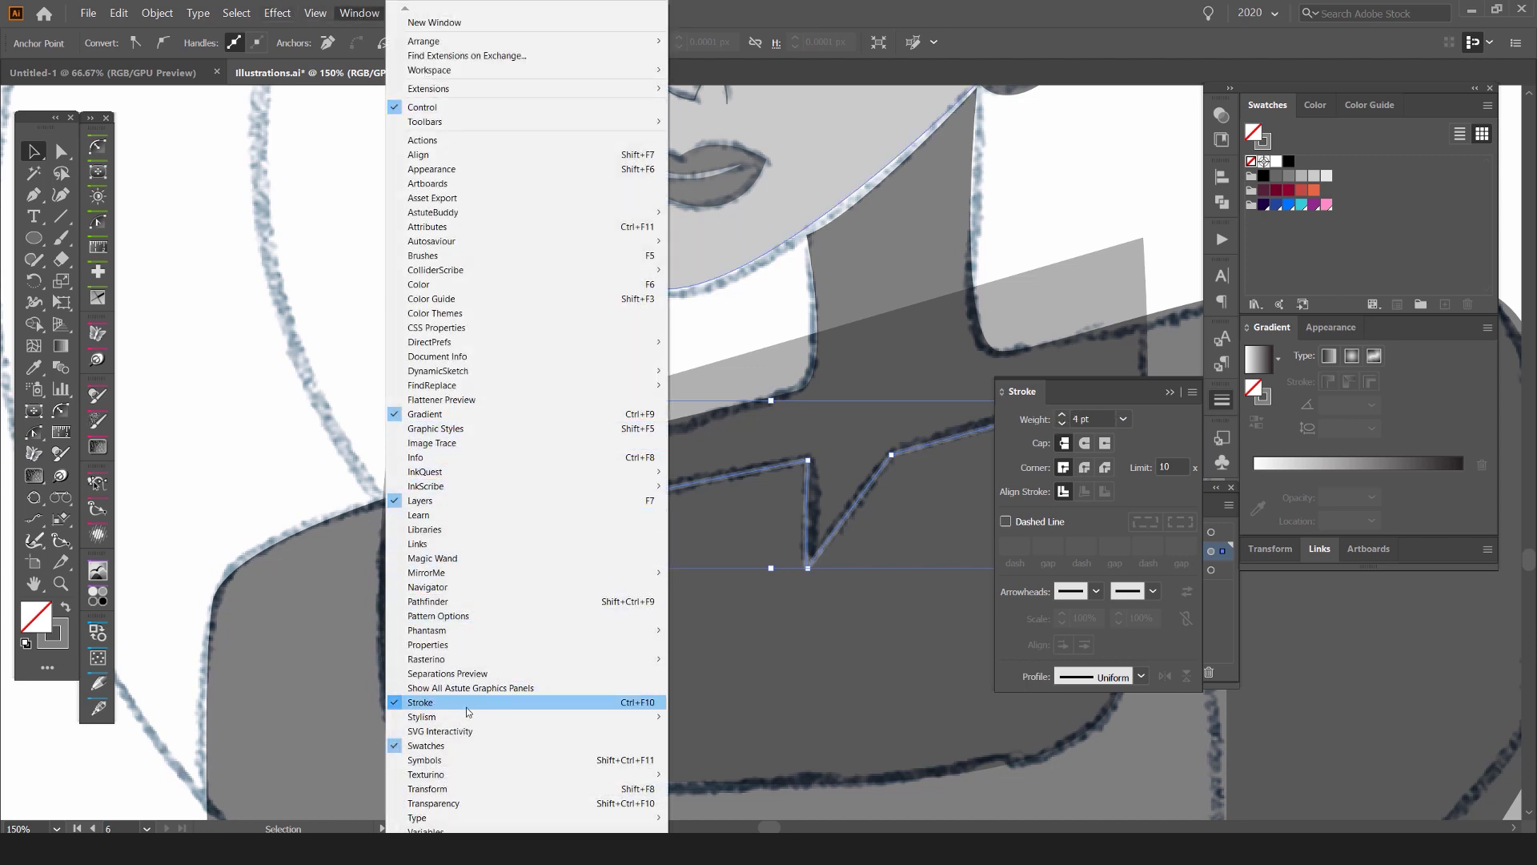
click(1184, 421)
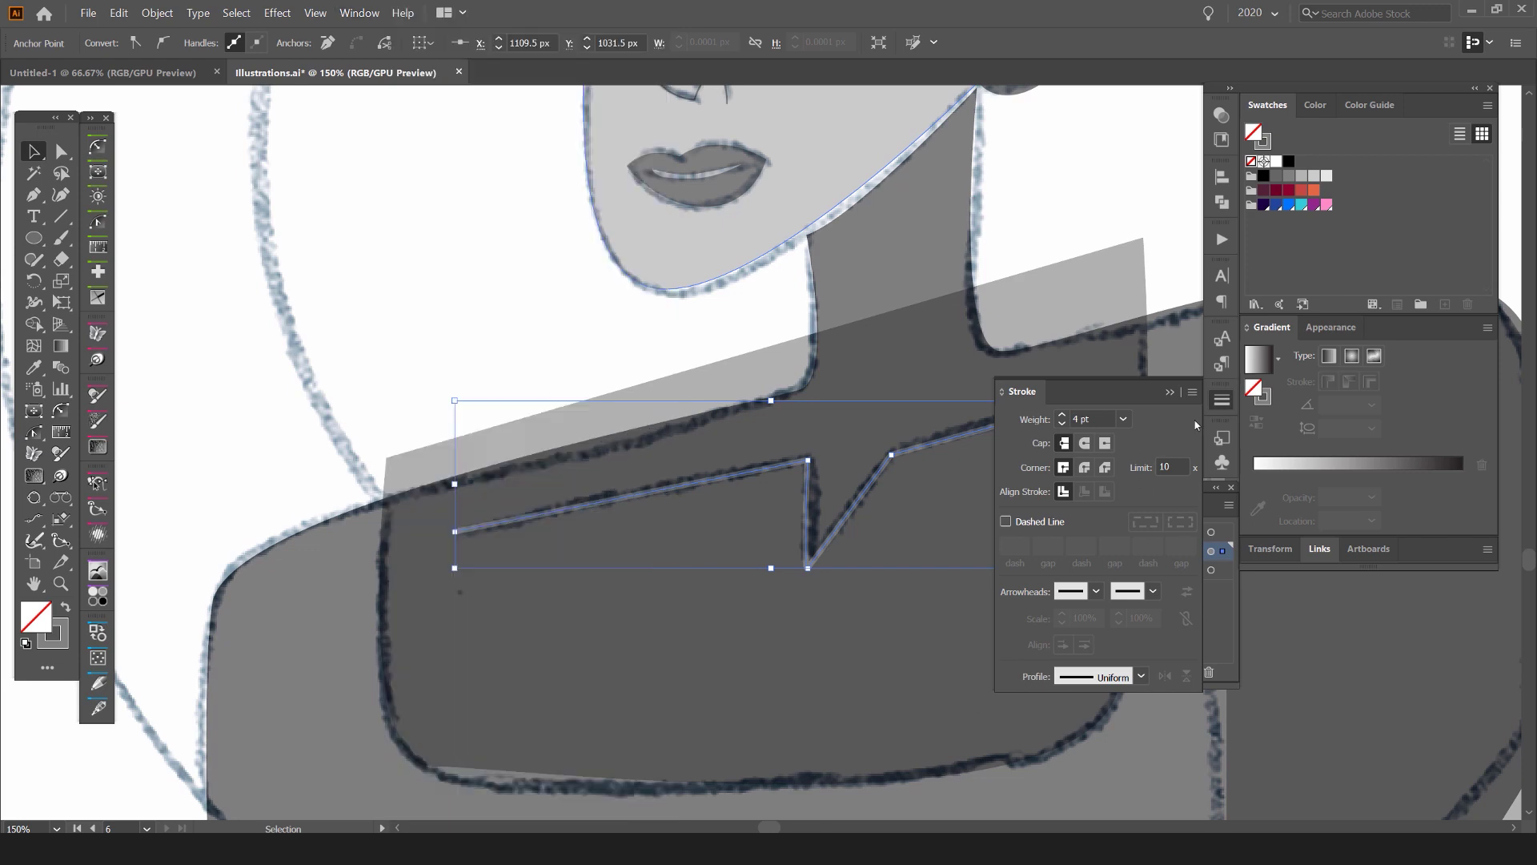
click(894, 455)
key(ctrl+shift+a)
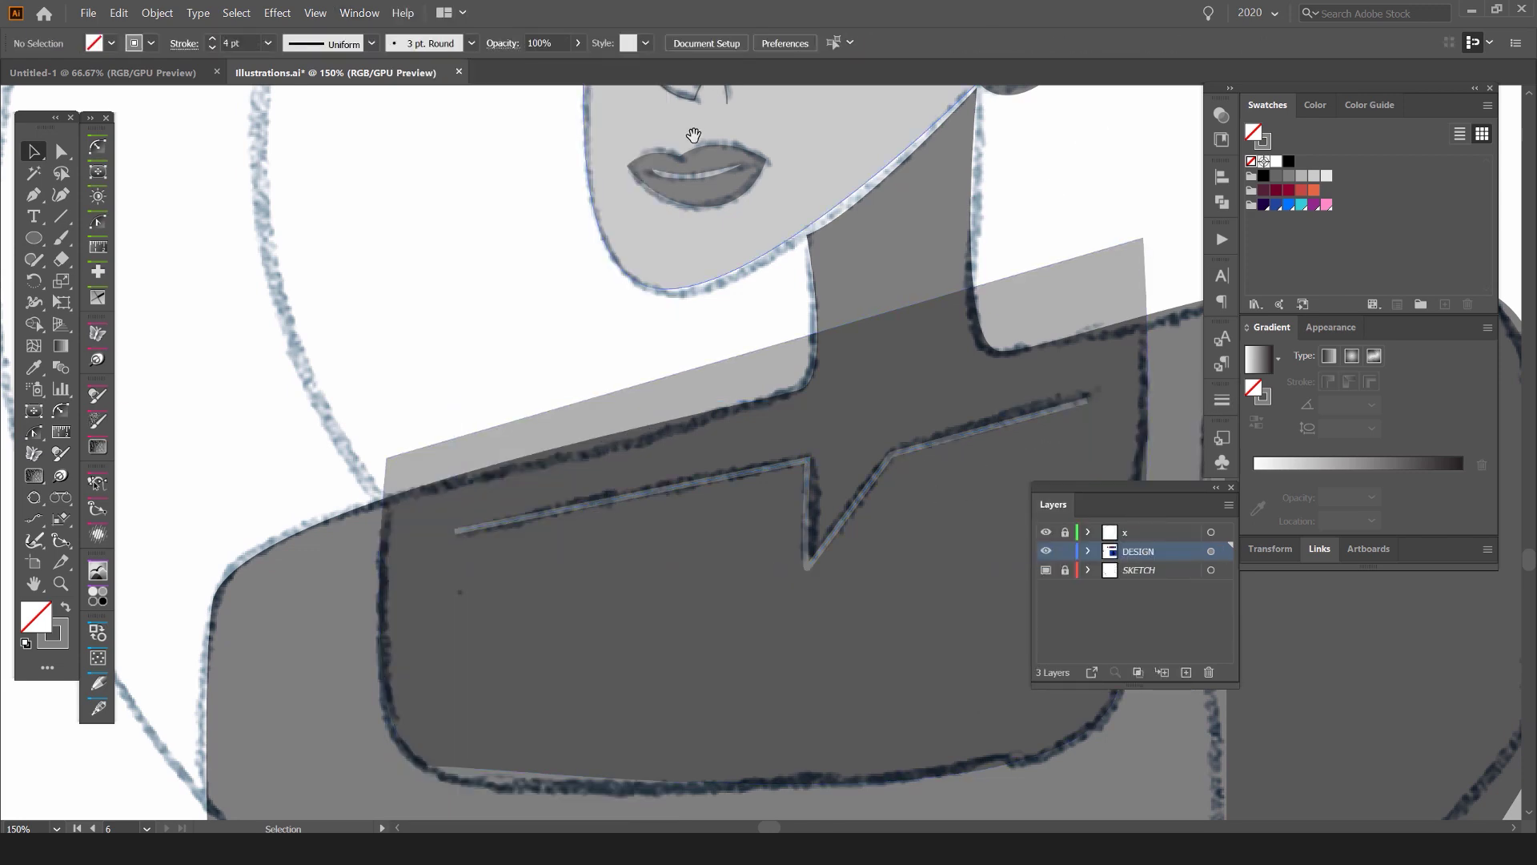
Step: Select the nose line, raise its stroke weight to 4 pt, and deselect it
drag(696, 130, 631, 348)
click(639, 300)
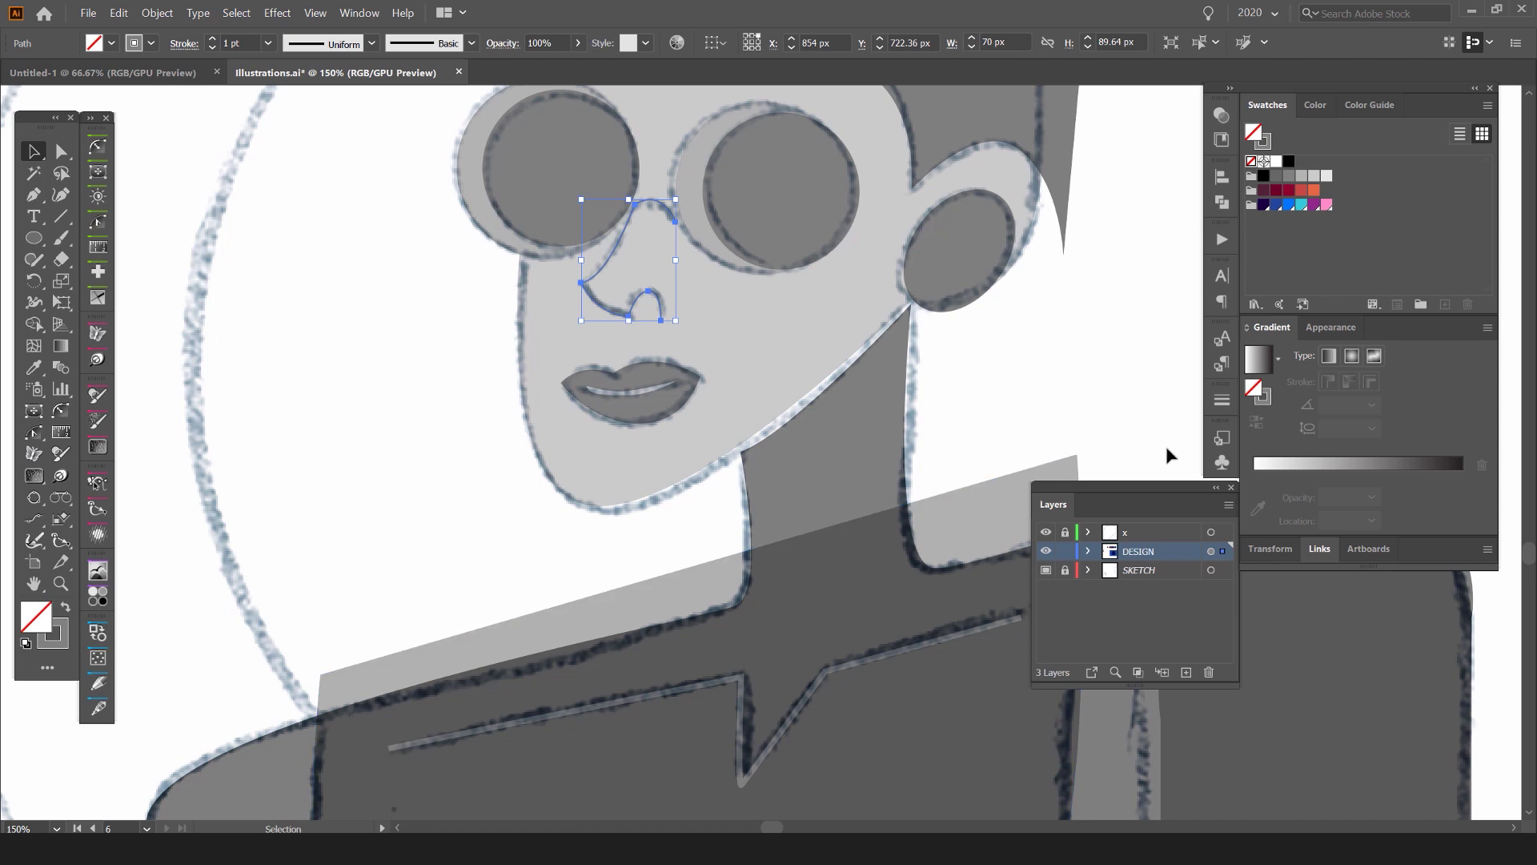
click(1218, 398)
shift+click(1061, 415)
shift+click(1061, 423)
click(1060, 416)
click(1061, 415)
click(1060, 415)
click(1080, 333)
Step: Draw a circle outline about 920 px wide around the head and align it to the sketch's inner ring
scroll(1080, 332, down, 3)
drag(1080, 332, 846, 344)
scroll(849, 277, down, 3)
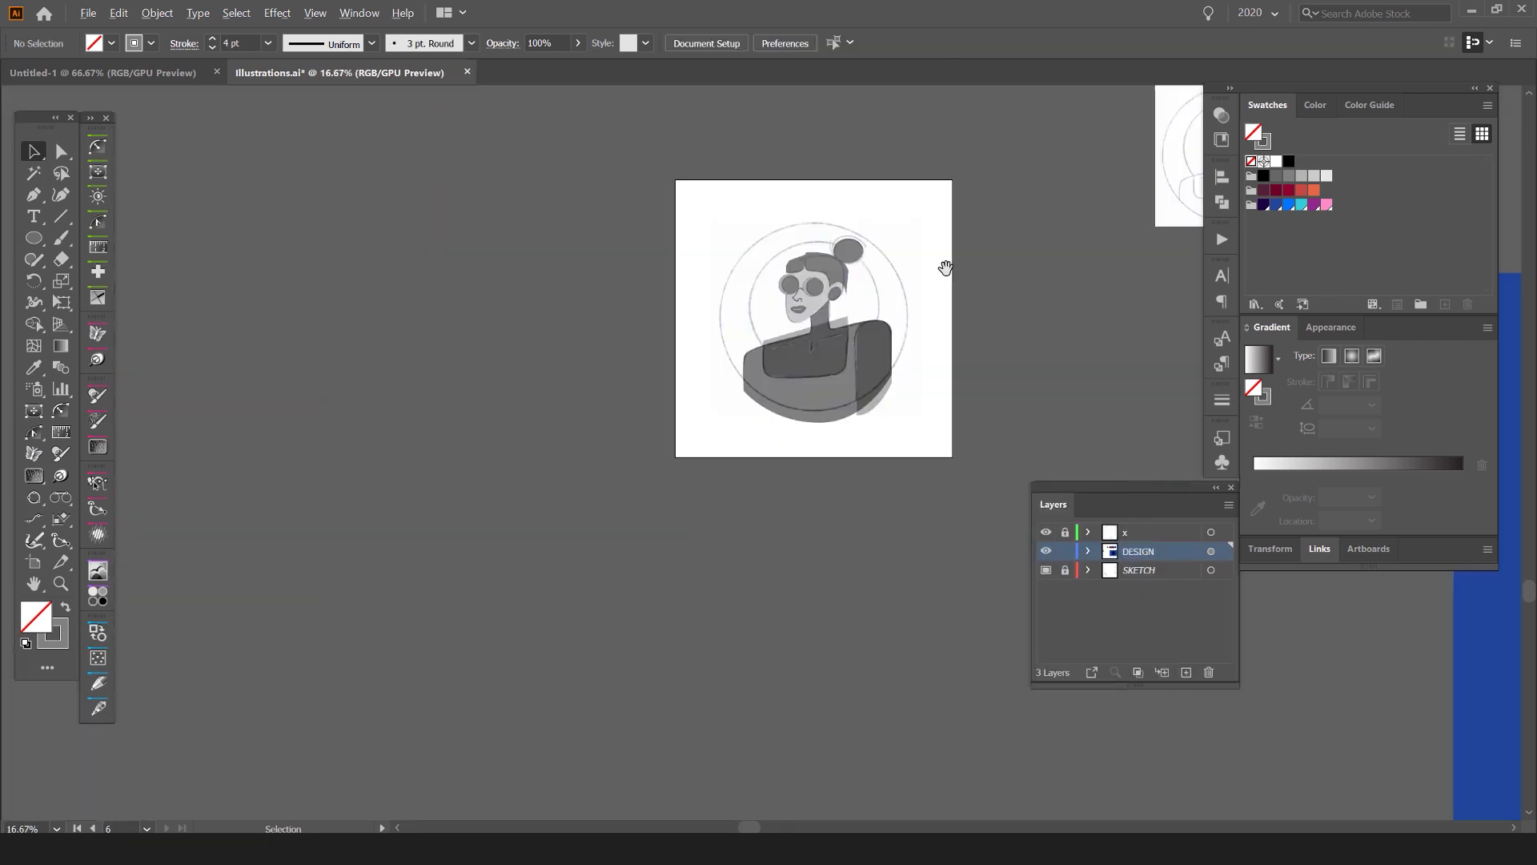
drag(926, 275, 799, 299)
scroll(717, 253, up, 3)
drag(875, 341, 866, 267)
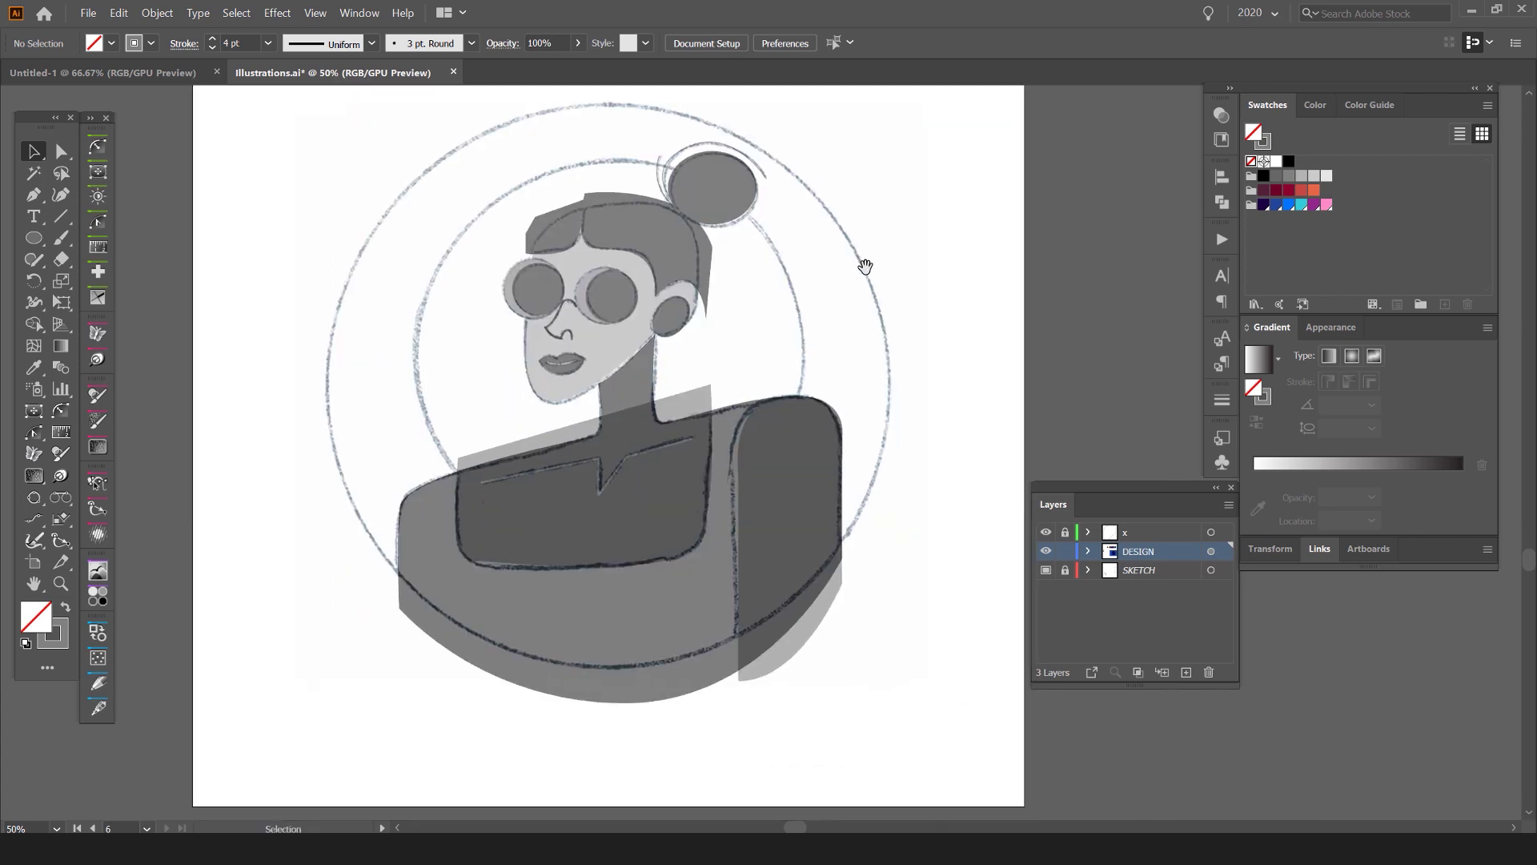
drag(604, 378, 812, 587)
key(shift+Up)
key(shift+Up)
key(shift+Up)
key(shift+Right)
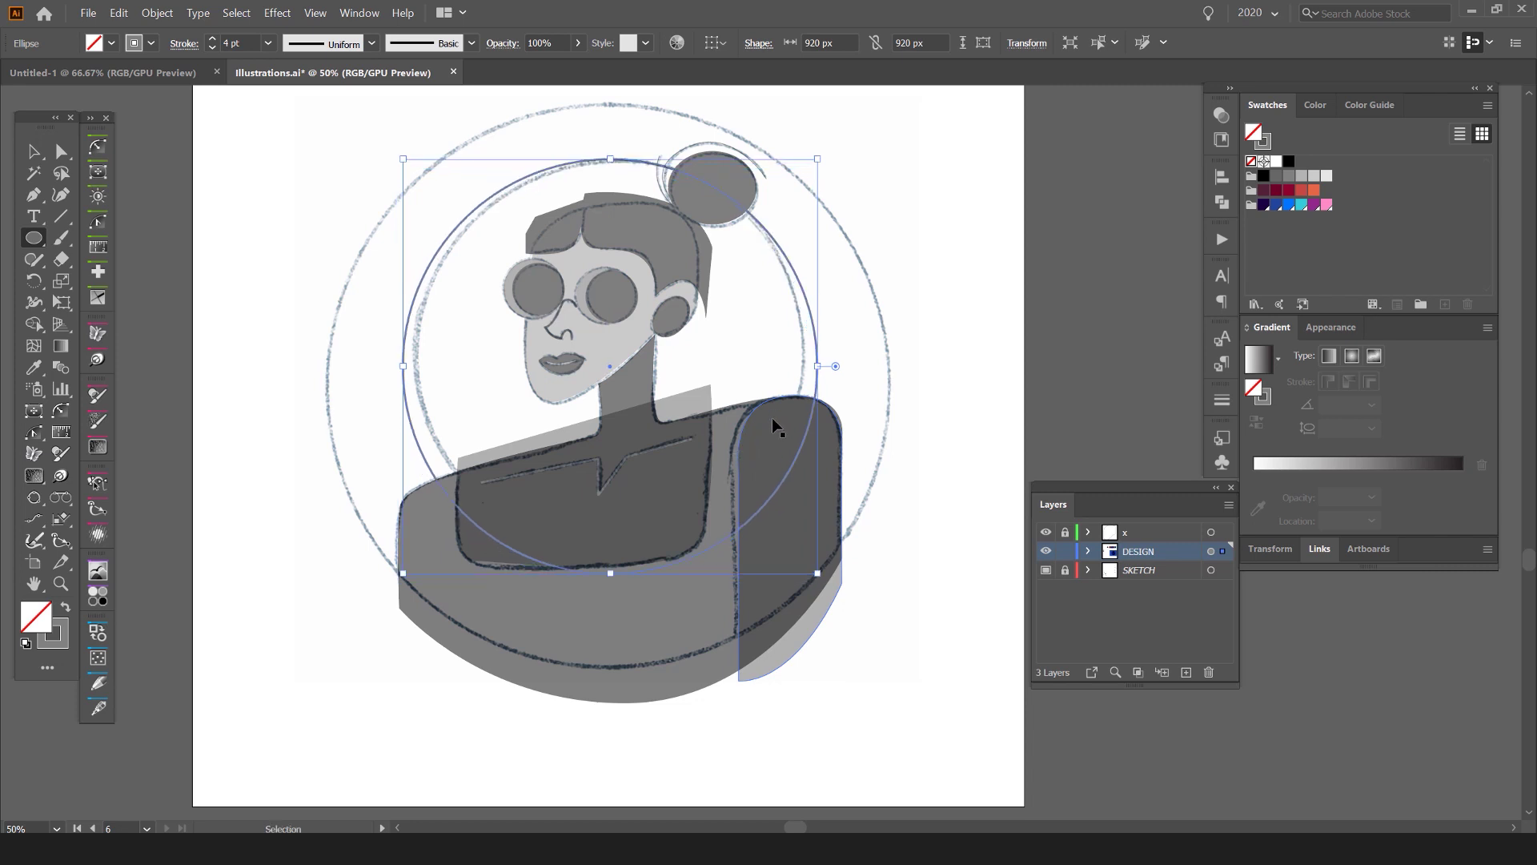
Step: Draw a second circle outline about 1358 px wide around the figure for the sketch's outer ring
drag(818, 366, 914, 374)
key(shift+Down)
key(v)
Step: Turn the inner circle's stroke into a fill, send it to the back, and apply the lightest grey swatch
click(809, 308)
key(shift+x)
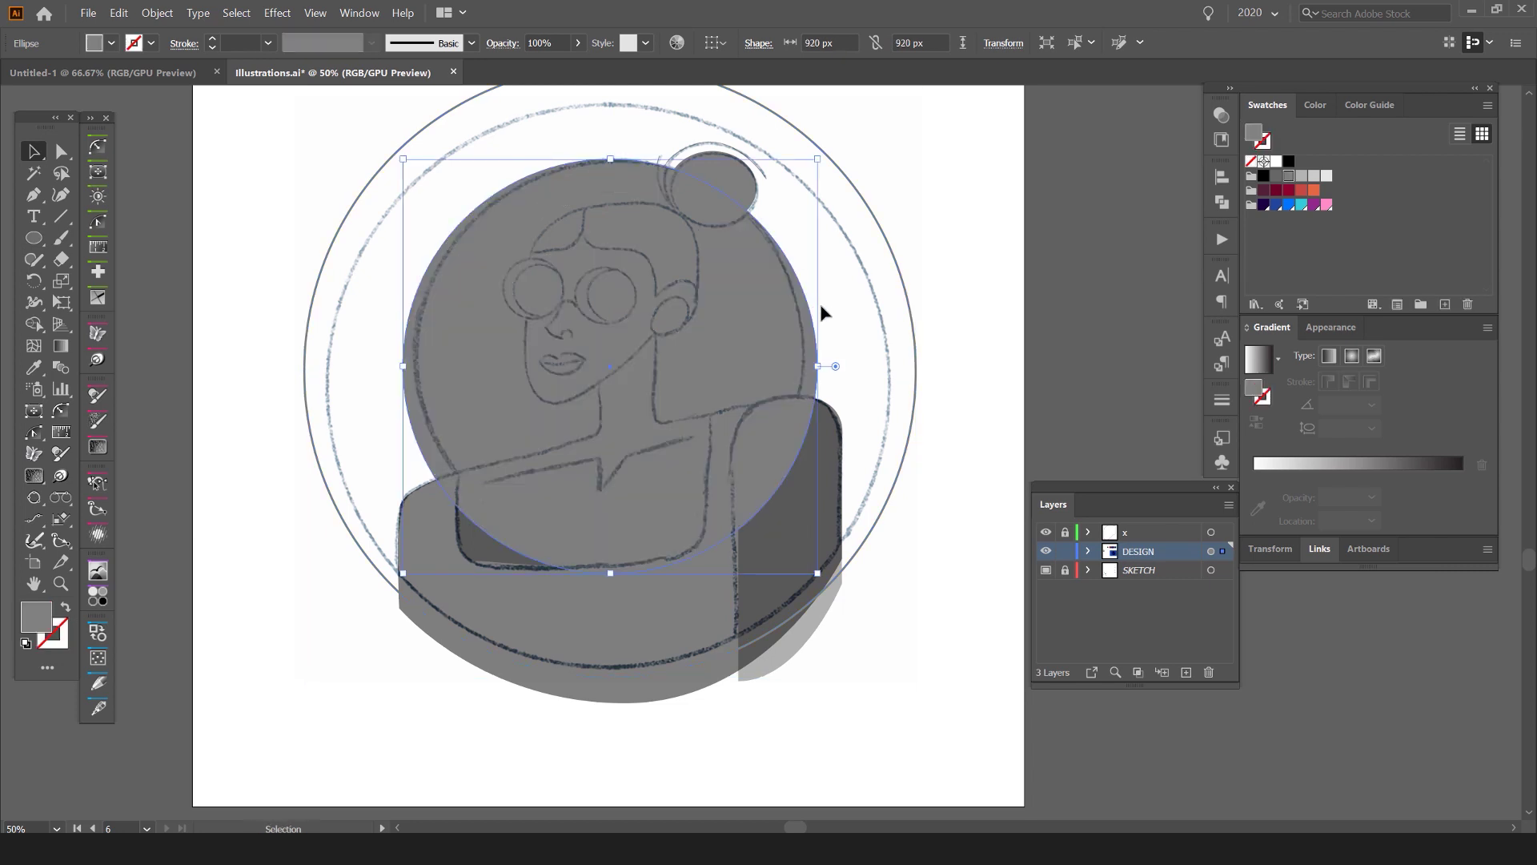
key(ctrl+shift+[)
click(1302, 177)
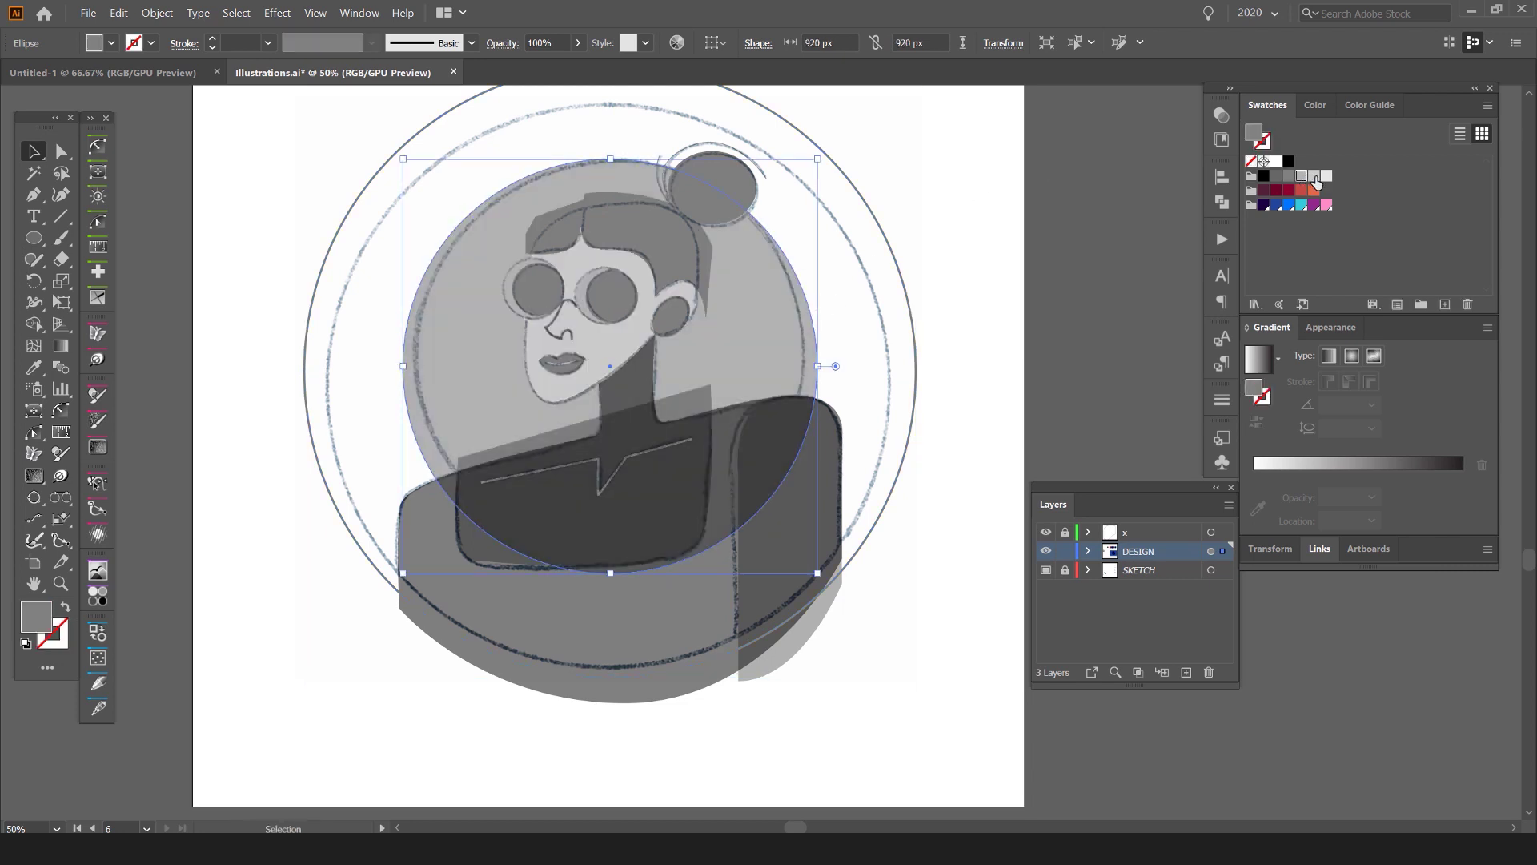
click(1313, 177)
click(1326, 177)
Step: Select the outer circle, turn its stroke into a fill, and apply the lightest grey swatch
click(896, 200)
click(888, 198)
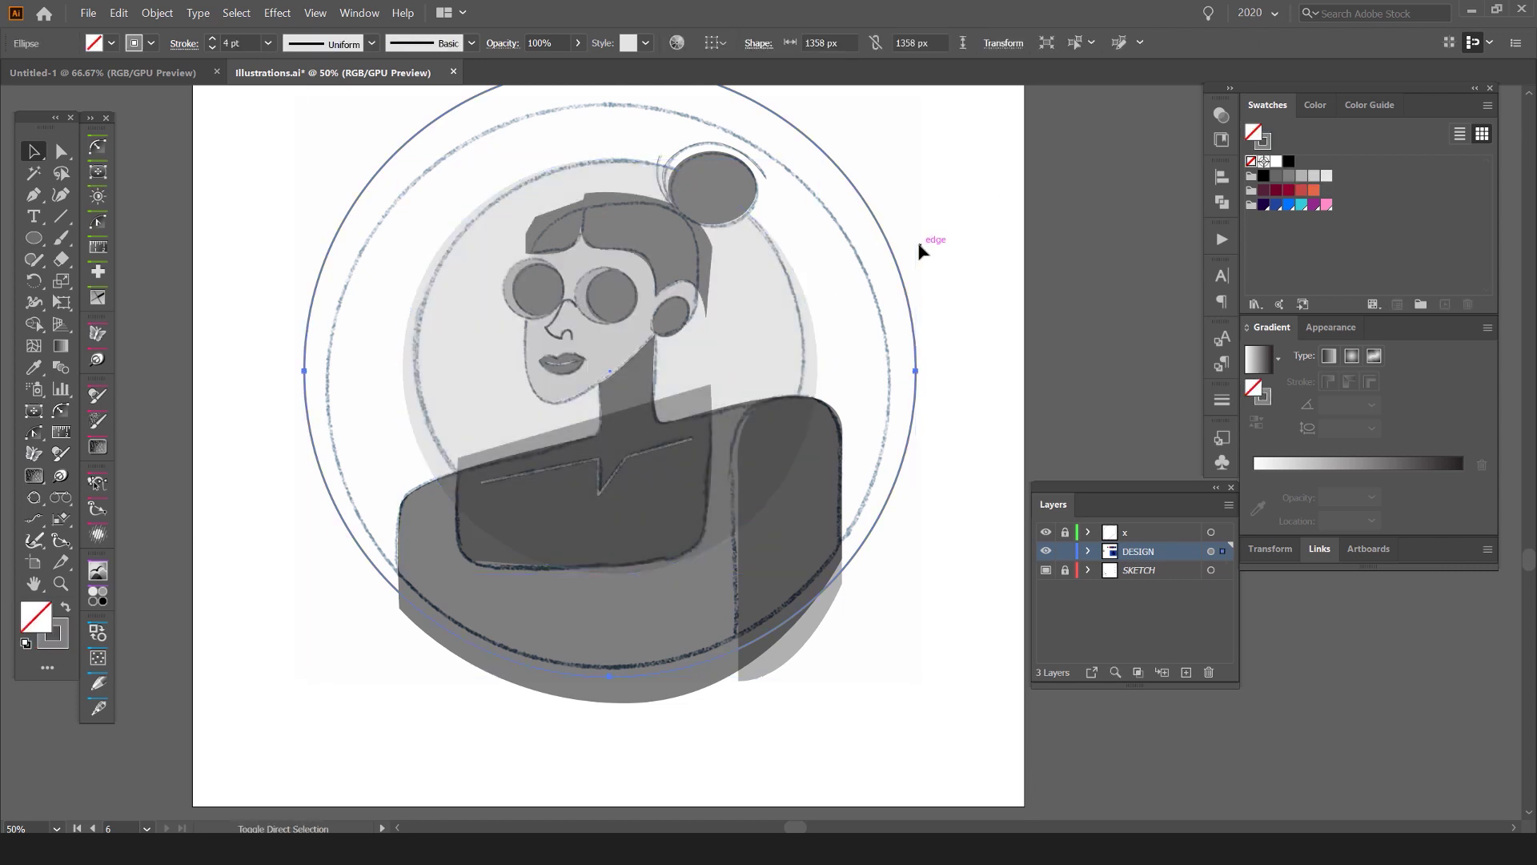
key(shift+x)
click(1327, 177)
Step: Switch the colour model to HSB, set the outer circle's brightness to 94.9%, and deselect it
click(1317, 105)
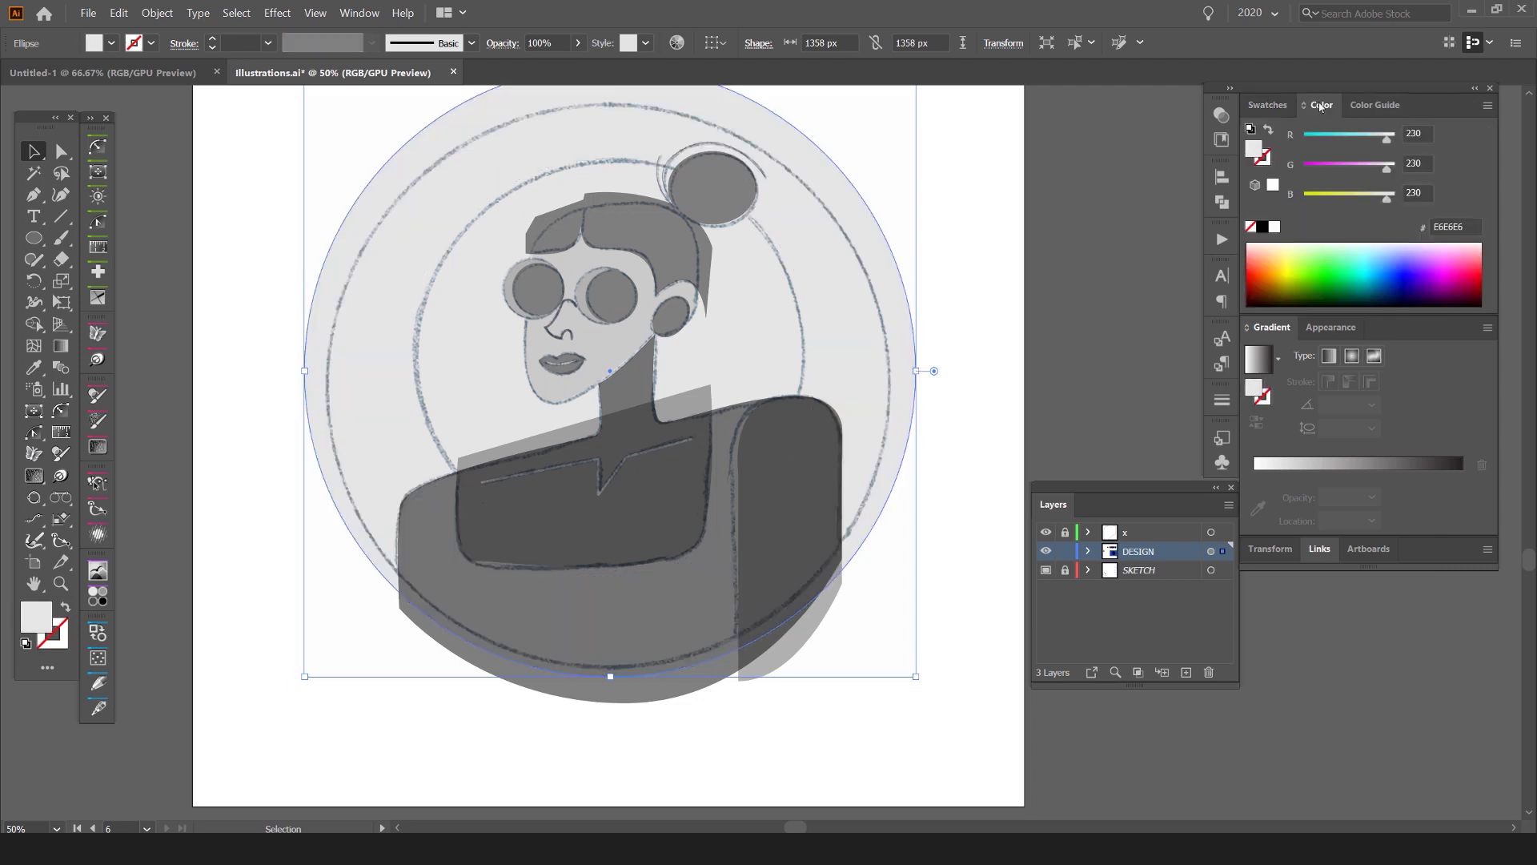
click(1486, 106)
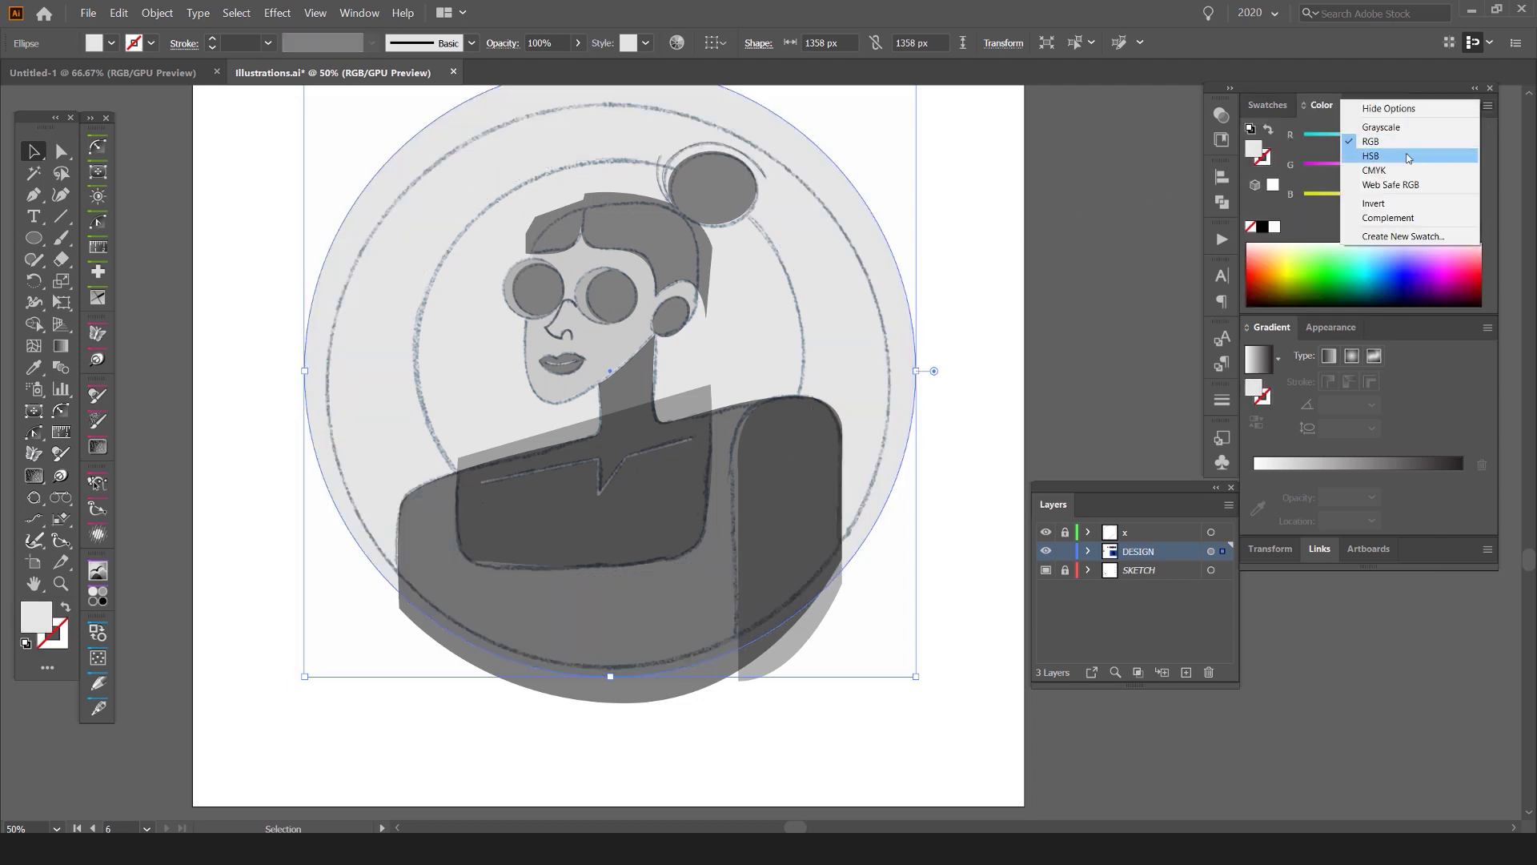
click(1408, 157)
scroll(1417, 192, up, 5)
scroll(1417, 192, down, 5)
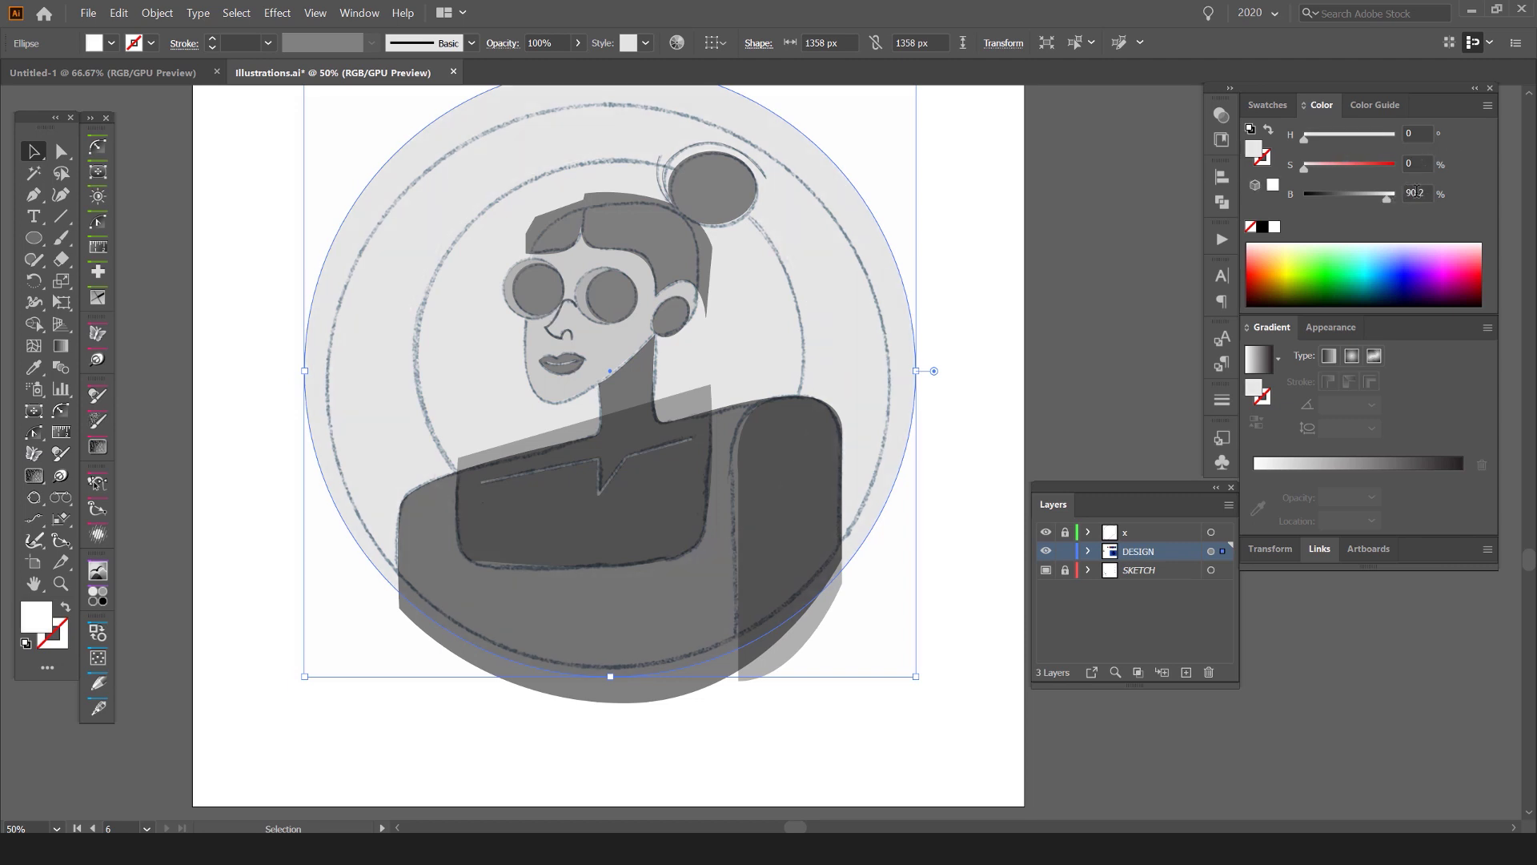
scroll(1416, 192, up, 4)
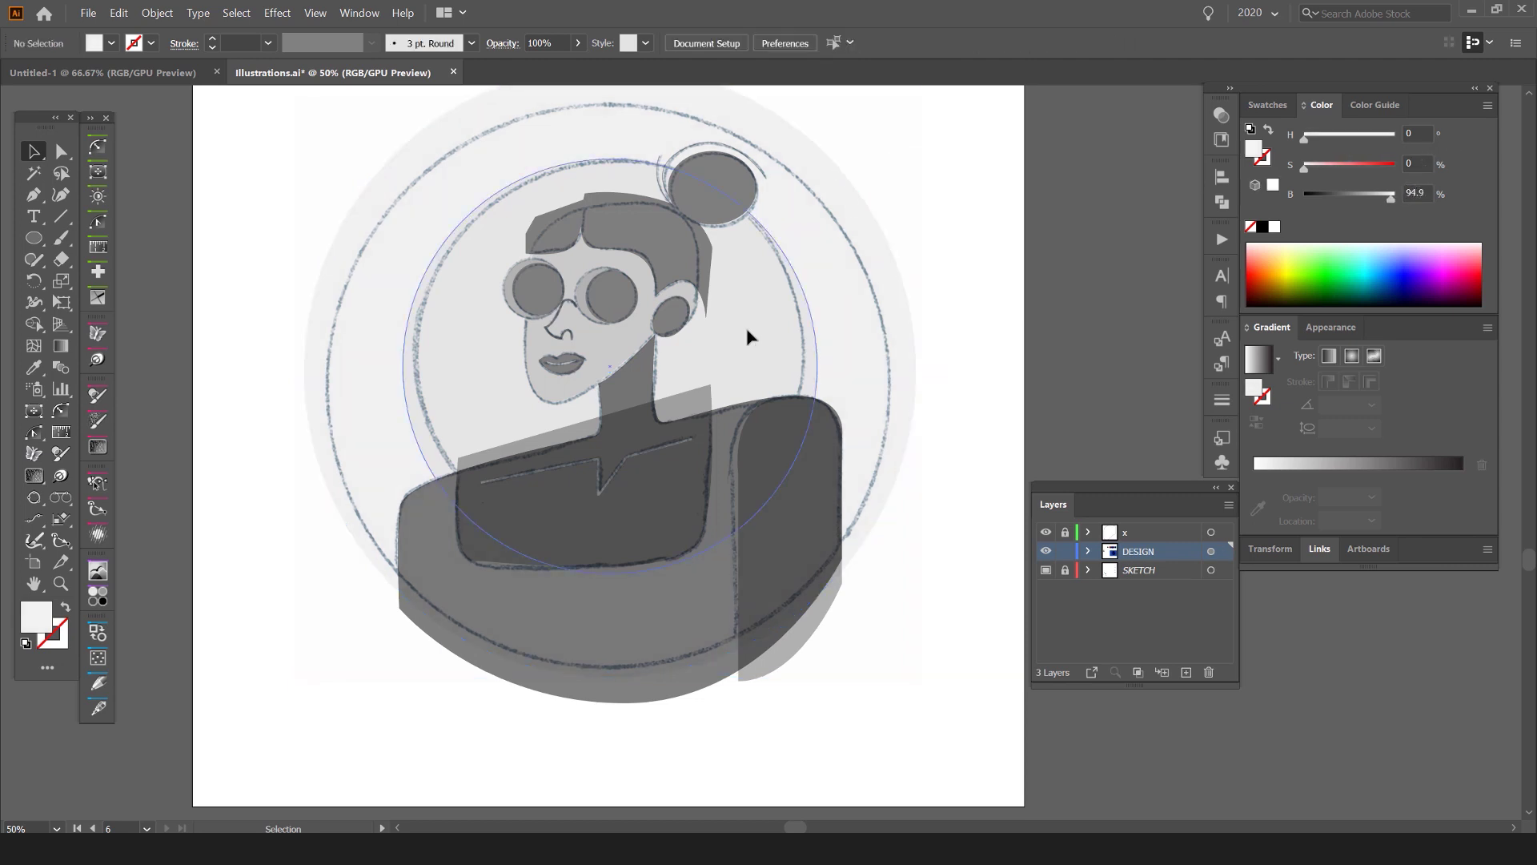
scroll(943, 264, down, 1)
click(1002, 217)
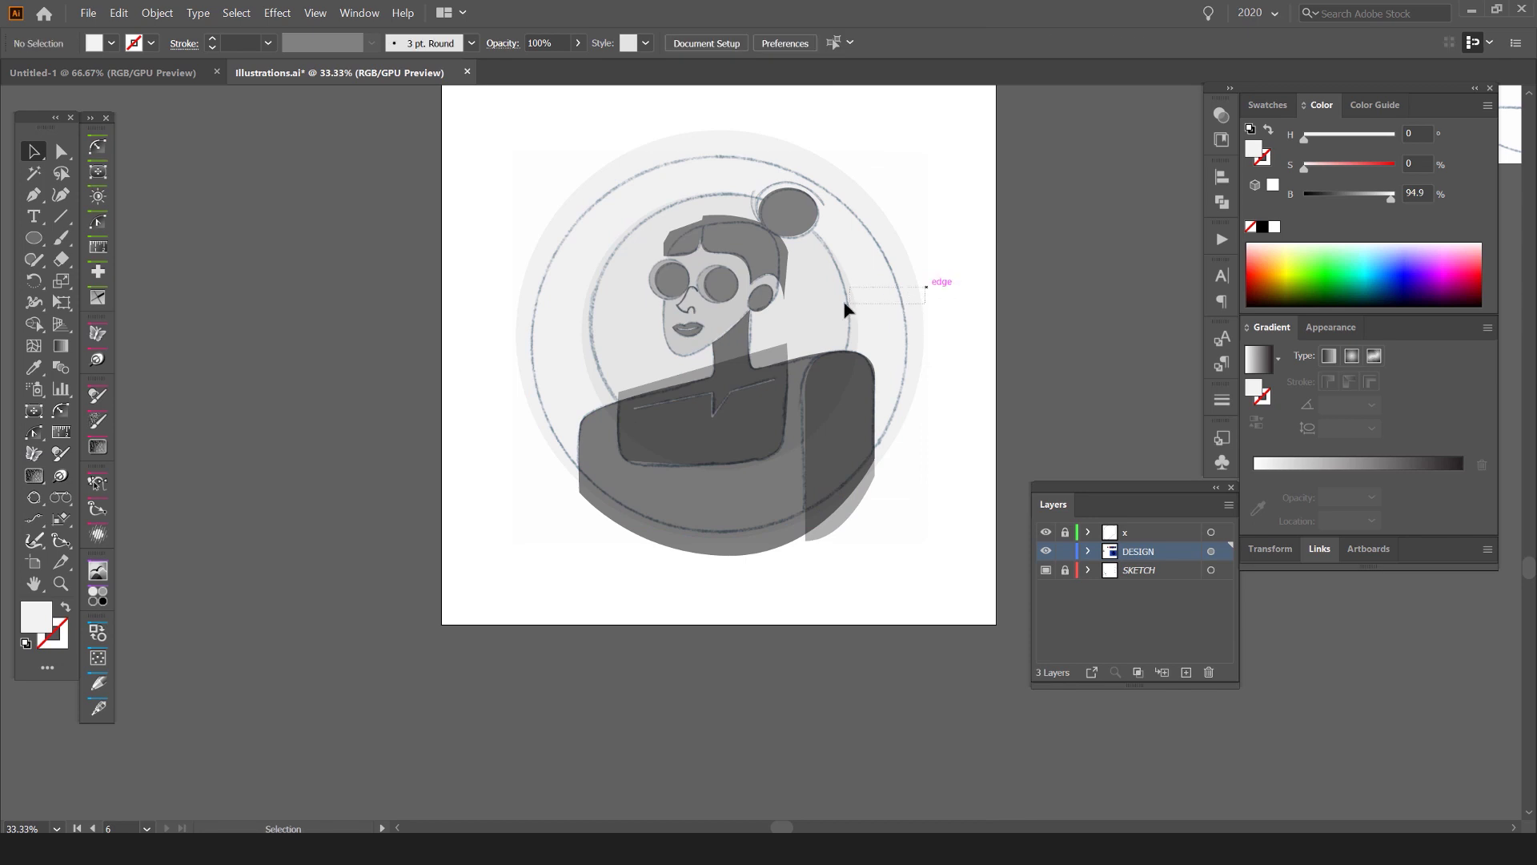
Step: Dock the floating layer list beneath the gradient settings to free the canvas
scroll(843, 245, down, 1)
scroll(843, 245, up, 1)
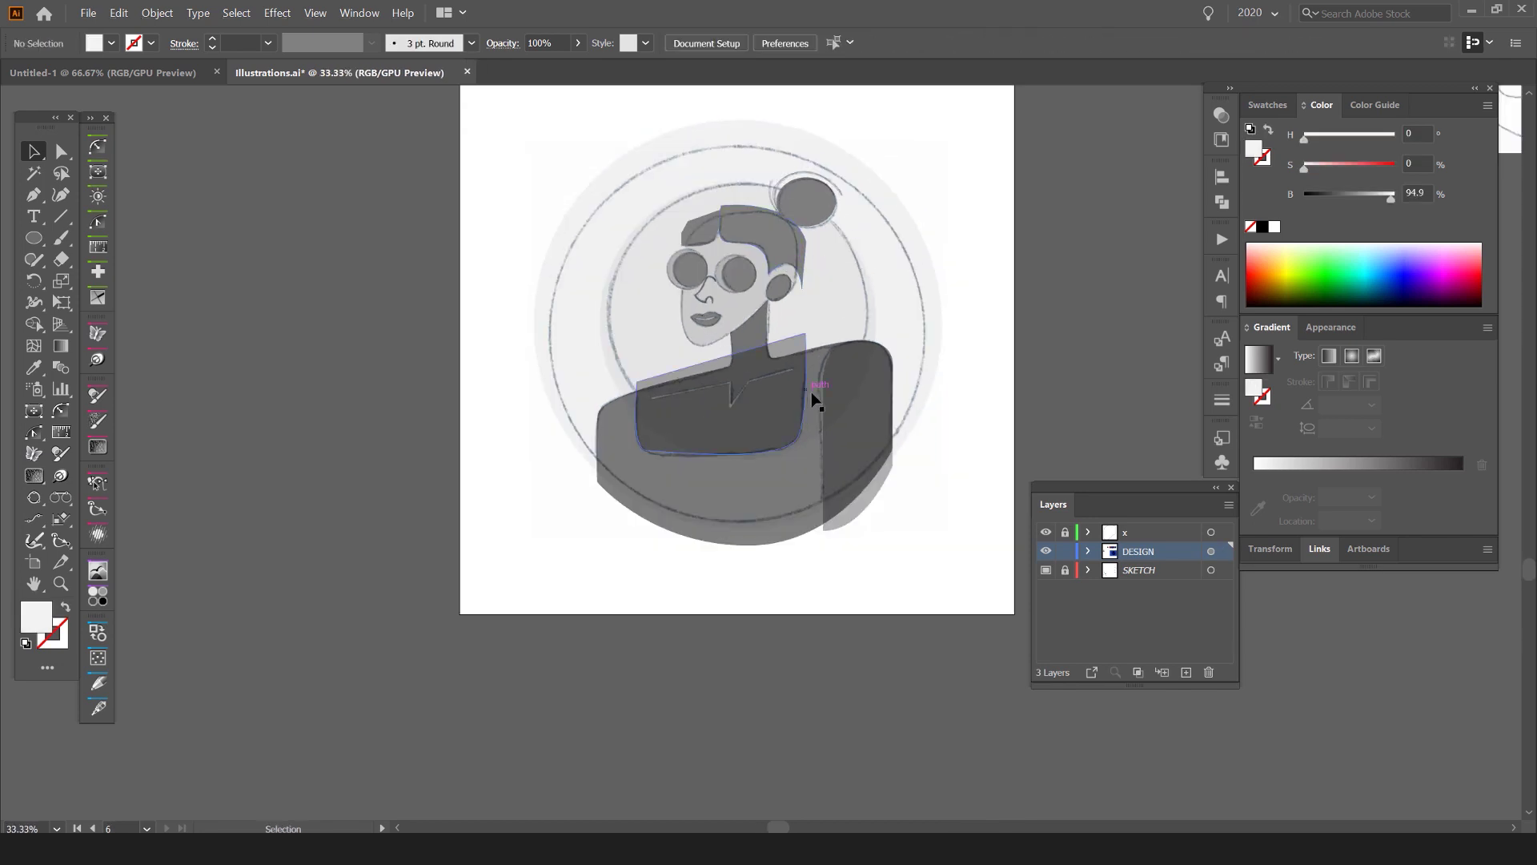
scroll(745, 256, up, 1)
scroll(813, 165, right, 2)
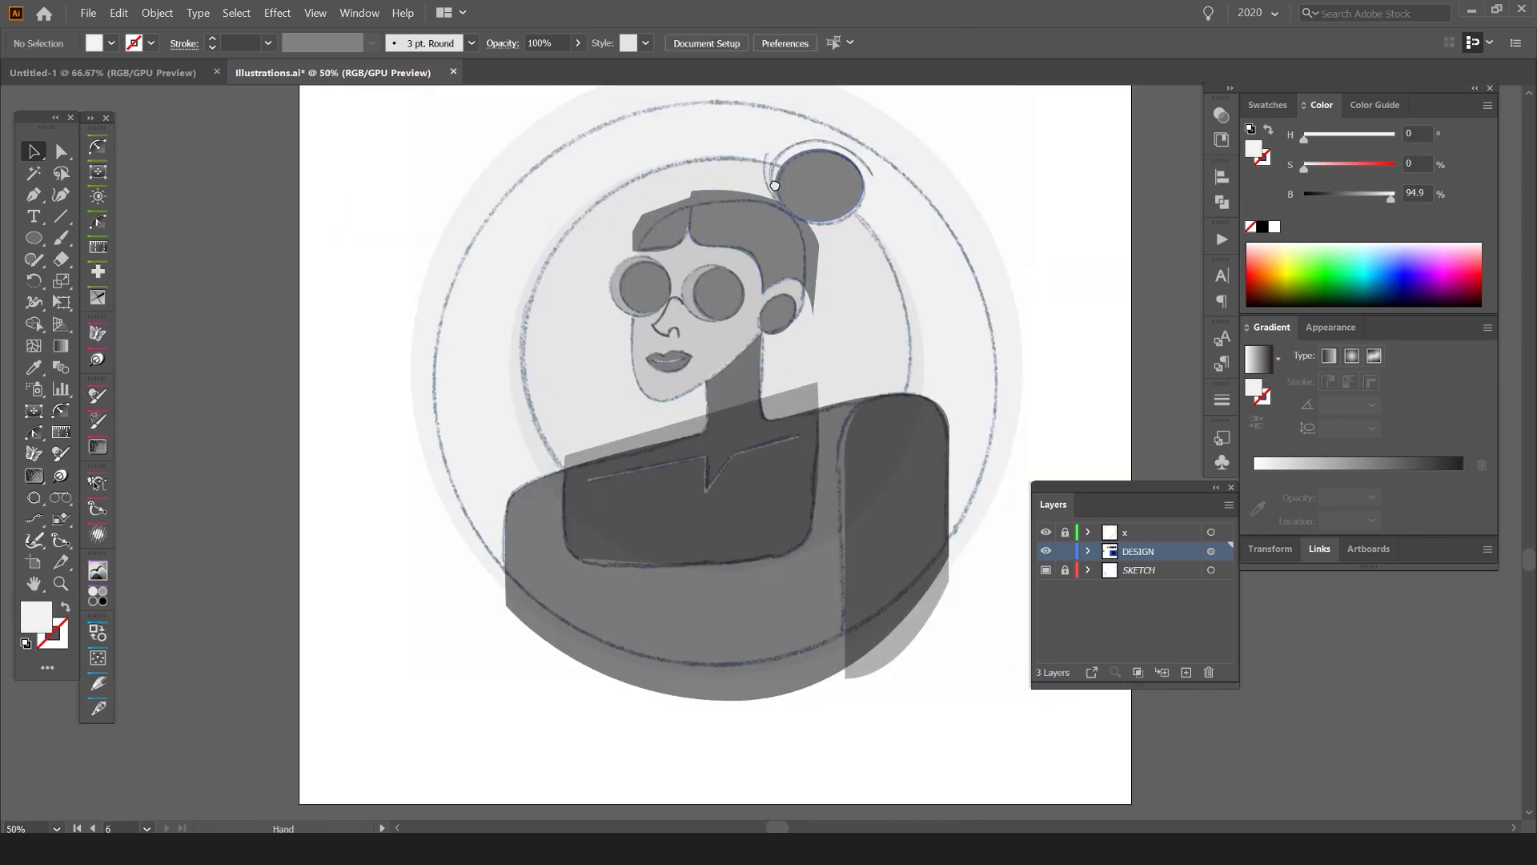
drag(1133, 497, 1288, 538)
scroll(984, 445, up, 1)
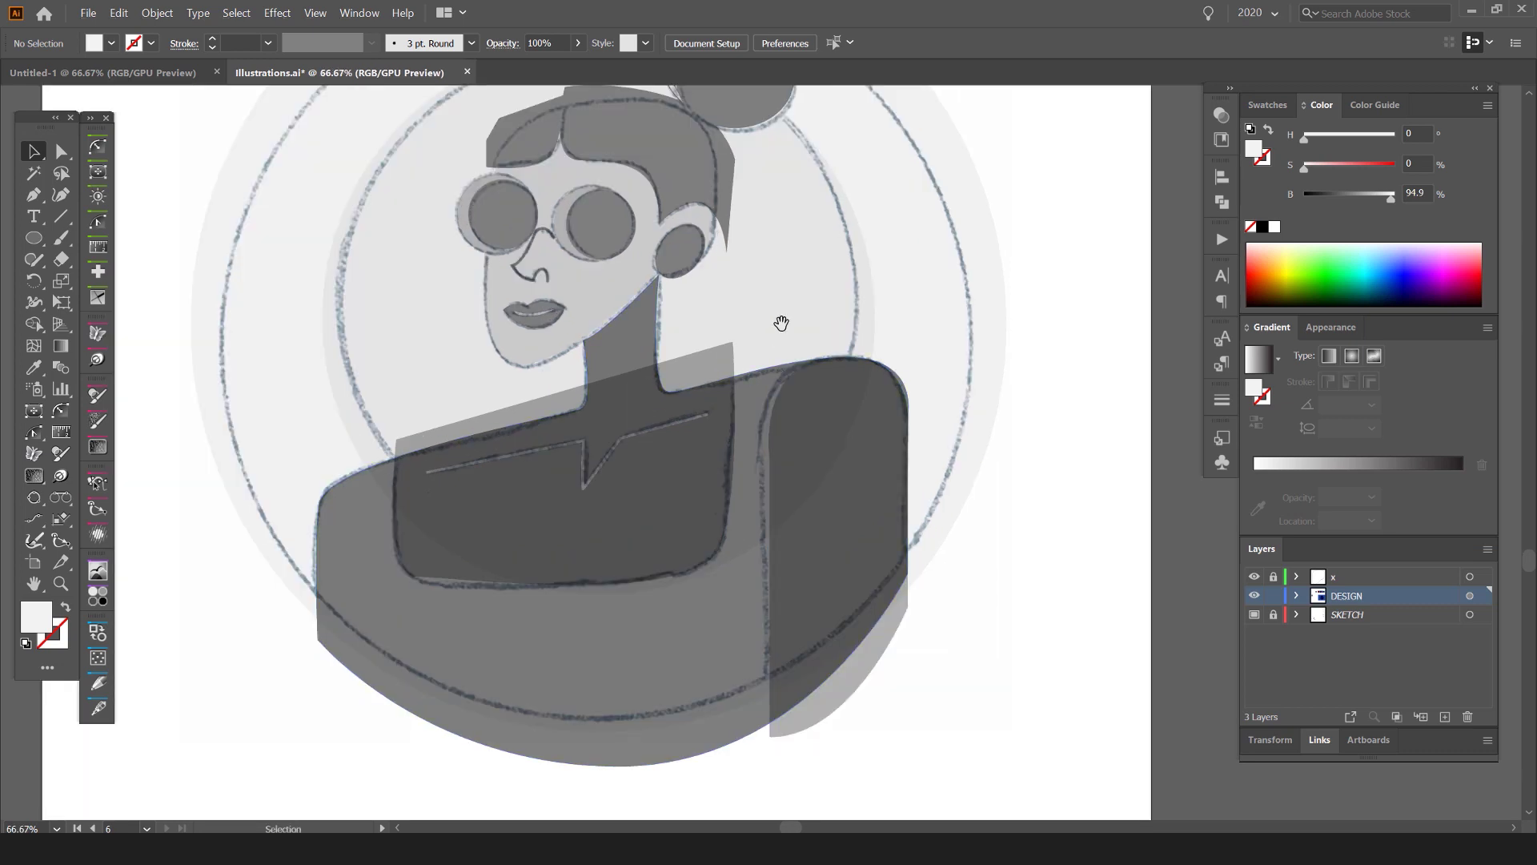
Step: Display the Pathfinder shape modes and examine the Minus Front option
click(1223, 178)
click(1222, 201)
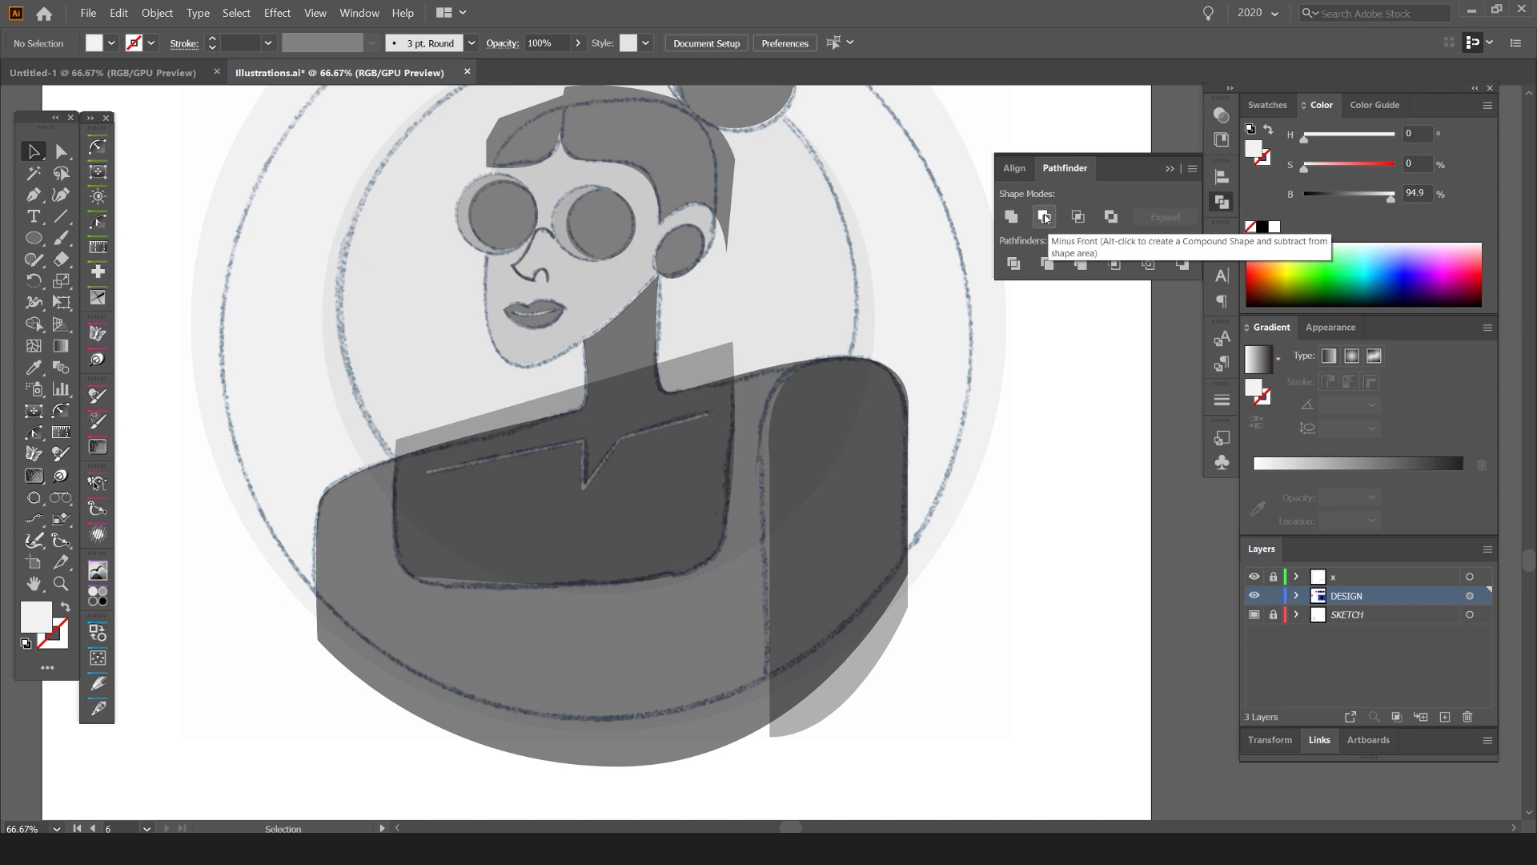
key(space)
drag(762, 357, 771, 342)
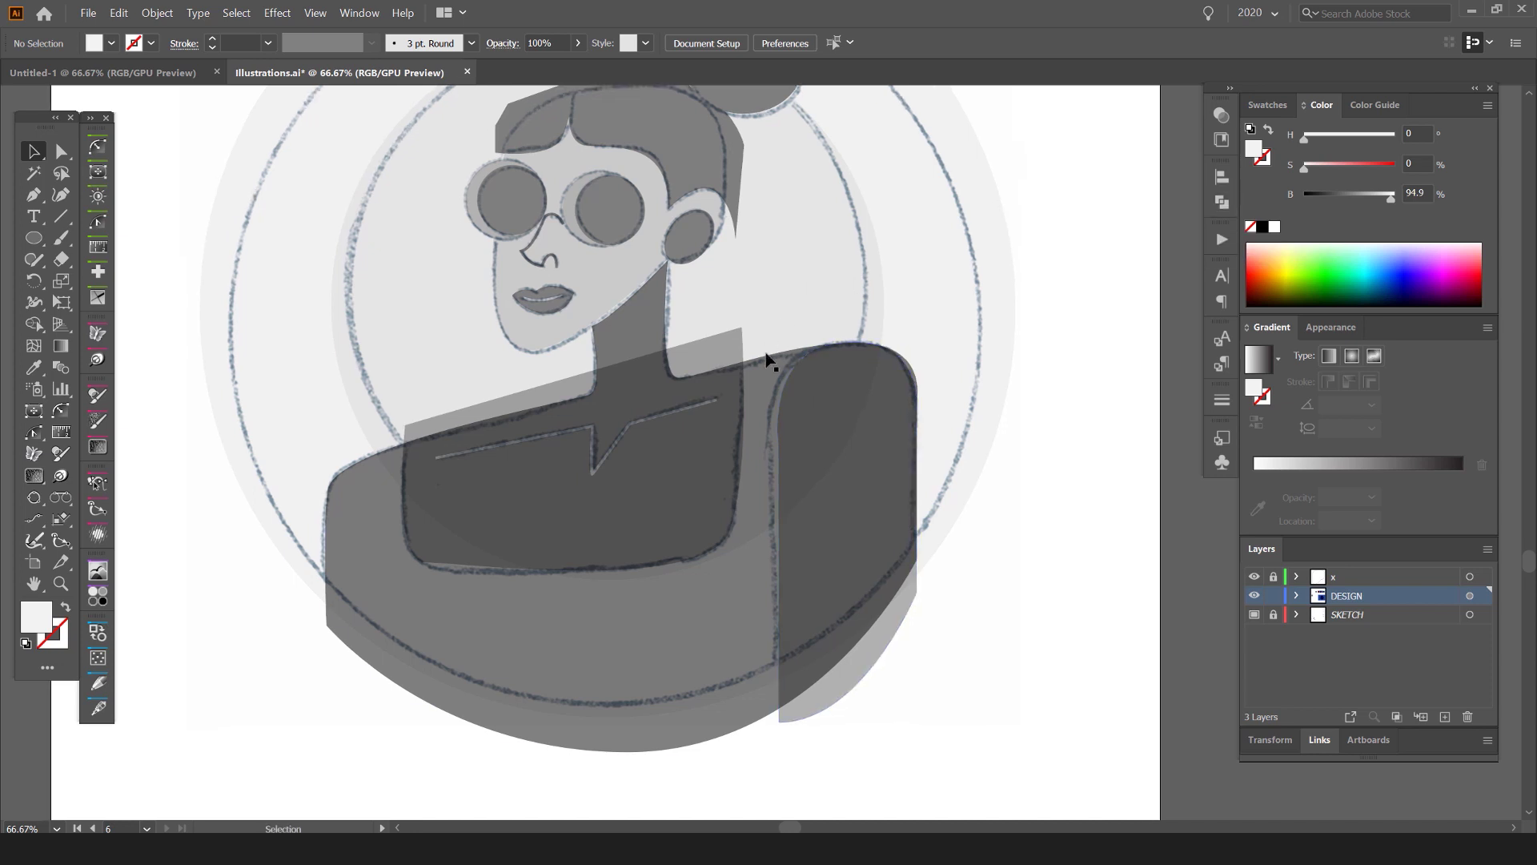
click(781, 352)
key(ctrl+plus)
click(728, 347)
scroll(808, 289, left, 3)
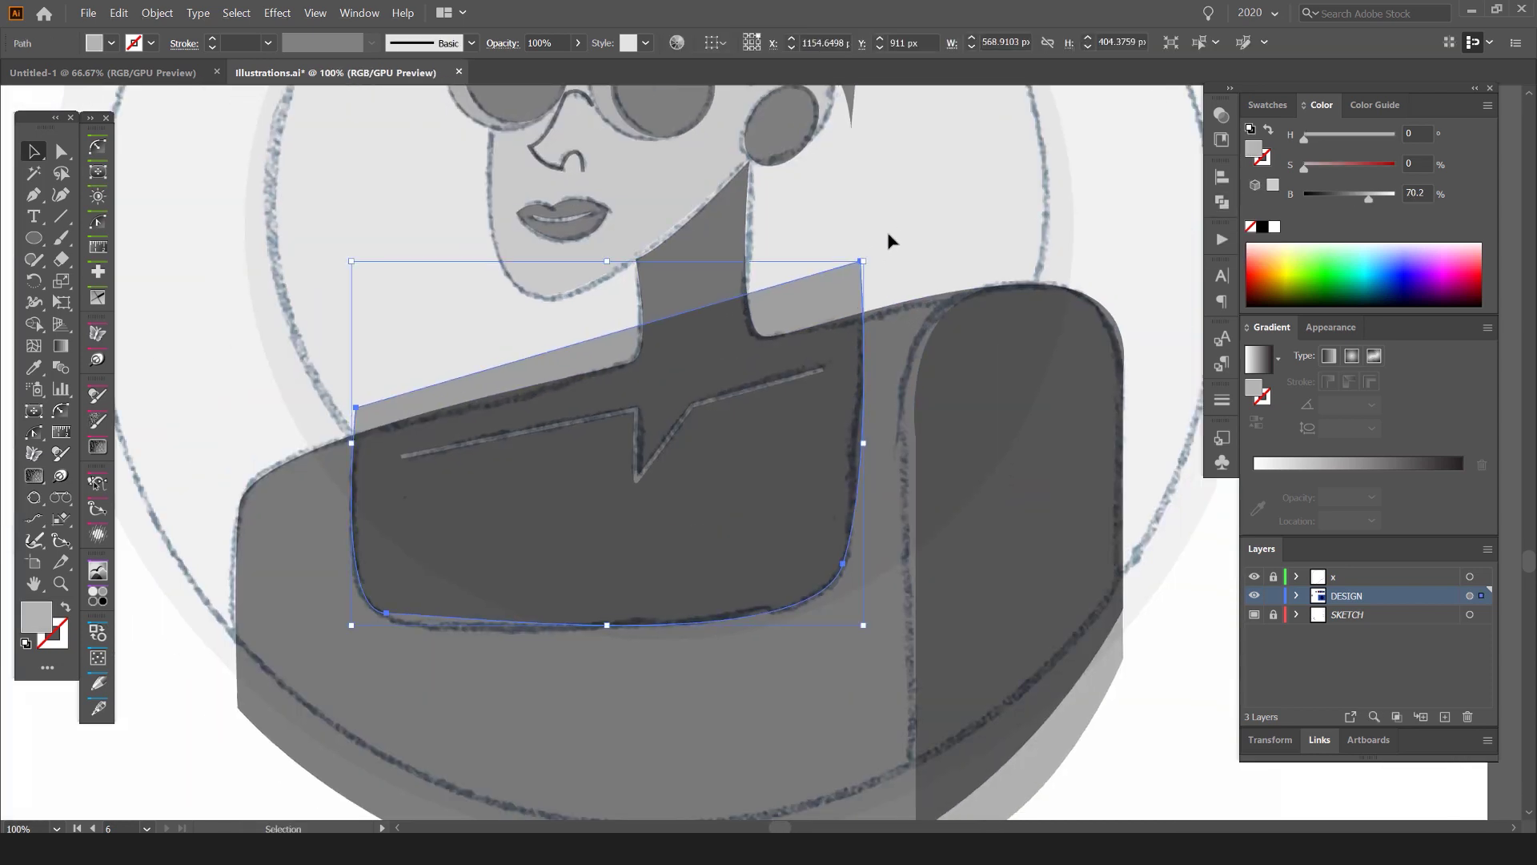
drag(930, 376, 1042, 333)
scroll(993, 314, down, 3)
key(ctrl+z)
click(974, 278)
drag(913, 437, 900, 488)
key(ctrl+z)
Step: Place the body and chest panel shapes together on the empty canvas below the artboard, keeping both selected
drag(815, 387, 671, 656)
key(ctrl+shift+a)
drag(789, 618, 1062, 439)
scroll(847, 435, up, 1)
key(ctrl+z)
drag(637, 450, 839, 410)
key(ctrl+z)
scroll(663, 492, up, 1)
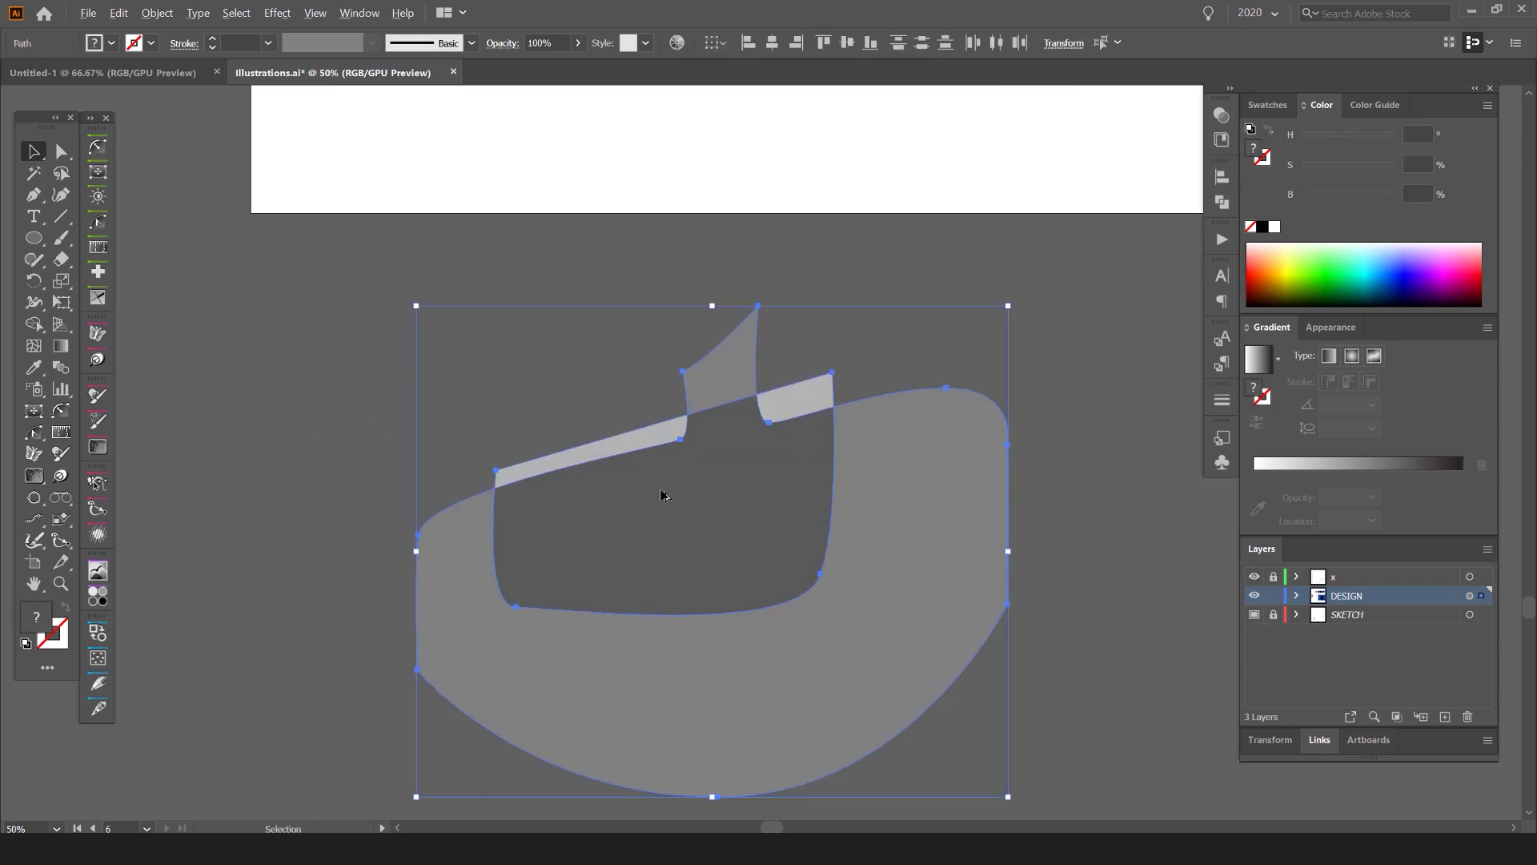
Step: Remove the chest panel's two overhanging pieces above the shoulder line from the copied shapes with the Shape Builder tool
key(shift+m)
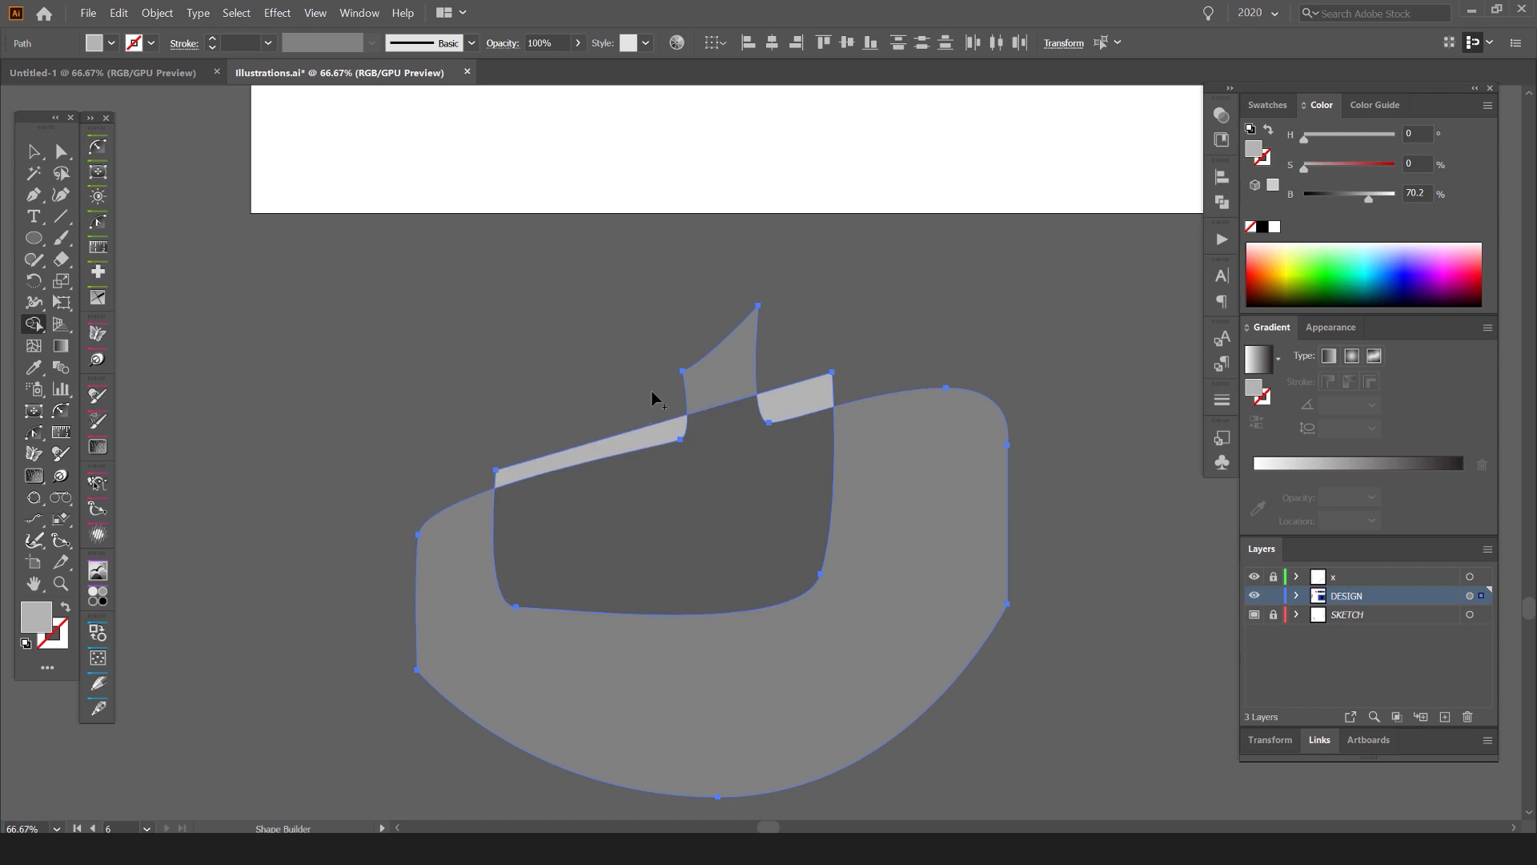
click(33, 330)
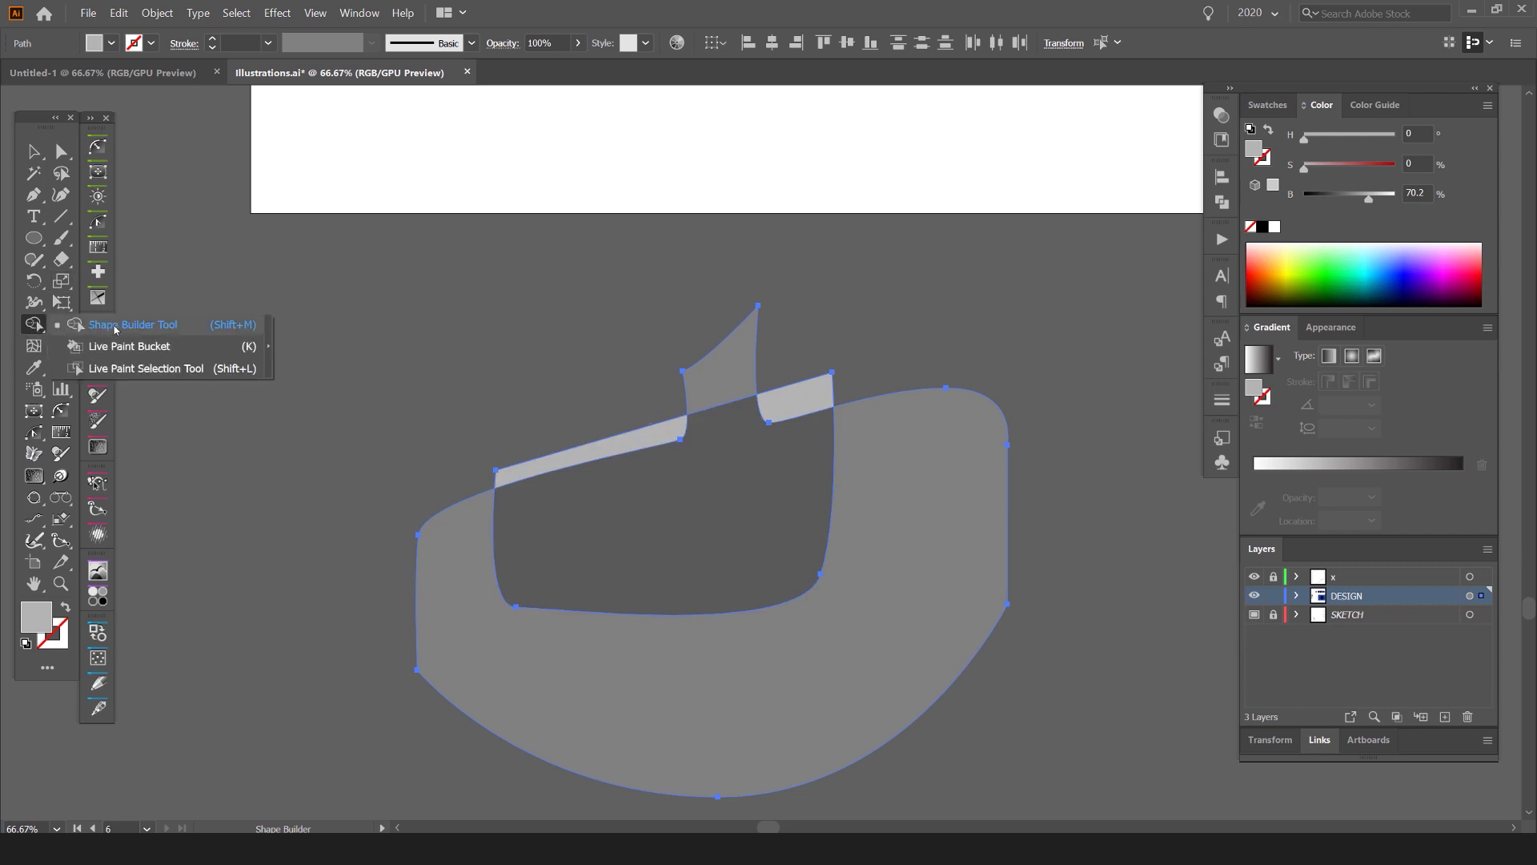
scroll(788, 394, up, 1)
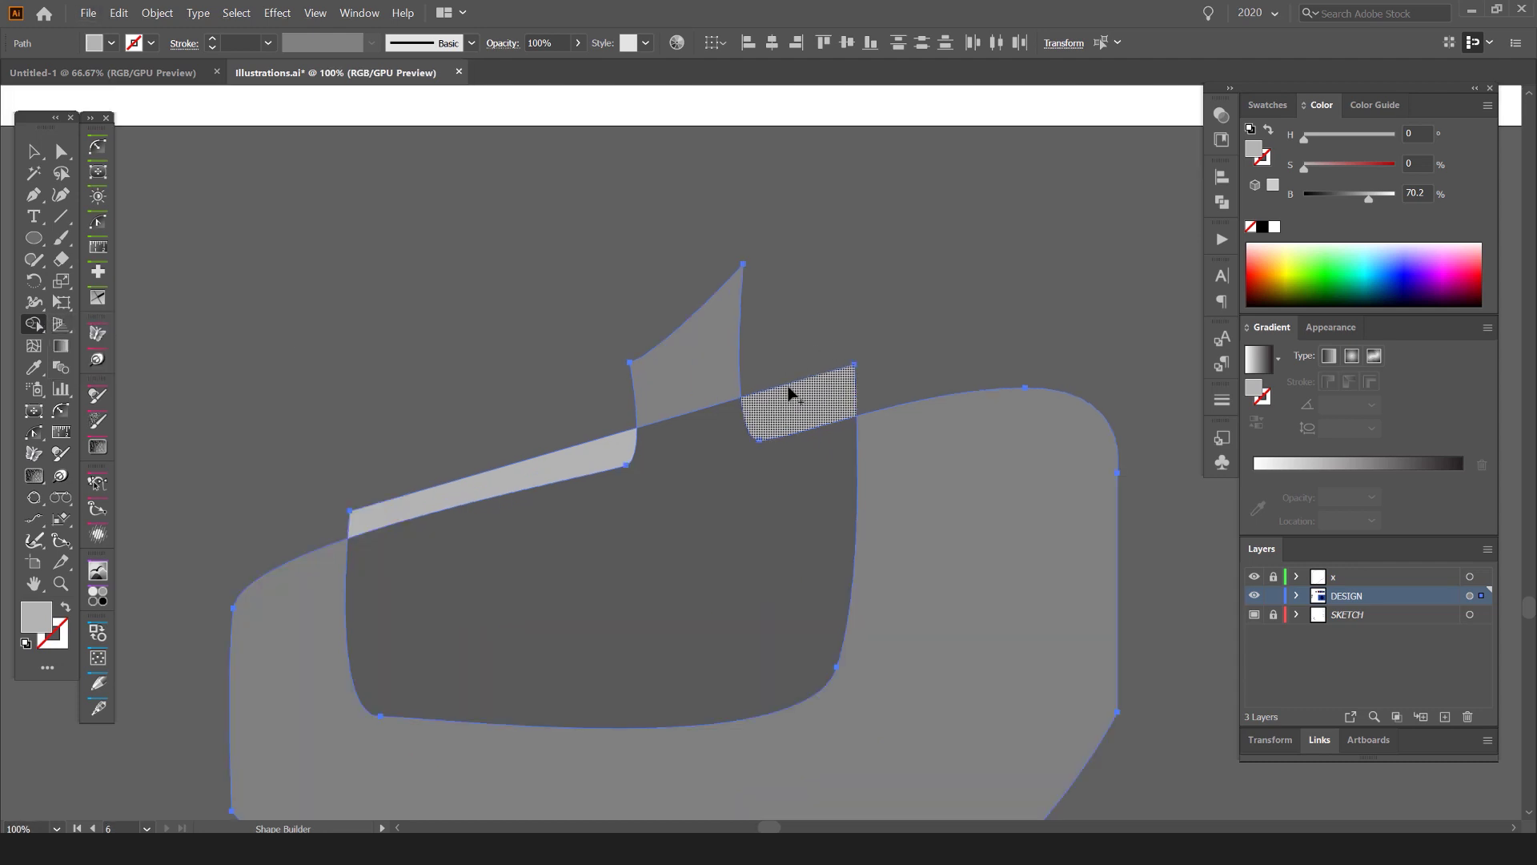
click(789, 393)
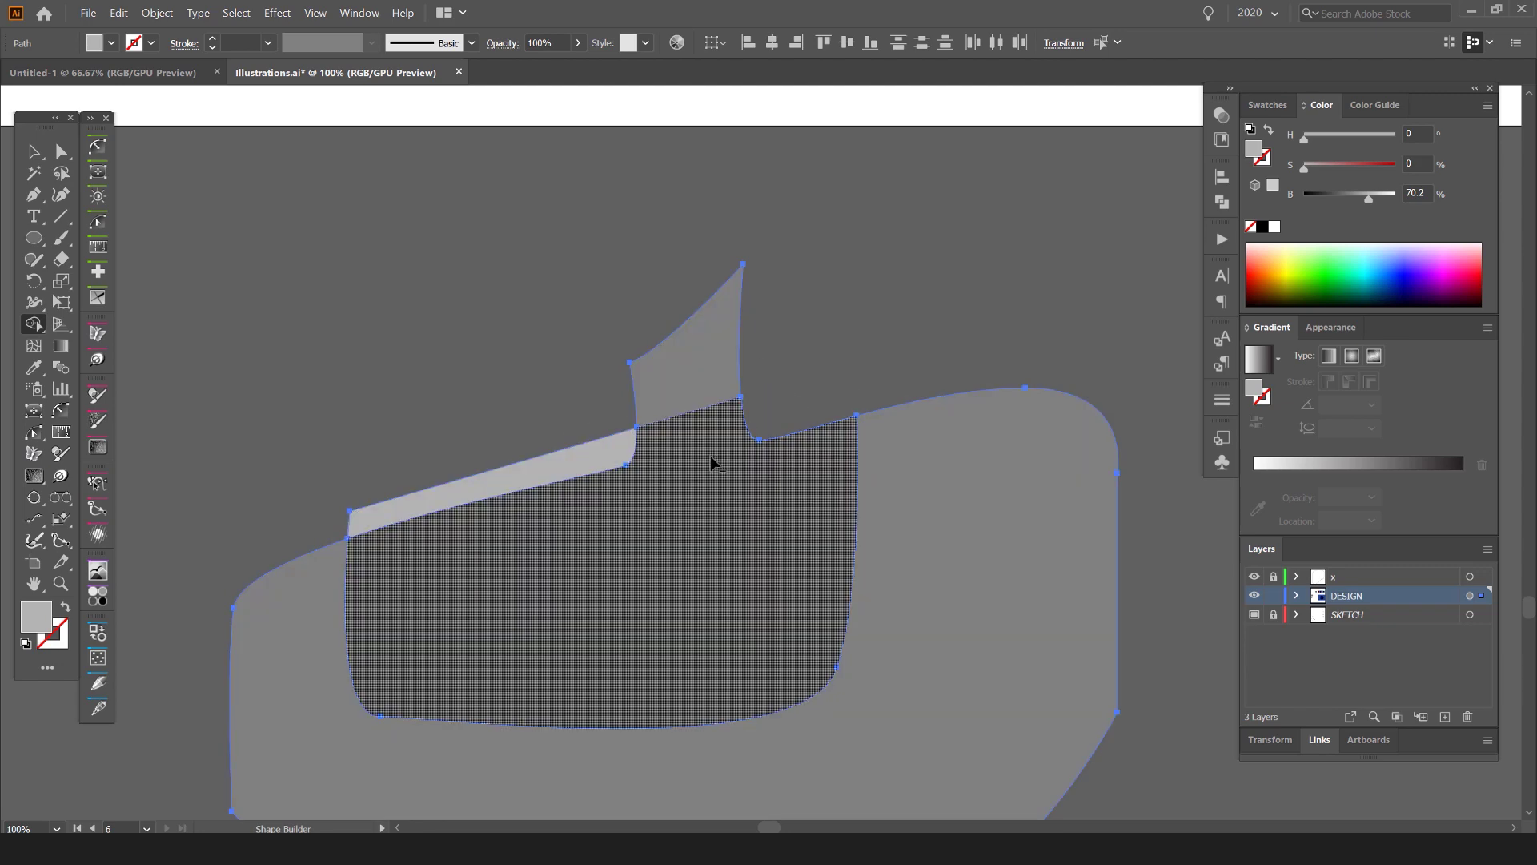
alt+click(559, 472)
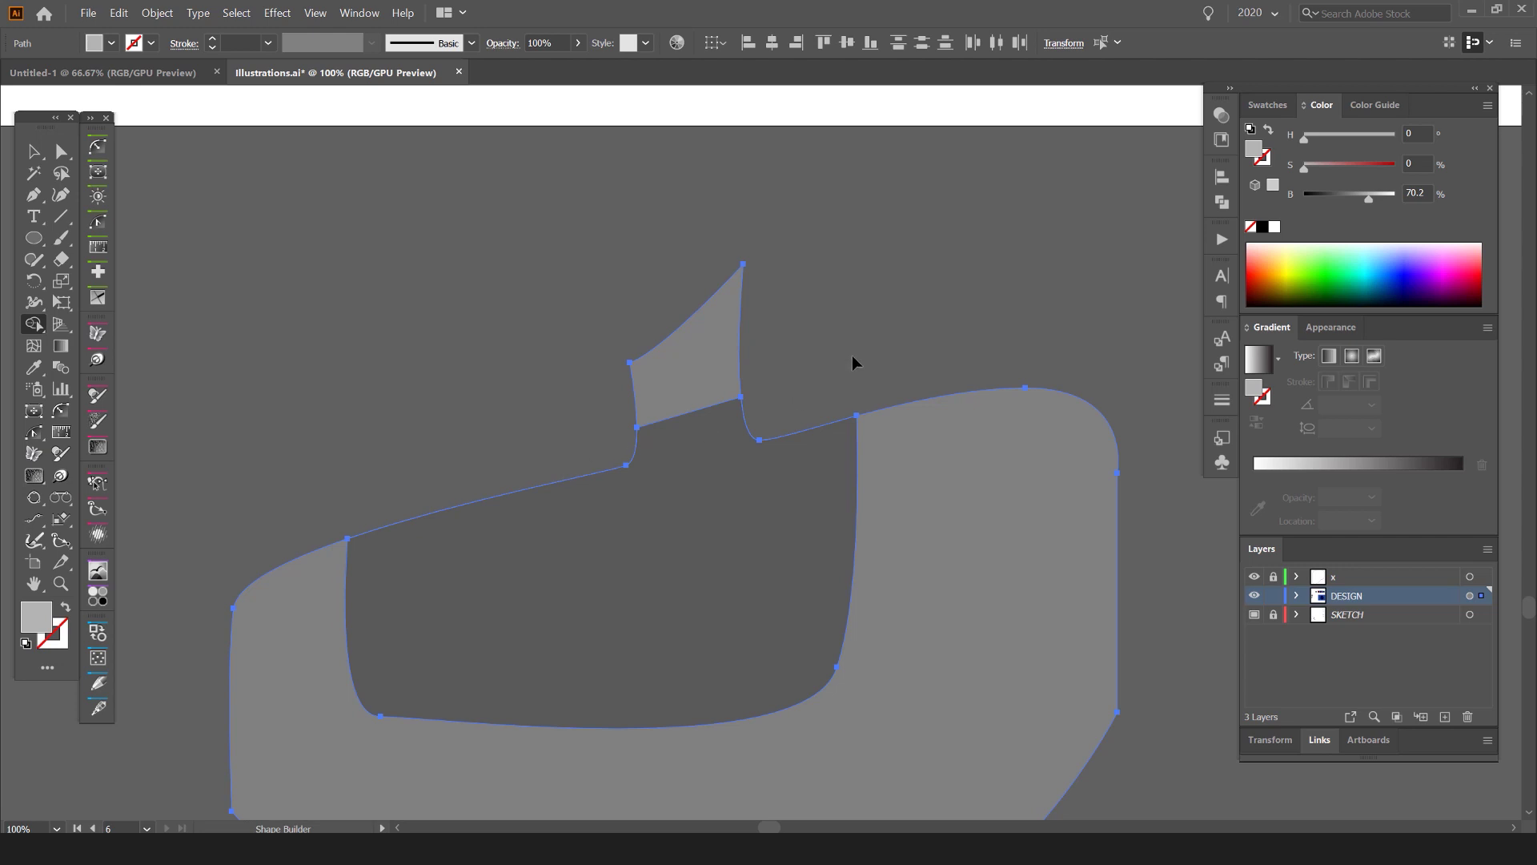
Step: Select the practice copies of the body and chest panel below the artboard and delete them
key(c)
click(871, 333)
scroll(876, 323, down, 2)
scroll(827, 367, up, 4)
scroll(811, 355, down, 5)
drag(800, 409, 655, 402)
drag(876, 447, 1132, 447)
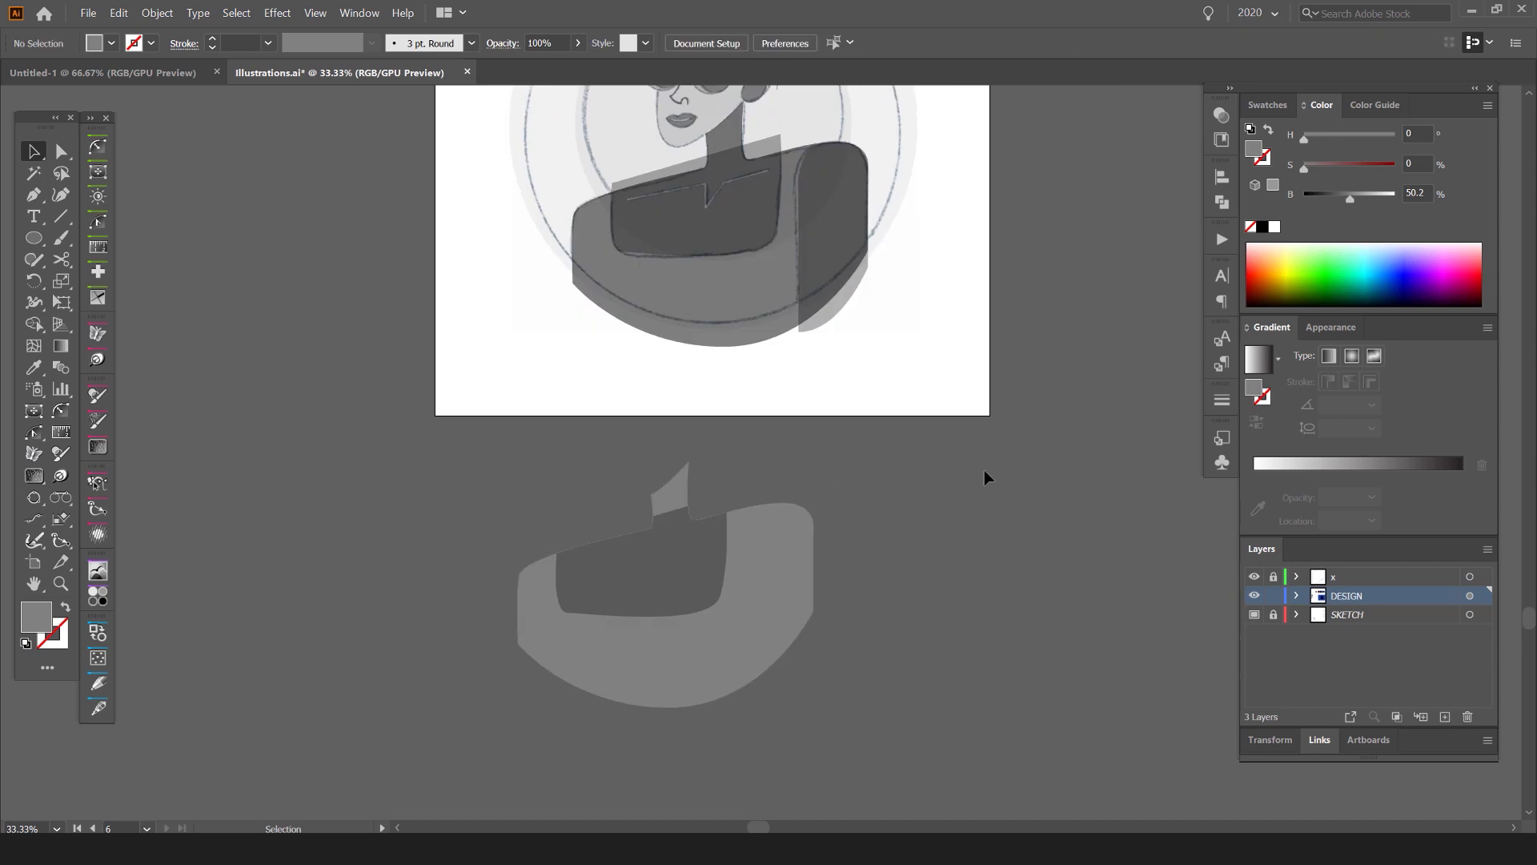
scroll(983, 469, down, 1)
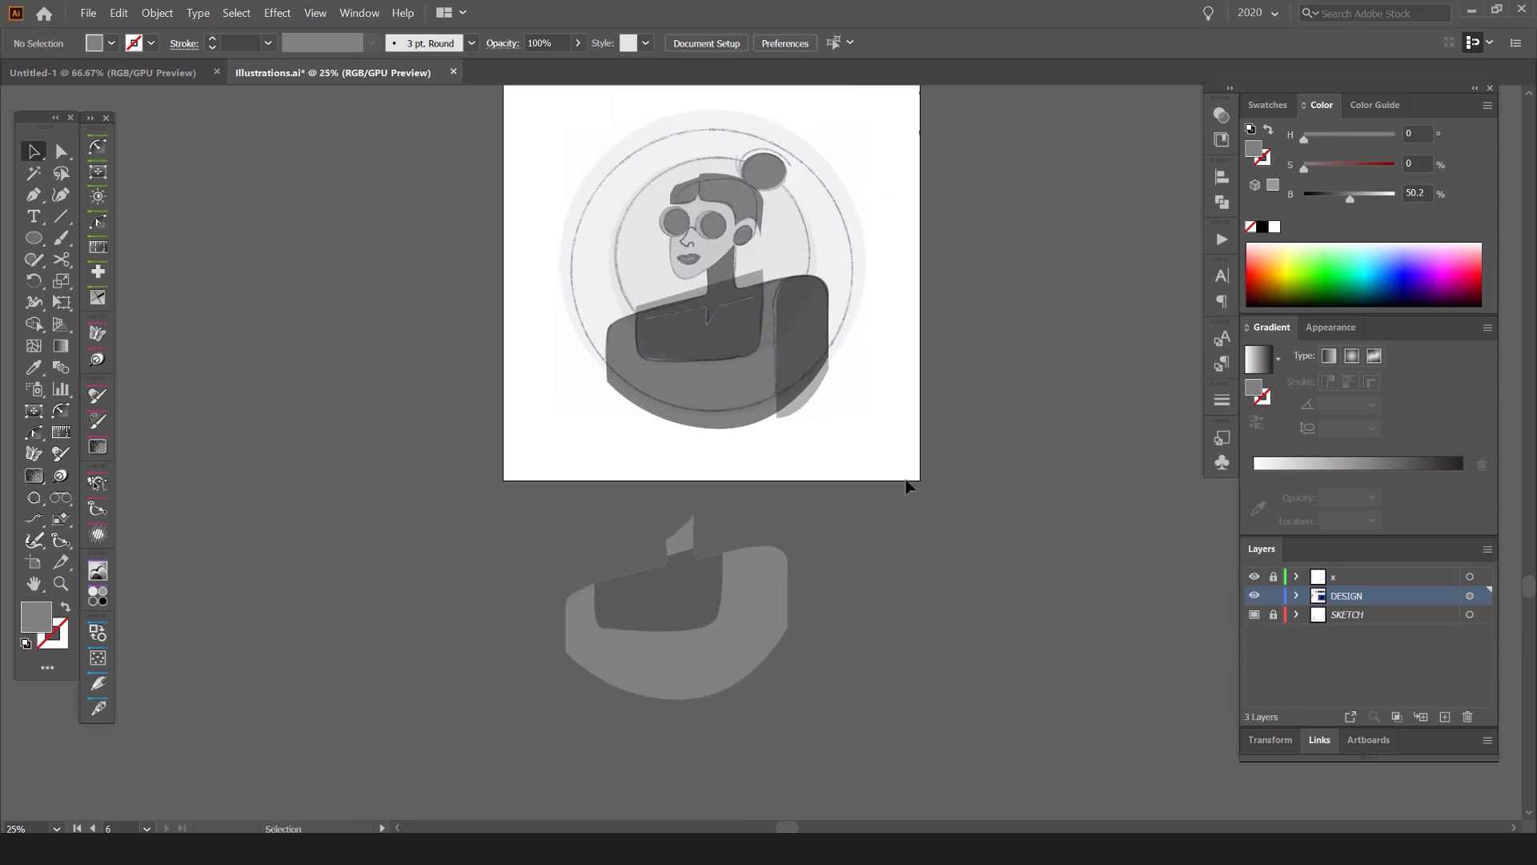
key(ctrl+a)
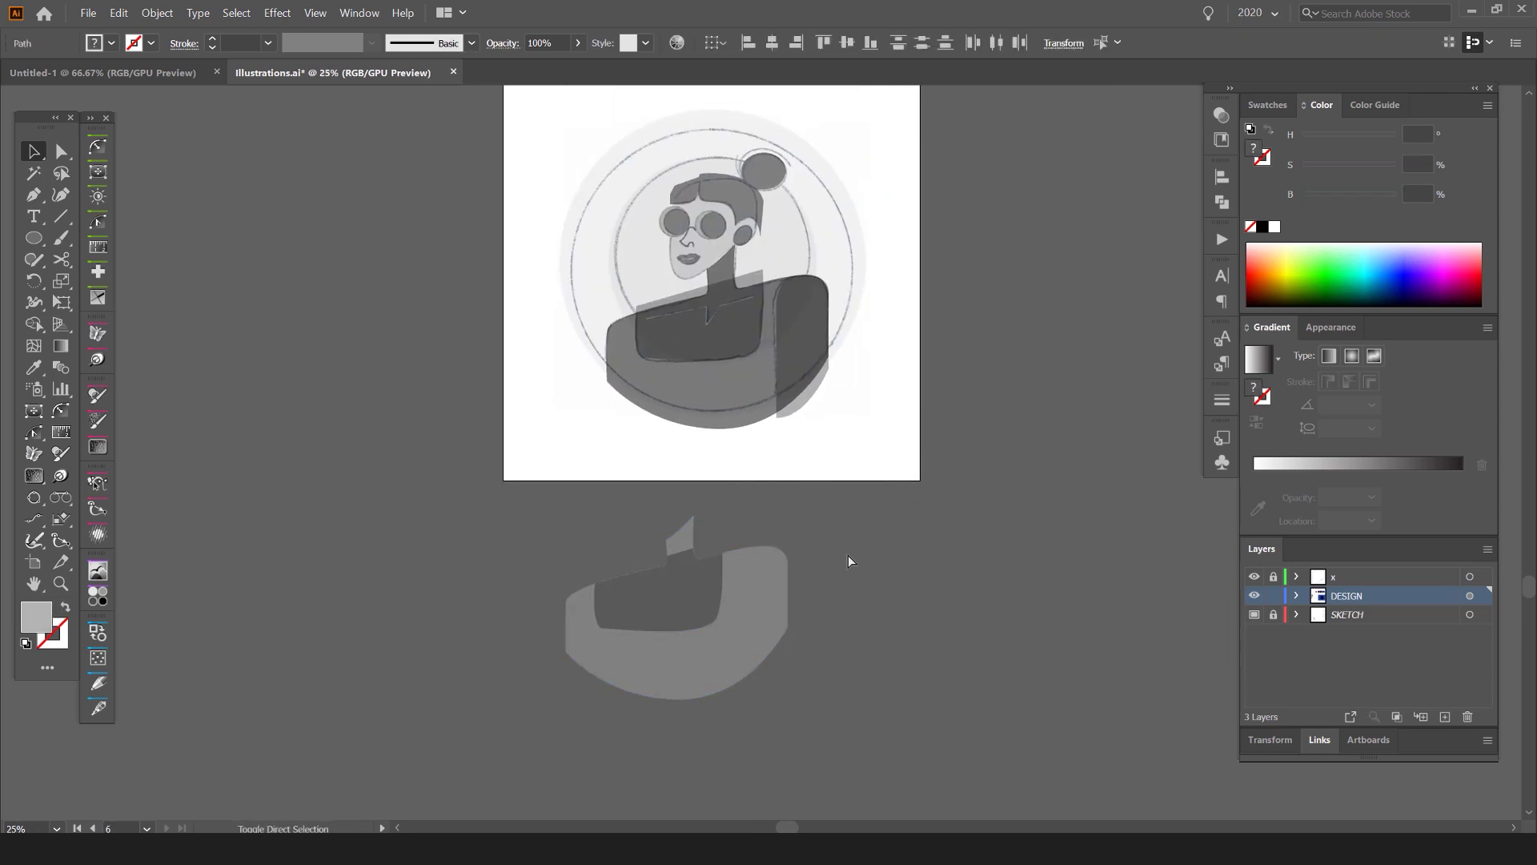
key(Delete)
Step: Float the layer list over the canvas, target the DESIGN layer and set its blending mode to Normal
scroll(776, 277, up, 3)
click(689, 332)
click(806, 240)
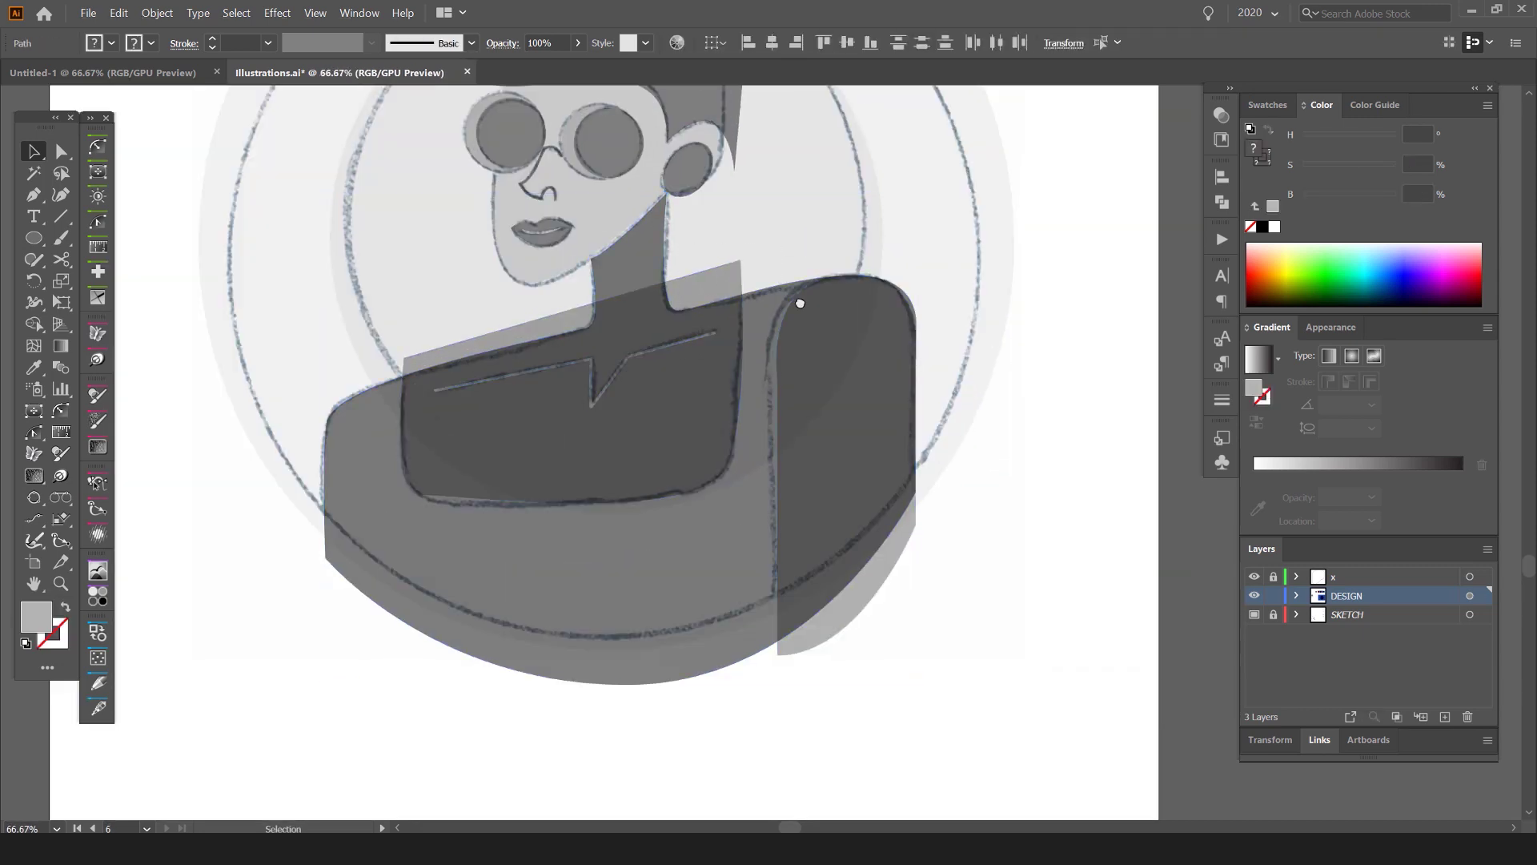
drag(806, 240, 813, 420)
scroll(817, 413, down, 1)
drag(1260, 548, 965, 433)
click(1134, 488)
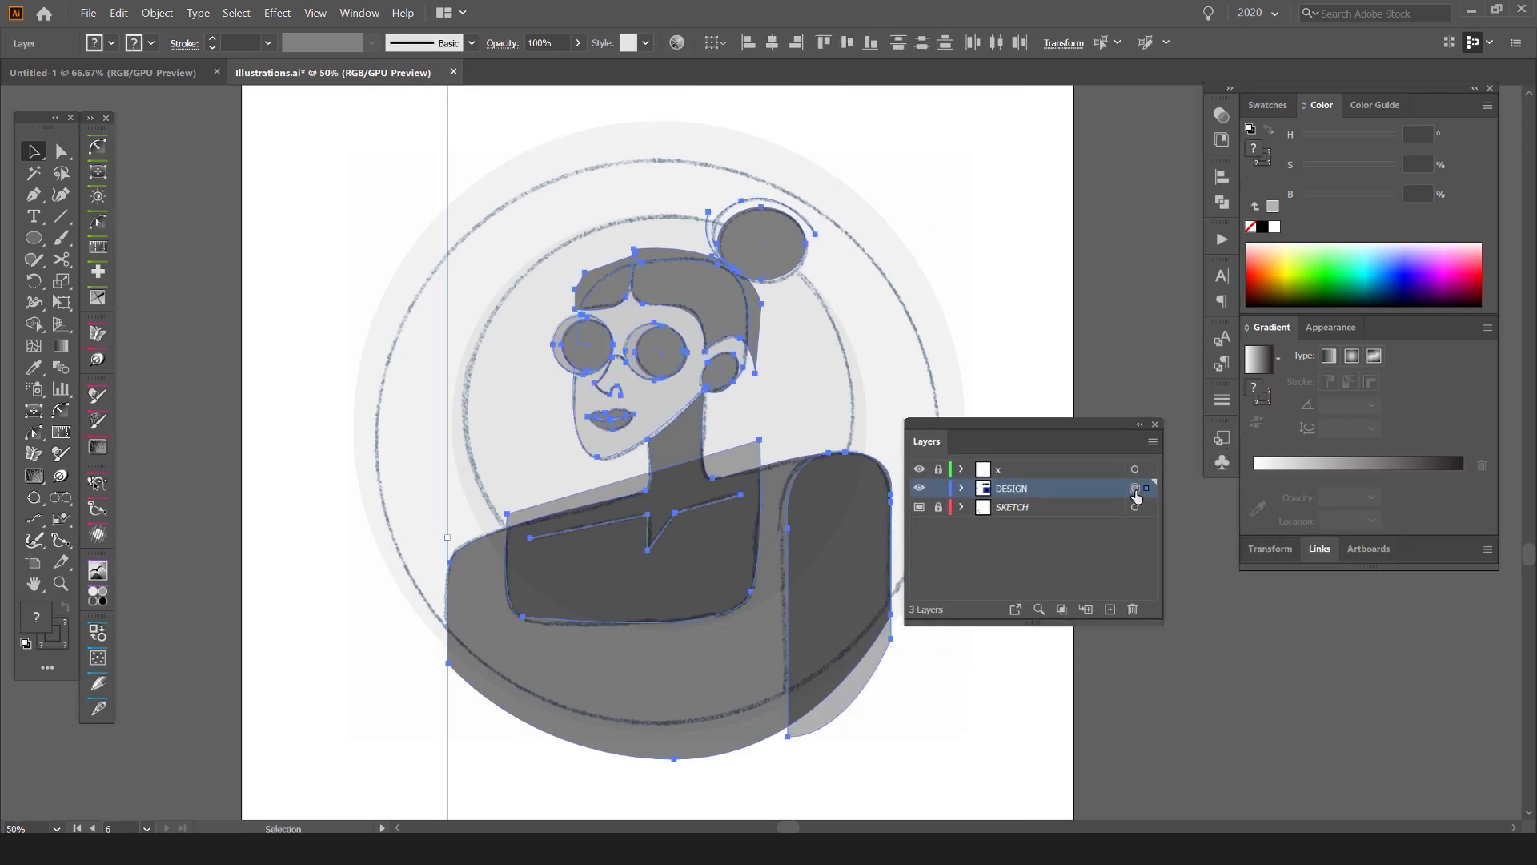
click(1222, 114)
click(1039, 133)
click(1053, 156)
click(809, 290)
Step: Select all the artwork on the DESIGN layer and set its blending mode to Normal
scroll(816, 213, down, 2)
drag(1061, 125, 422, 470)
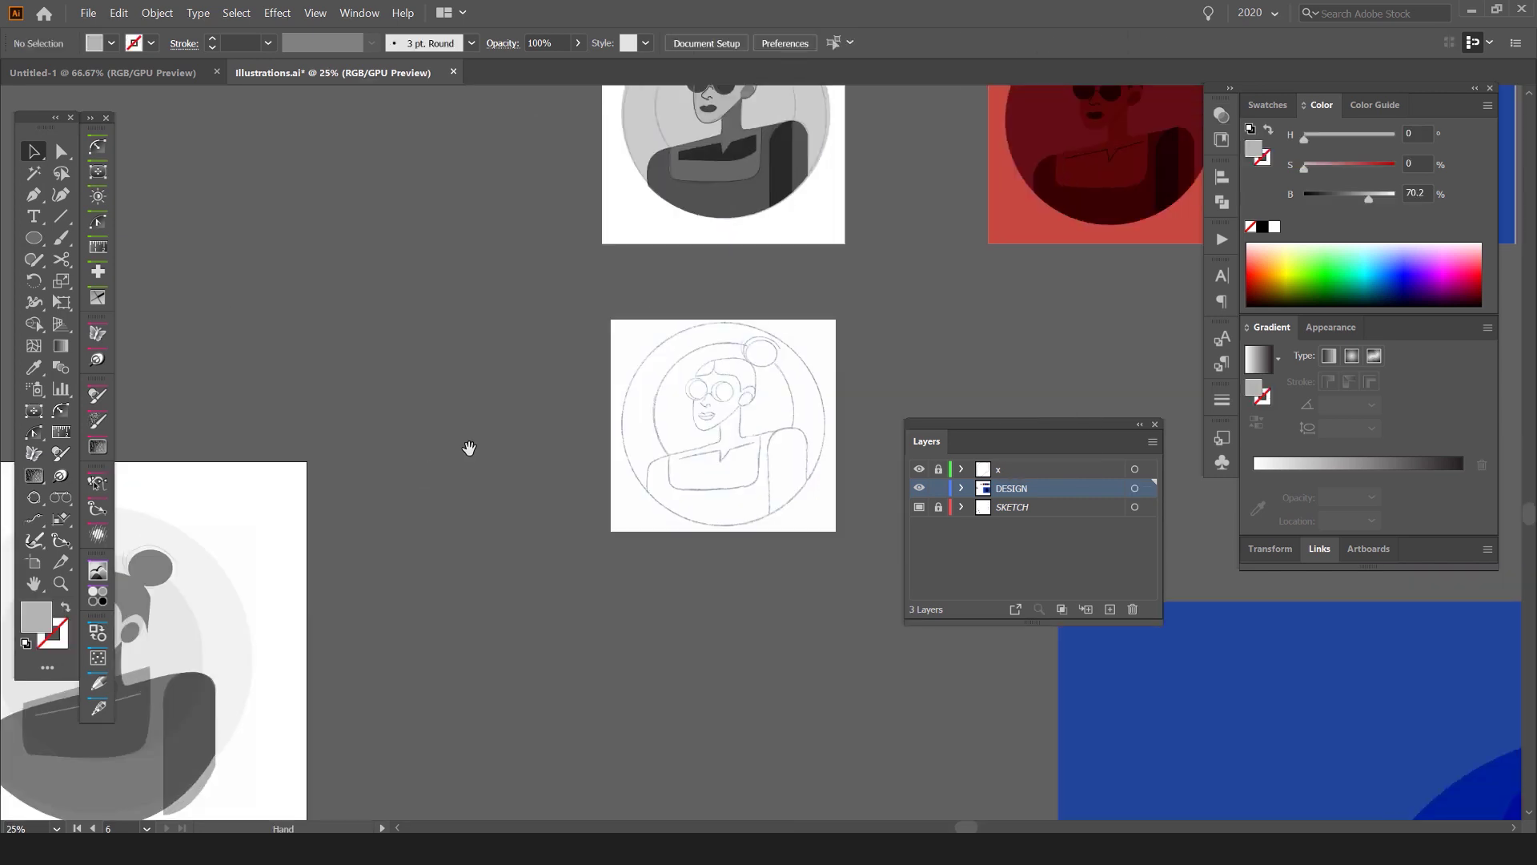
scroll(610, 418, down, 2)
click(1148, 488)
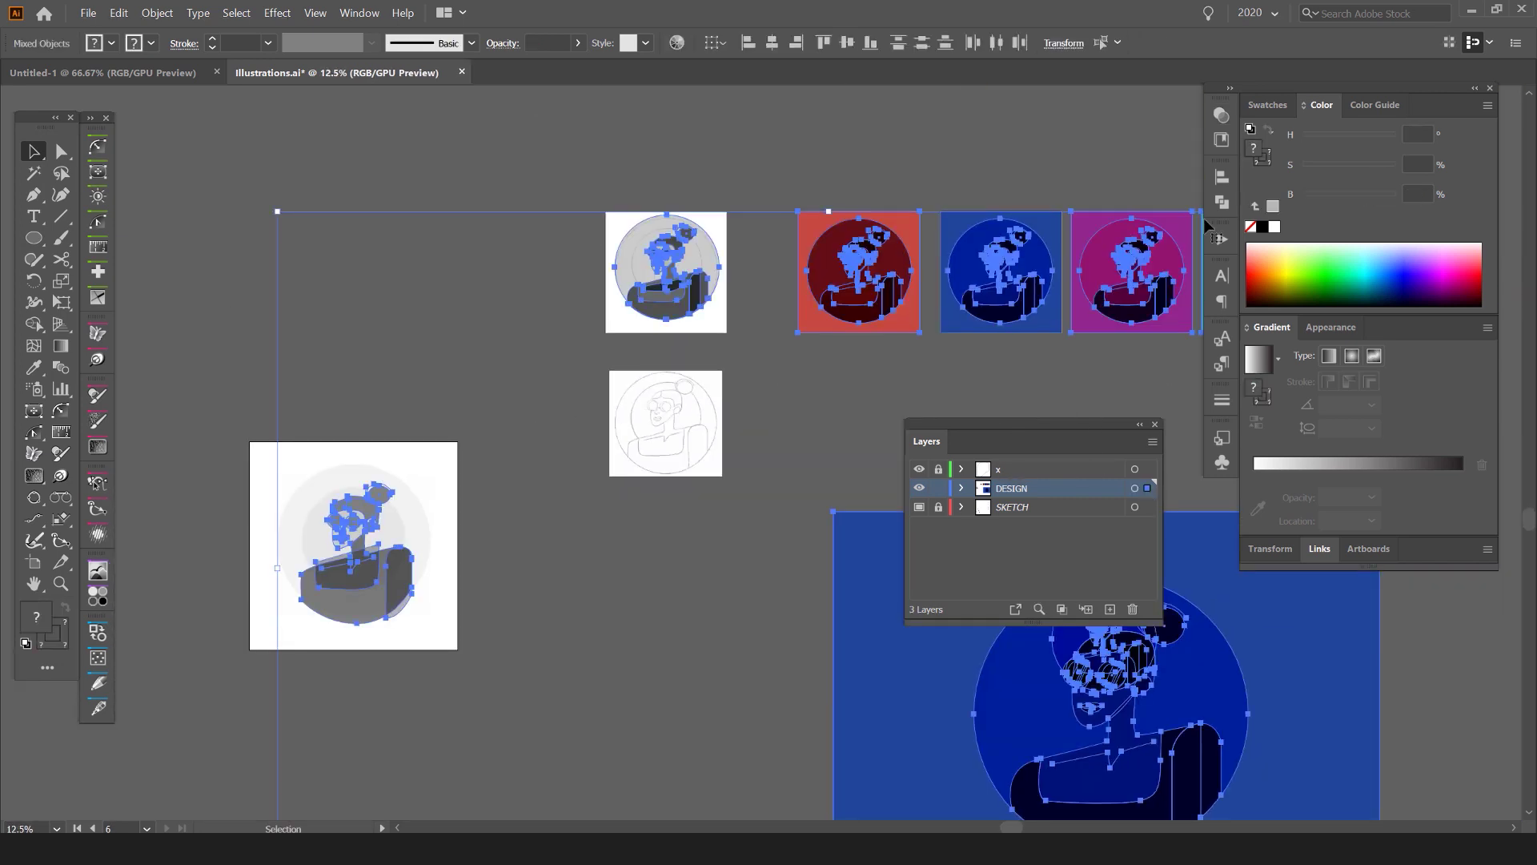
click(1219, 116)
click(947, 152)
scroll(750, 195, right, 5)
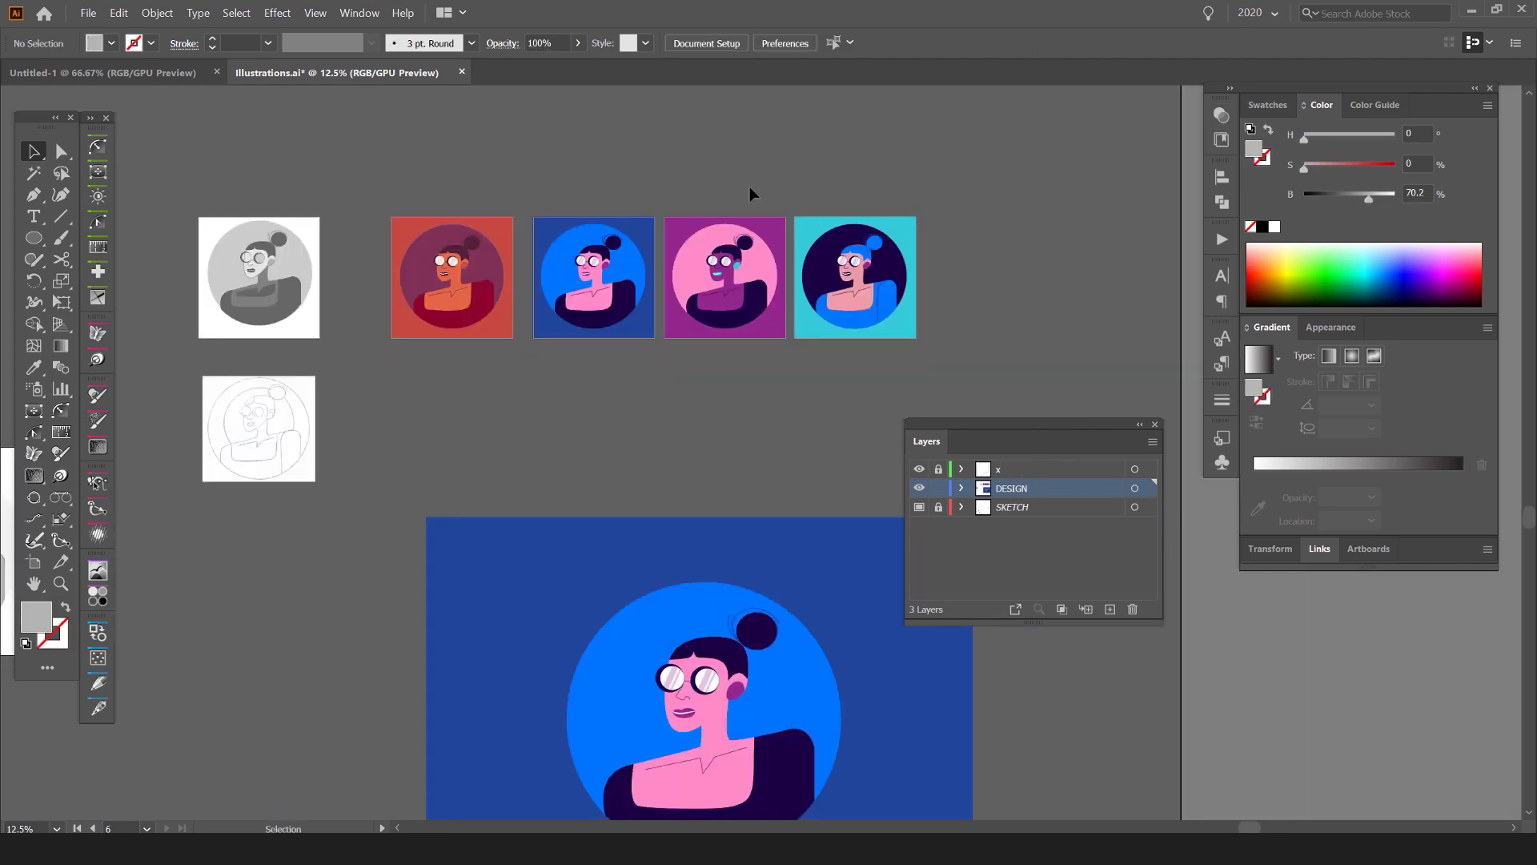
Step: Select the portrait's chest panel and body, and remove the panel's pieces overhanging both shoulders with the Shape Builder tool
drag(592, 547, 1296, 475)
scroll(367, 429, up, 3)
scroll(587, 512, up, 1)
ctrl+click(754, 320)
scroll(820, 473, up, 1)
key(v)
click(803, 547)
scroll(803, 547, up, 1)
click(813, 504)
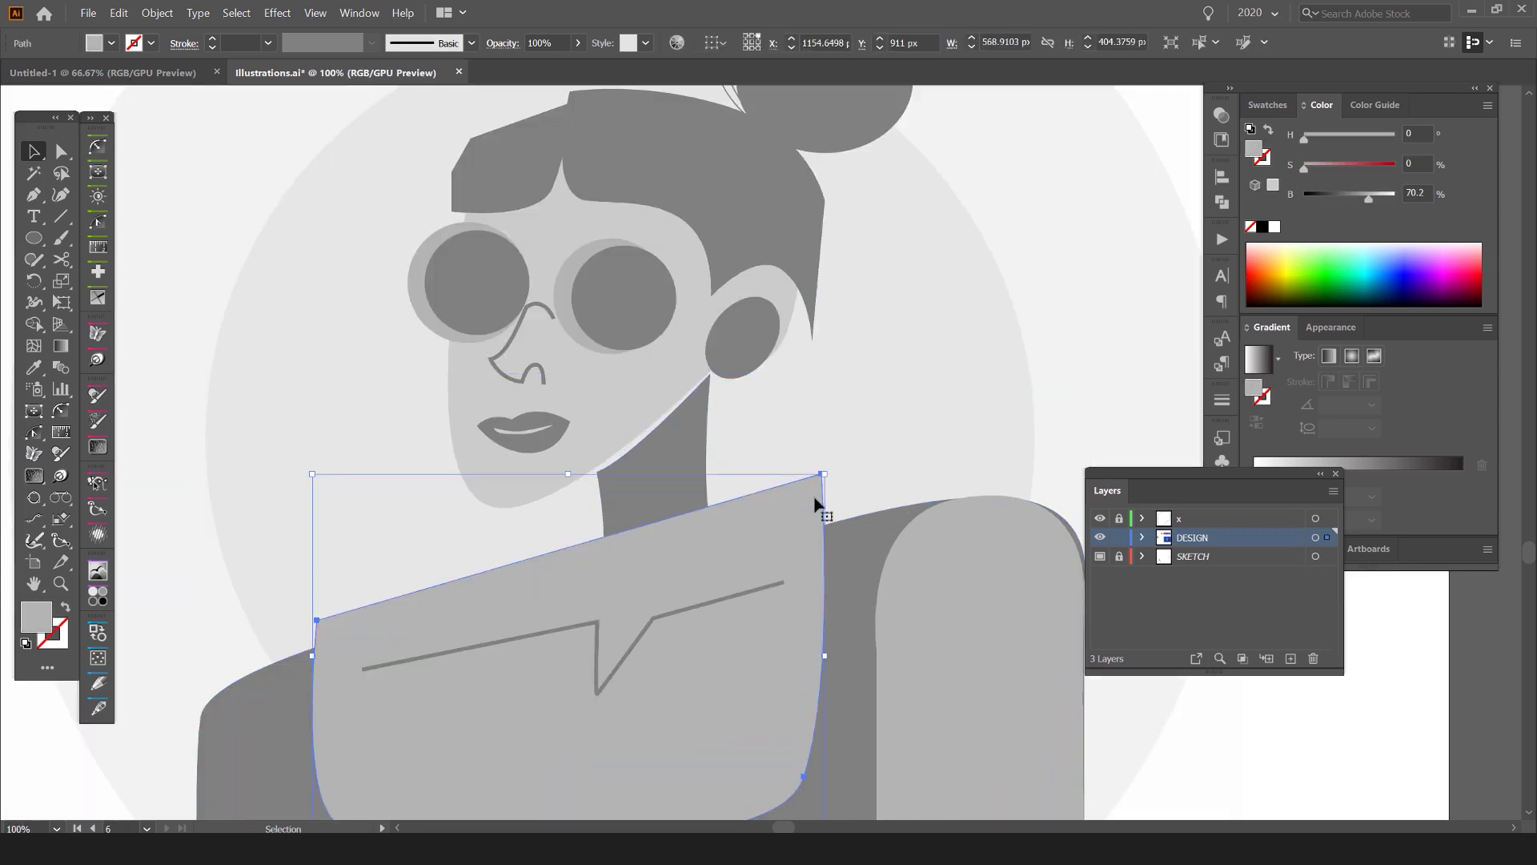
drag(814, 504, 767, 360)
shift+click(827, 386)
key(shift+m)
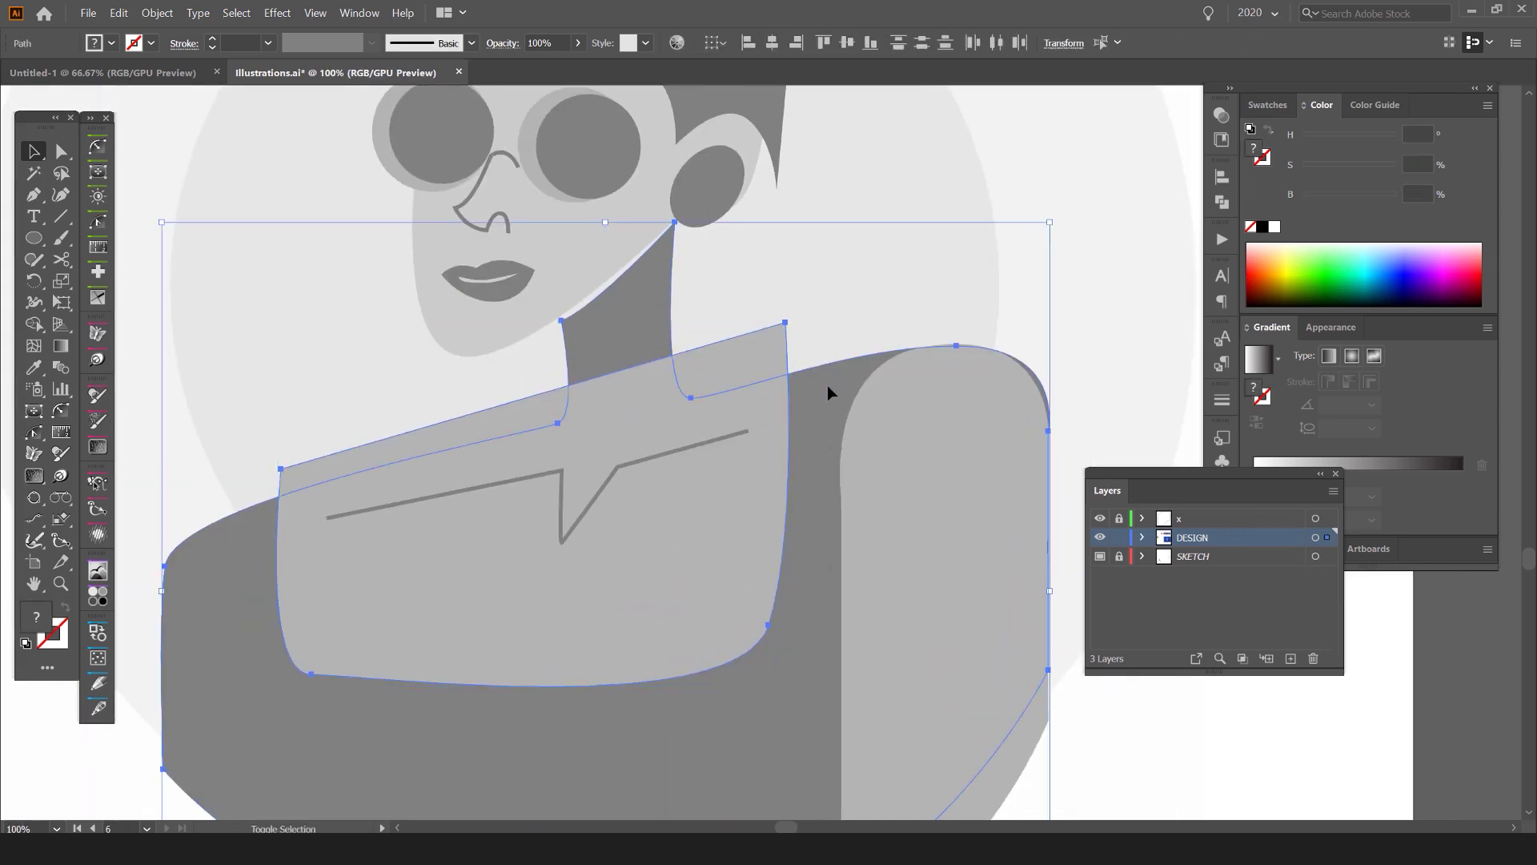
alt+click(773, 353)
alt+click(542, 408)
key(v)
click(1067, 344)
Step: Trim the arm's overhang below the body's curved edge and the body sliver outside the shoulder with the Shape Builder tool
drag(1068, 345, 975, 266)
click(902, 318)
shift+click(949, 310)
drag(918, 372, 840, 302)
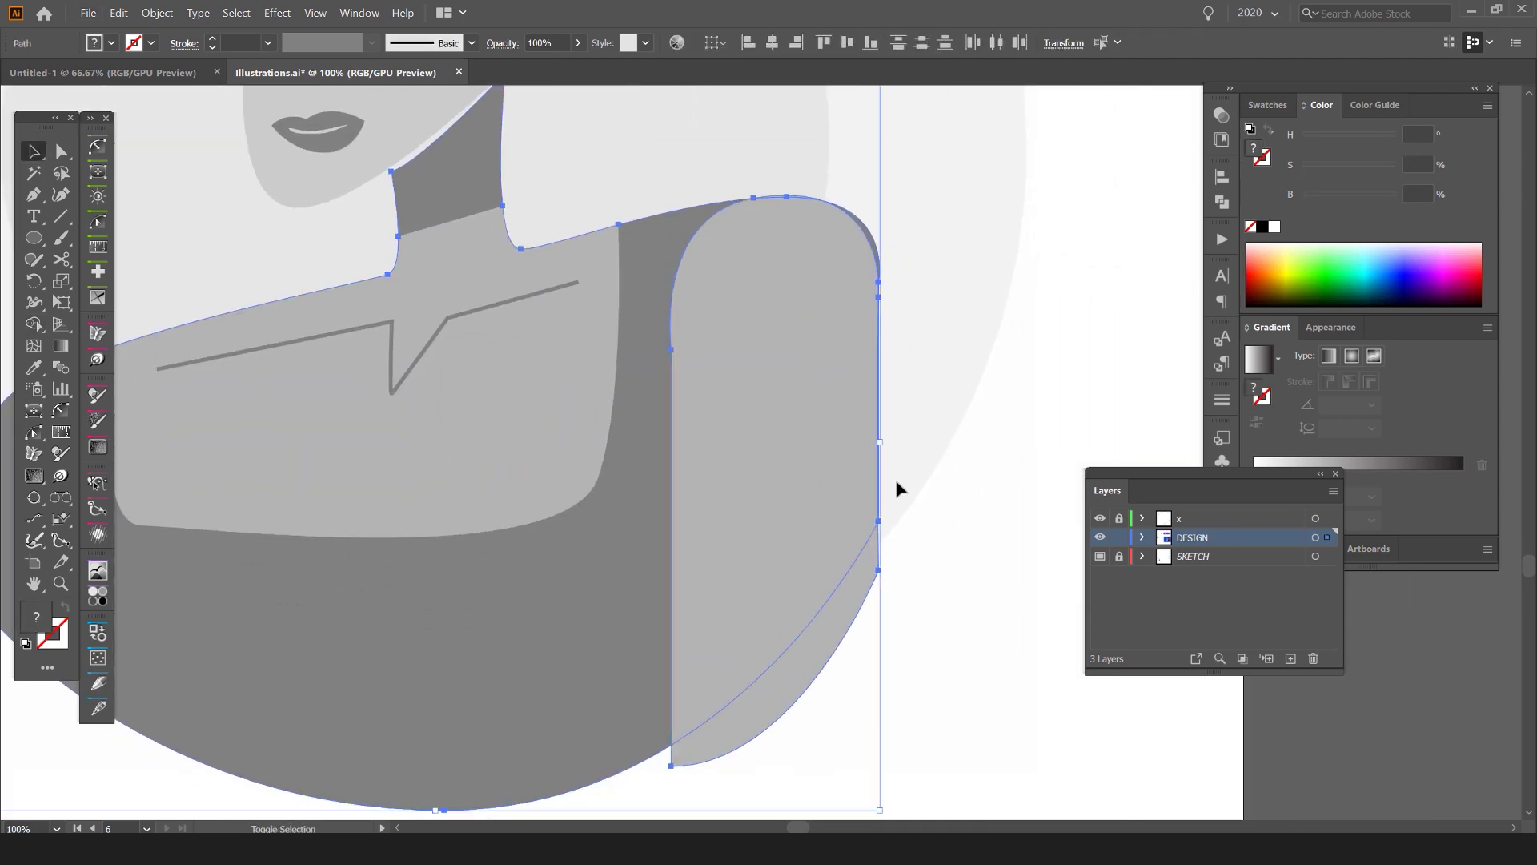
key(shift+m)
alt+click(851, 608)
scroll(899, 142, up, 3)
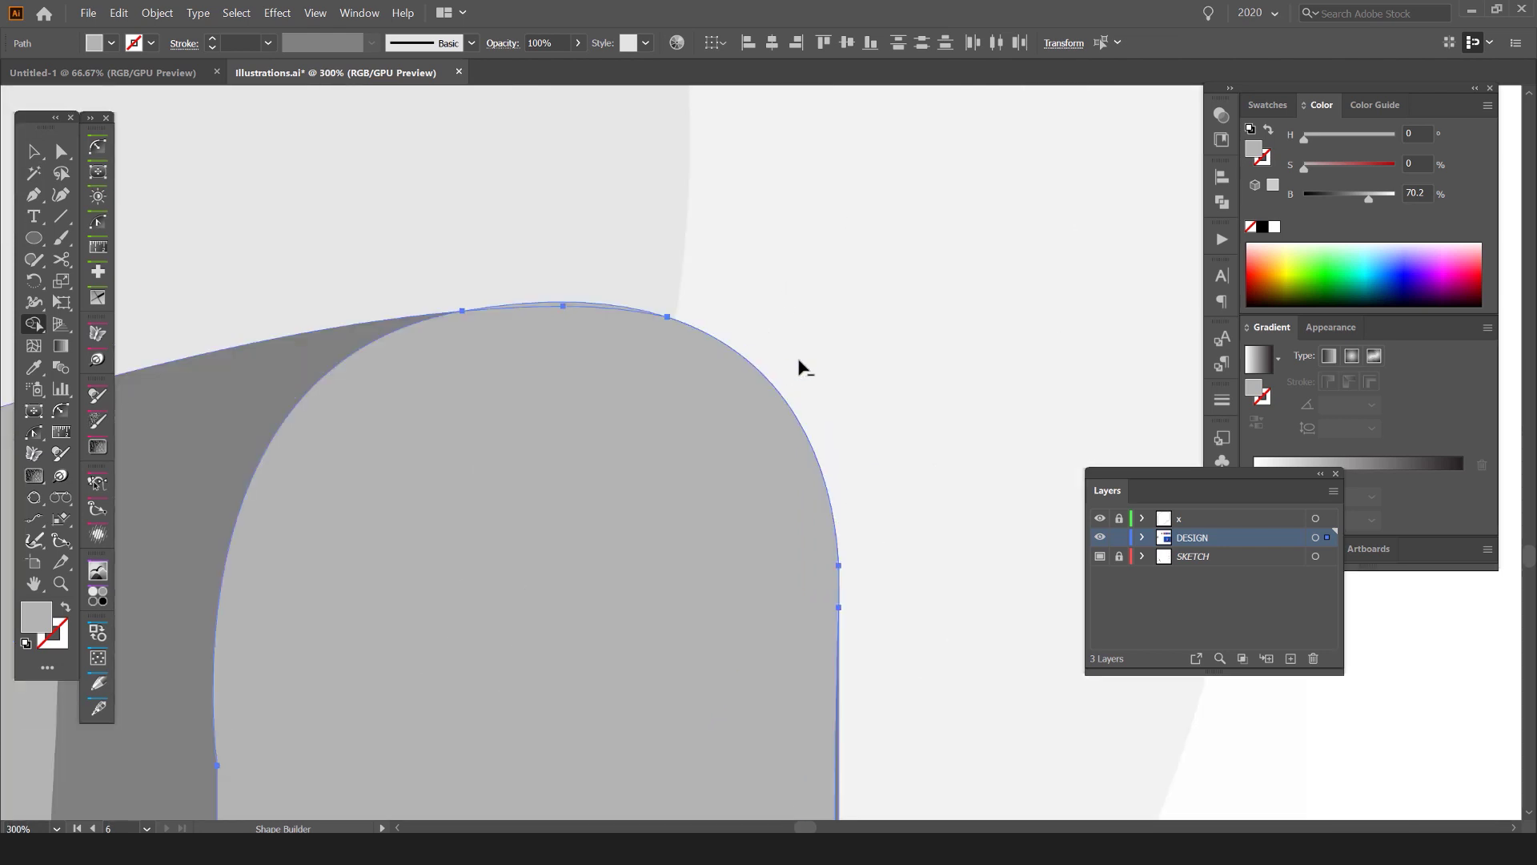
key(v)
click(914, 249)
scroll(914, 246, down, 4)
drag(833, 371, 710, 371)
key(ctrl+z)
click(970, 458)
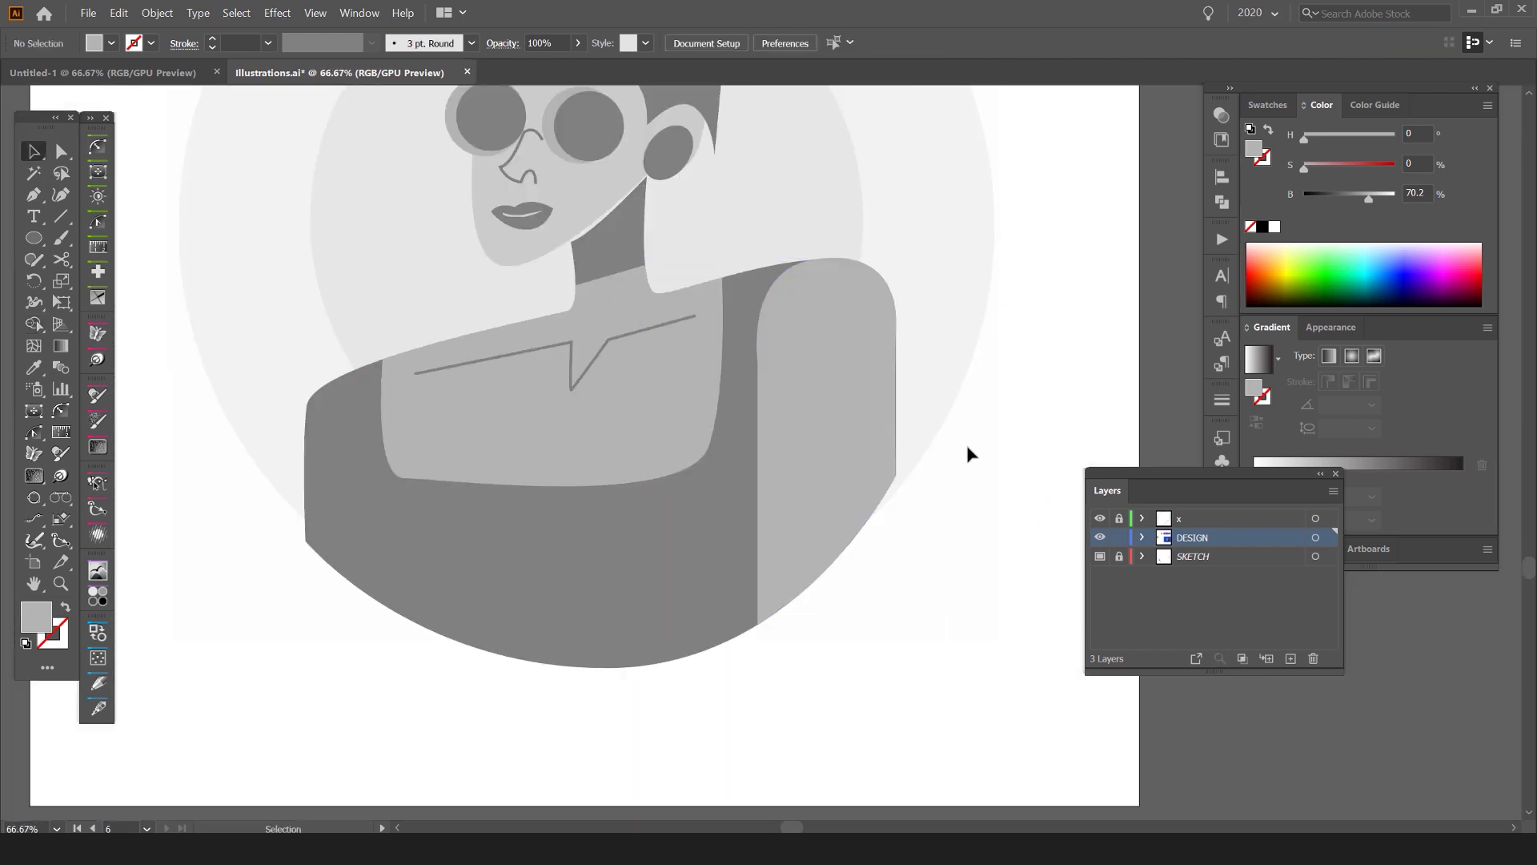
scroll(975, 466, up, 3)
mouse_move(873, 496)
mouse_down()
mouse_move(887, 533)
mouse_move(895, 514)
mouse_up()
click(915, 524)
scroll(915, 525, down, 4)
click(1012, 345)
Step: Select the face and hair shapes and cut away the hair outside the head's outline with the Shape Builder tool
drag(974, 400, 945, 569)
scroll(647, 304, up, 3)
key(v)
click(604, 350)
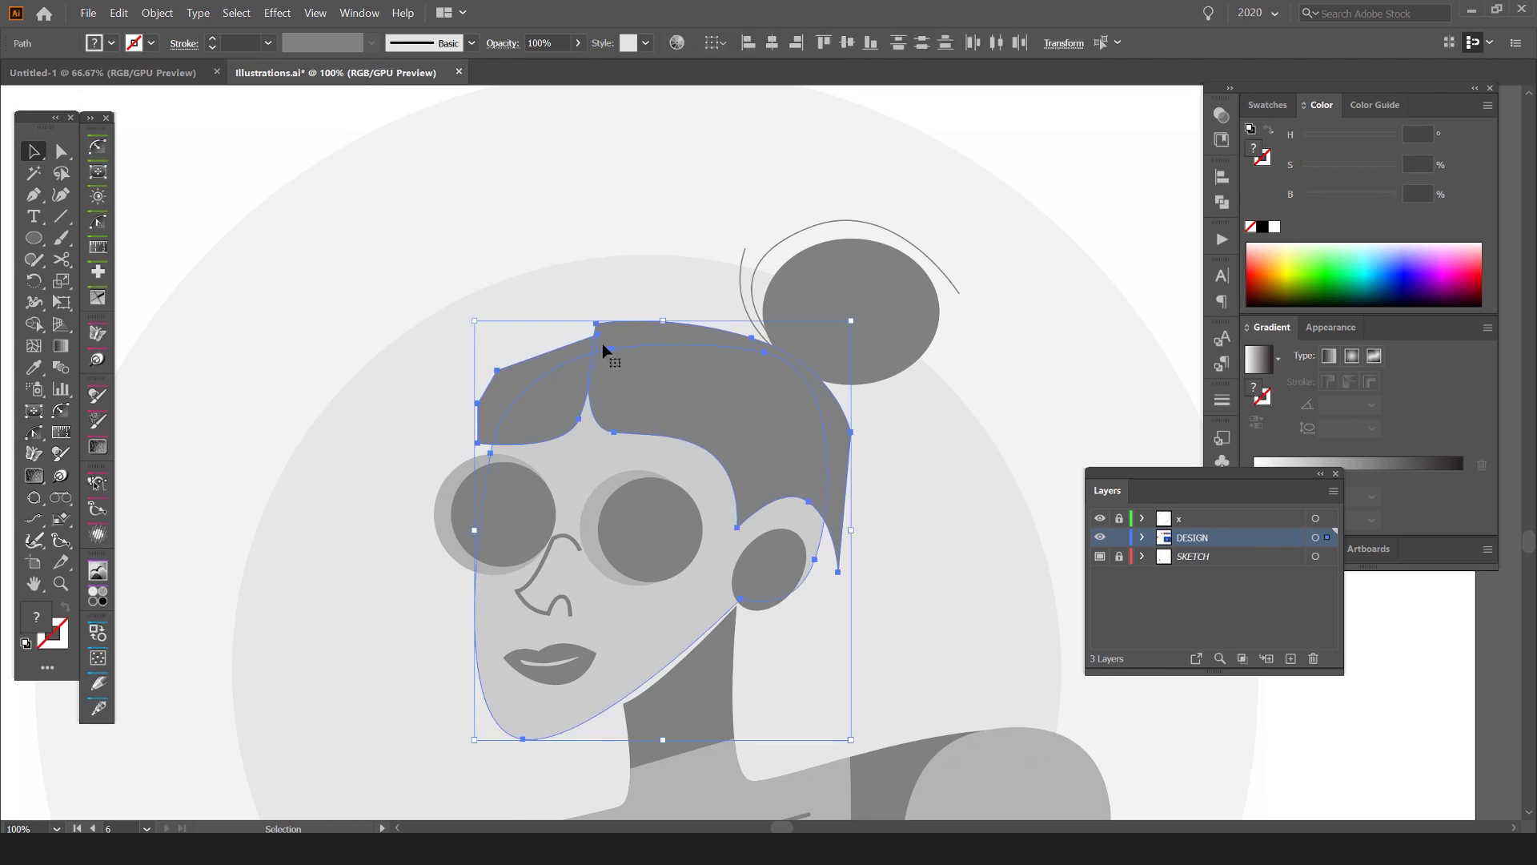
scroll(603, 350, up, 1)
key(shift+m)
drag(881, 469, 710, 243)
key(v)
click(805, 444)
Step: Raise the neck's front corner point to close the gap beneath the jawline
drag(720, 521, 884, 373)
key(a)
click(665, 485)
click(621, 480)
drag(619, 499, 618, 478)
drag(722, 503, 811, 482)
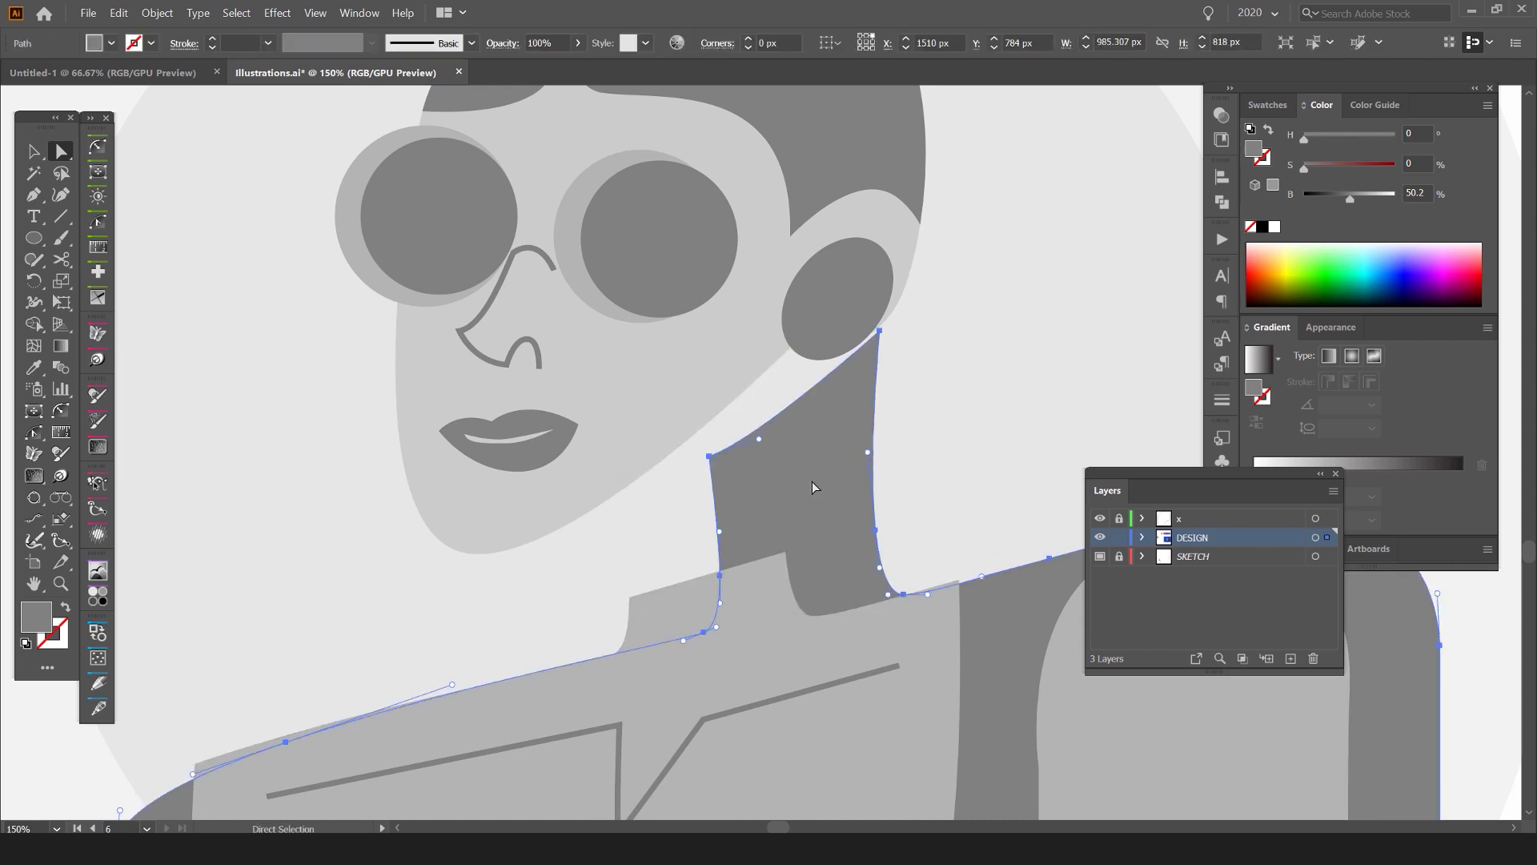
key(ctrl+z)
click(871, 486)
scroll(871, 485, down, 3)
click(754, 499)
click(786, 458)
scroll(786, 458, up, 1)
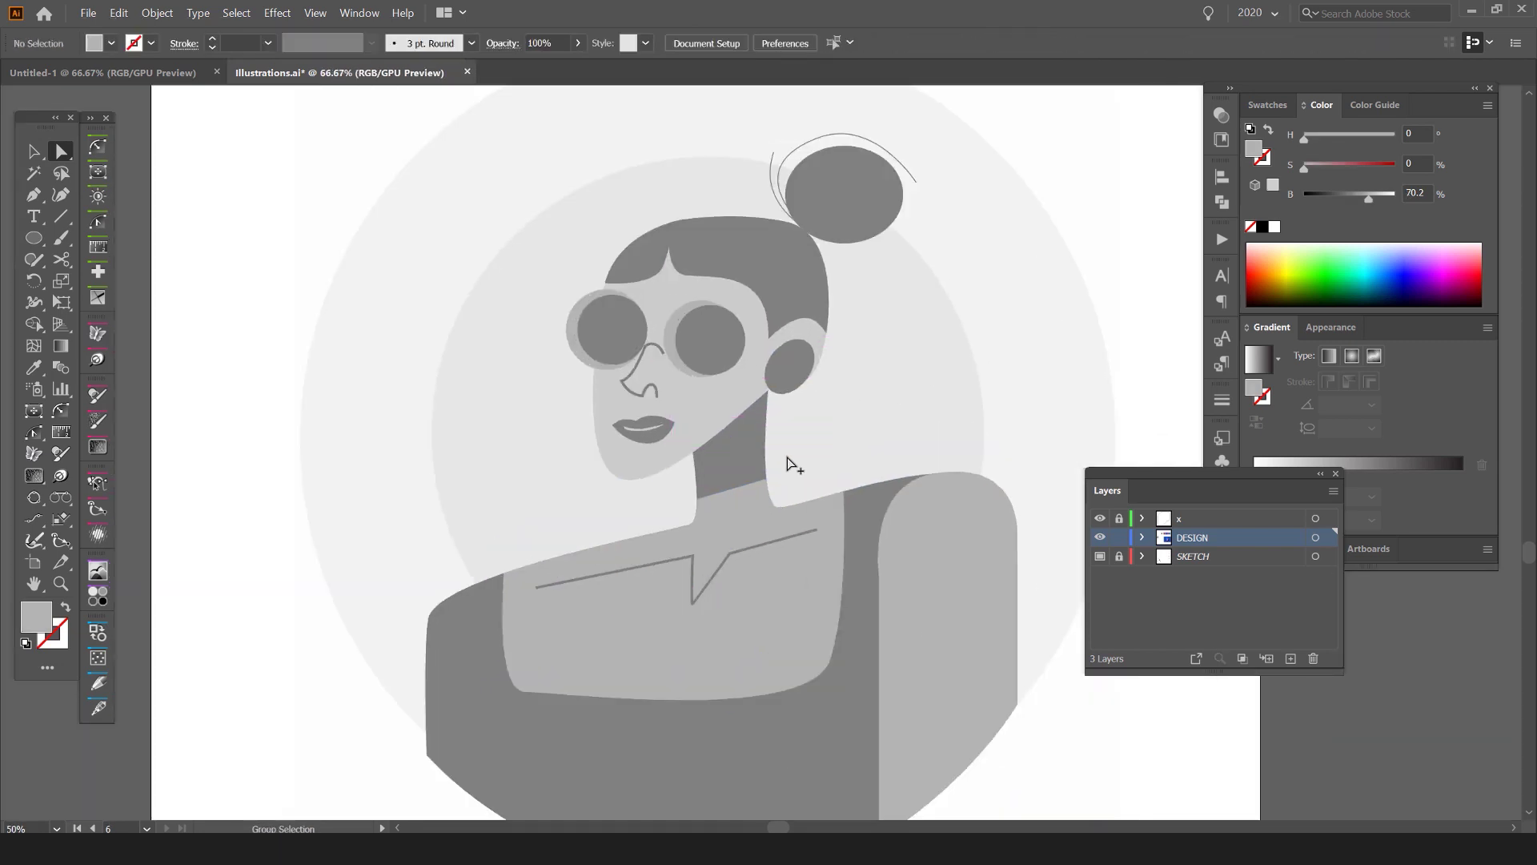
scroll(786, 458, up, 1)
click(759, 527)
click(821, 417)
drag(703, 450, 766, 489)
scroll(841, 454, down, 1)
key(ctrl+z)
Step: Select the body and chest panel and merge the neck with the chest panel using the Shape Builder tool
click(761, 503)
click(747, 461)
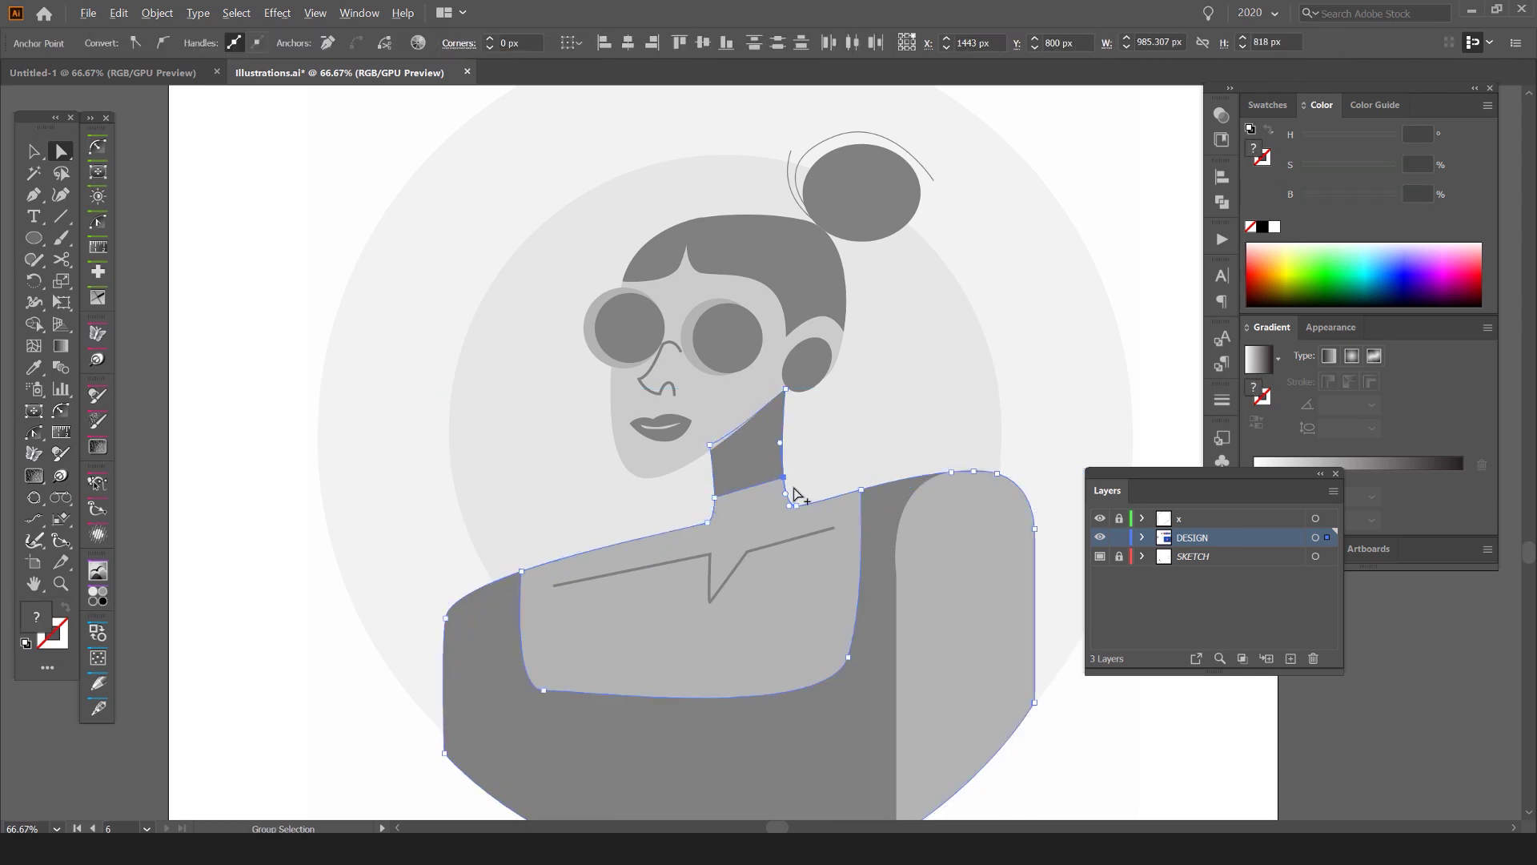
scroll(792, 487, up, 2)
drag(830, 437, 714, 496)
key(shift+m)
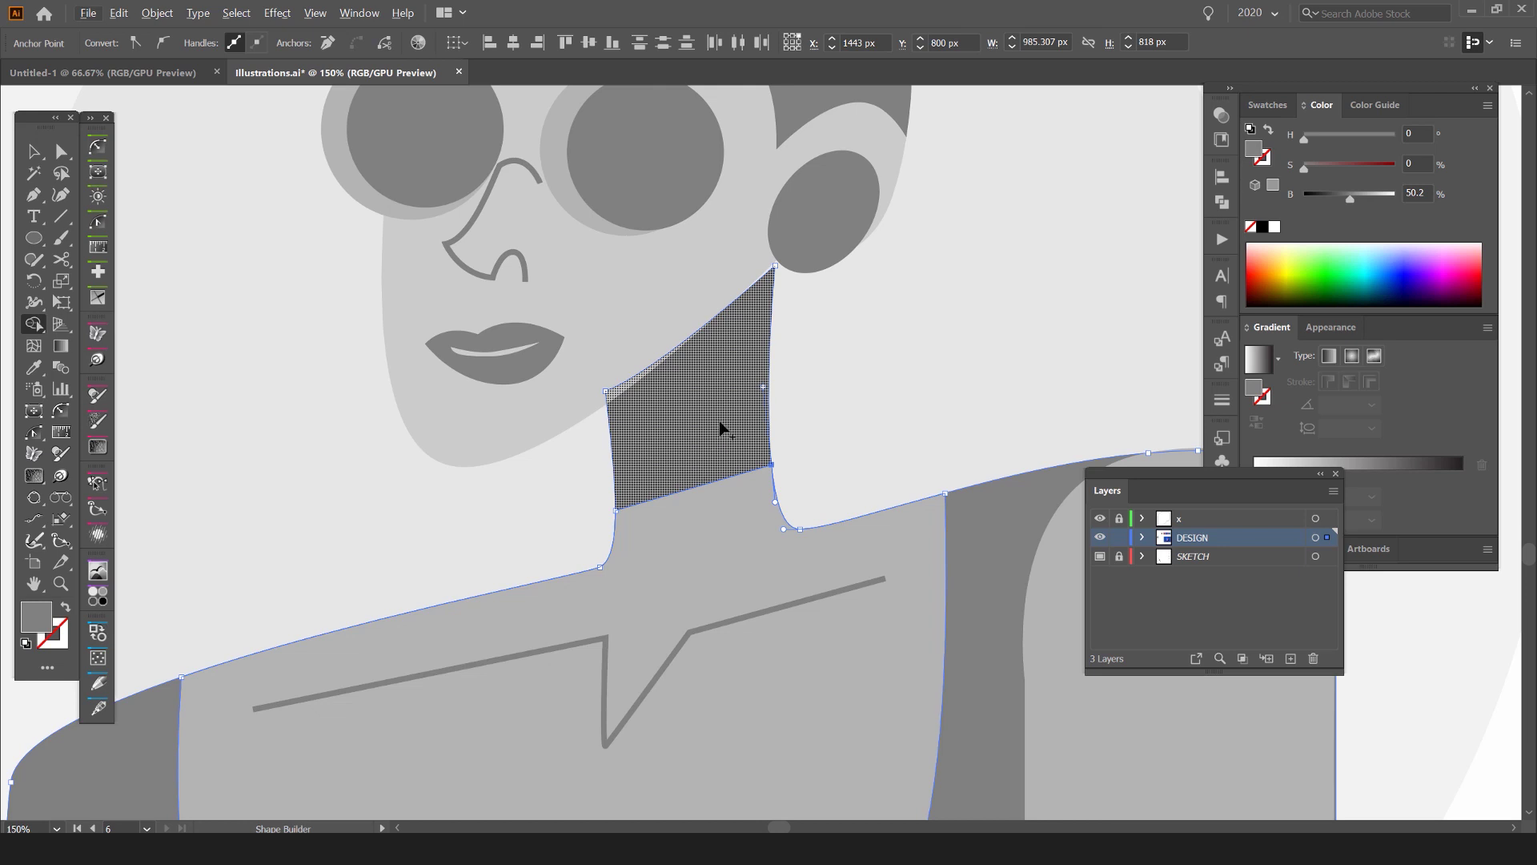
drag(718, 445, 762, 459)
key(v)
scroll(881, 388, down, 3)
key(ctrl+z)
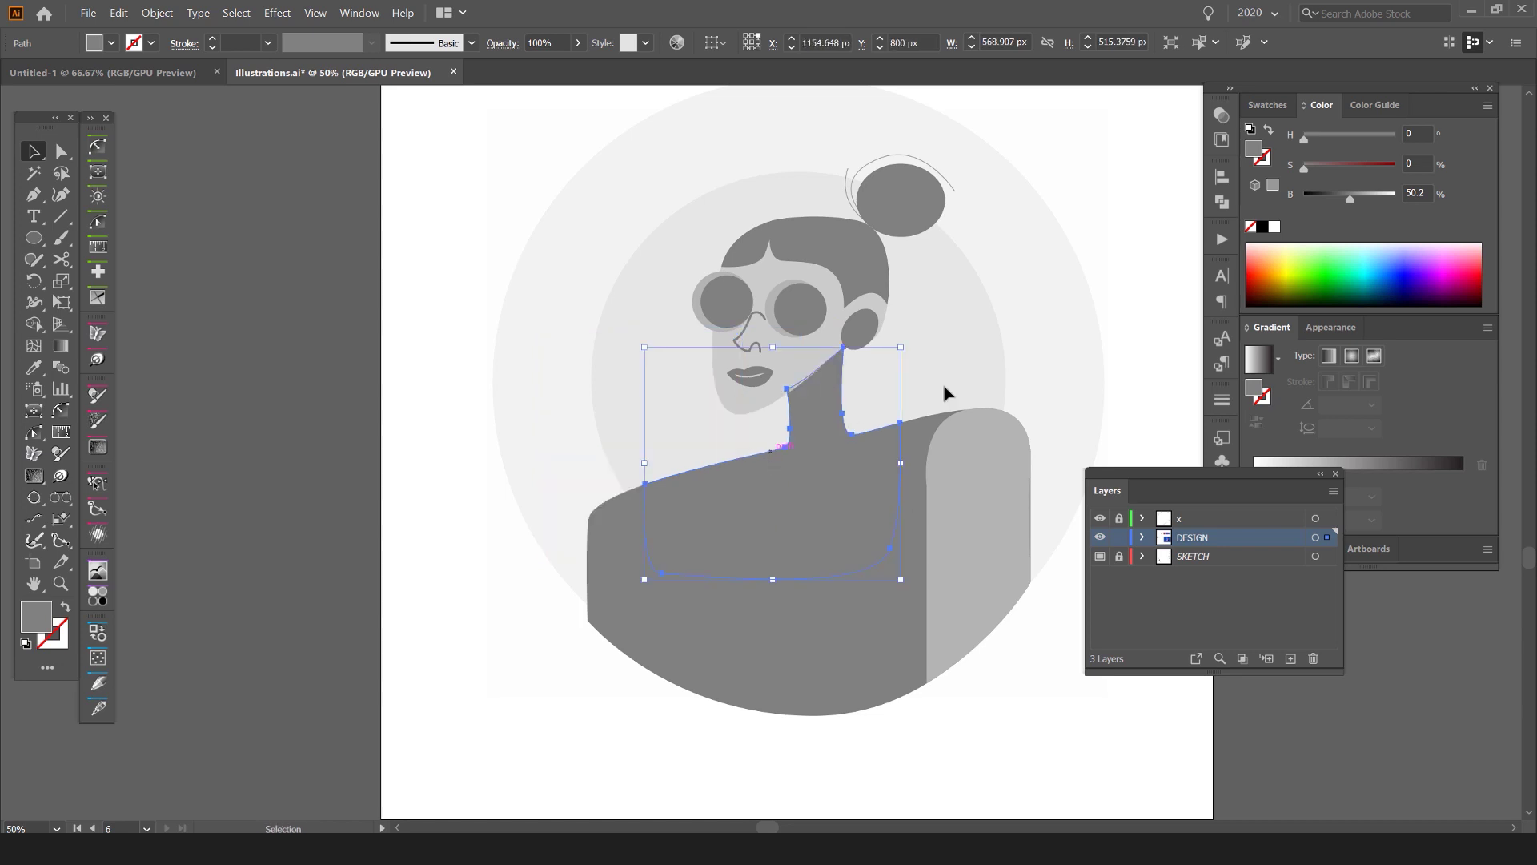
Step: Fill the merged neck and chest shape with the light grey swatch and deselect it
click(1272, 106)
click(1313, 174)
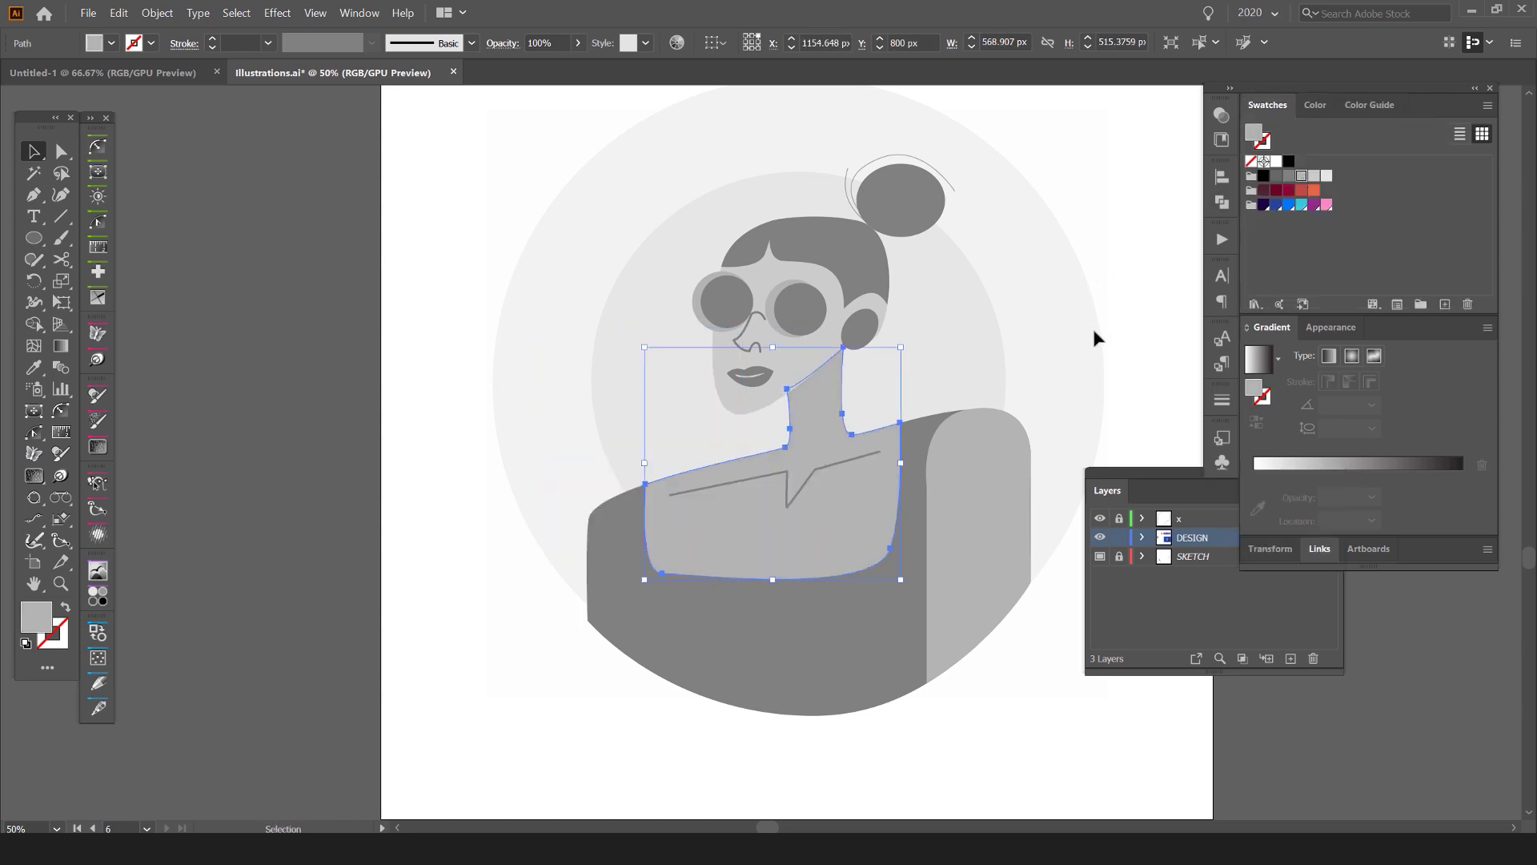
click(998, 357)
scroll(861, 515, down, 1)
click(880, 587)
drag(881, 586, 813, 560)
click(928, 403)
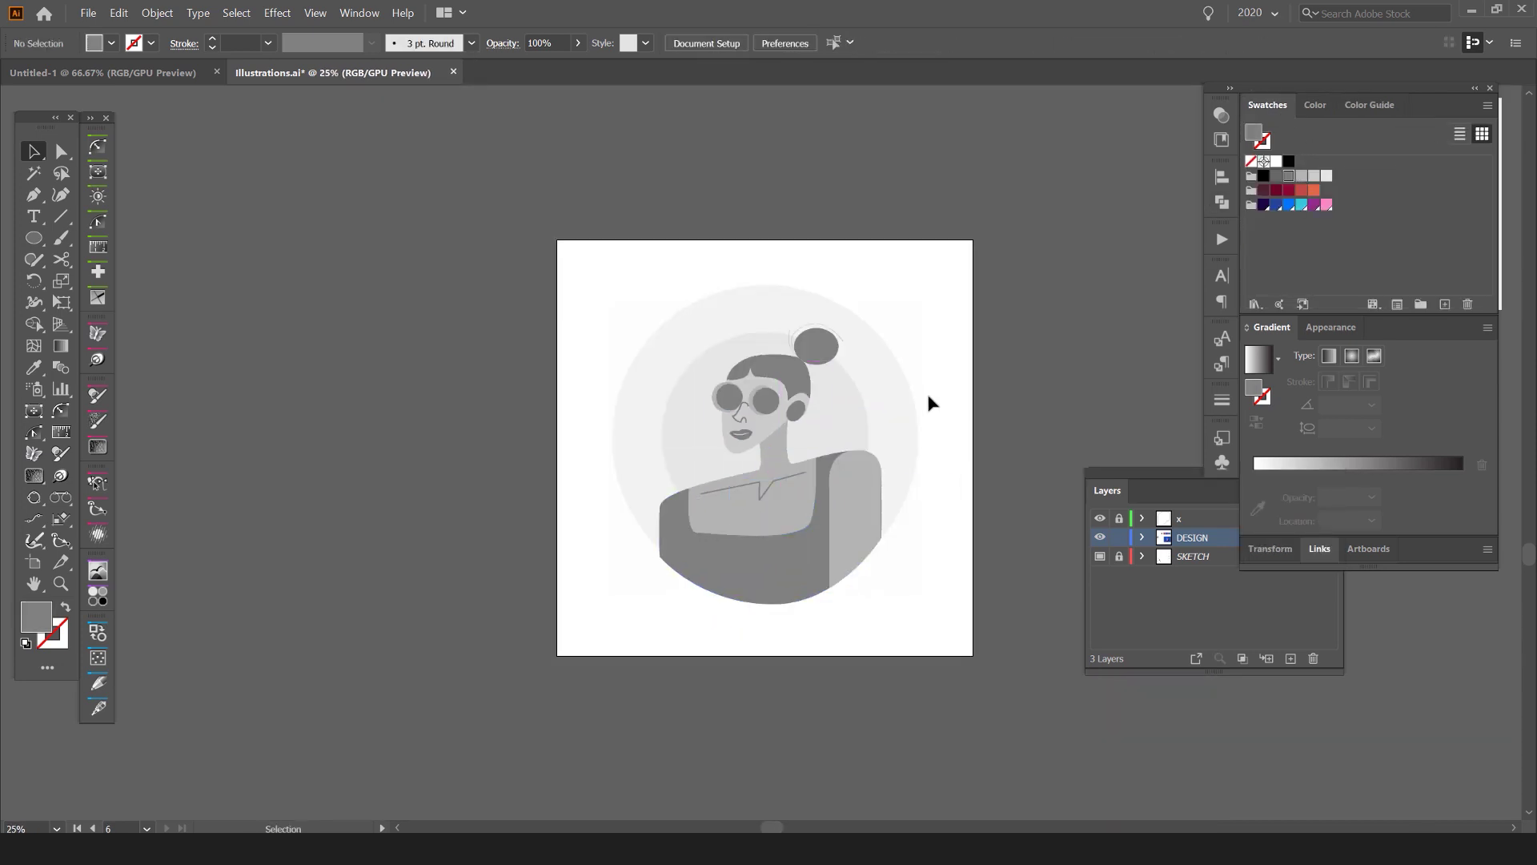
Step: Move the neck's rear top corner point up behind the inner ear ellipse to close the gap along the jaw
scroll(758, 491, up, 3)
click(849, 517)
drag(933, 463, 805, 513)
click(800, 432)
drag(743, 313, 706, 328)
scroll(598, 324, up, 1)
scroll(730, 326, down, 2)
click(945, 312)
scroll(804, 349, up, 4)
key(a)
click(693, 450)
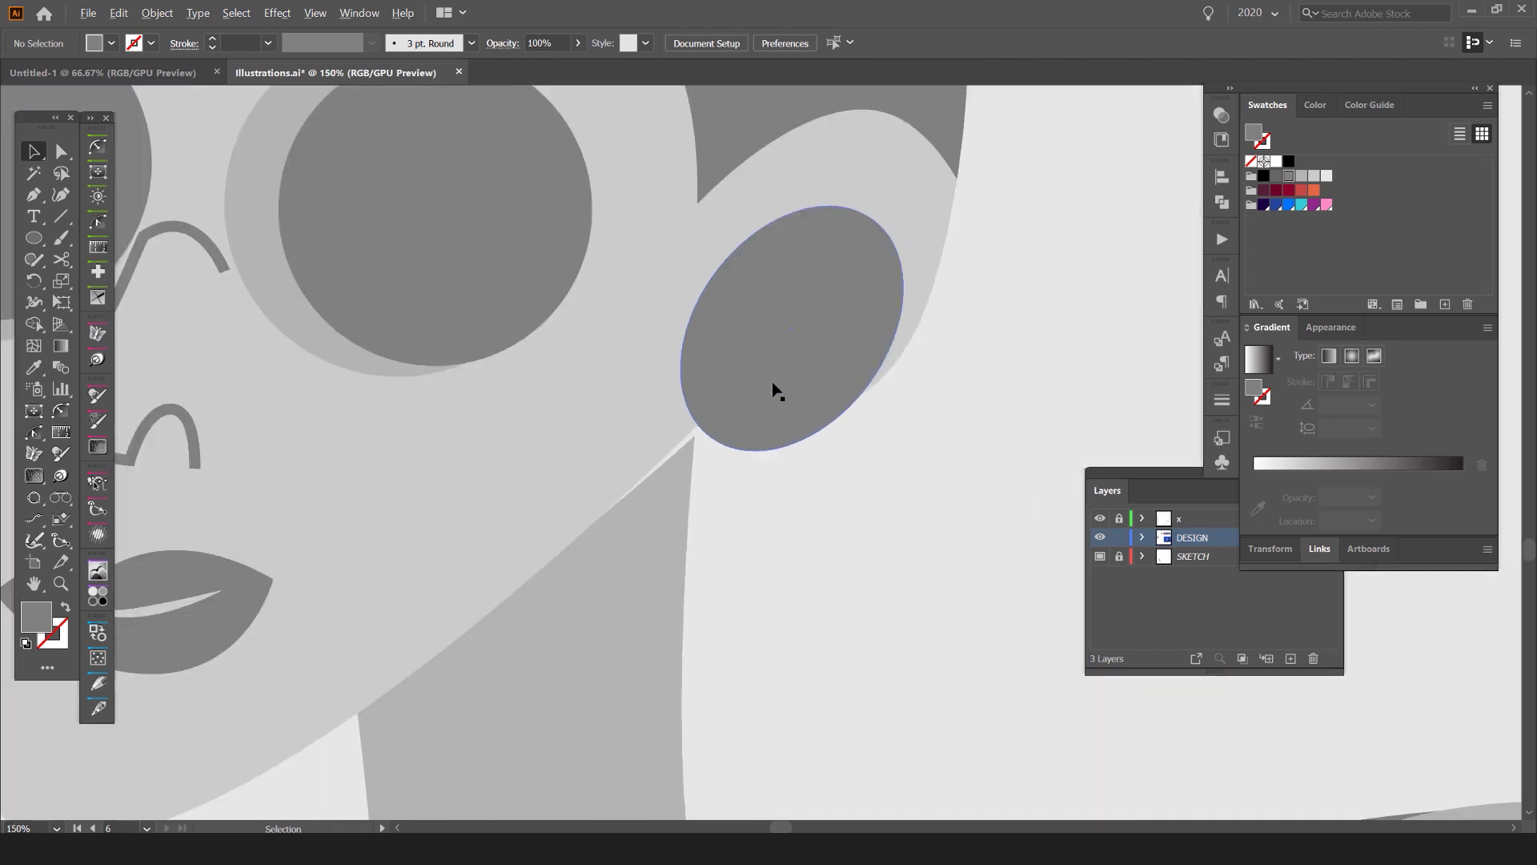
drag(694, 436, 690, 405)
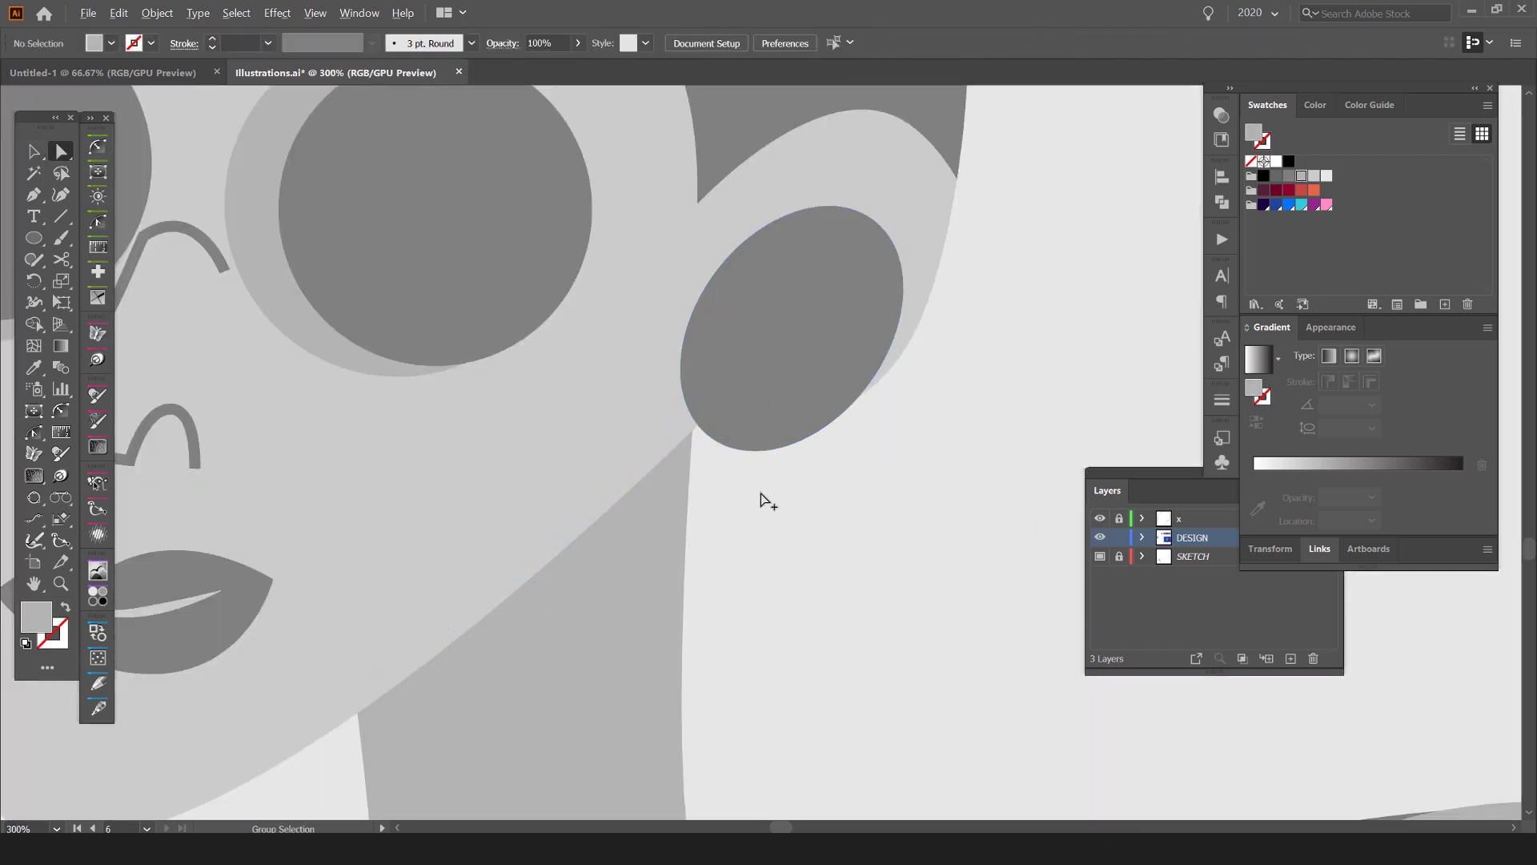
scroll(761, 493, down, 3)
scroll(760, 501, down, 1)
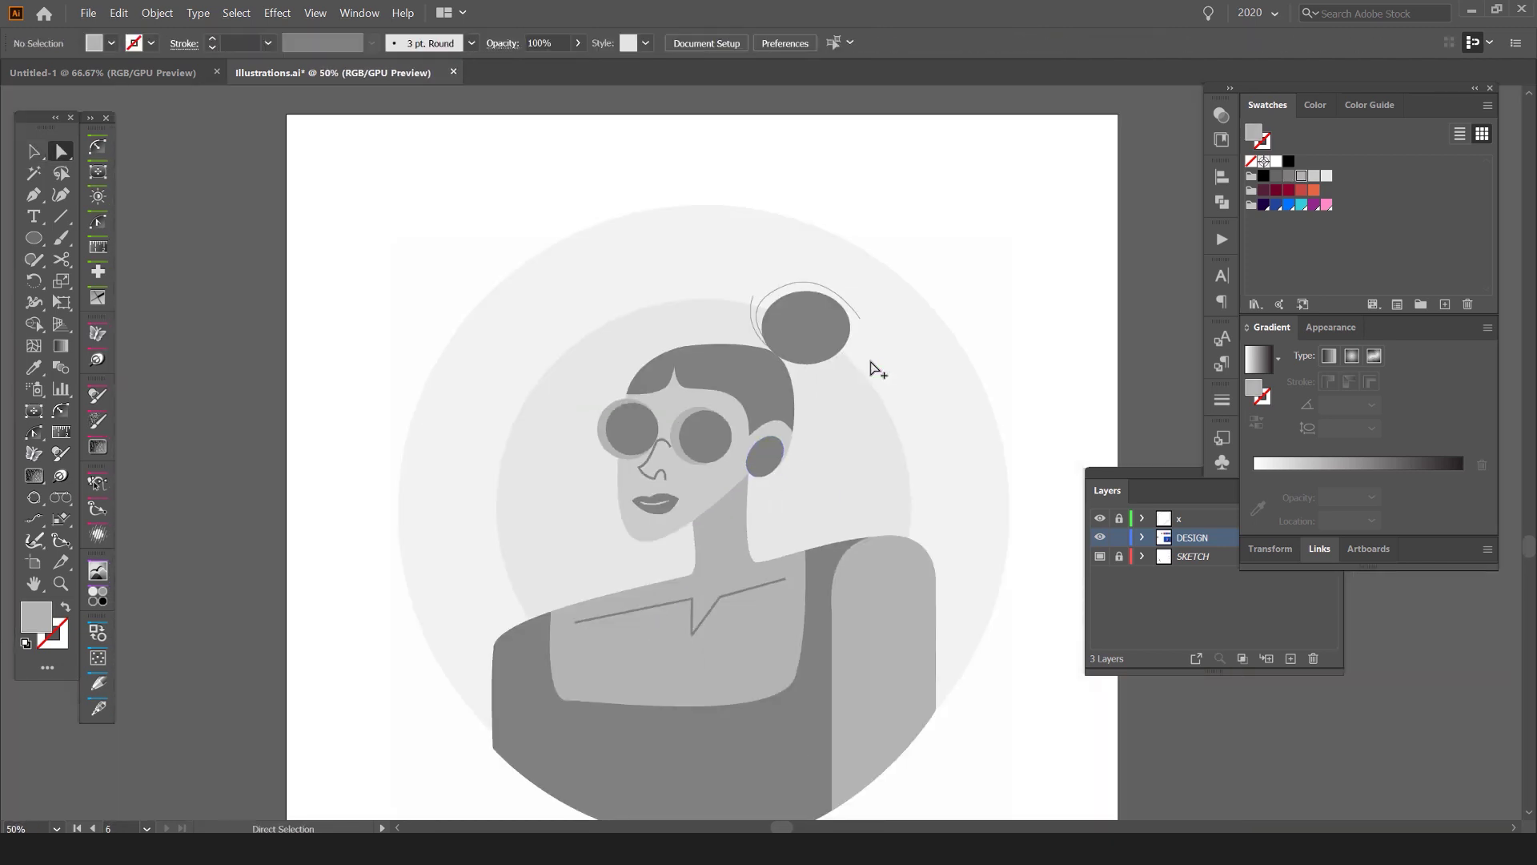
scroll(824, 300, up, 3)
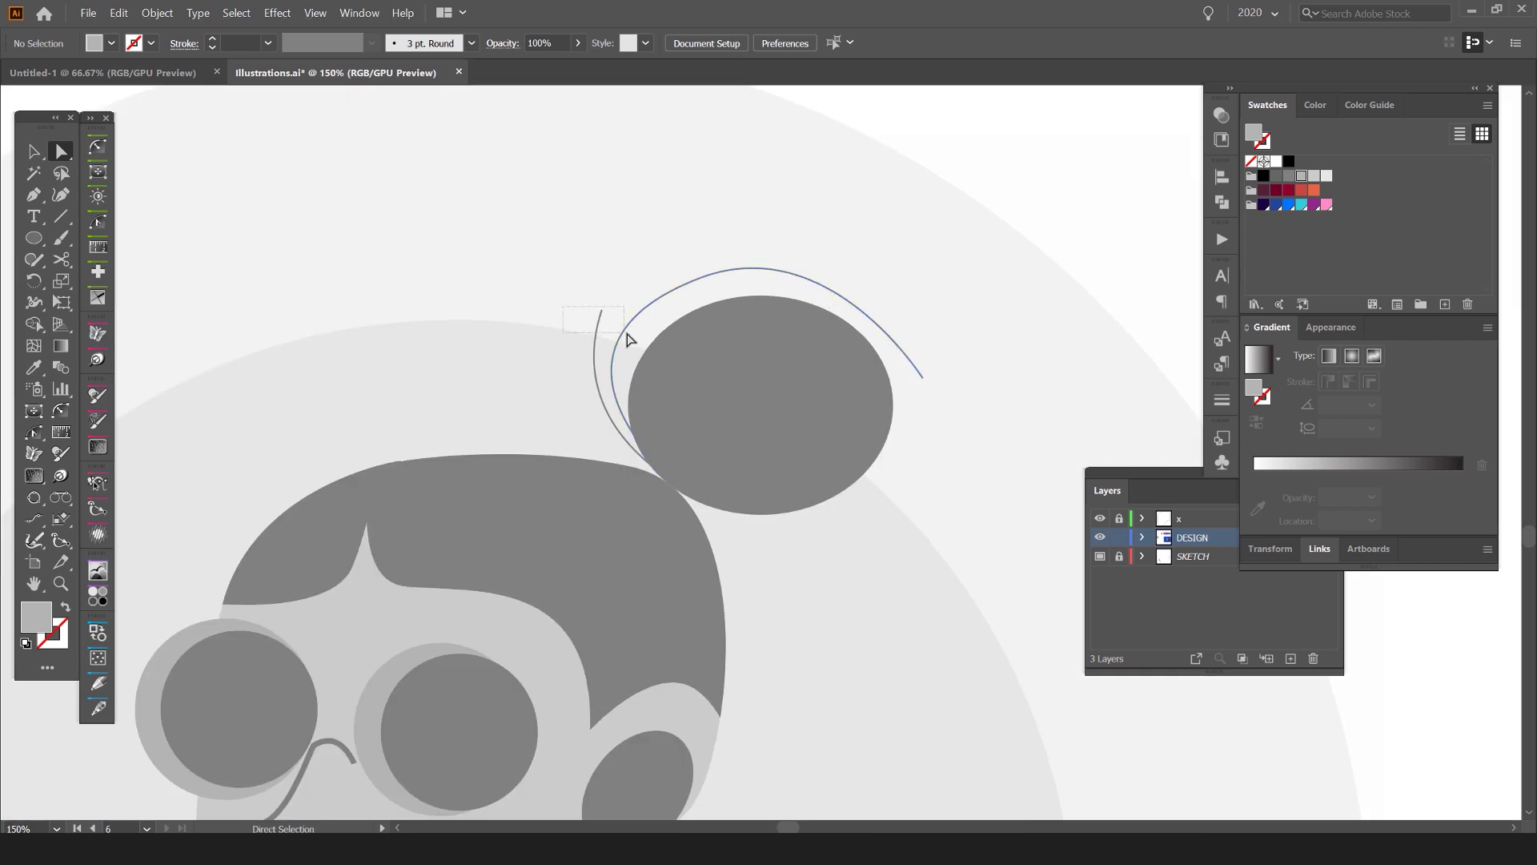
scroll(641, 320, down, 3)
key(v)
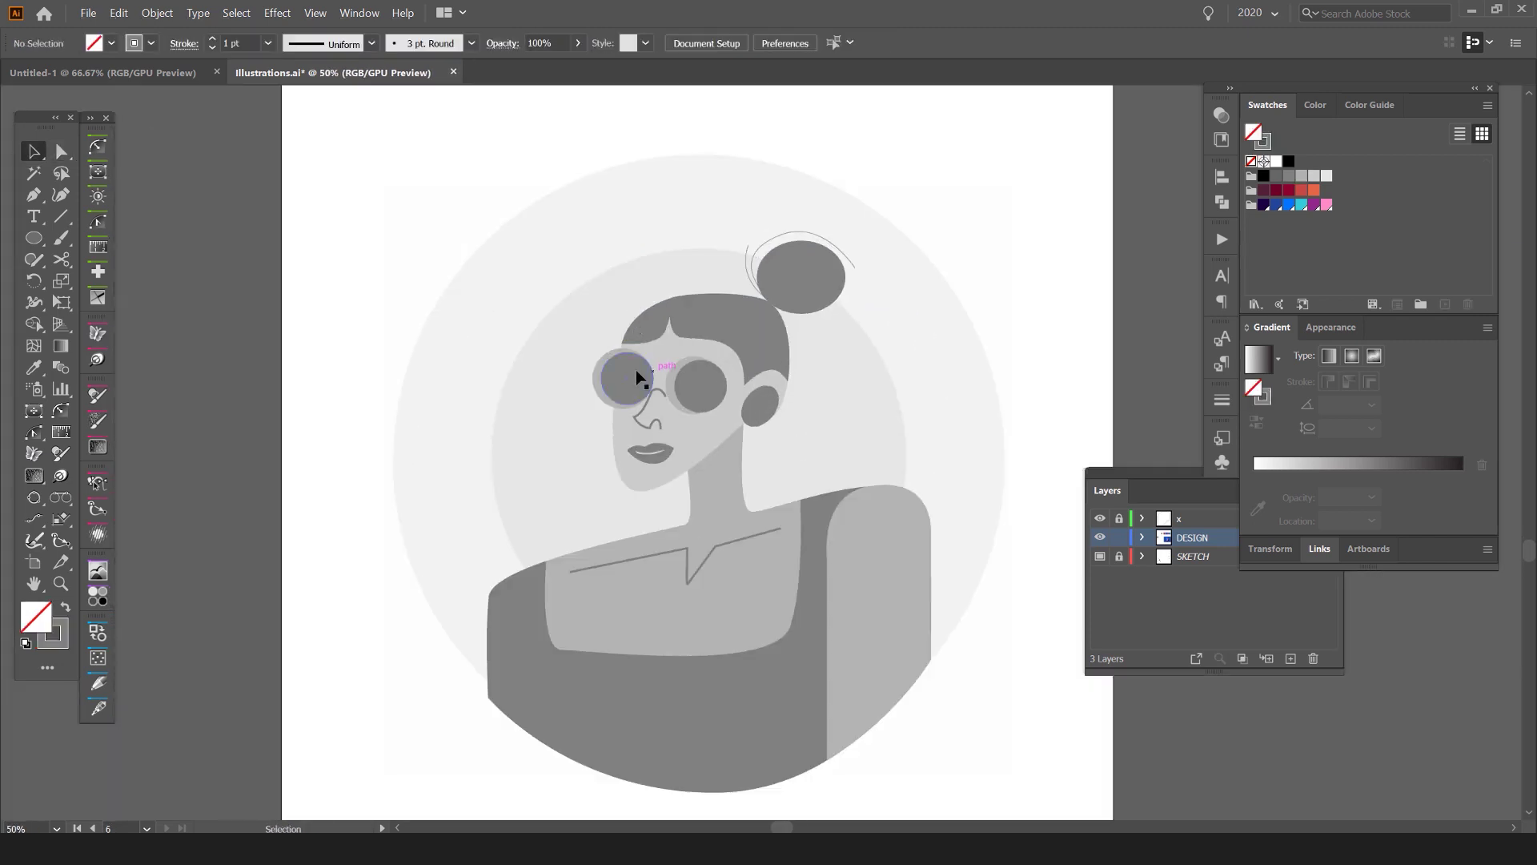
scroll(641, 376, up, 3)
drag(932, 560, 728, 555)
drag(743, 282, 815, 241)
key(ctrl+z)
scroll(470, 231, down, 3)
click(910, 229)
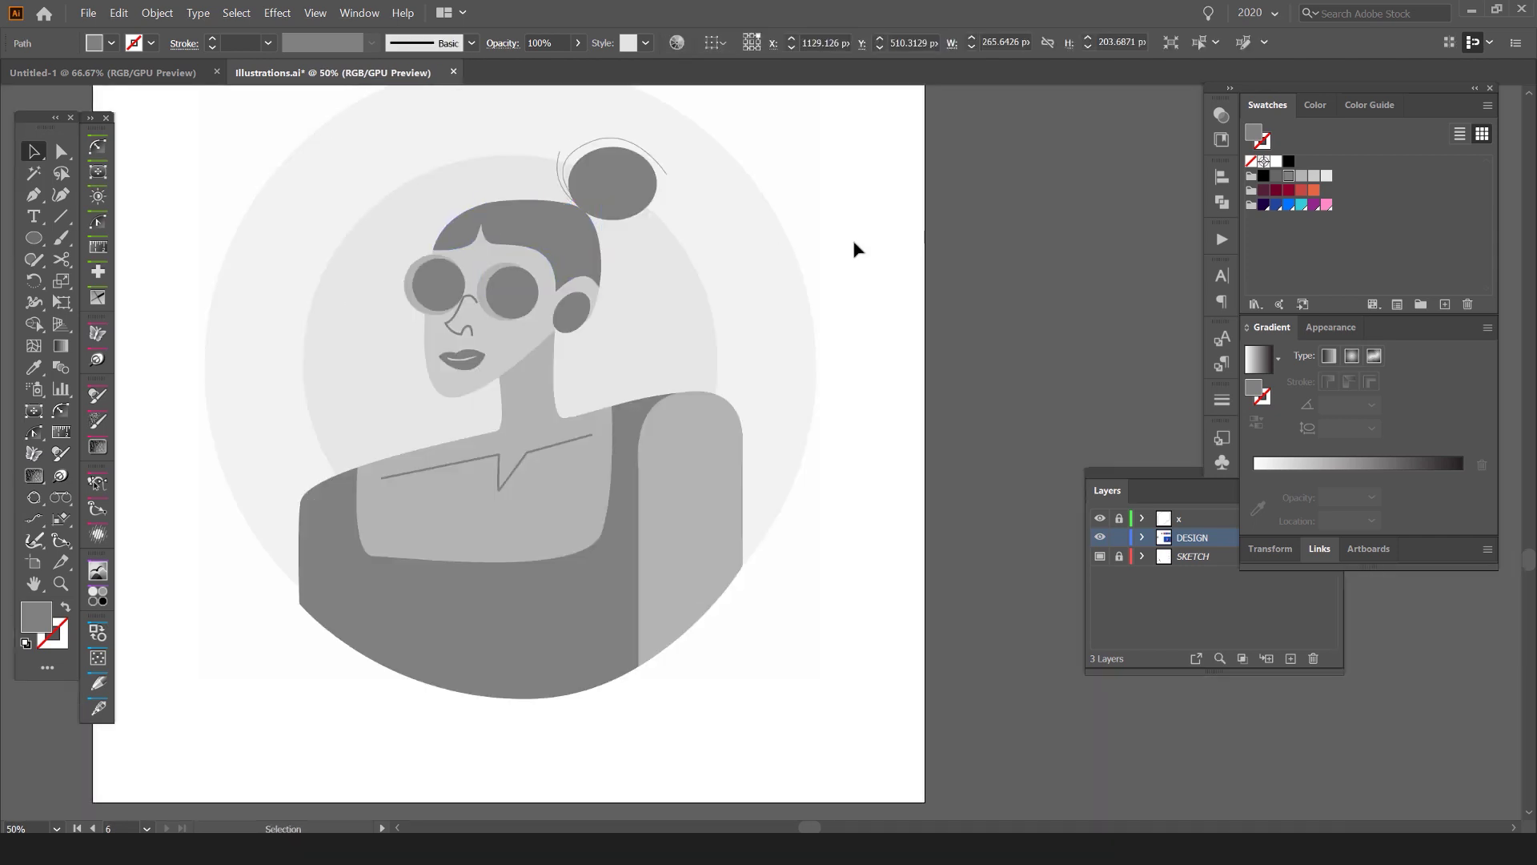
Step: Draw a narrow upright grey rectangle on the empty background beside the glasses
drag(521, 284, 648, 268)
scroll(621, 266, up, 3)
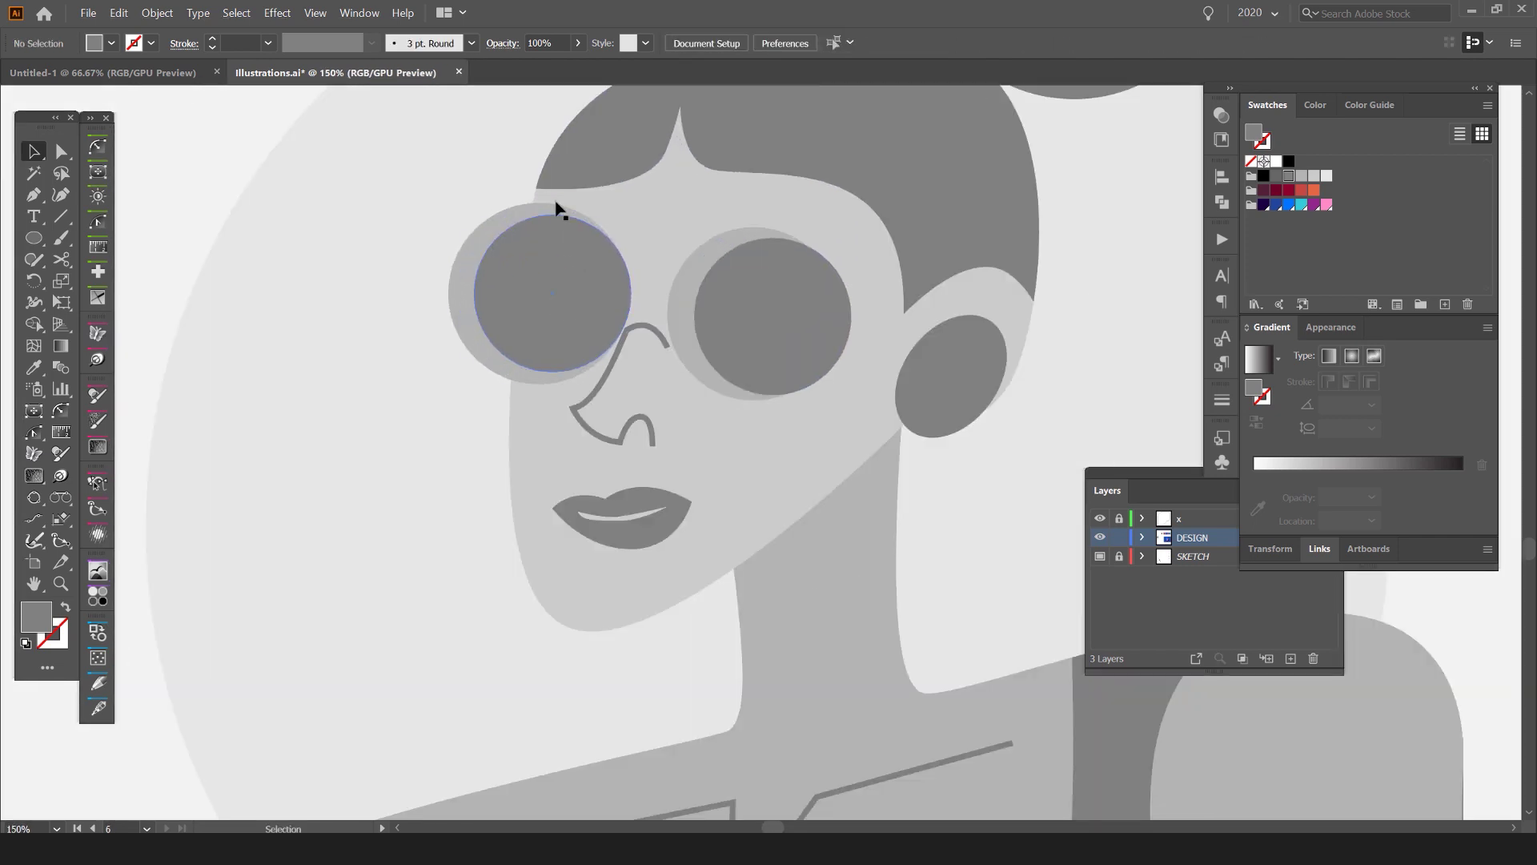
scroll(477, 281, up, 1)
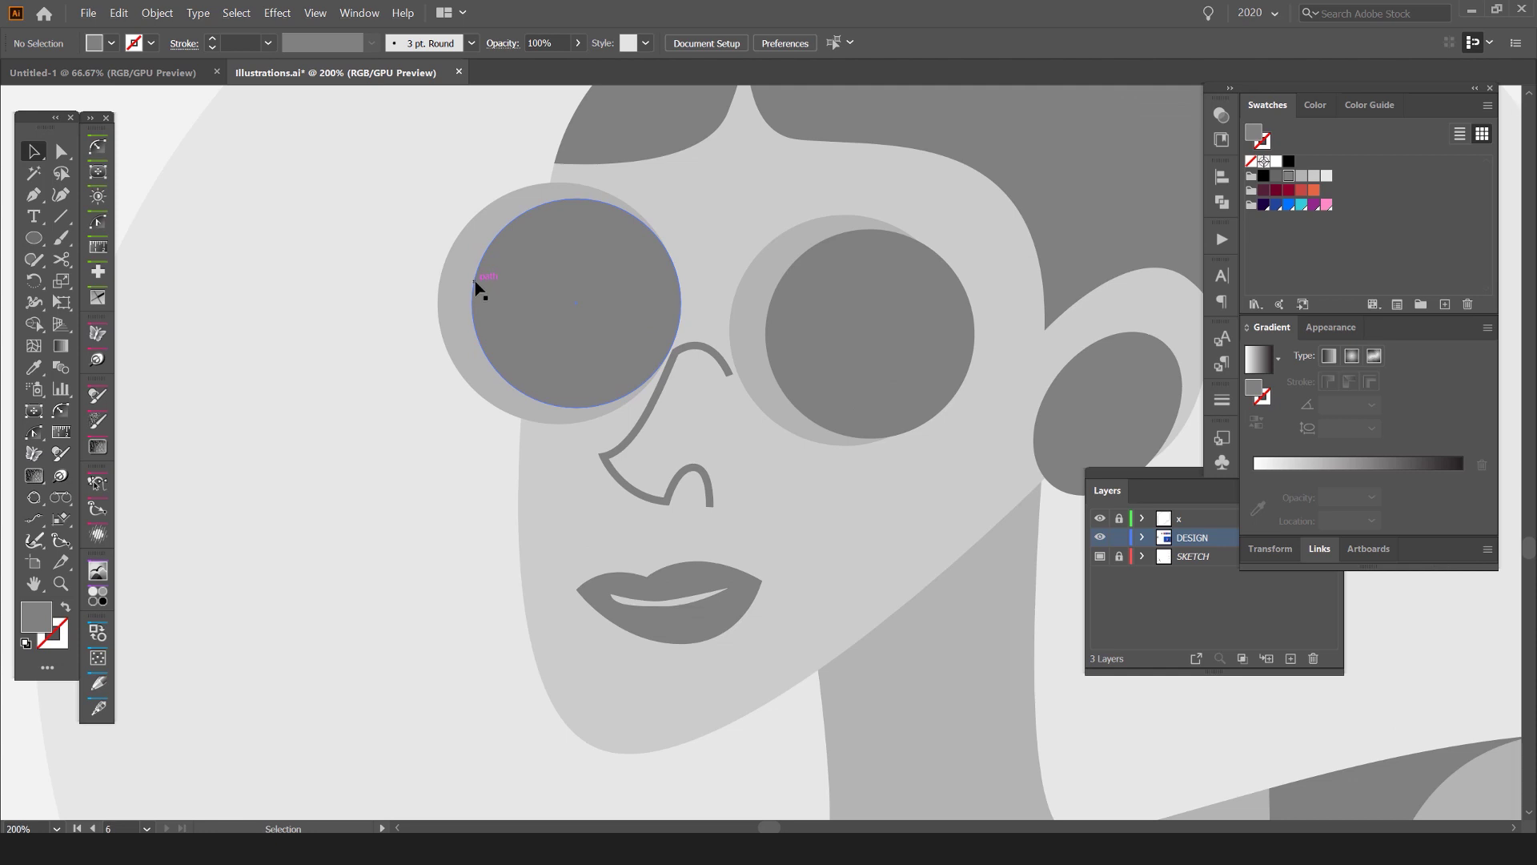
scroll(478, 288, left, 5)
click(44, 243)
click(154, 238)
drag(466, 297, 542, 625)
Step: Slant the upright grey rectangle by shifting its two upper corner points sideways toward the glasses
key(v)
click(621, 257)
click(472, 329)
key(a)
drag(573, 282, 453, 324)
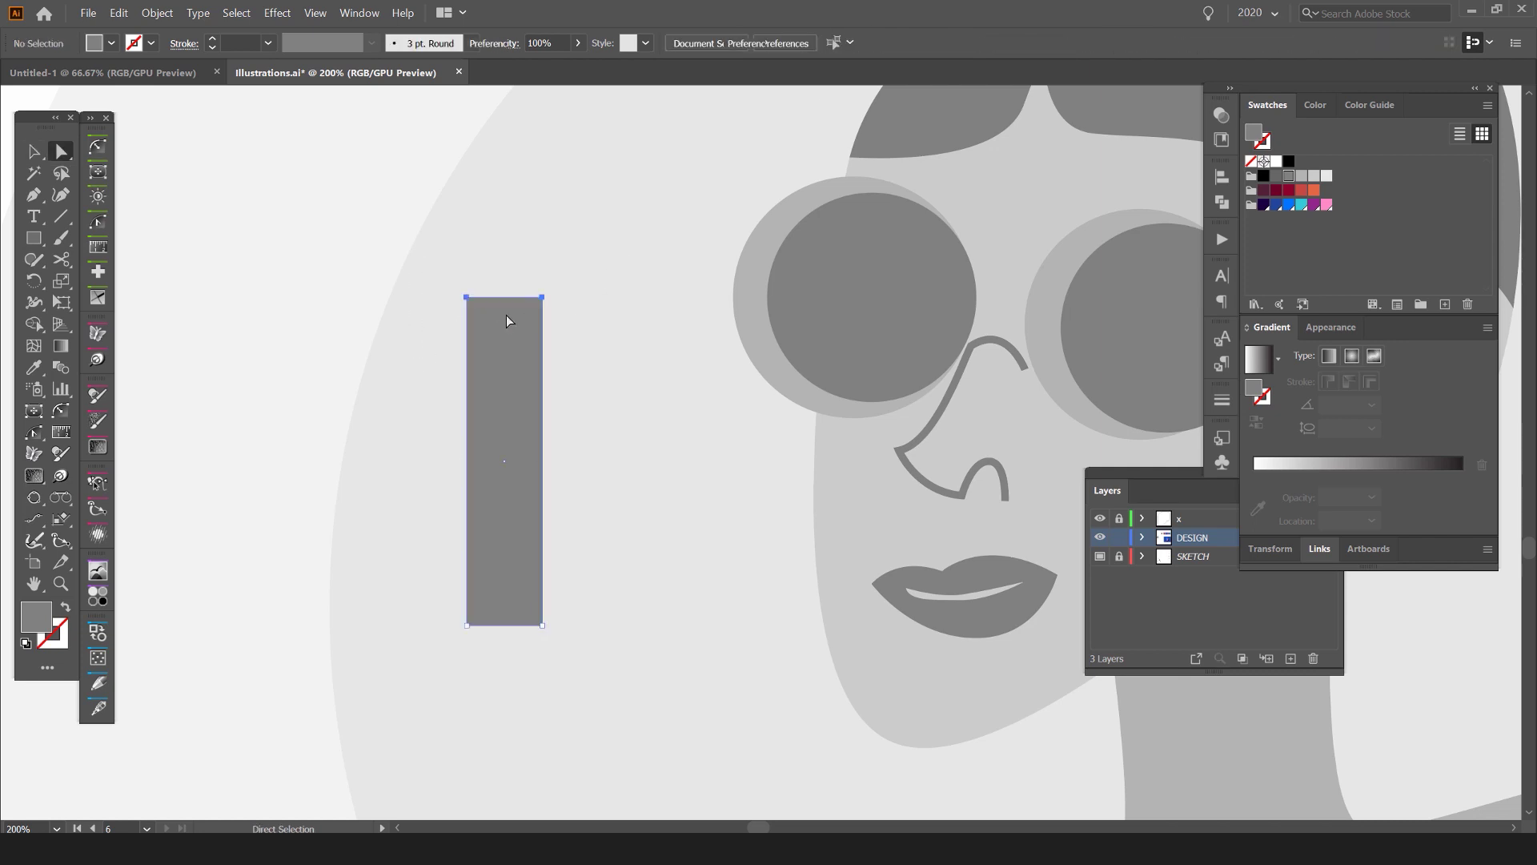
drag(555, 297, 663, 311)
Step: Move the slanted bar over the front lens of the glasses and fill it with white
key(v)
drag(609, 460, 859, 342)
click(1327, 176)
click(1276, 161)
click(582, 215)
drag(859, 397, 552, 396)
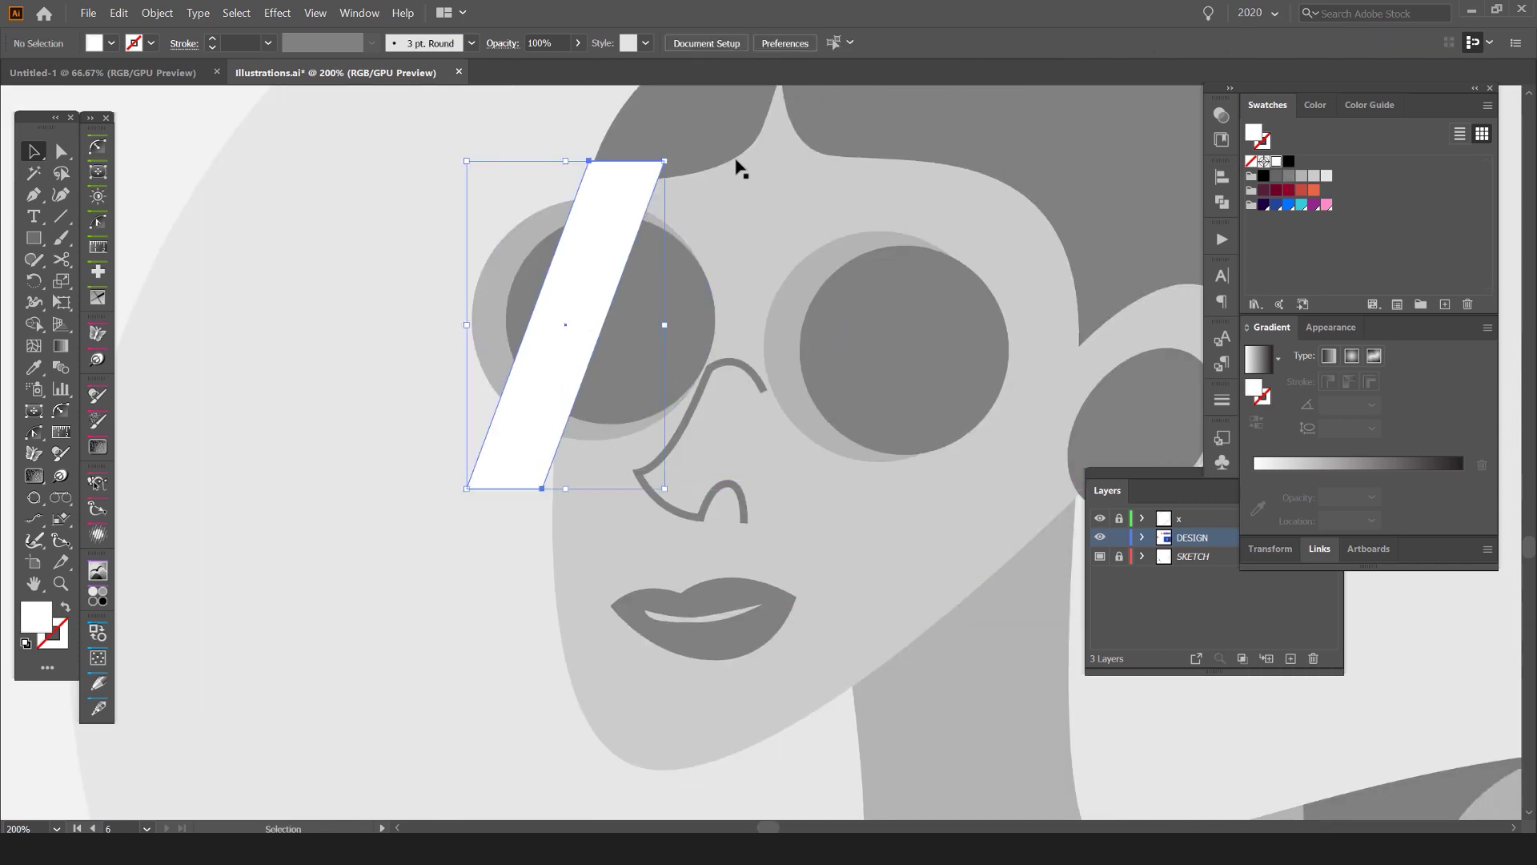
Step: Narrow the slanted white bar by moving its corner points closer together
drag(583, 284, 671, 292)
key(ctrl+z)
key(a)
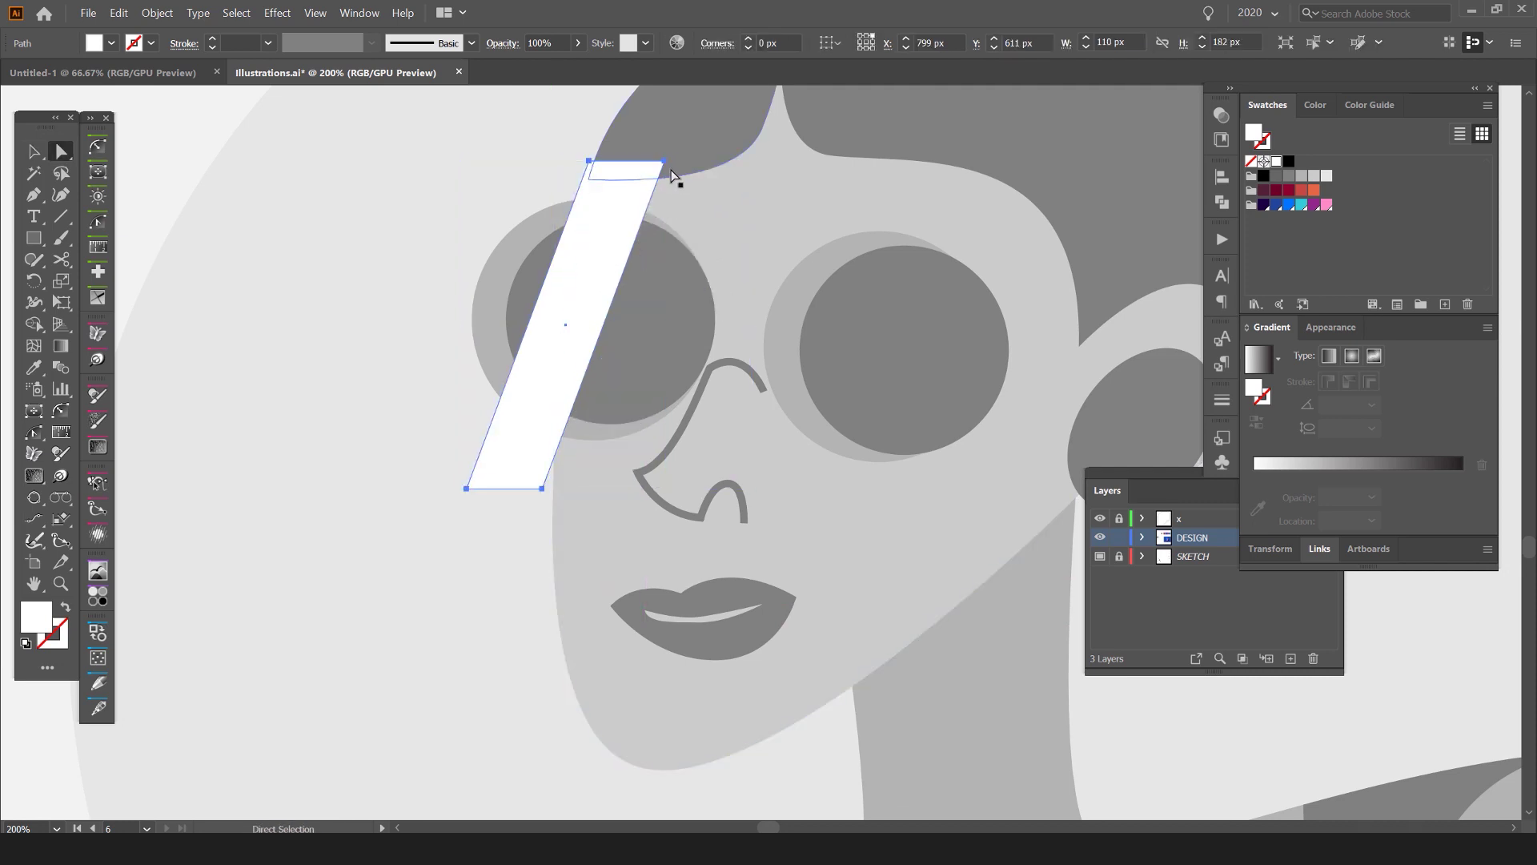
scroll(578, 232, up, 1)
key(v)
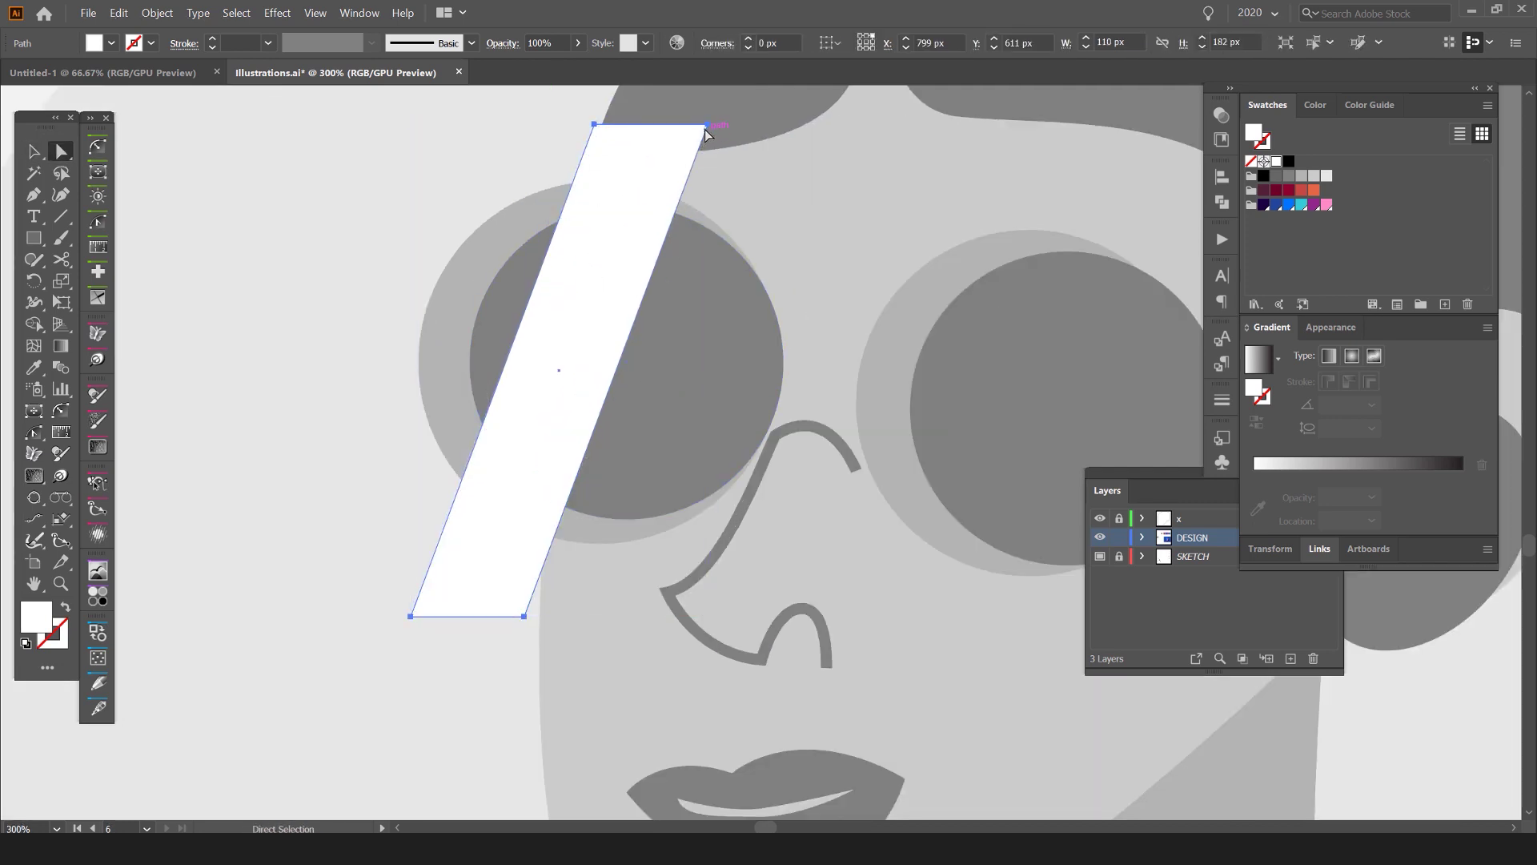
key(a)
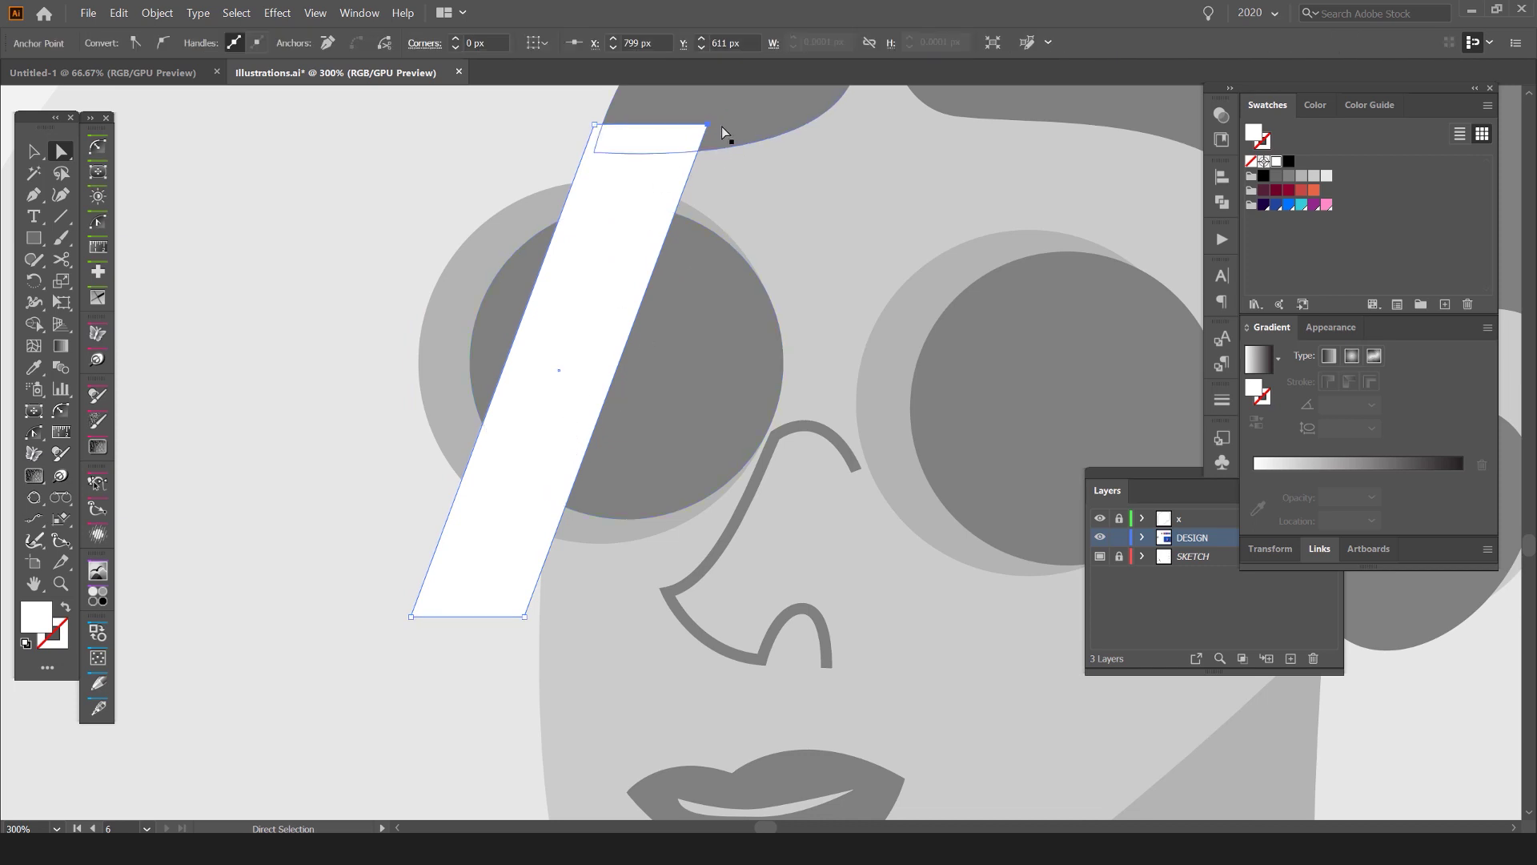
drag(524, 622, 484, 623)
Step: Duplicate the narrowed white bar beside itself, leaving a thin gap between the two parallel stripes across the front lens
key(v)
drag(497, 566, 625, 586)
shift+click(608, 375)
click(623, 615)
click(597, 594)
key(ctrl+z)
drag(533, 542, 615, 519)
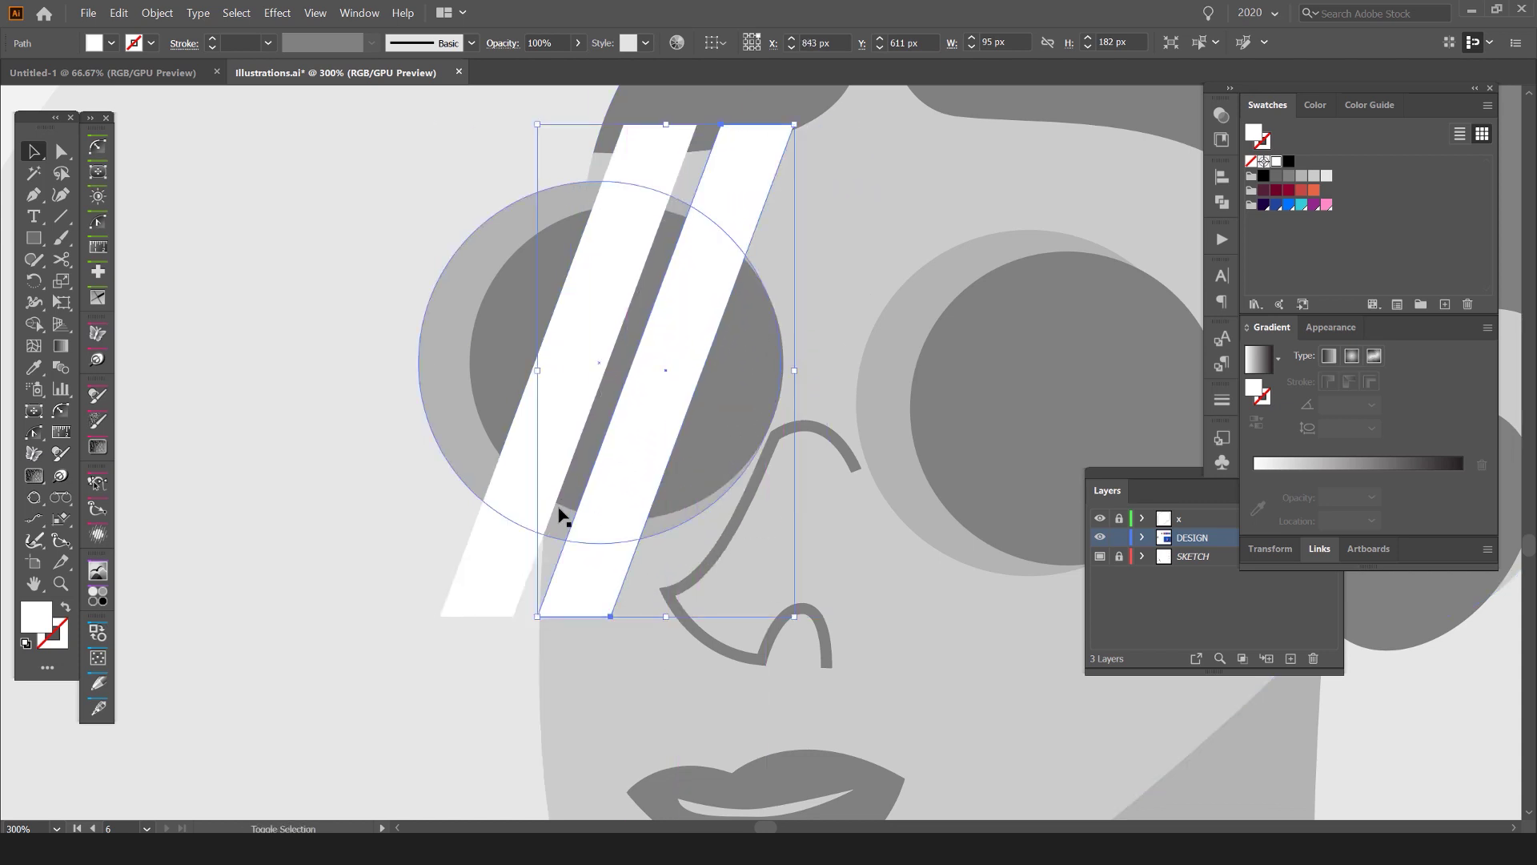
Step: Select both white stripes with the dark front lens and trim the overhanging stripe ends using the Shape Builder tool
click(378, 625)
click(496, 588)
shift+click(569, 590)
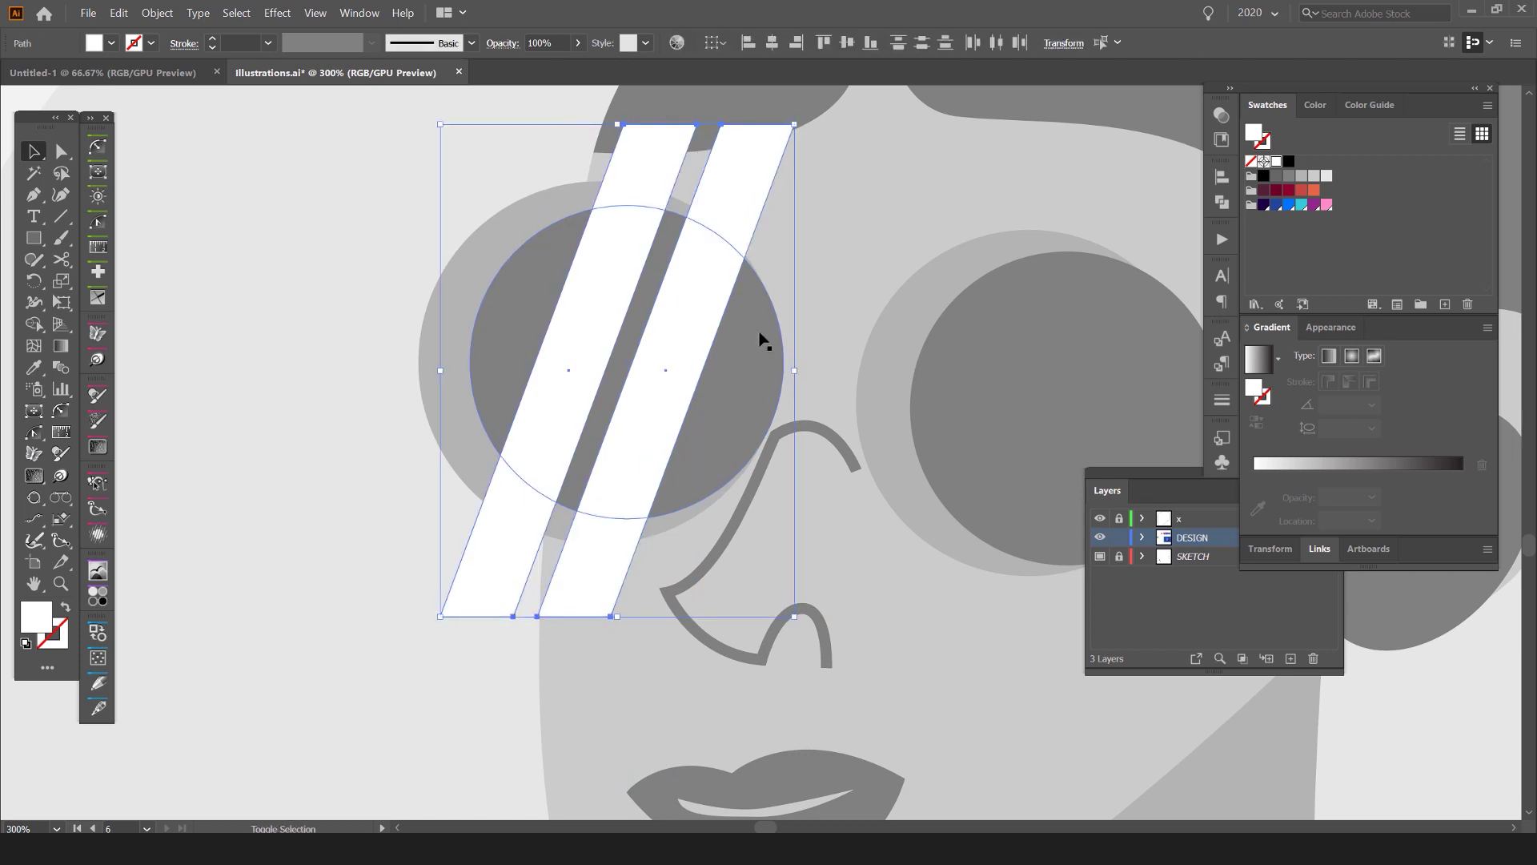
drag(762, 374, 883, 439)
key(ctrl+z)
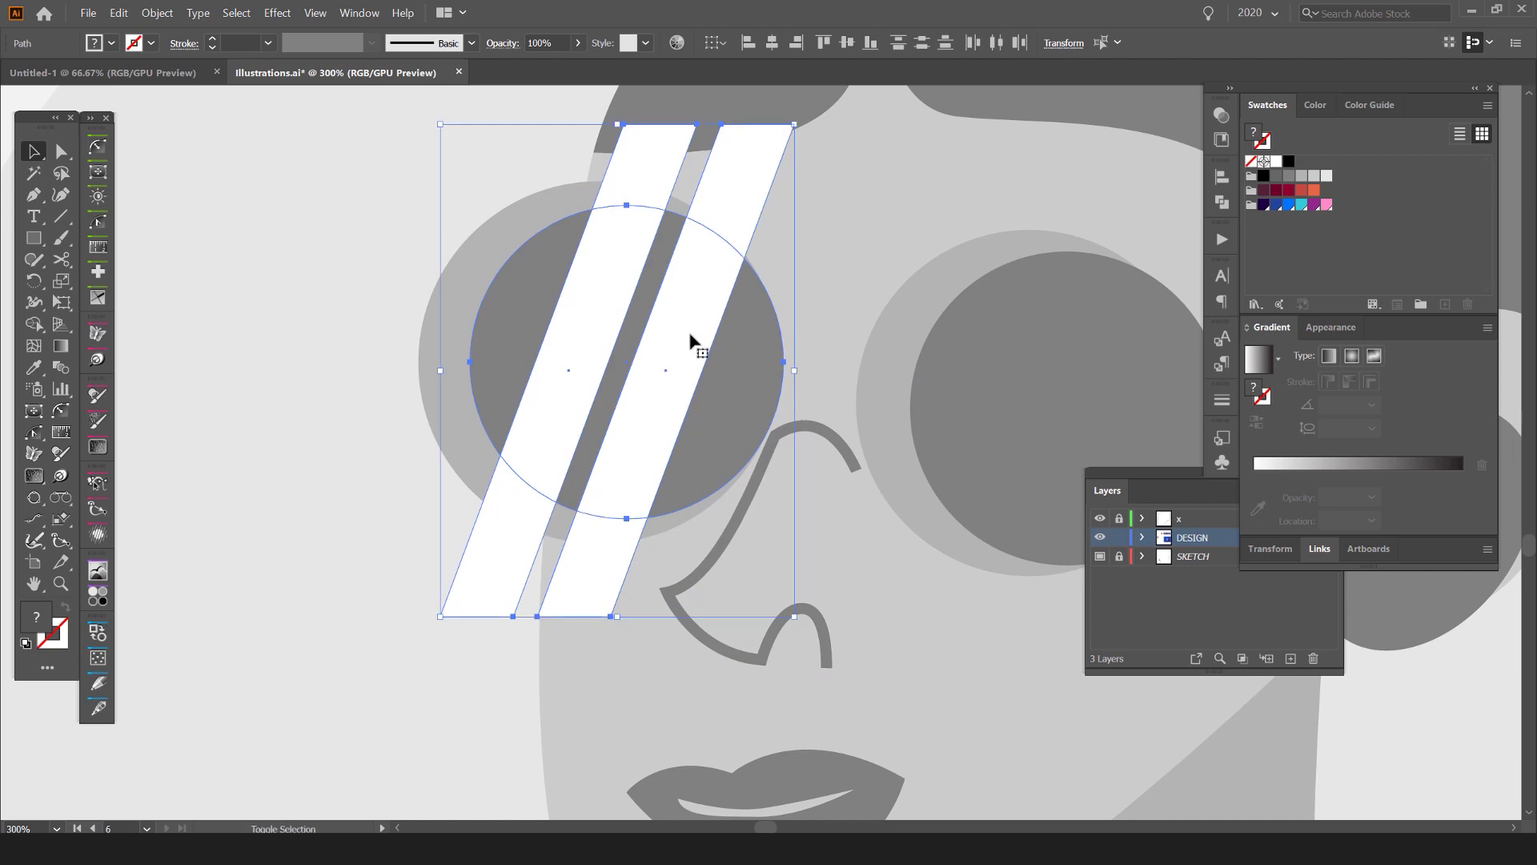
key(shift+m)
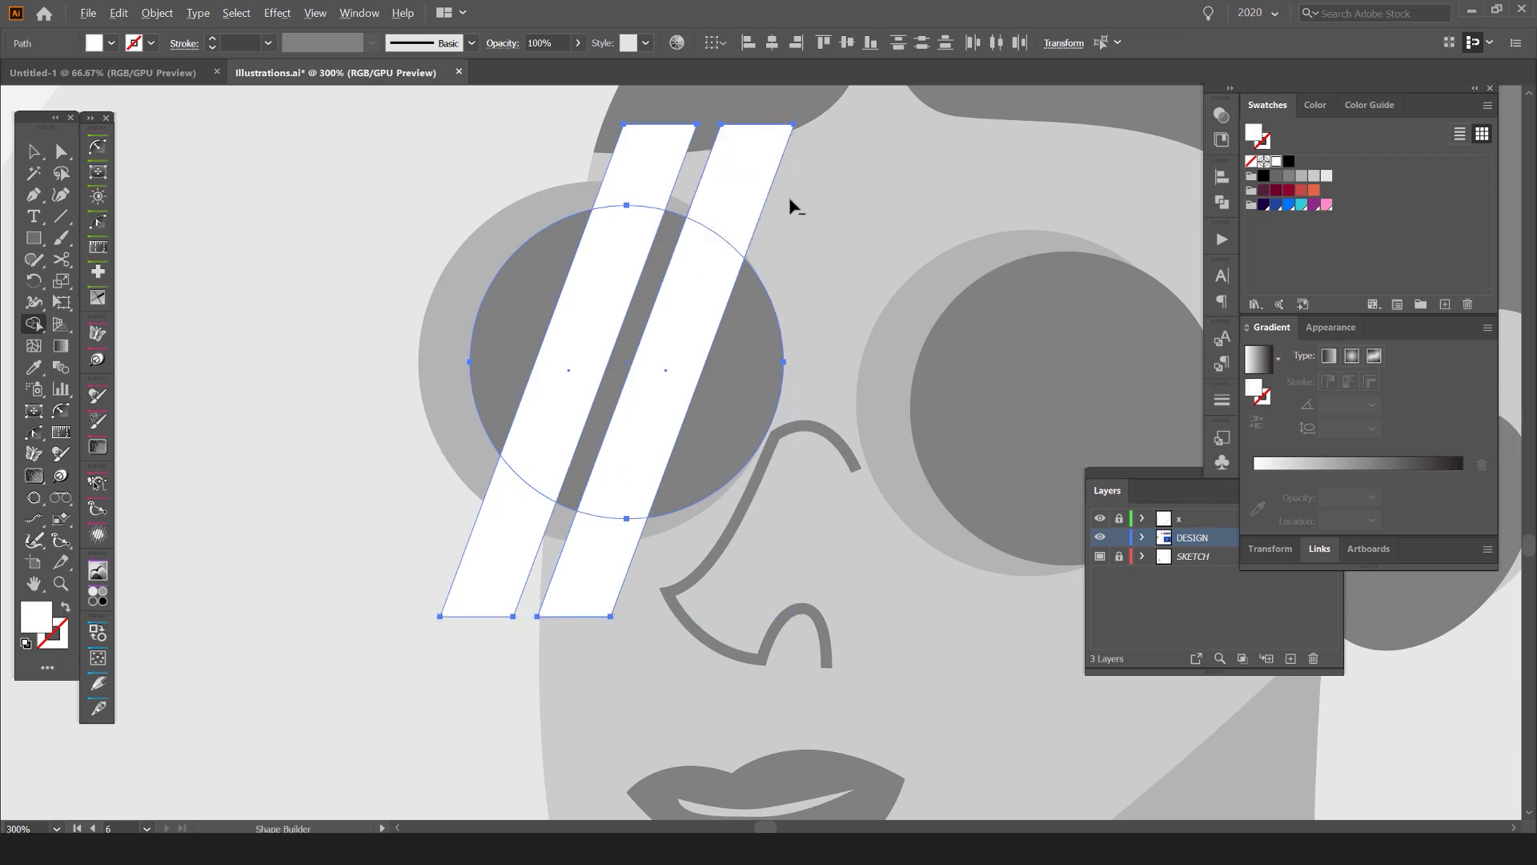
drag(792, 201, 556, 181)
drag(349, 504, 613, 622)
key(v)
click(430, 529)
scroll(431, 530, down, 2)
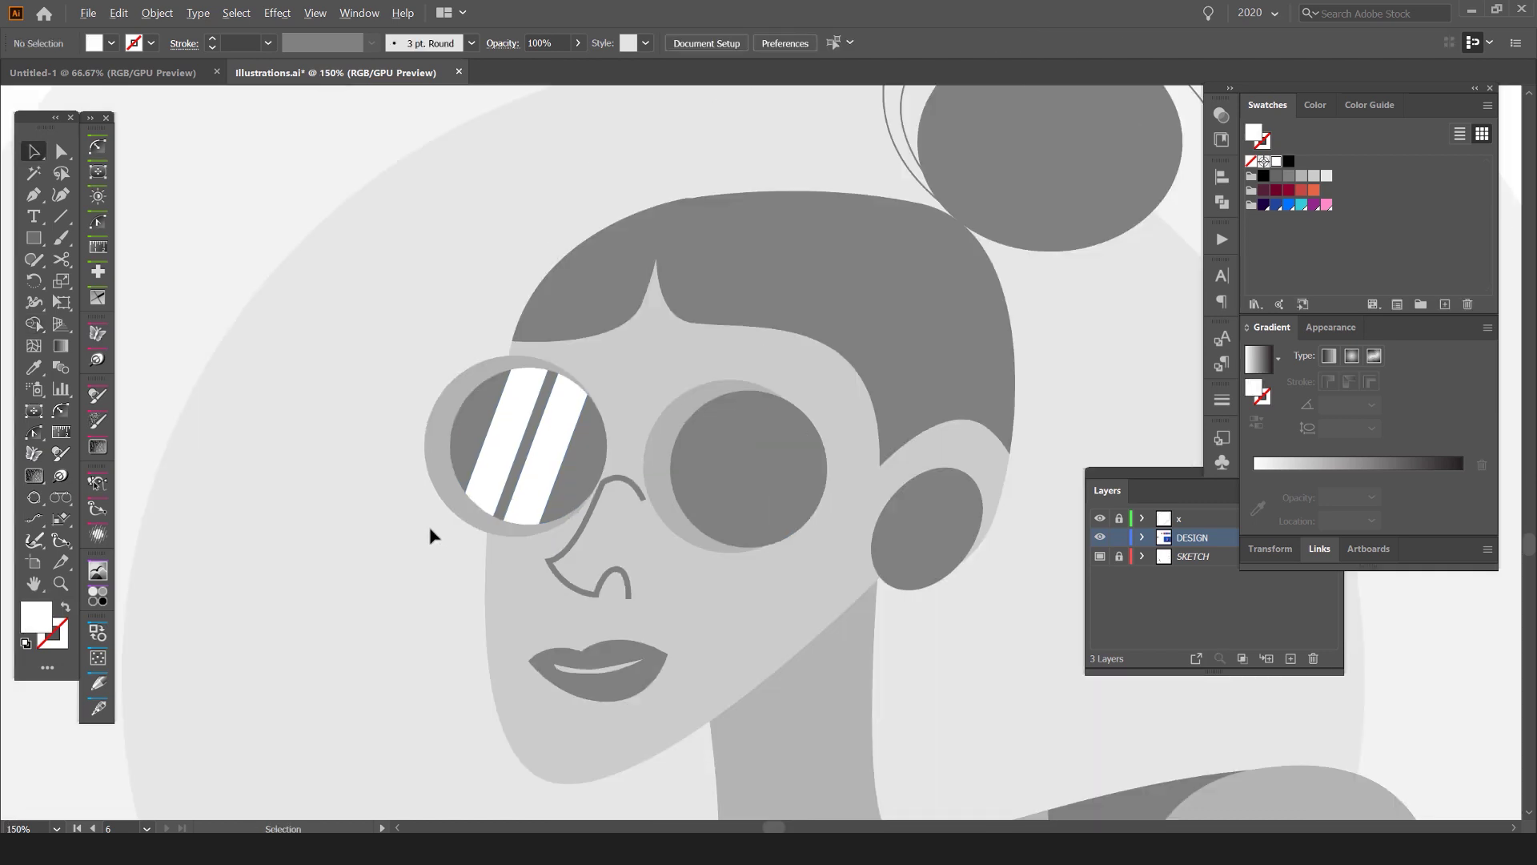
Step: Replace the second lens's dark circle with a copy of the front lens's dark circle and its white stripes
scroll(672, 457, up, 1)
click(520, 425)
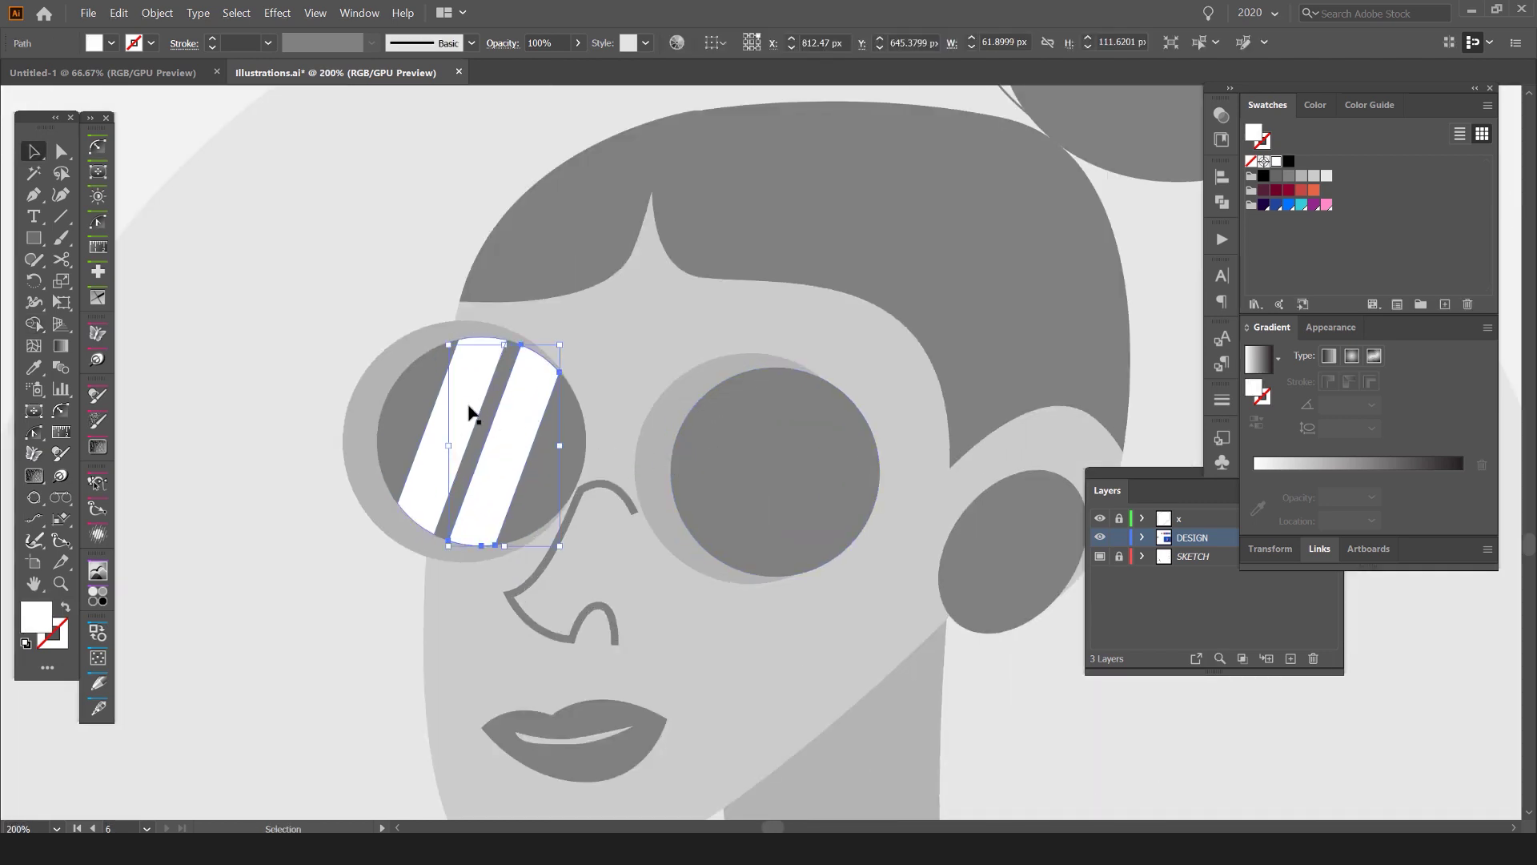
click(827, 446)
key(Delete)
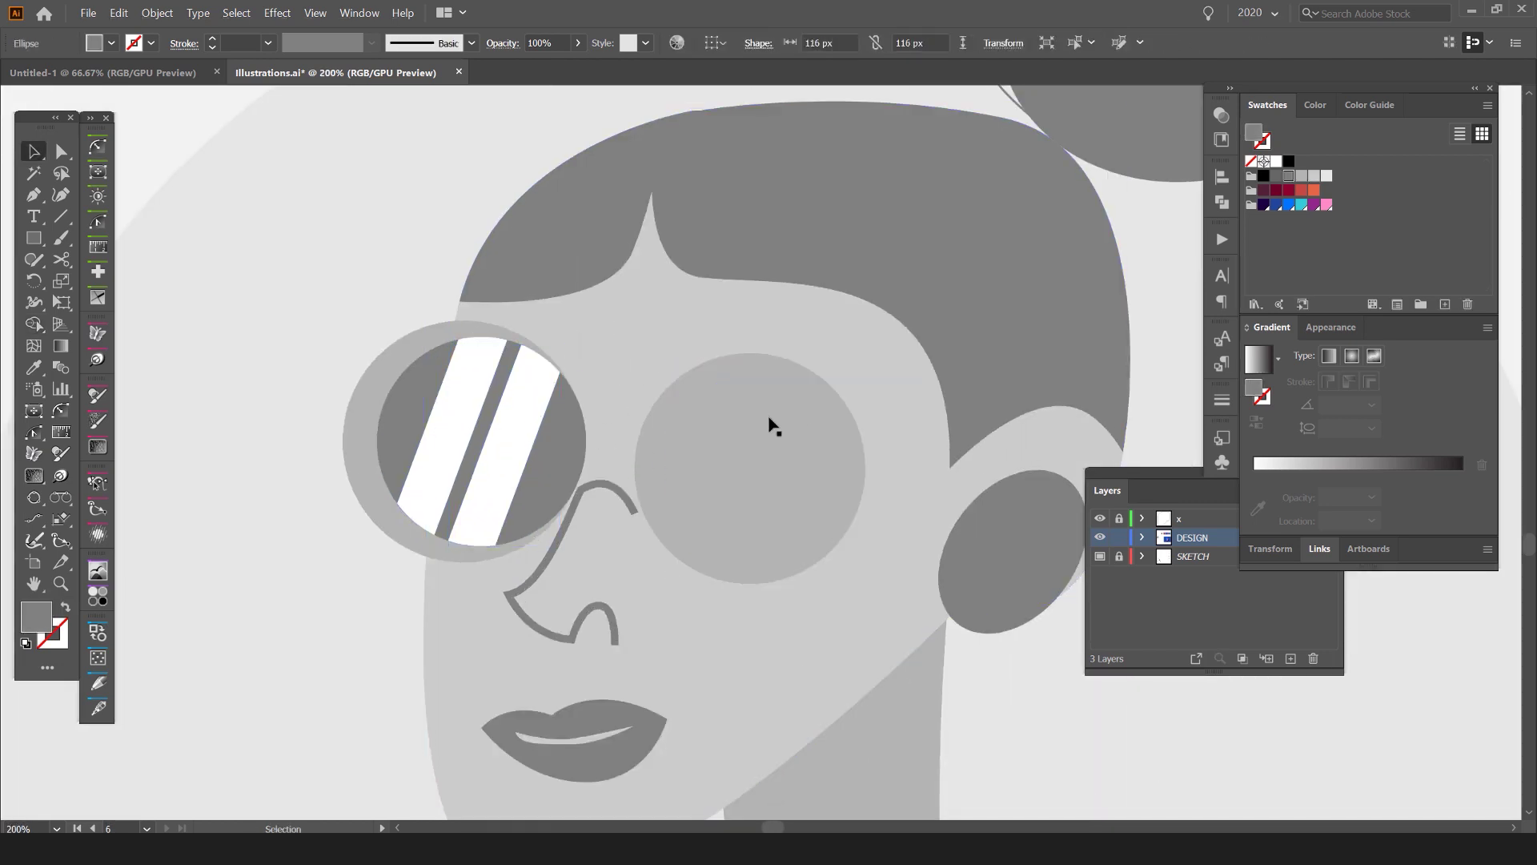
click(560, 463)
shift+click(478, 429)
key(ctrl)
drag(560, 450, 847, 481)
key(ctrl+0)
key(ctrl+shift+a)
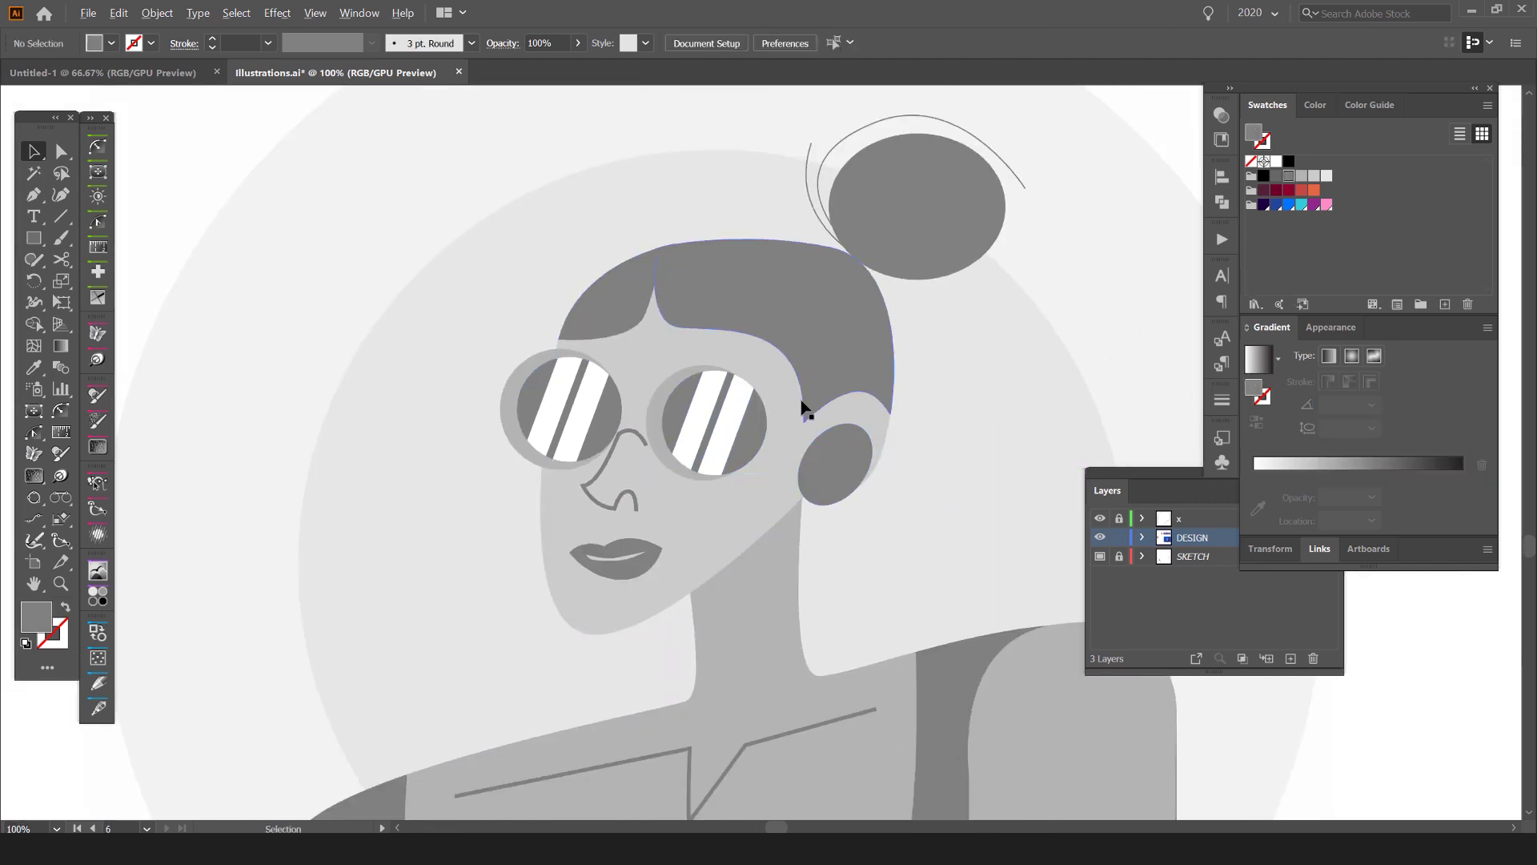
Step: Review the whole portrait and compare the body's lower edge with the outer background circle
scroll(788, 413, up, 4)
scroll(694, 381, down, 4)
scroll(843, 333, down, 2)
scroll(848, 268, up, 2)
drag(1017, 213, 967, 206)
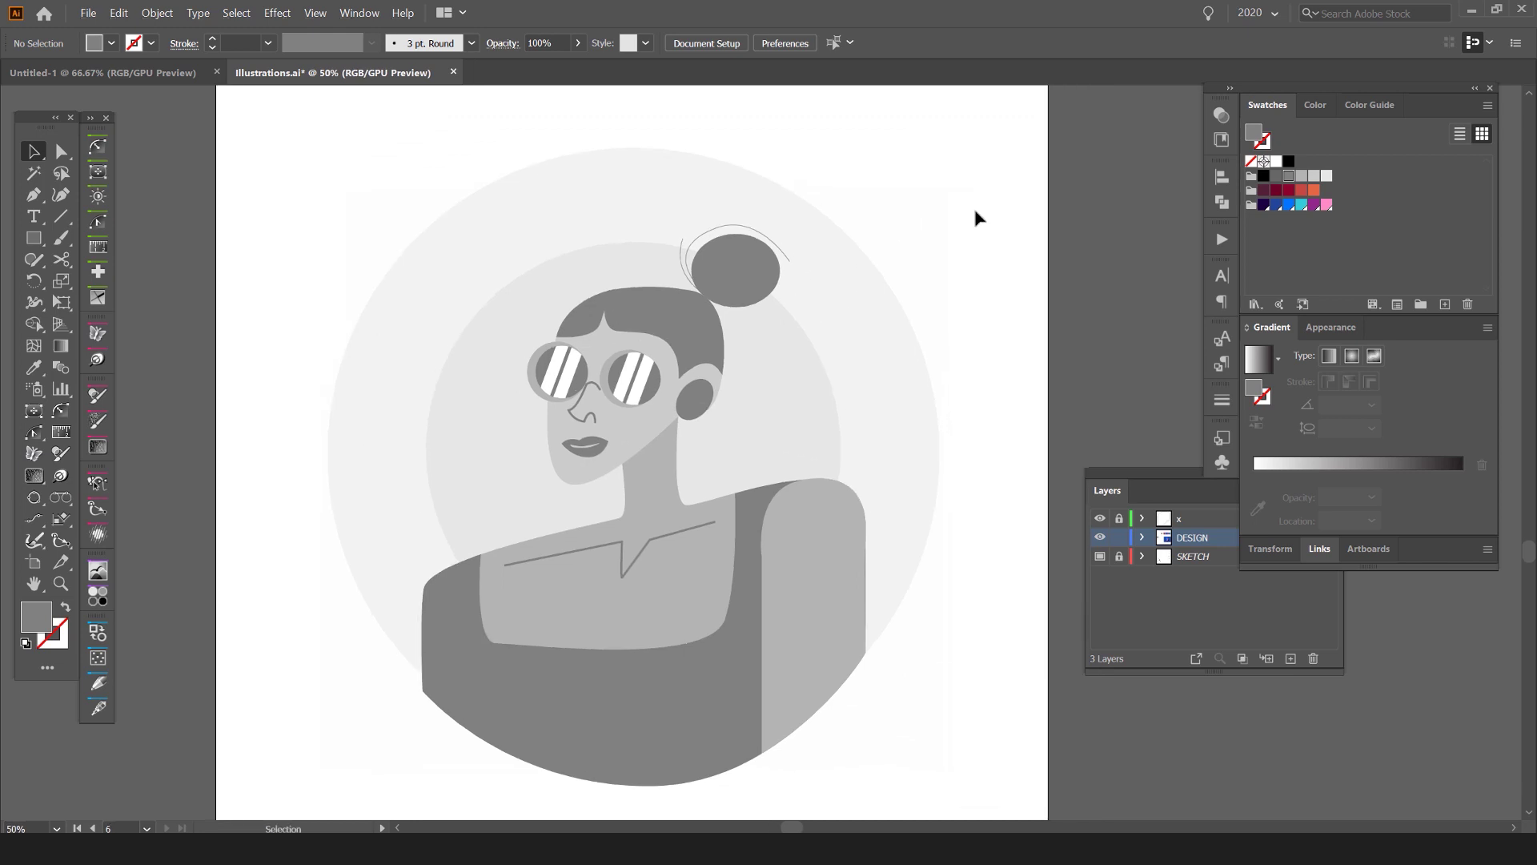
scroll(919, 283, down, 2)
scroll(764, 458, up, 1)
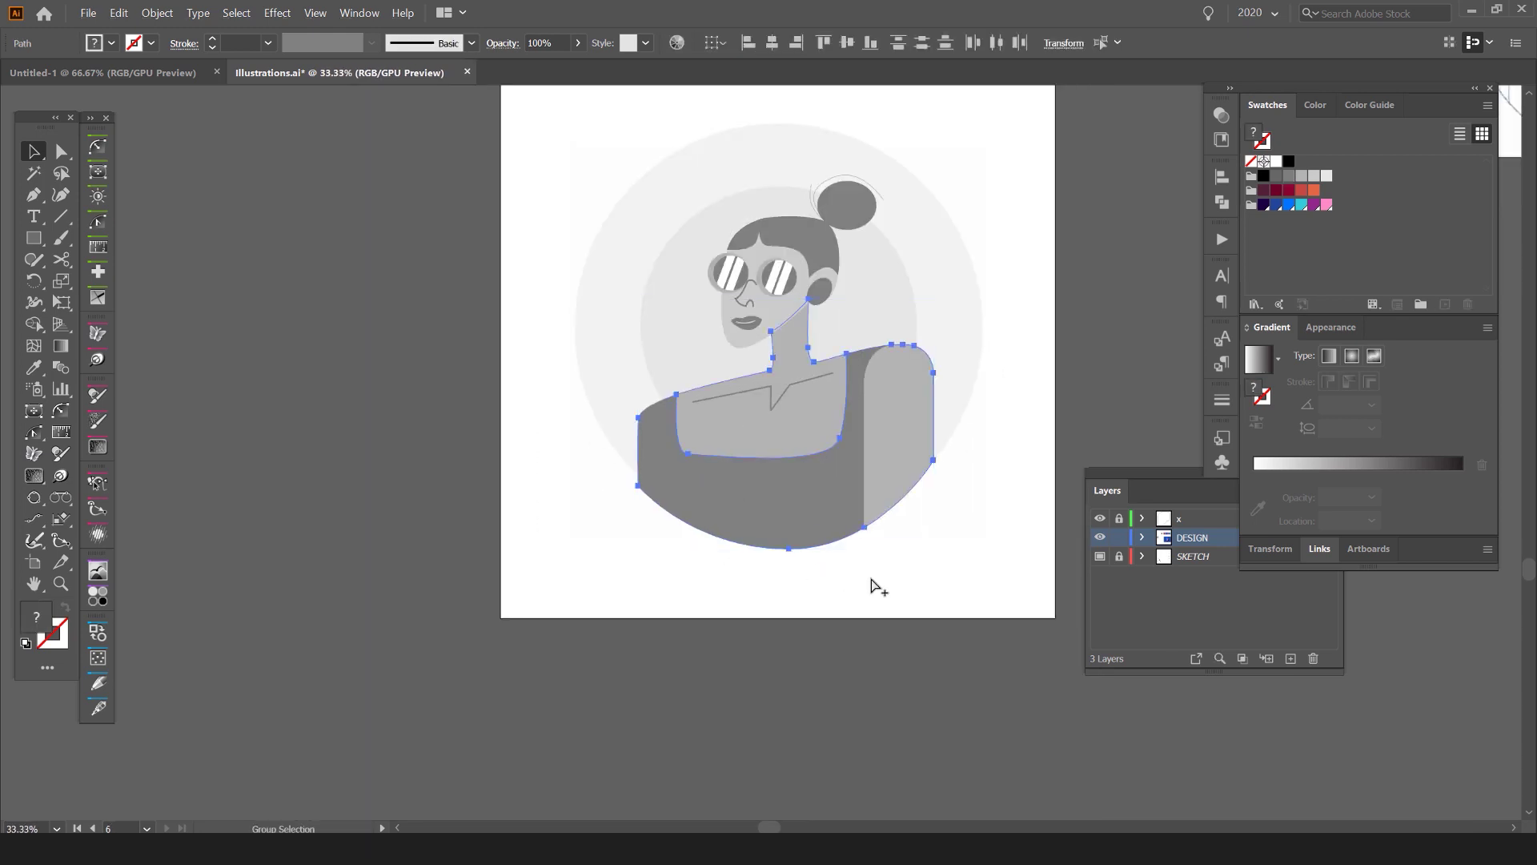
click(769, 500)
scroll(641, 468, up, 3)
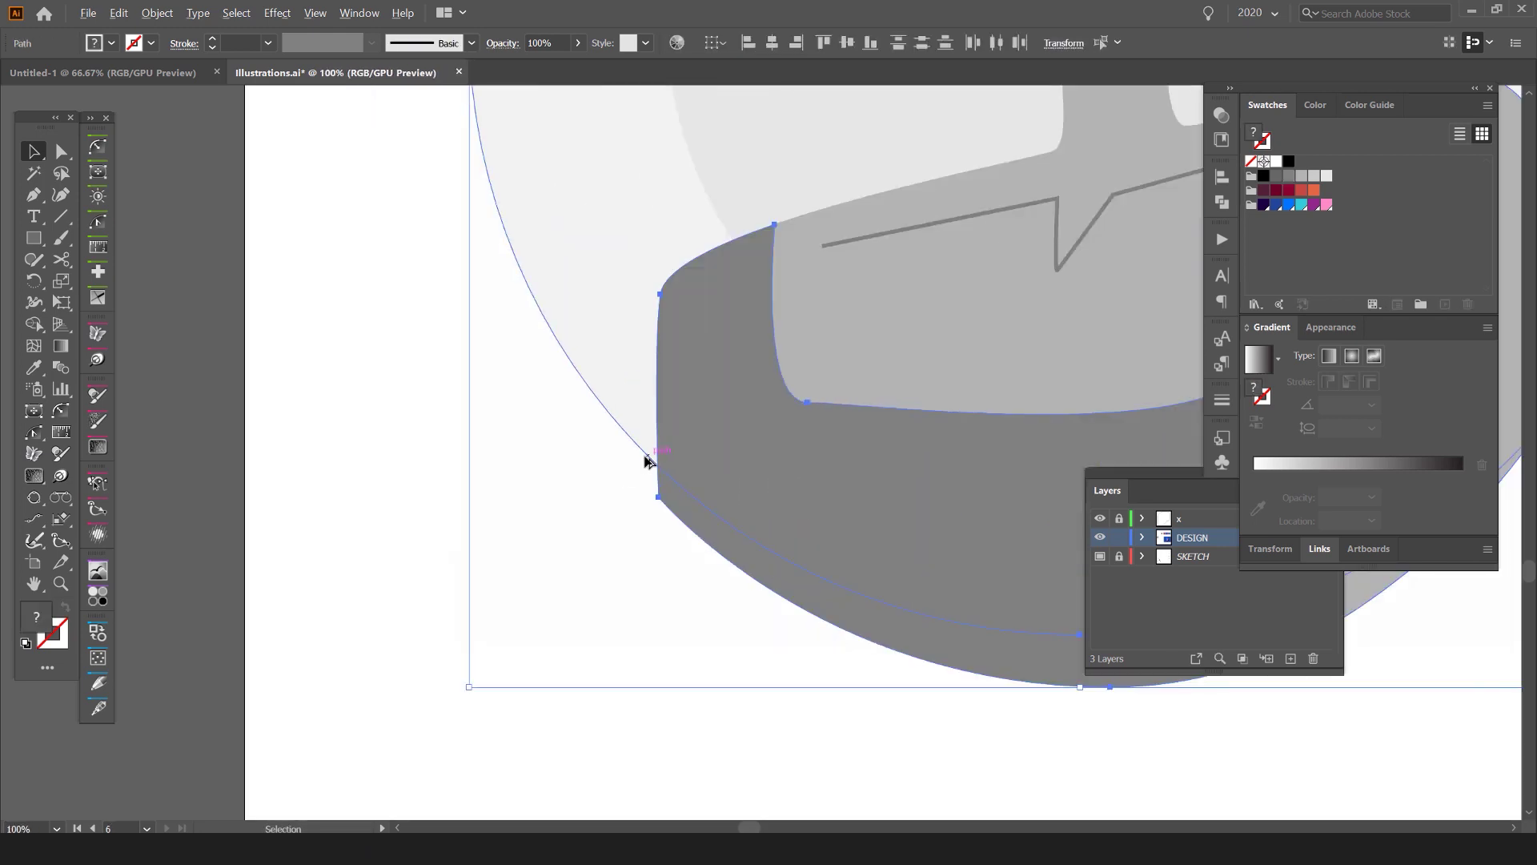
scroll(655, 460, down, 2)
scroll(753, 459, up, 3)
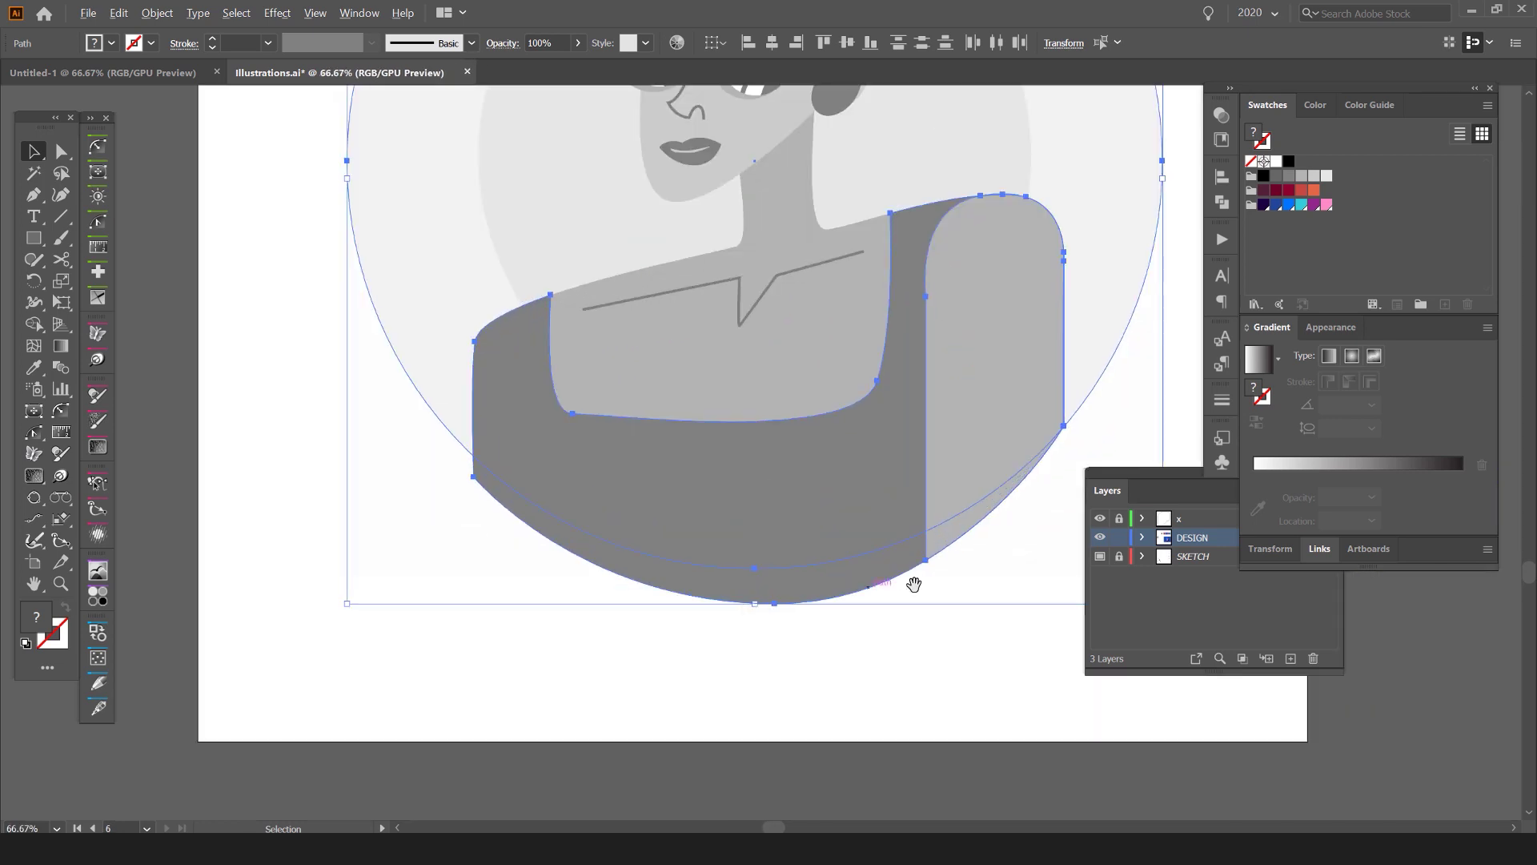
click(958, 603)
click(470, 310)
drag(466, 282, 392, 572)
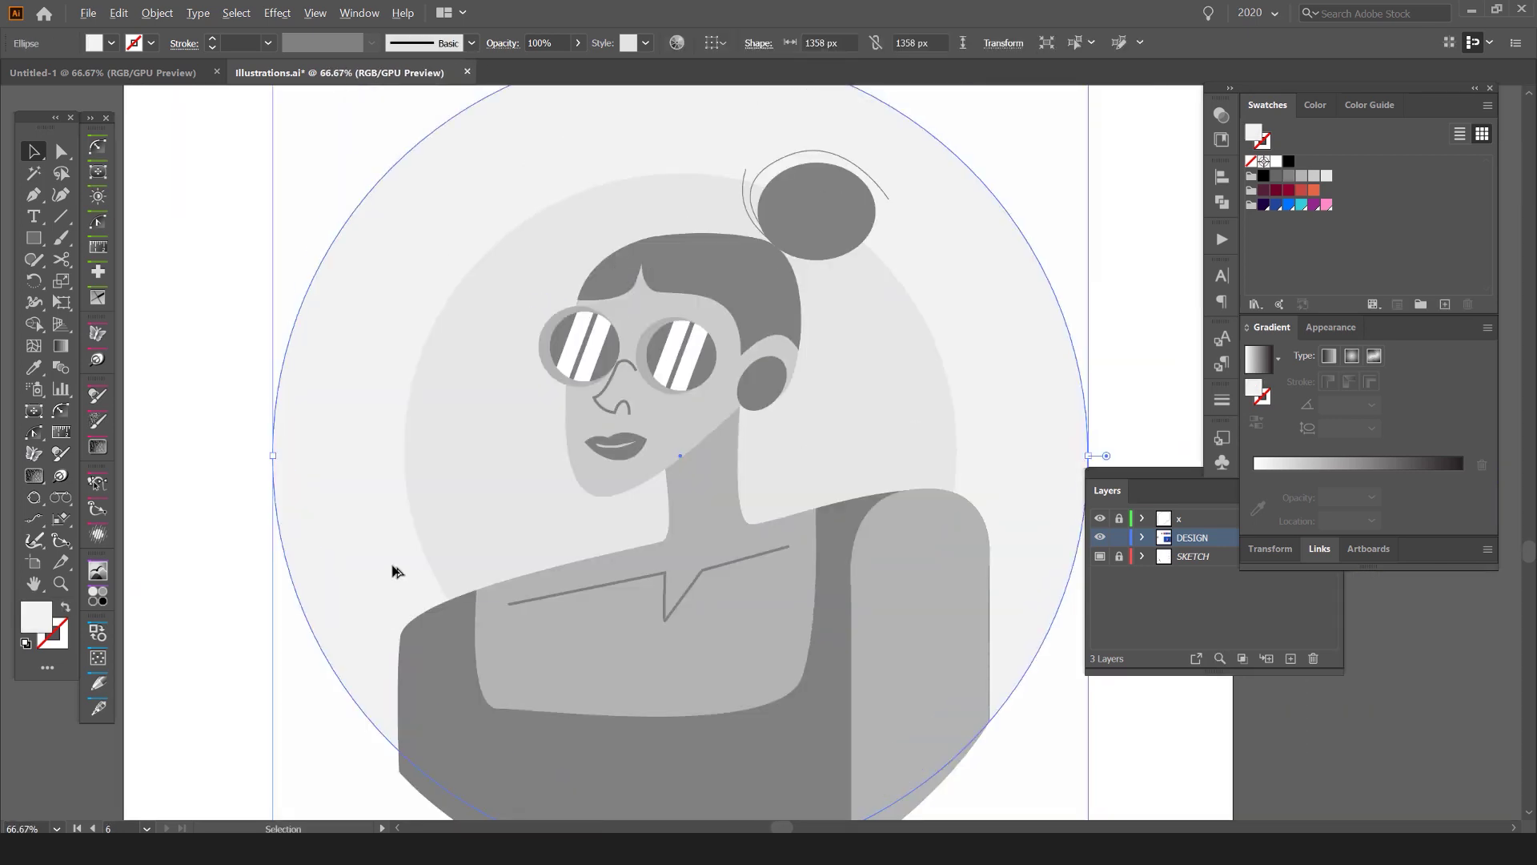
Step: Examine the anchor points at the arm's lower outer corner, where the dark body shape meets the outer circle
scroll(393, 572, down, 1)
scroll(601, 535, down, 1)
drag(813, 499, 815, 498)
click(833, 565)
scroll(754, 638, up, 13)
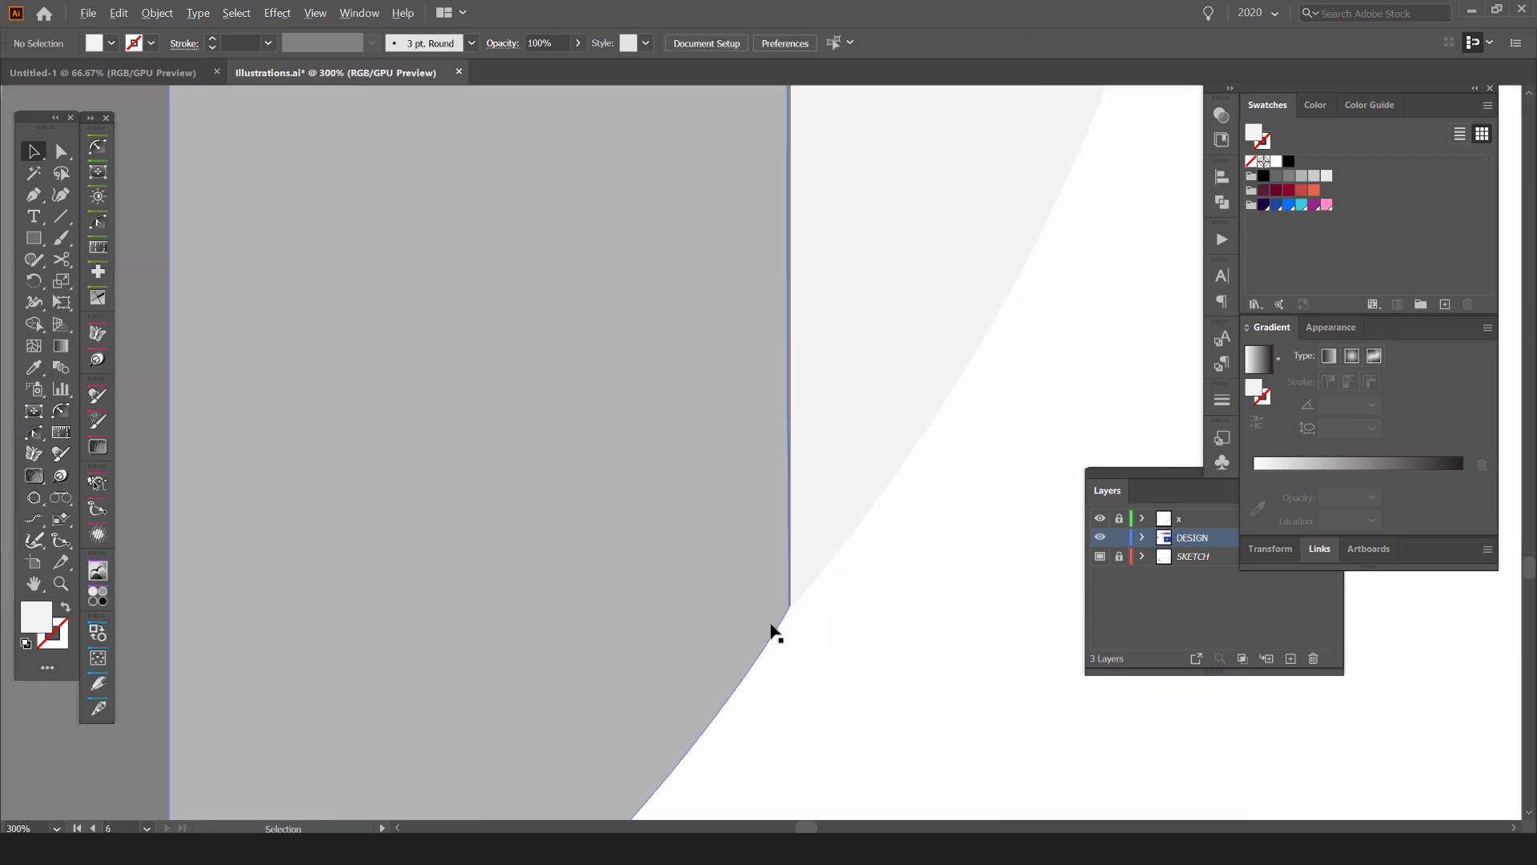
click(811, 596)
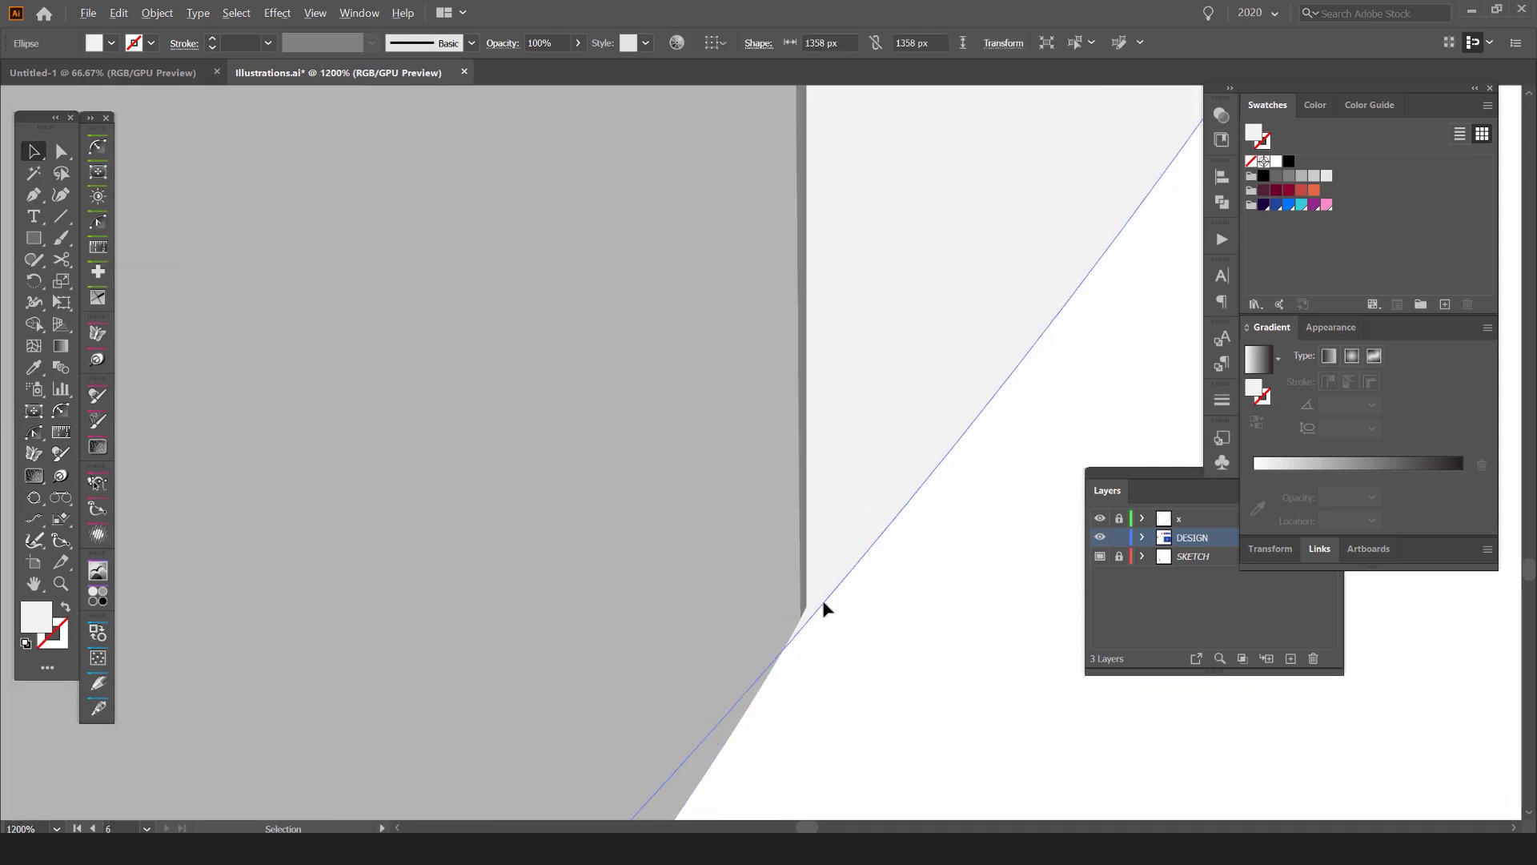
scroll(808, 621, up, 2)
key(a)
click(766, 596)
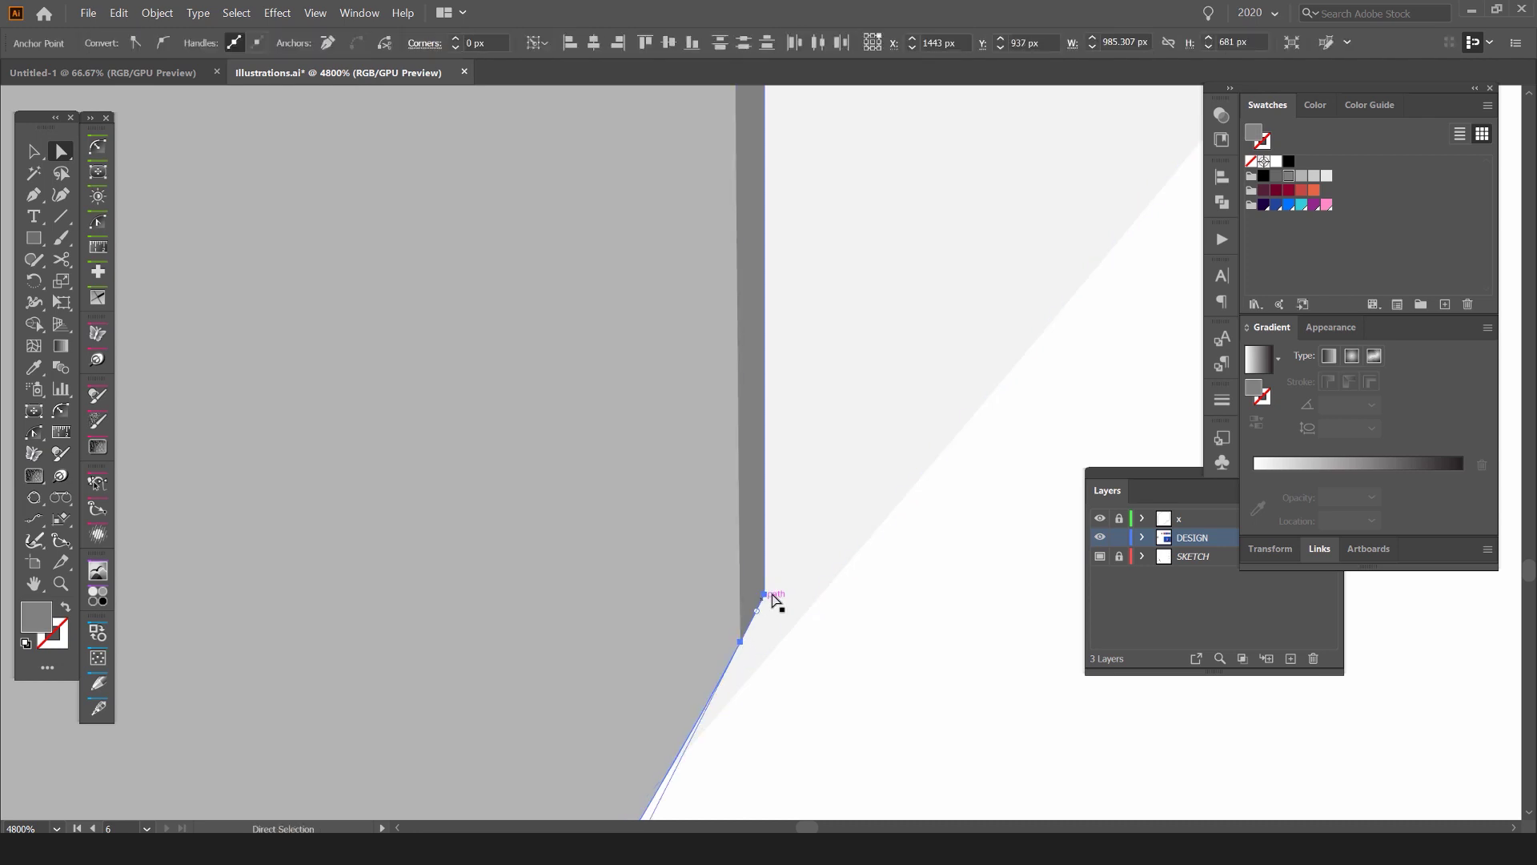
click(816, 567)
key(ctrl+2)
drag(820, 560, 691, 683)
drag(765, 596, 858, 475)
scroll(776, 679, down, 5)
scroll(699, 360, down, 4)
scroll(702, 355, up, 1)
scroll(855, 437, down, 2)
scroll(842, 427, down, 2)
Step: Select the outer circle, body and arm and trim the parts extending below the circle using the Shape Builder tool
click(947, 507)
click(894, 362)
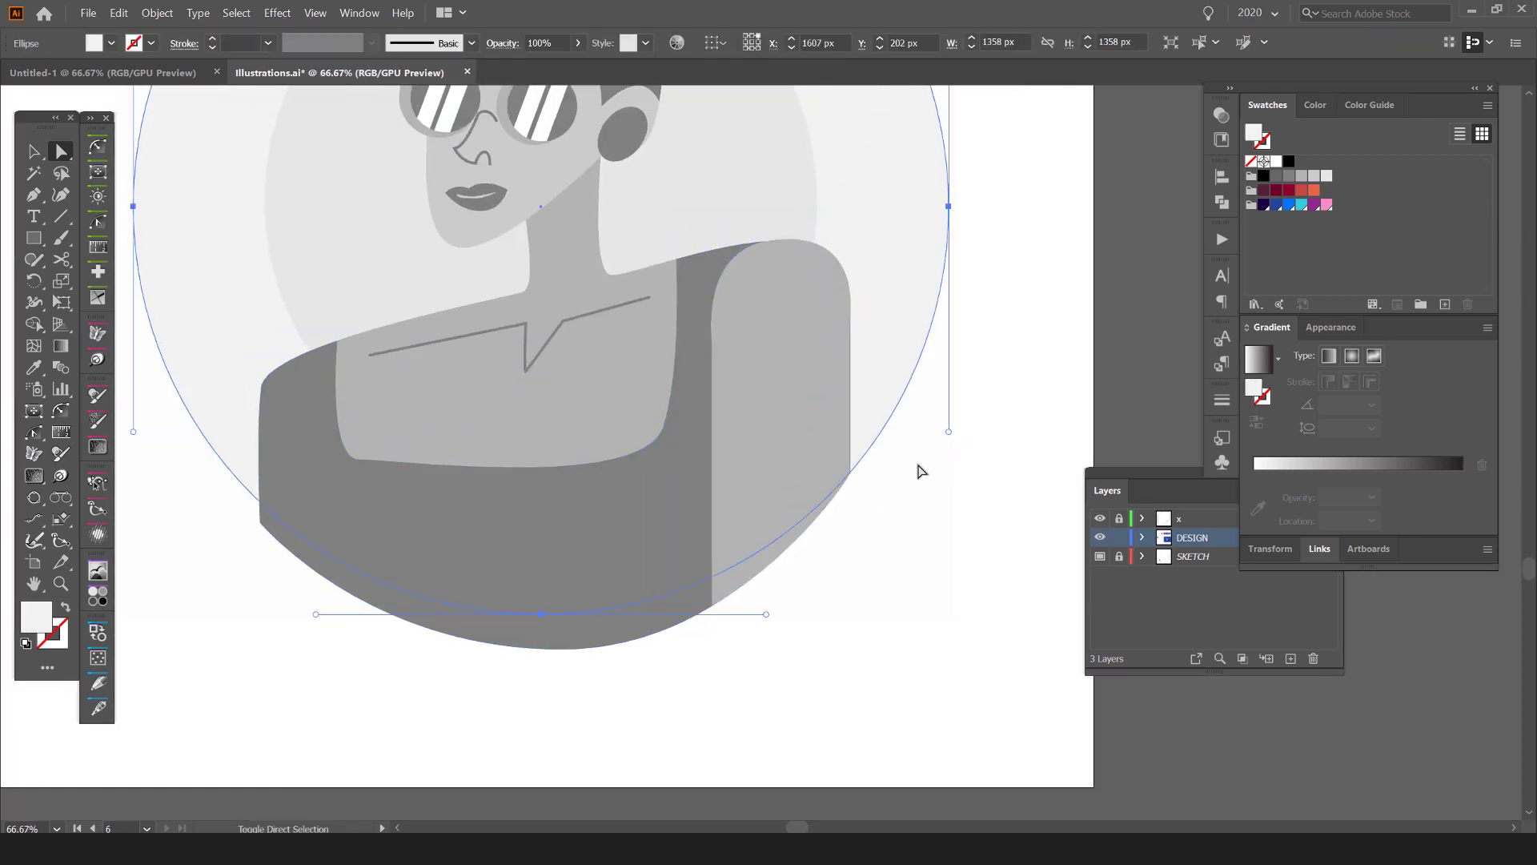
click(841, 495)
click(629, 628)
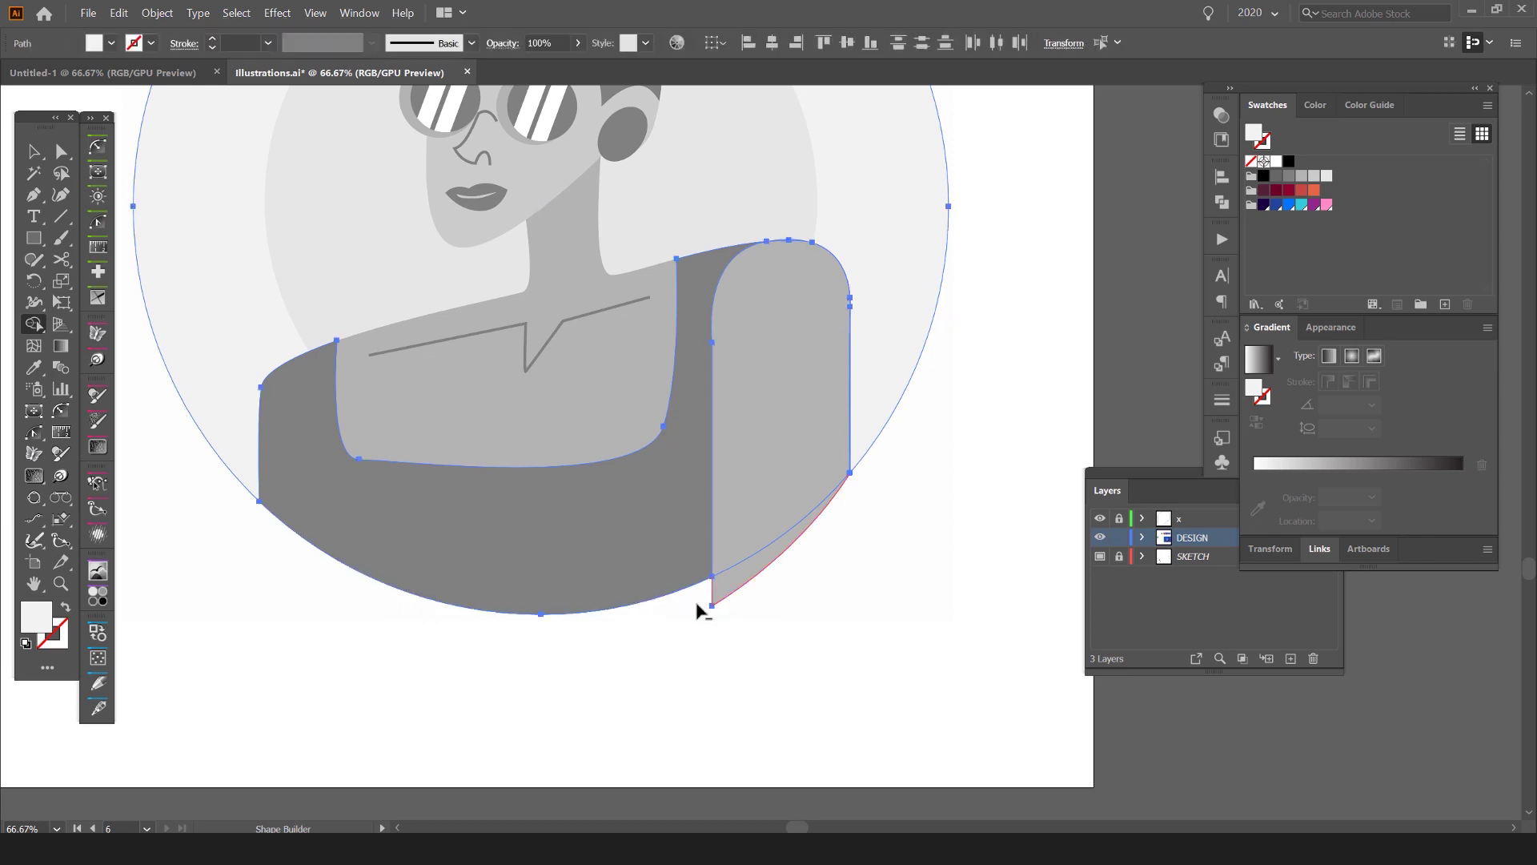
scroll(851, 477, up, 7)
scroll(921, 345, up, 6)
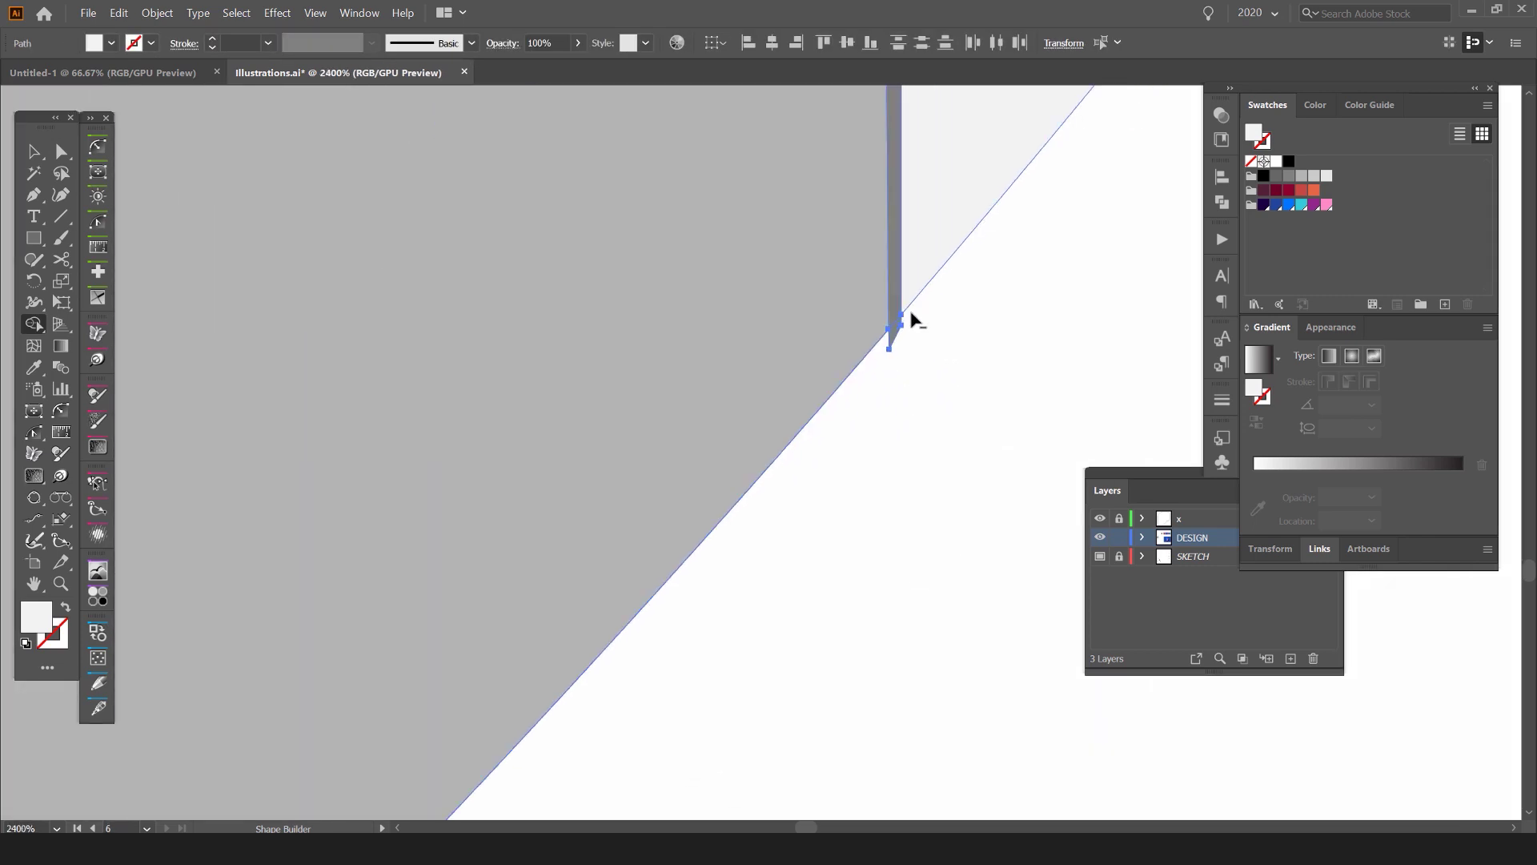
scroll(929, 301, down, 11)
key(v)
click(957, 398)
Step: Move the arm's lower outer corner point outward to cover the dark sliver of the body shape behind it
scroll(958, 401, down, 3)
drag(965, 402, 858, 441)
scroll(854, 378, up, 2)
click(860, 381)
scroll(913, 430, up, 2)
key(a)
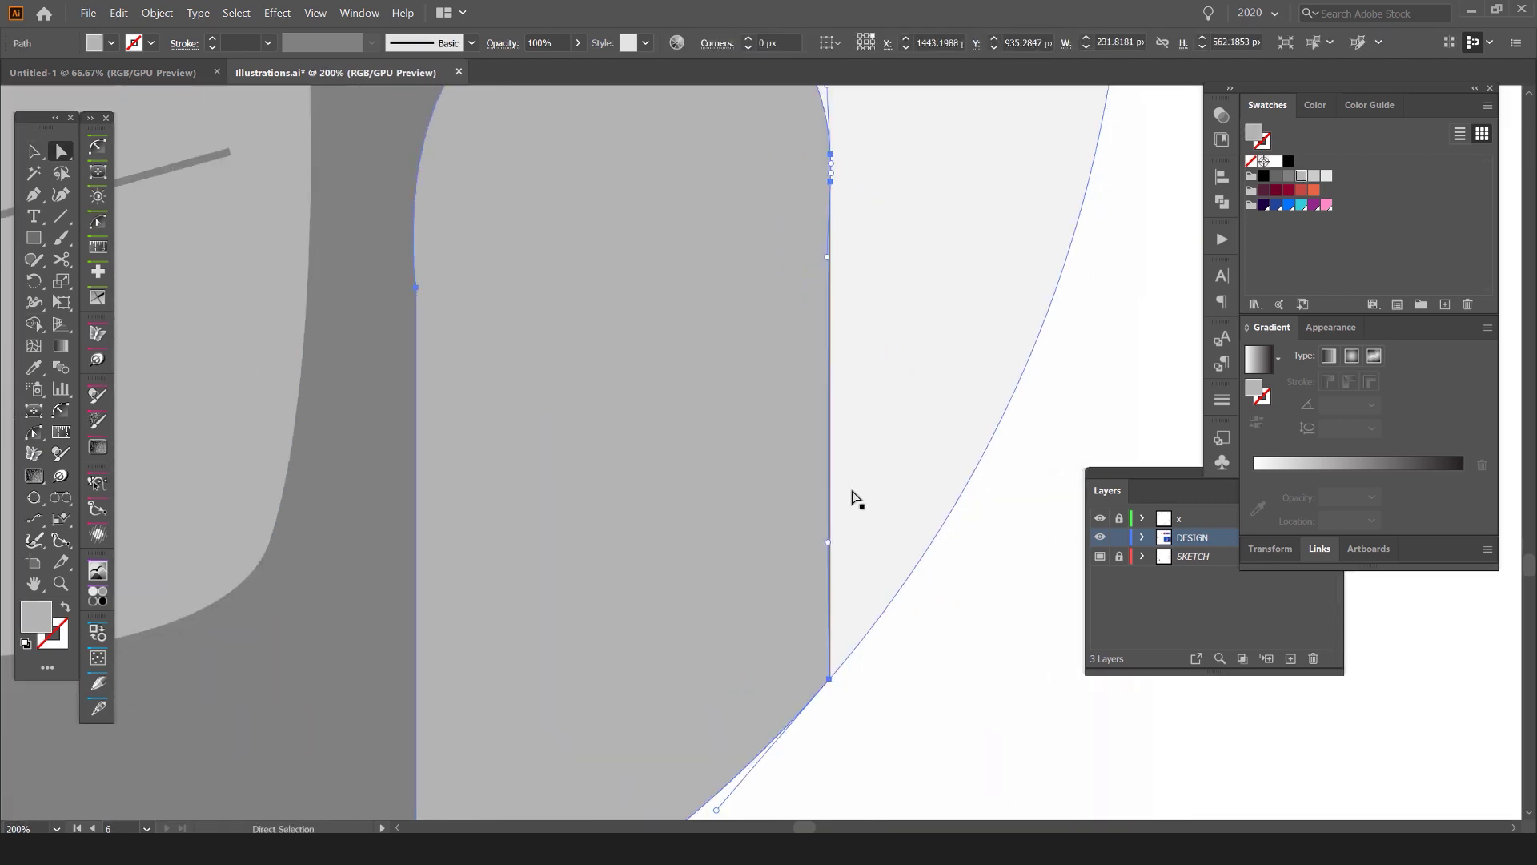
click(832, 188)
scroll(835, 686, up, 3)
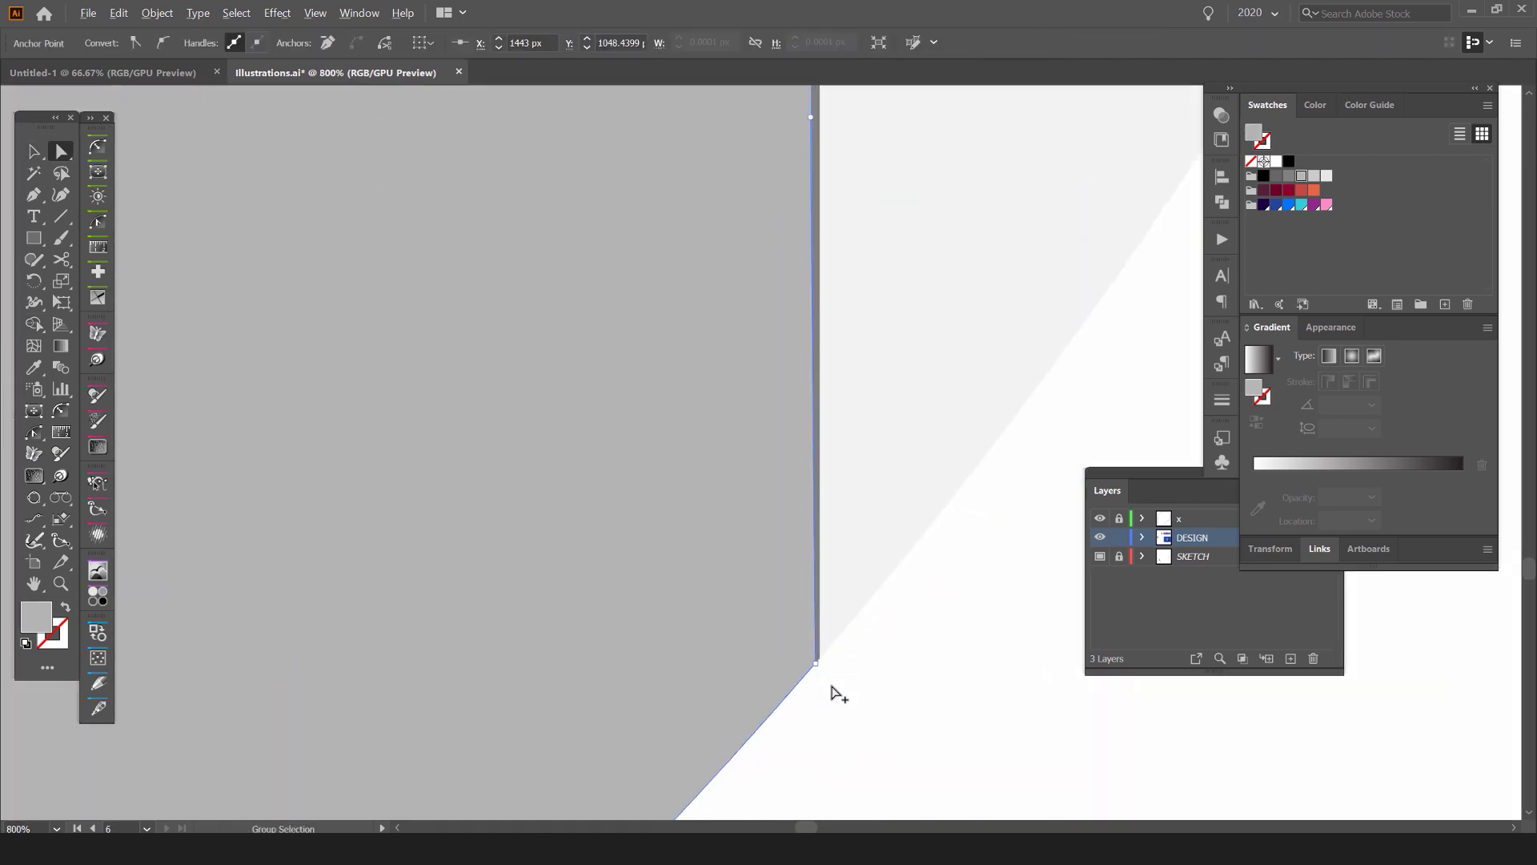
scroll(817, 664, up, 3)
drag(816, 635, 831, 628)
Step: Nudge the arm's lower outer corner point slightly up onto the outer circle's edge and deselect the arm
click(345, 15)
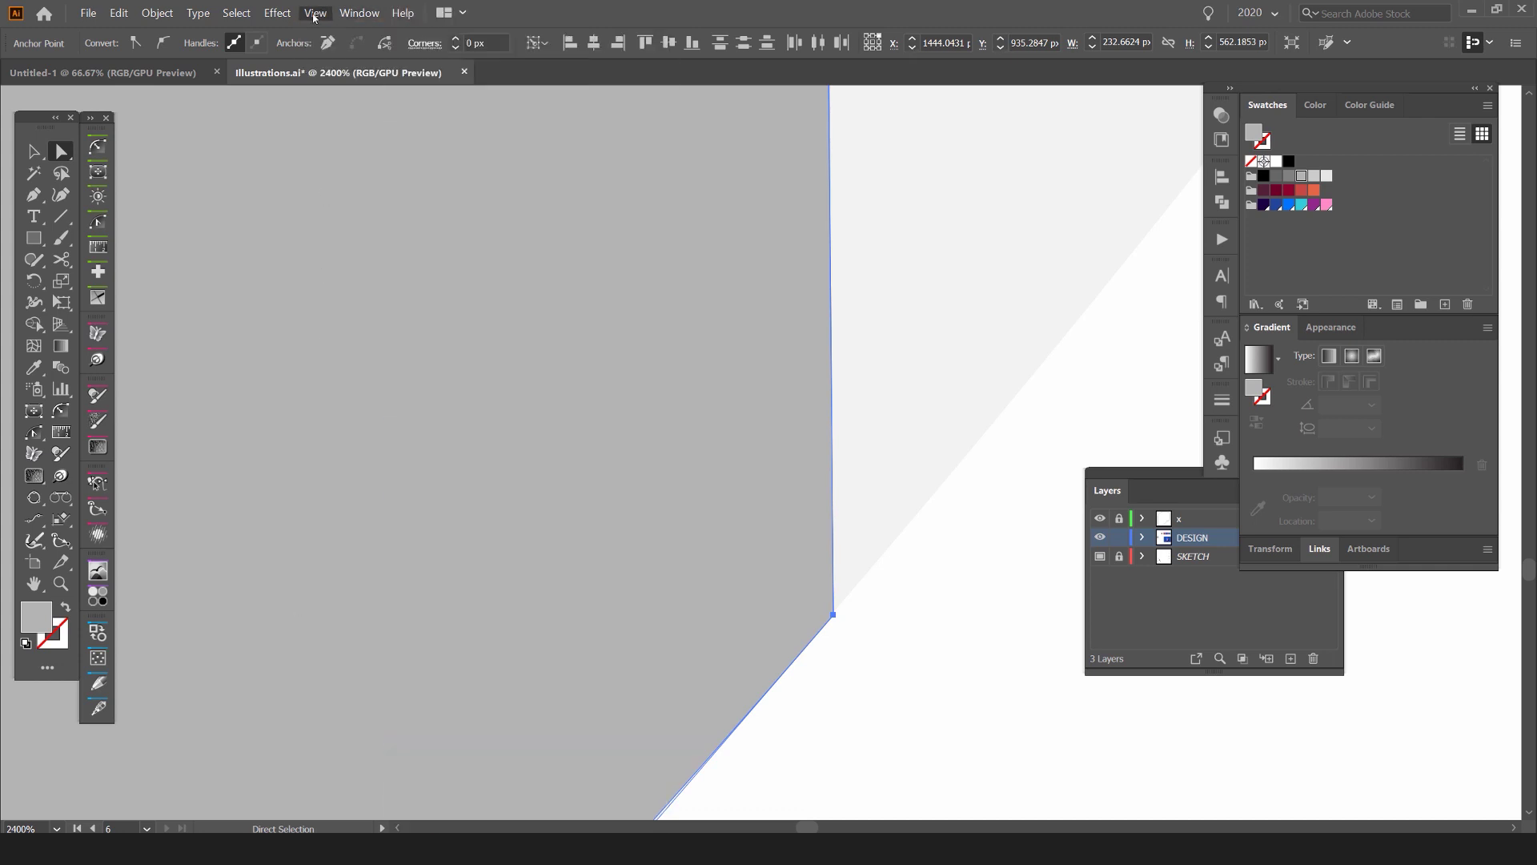
mouse_move(316, 13)
click(352, 555)
key(ctrl+z)
scroll(881, 626, up, 3)
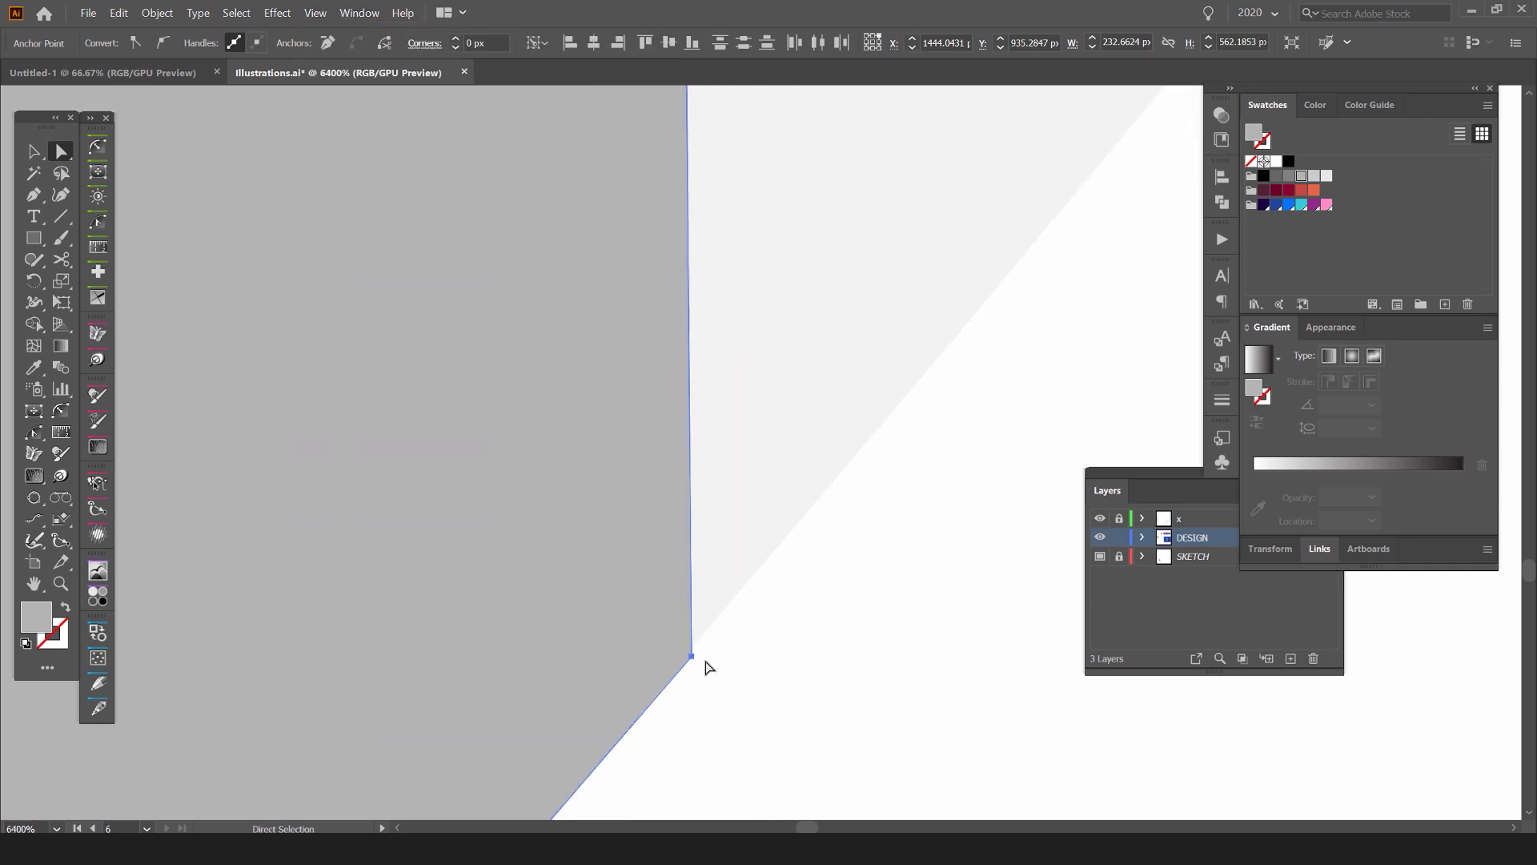
drag(692, 656, 695, 644)
scroll(772, 652, down, 9)
key(v)
click(830, 643)
Step: Duplicate the greyscale portrait's artboard with its artwork directly below the original and exit artboard editing
scroll(832, 633, down, 10)
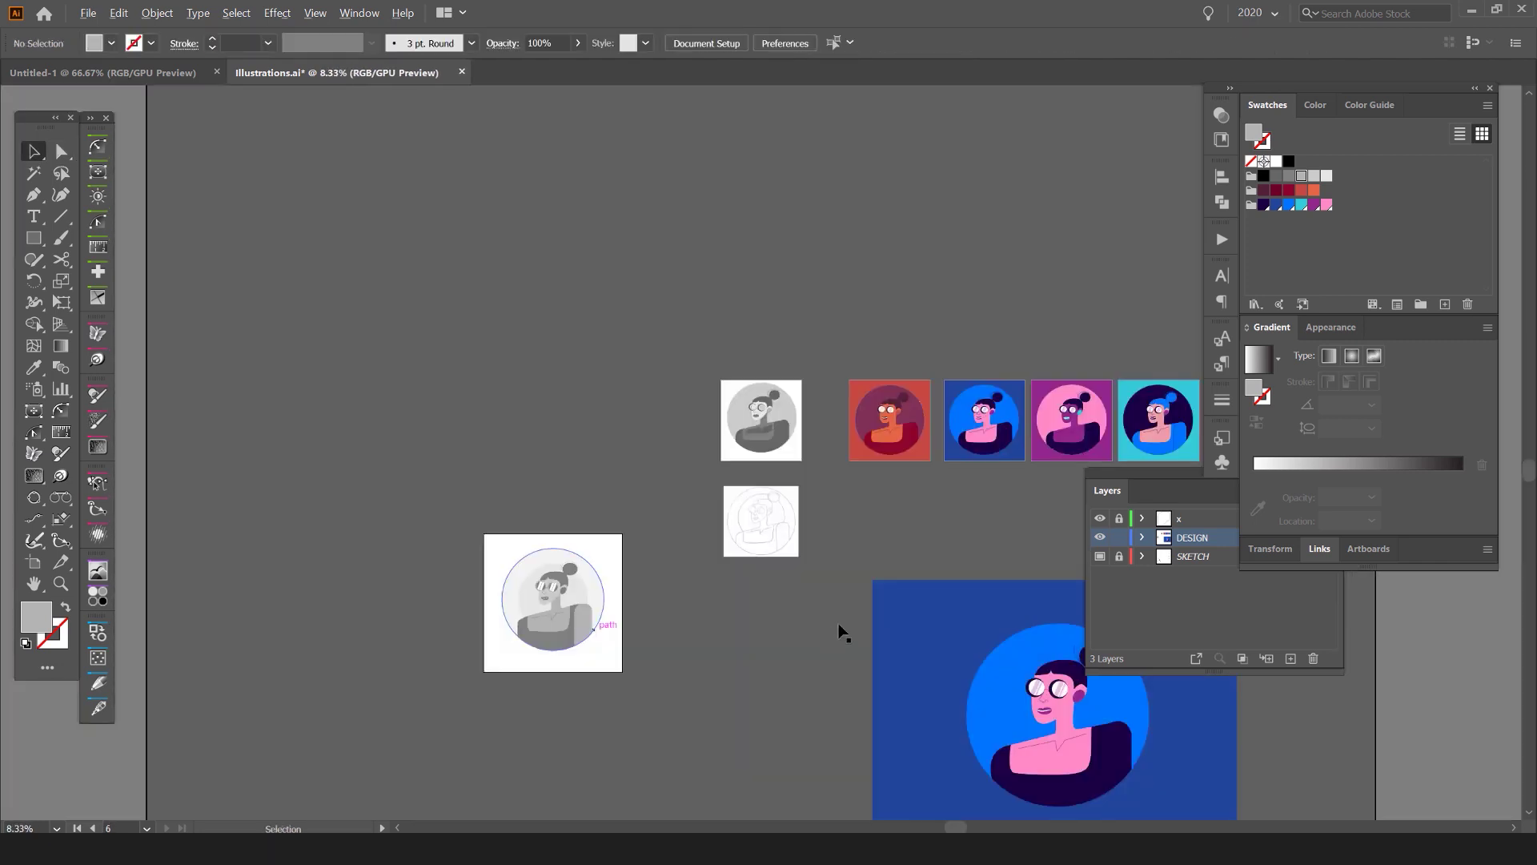
scroll(610, 560, up, 4)
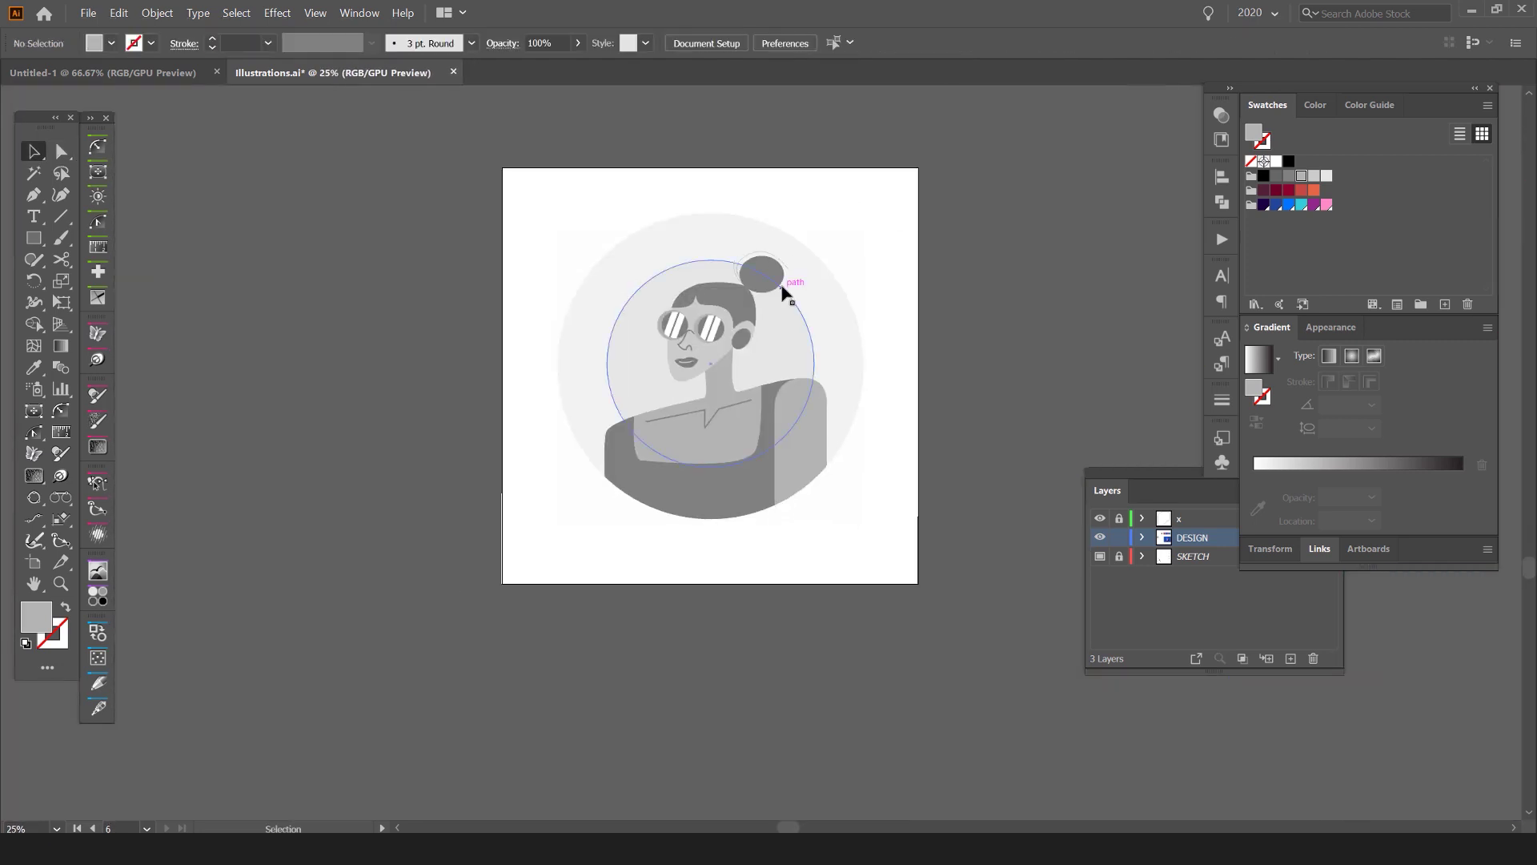
scroll(785, 296, down, 2)
key(shift+o)
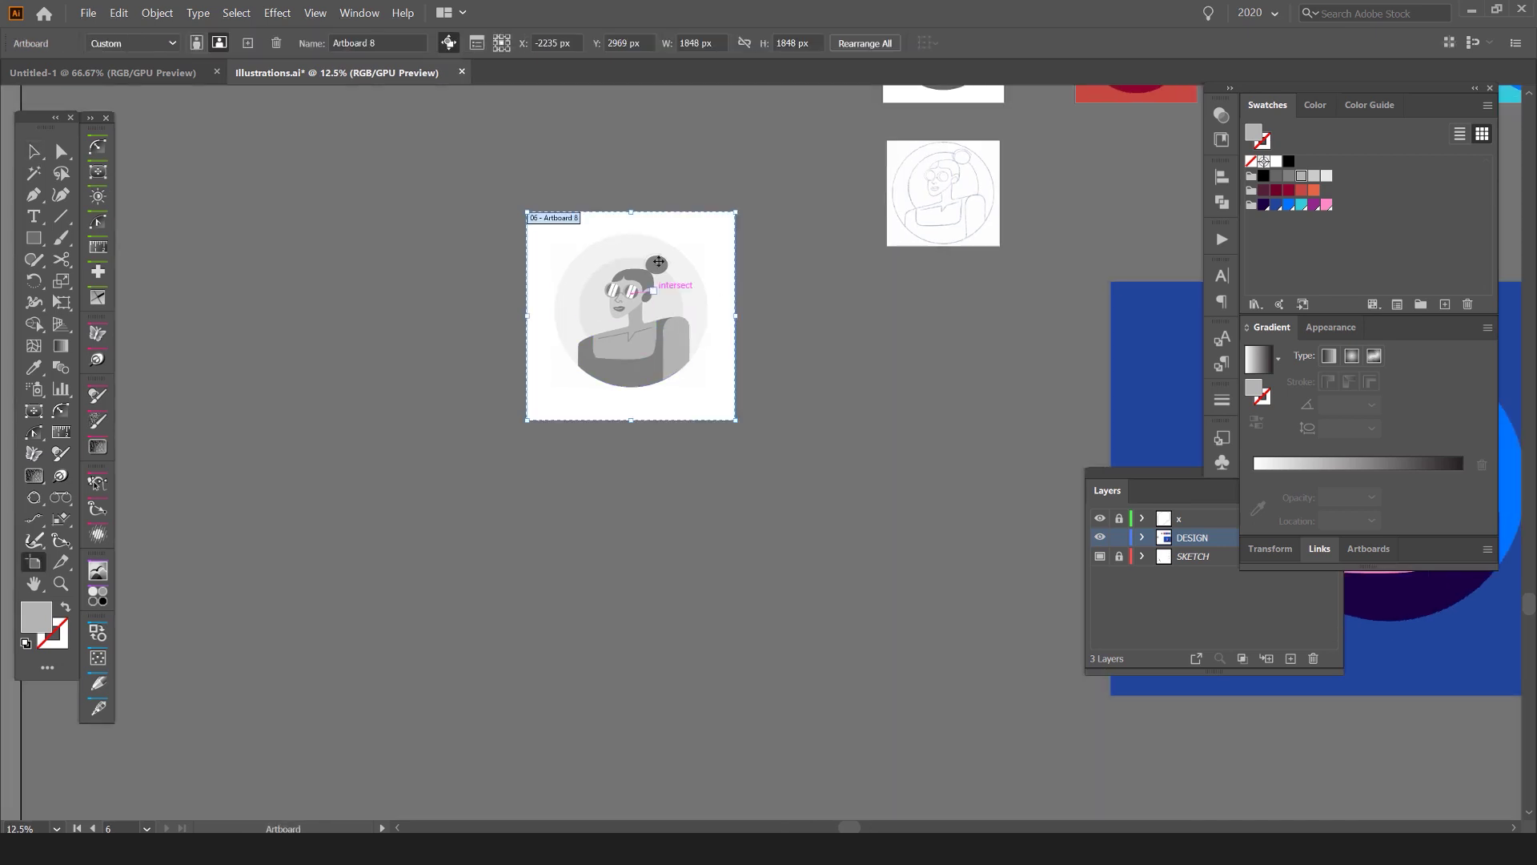
scroll(596, 256, up, 1)
drag(642, 249, 642, 515)
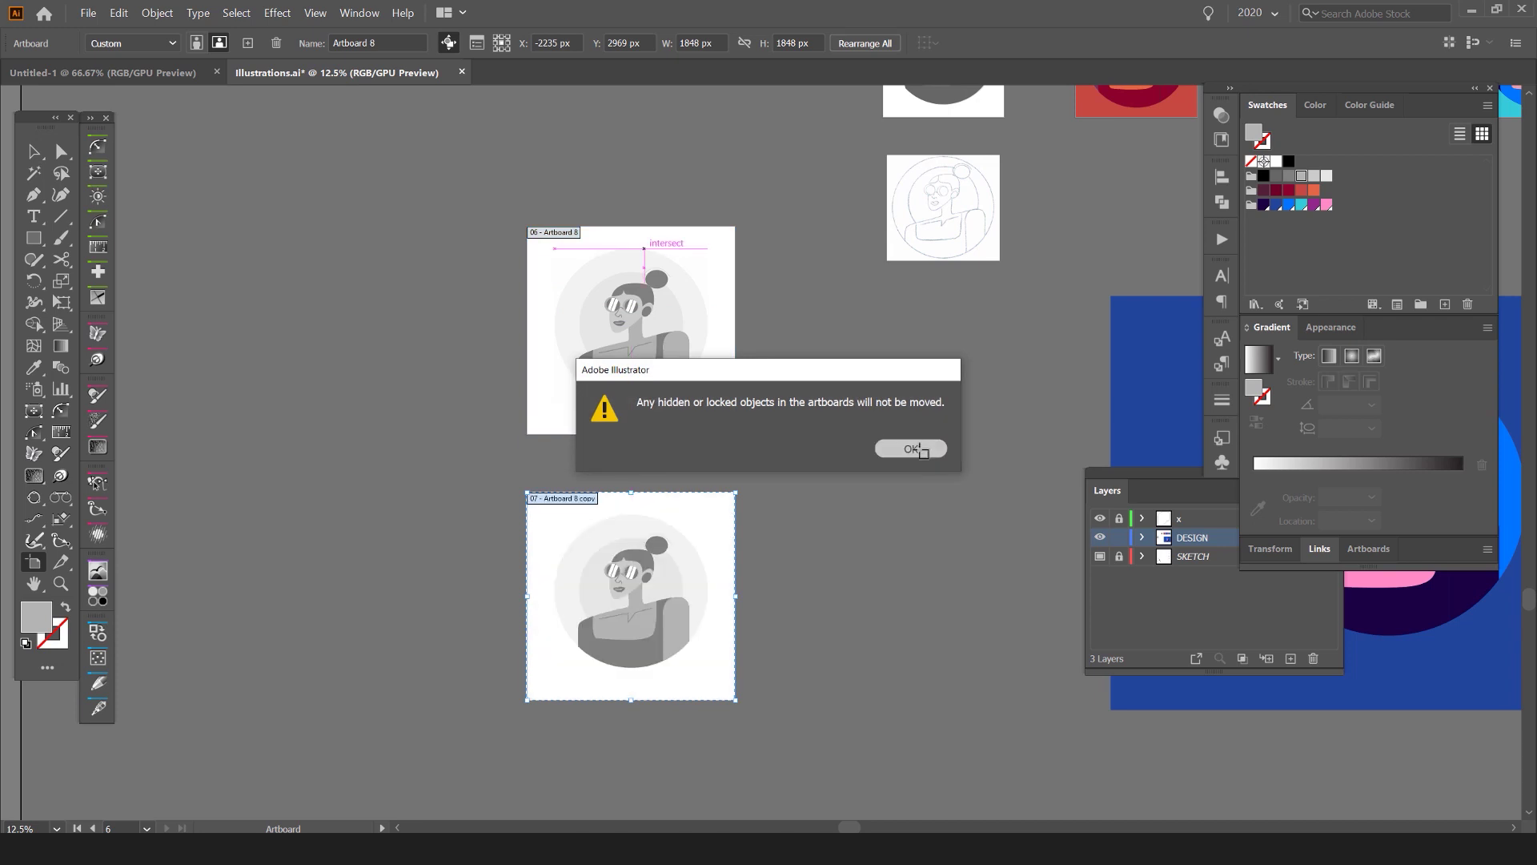
click(910, 448)
key(Escape)
Step: Dock the Layers panel with the other collapsed panels and bring the duplicated portrait artboard into closer view
drag(834, 525, 867, 478)
drag(1231, 494, 1234, 528)
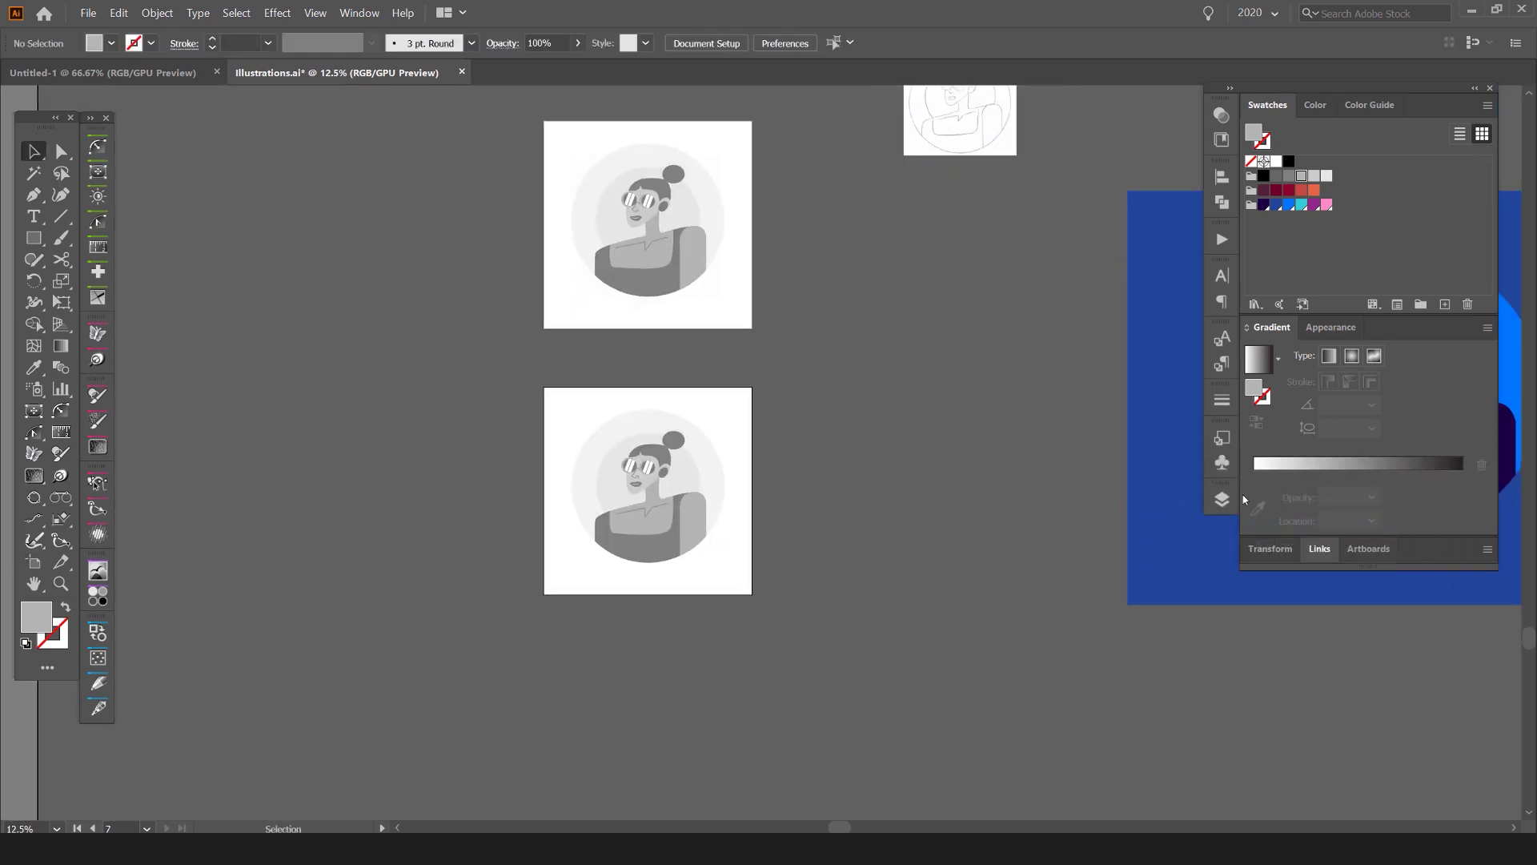
click(654, 540)
scroll(673, 534, up, 1)
click(921, 457)
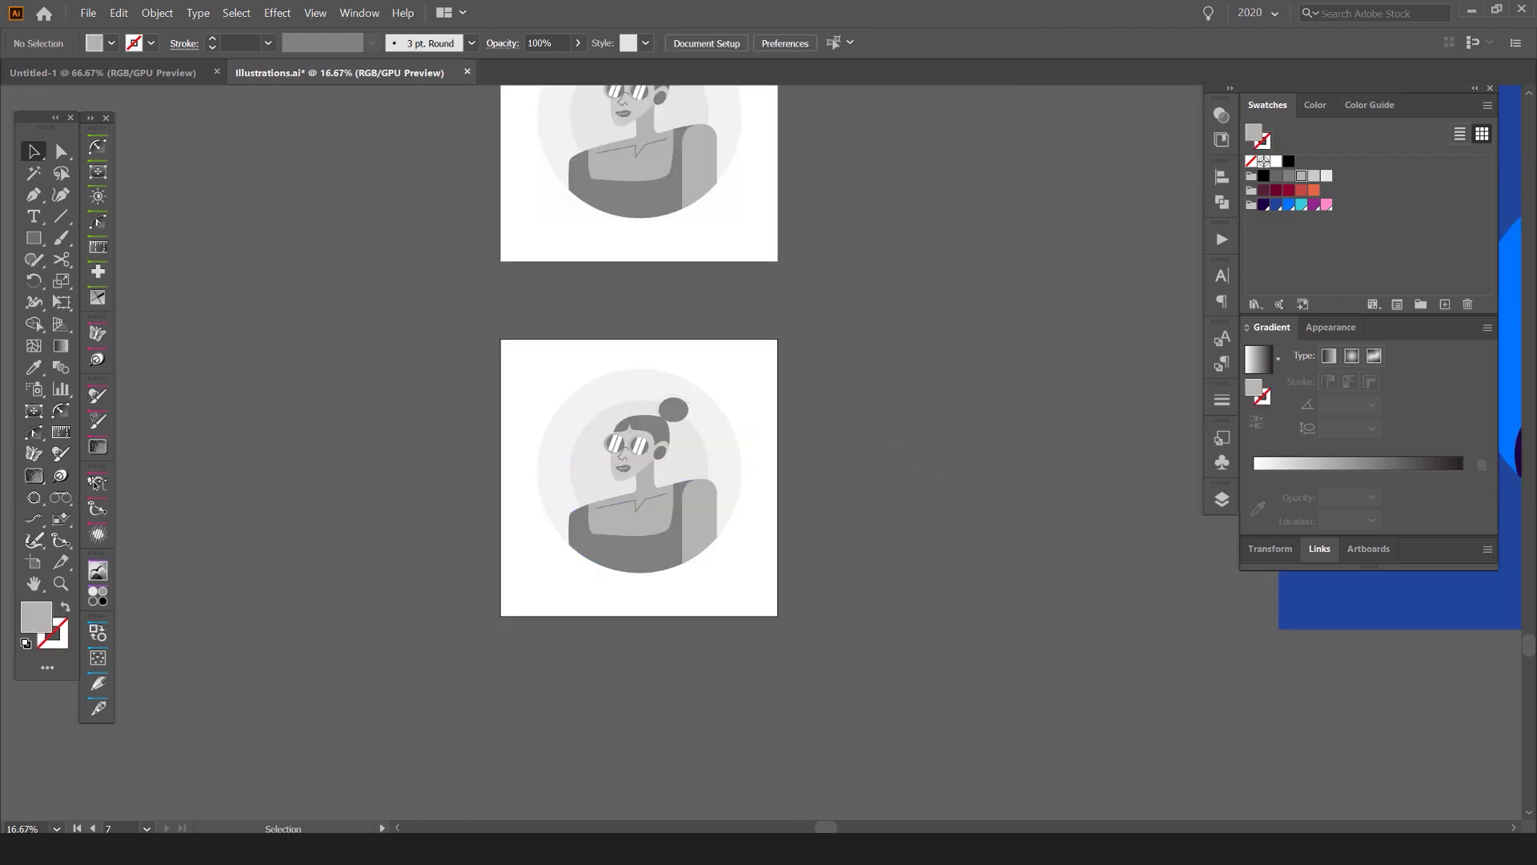
Step: Switch to the browser with the Dribbble search results for InVision
drag(0, 116, 785, 2)
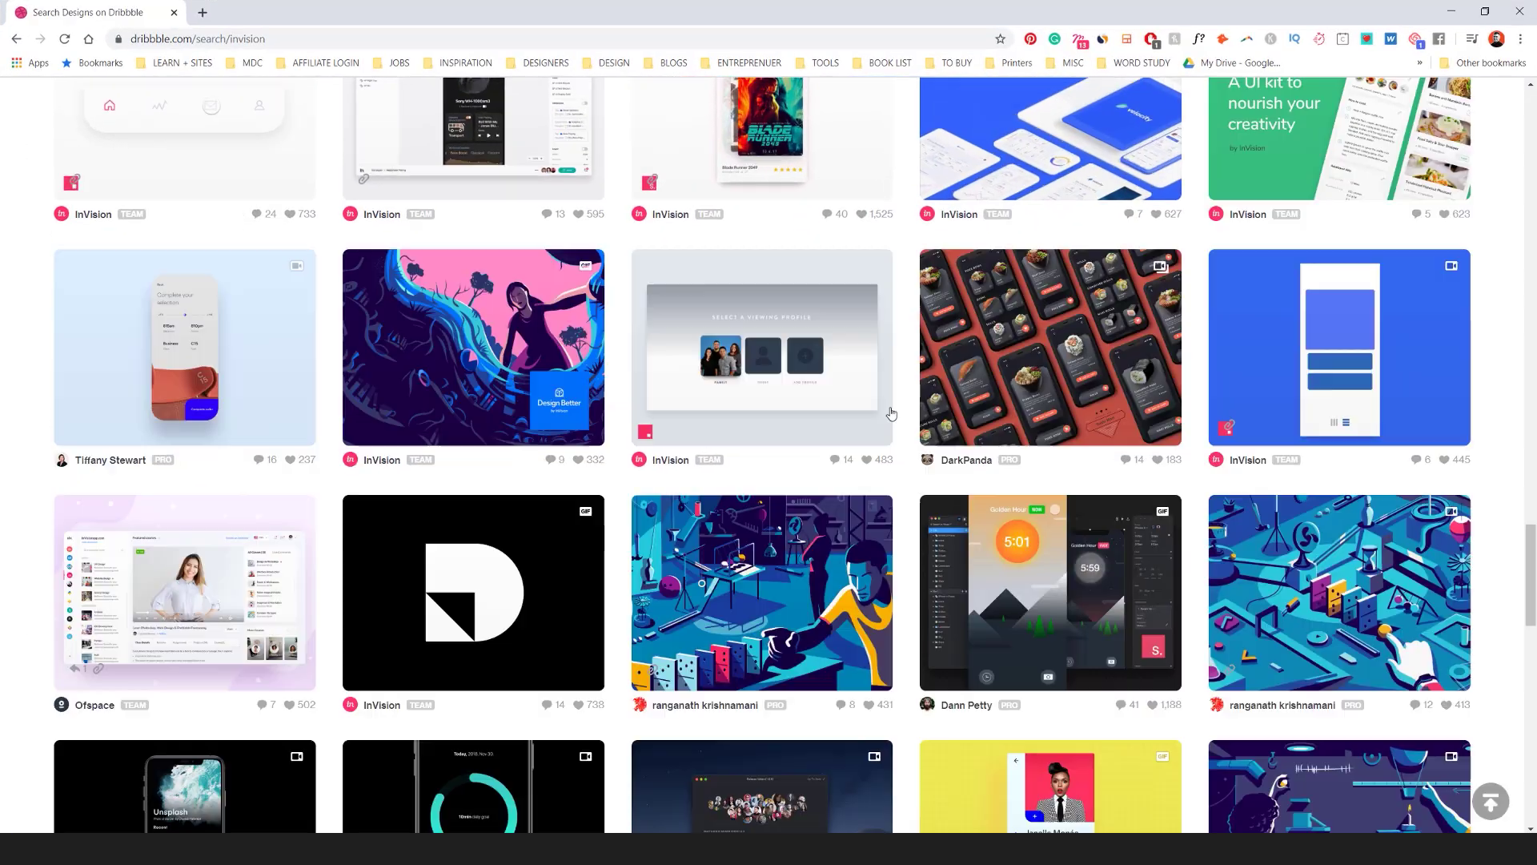
Step: Browse the InVision search results for illustration and colour inspiration
scroll(891, 414, up, 20)
scroll(914, 328, down, 1)
scroll(448, 188, up, 1)
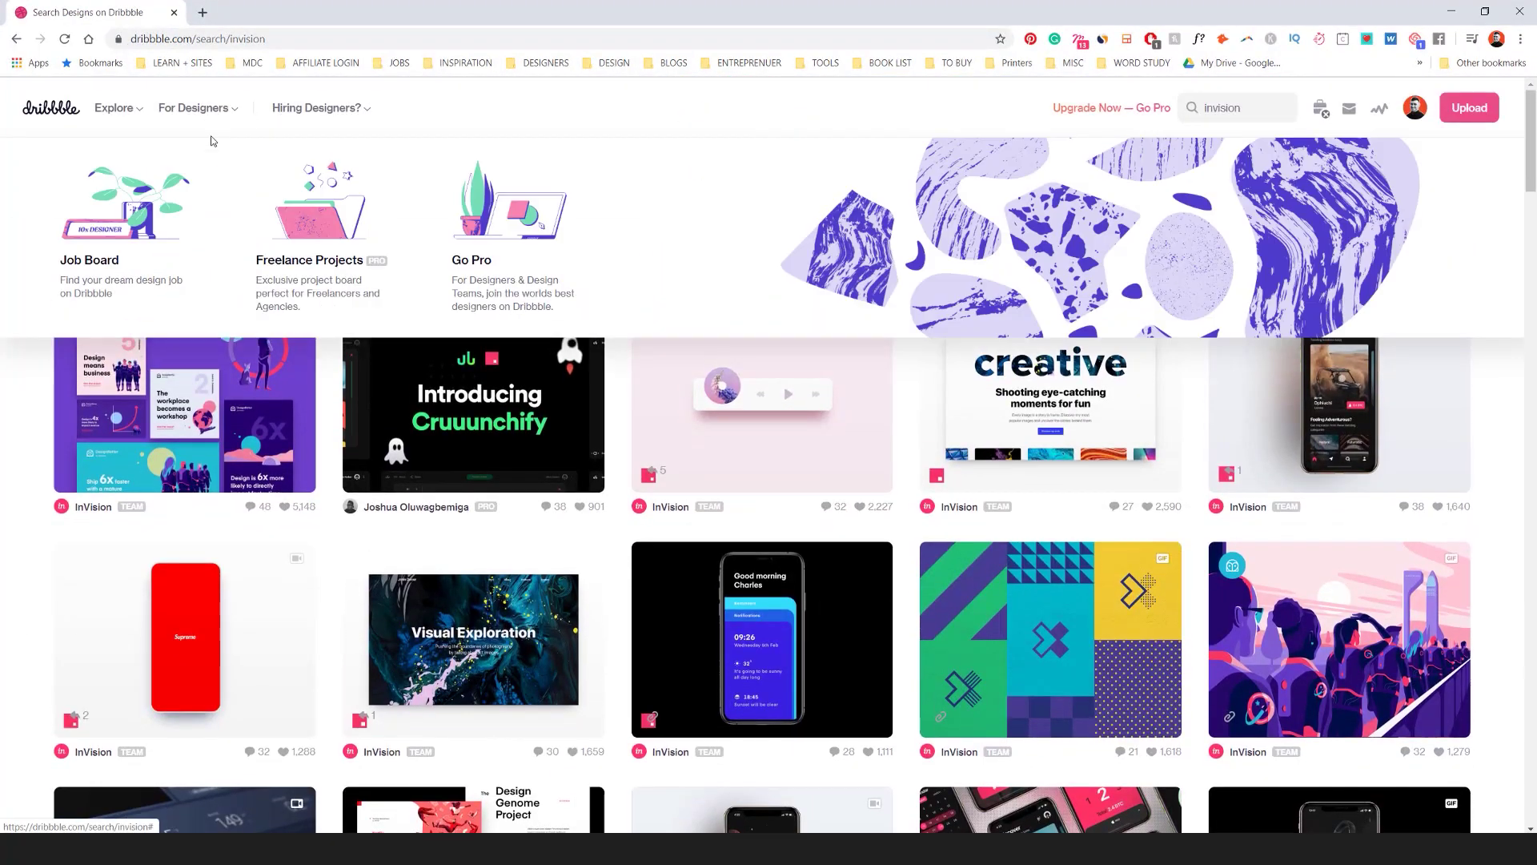
scroll(1441, 350, down, 4)
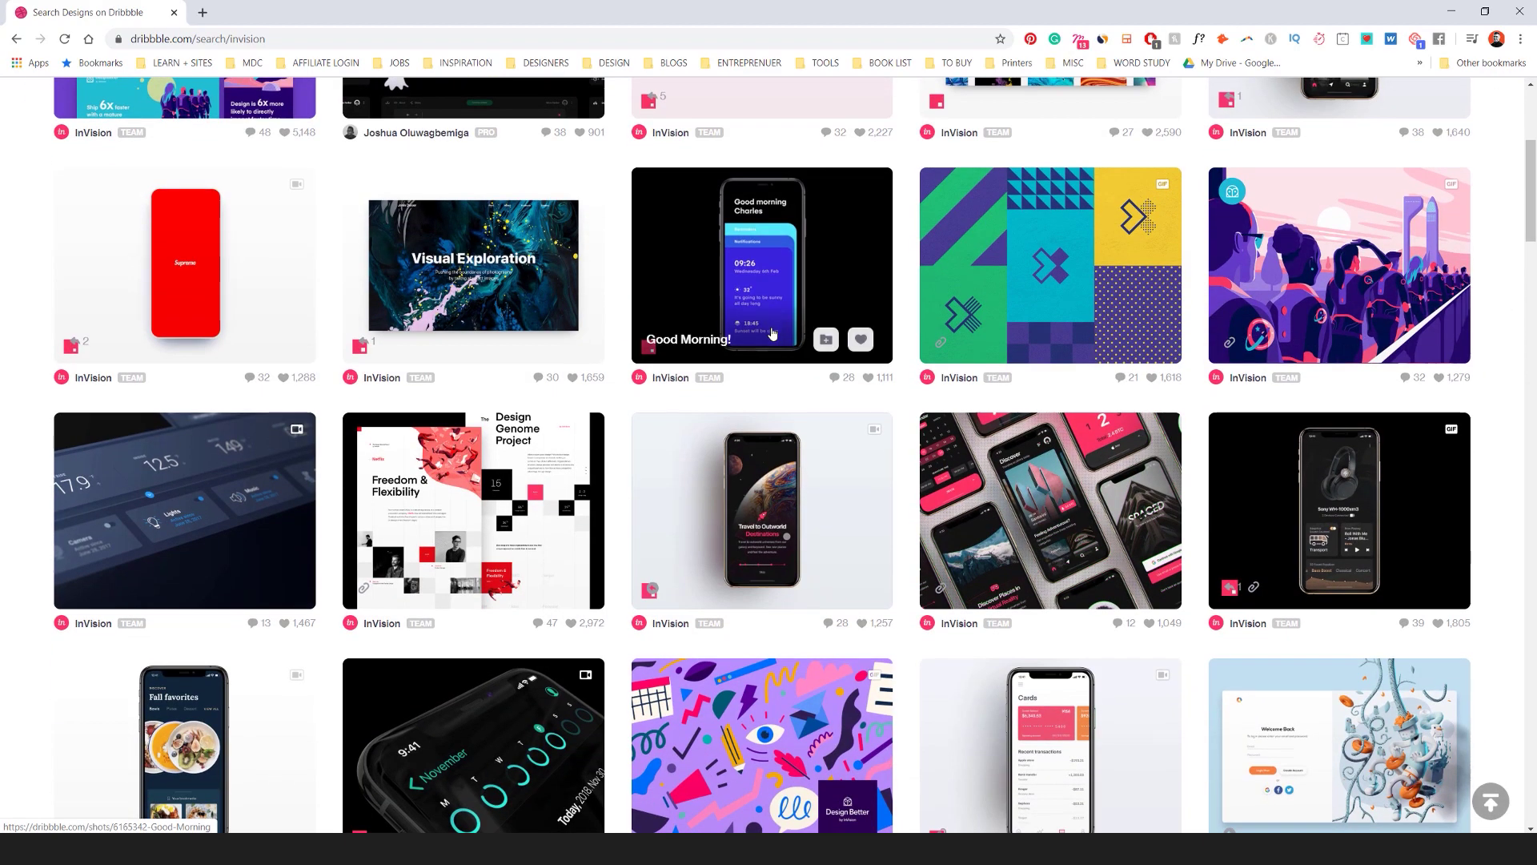
scroll(877, 323, up, 4)
scroll(656, 360, down, 10)
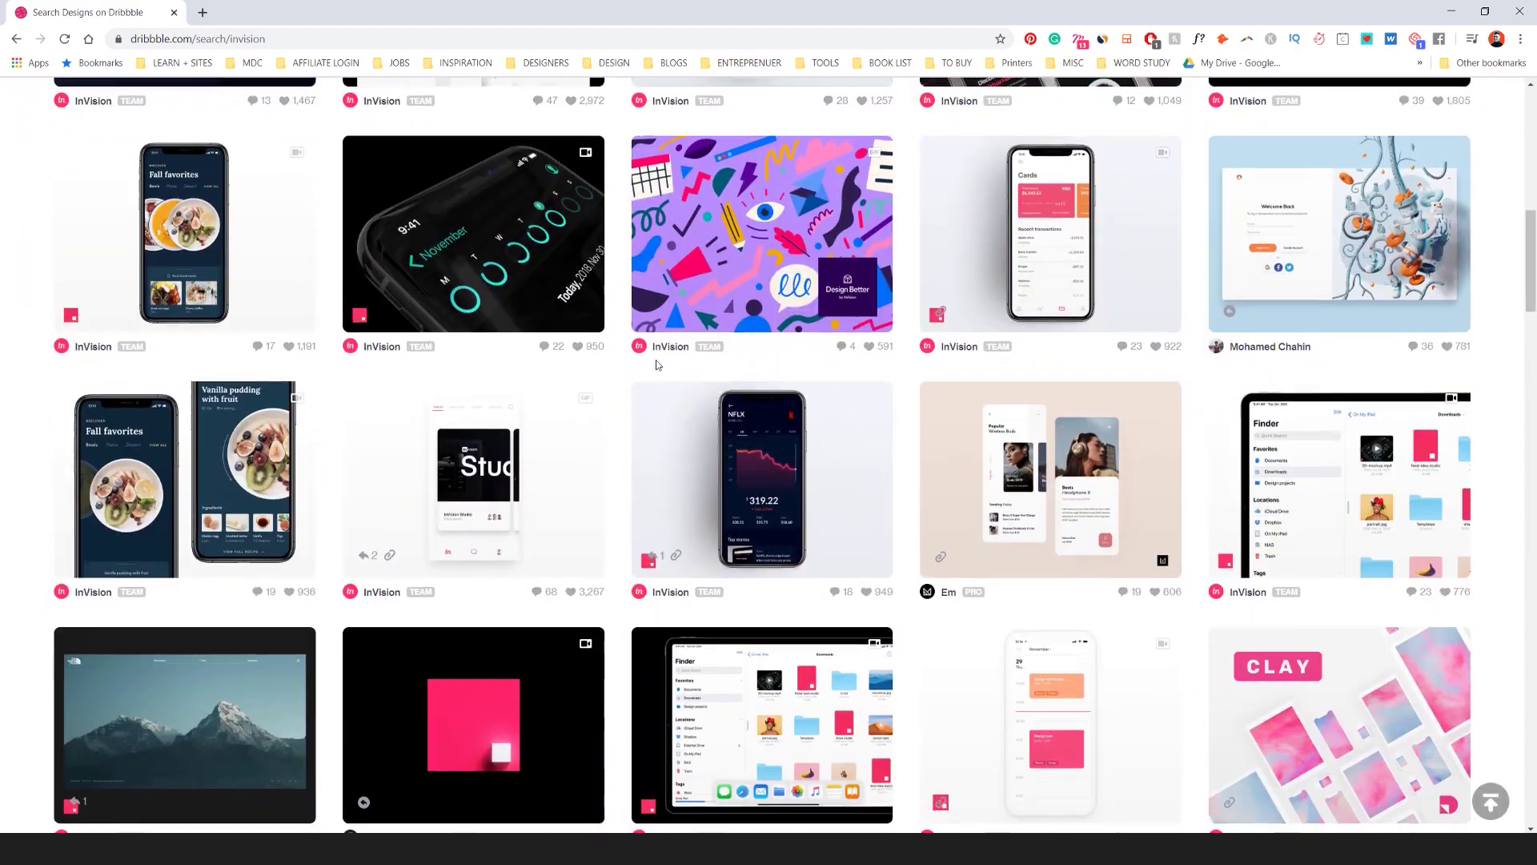
scroll(655, 364, down, 20)
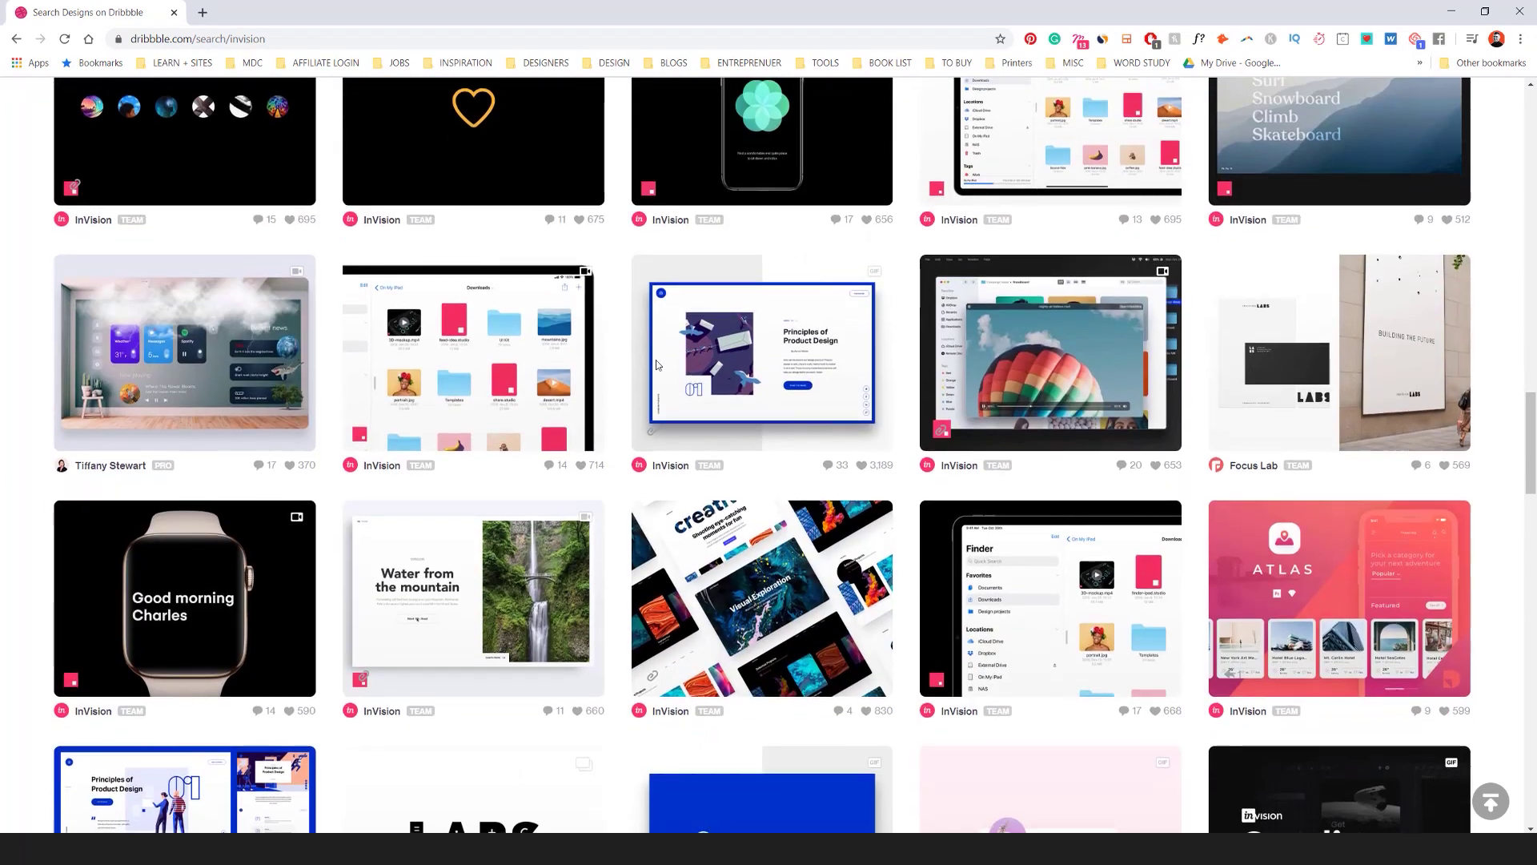
scroll(656, 365, down, 6)
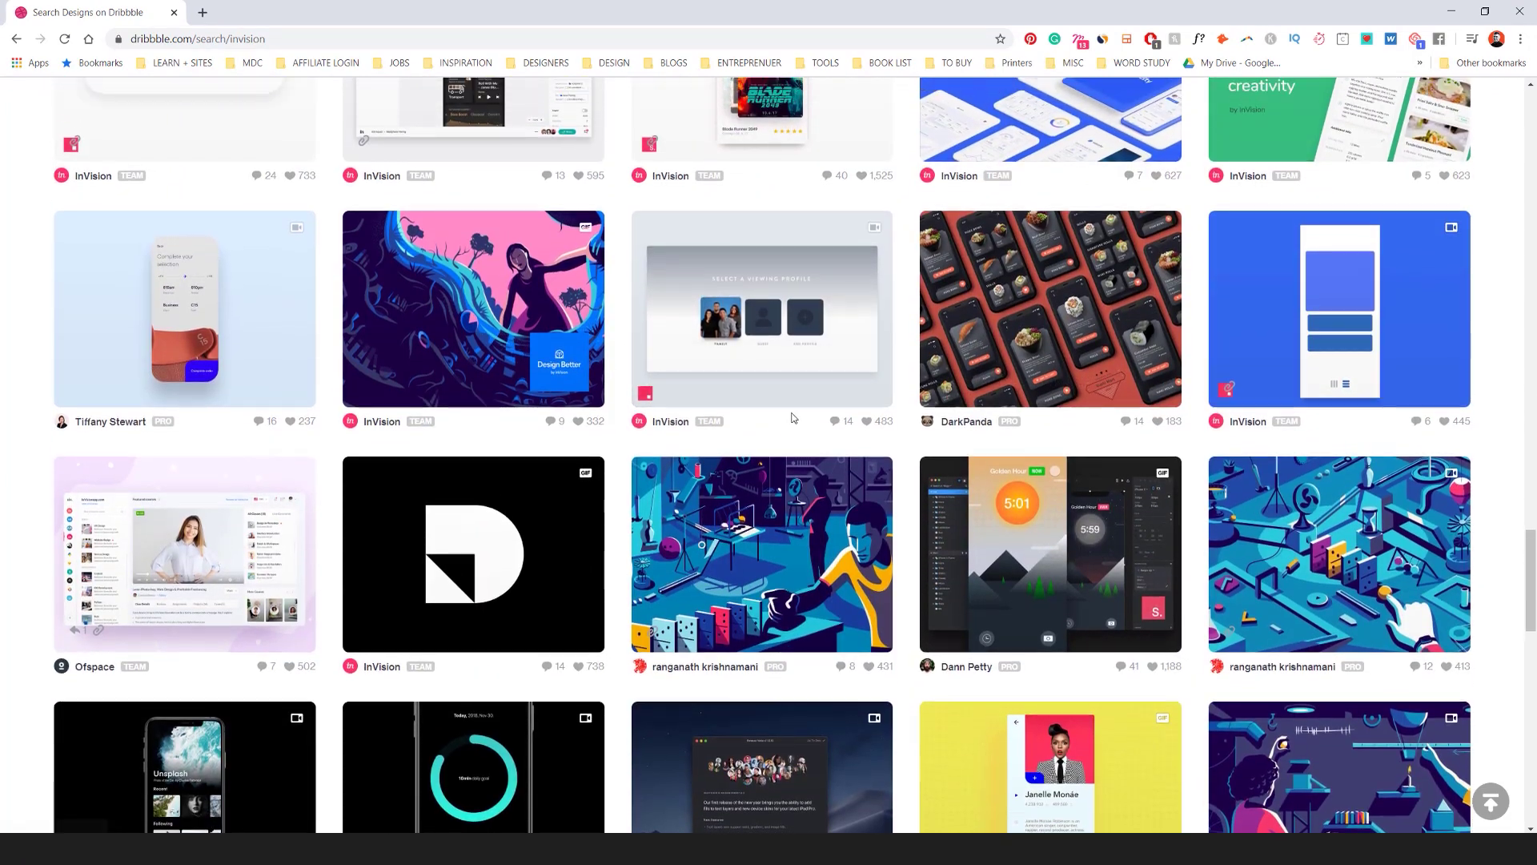
scroll(792, 417, up, 1)
Step: Open the "Beautiful business-minded illustrations by Ranga" shot, examine its palette, and browse the designs using its pink colour #FF4190
click(486, 356)
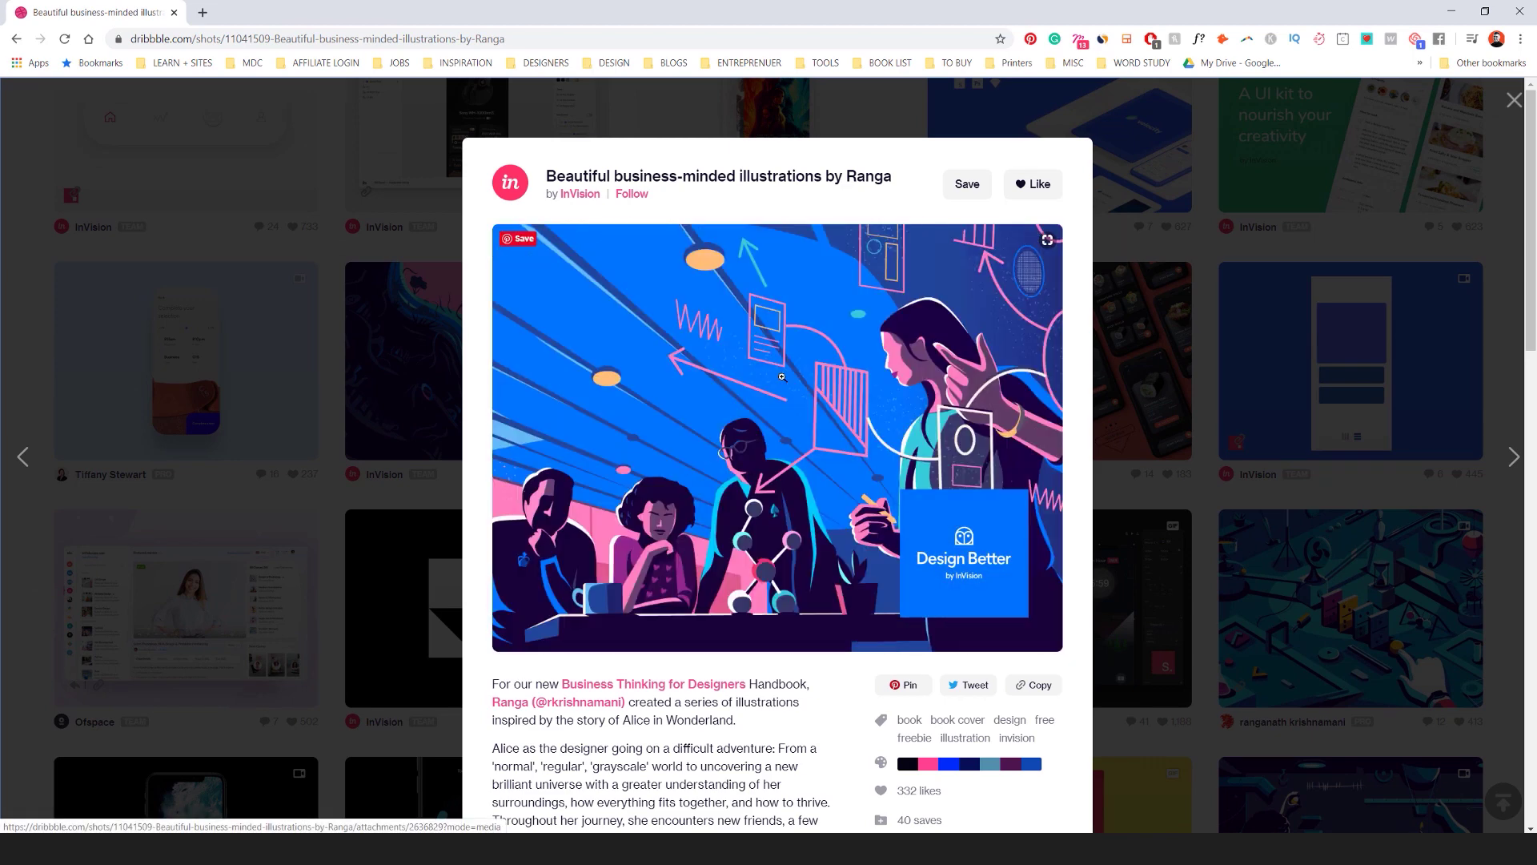
scroll(793, 401, down, 5)
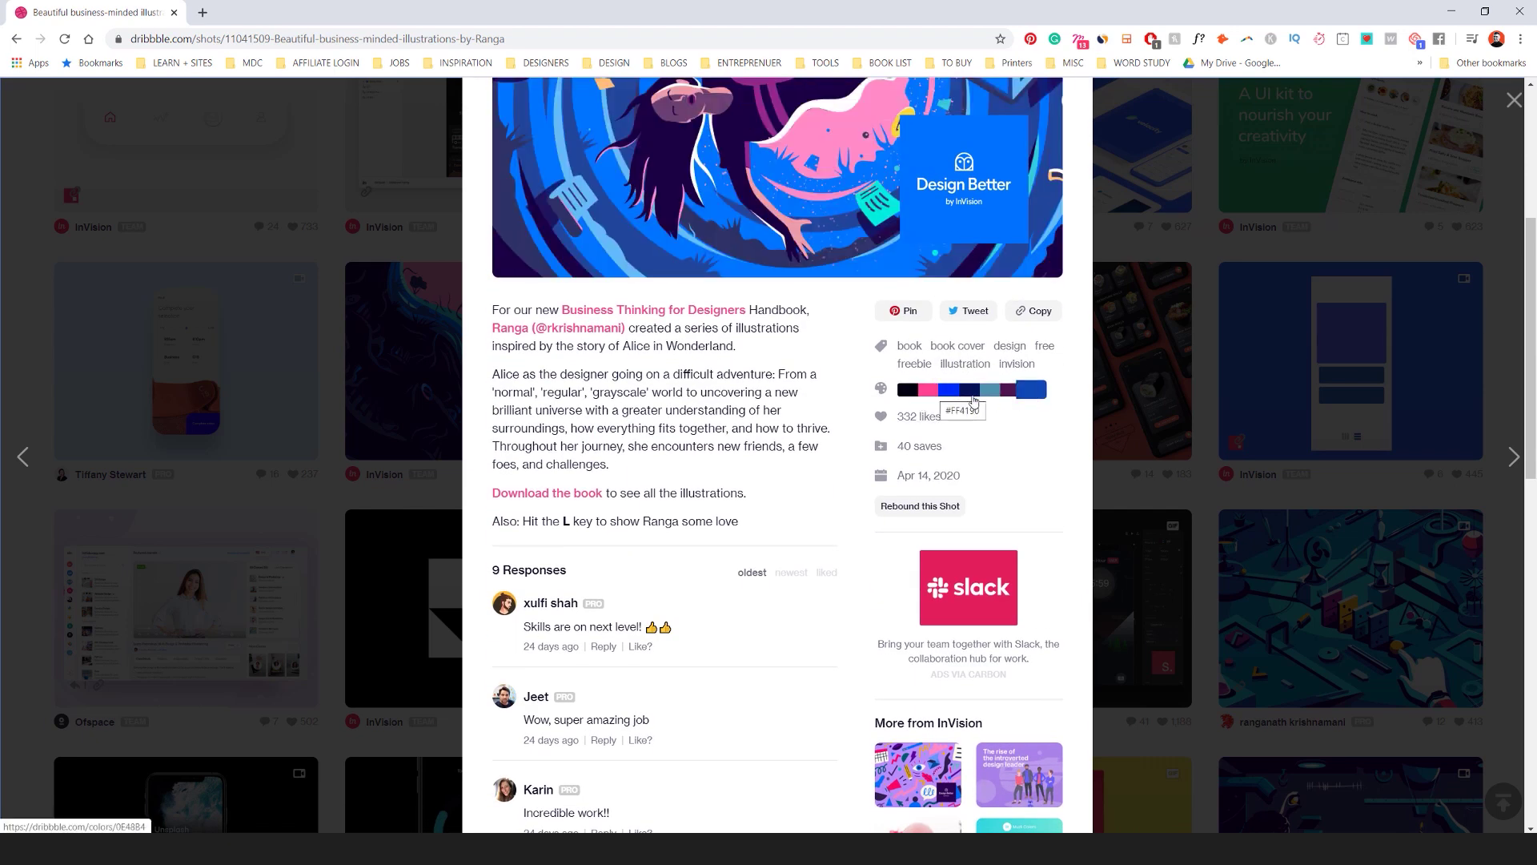
click(933, 392)
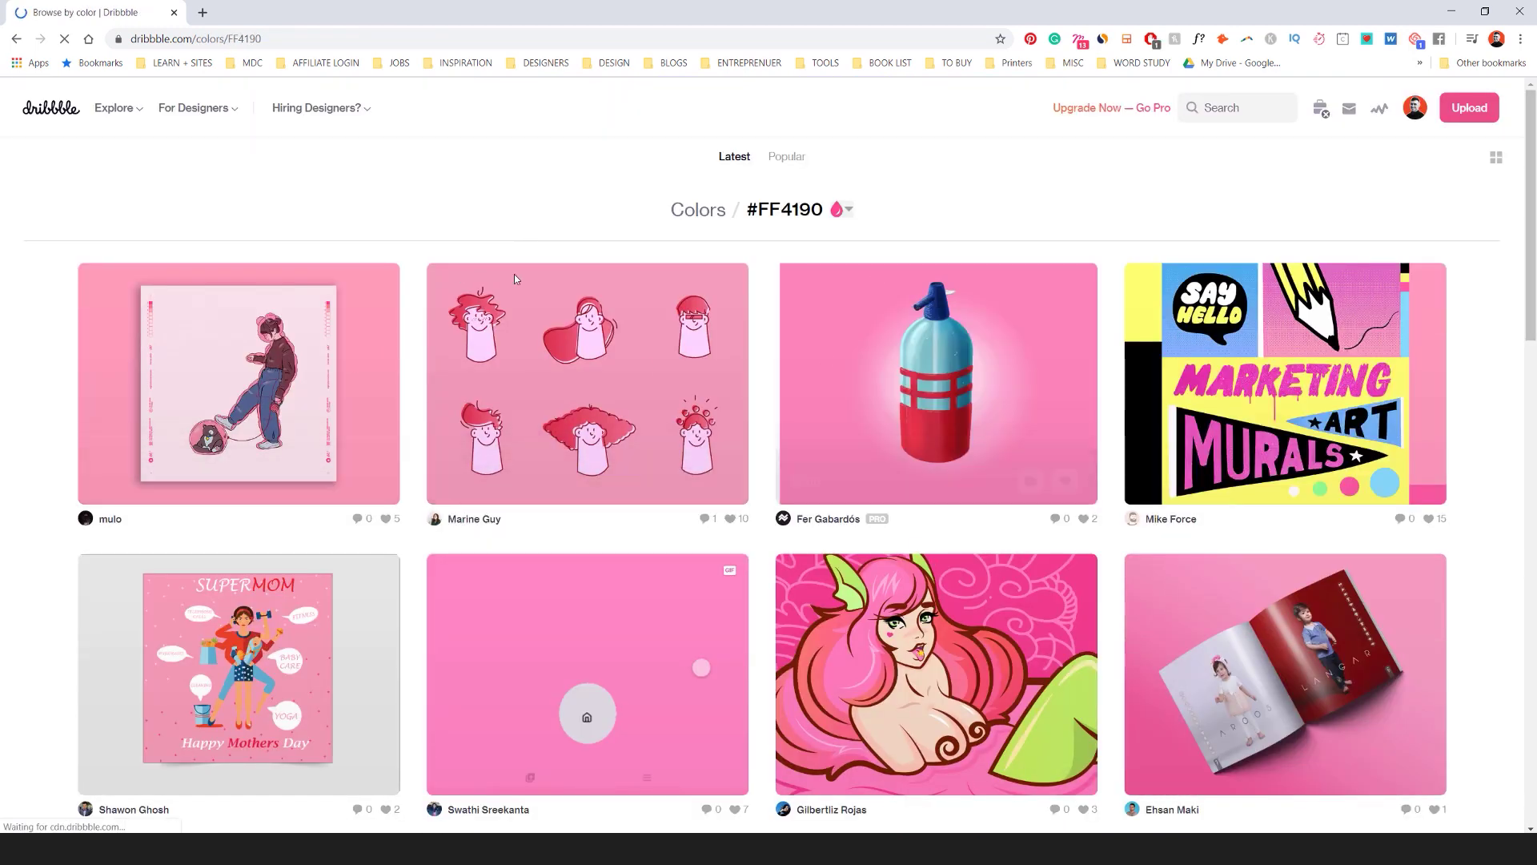
drag(831, 217, 937, 207)
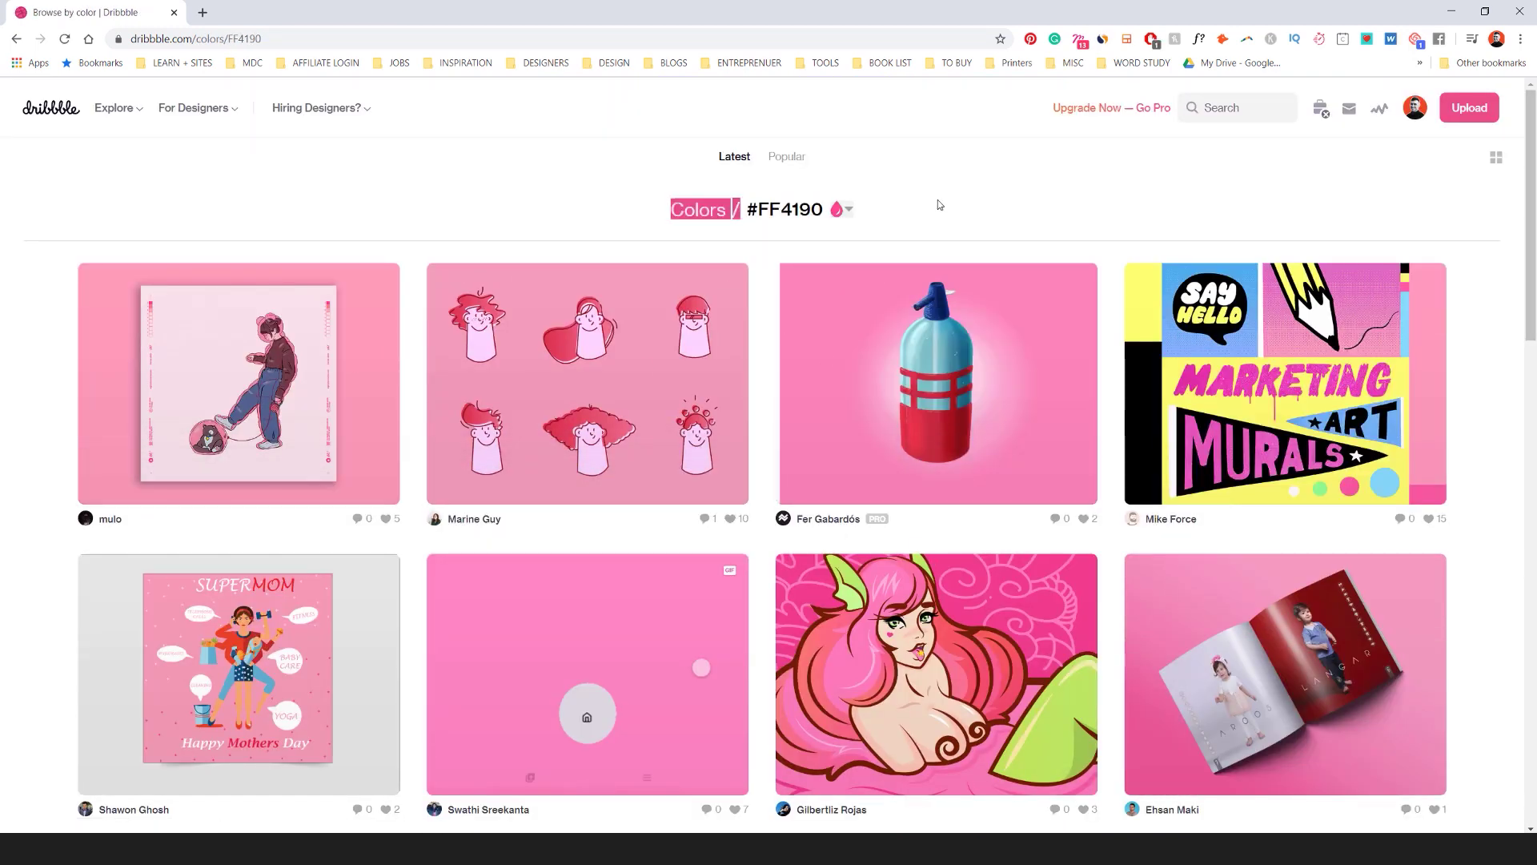
scroll(849, 279, down, 16)
scroll(847, 287, down, 5)
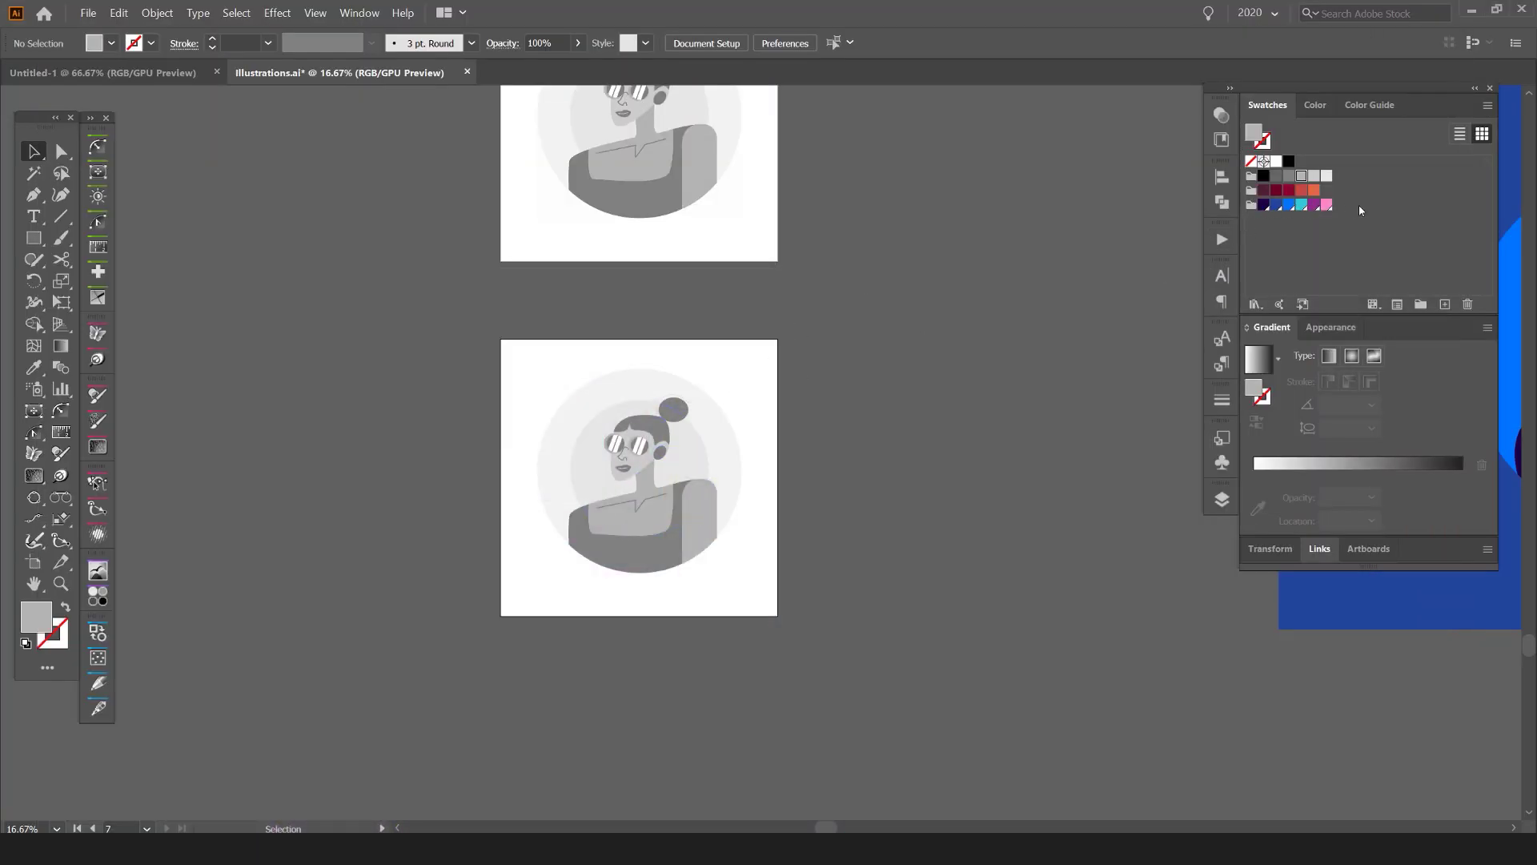
Step: Float the colour swatches next to the duplicated portrait and bring the portrait into closer view
drag(1268, 105, 875, 321)
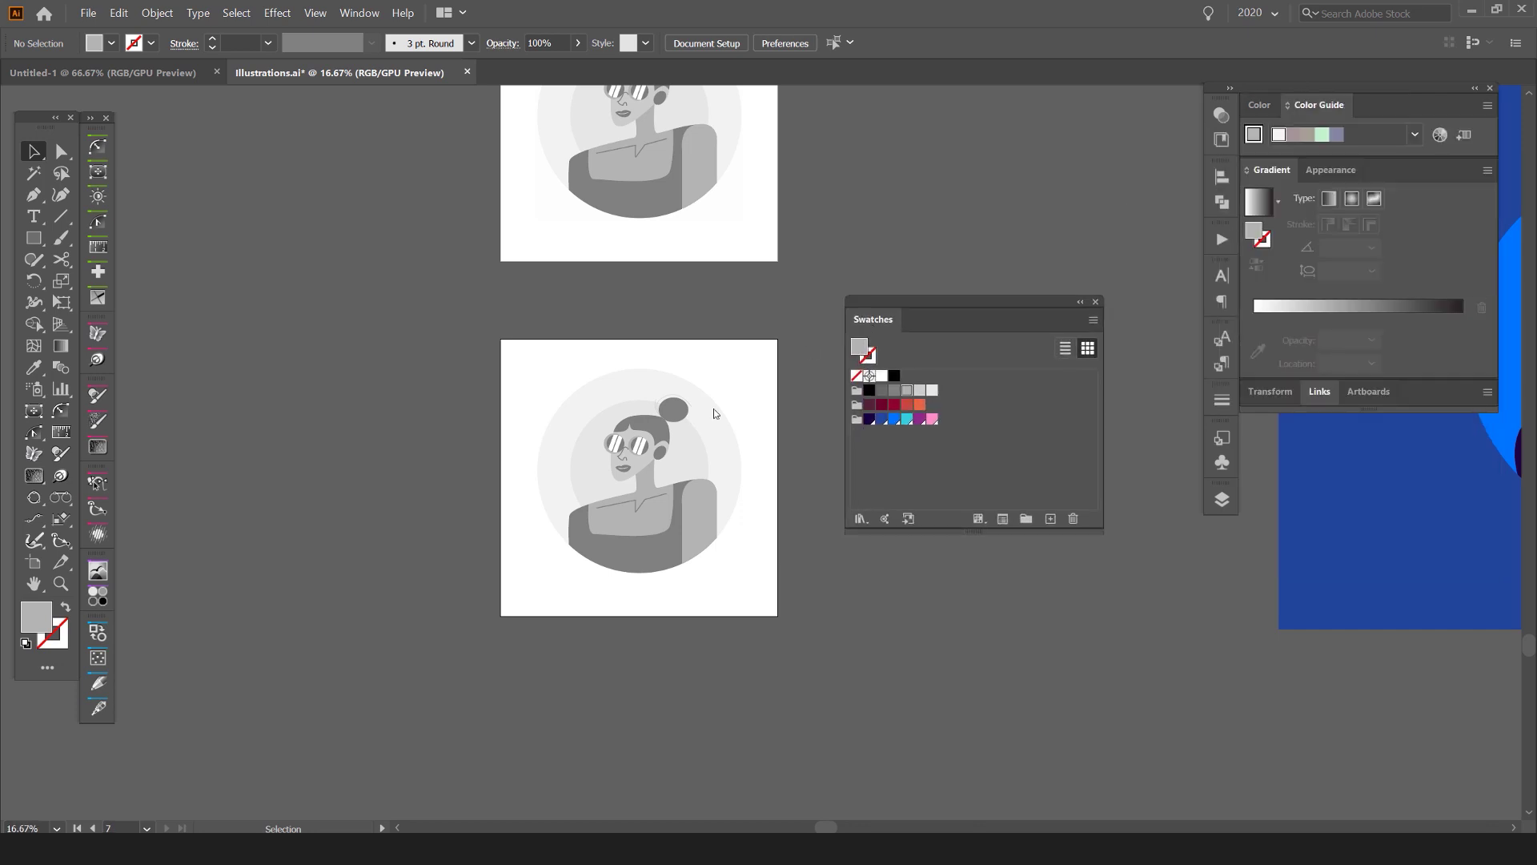
scroll(668, 434, up, 2)
drag(779, 328, 769, 237)
drag(896, 315, 929, 323)
scroll(599, 408, up, 1)
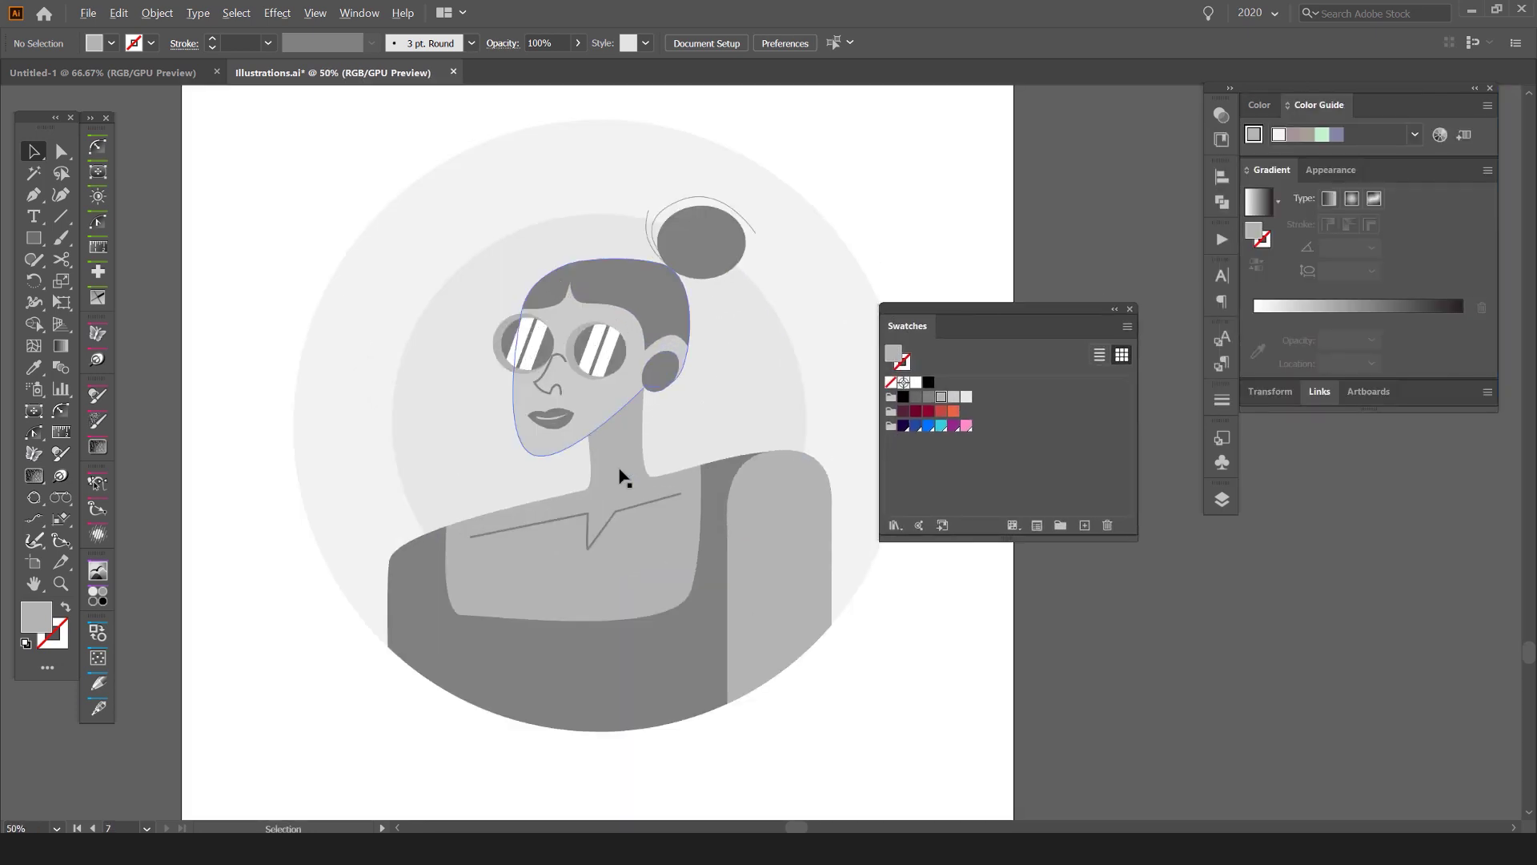
Step: Fill the duplicated portrait's neck and chest shape, arm and face with the pink swatch
drag(583, 435, 587, 418)
click(750, 541)
key(a)
click(647, 528)
shift+click(767, 568)
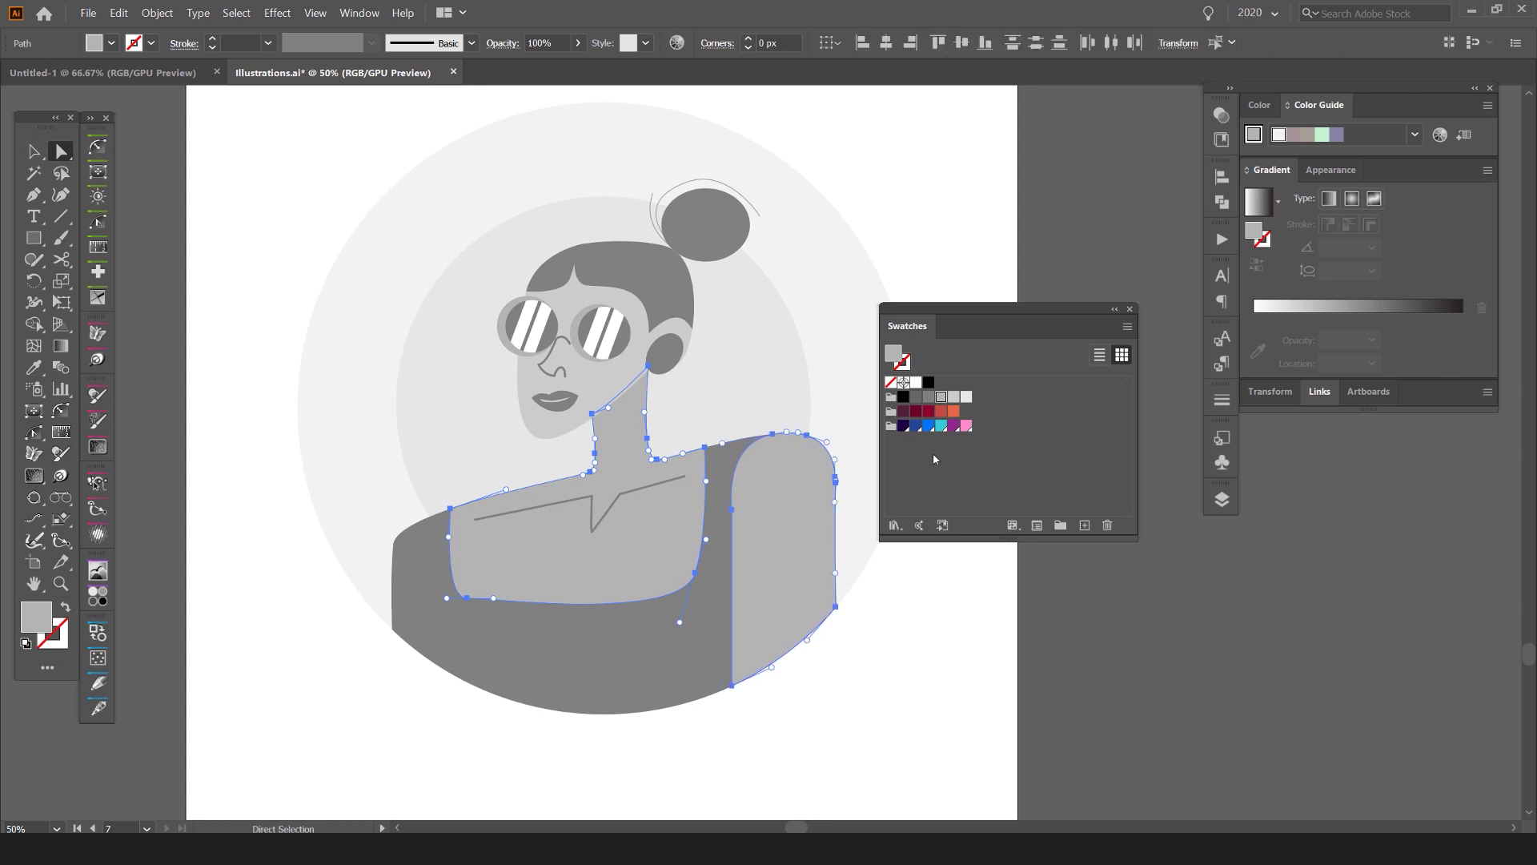
drag(621, 499, 659, 485)
scroll(656, 486, up, 1)
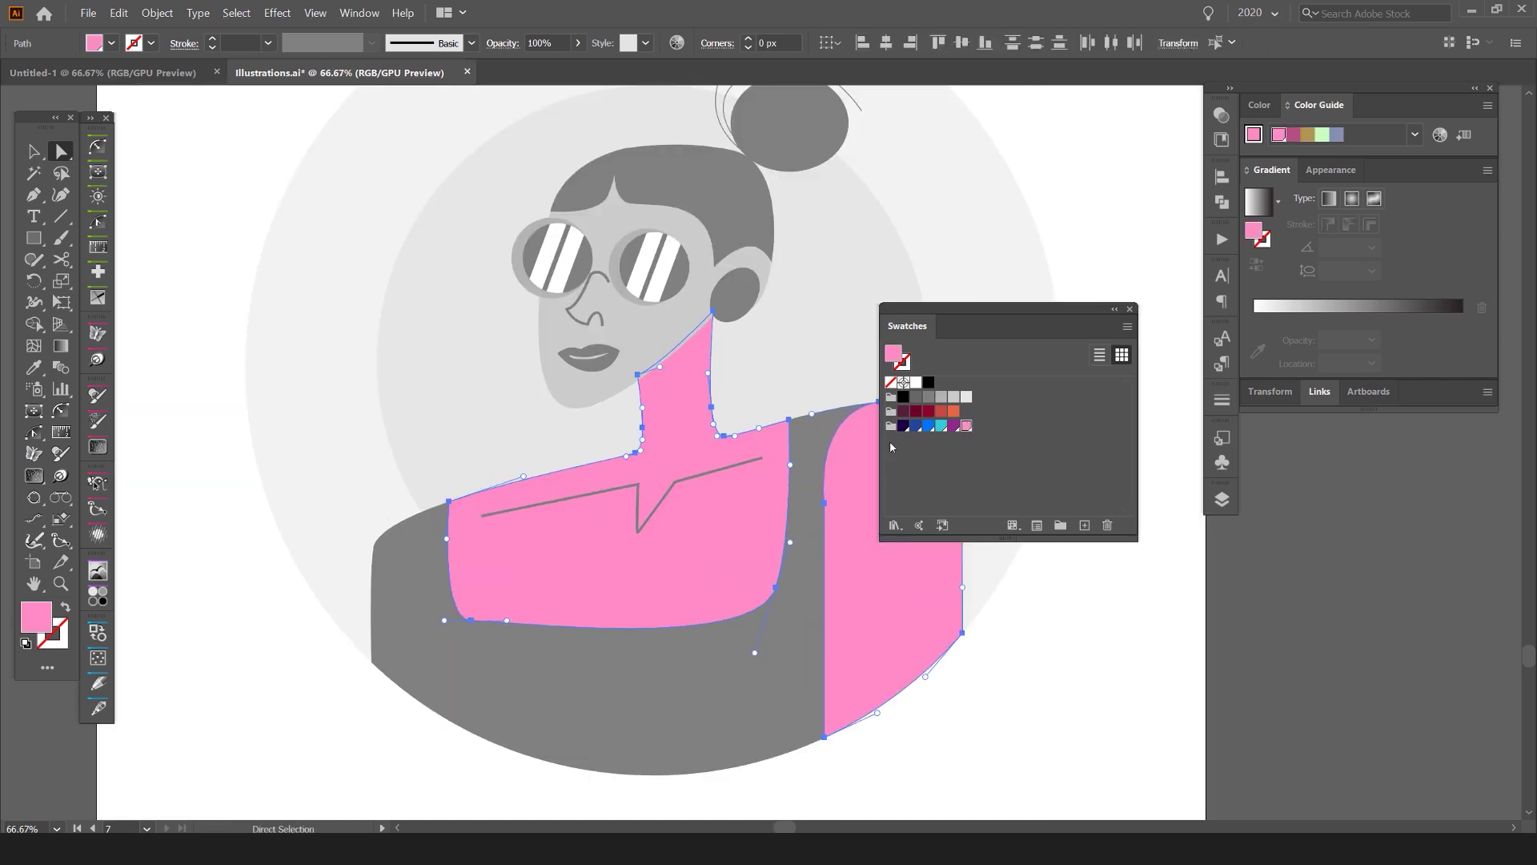
click(693, 329)
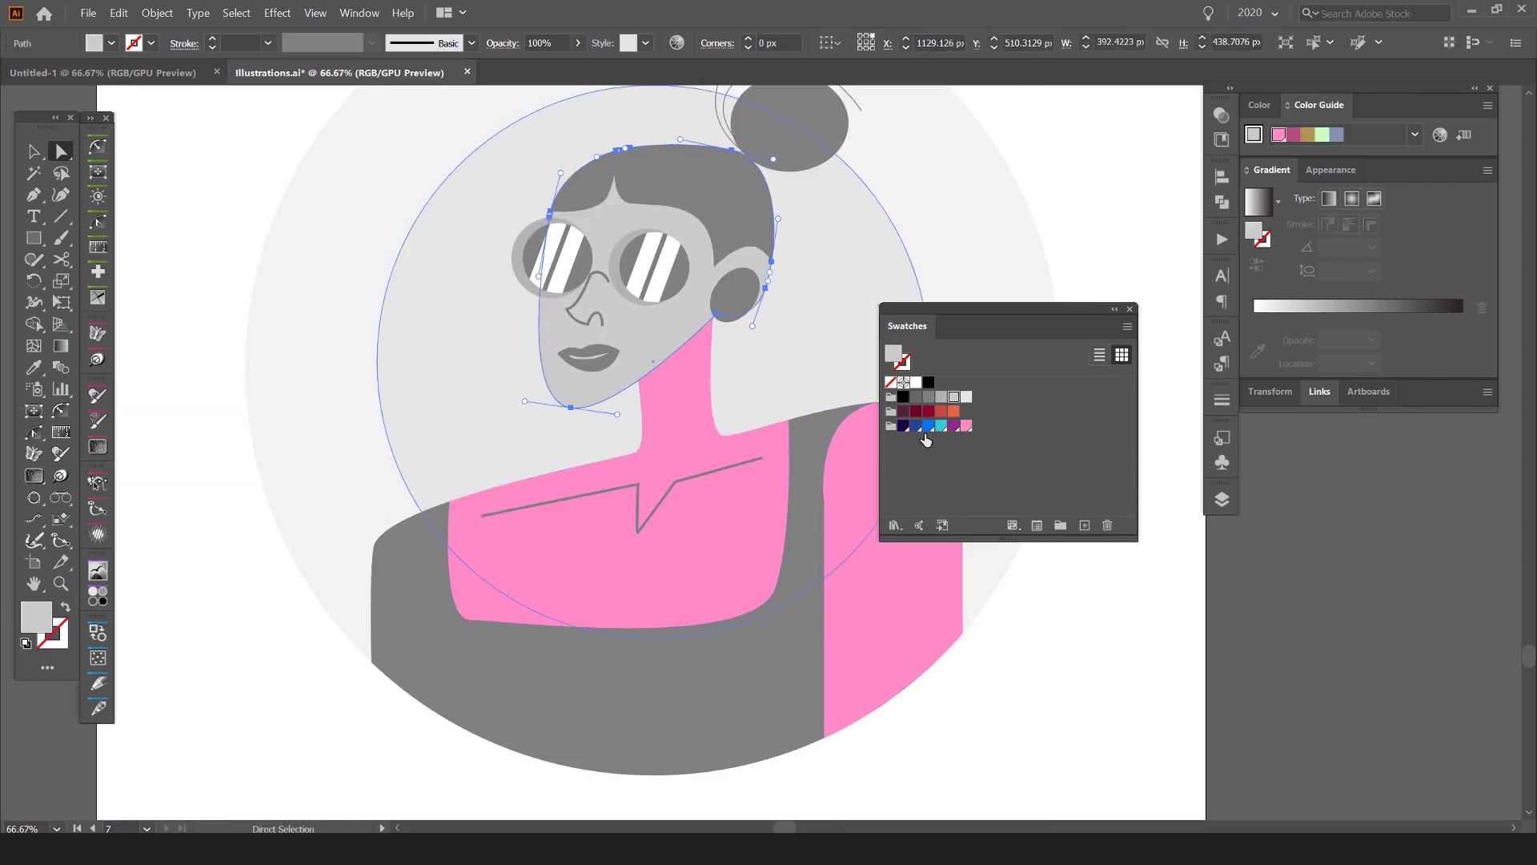
click(965, 426)
Step: Fill the hair shapes, the bun and the tank top with the dark navy swatch
click(771, 157)
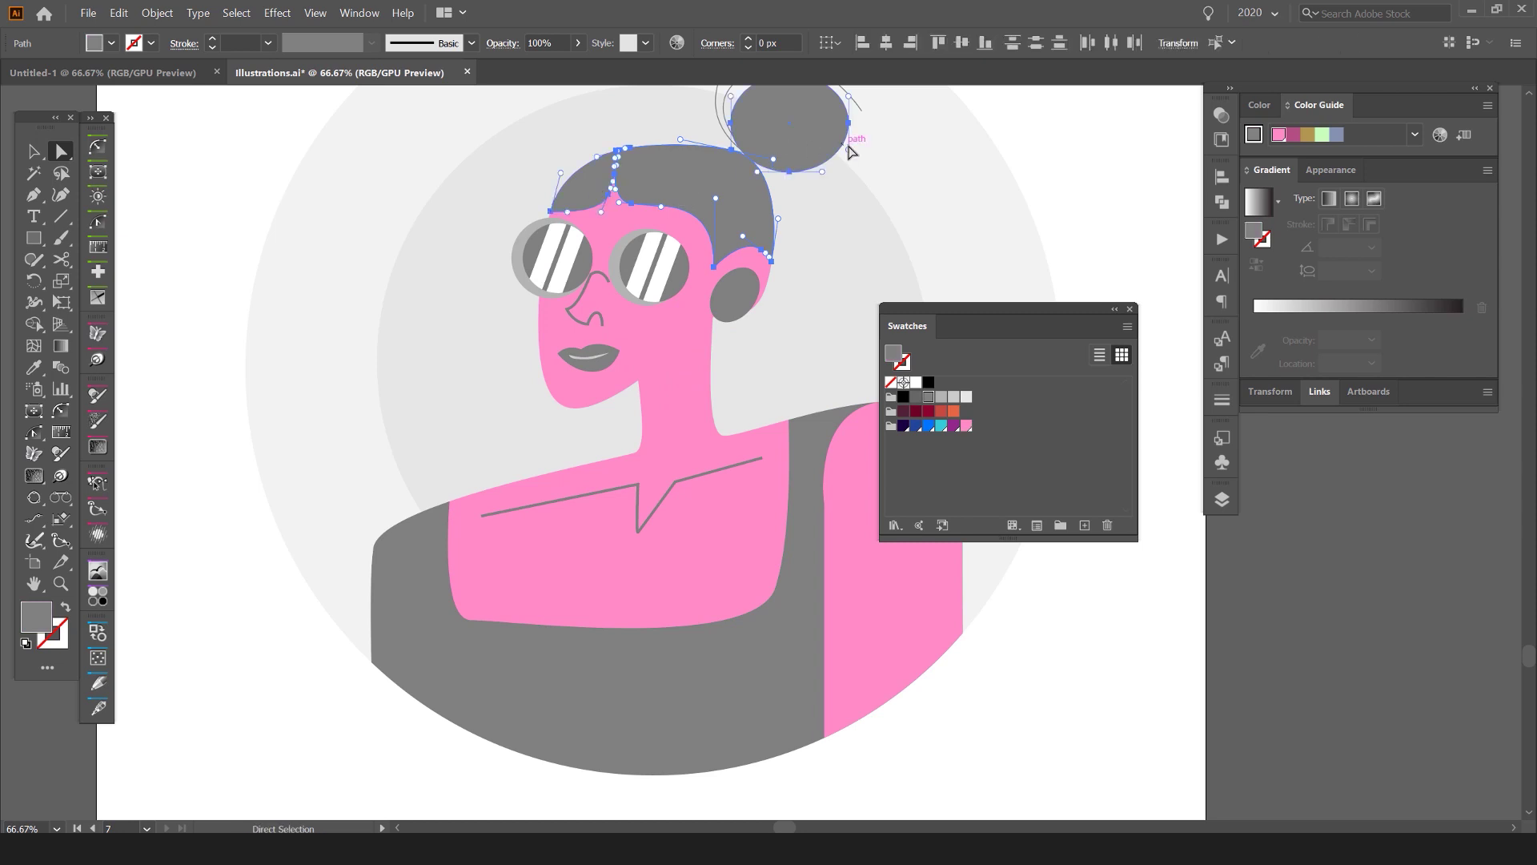
scroll(851, 152, up, 4)
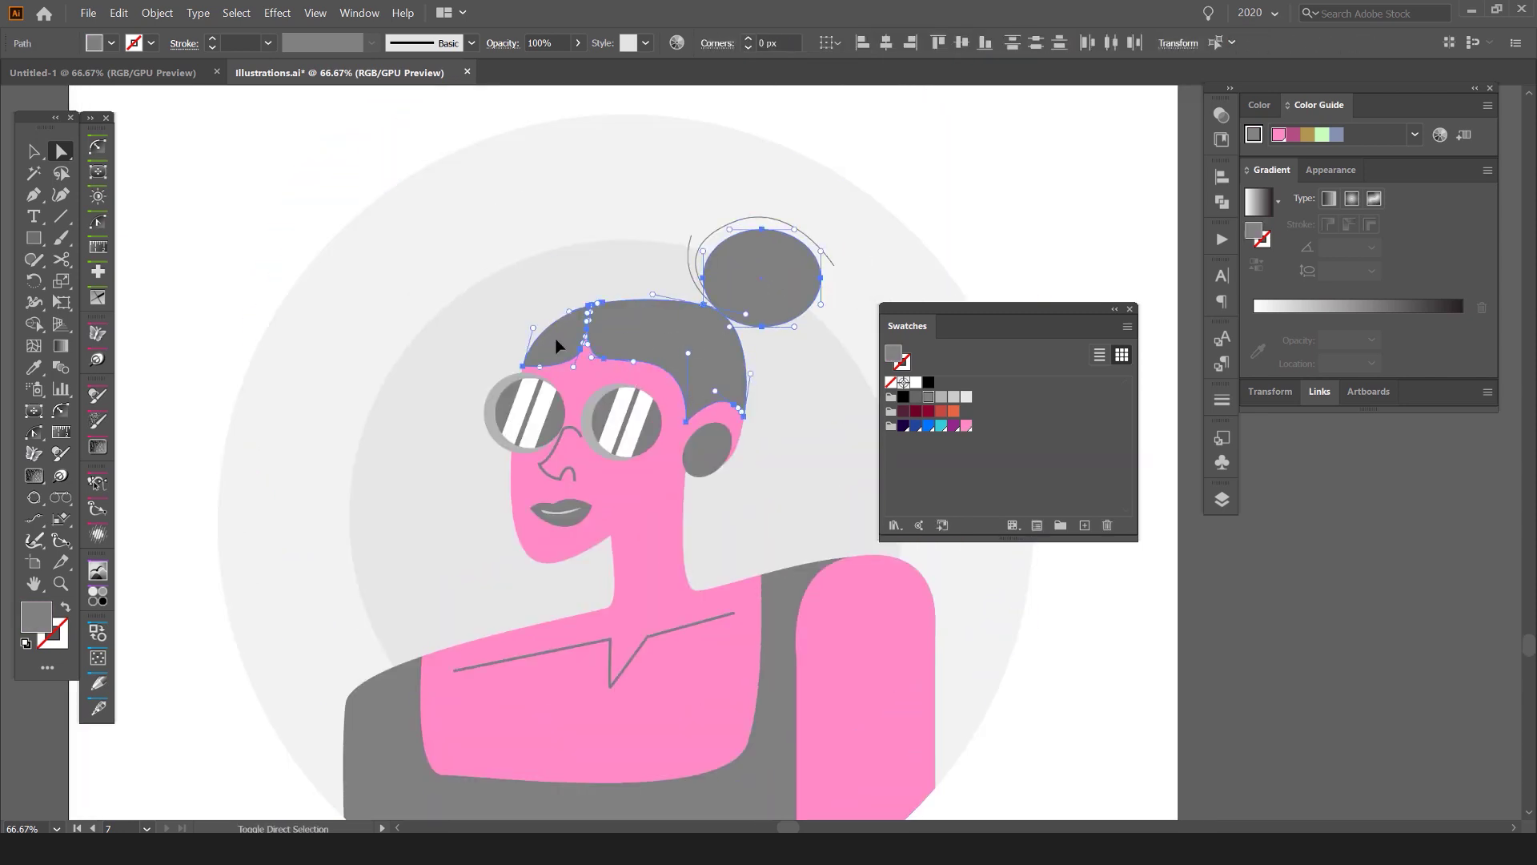
click(915, 425)
click(903, 426)
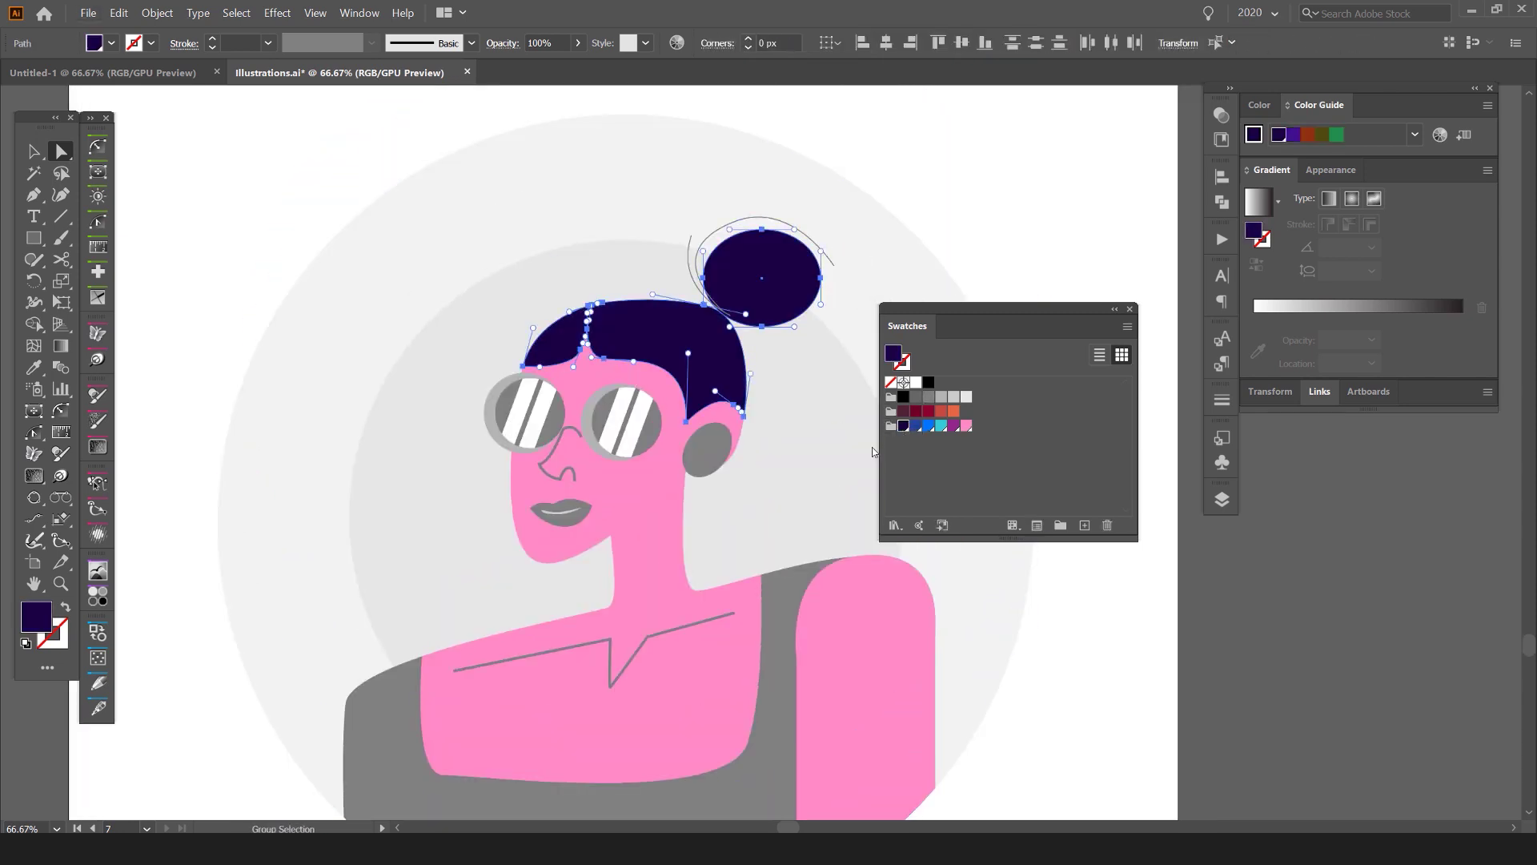
scroll(880, 440, down, 3)
click(861, 446)
click(904, 427)
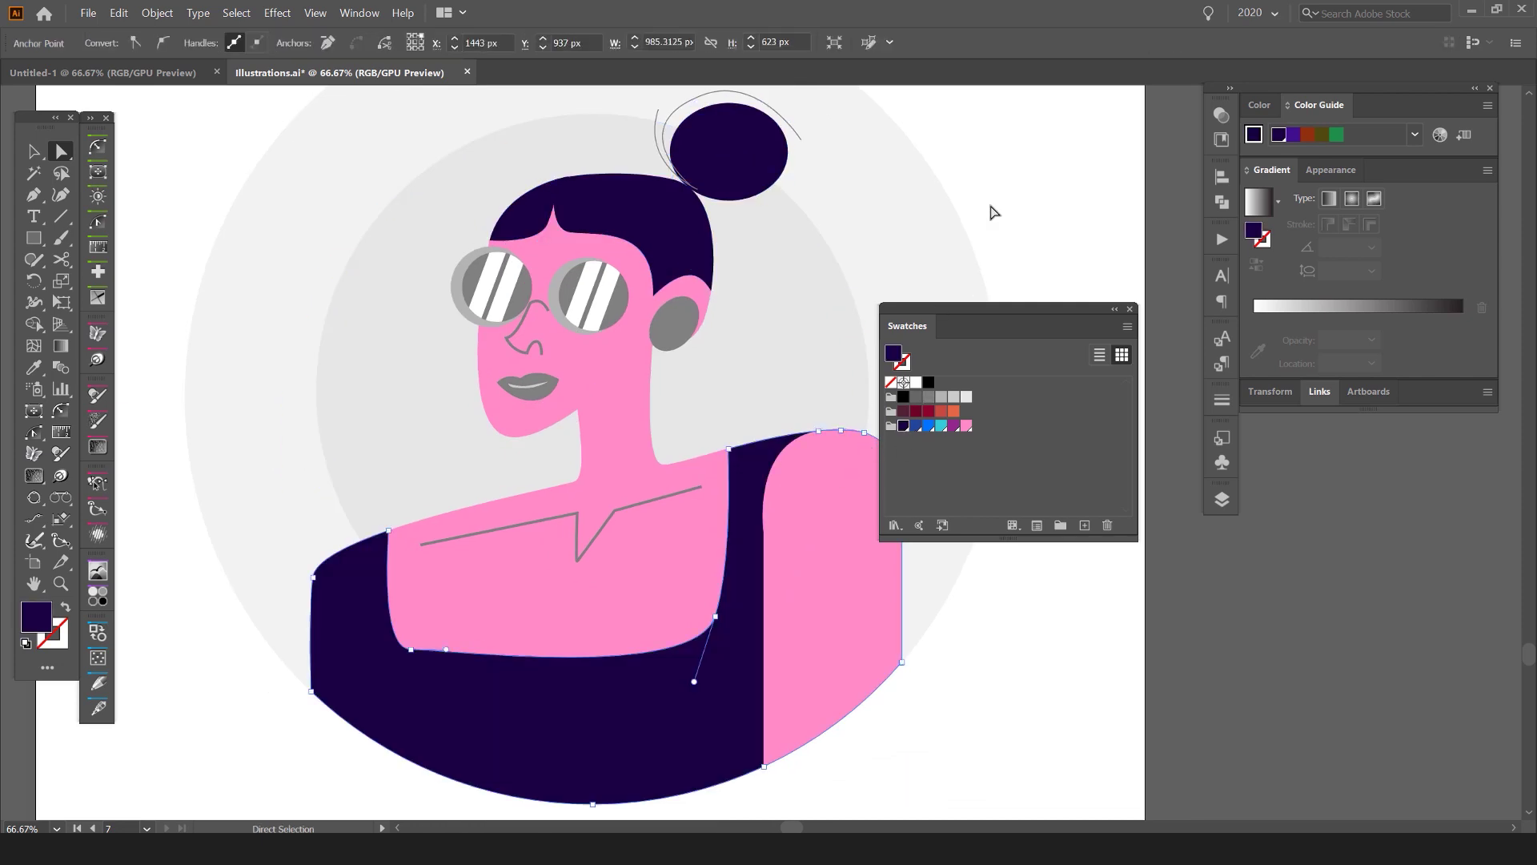
Step: Set the collarbone line's stroke to the dark navy swatch
click(721, 370)
scroll(638, 518, up, 1)
click(639, 511)
scroll(552, 540, up, 1)
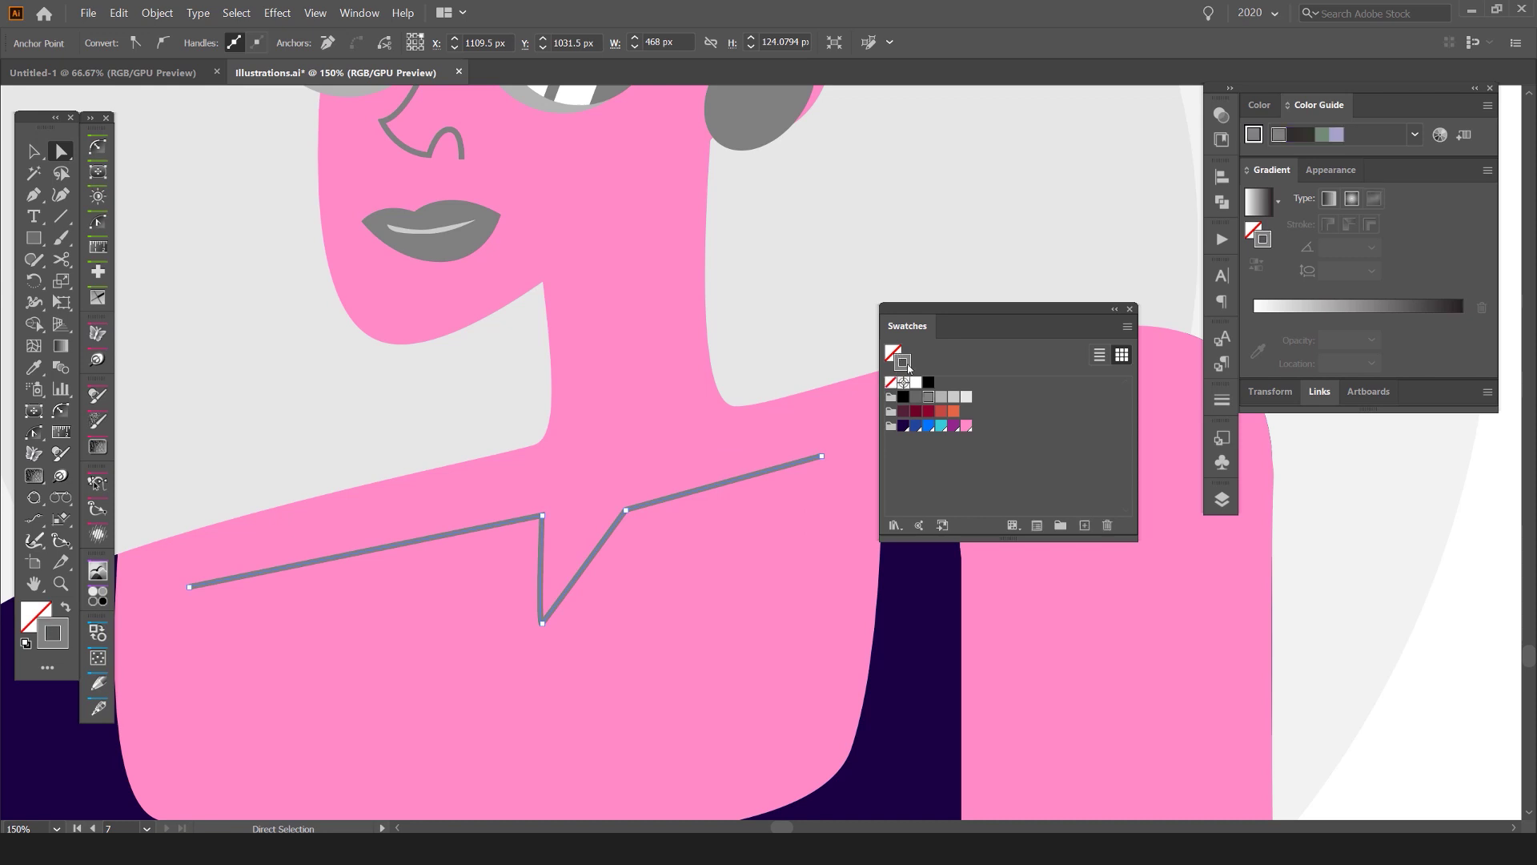
click(904, 425)
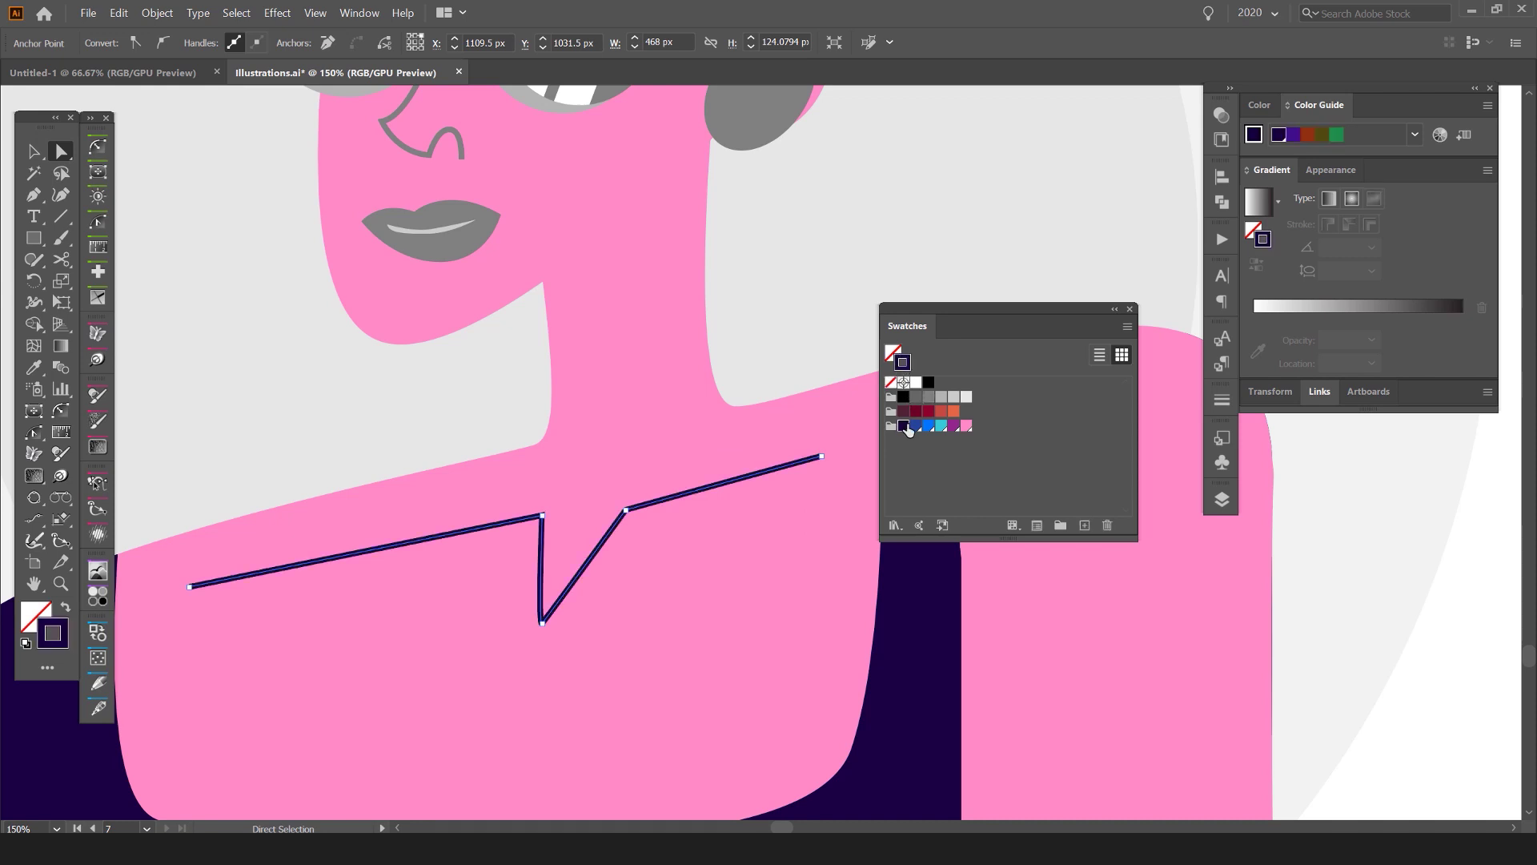
Step: Try filling the collarbone line with the medium blue swatch and undo the fill
click(805, 330)
click(734, 480)
key(ctrl+z)
click(916, 425)
scroll(570, 555, up, 4)
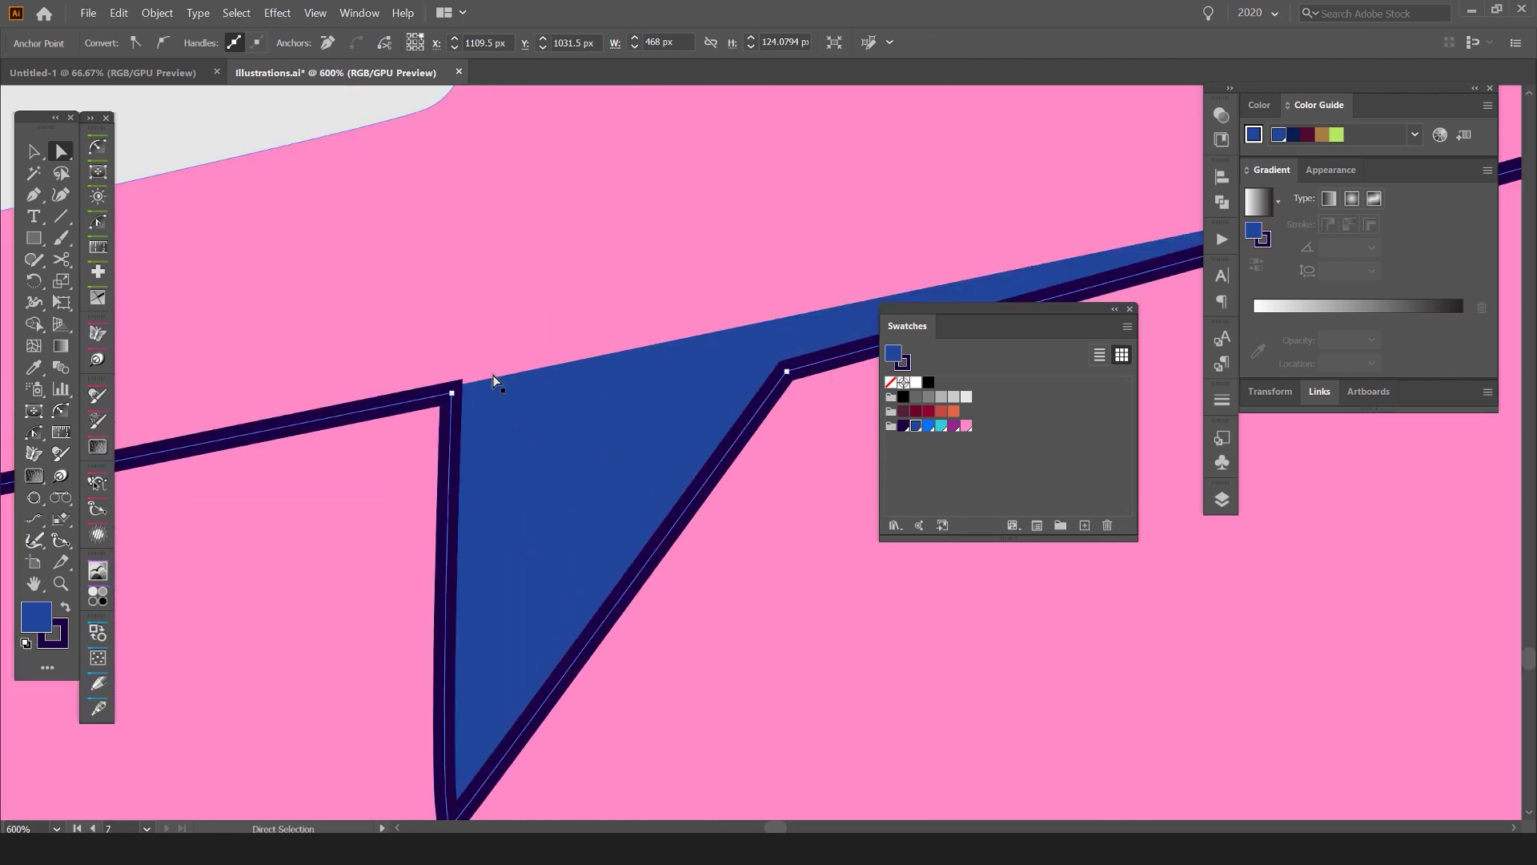
scroll(493, 374, down, 4)
key(ctrl+z)
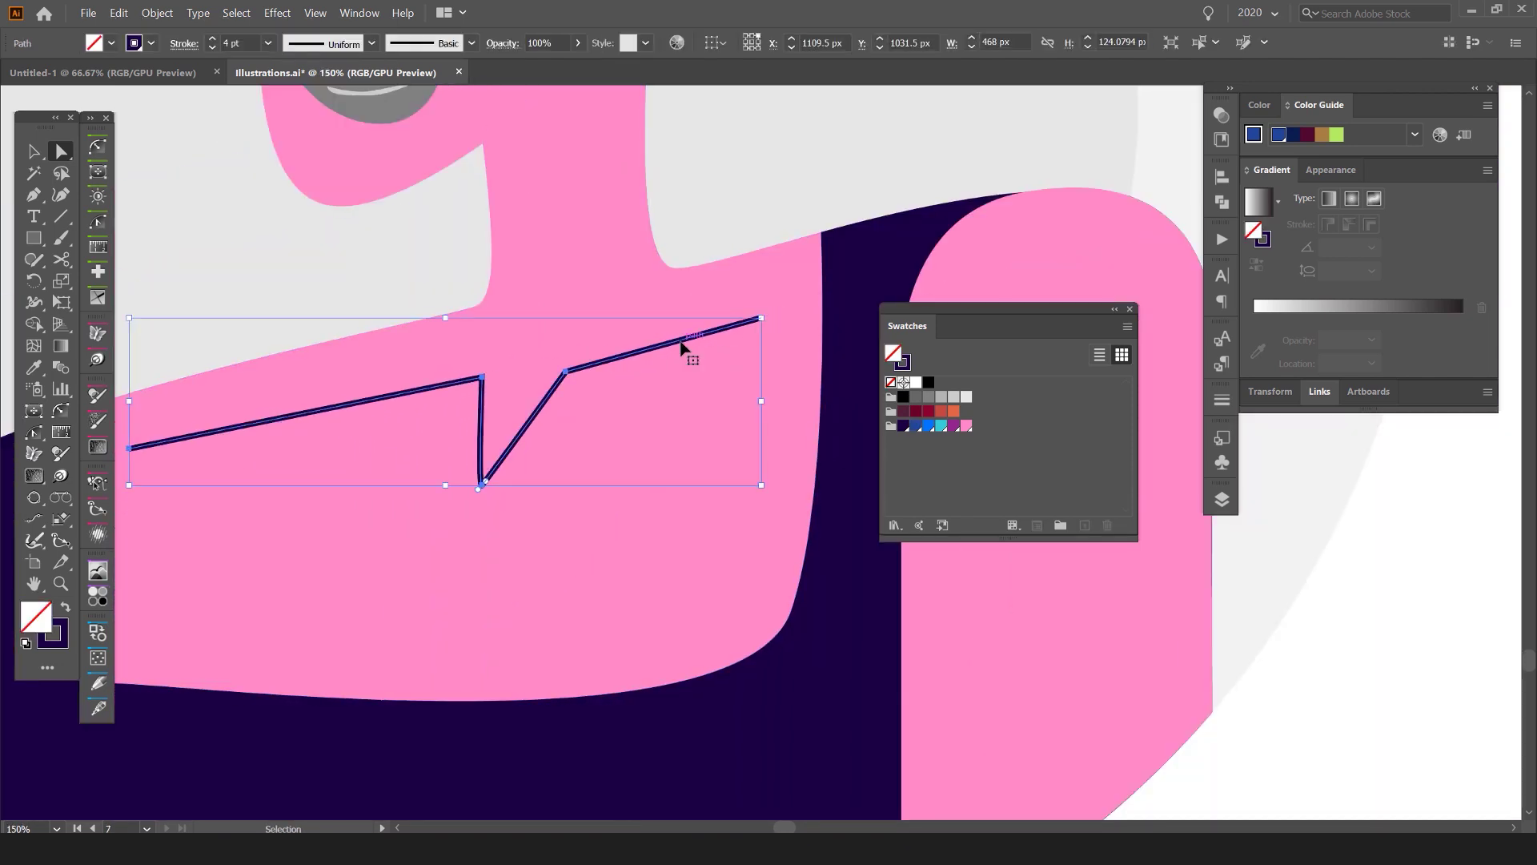
Step: Match the nose line to the collarbone line's dark navy stroke with the Eyedropper
scroll(683, 343, down, 2)
drag(683, 373, 697, 501)
scroll(643, 445, up, 2)
click(686, 453)
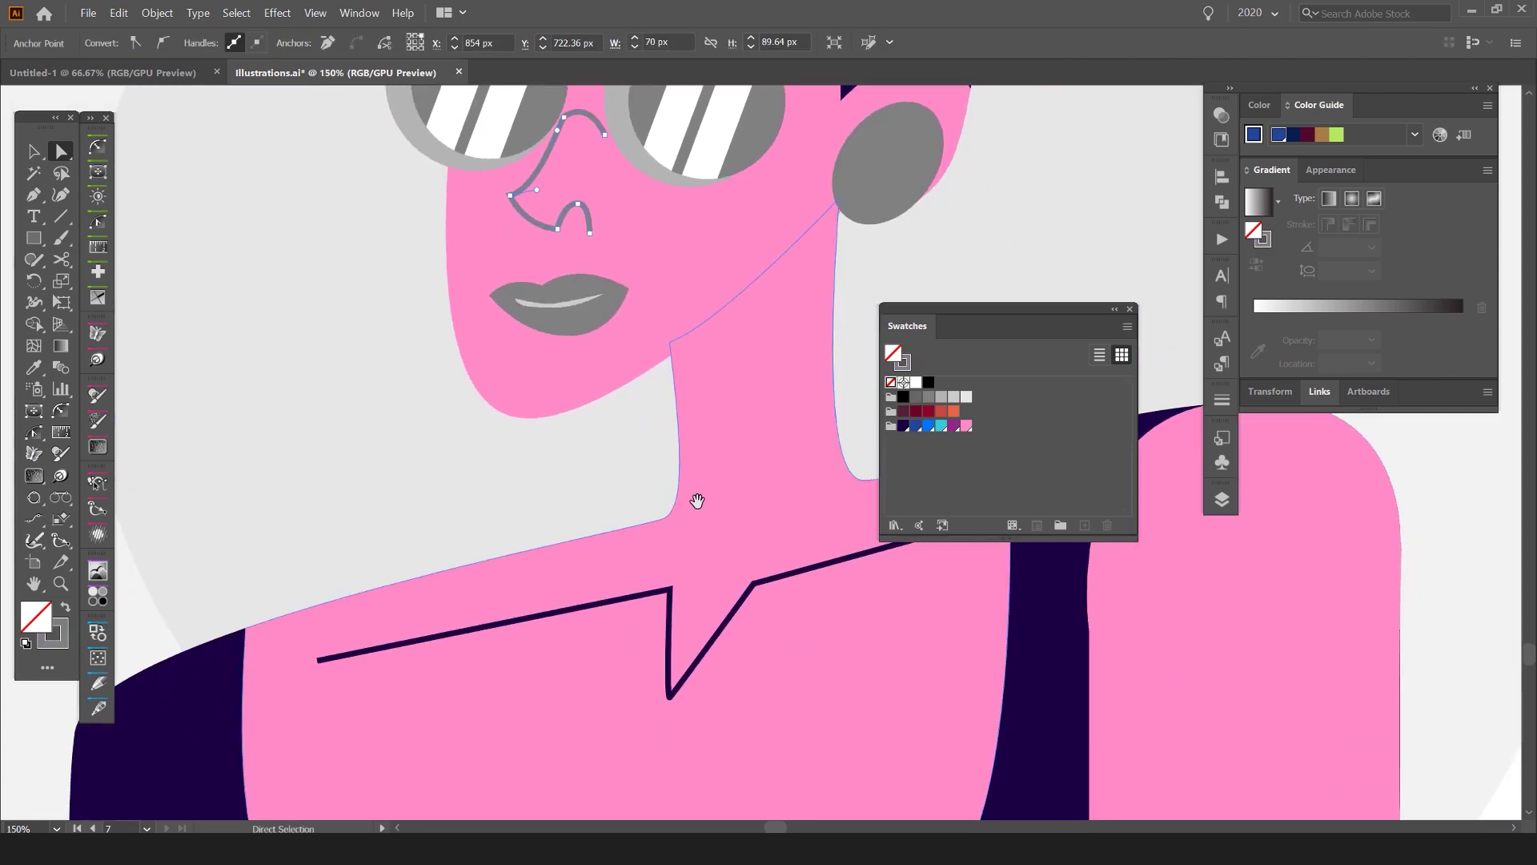
scroll(640, 589, down, 2)
scroll(610, 576, up, 4)
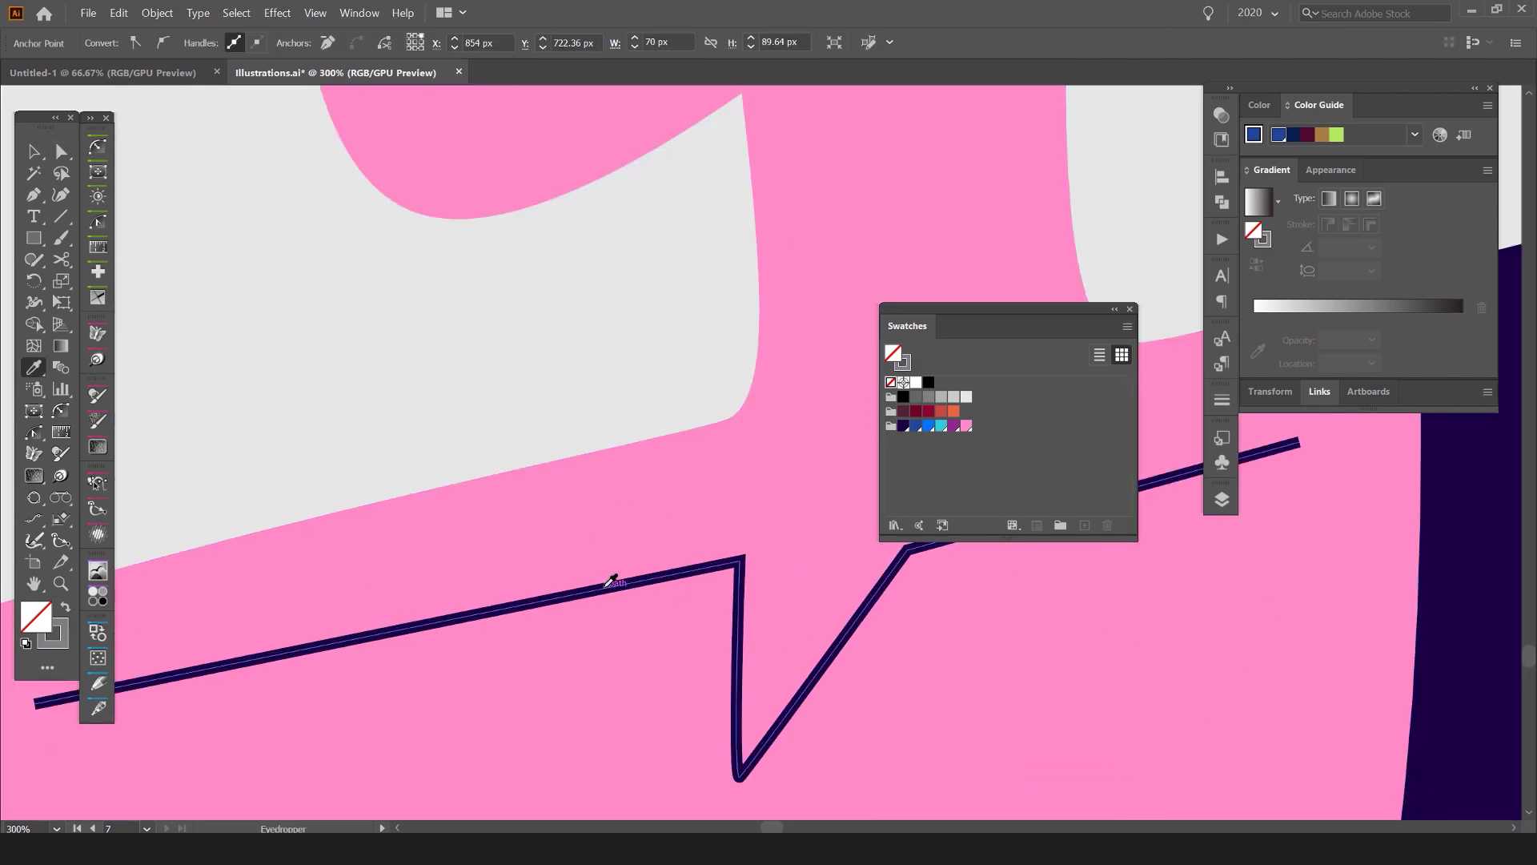
click(611, 576)
scroll(561, 513, down, 5)
key(v)
click(525, 442)
Step: Fill the lips with the purple swatch and the thin mouth line with dark navy
scroll(567, 401, up, 2)
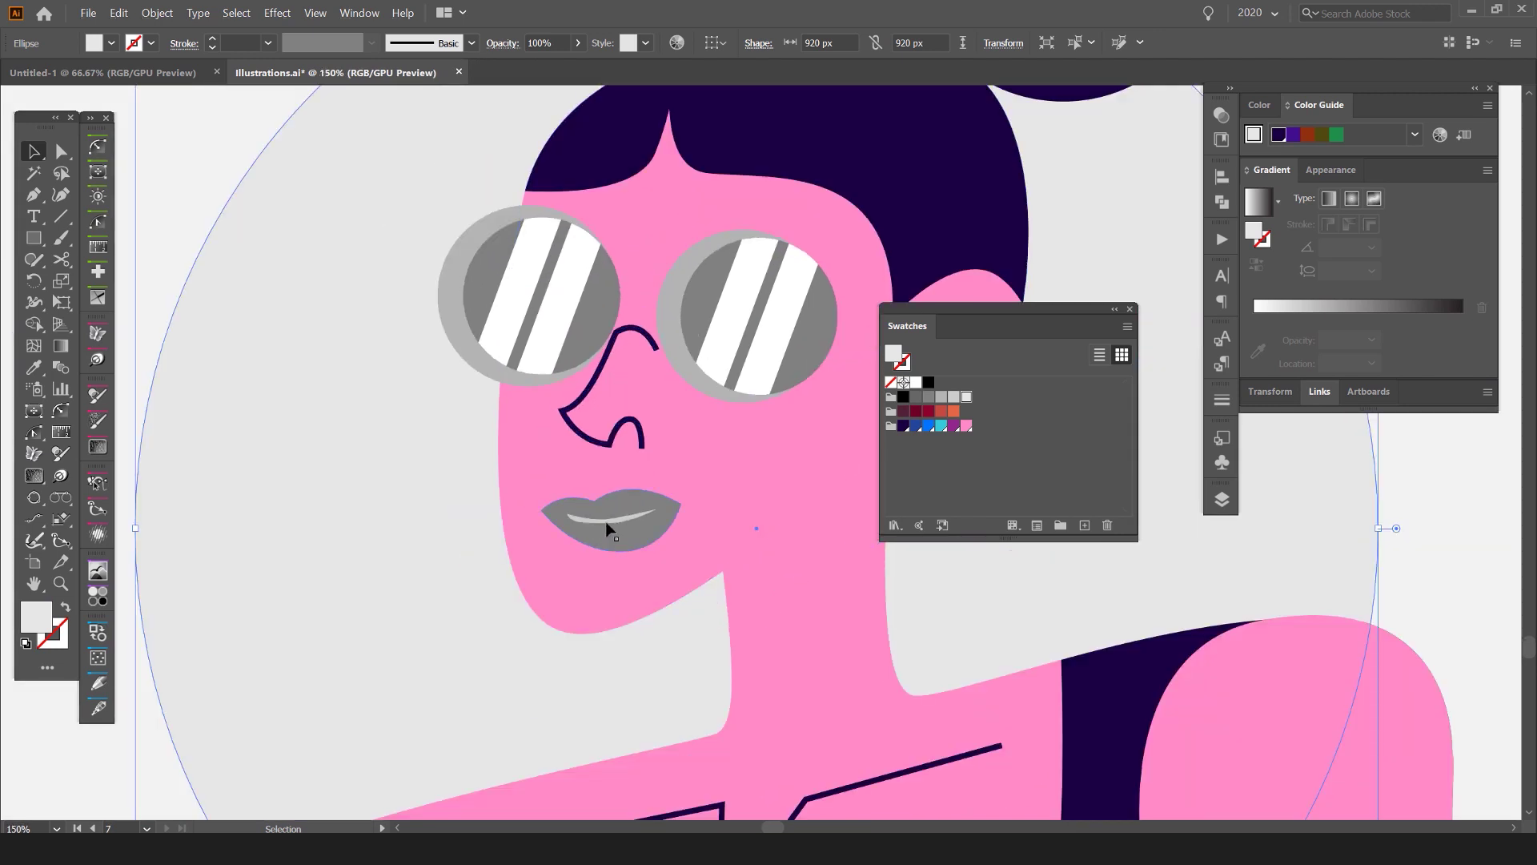
key(a)
click(608, 530)
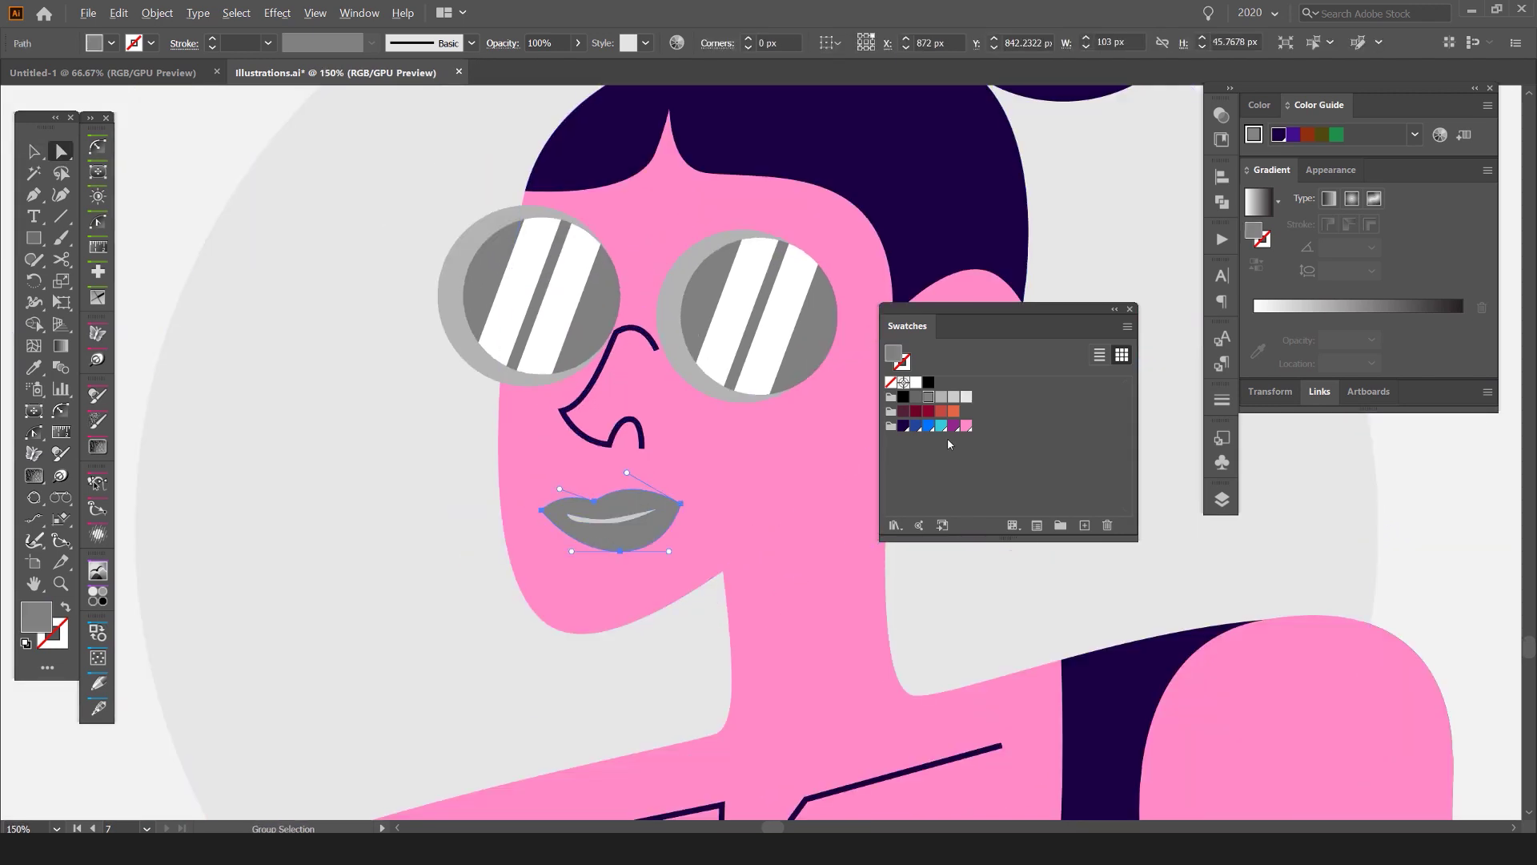
click(953, 426)
scroll(612, 539, up, 2)
click(620, 502)
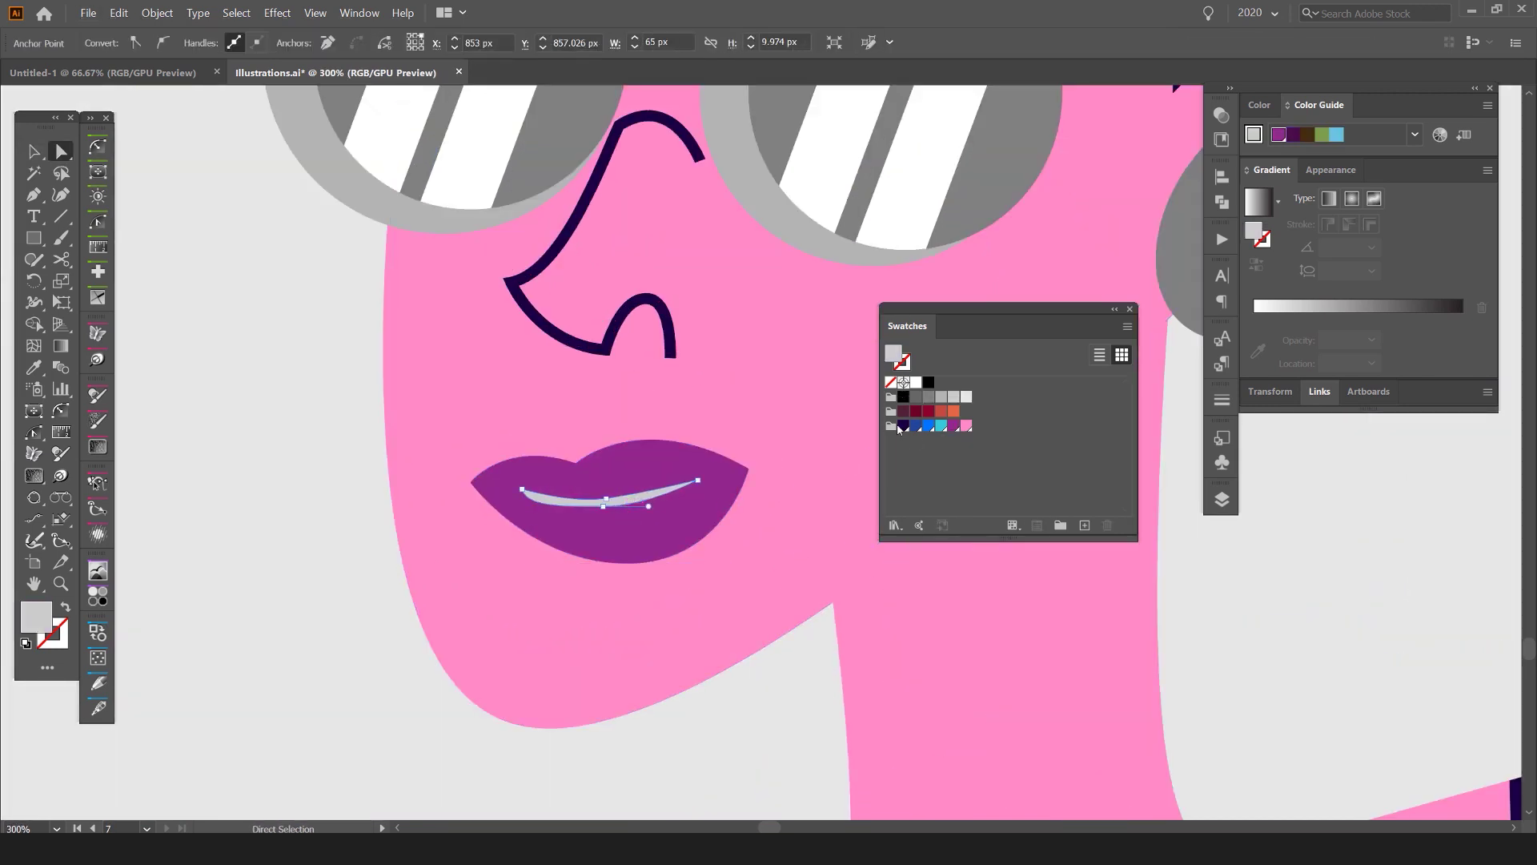
scroll(793, 428, down, 1)
click(903, 426)
Step: Fill both sunglasses lenses behind the white reflections with the dark navy swatch
drag(839, 429, 780, 533)
drag(748, 435, 650, 506)
click(713, 330)
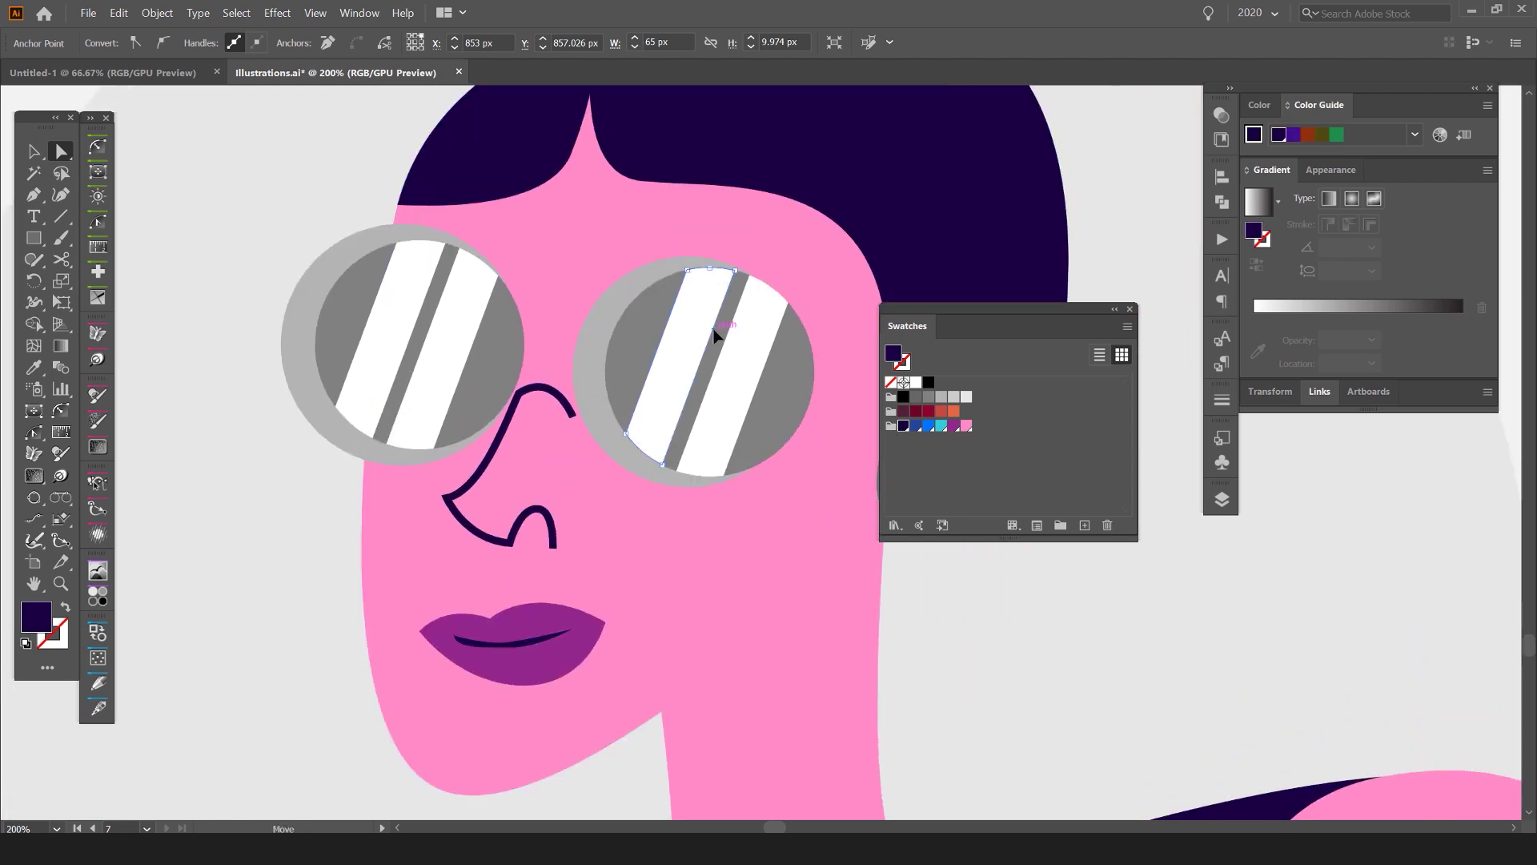
click(798, 385)
shift+click(493, 346)
click(940, 425)
click(928, 425)
click(915, 425)
click(903, 425)
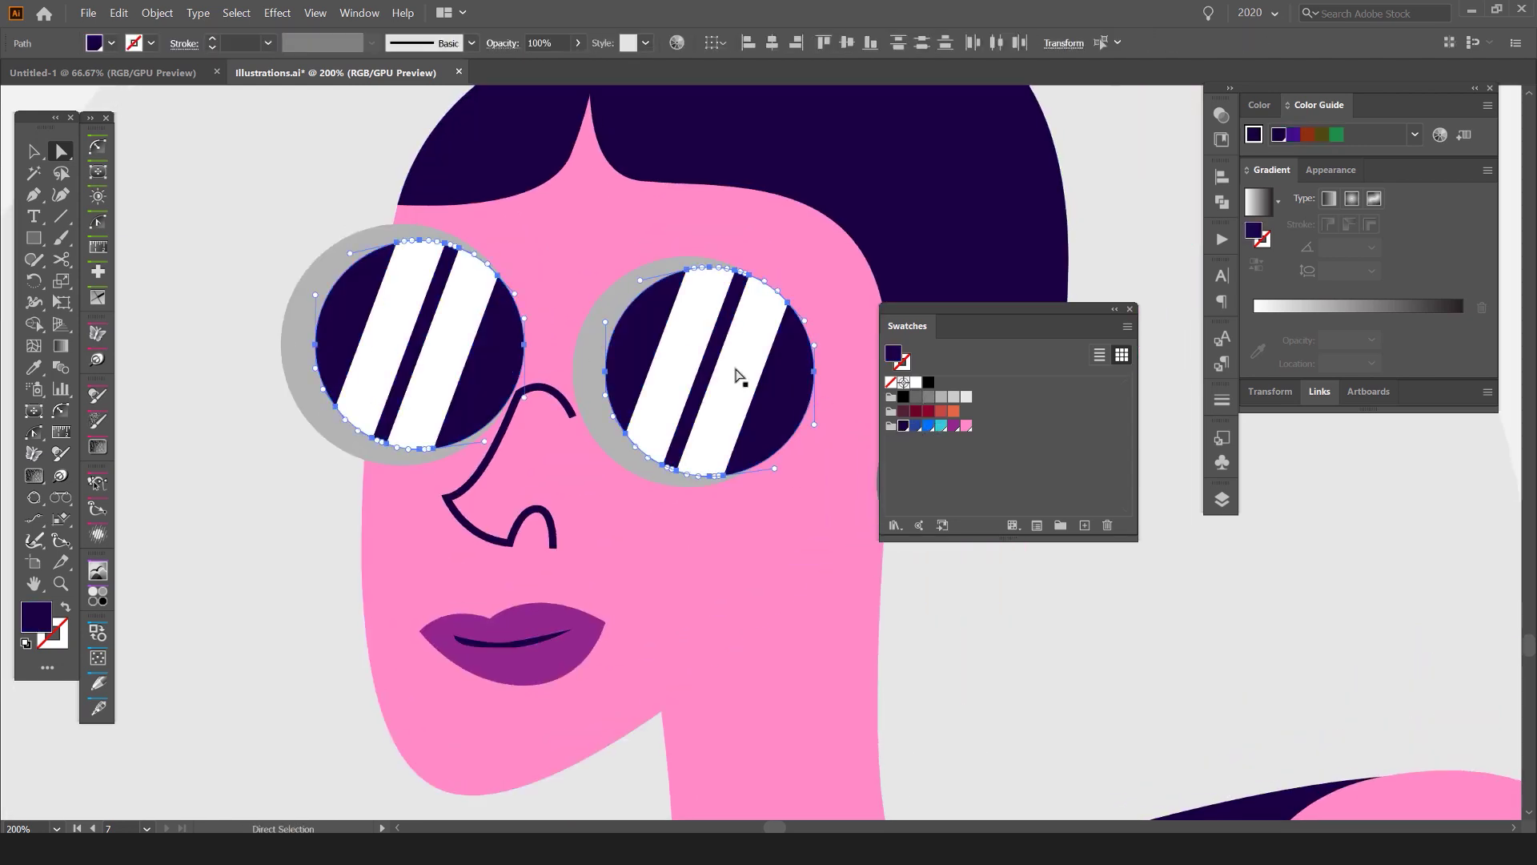
Step: Fill both sunglasses frames with the purple swatch
click(608, 310)
shift+click(337, 258)
click(929, 426)
click(954, 426)
key(ctrl+minus)
key(ctrl+minus)
Step: Lock the selected shape and match the loose hair strands around the bun to the nose line's dark navy stroke with the Eyedropper
drag(1015, 171, 862, 262)
drag(730, 234, 735, 271)
key(ctrl+z)
key(ctrl+2)
scroll(731, 209, up, 3)
scroll(737, 280, down, 1)
drag(727, 465, 678, 302)
scroll(678, 302, down, 1)
drag(704, 518, 731, 409)
key(i)
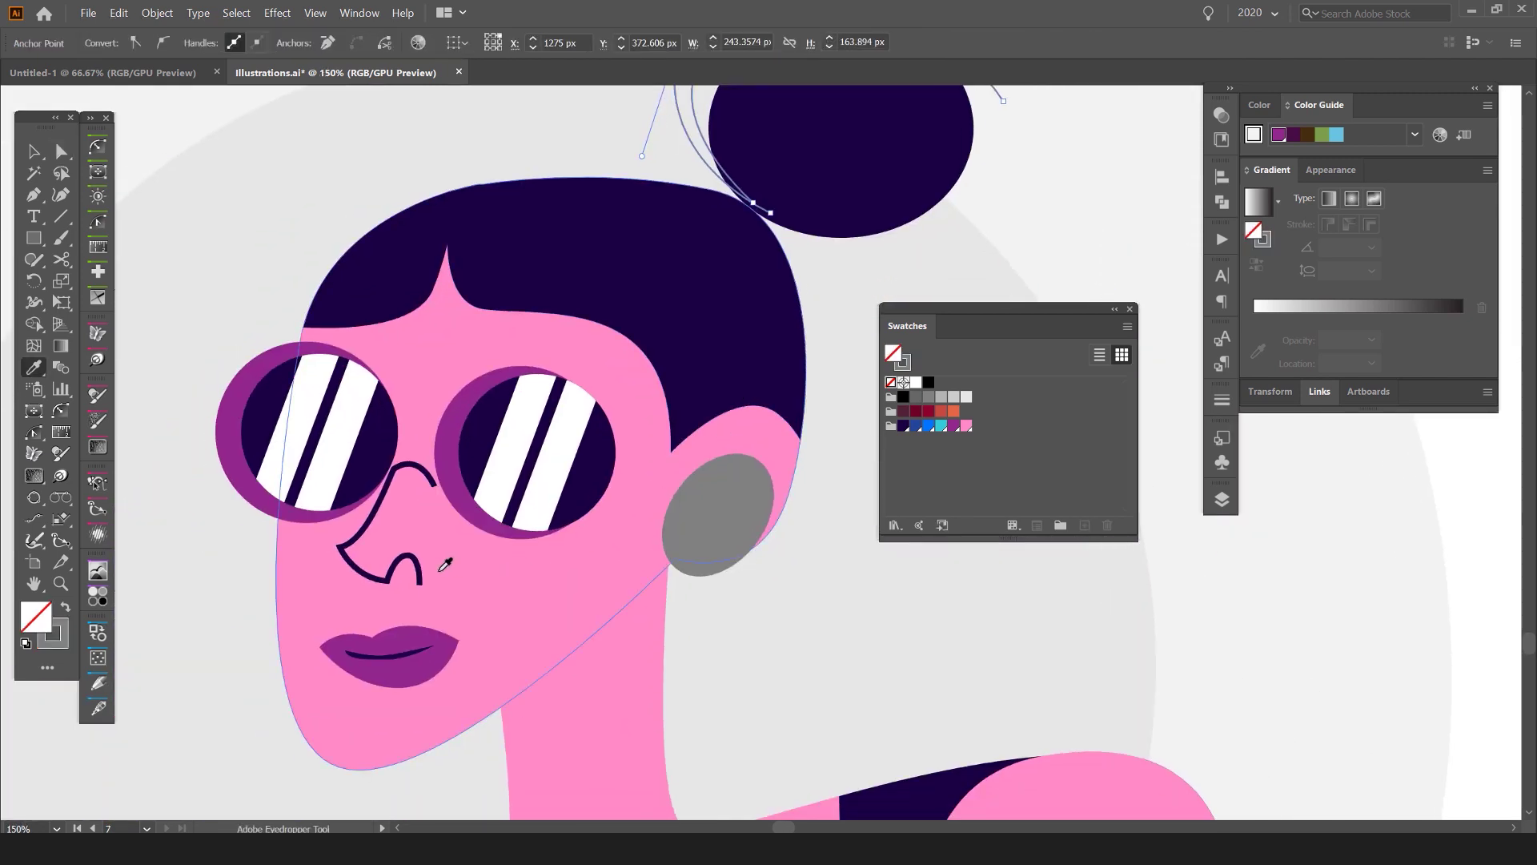
click(356, 542)
scroll(356, 541, down, 2)
key(v)
click(703, 404)
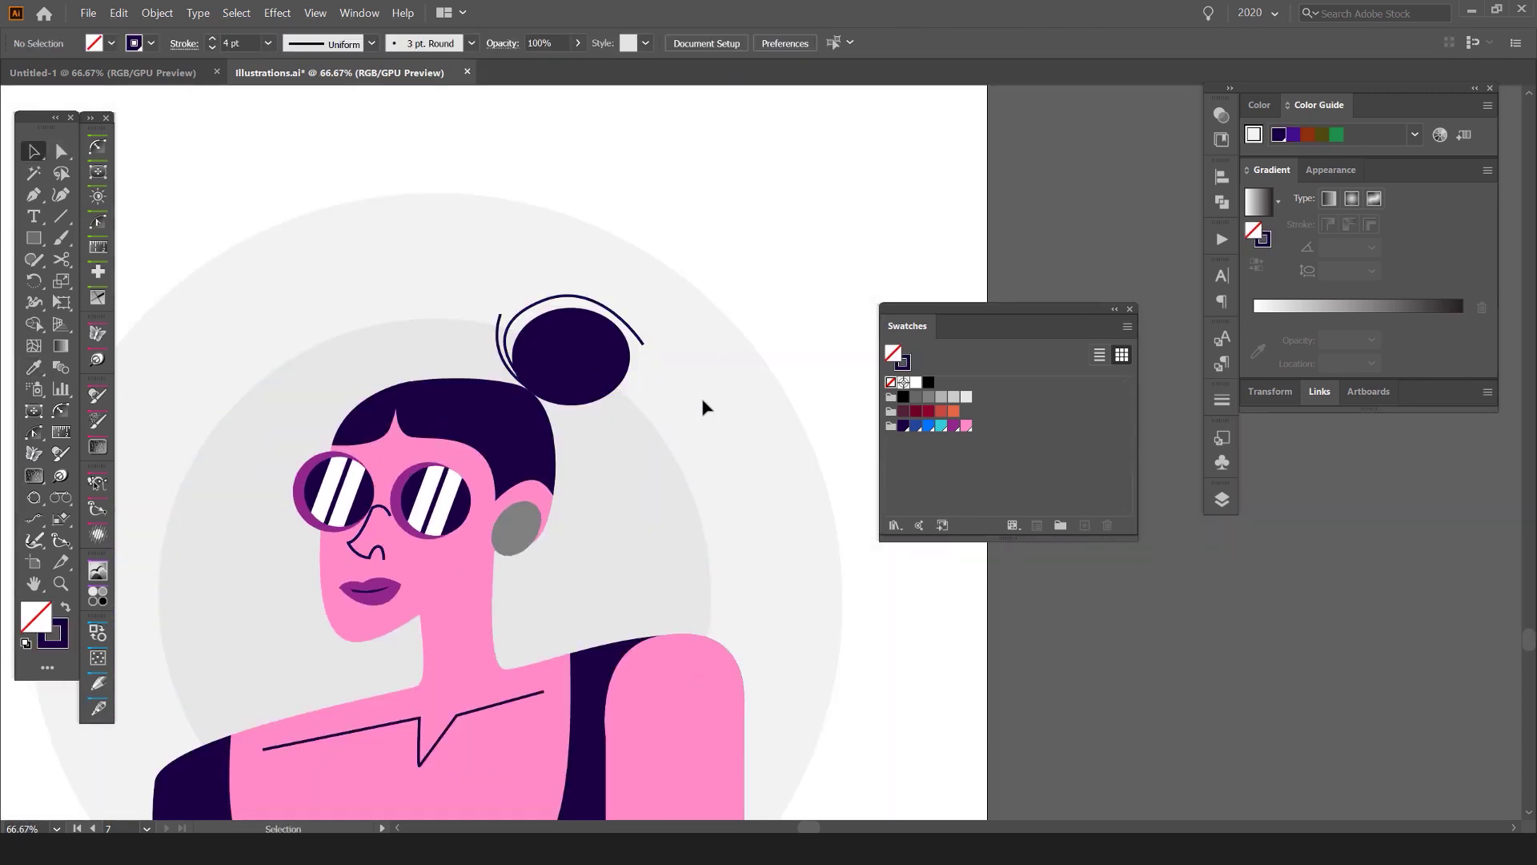
Step: Reshape the longer loose hair strand over the bun by raising its upper anchor point and adjusting its curve handles
scroll(703, 404, down, 1)
scroll(503, 326, up, 4)
drag(669, 332, 560, 346)
key(a)
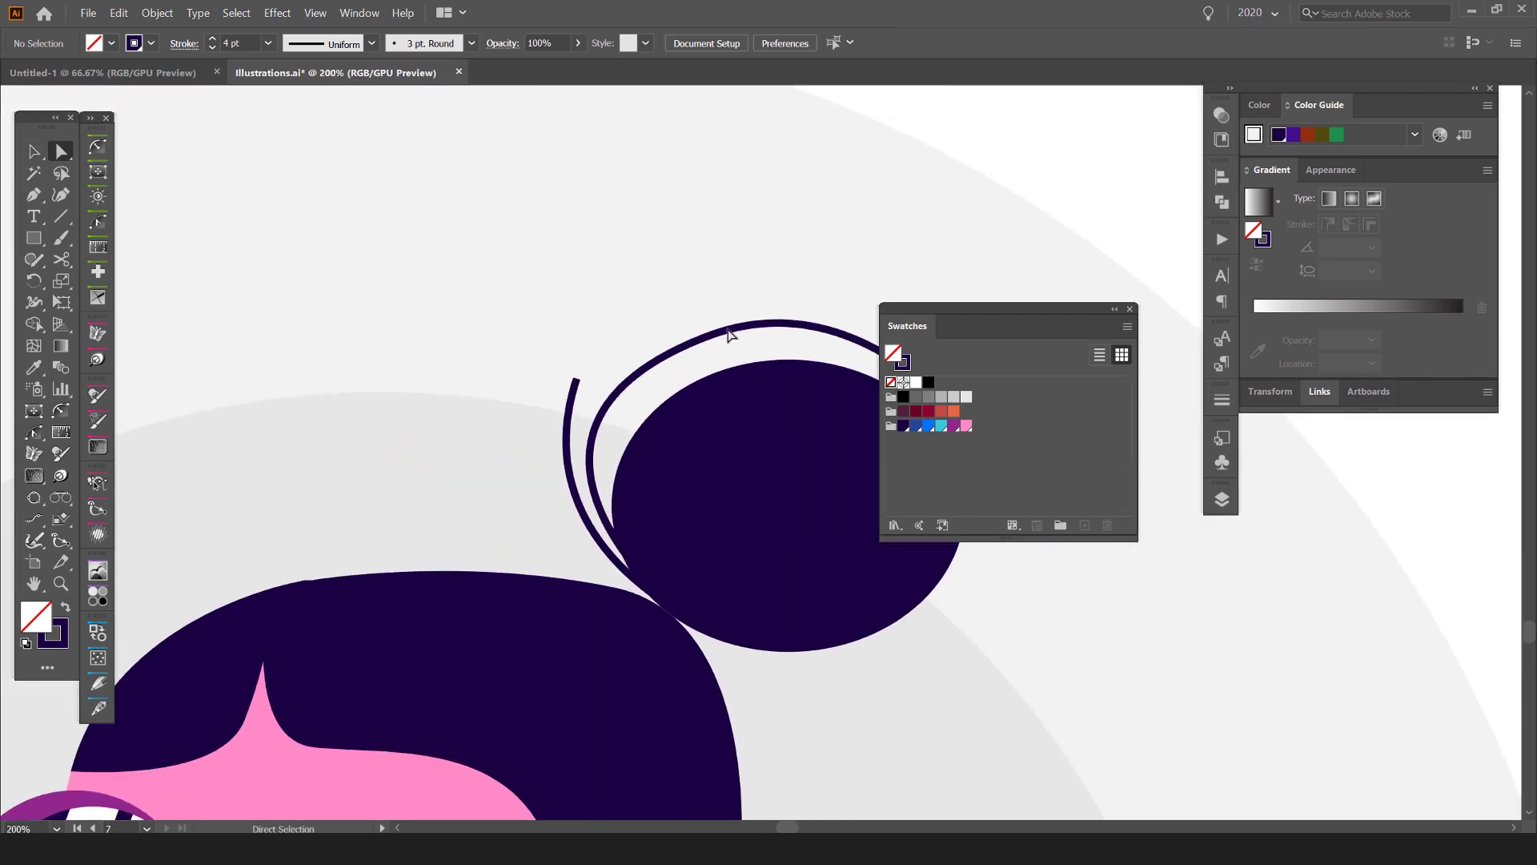
click(709, 334)
scroll(697, 347, up, 1)
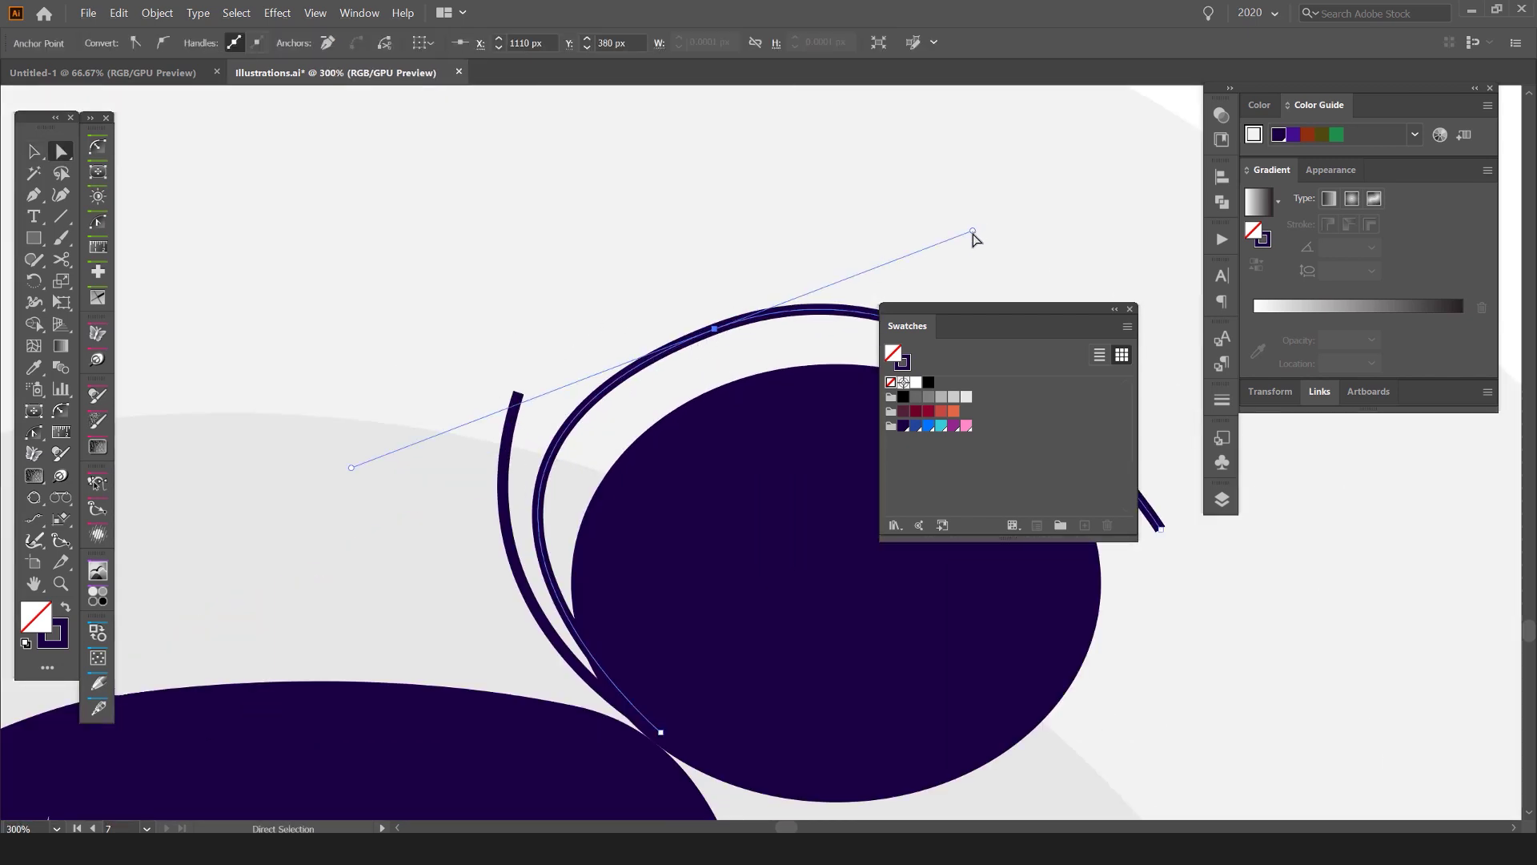
drag(977, 308, 1136, 506)
click(825, 306)
drag(972, 234, 912, 229)
click(711, 328)
drag(369, 489, 402, 480)
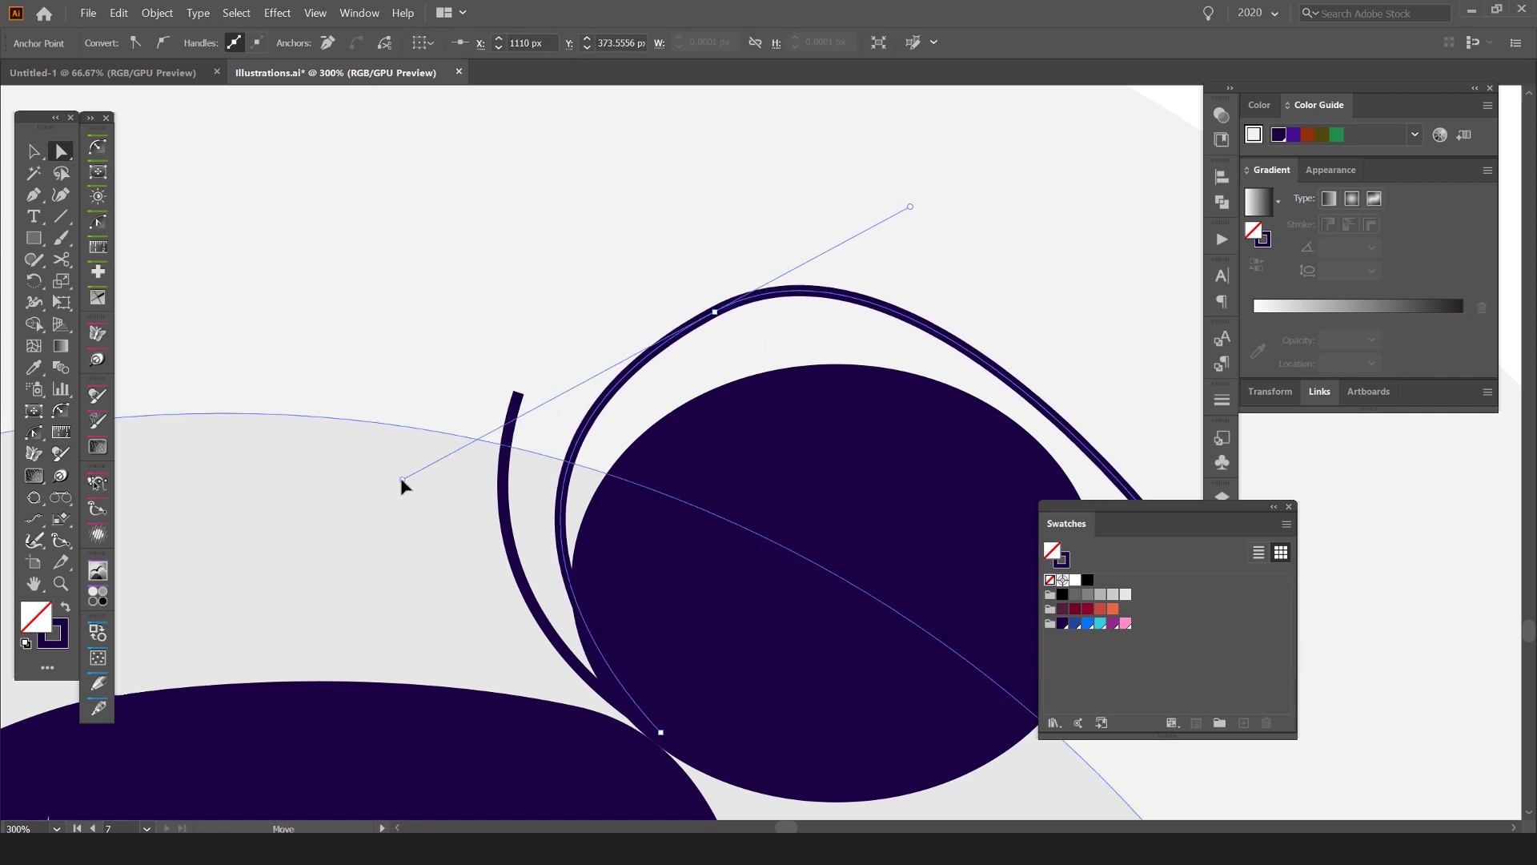
click(771, 273)
drag(717, 312, 712, 311)
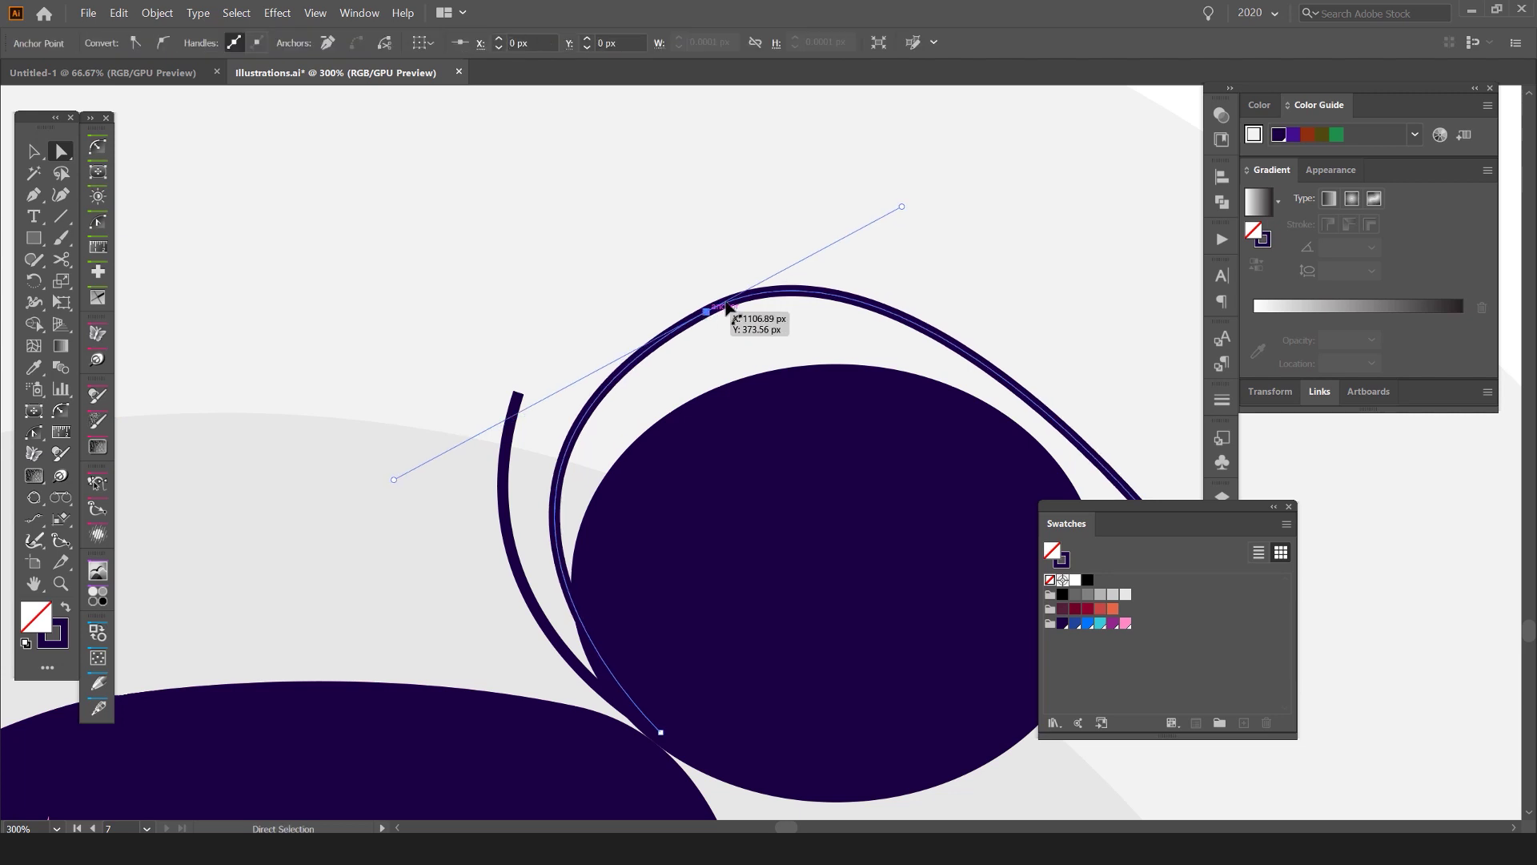
scroll(762, 277, down, 4)
click(762, 276)
Step: Select the white reflection stripes on both sunglasses lenses
drag(764, 452, 772, 353)
key(v)
scroll(653, 406, up, 3)
key(a)
click(655, 404)
shift+click(615, 406)
shift+click(426, 384)
click(406, 371)
click(338, 368)
shift+click(398, 376)
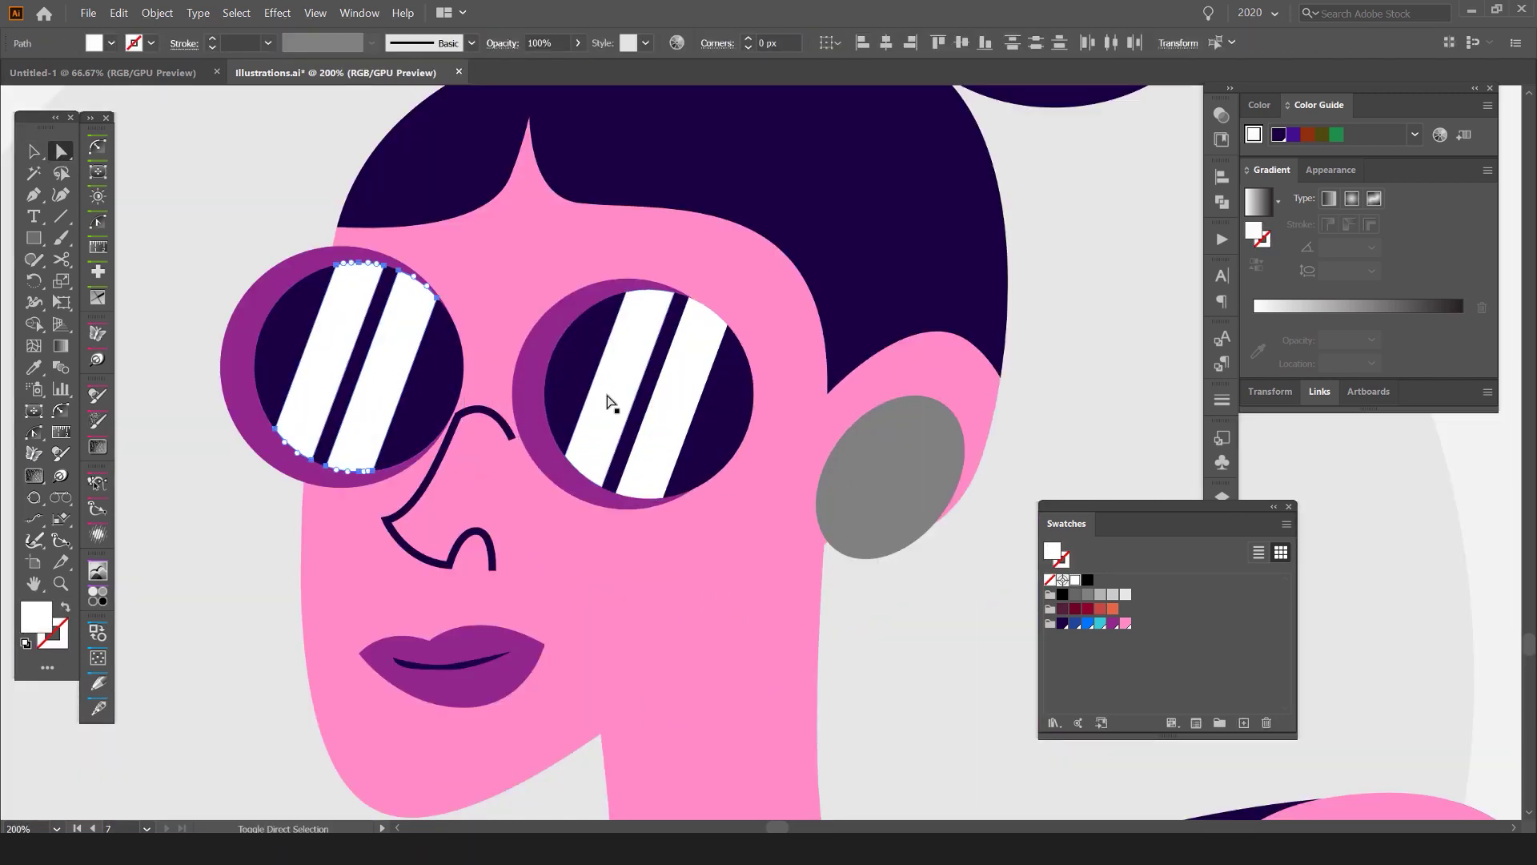
drag(677, 409, 870, 385)
Step: Detach the Transparency panel from the dock and place it beside the portrait's face
click(1220, 116)
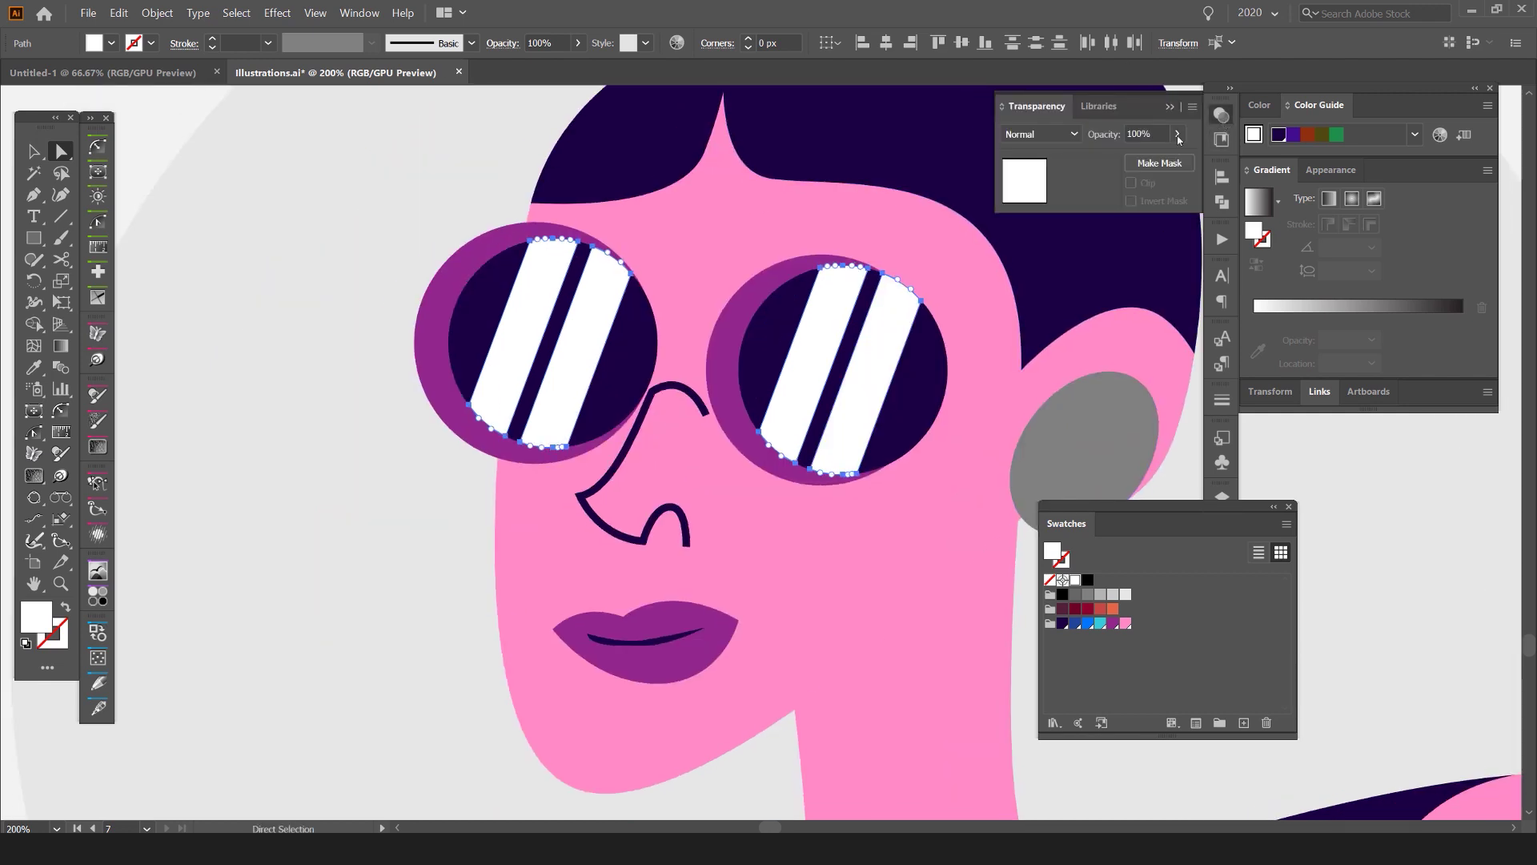
drag(1220, 116, 1036, 210)
click(1030, 186)
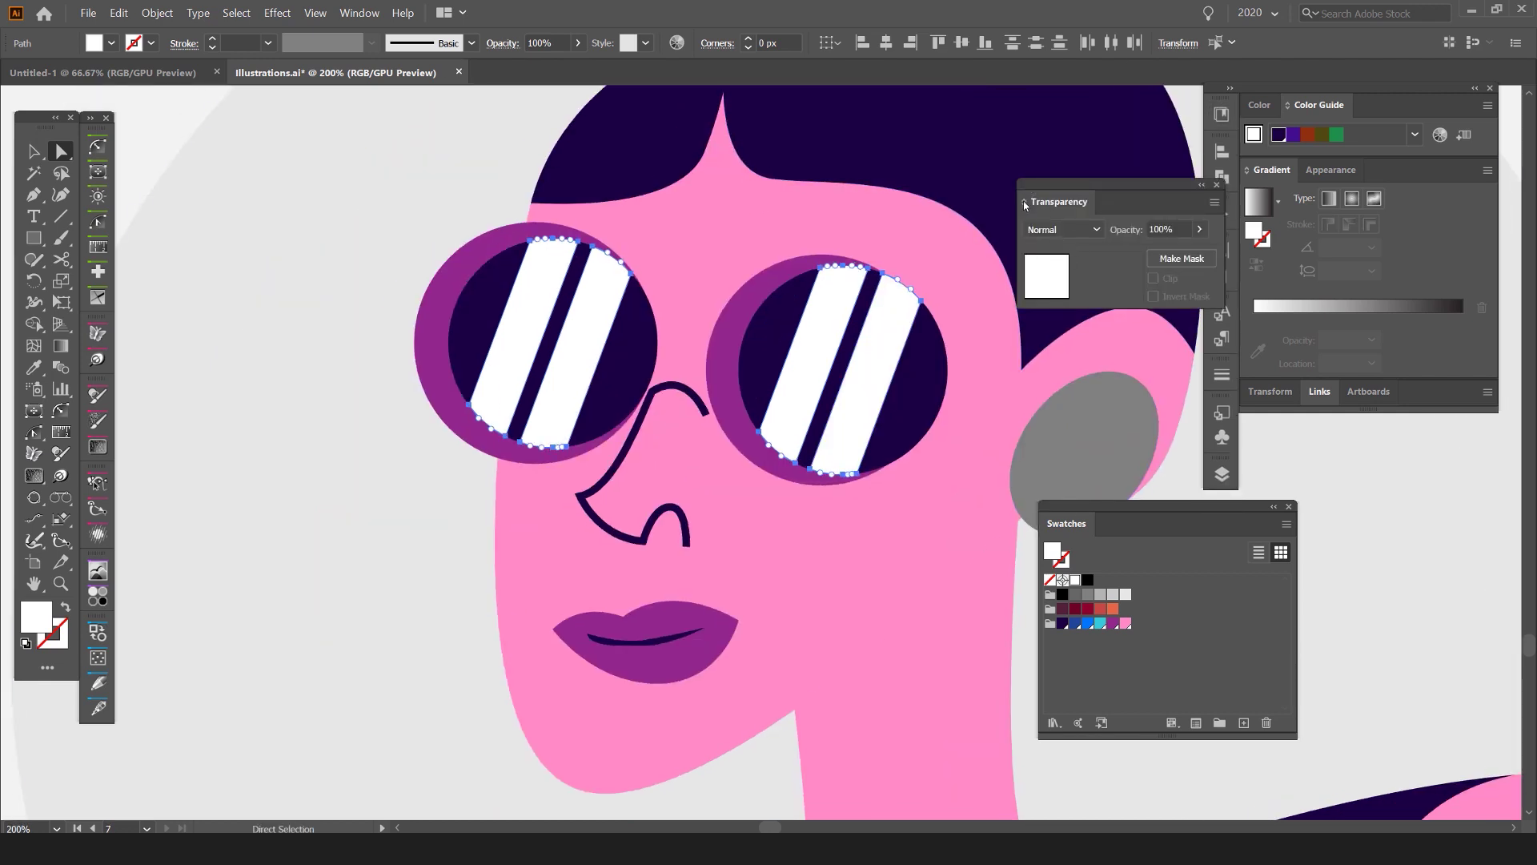
click(353, 16)
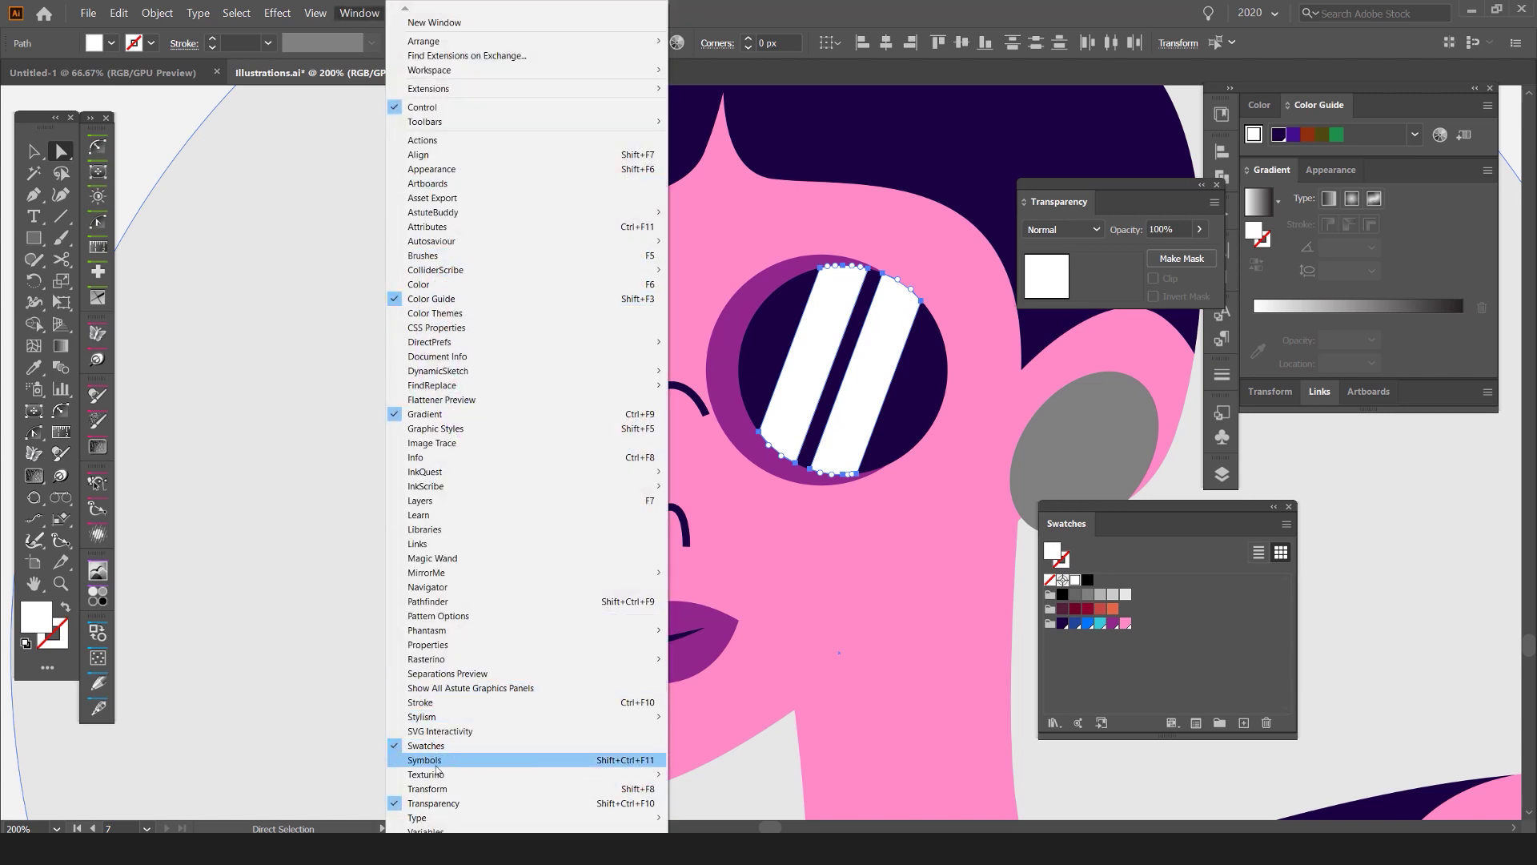
drag(1125, 191, 1103, 205)
Step: Try the lens reflections in Overlay blend mode at 30% opacity
click(1063, 243)
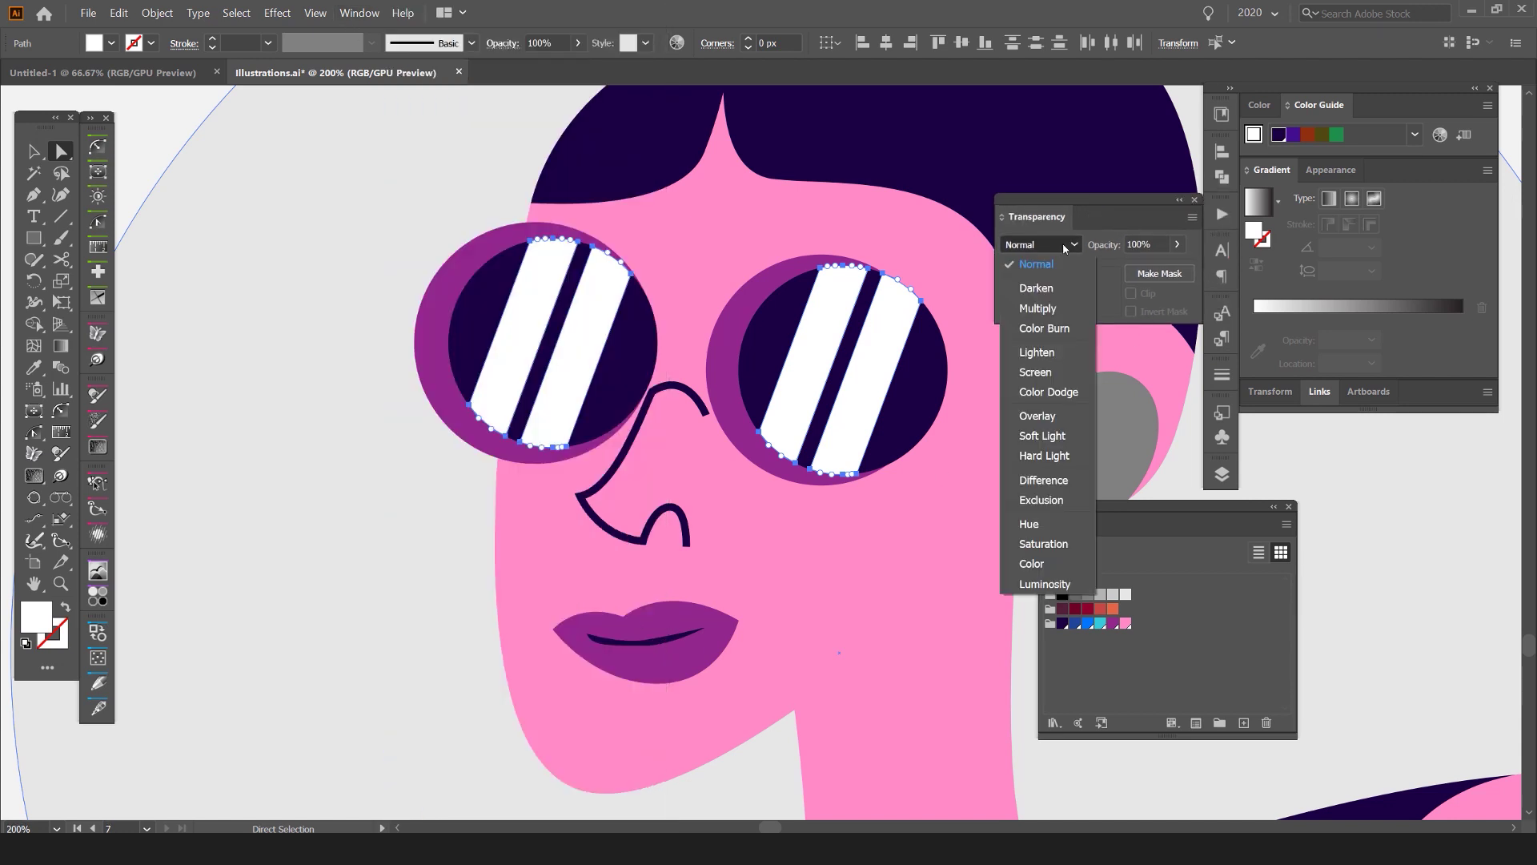
click(1063, 244)
scroll(1063, 246, down, 2)
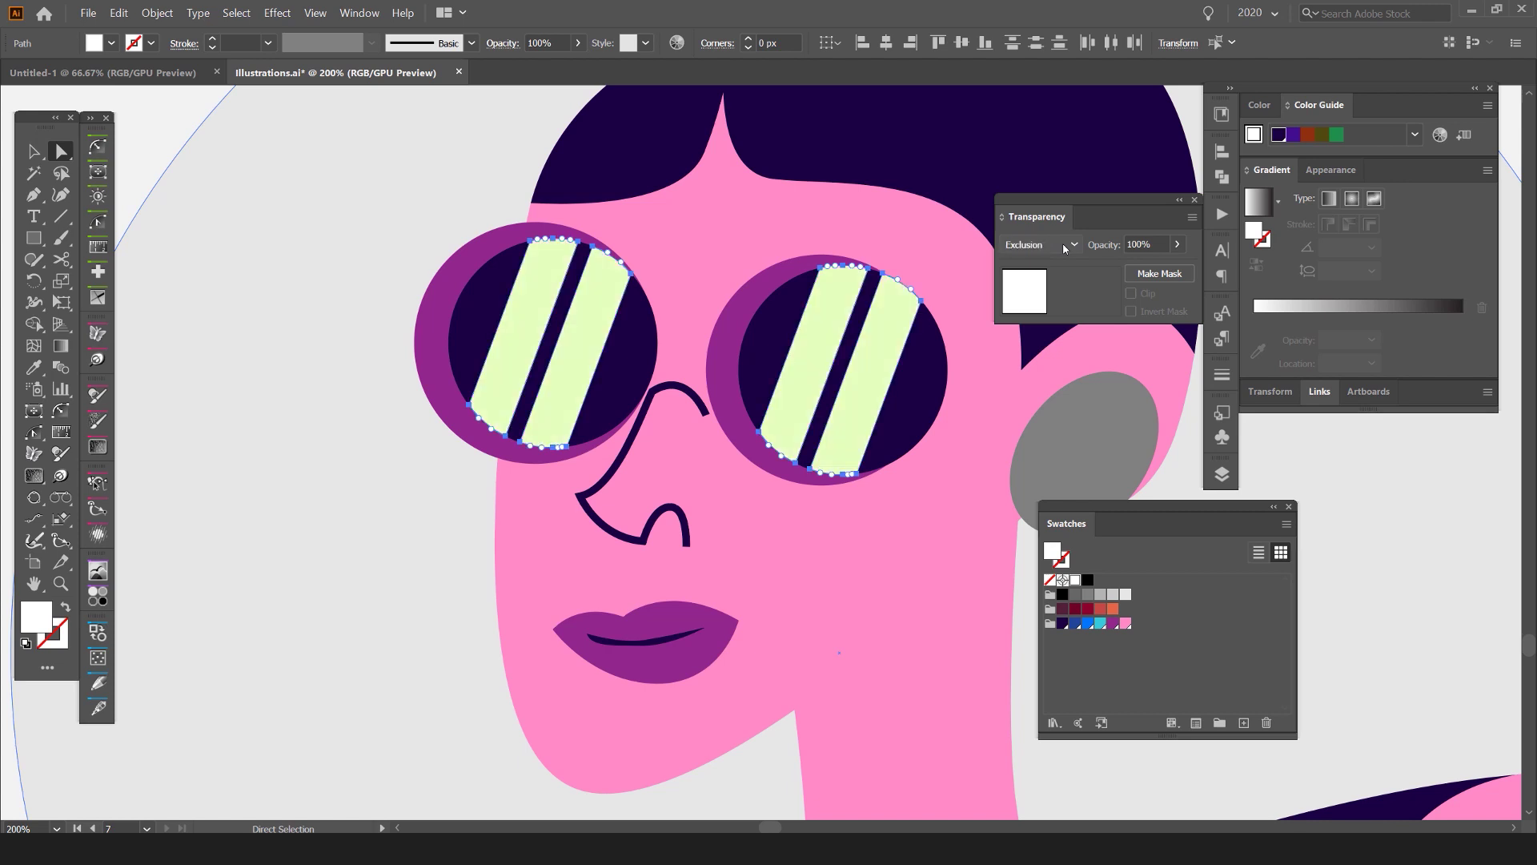
click(1065, 247)
click(1037, 415)
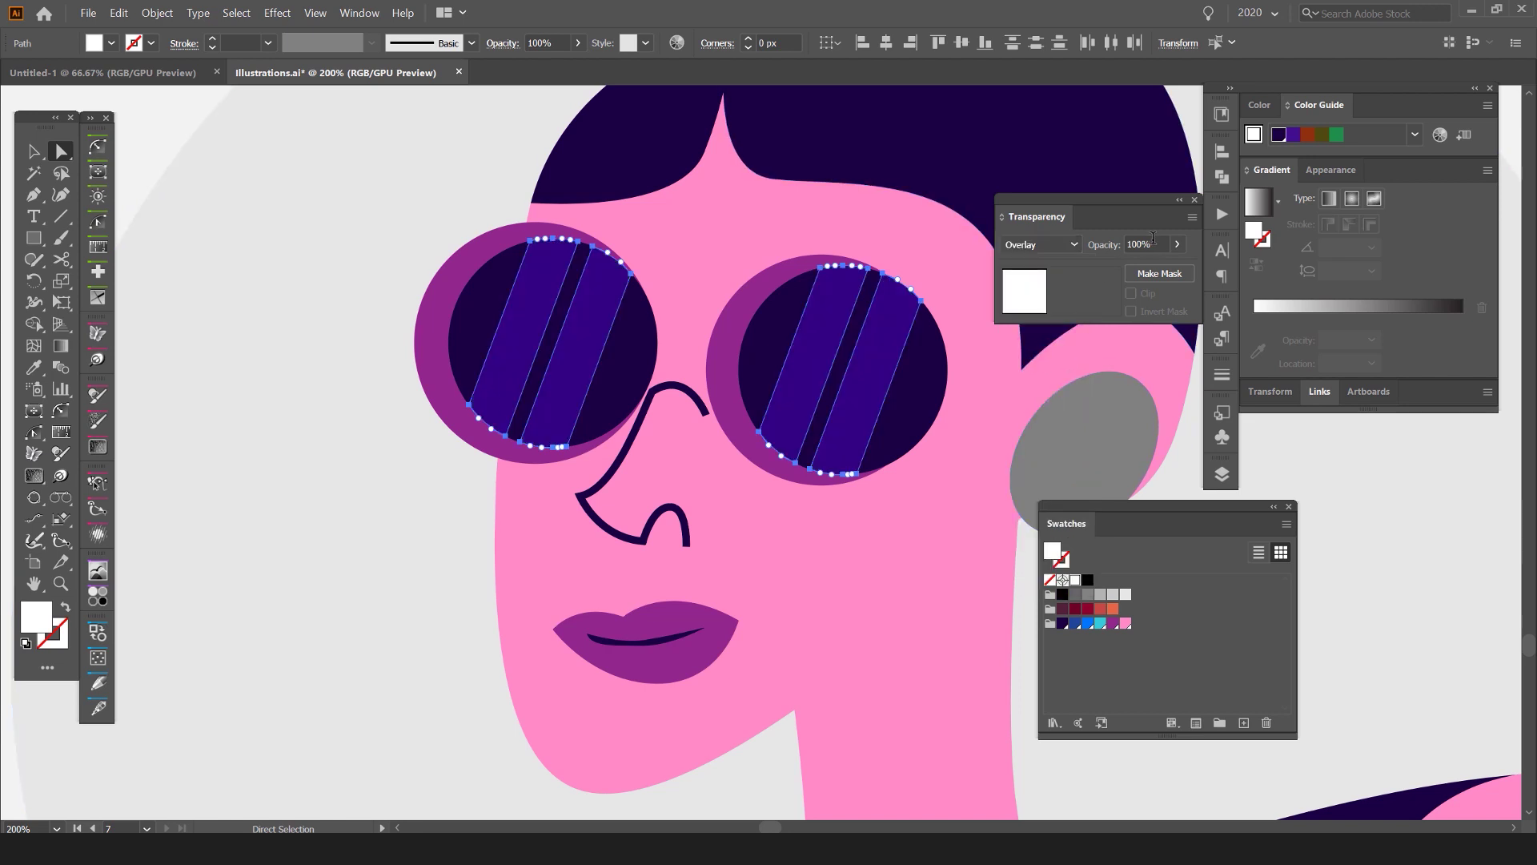
key(Return)
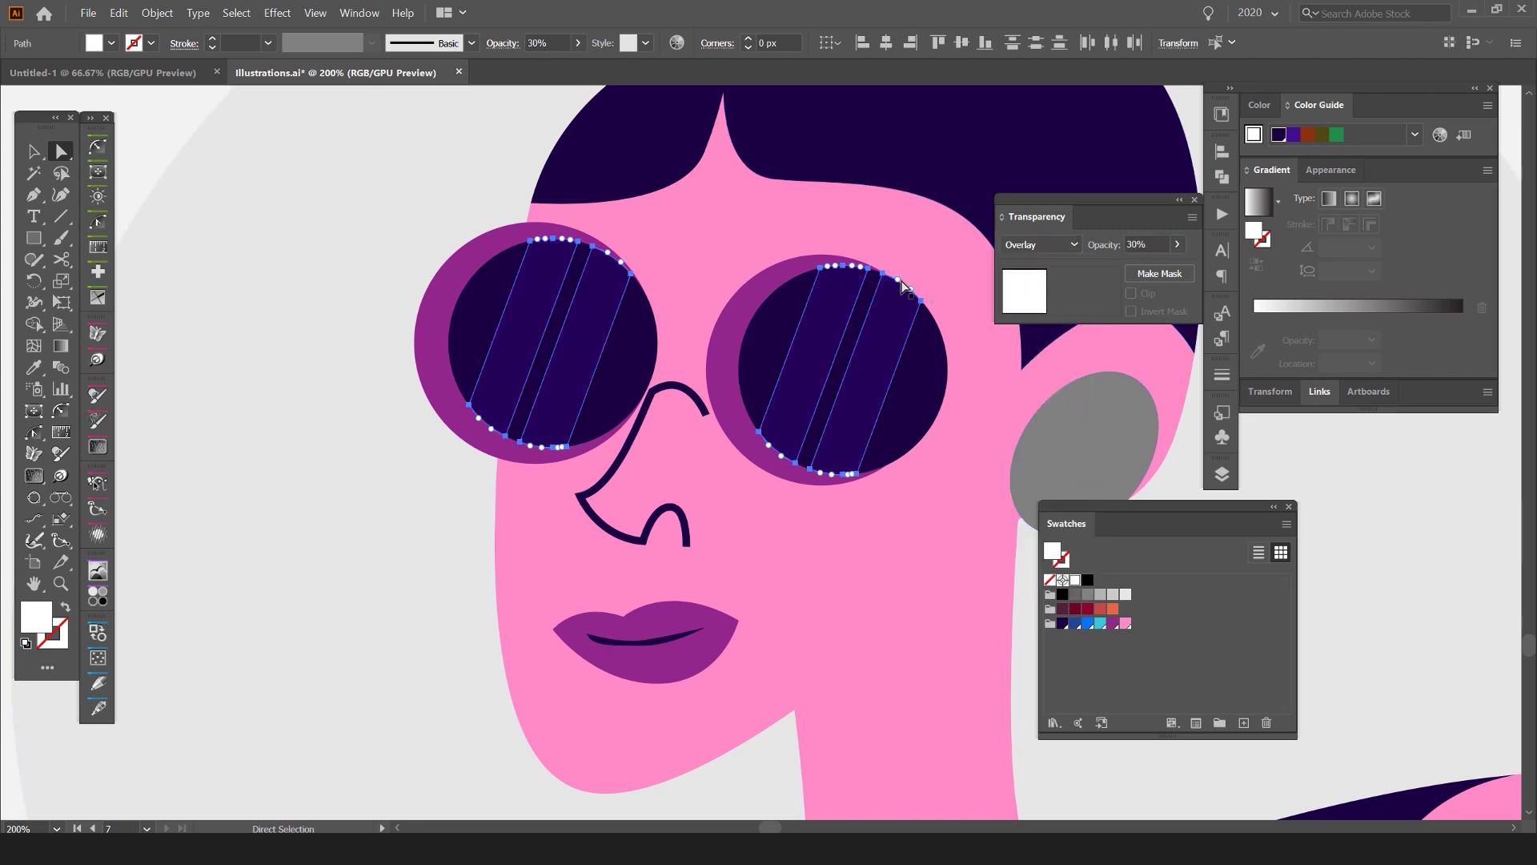
scroll(770, 281, down, 2)
click(374, 271)
scroll(680, 283, down, 2)
scroll(732, 308, up, 4)
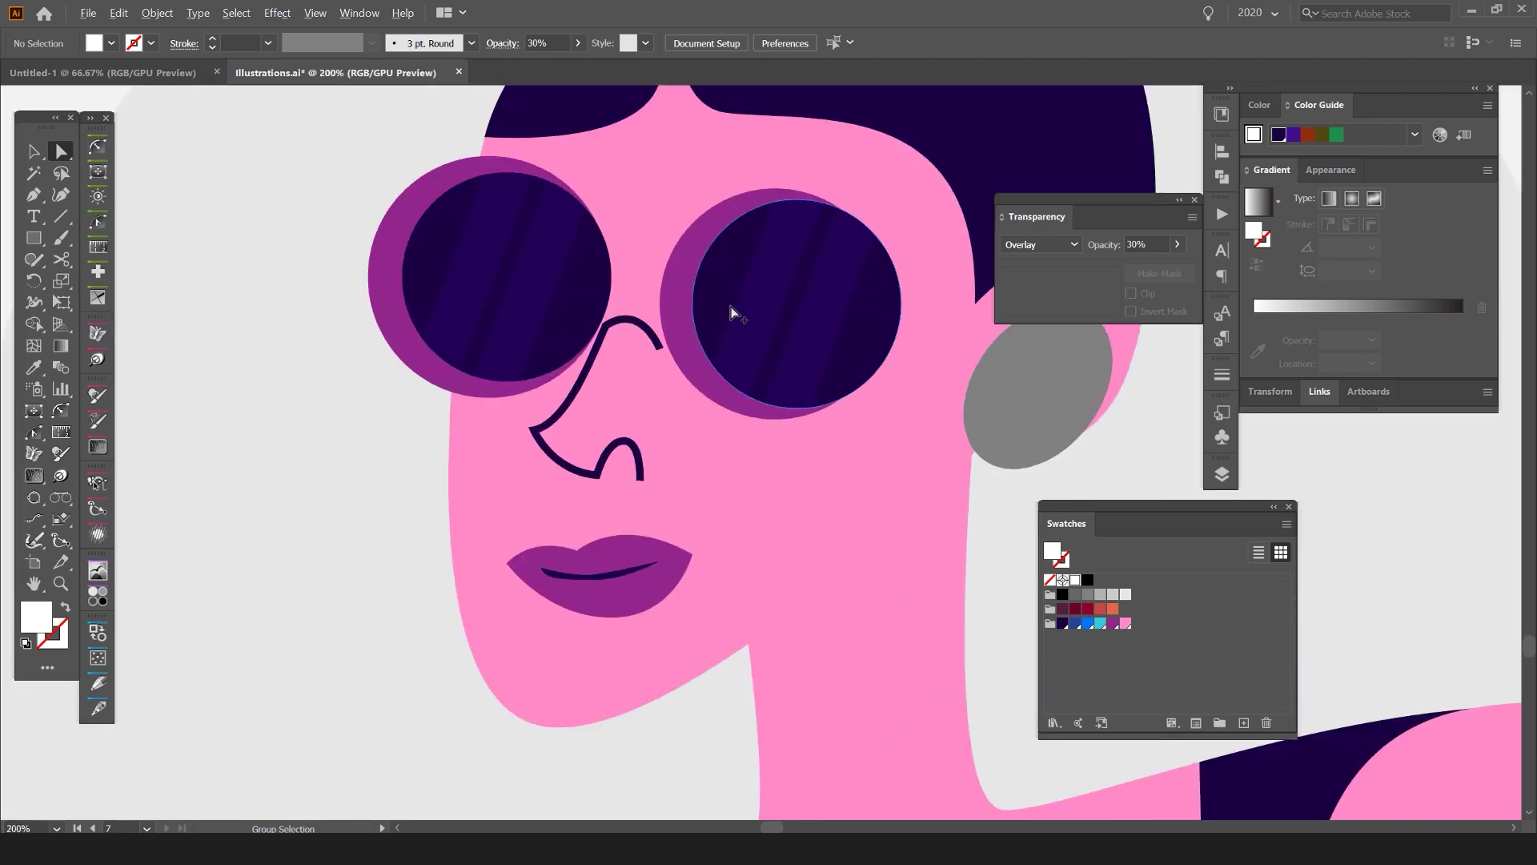
Step: Try the lens reflections in Screen blend mode at 30% and 50% opacity
click(731, 309)
click(1061, 249)
click(1041, 366)
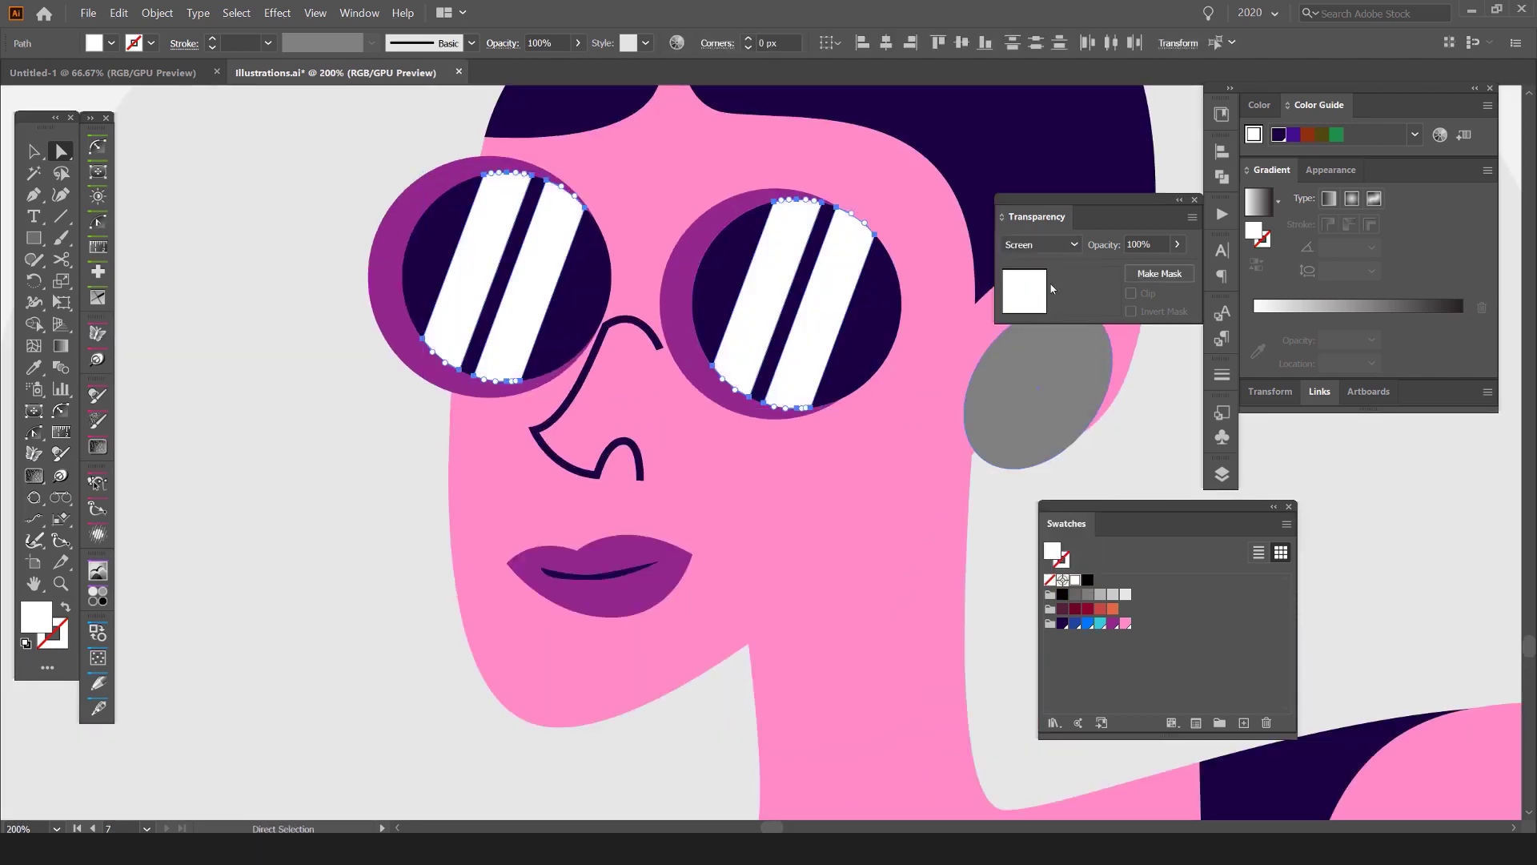
text(30)
key(Return)
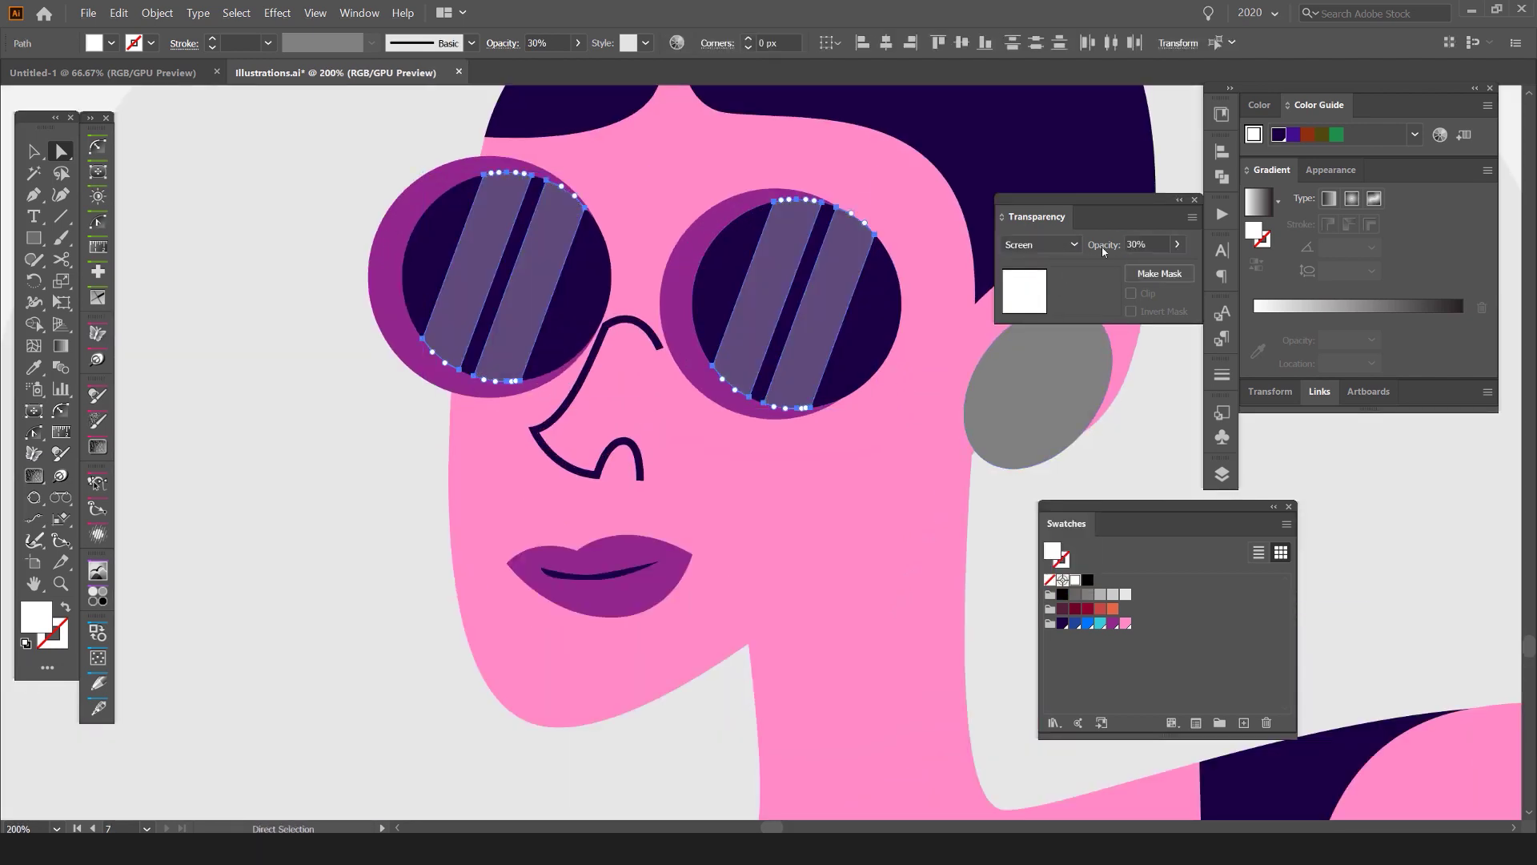
text(50)
key(Return)
Step: Switch the lens reflections to Soft Light blend mode at 100% opacity
scroll(967, 248, down, 4)
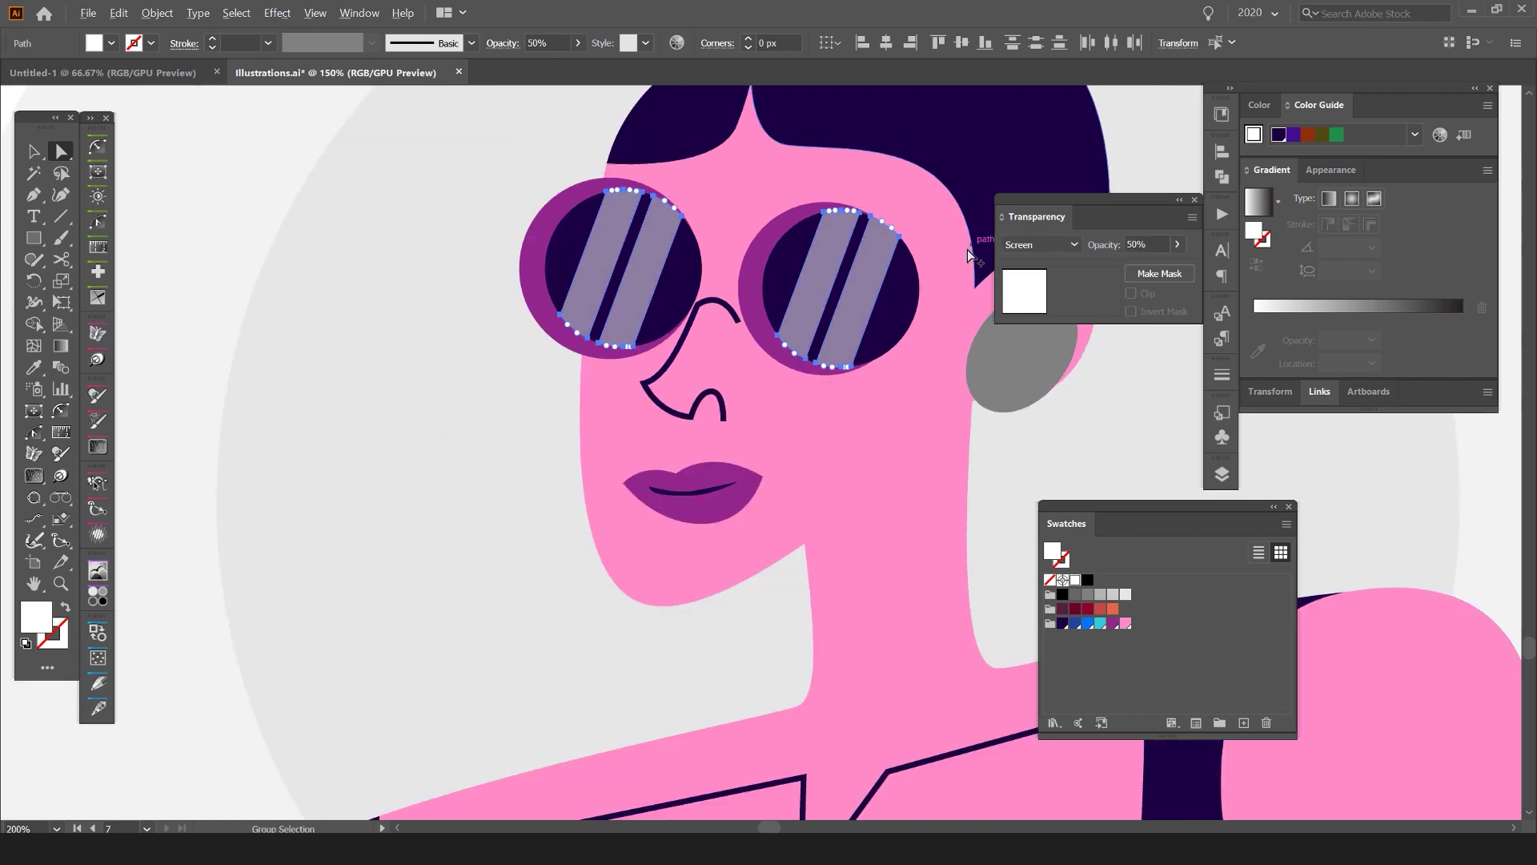
scroll(968, 249, up, 4)
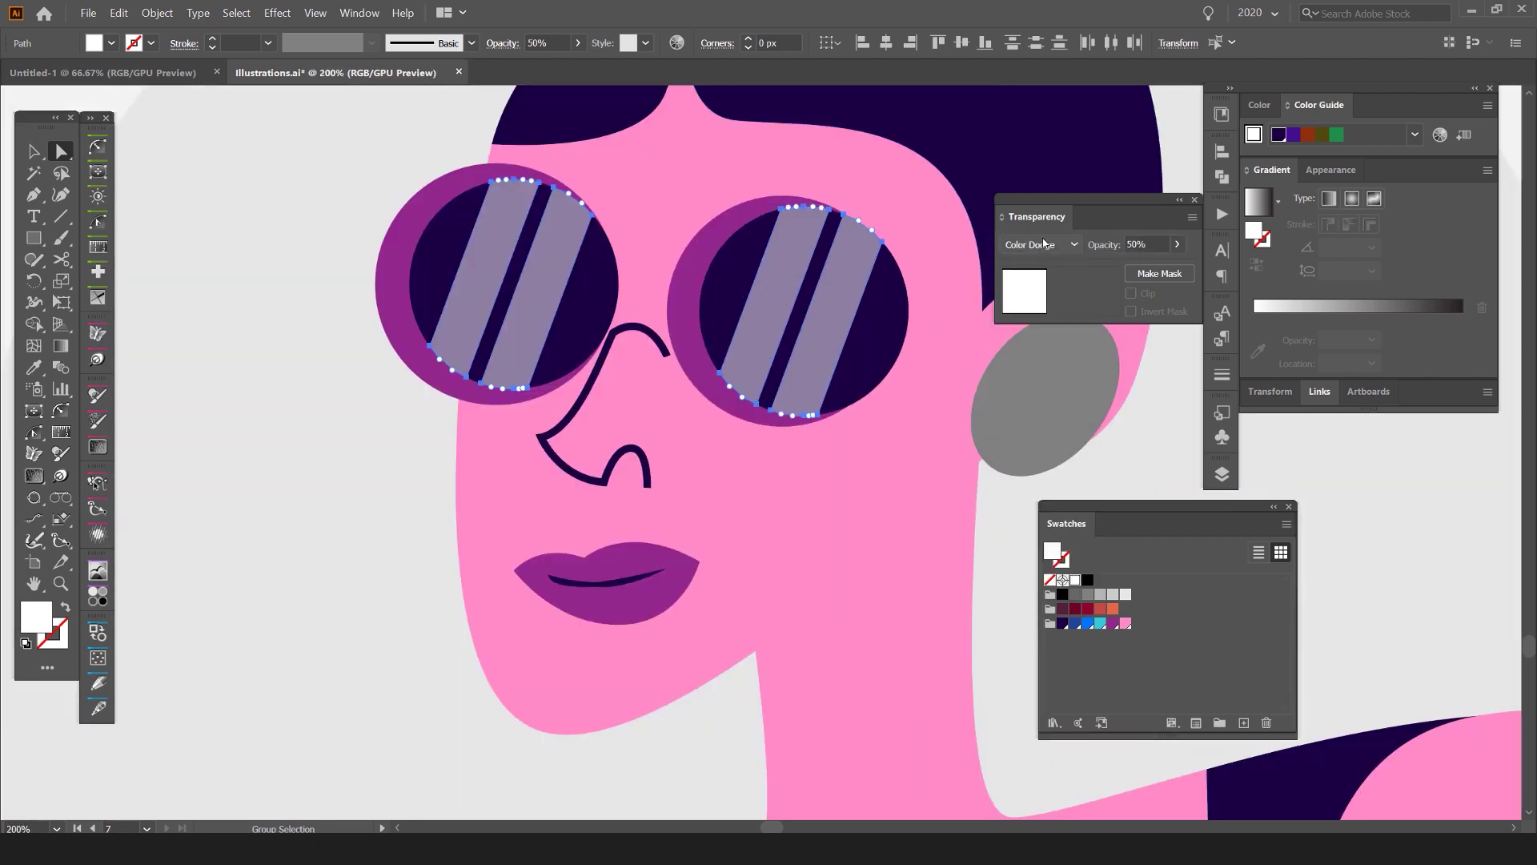
key(Down)
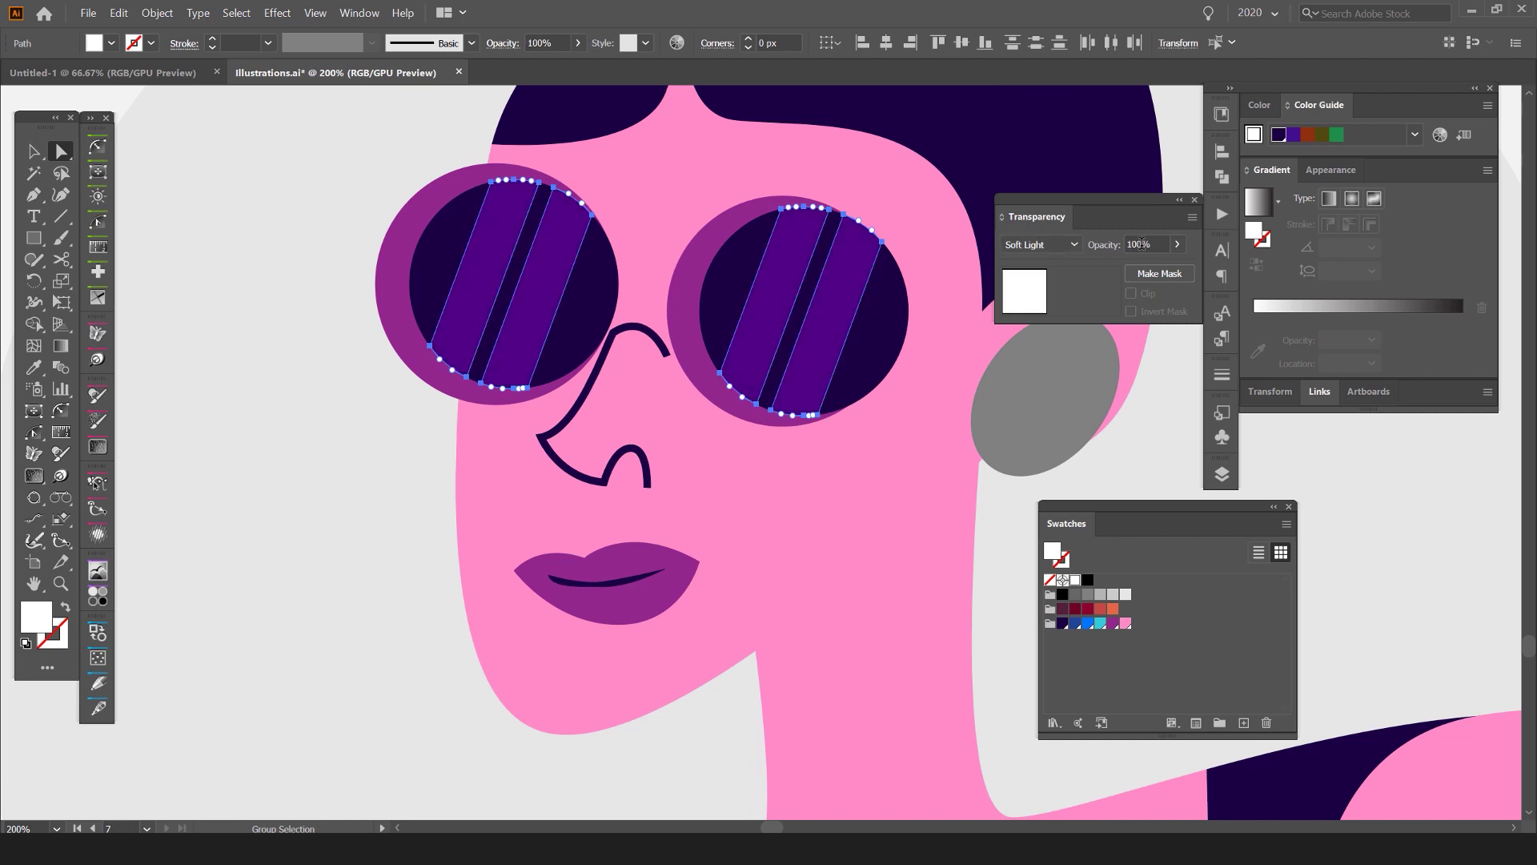
Step: Try the light grey, pink, purple, cyan and blue swatches on the lens reflections and return their fill to white
click(1258, 105)
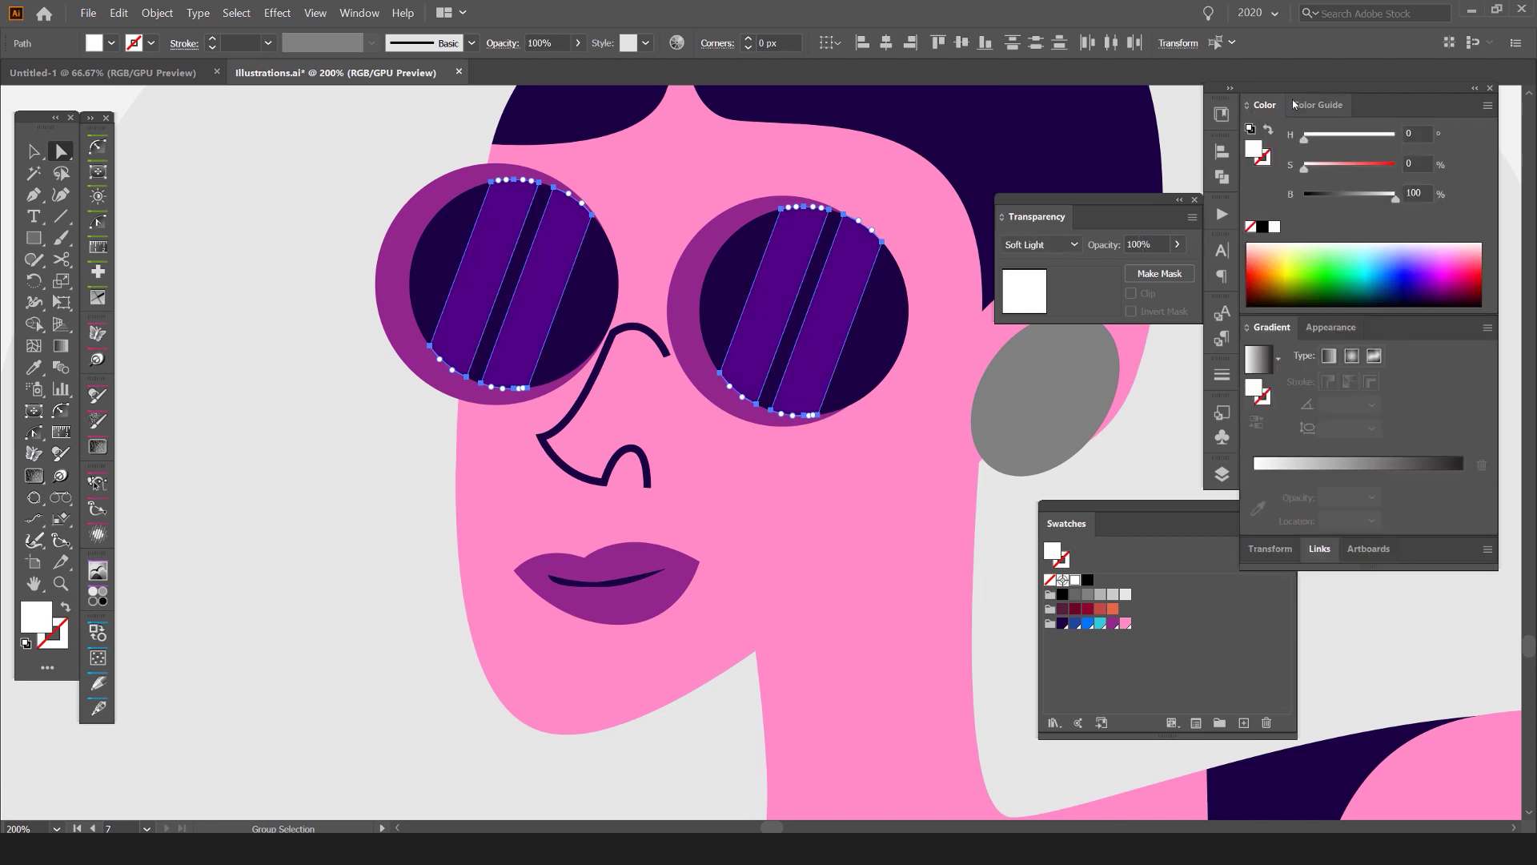
drag(1113, 510, 1035, 462)
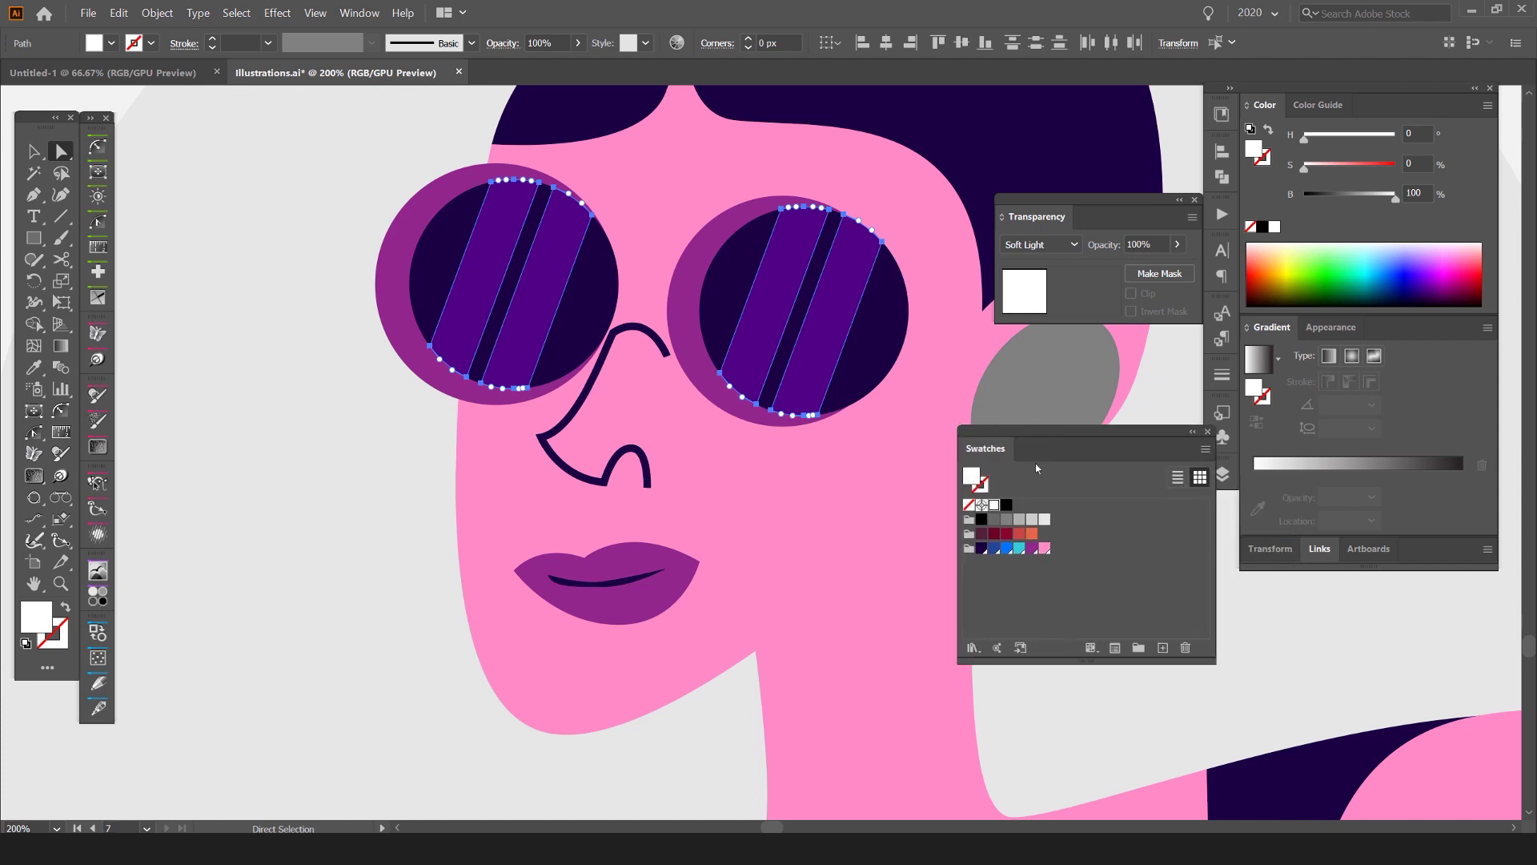
click(1044, 520)
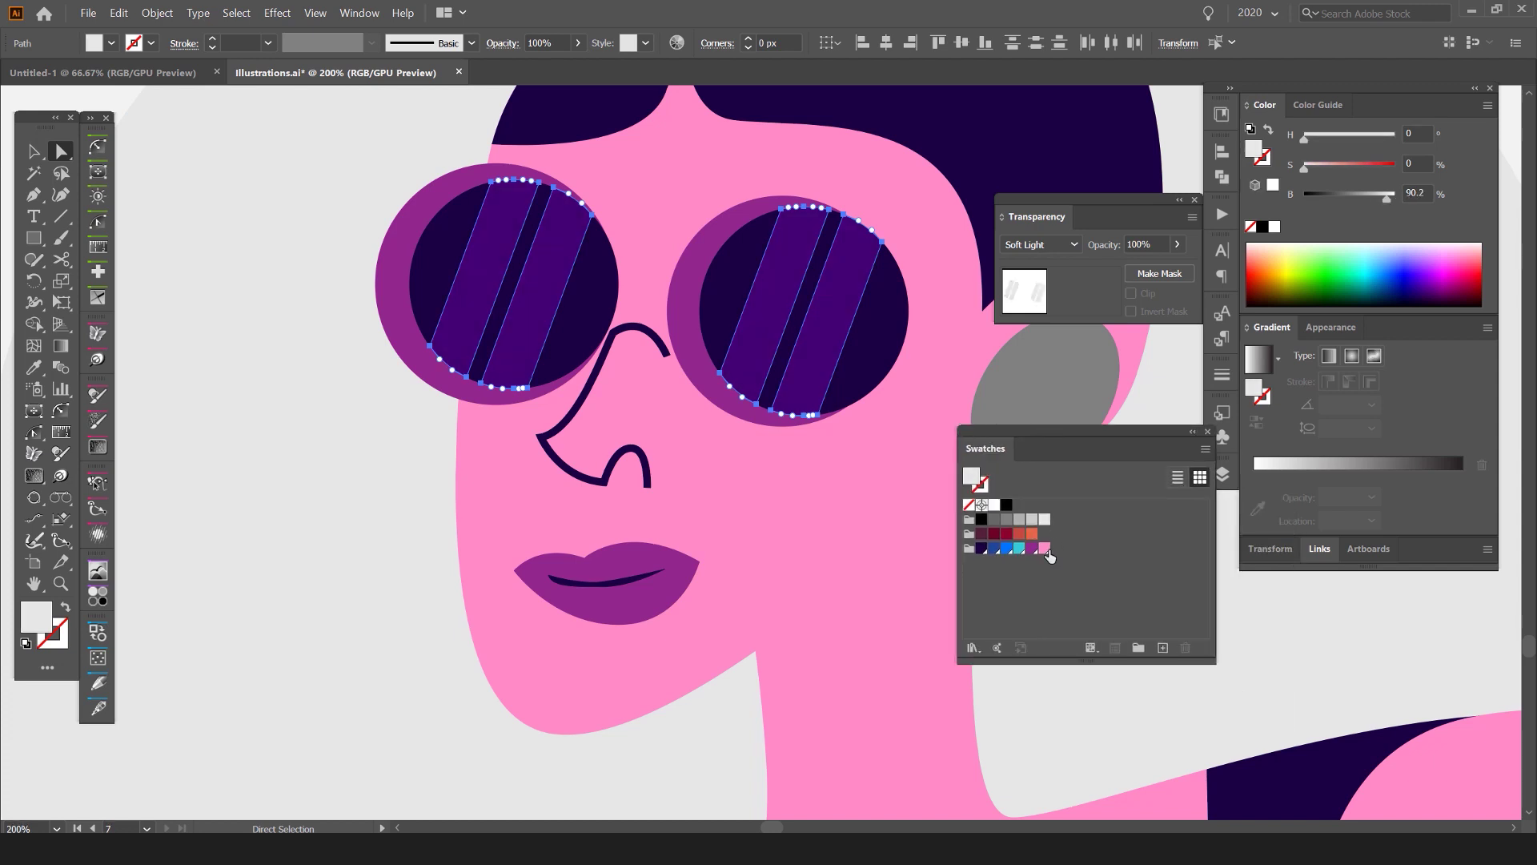
click(1044, 548)
click(1032, 548)
click(1019, 548)
click(1006, 548)
click(994, 549)
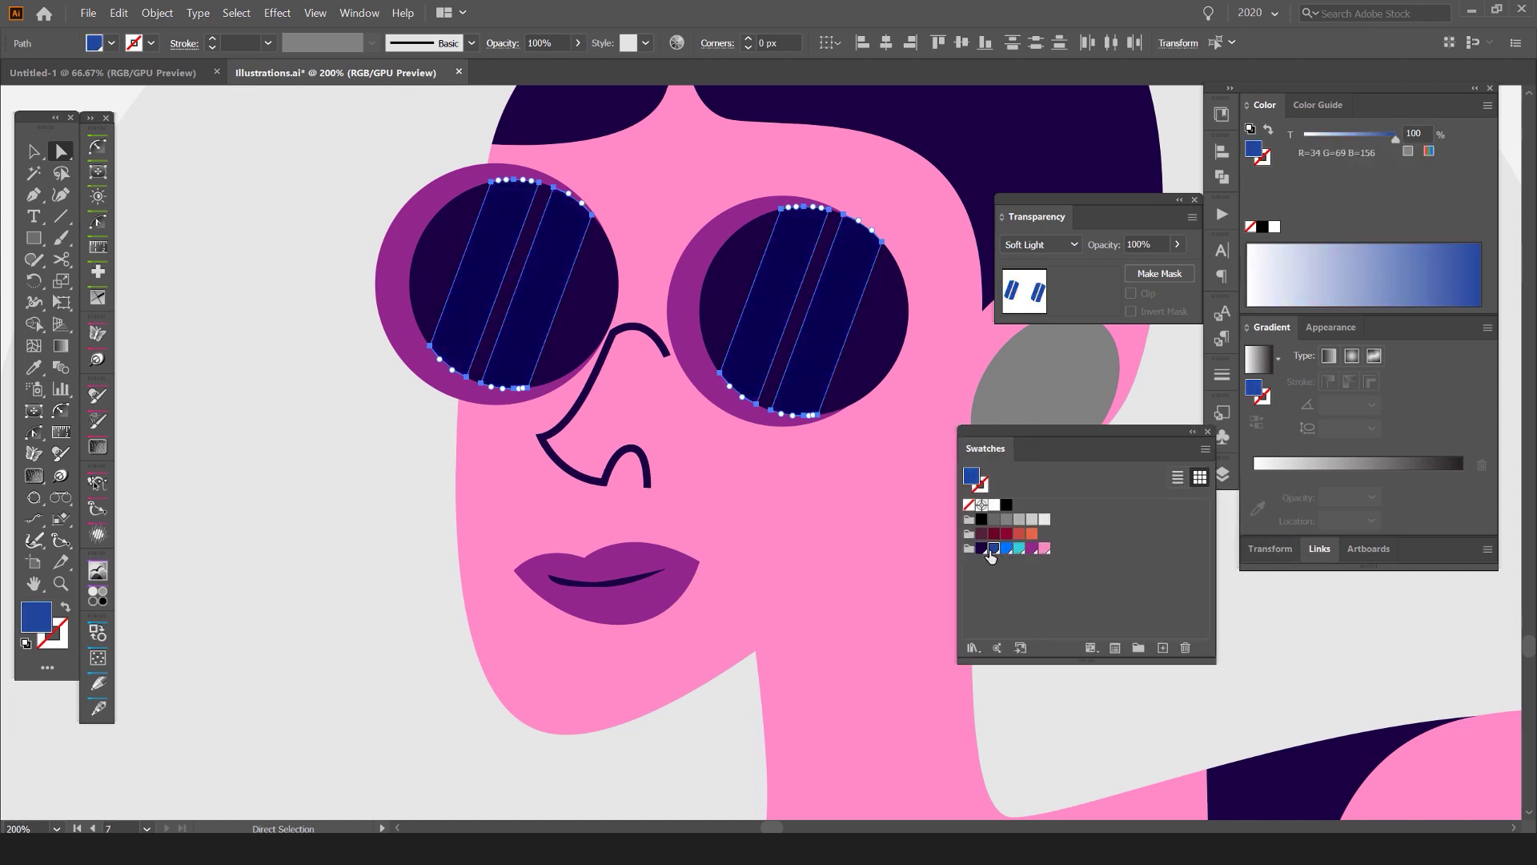
click(1019, 548)
click(1045, 548)
click(993, 504)
Step: Try Hard Light and Difference on the lens reflections and set them to Normal blending at 90% opacity
click(1052, 250)
click(1053, 252)
scroll(1053, 252, down, 1)
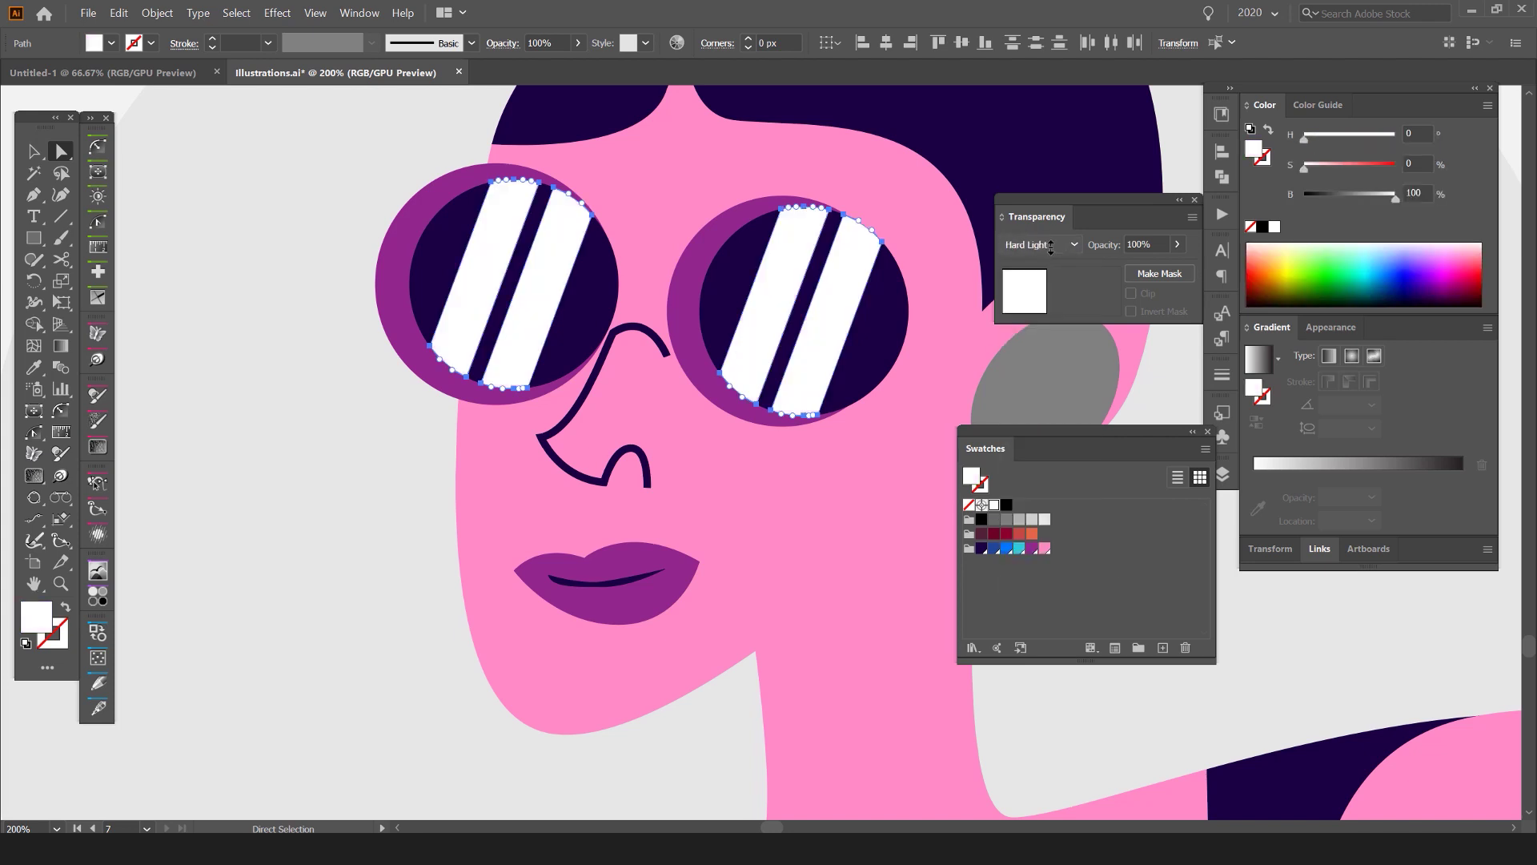
scroll(1143, 240, down, 2)
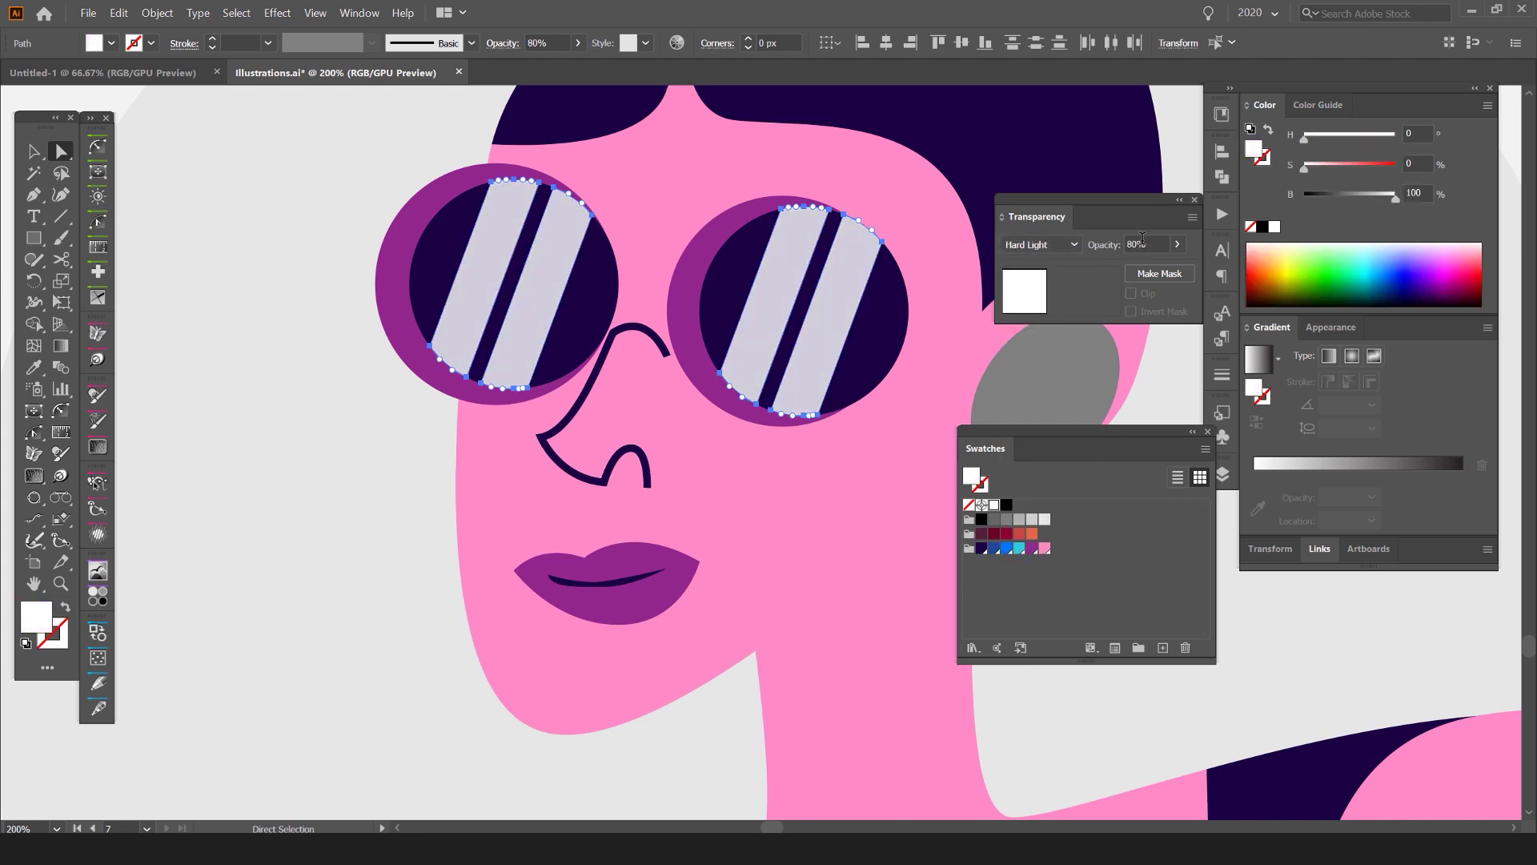
scroll(1127, 243, up, 10)
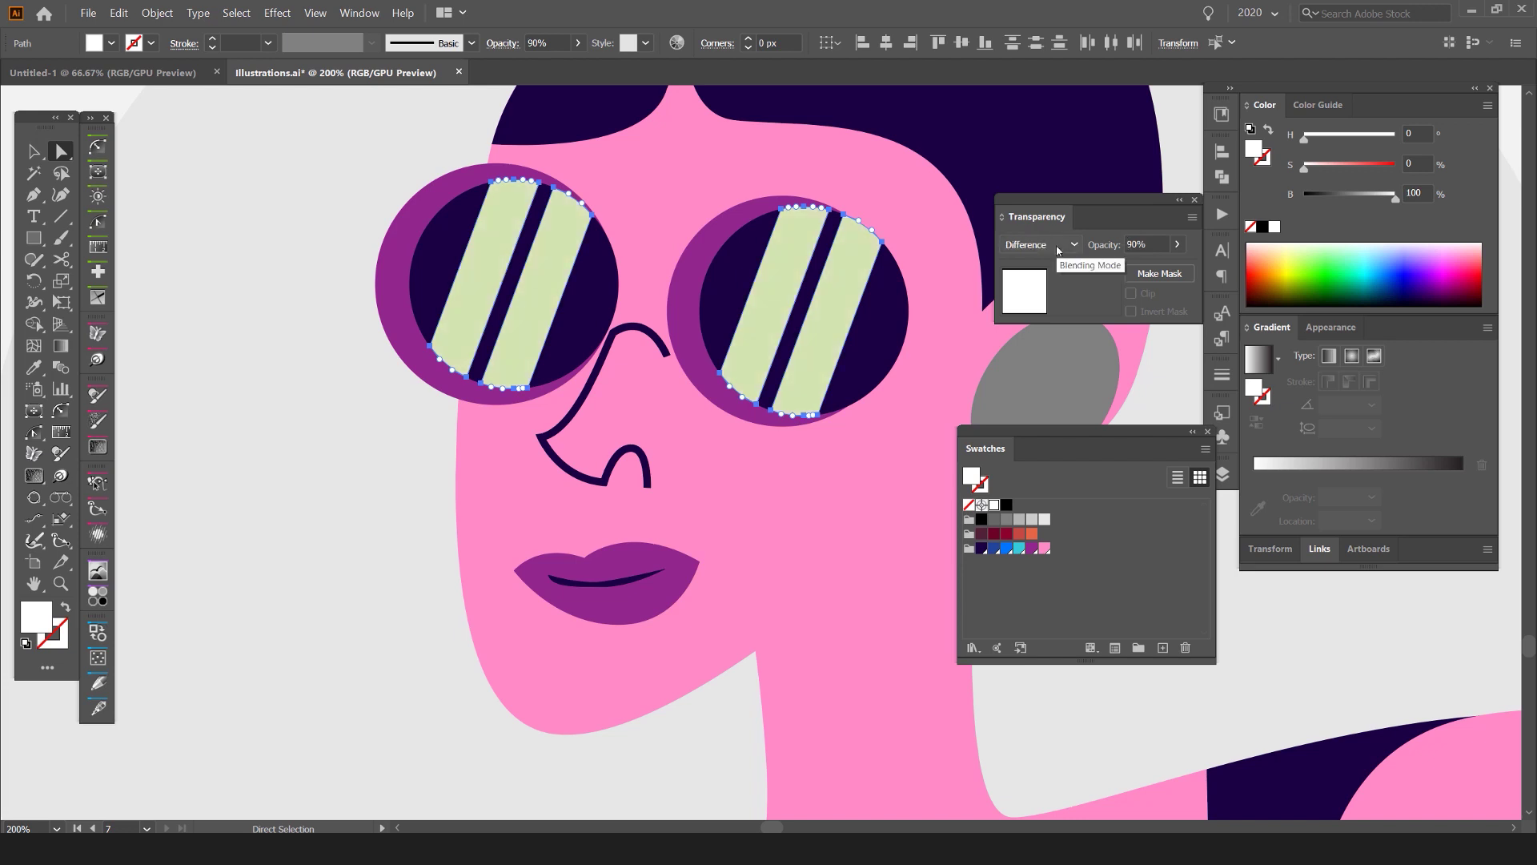
click(1040, 244)
click(1033, 260)
scroll(909, 298, down, 3)
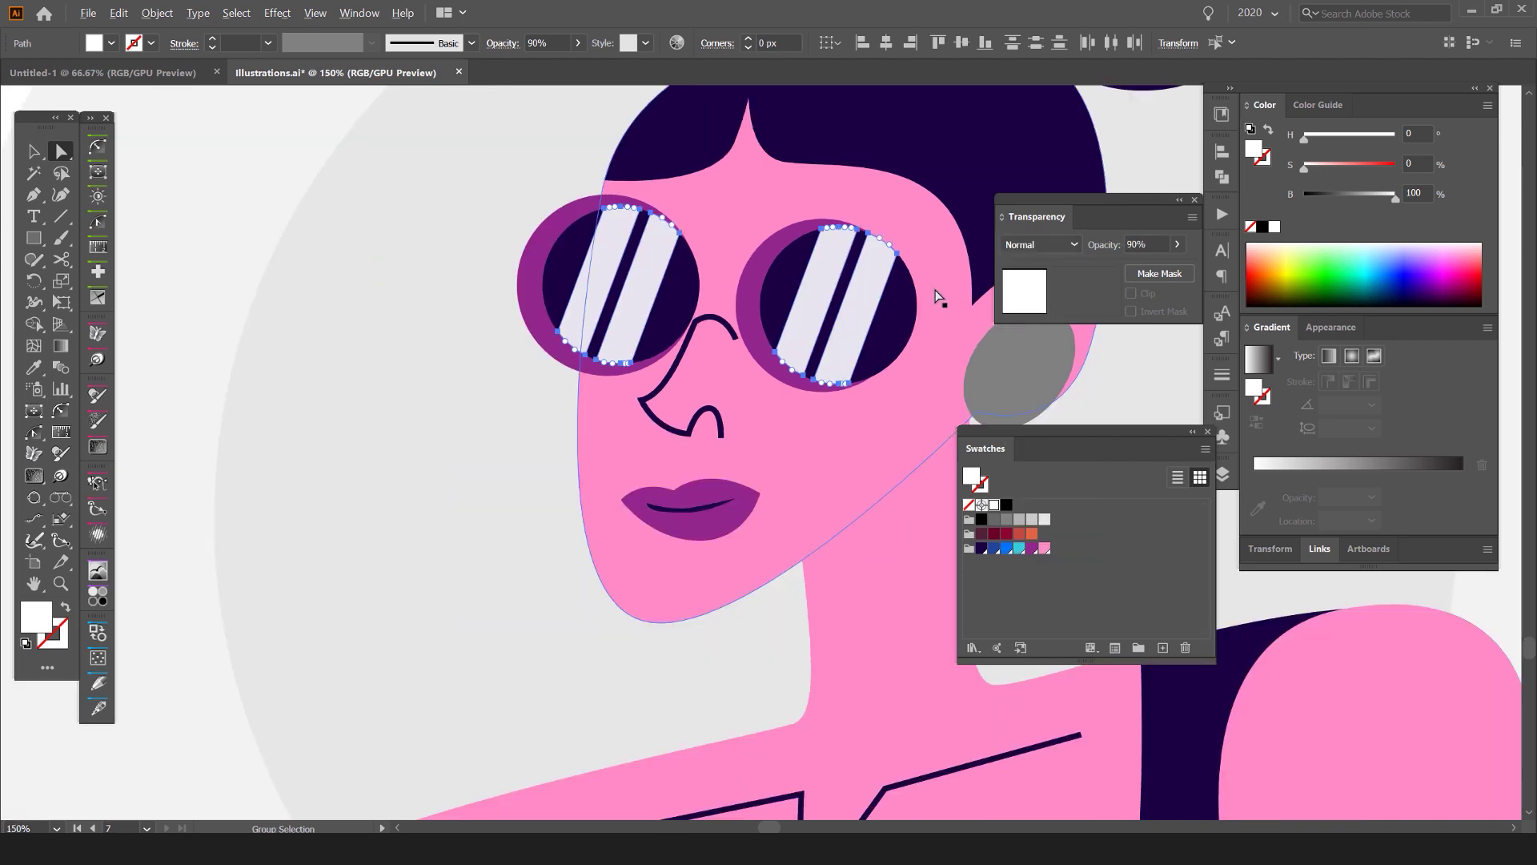
Step: Try the skin's pink on the lens reflections with the Eyedropper, undo, and fill them with the pink swatch instead
drag(914, 331, 868, 363)
scroll(869, 363, up, 1)
key(i)
click(887, 429)
key(v)
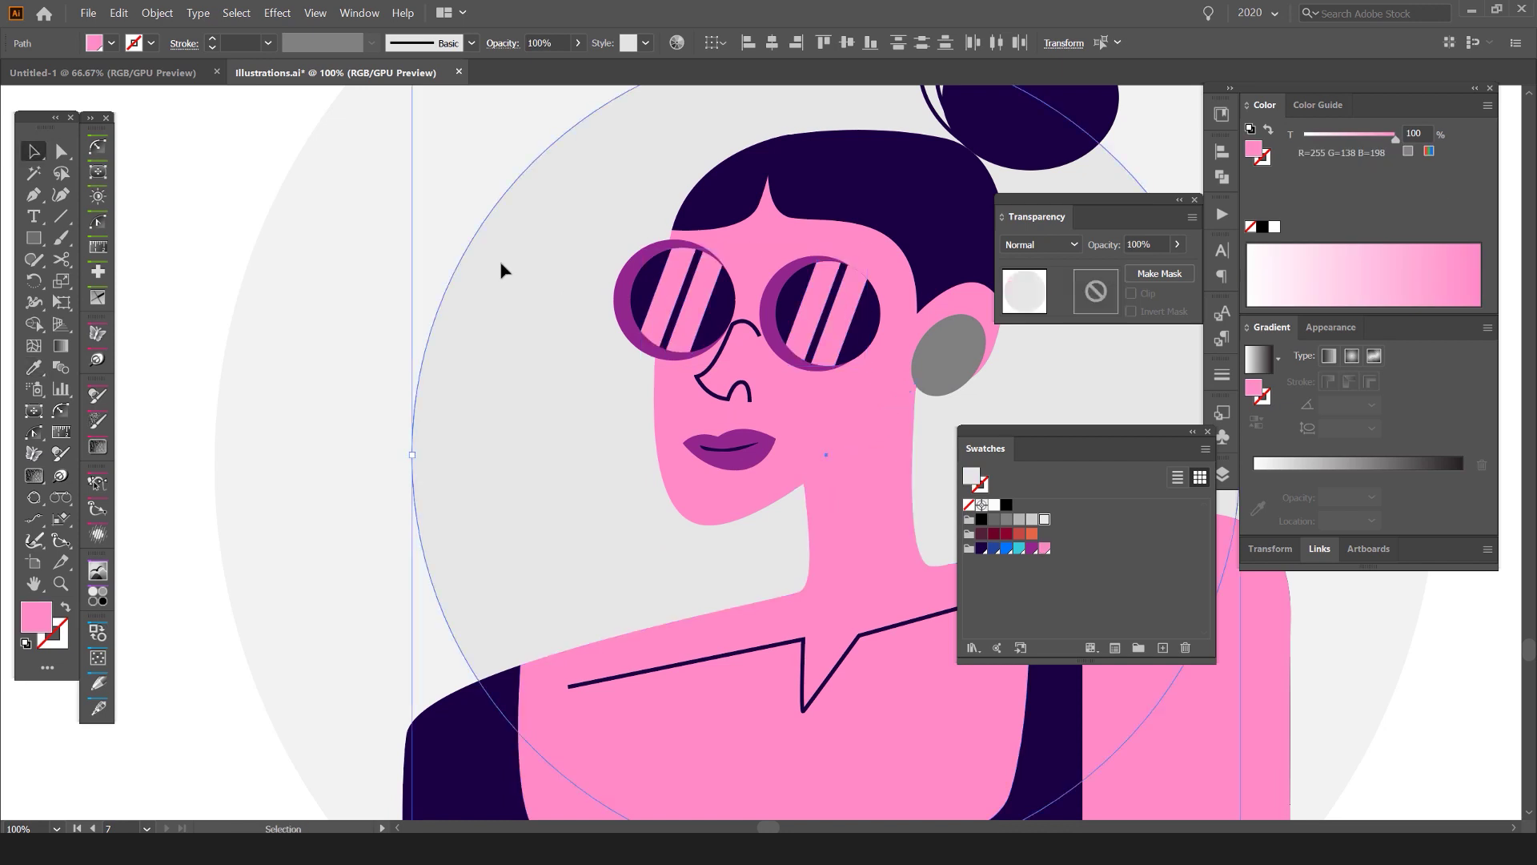
click(501, 269)
scroll(501, 269, down, 1)
key(ctrl+z)
key(v)
click(1045, 548)
Step: Examine the lens and reflection colours in the blue-background version of the portrait for comparison with the duplicate
scroll(808, 416, down, 5)
drag(775, 416, 426, 734)
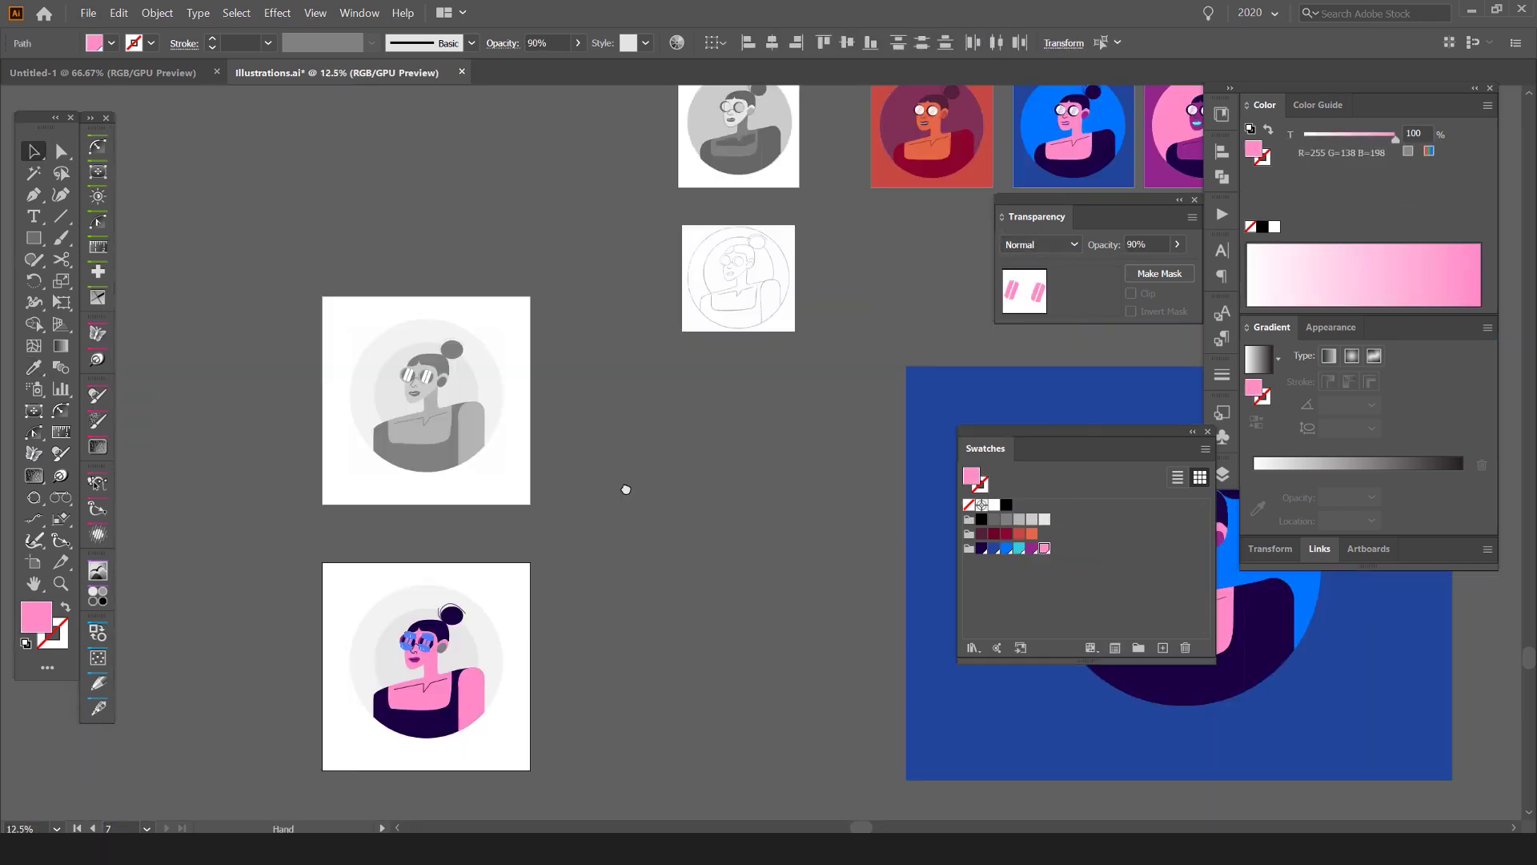
scroll(855, 250, up, 3)
scroll(855, 250, up, 5)
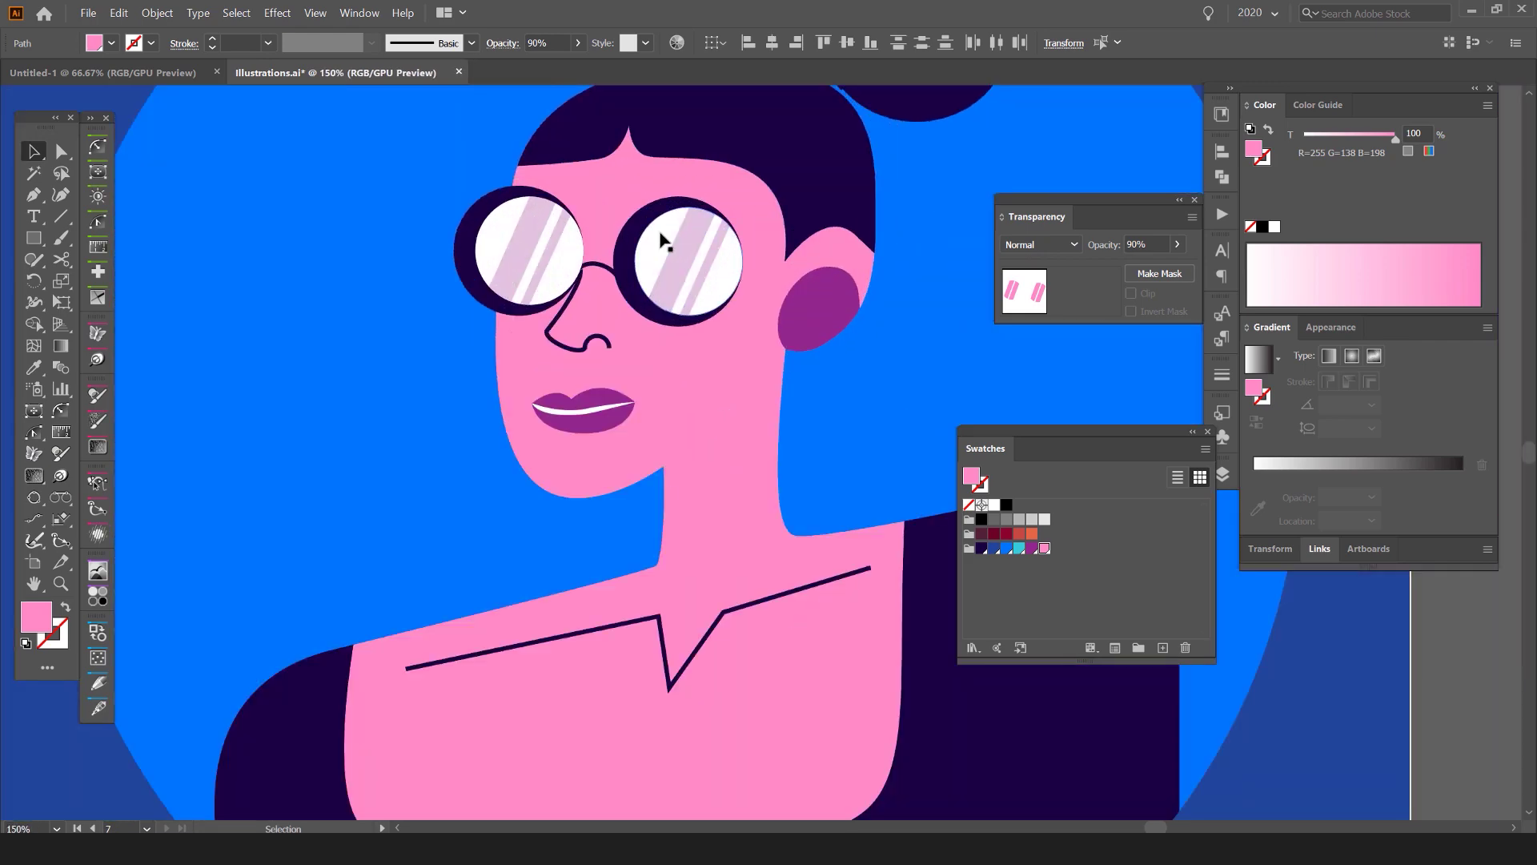
scroll(662, 241, up, 2)
scroll(663, 244, down, 5)
scroll(670, 250, up, 4)
scroll(664, 258, down, 6)
drag(549, 464, 945, 285)
drag(462, 408, 945, 277)
drag(265, 420, 484, 339)
scroll(480, 338, up, 1)
scroll(618, 625, down, 1)
drag(624, 638, 879, 122)
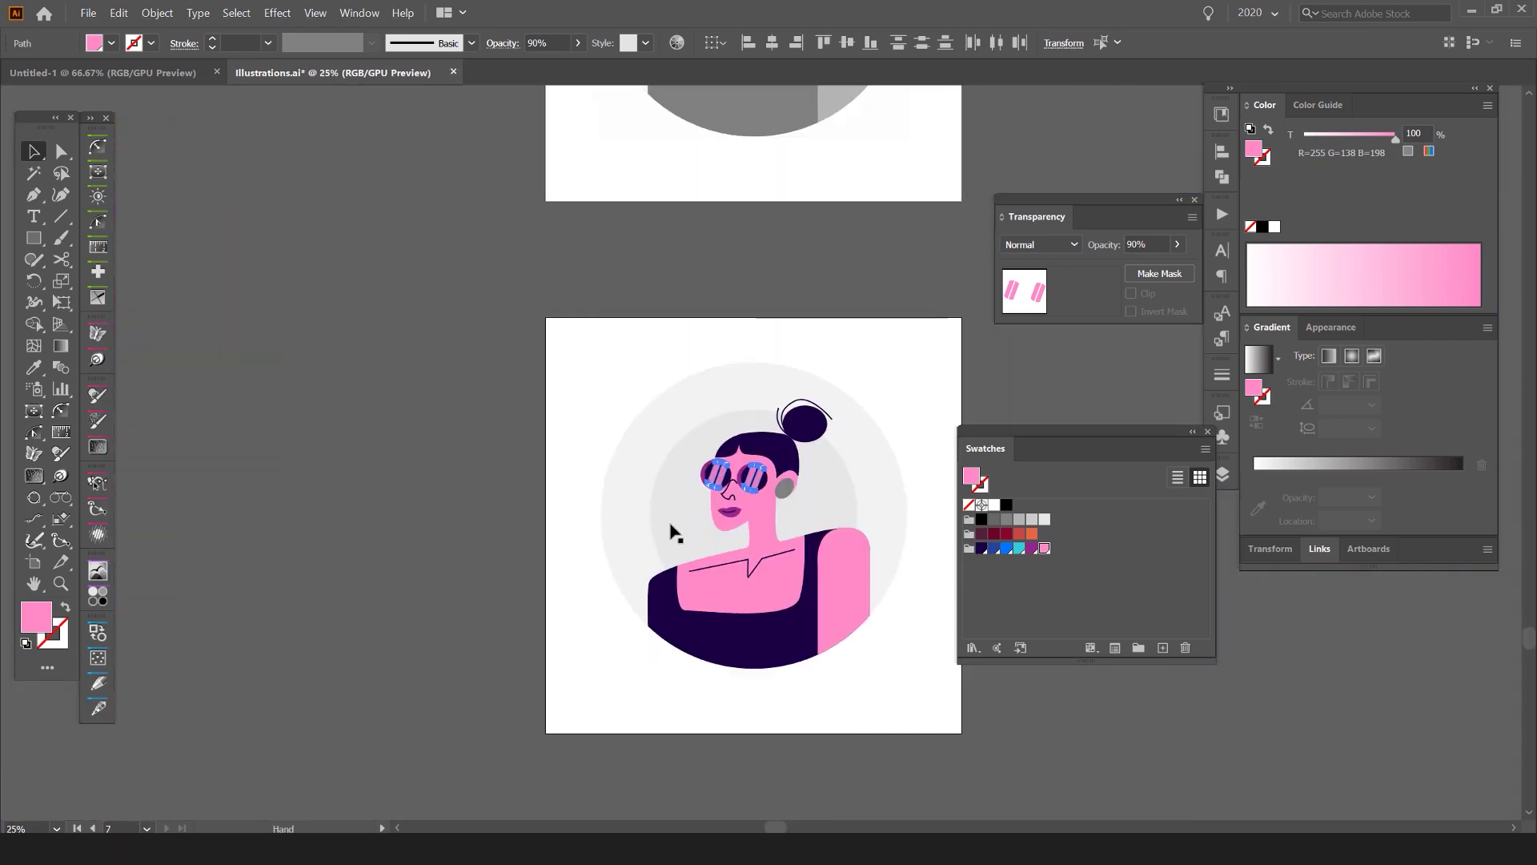
Step: Fill both sunglasses lenses behind the reflections with the white swatch
scroll(750, 461, up, 4)
key(a)
click(806, 530)
shift+click(582, 503)
click(1006, 504)
click(994, 504)
Step: Fill all four reflection stripes with the dark navy swatch in Normal mode at 100% opacity, after trying cyan with Soft Light
scroll(784, 551, up, 3)
shift+click(656, 496)
shift+click(344, 463)
shift+click(214, 437)
click(1051, 245)
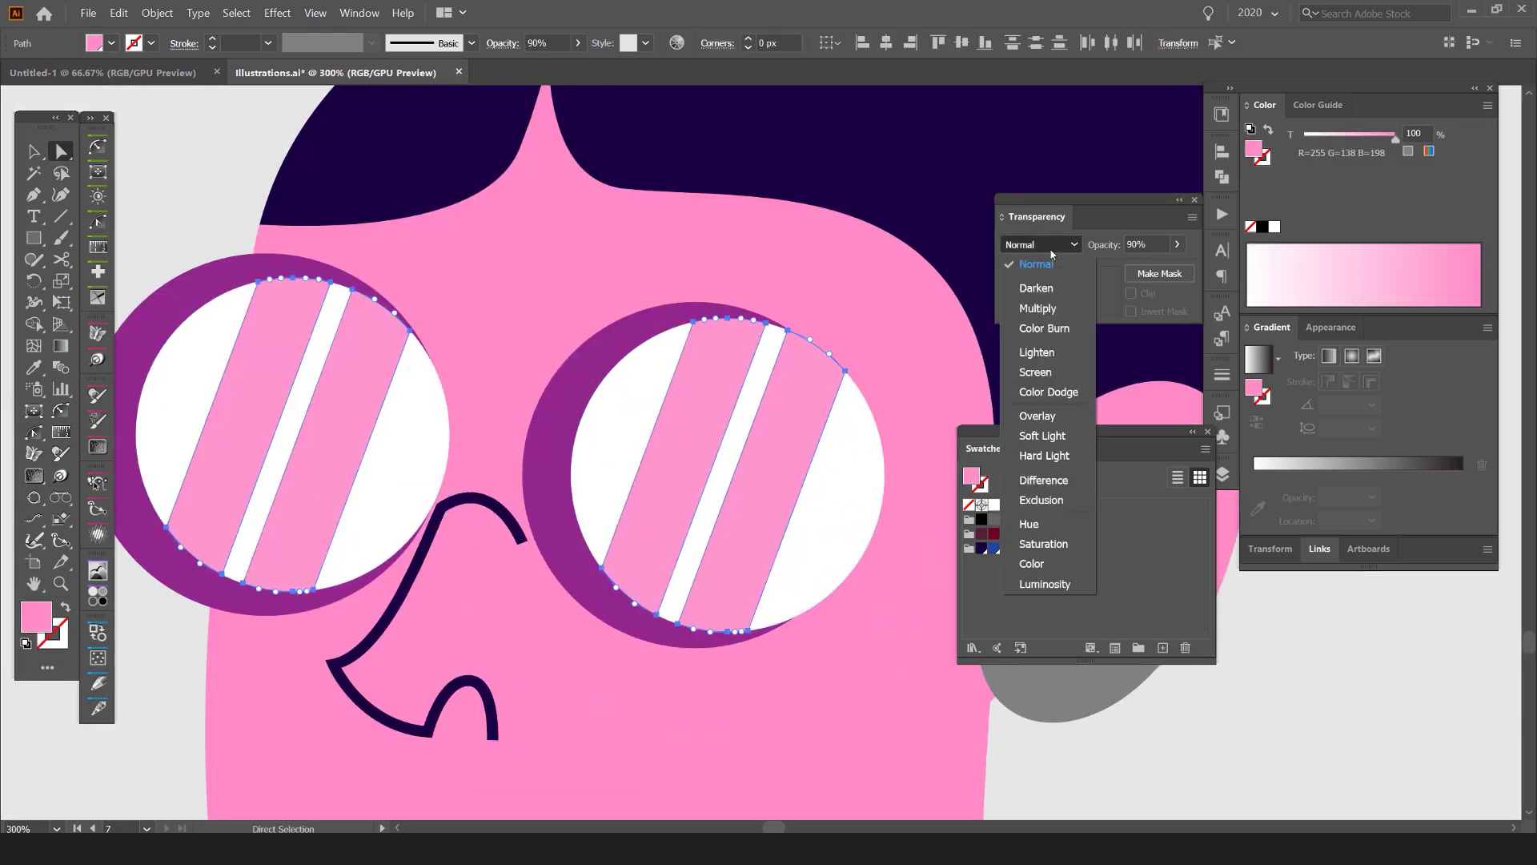
click(1036, 415)
click(1019, 549)
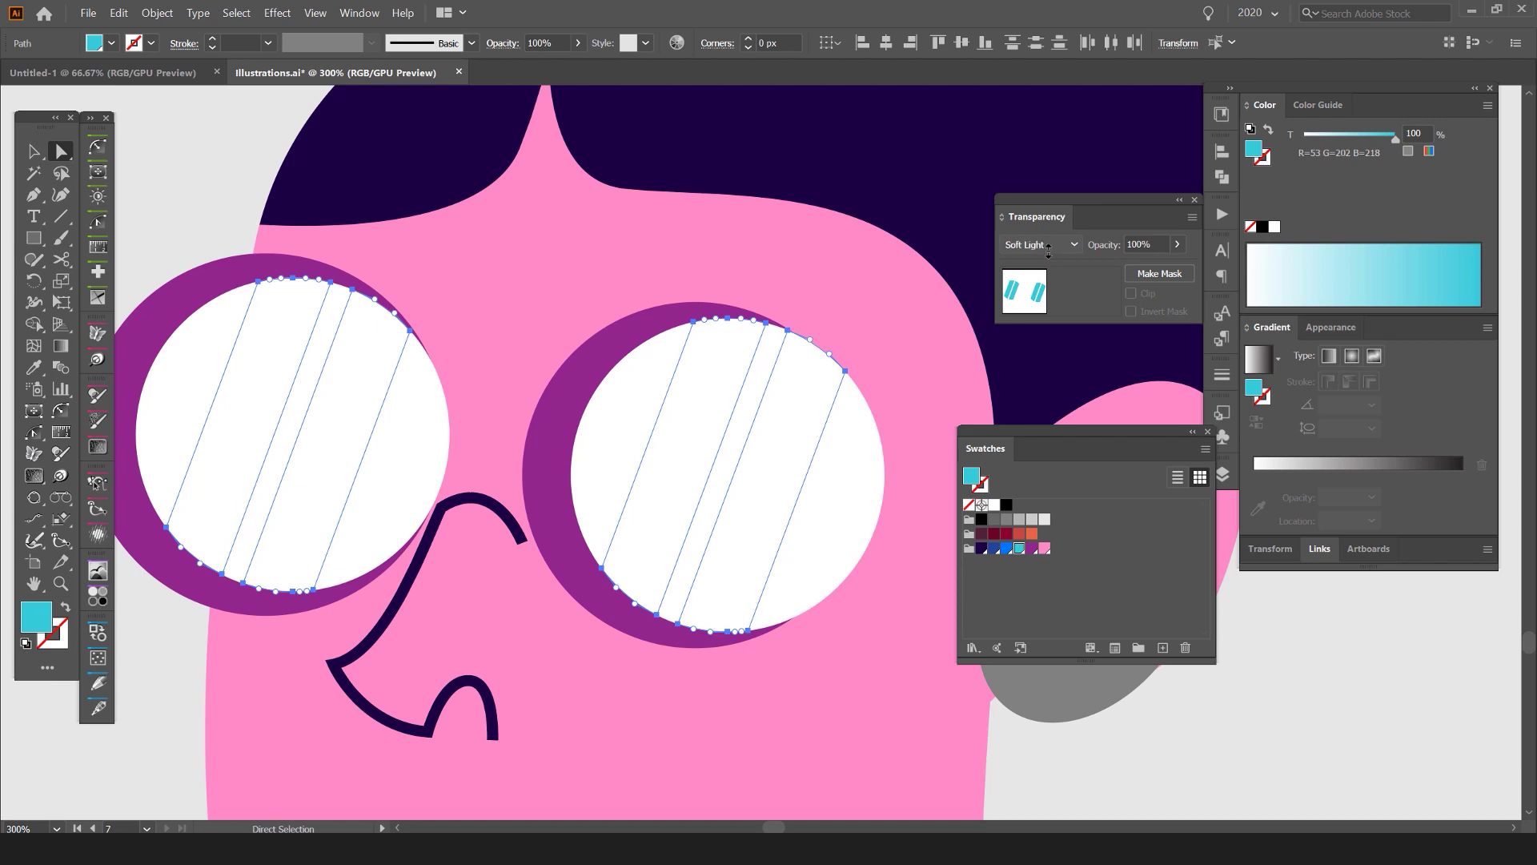
key(ctrl+minus)
click(981, 548)
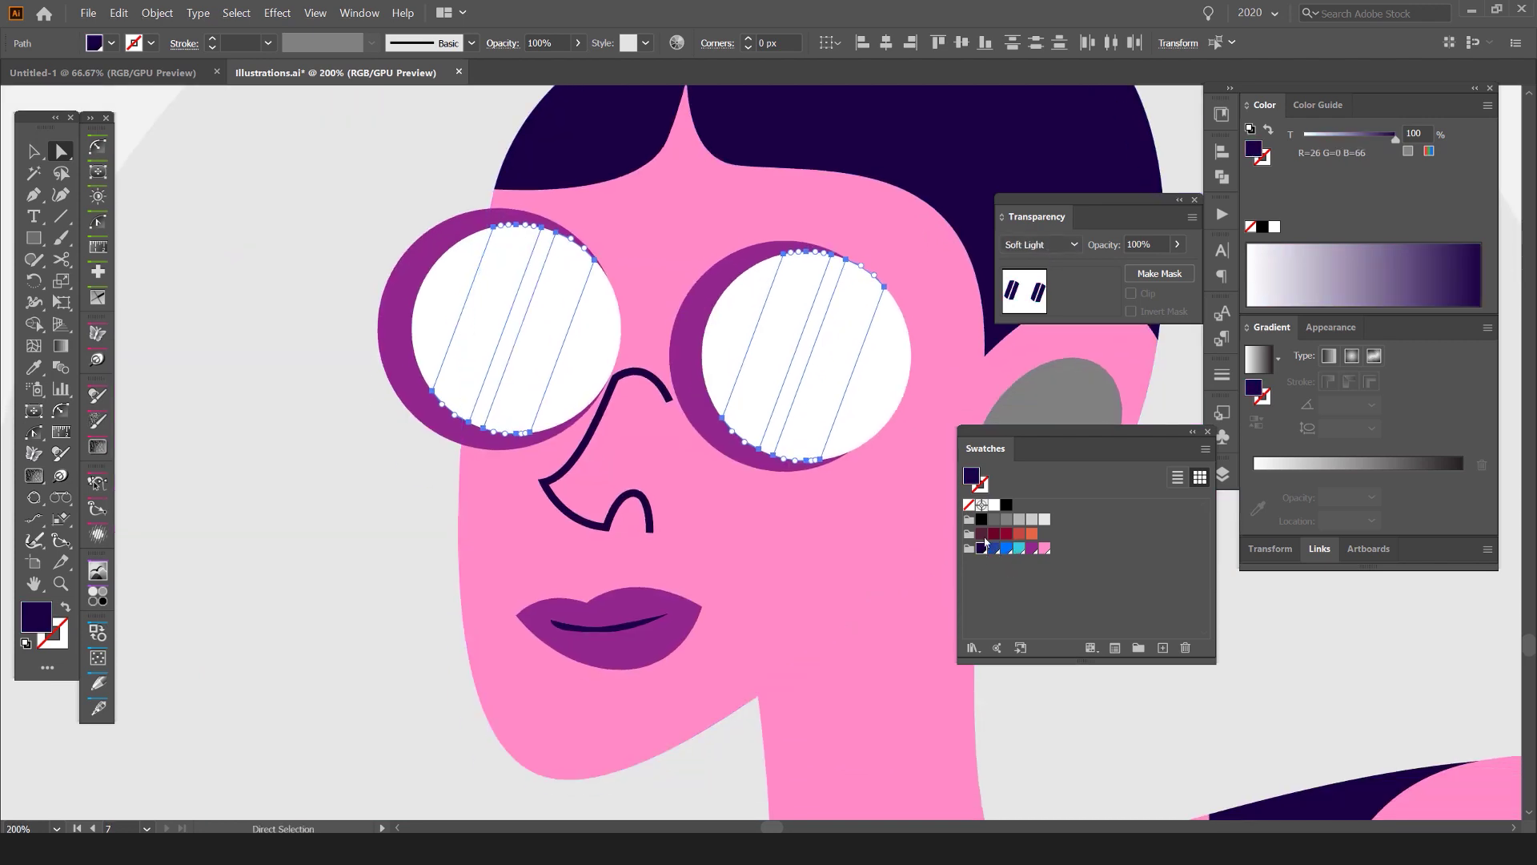
click(1015, 246)
click(1027, 269)
key(XF86AudioLowerVolume)
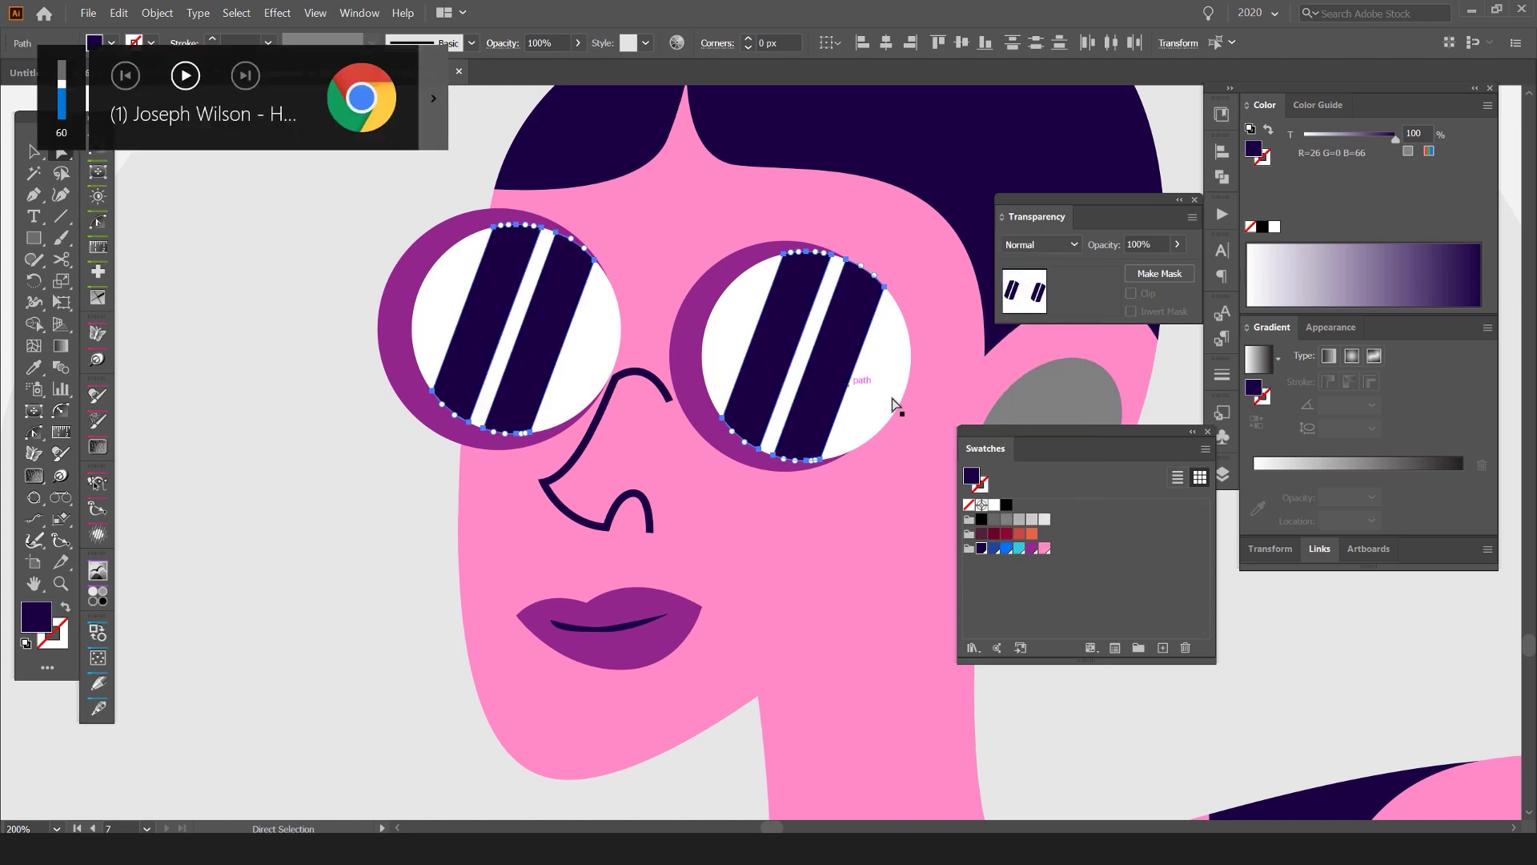
key(v)
click(1158, 401)
drag(849, 375, 891, 380)
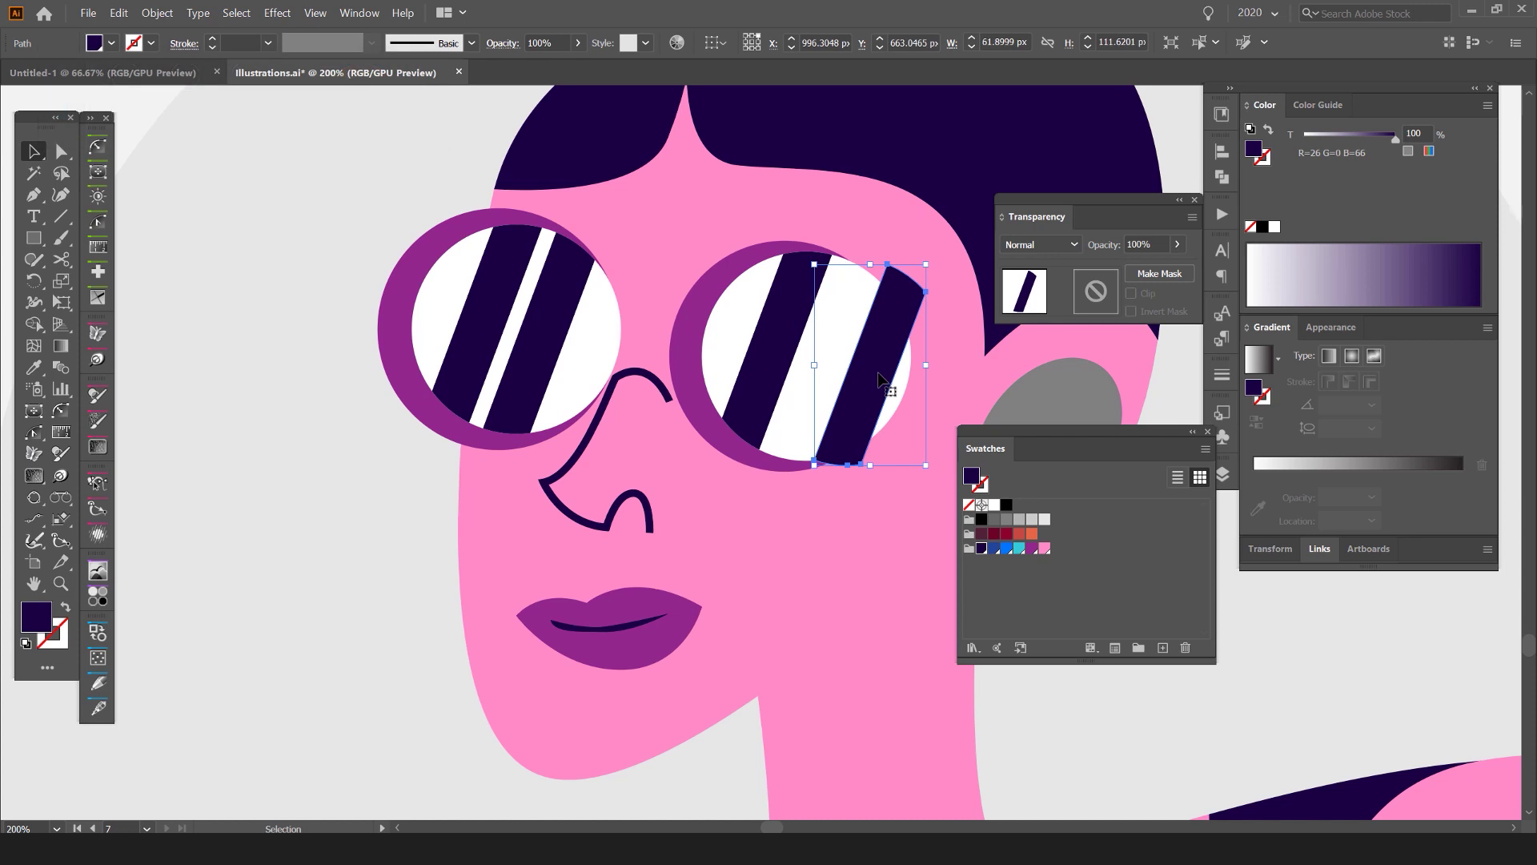
key(ctrl+z)
Step: Lower the opacity of all four navy reflection stripes to a faint tint over the white lenses
click(775, 352)
shift+click(833, 349)
shift+click(547, 322)
shift+click(498, 310)
scroll(1146, 245, down, 10)
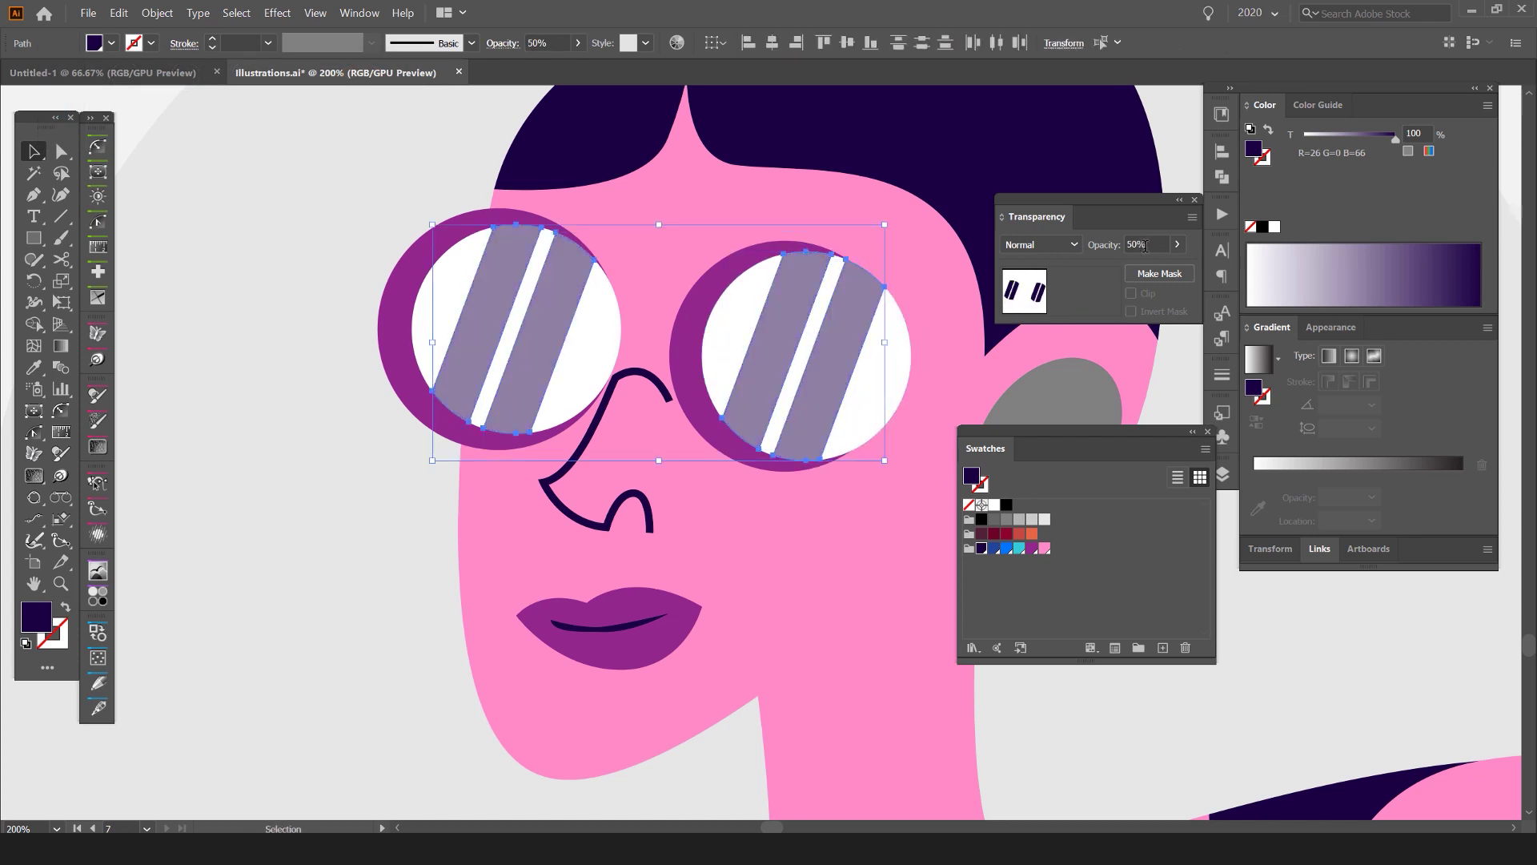
scroll(1146, 246, up, 1)
scroll(1146, 245, up, 1)
click(382, 240)
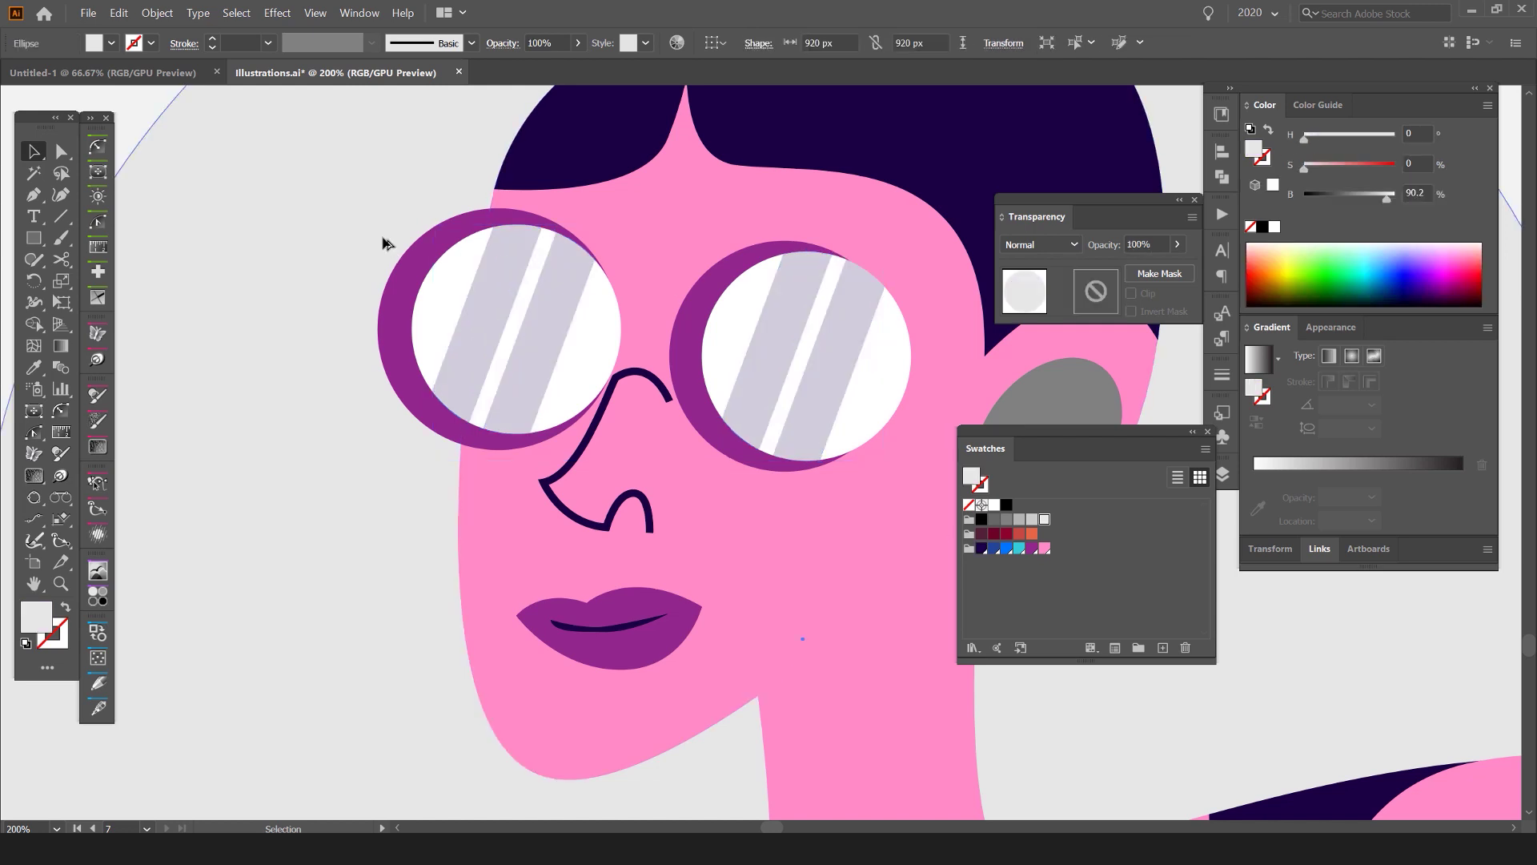
scroll(383, 240, down, 4)
key(ctrl+shift+a)
Step: Fill the grey ellipse inside the ear with the purple swatch
scroll(491, 265, up, 1)
scroll(439, 296, up, 2)
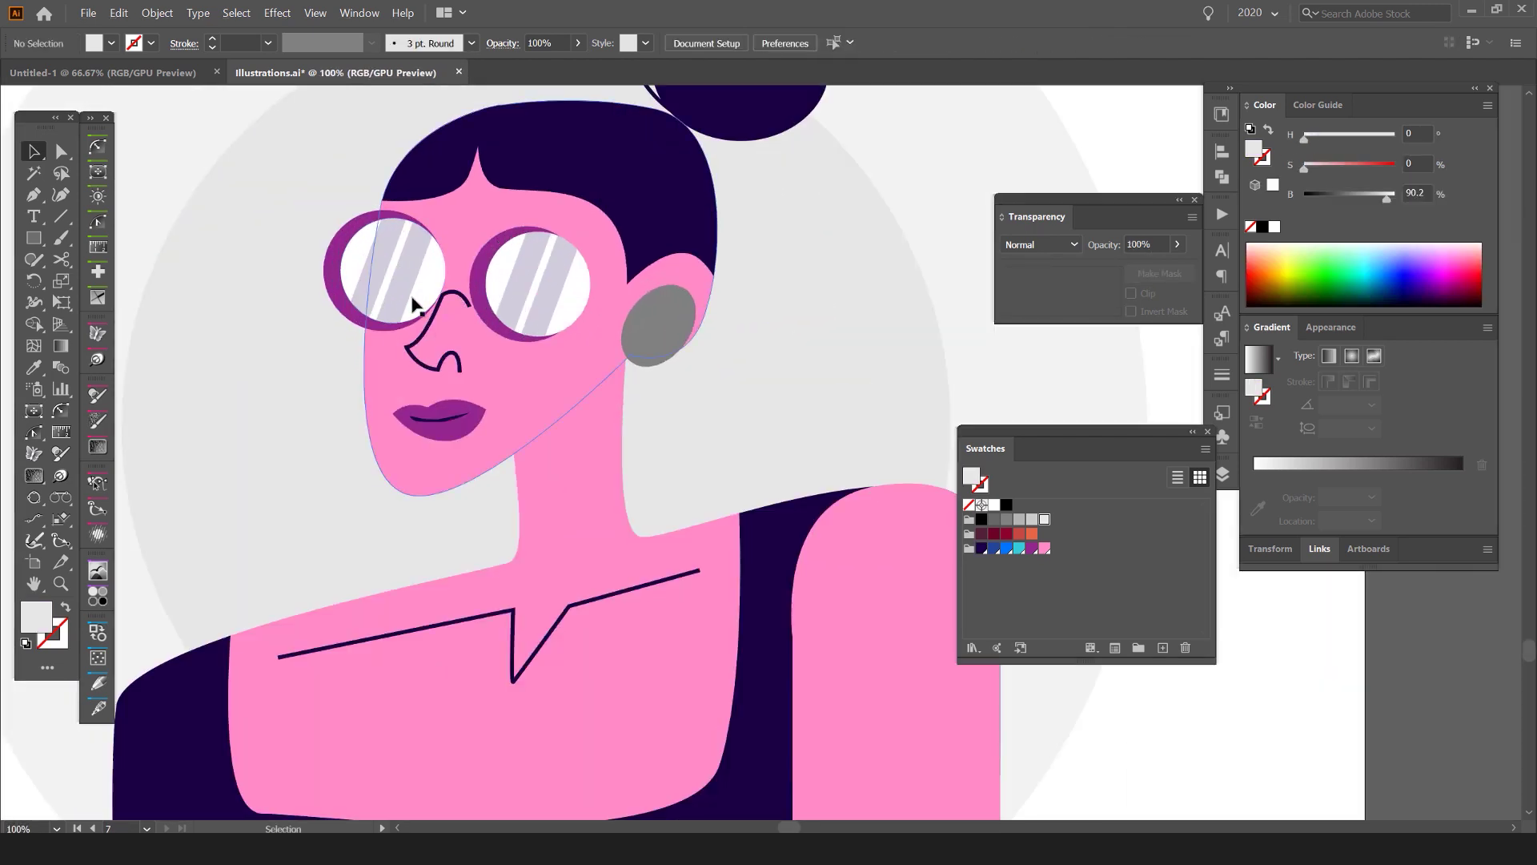
scroll(408, 307, down, 2)
drag(368, 347, 542, 340)
scroll(715, 298, up, 2)
click(705, 303)
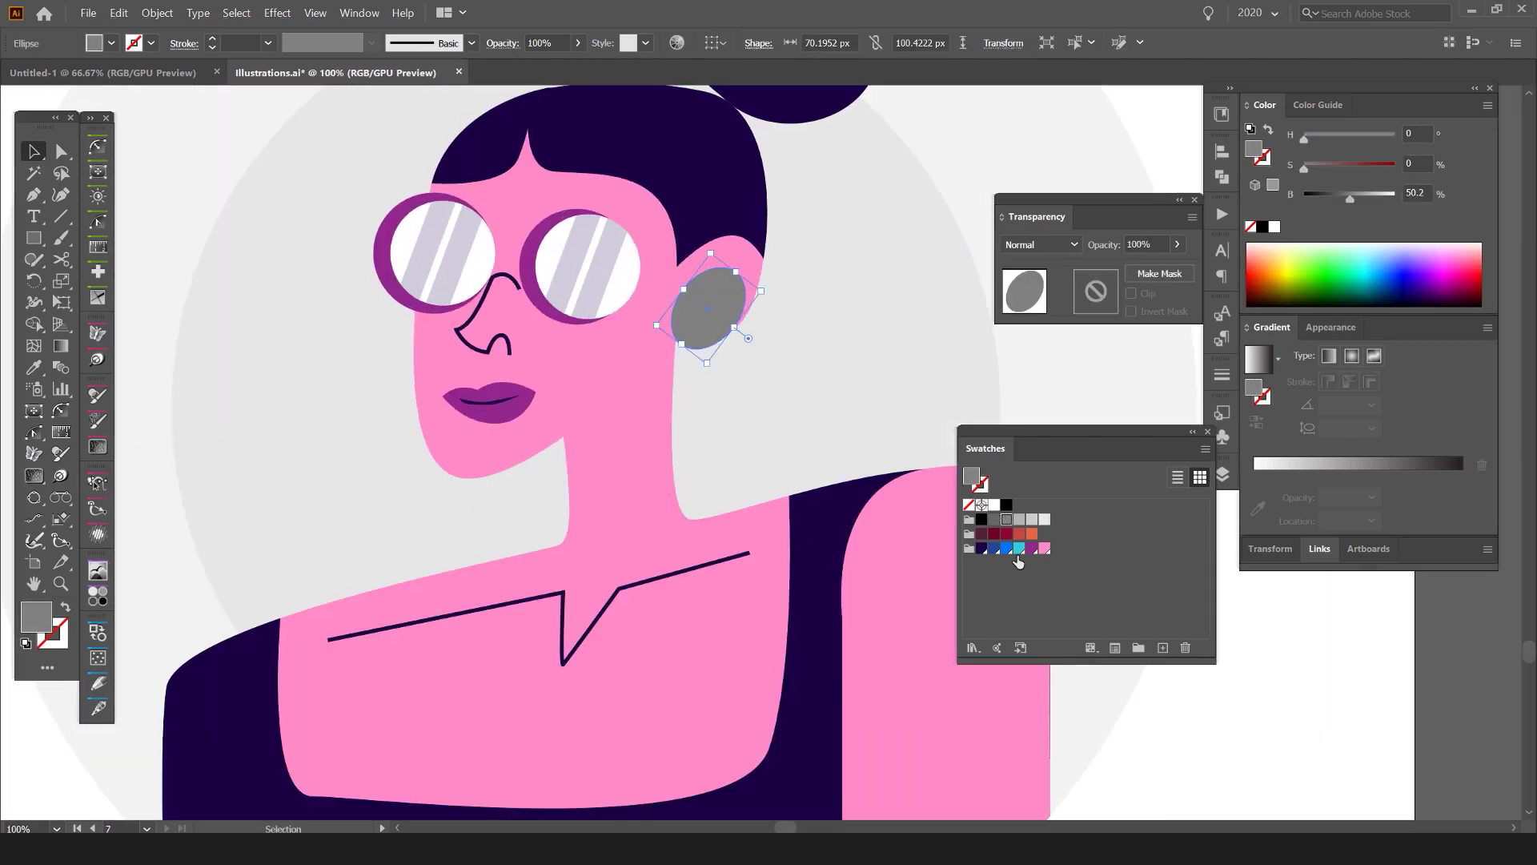
click(1032, 549)
scroll(842, 376, down, 3)
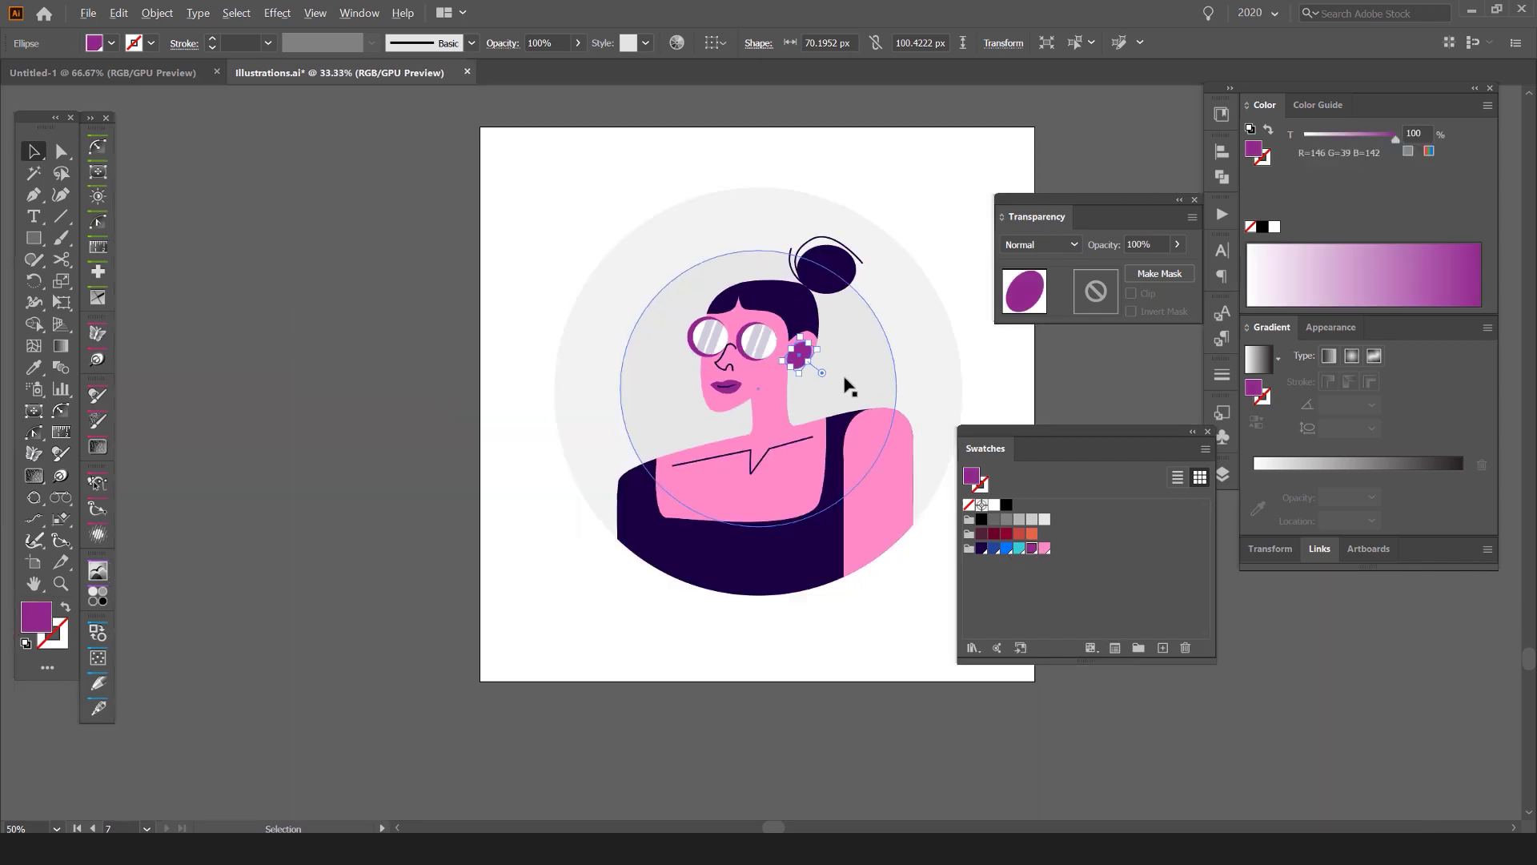
Step: Try the pink, purple, navy, dark blue and bright blue swatches on the inner background circle
click(874, 324)
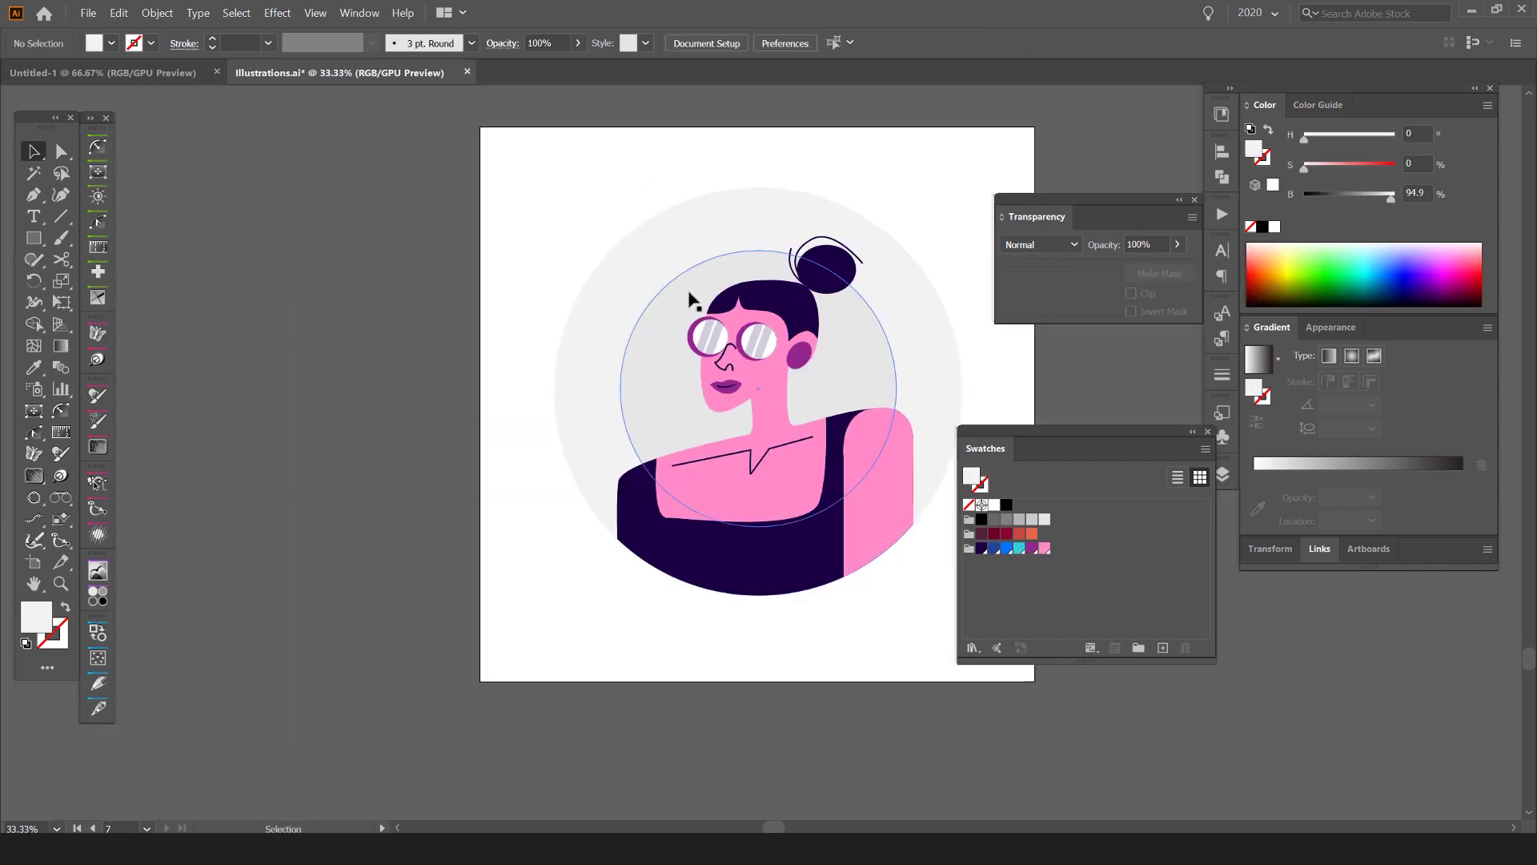
click(1044, 548)
click(1032, 549)
click(1006, 548)
click(993, 548)
click(982, 548)
click(994, 548)
click(1007, 549)
scroll(924, 392, right, 1)
click(926, 392)
click(833, 394)
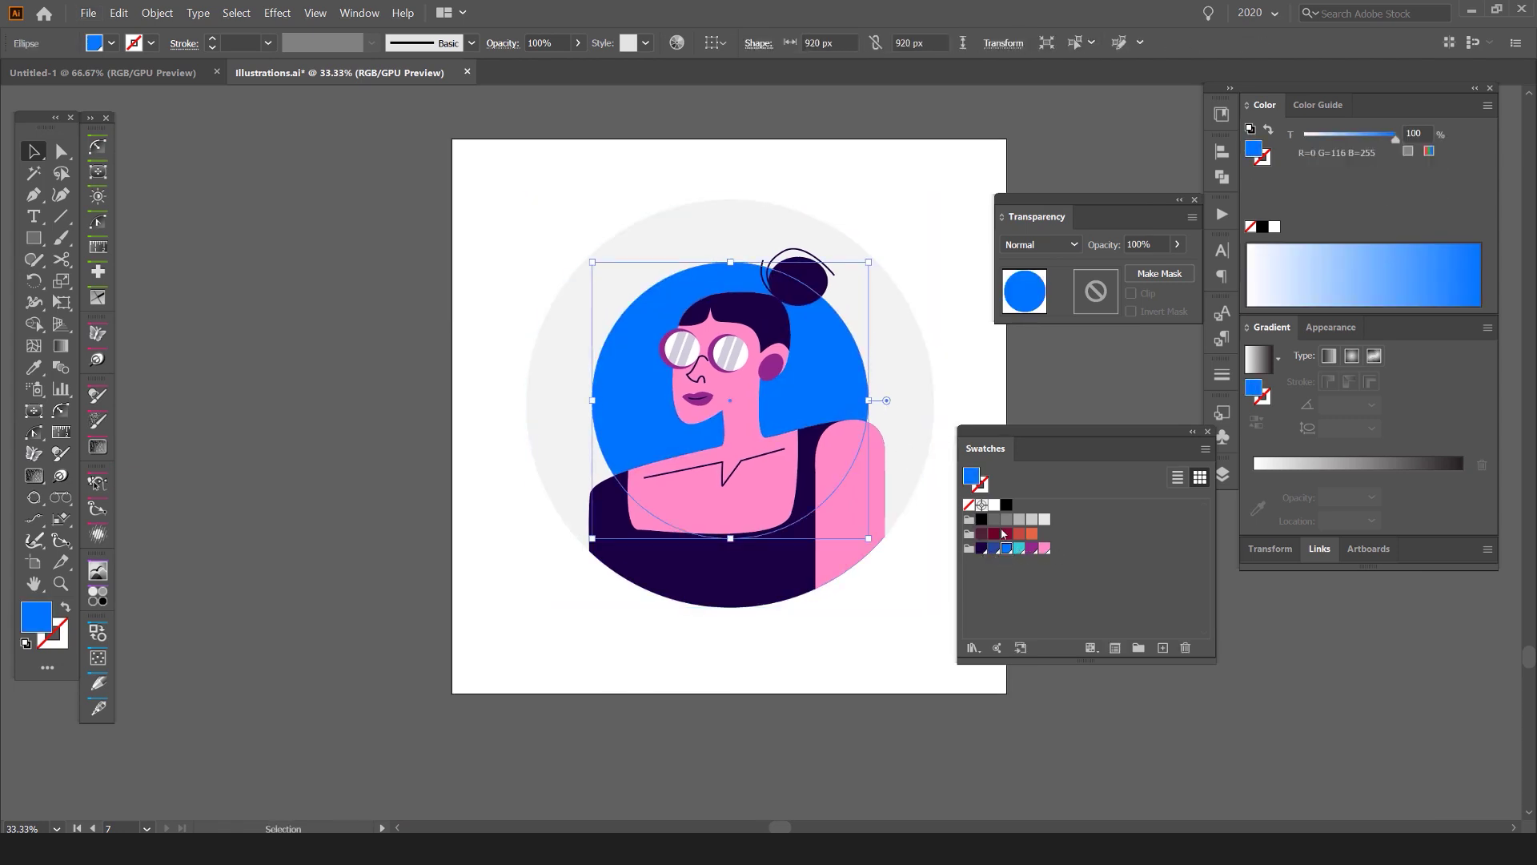
Step: Fill the inner background circle with purple and the outer one with pink, after trying purple and cyan on it
click(1032, 549)
click(924, 393)
click(1032, 548)
click(1019, 549)
click(1044, 548)
Step: Fill the bare pink arm with the dark navy sampled from the woman's top using the Eyedropper
click(845, 362)
click(871, 450)
key(i)
click(797, 550)
key(v)
click(899, 636)
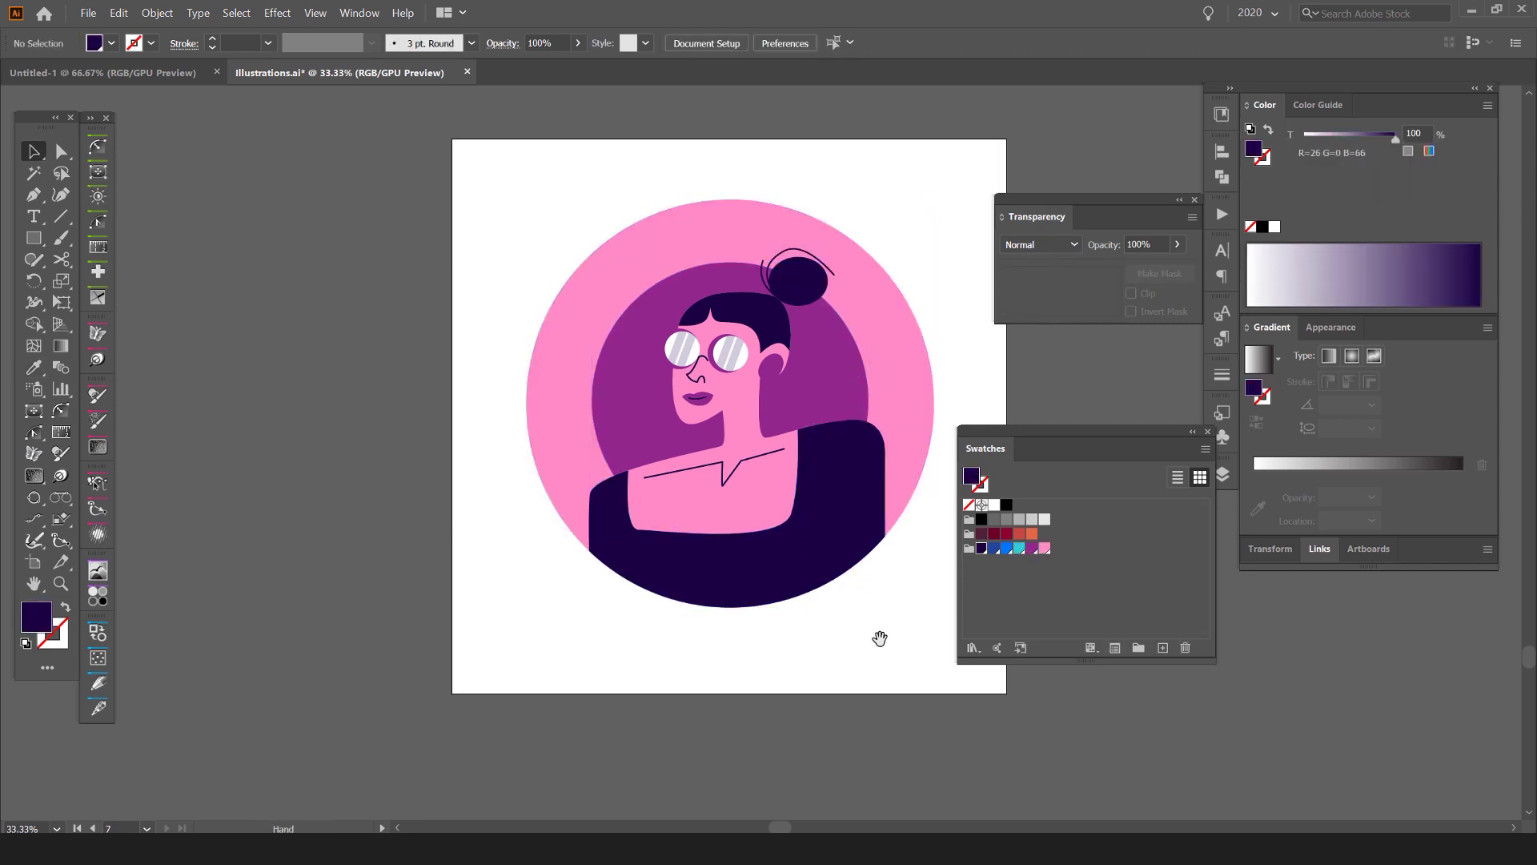
drag(899, 635, 832, 654)
key(ctrl+z)
key(ctrl+shift+z)
Step: Dock the floating transparency settings into the collapsed side strip and move the swatches higher in the workspace
scroll(856, 374, down, 2)
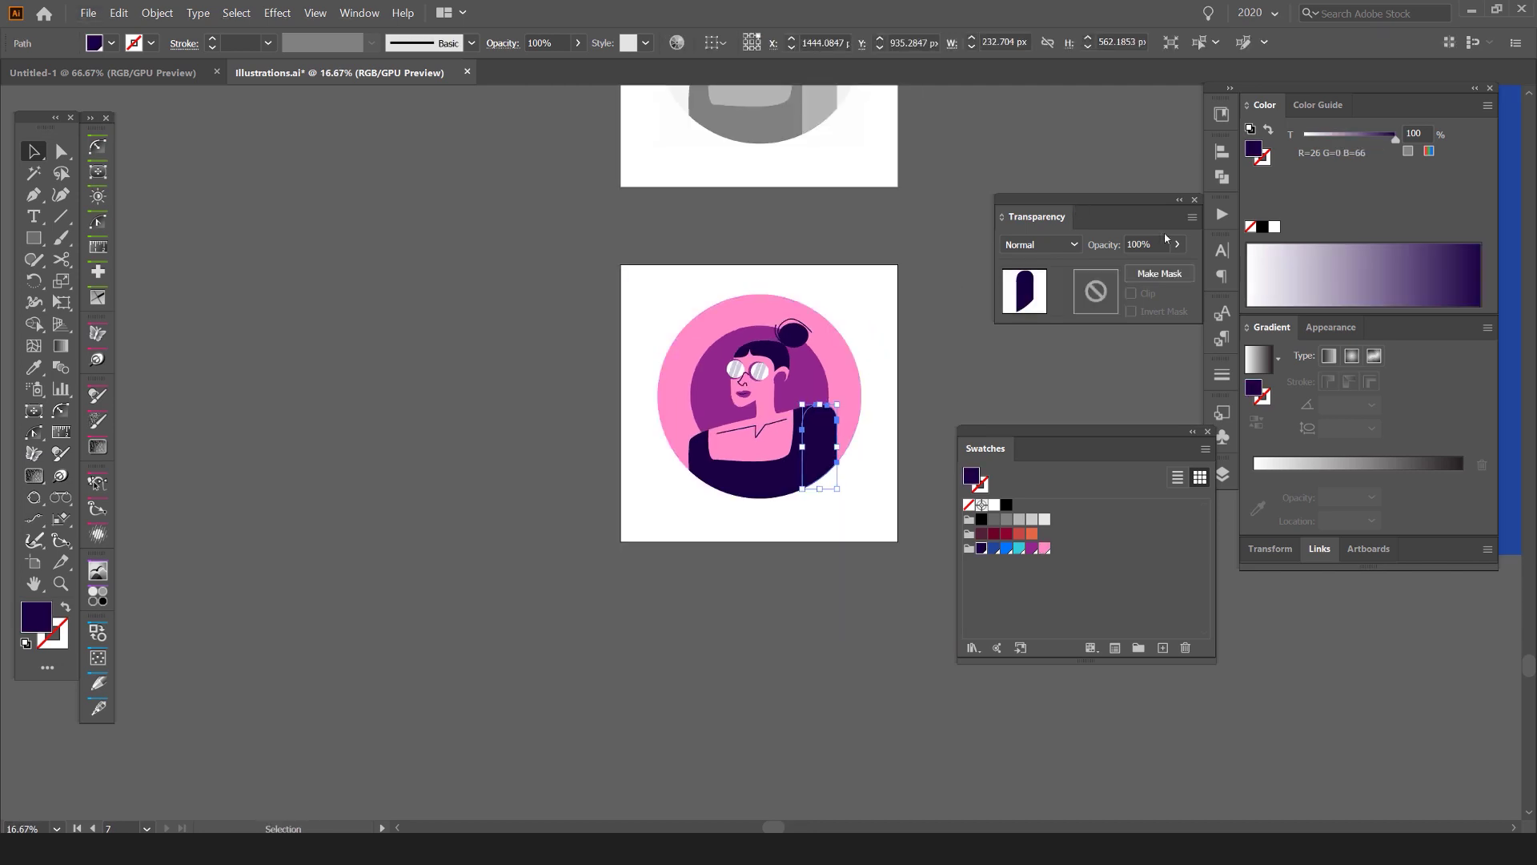
drag(1055, 215, 1219, 105)
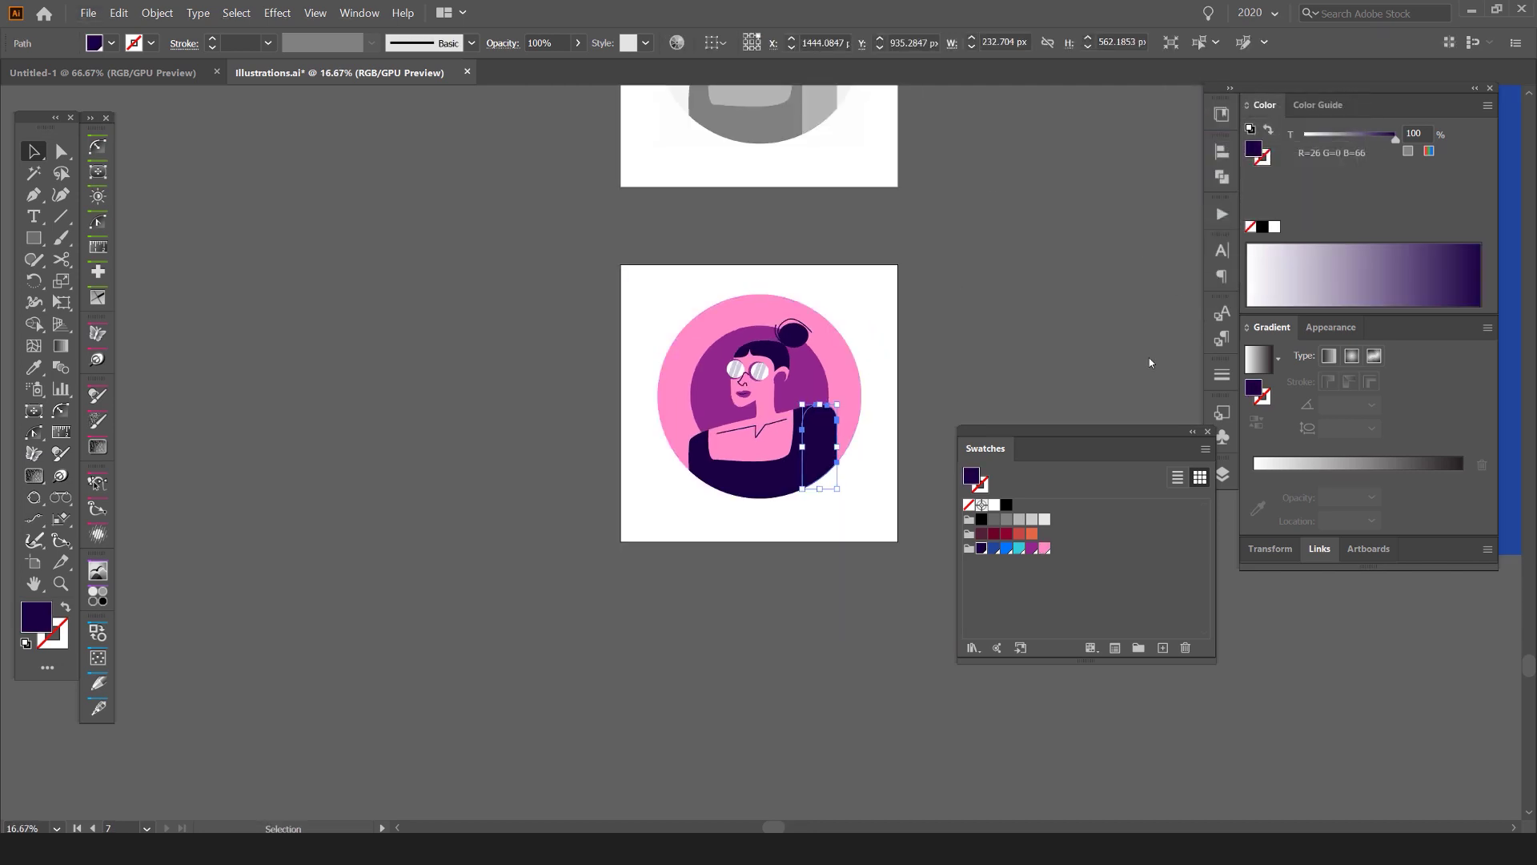
drag(1041, 432, 1028, 322)
Step: Place the small blue-background version of the portrait beside the pink-and-purple artboard as a colour reference
key(ctrl+minus)
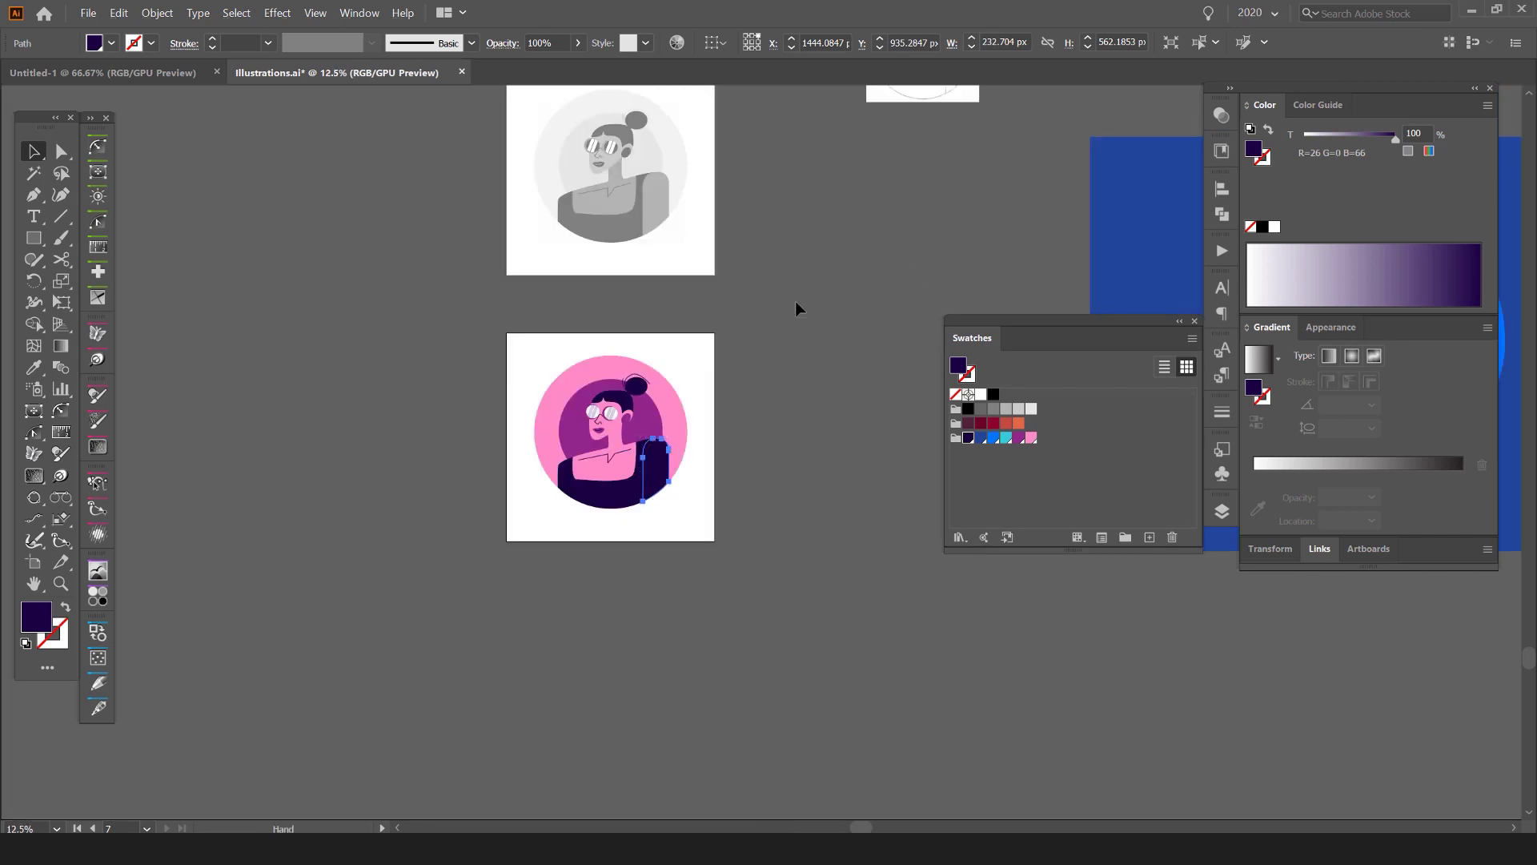
click(794, 300)
key(ctrl+minus)
key(ctrl+minus)
key(ctrl+minus)
scroll(770, 517, up, 3)
drag(720, 769, 779, 238)
drag(803, 329, 570, 470)
drag(892, 185, 788, 358)
drag(854, 276, 631, 544)
key(ctrl+plus)
key(ctrl+plus)
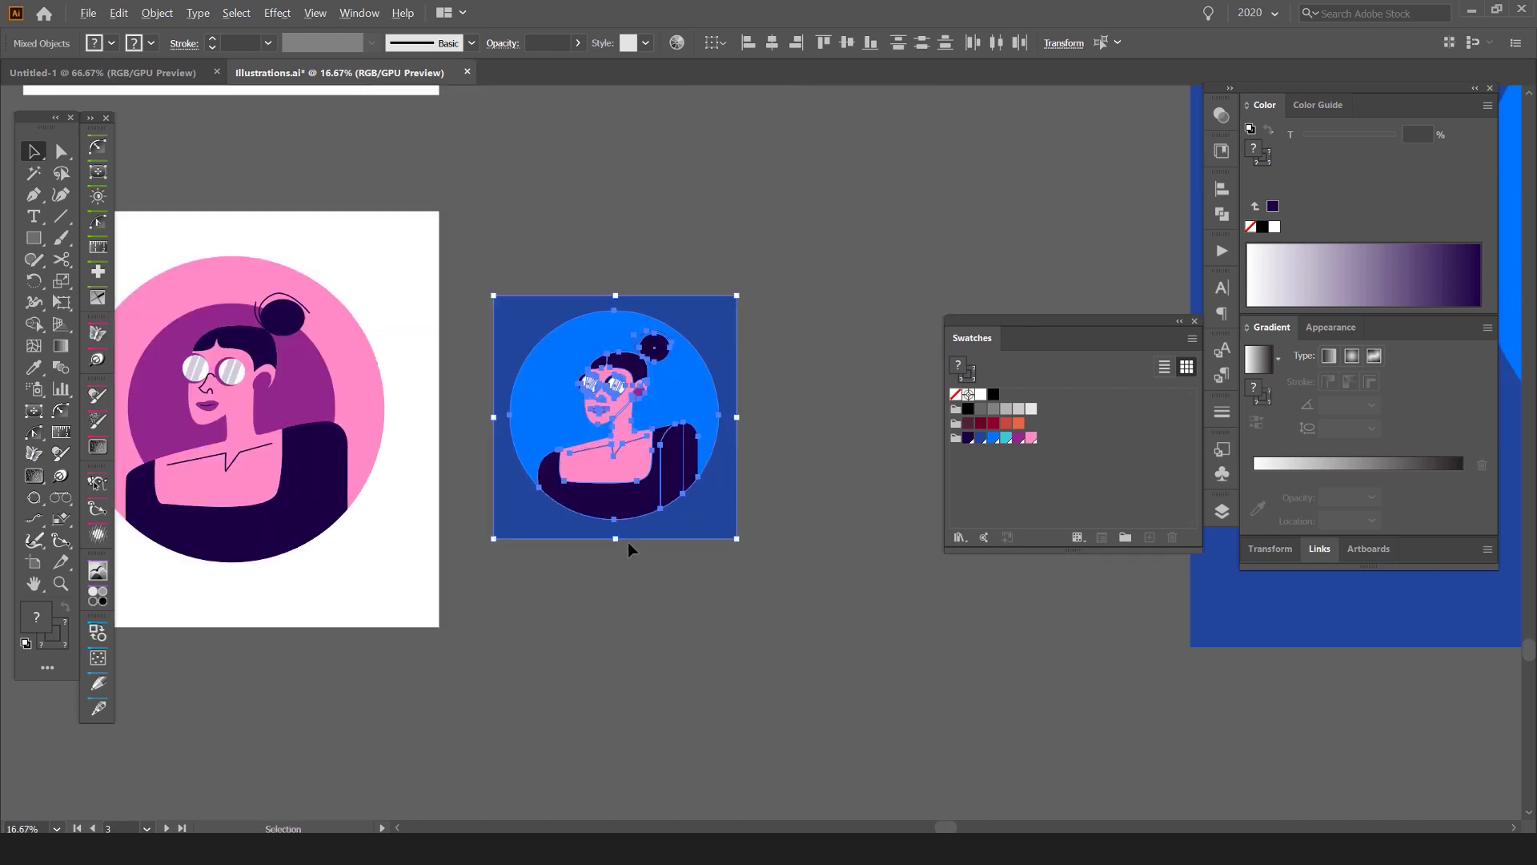
Step: Fill the outer and inner background circles with the bright blue sampled from the reference portrait's circle using the Eyedropper
key(Tab)
click(750, 228)
scroll(750, 228, up, 2)
click(573, 357)
key(i)
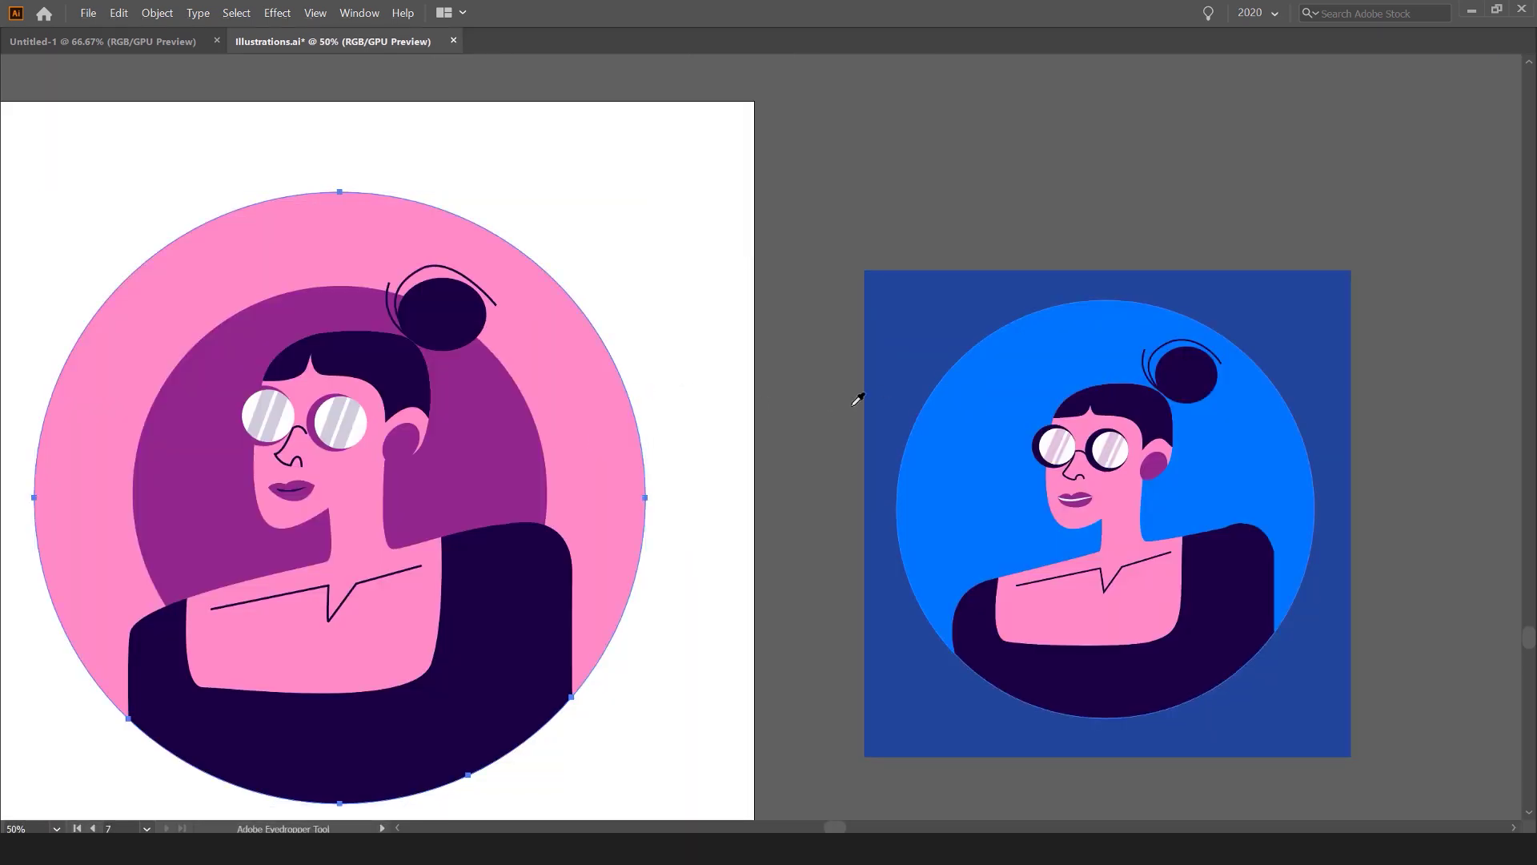
click(971, 387)
ctrl+click(508, 445)
click(988, 466)
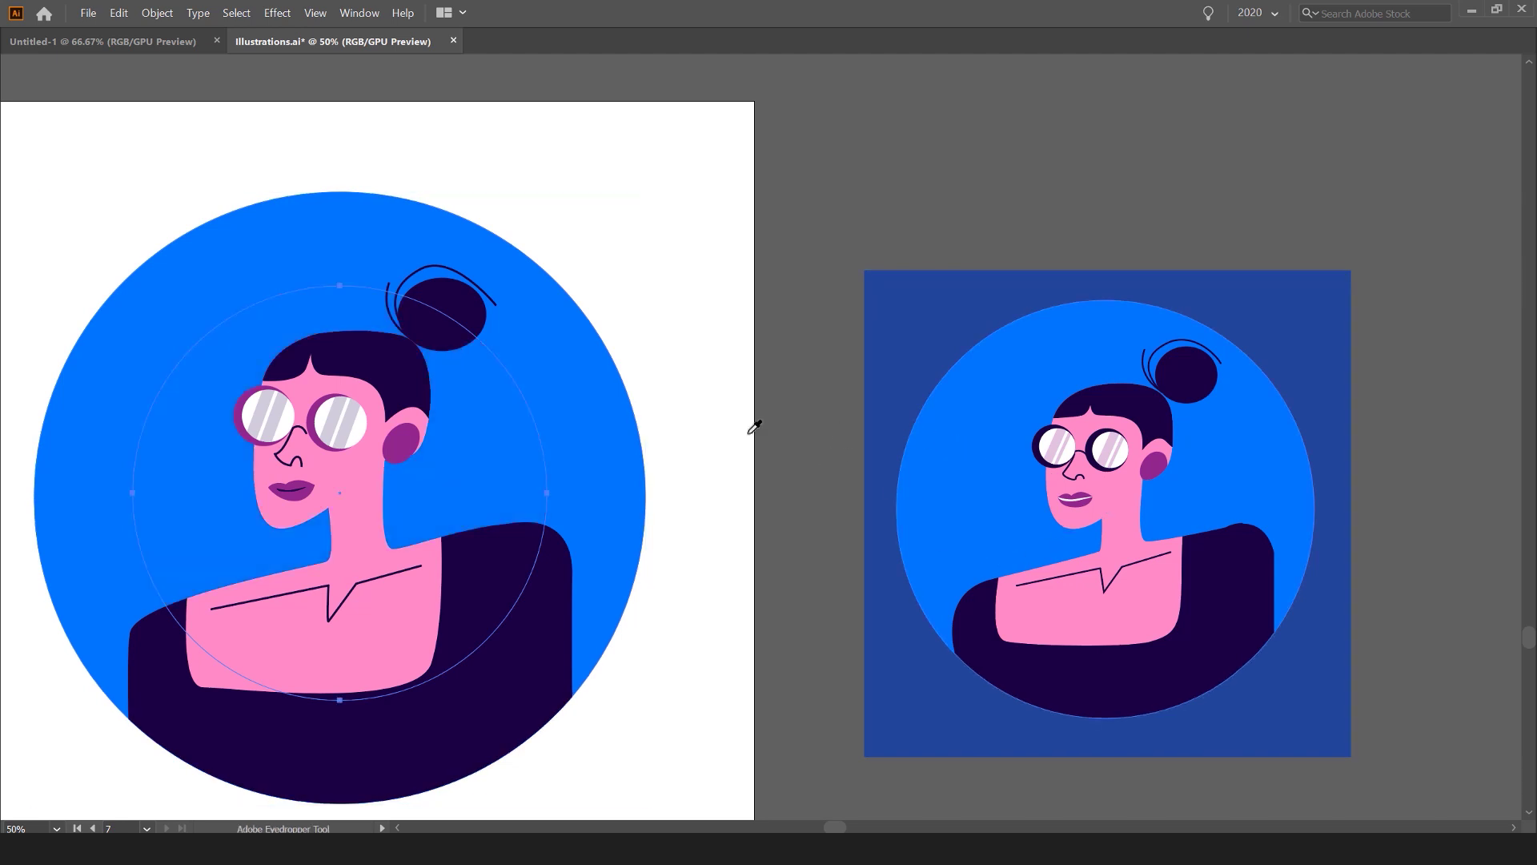
Step: Fill the inner background circle with the cyan swatch
scroll(817, 344, left, 2)
key(Tab)
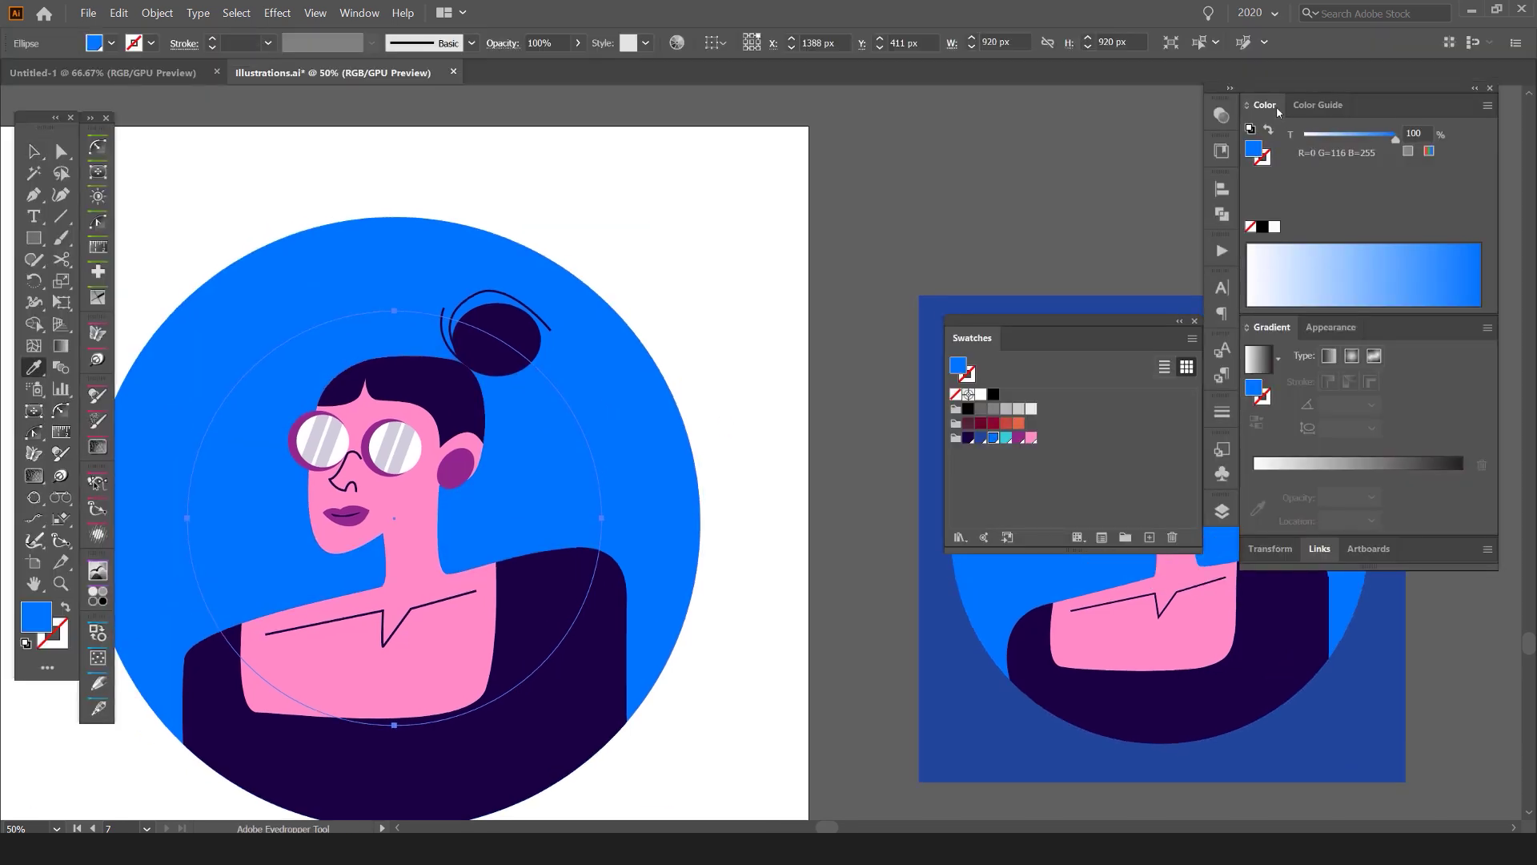
click(1005, 437)
key(v)
click(733, 329)
Step: Draw a 1848 px square over the whole artboard, send it to the back and fill it with the dark blue swatch
scroll(731, 329, down, 2)
drag(351, 227, 770, 642)
key(ctrl+shift+bracketleft)
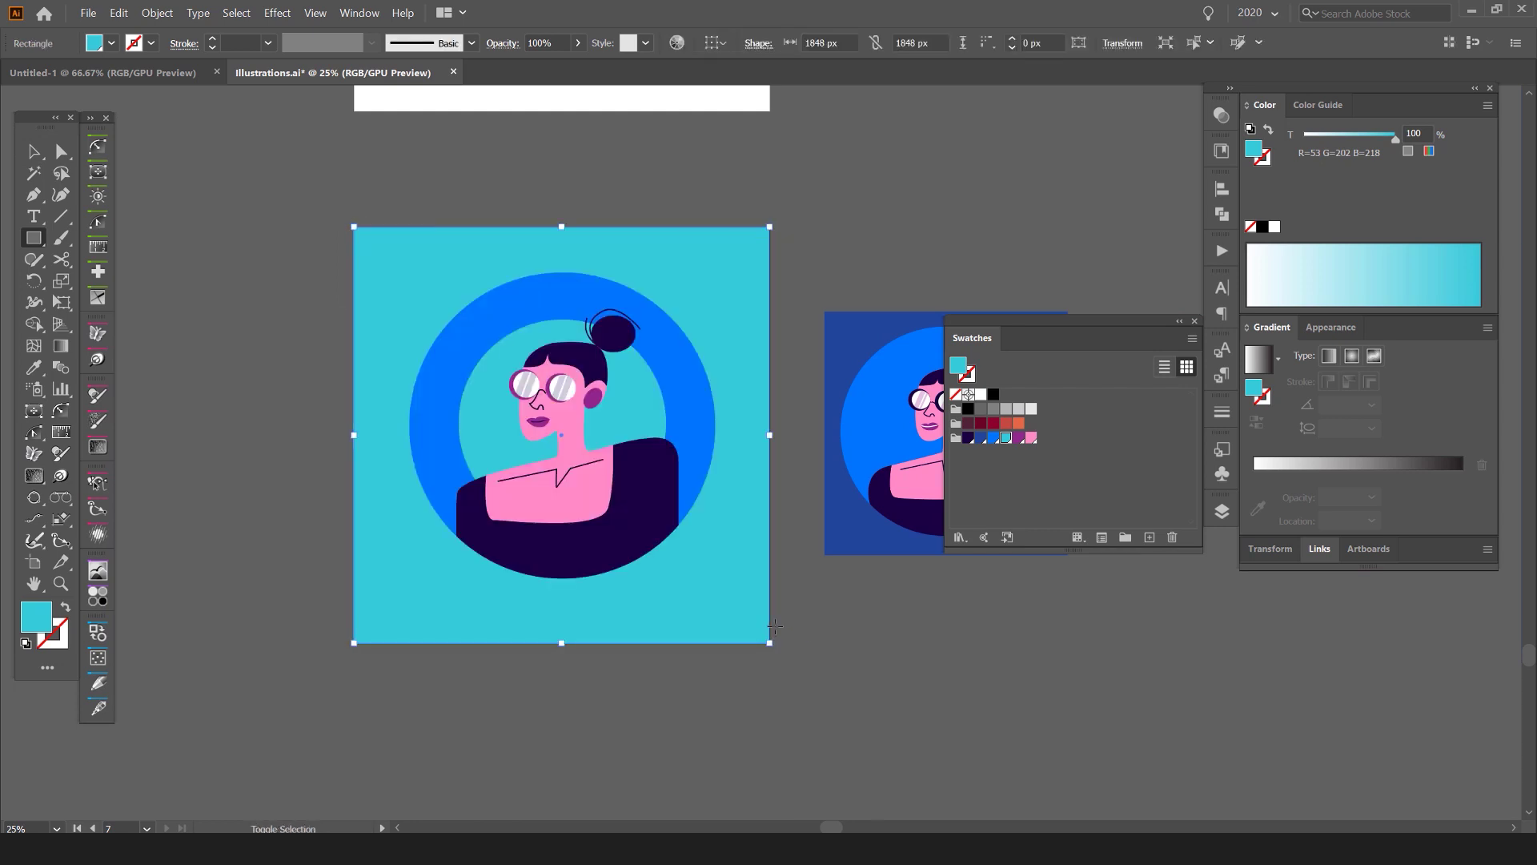
scroll(708, 501, up, 1)
click(981, 437)
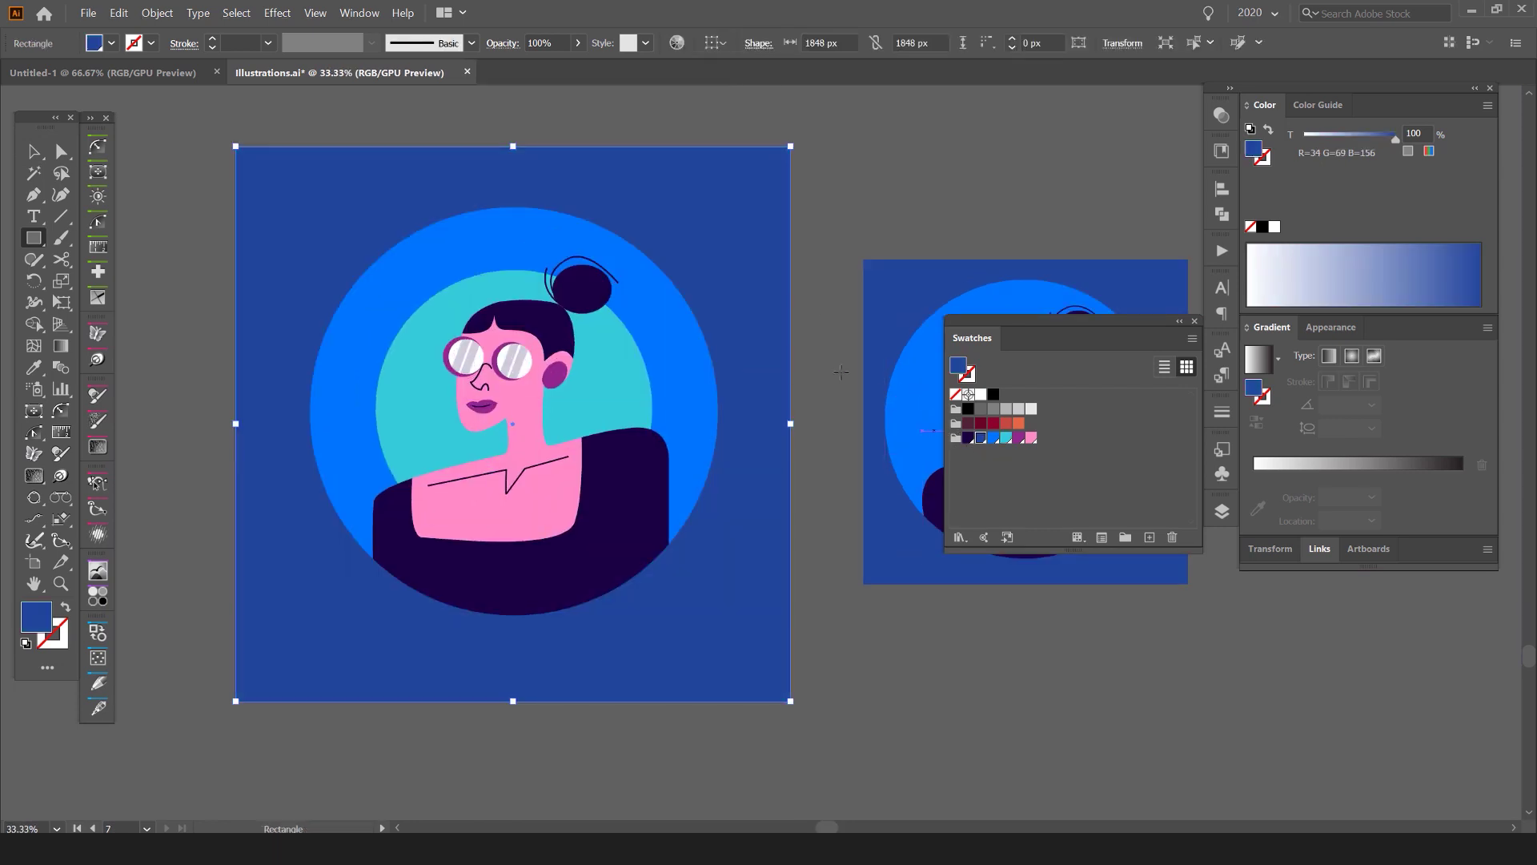
Step: Set the cyan inner circle to Multiply blending at 60% opacity
drag(588, 421, 988, 242)
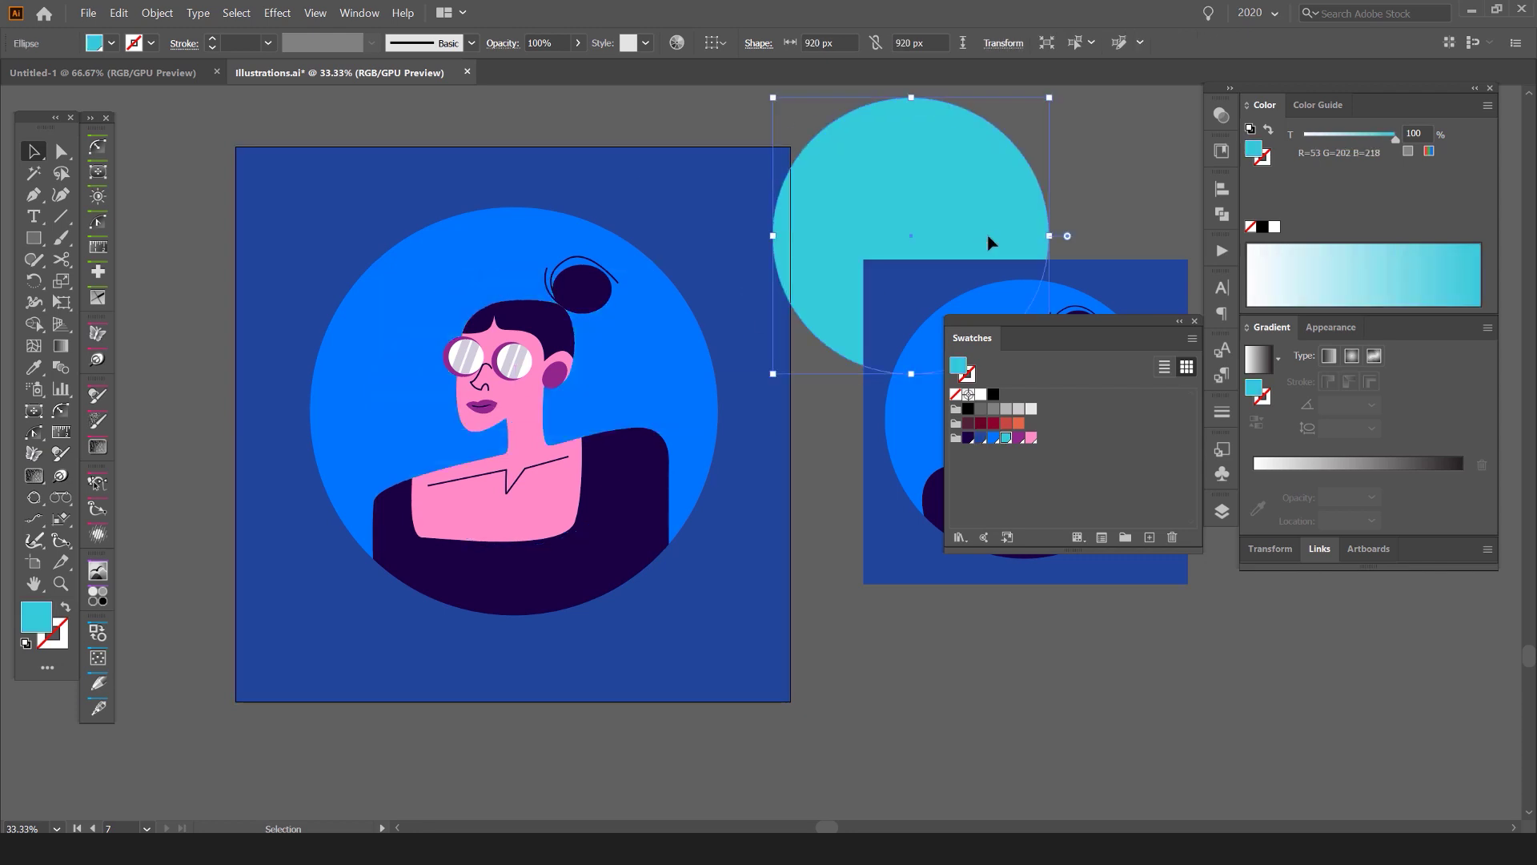
key(ctrl+z)
click(1220, 115)
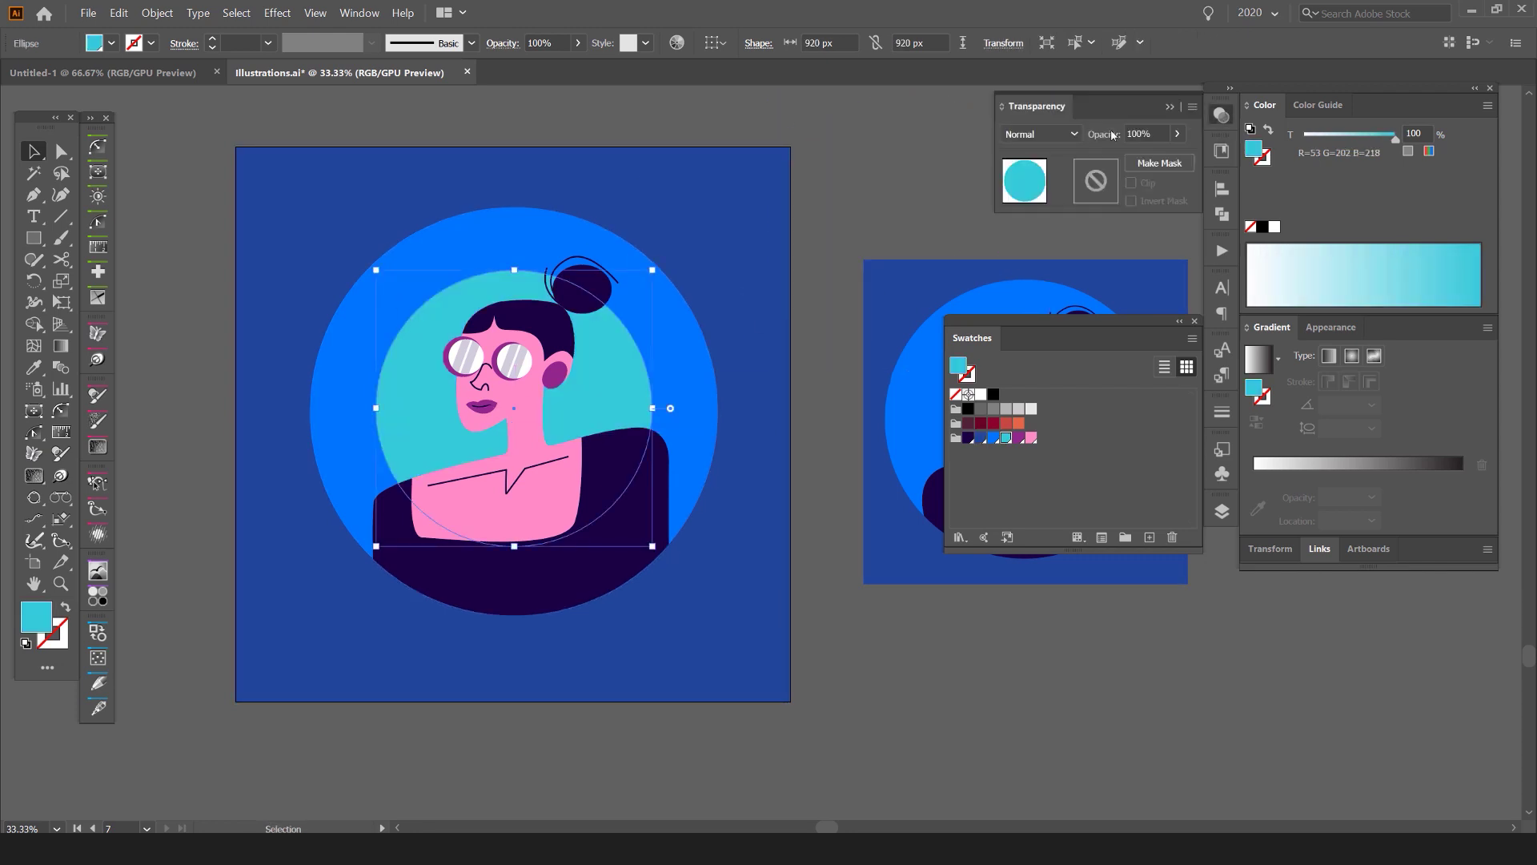
scroll(1064, 134, up, 1)
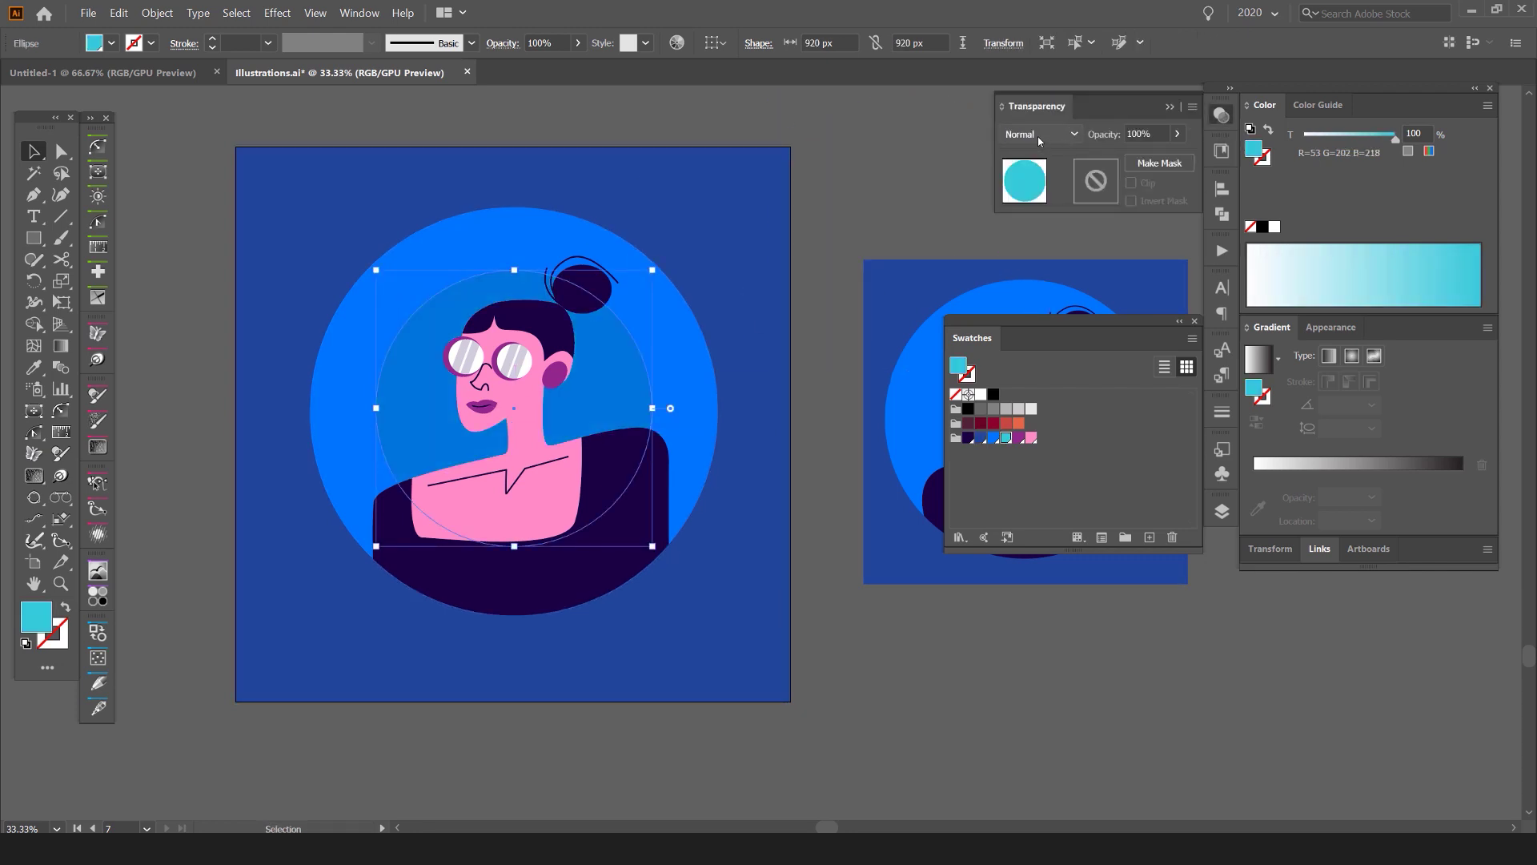
click(1036, 138)
click(1037, 198)
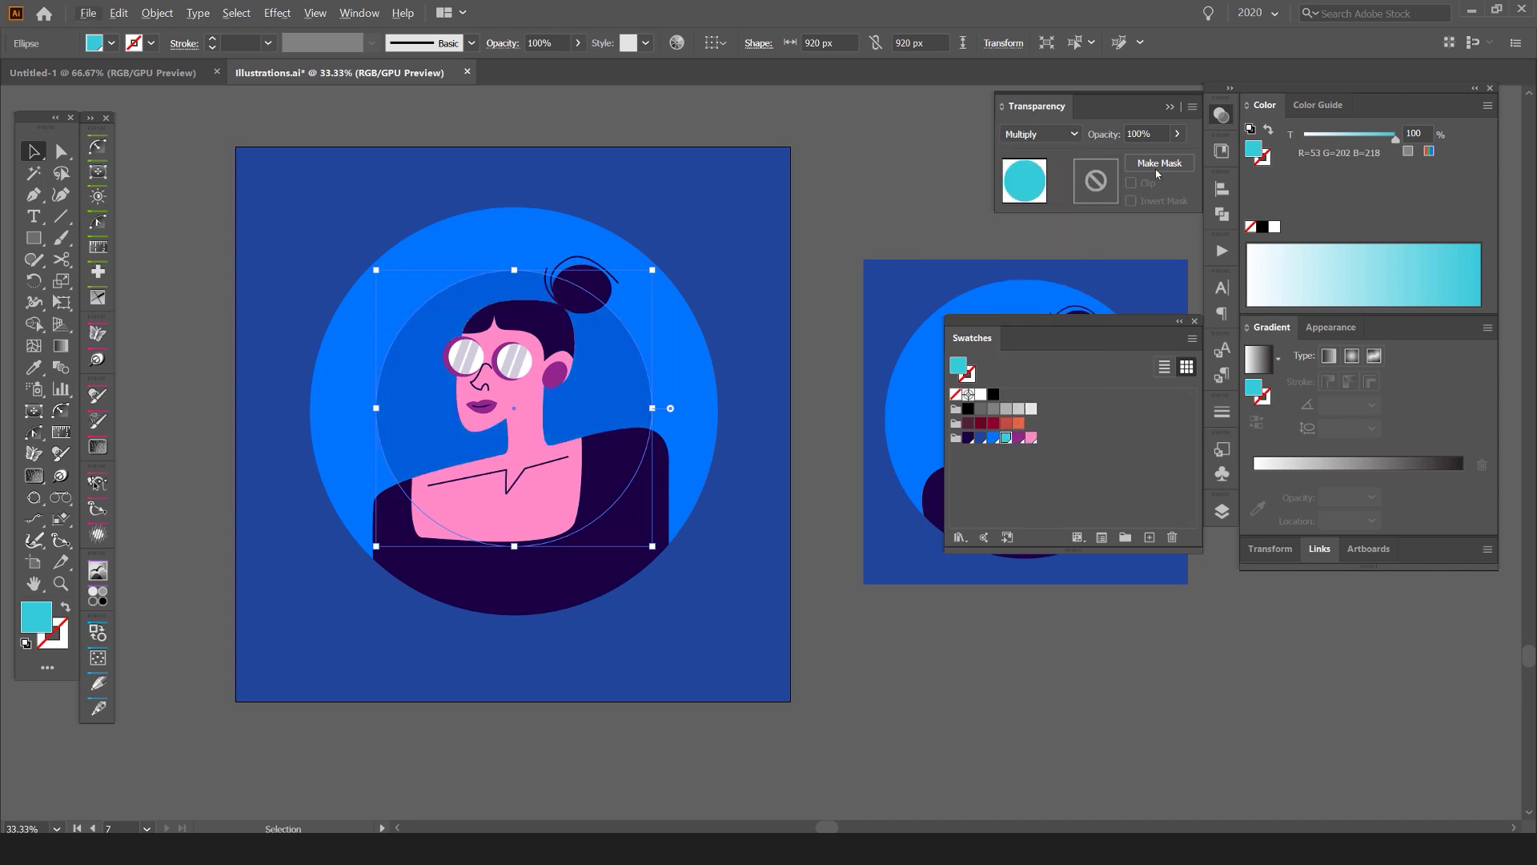
click(909, 160)
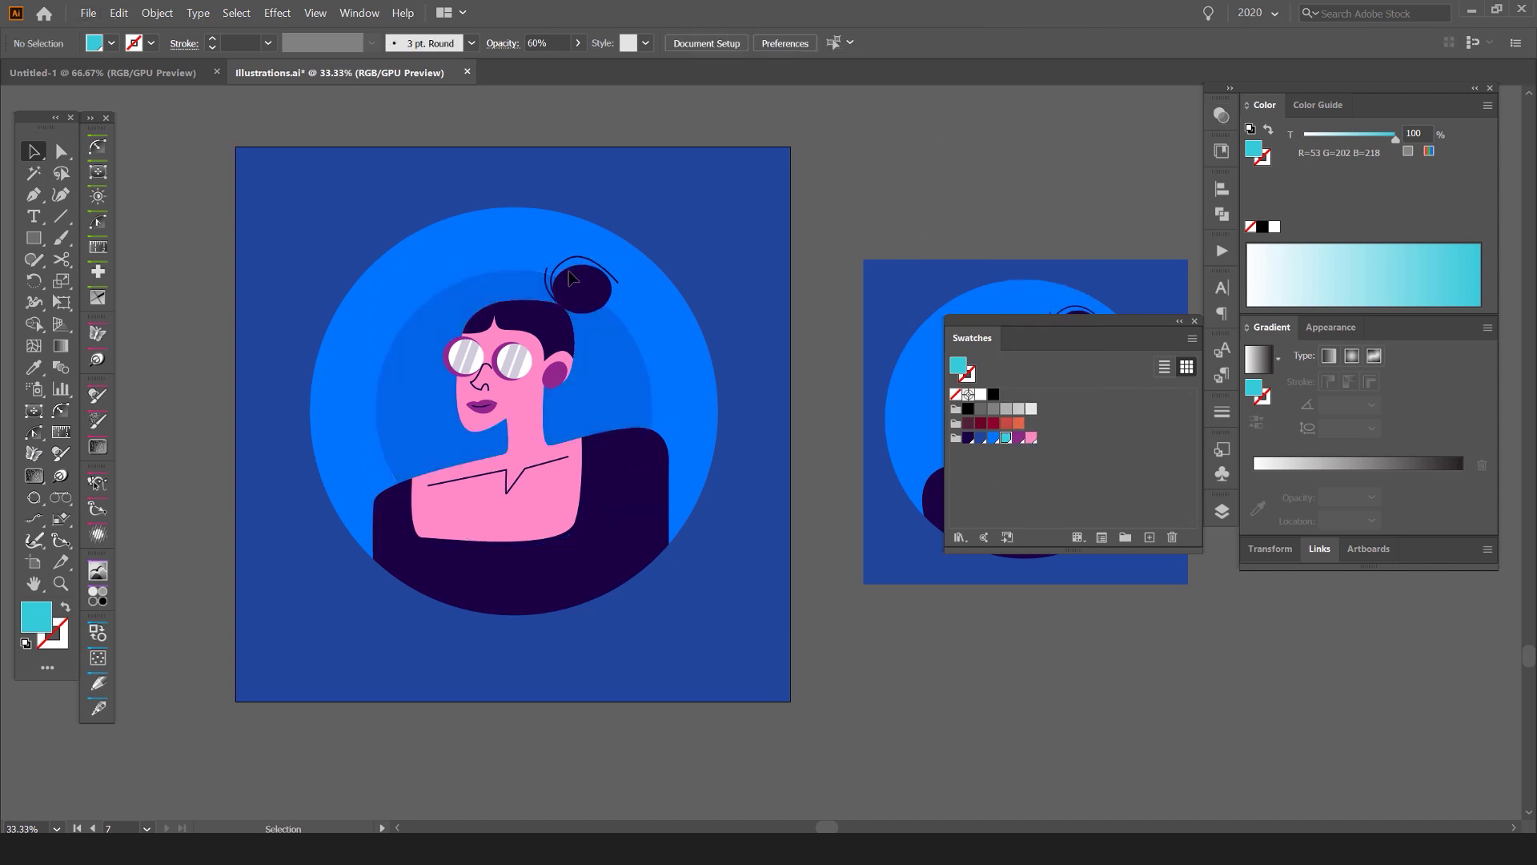
Step: Examine the recoloured portrait at several zoom levels beside the blue reference version with the interface hidden
scroll(496, 328, up, 2)
drag(1145, 348, 1350, 467)
scroll(929, 329, down, 3)
key(Tab)
scroll(845, 266, up, 3)
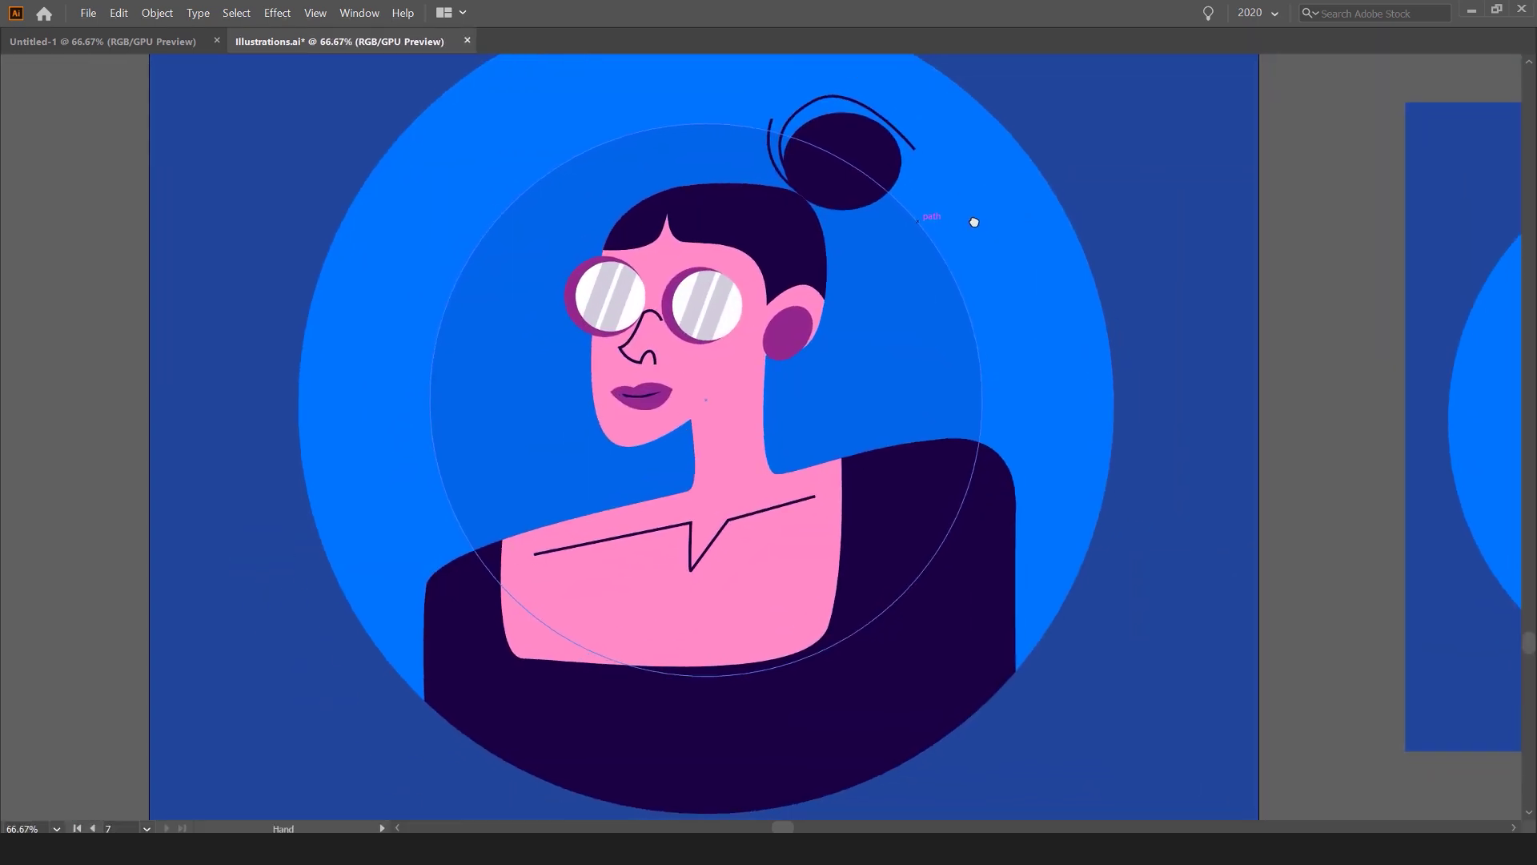
drag(974, 222, 959, 254)
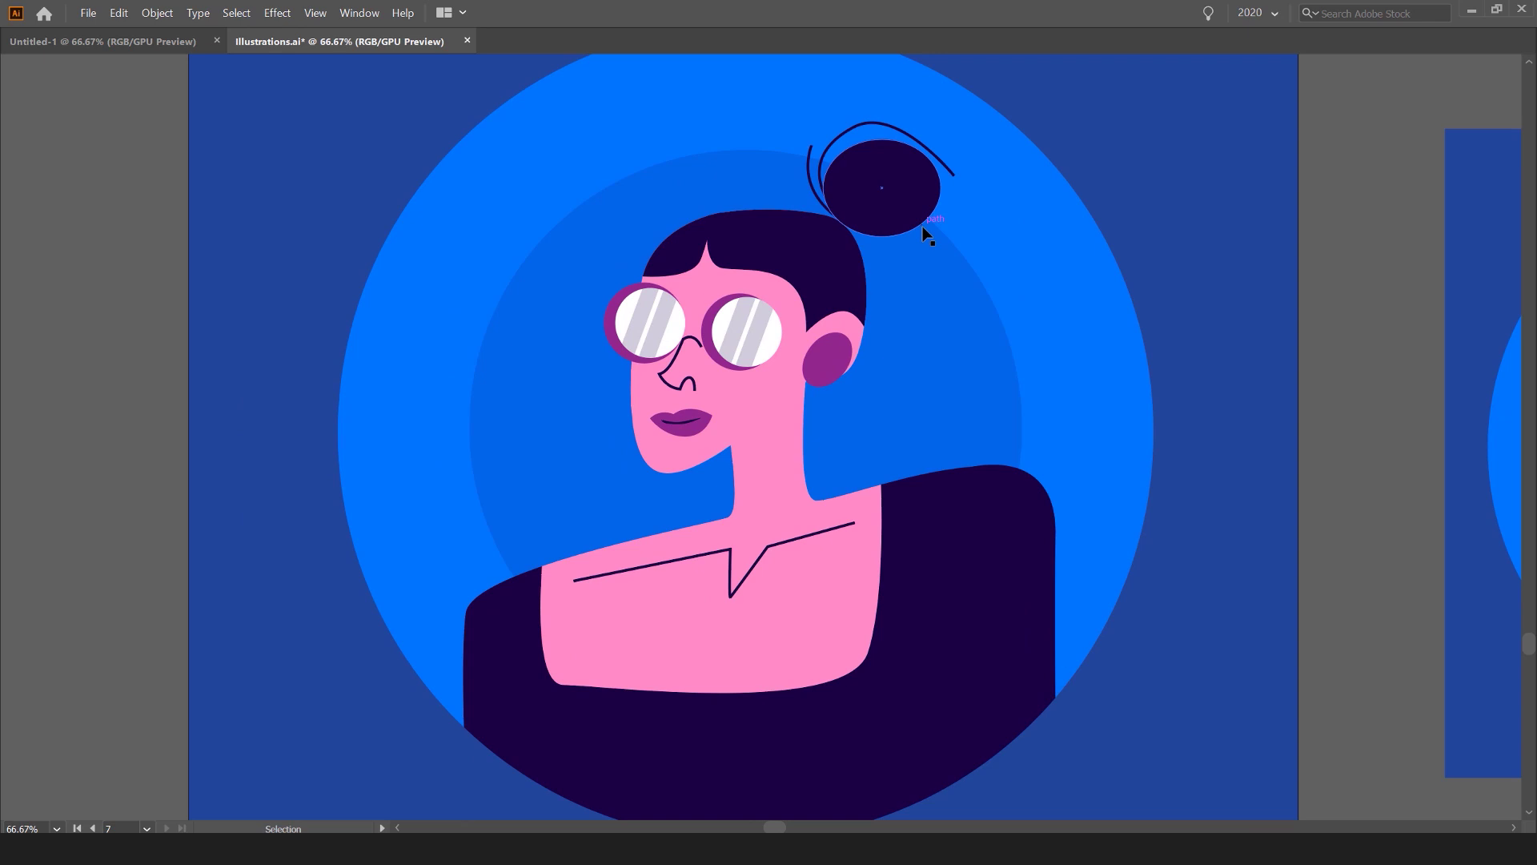
scroll(923, 226, down, 2)
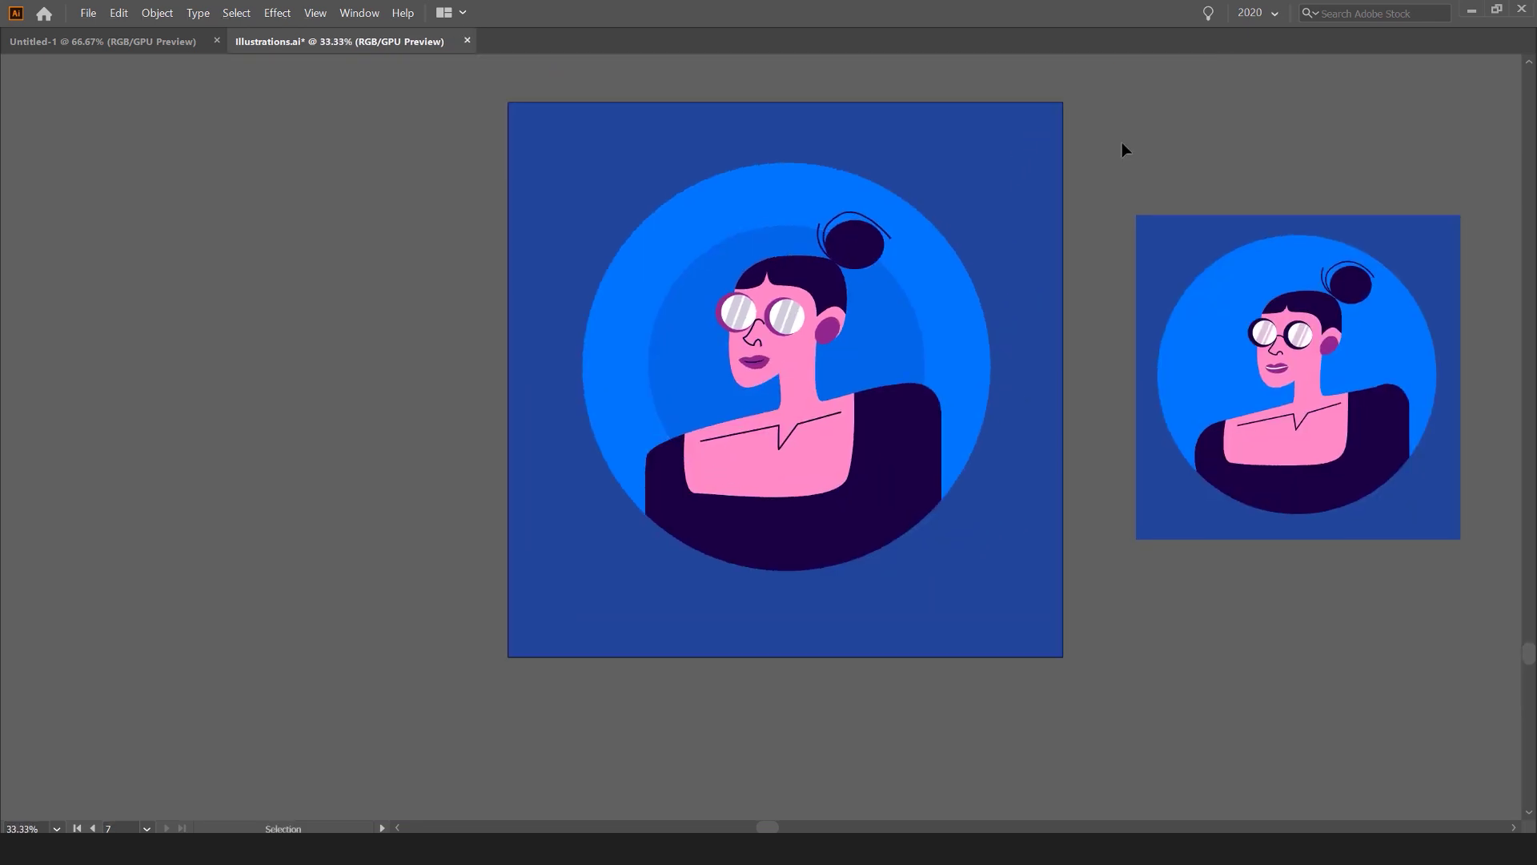
scroll(896, 480, up, 1)
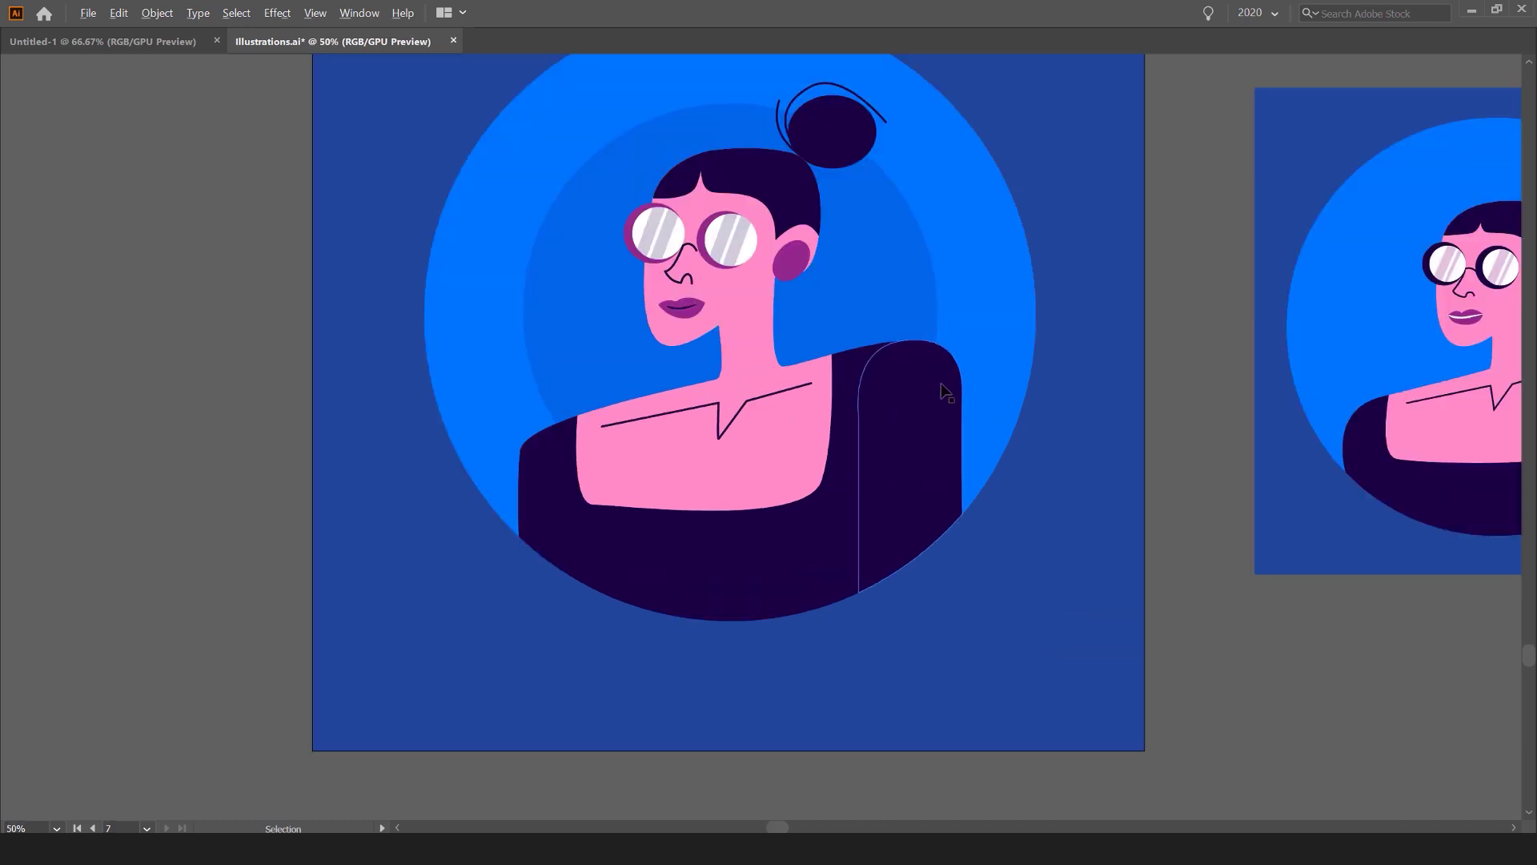
scroll(733, 208, up, 2)
scroll(684, 250, down, 2)
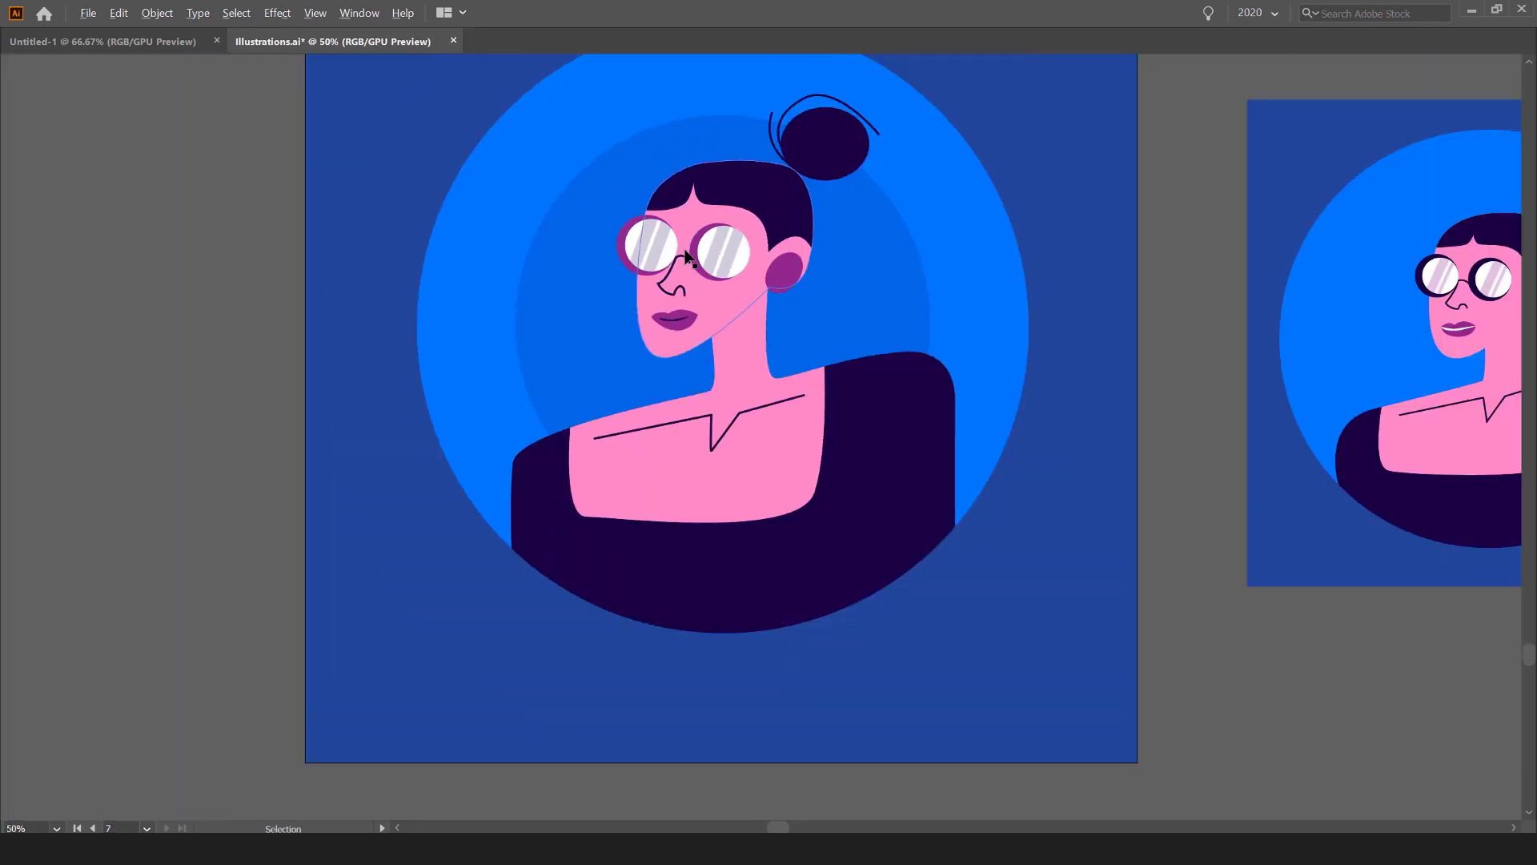
drag(843, 241, 843, 254)
Step: Draw a 1848 px square covering the whole illustration and fill it with the purple swatch
key(Tab)
scroll(869, 277, down, 1)
click(1002, 220)
scroll(1013, 201, up, 1)
scroll(1131, 184, down, 1)
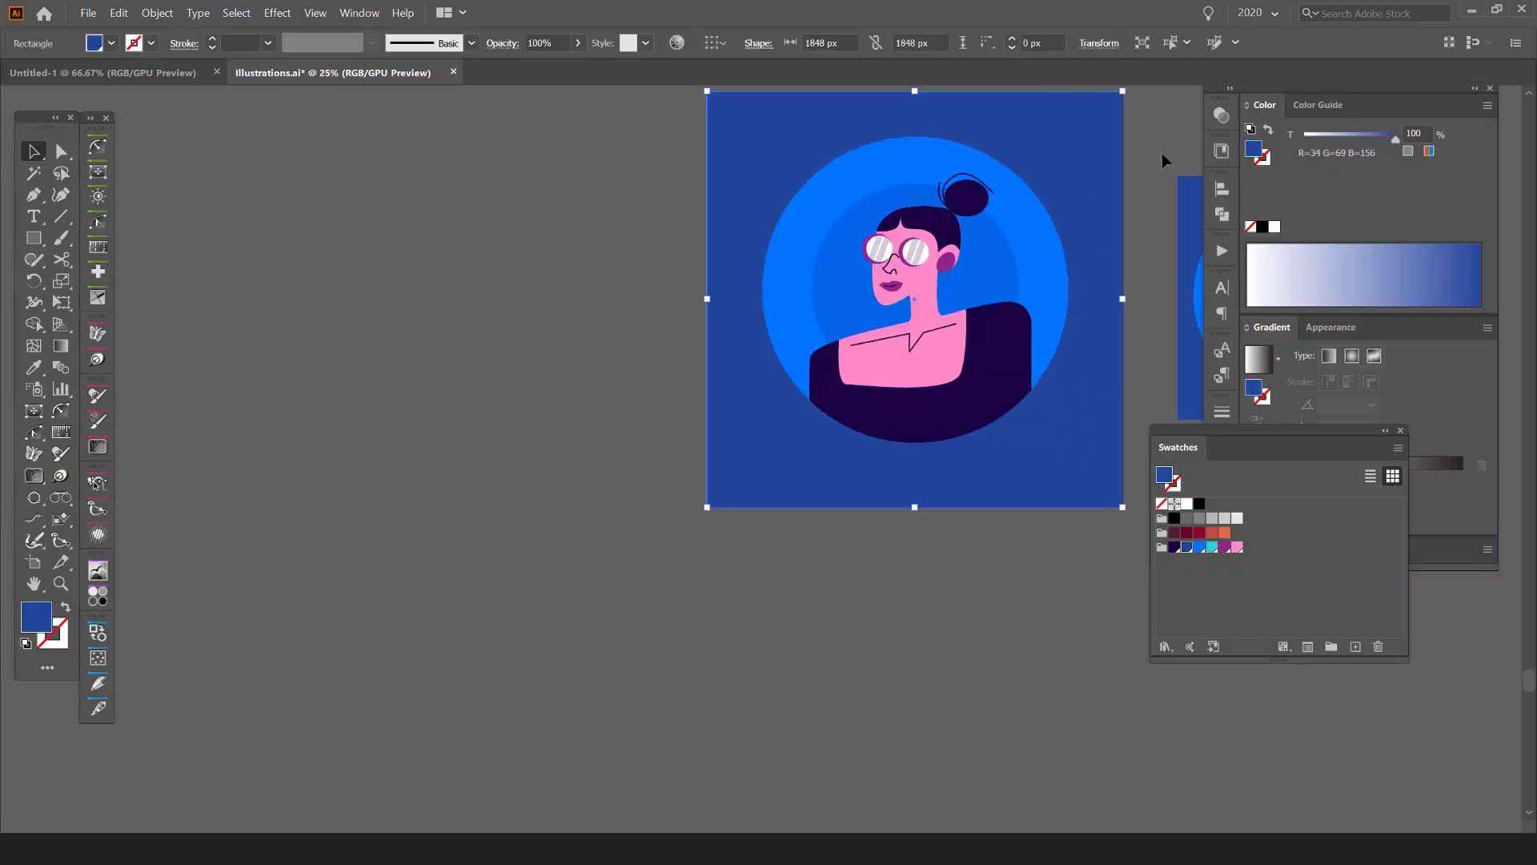
key(Tab)
drag(552, 135, 969, 551)
key(Tab)
click(1321, 112)
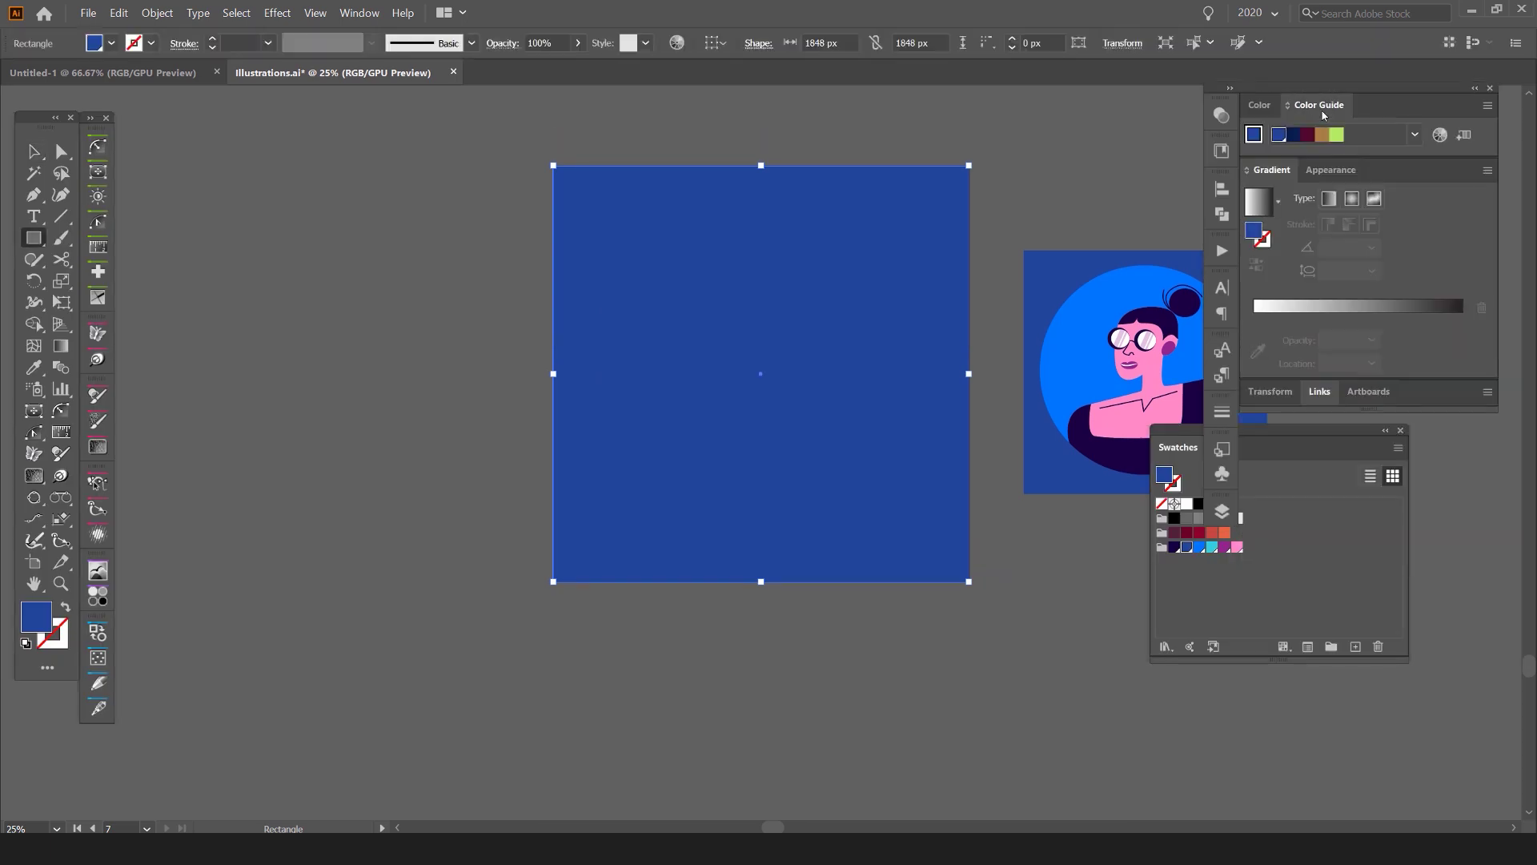
click(1225, 546)
drag(1281, 446, 1252, 452)
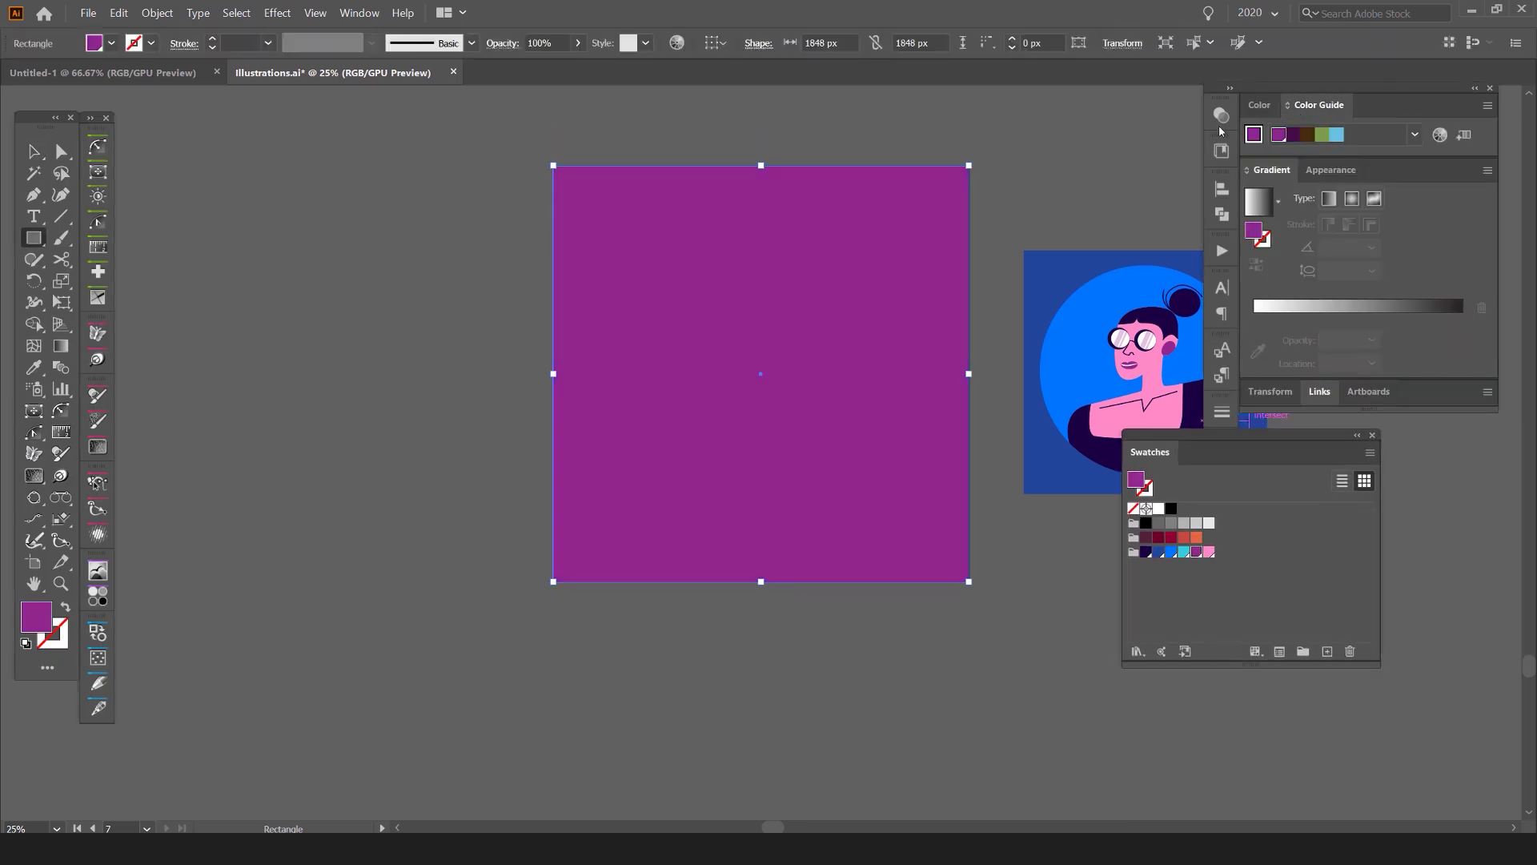
Step: Try the Color and Hue blend modes on the purple overlay square
click(1221, 115)
click(1058, 133)
click(1040, 452)
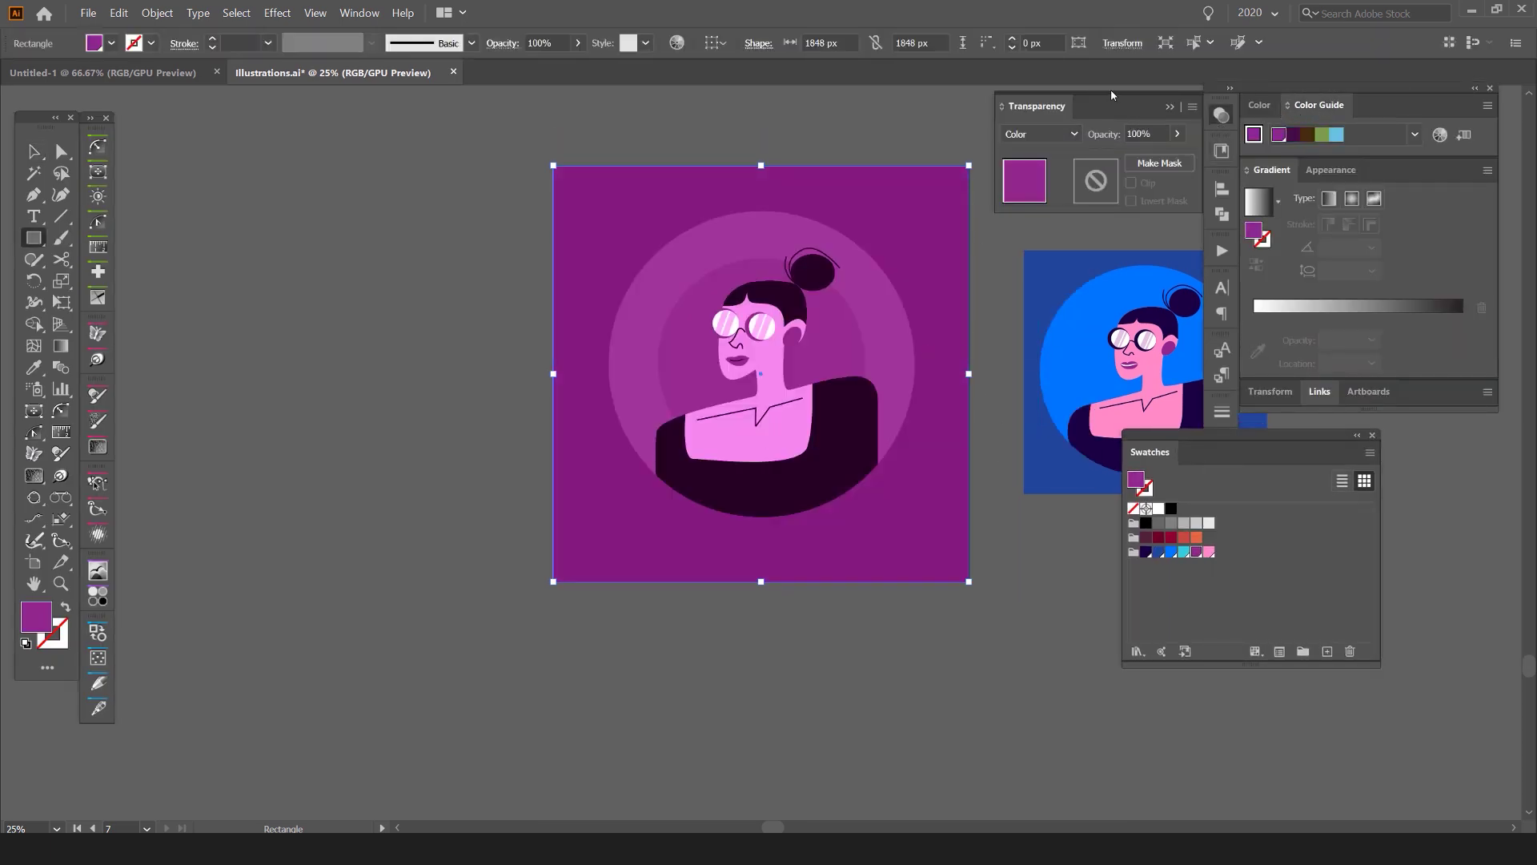
click(1041, 133)
click(1040, 418)
scroll(905, 376, up, 1)
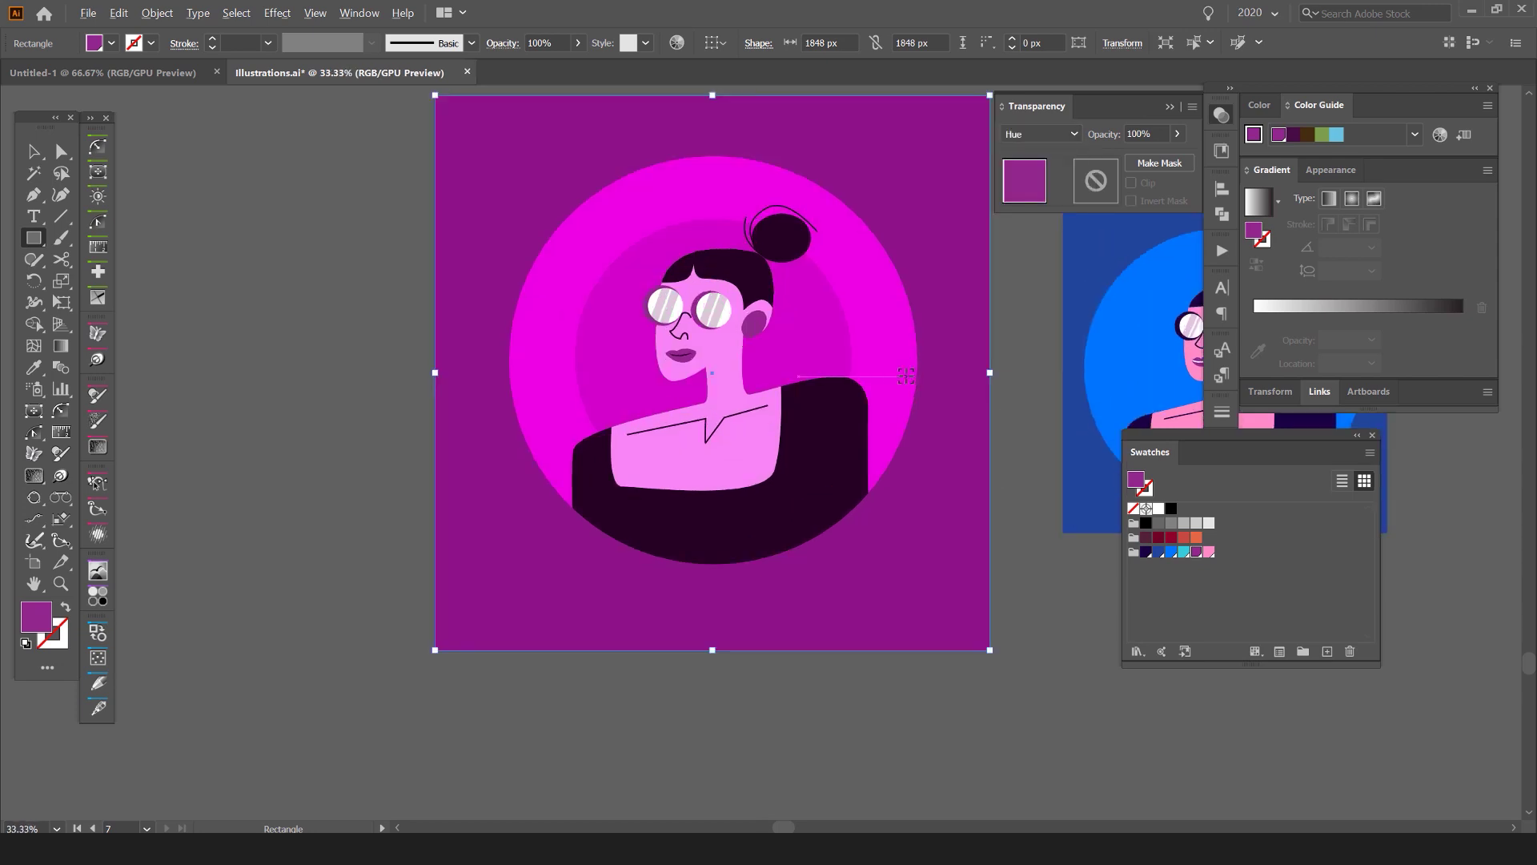
Step: Try the cyan, bright blue, dark blue, navy and pink swatches on the Hue overlay, and undo the last fill
click(1184, 551)
click(1170, 552)
click(1158, 552)
click(1146, 551)
click(1207, 551)
key(ctrl+z)
Step: Delete the overlay square covering the illustration and hide the interface around the canvas
key(v)
click(1001, 208)
drag(972, 204, 864, 254)
key(Delete)
scroll(635, 285, up, 1)
drag(1135, 446, 1221, 492)
key(Tab)
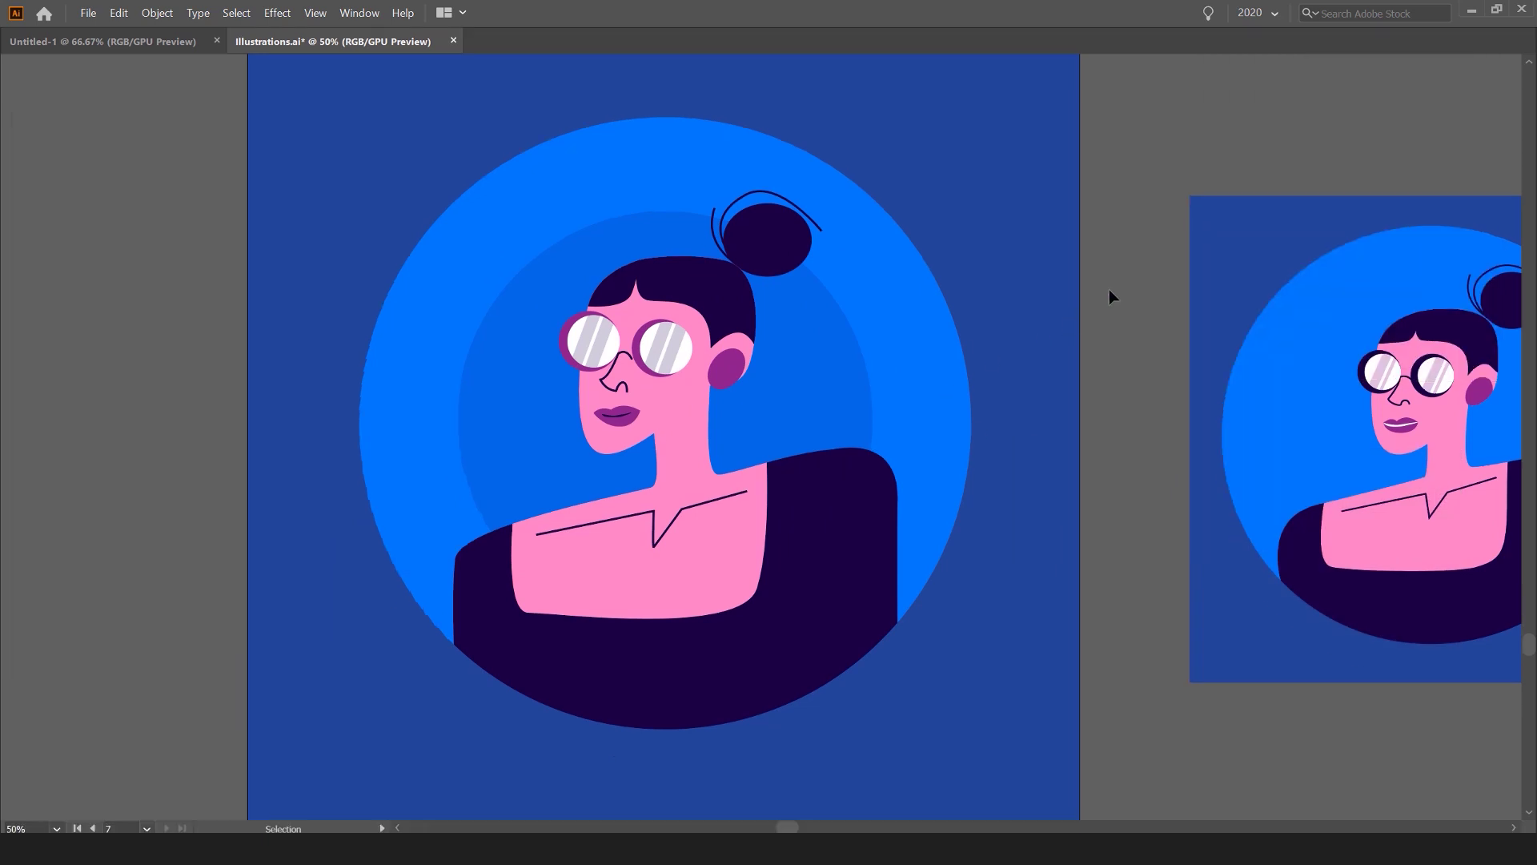